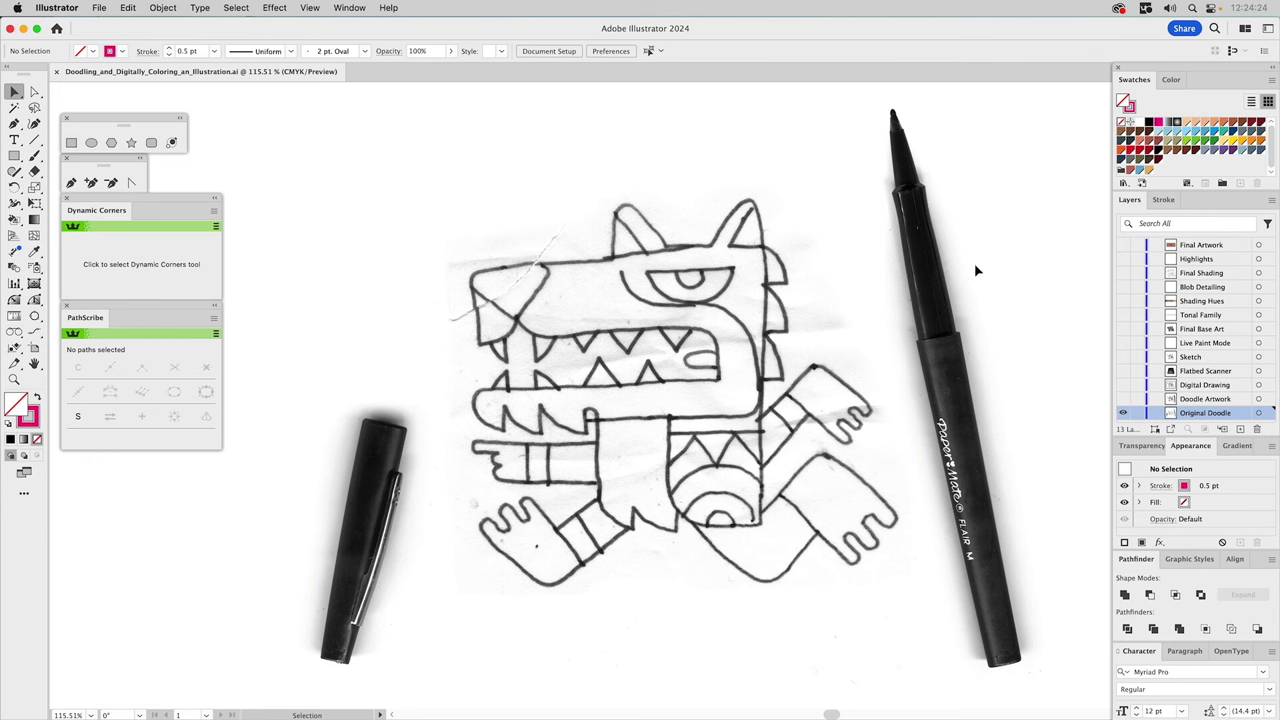
# View the Doodle Artwork, Digital Drawing and Flatbed Scanner layers one after another, leaving only the Flatbed Scanner layer shown
pyautogui.click(1123, 398)
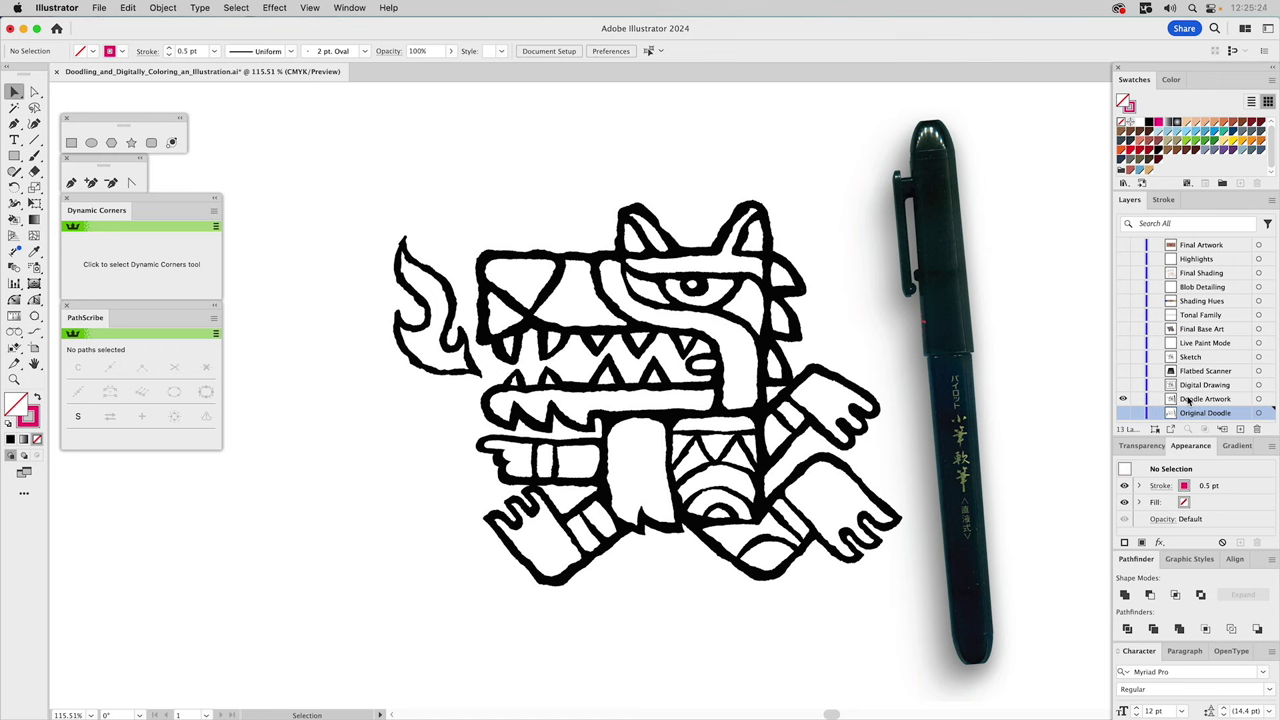
pyautogui.click(1122, 385)
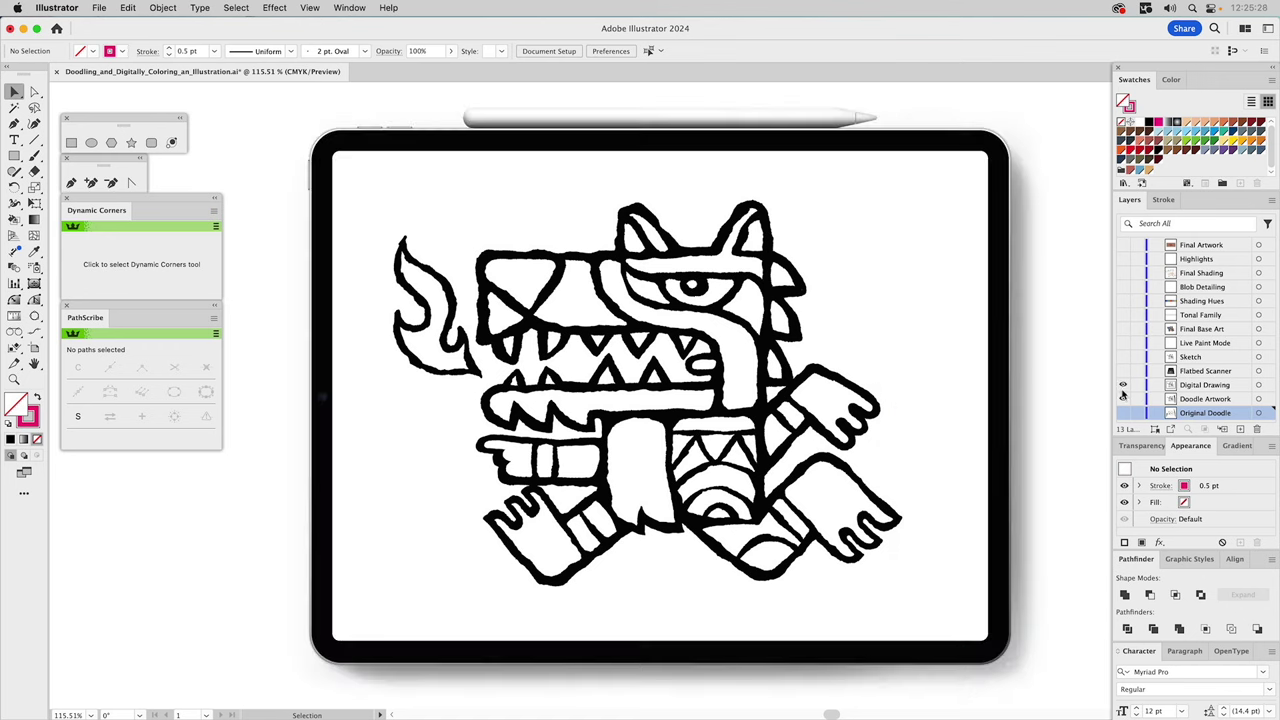
pyautogui.click(1188, 387)
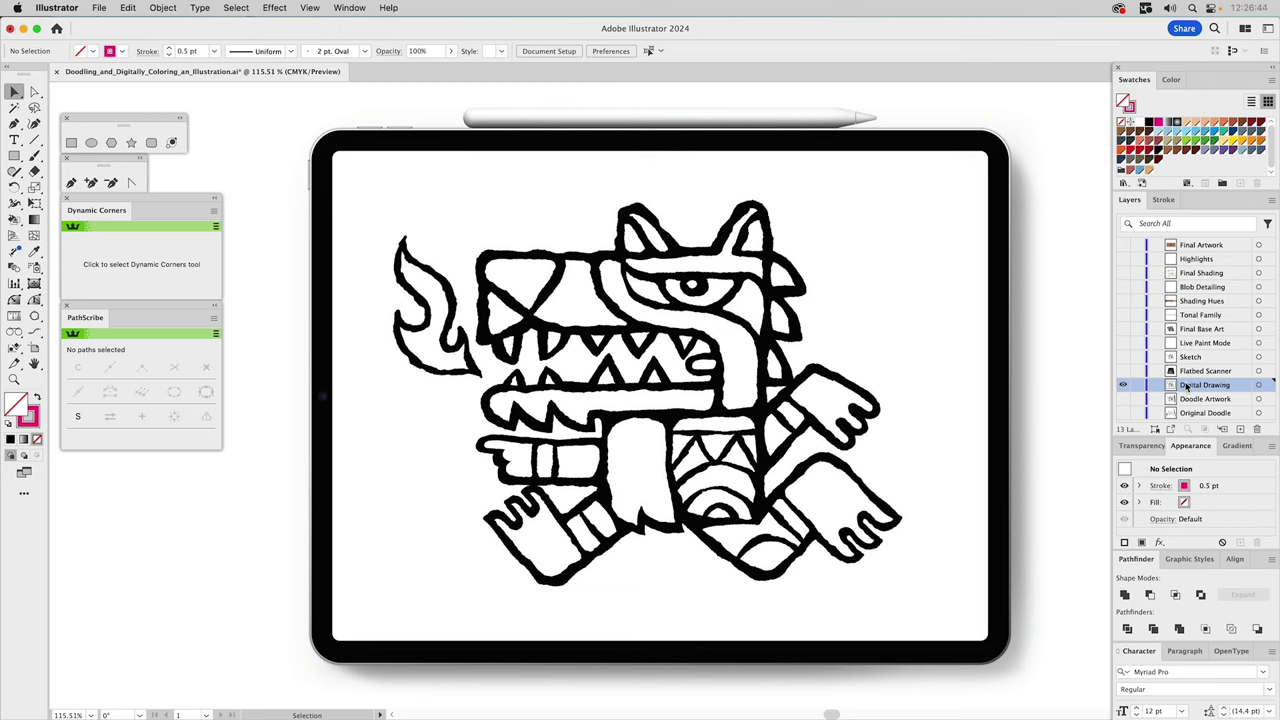
pyautogui.click(1123, 387)
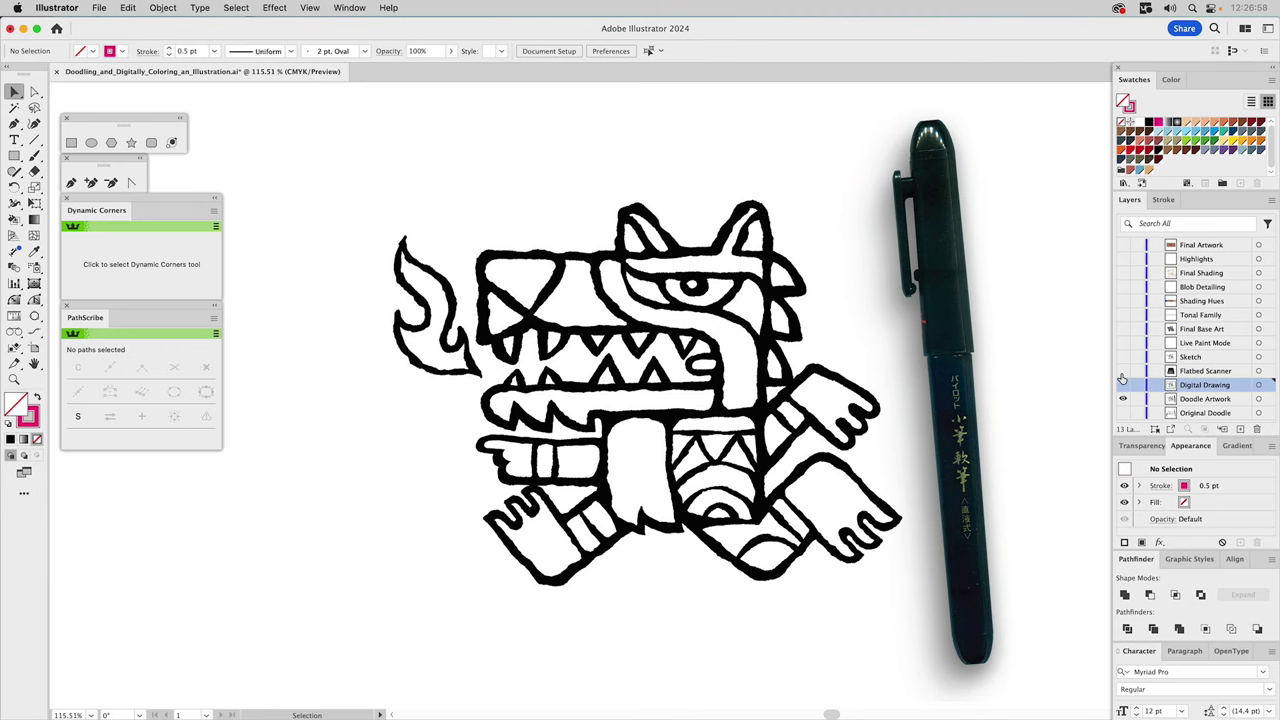
pyautogui.click(1122, 371)
pyautogui.click(1123, 399)
pyautogui.click(1184, 374)
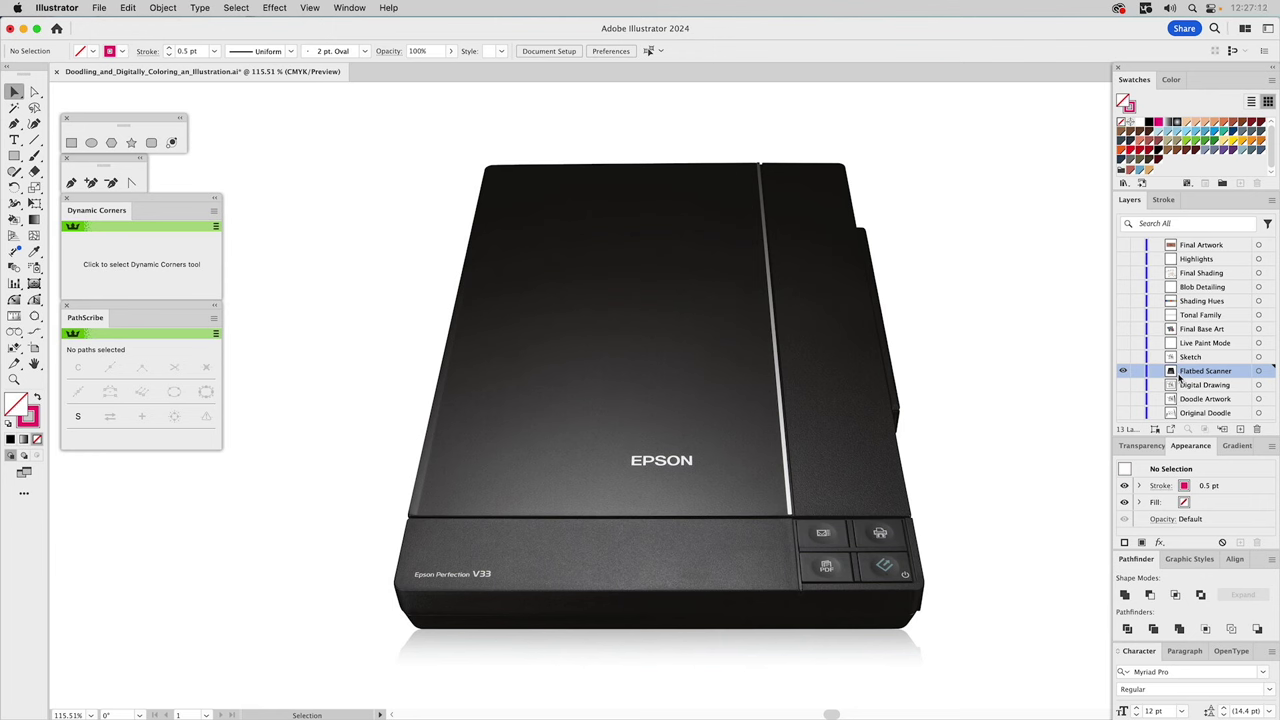
# Show the Sketch layer in place of the Flatbed Scanner layer and select its linked wolf sketch image
pyautogui.click(1122, 357)
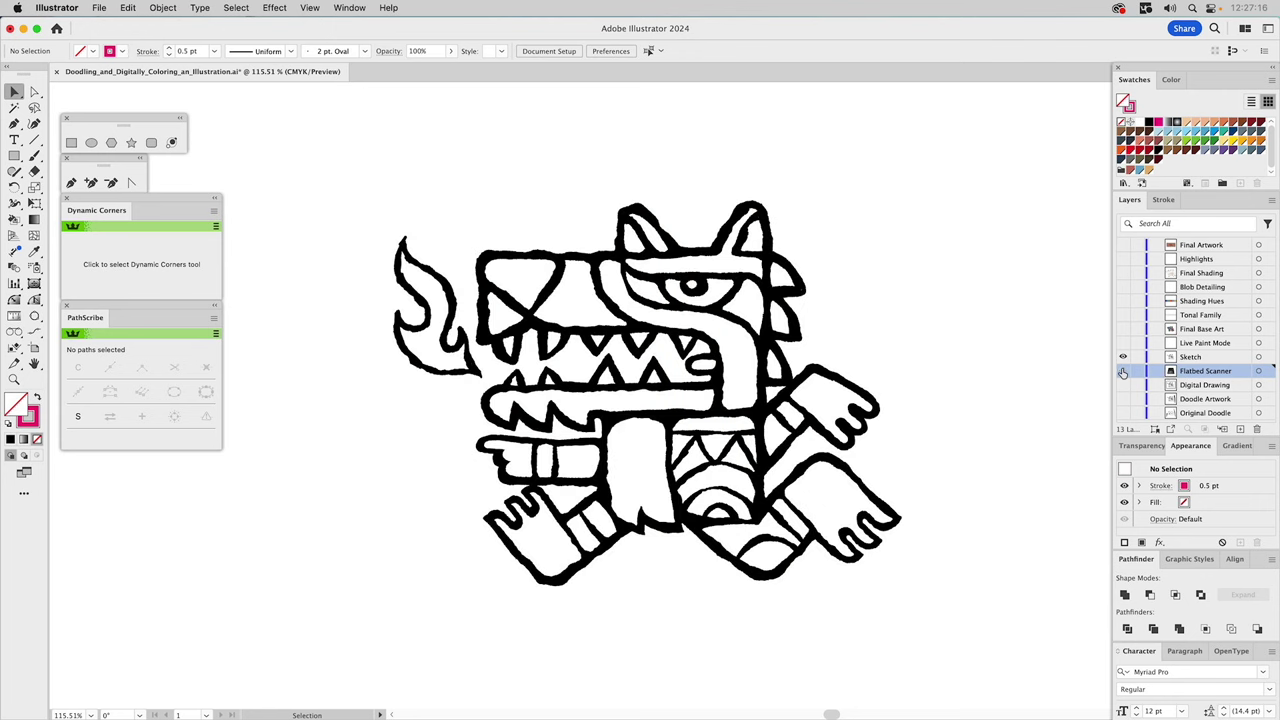
pyautogui.click(801, 346)
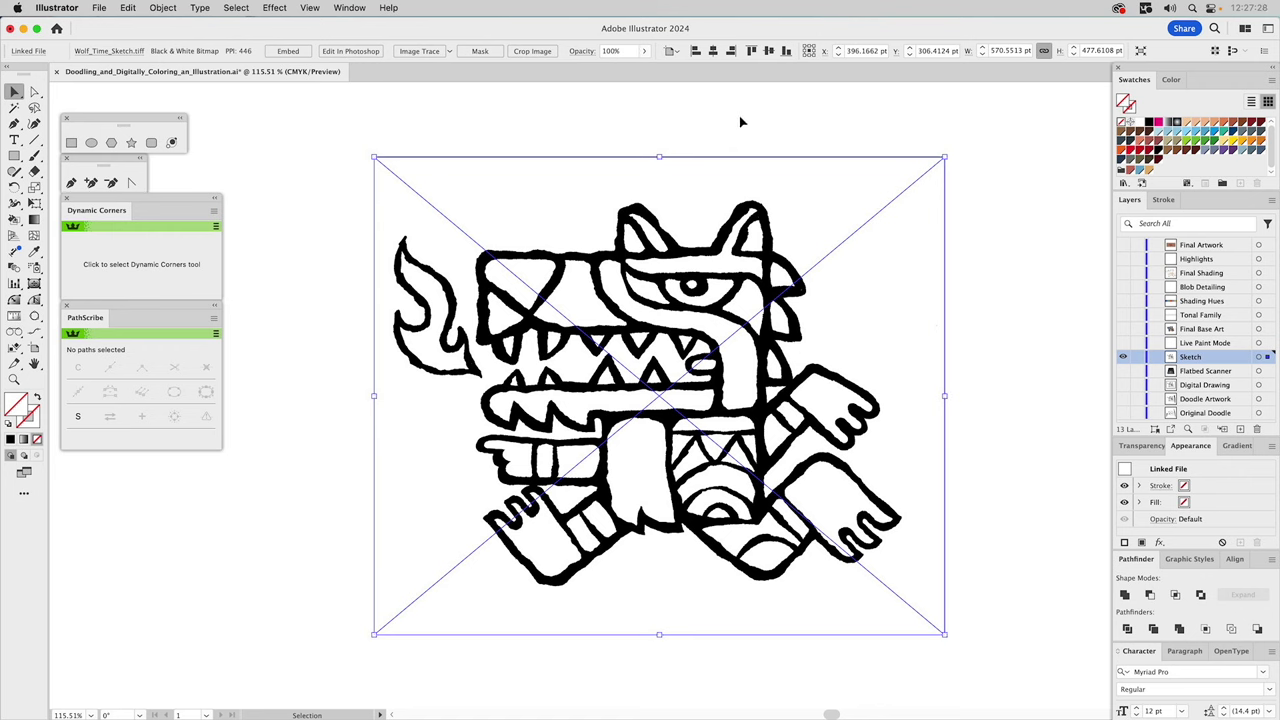
pyautogui.press('space')
pyautogui.moveTo(721, 114); pyautogui.dragTo(871, 114)
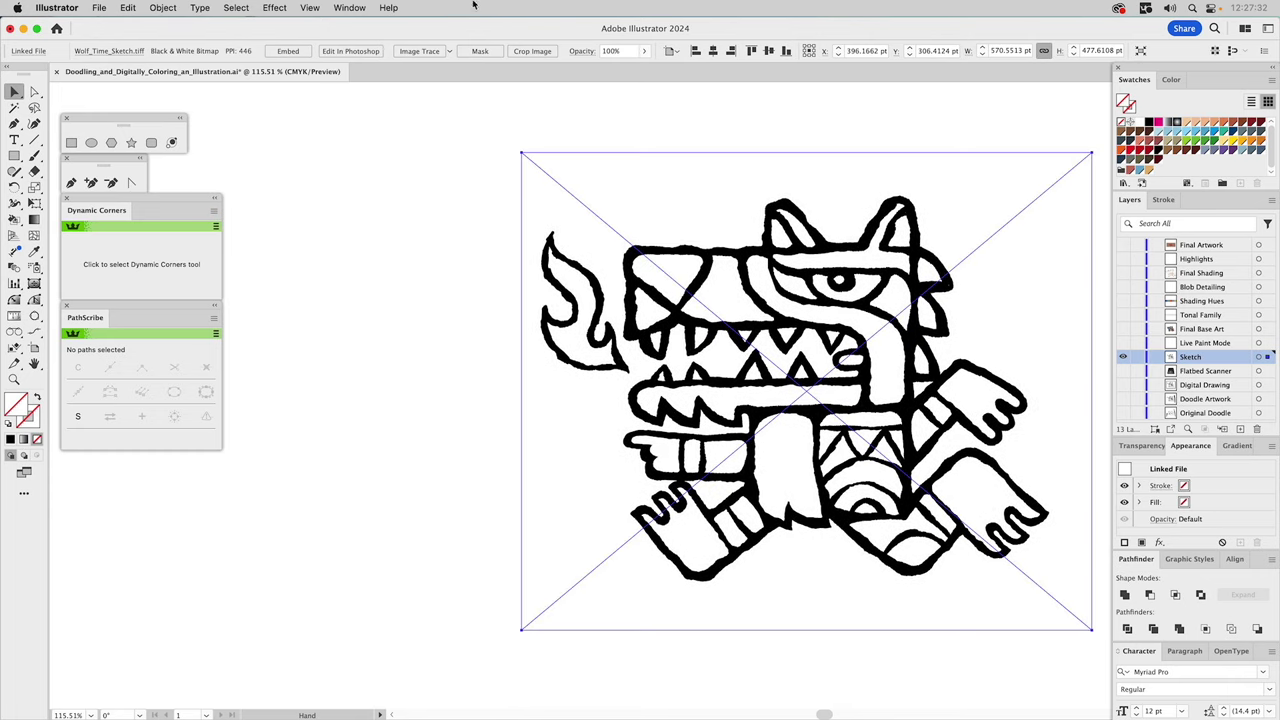
# Open the Image Trace settings and keep the wolf sketch selected so its tracing options are available
pyautogui.click(364, 8)
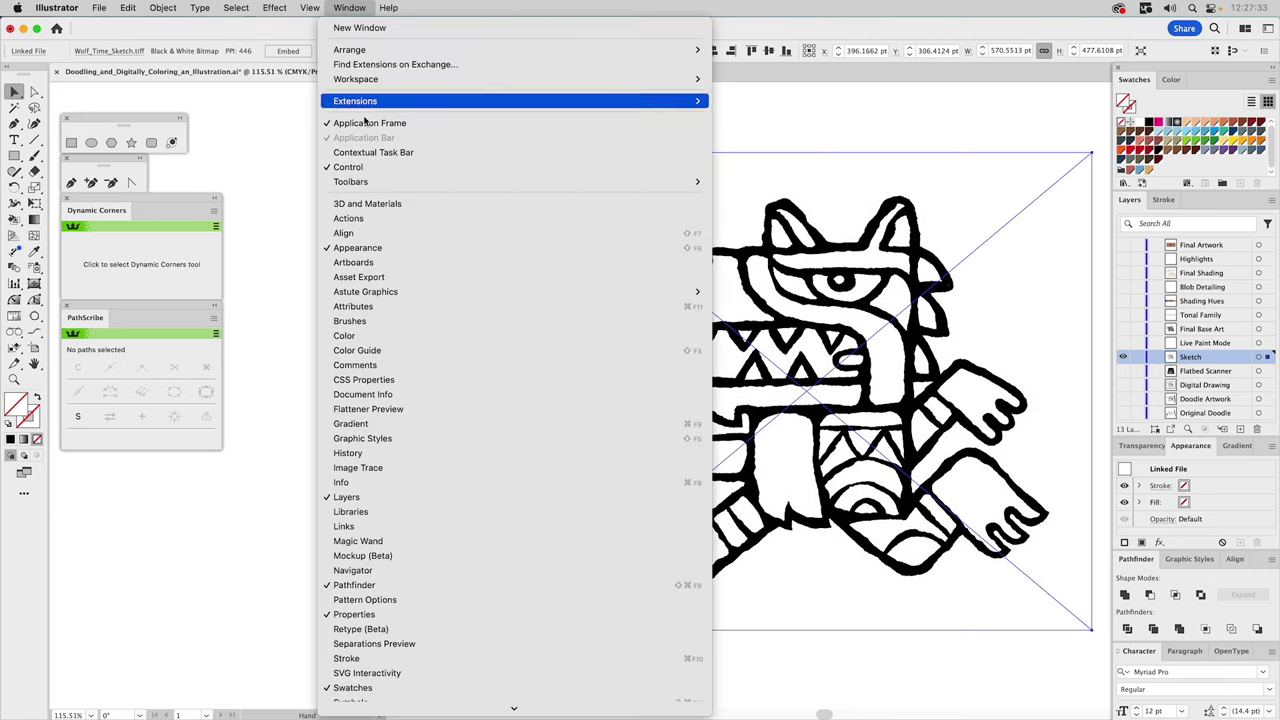
pyautogui.click(362, 467)
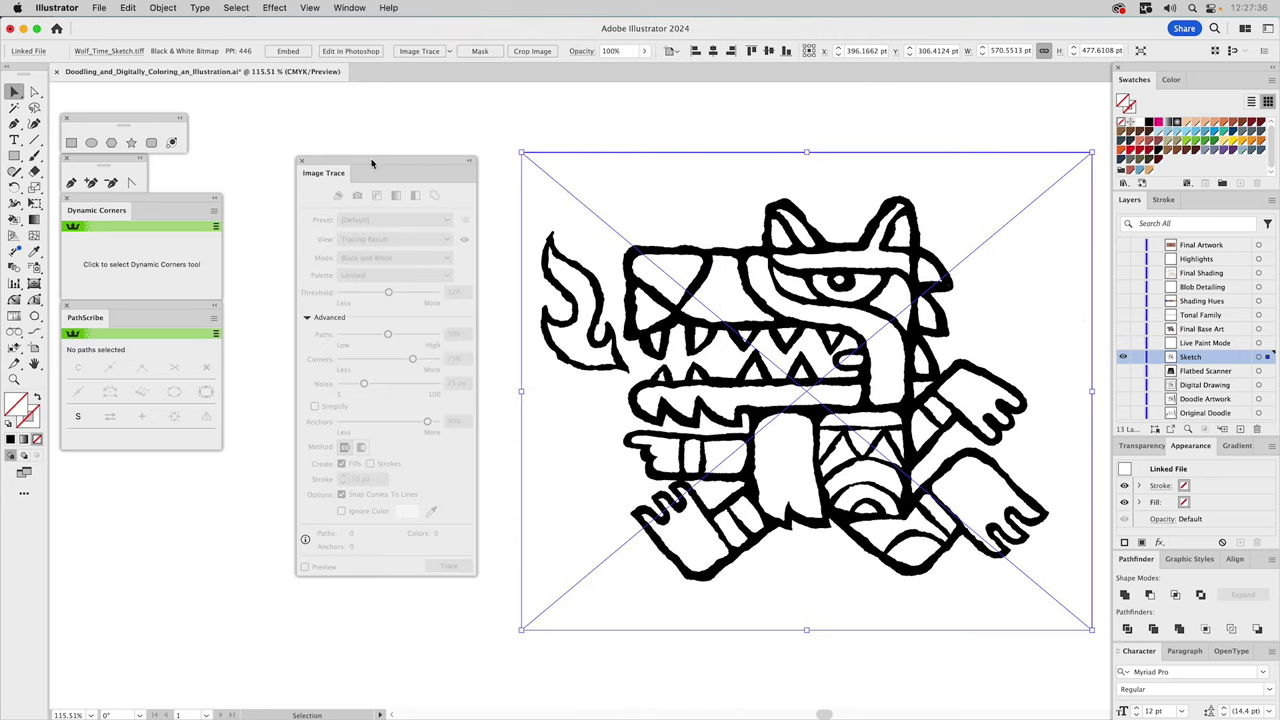
pyautogui.click(540, 130)
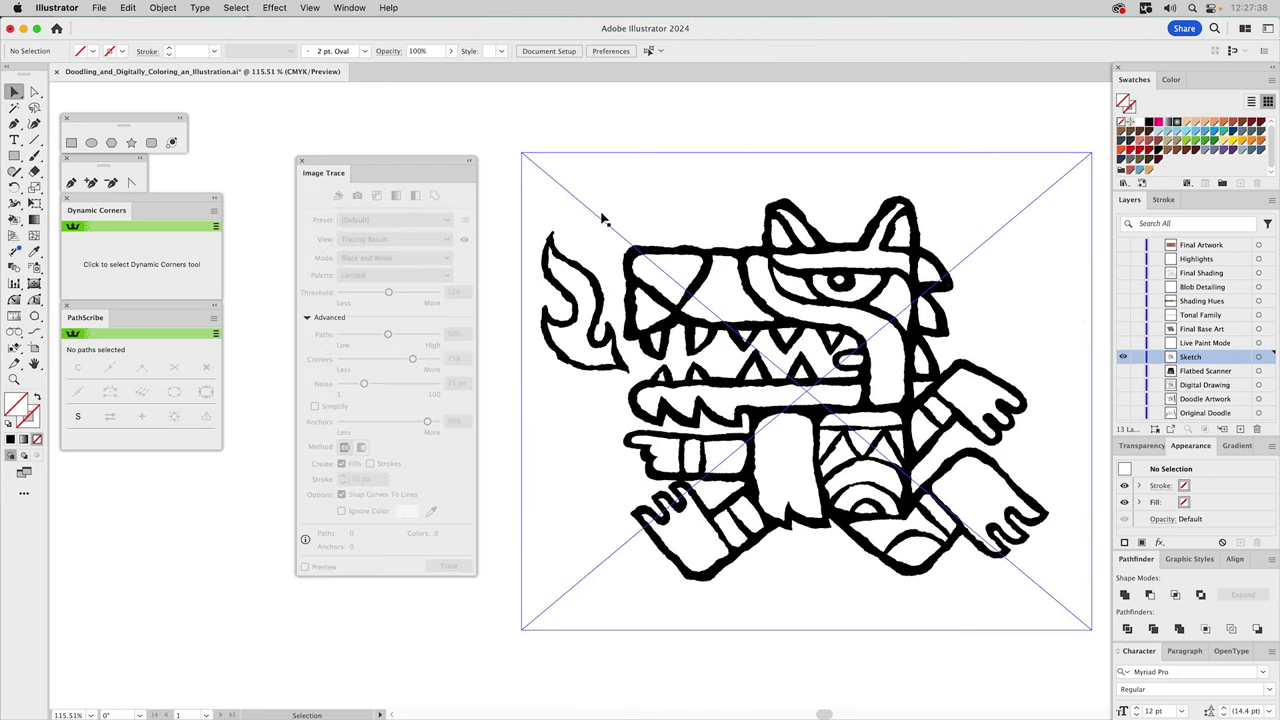
pyautogui.click(605, 220)
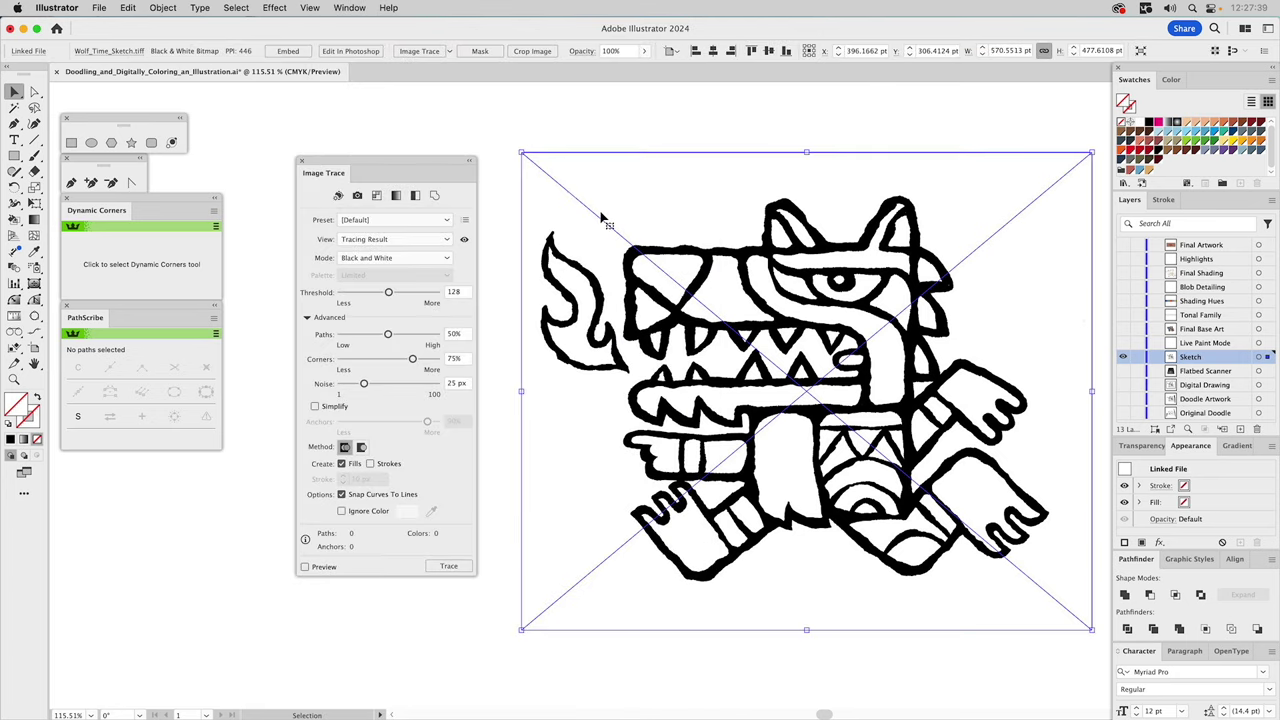
pyautogui.click(558, 134)
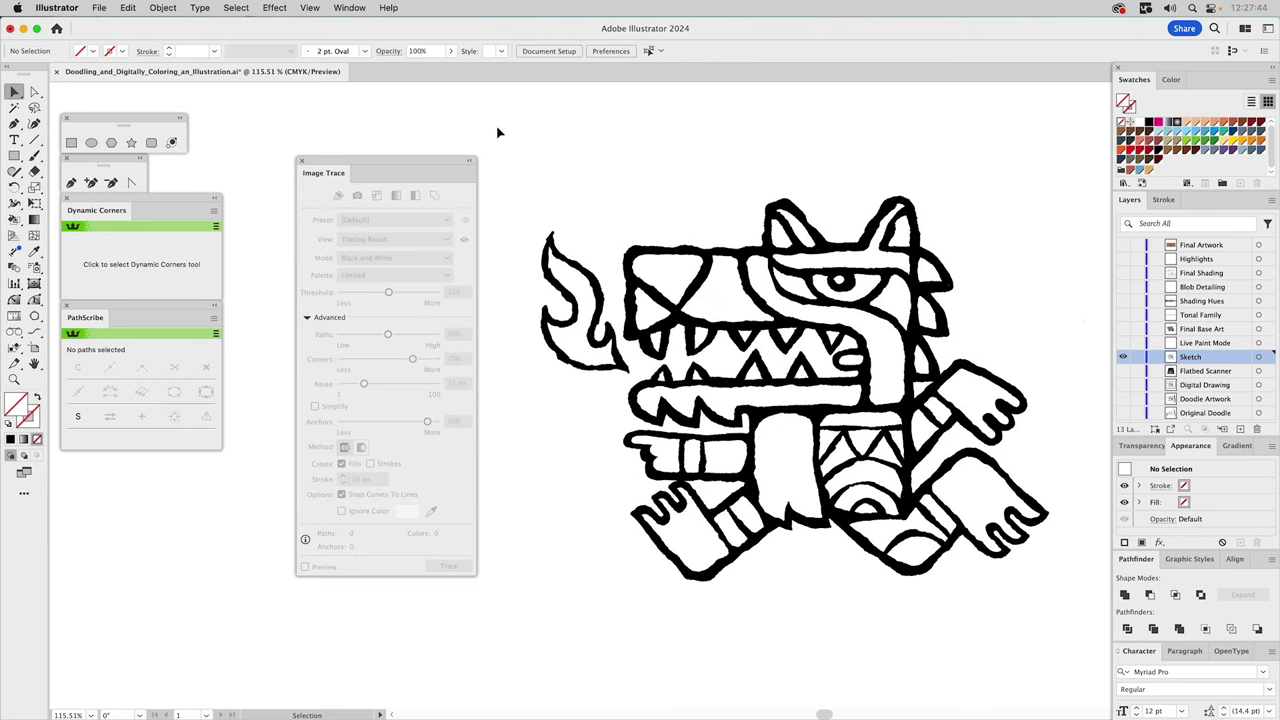
pyautogui.click(543, 190)
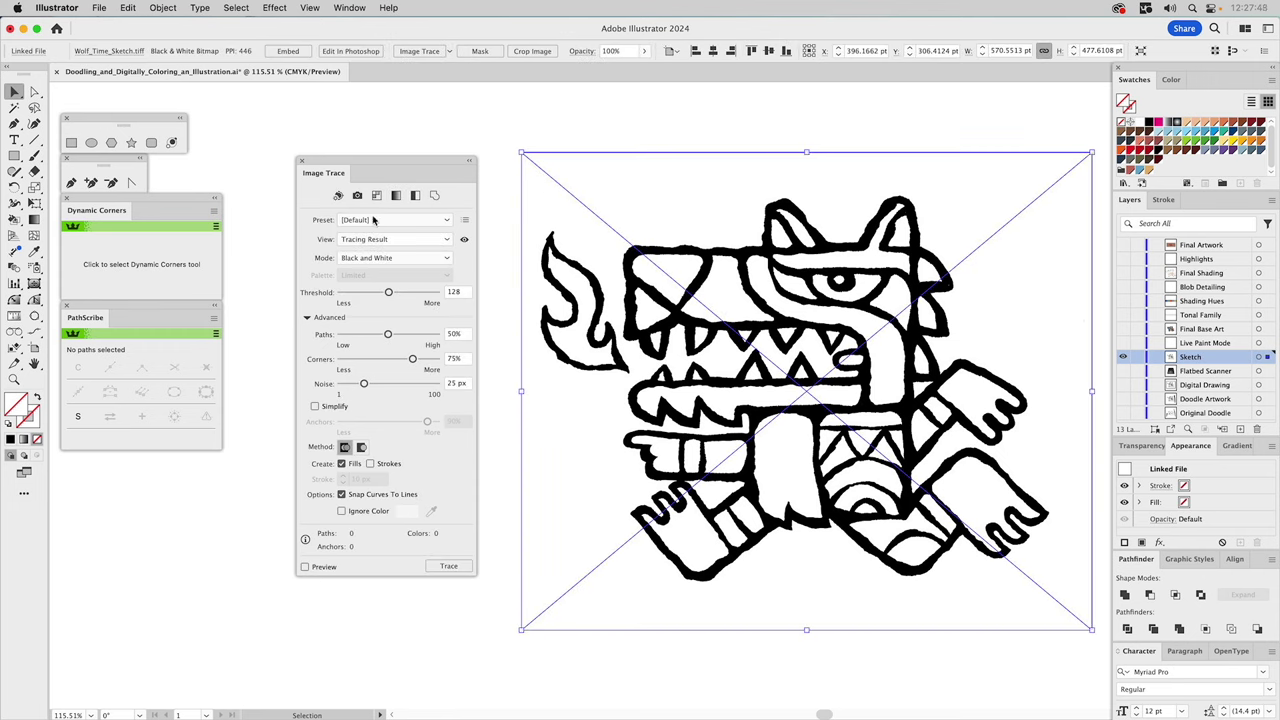
pyautogui.click(503, 118)
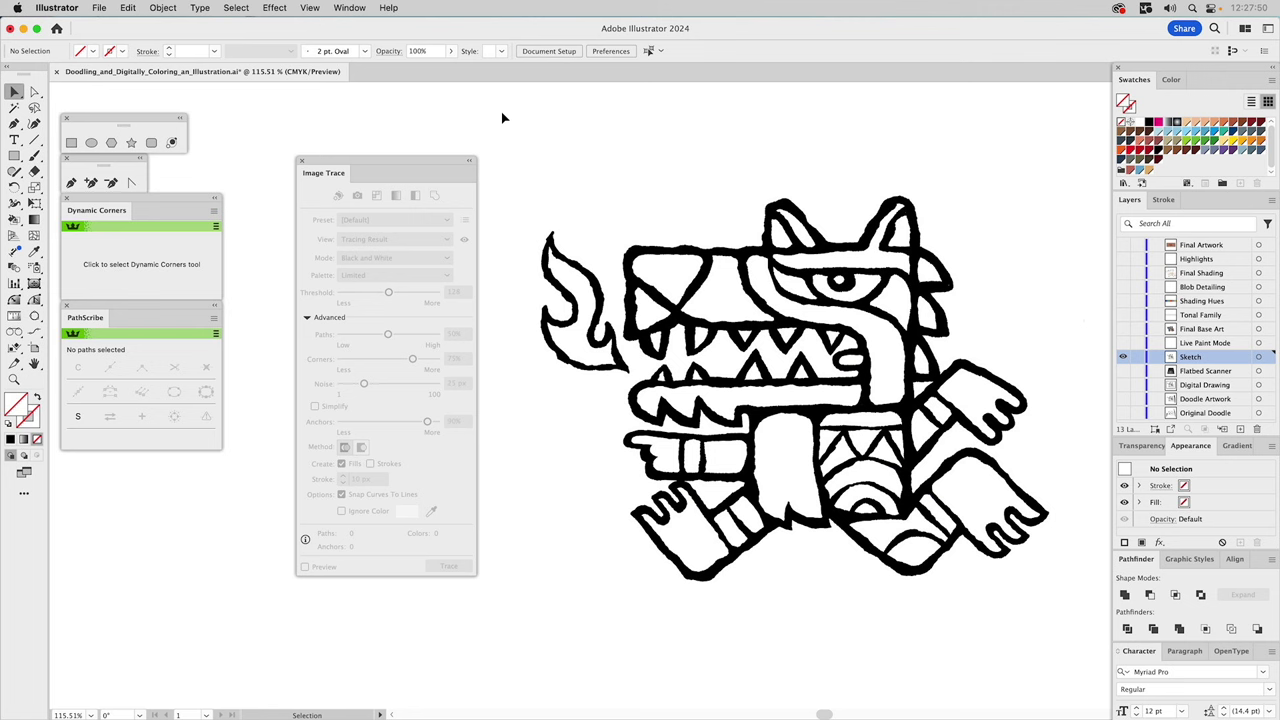
pyautogui.click(589, 268)
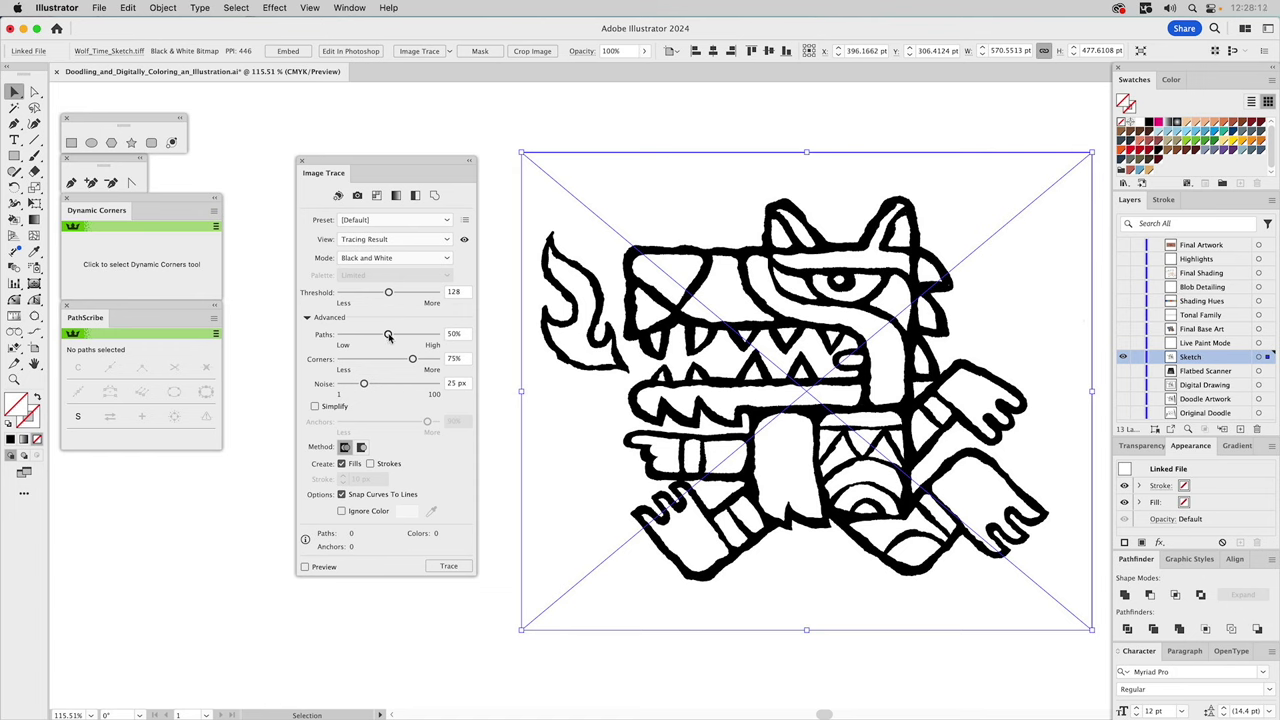
# Trace the wolf sketch in black and white with Paths at 100% and Noise at 1 px
pyautogui.moveTo(388, 336); pyautogui.dragTo(505, 346)
pyautogui.moveTo(364, 384); pyautogui.dragTo(318, 383)
pyautogui.click(308, 318)
pyautogui.click(308, 318)
pyautogui.click(457, 567)
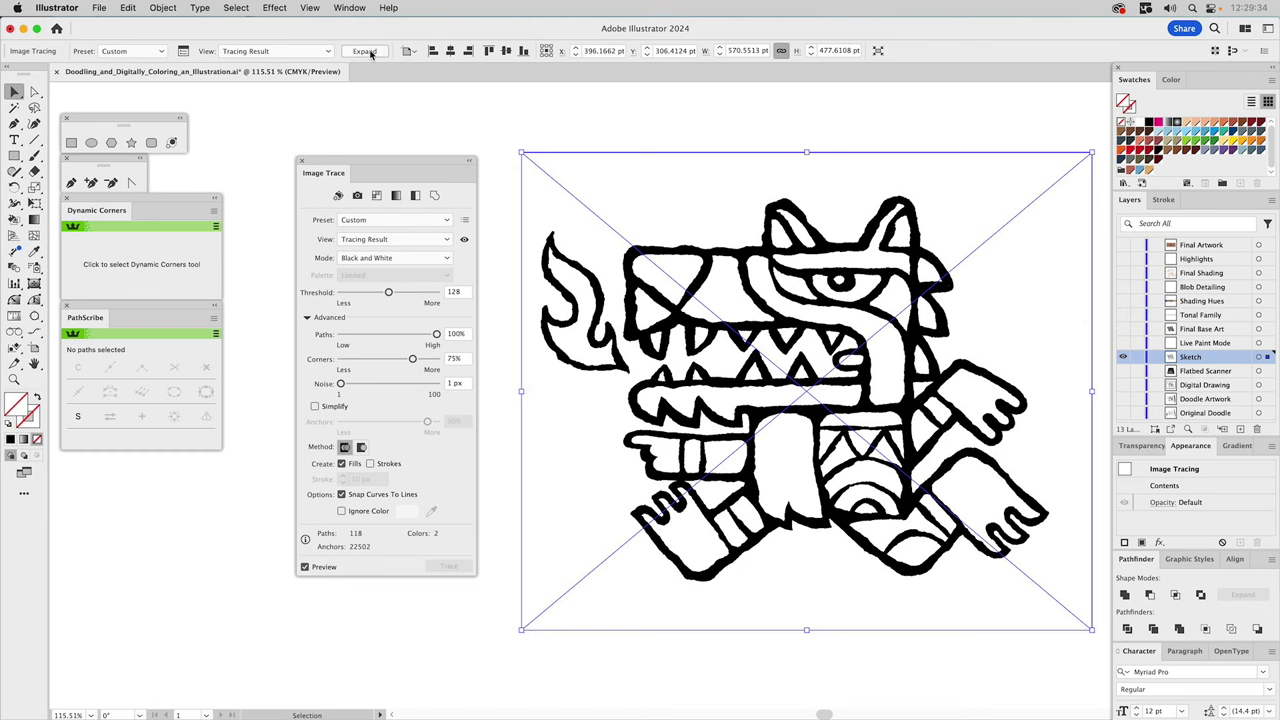
# Expand the wolf tracing into editable vector paths and close the Image Trace settings
pyautogui.click(345, 8)
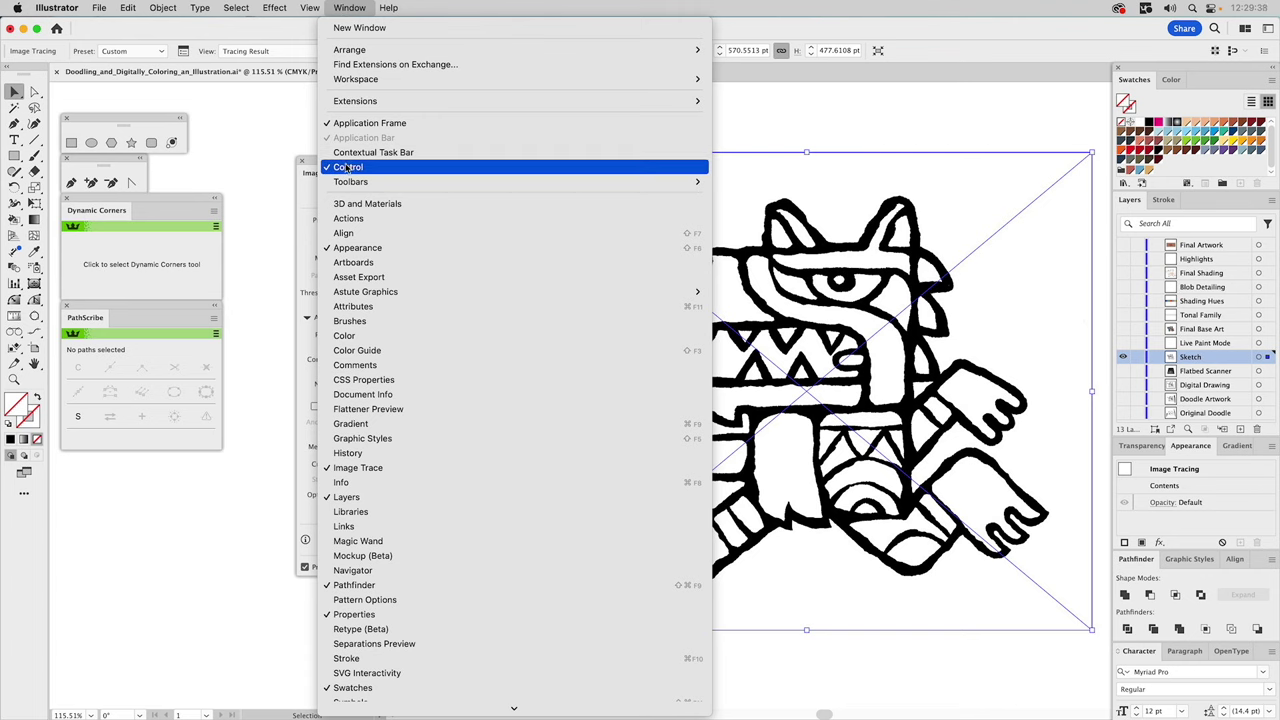
pyautogui.click(250, 117)
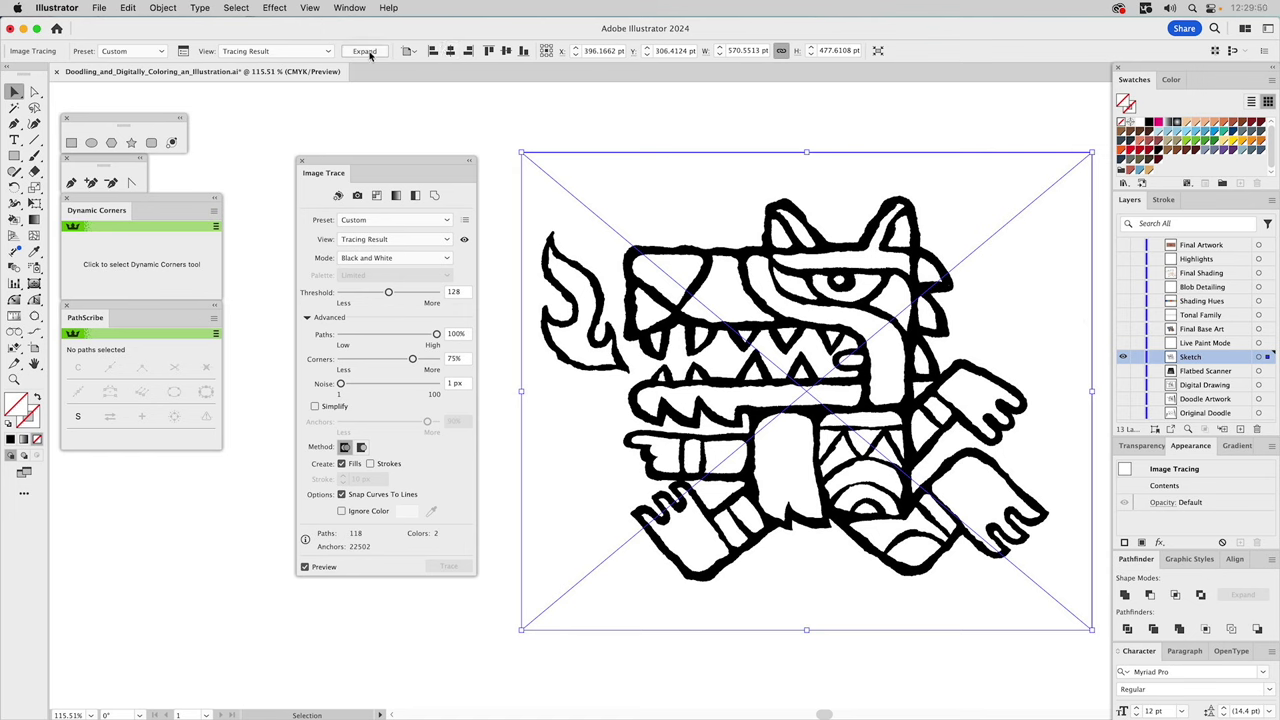
pyautogui.click(365, 51)
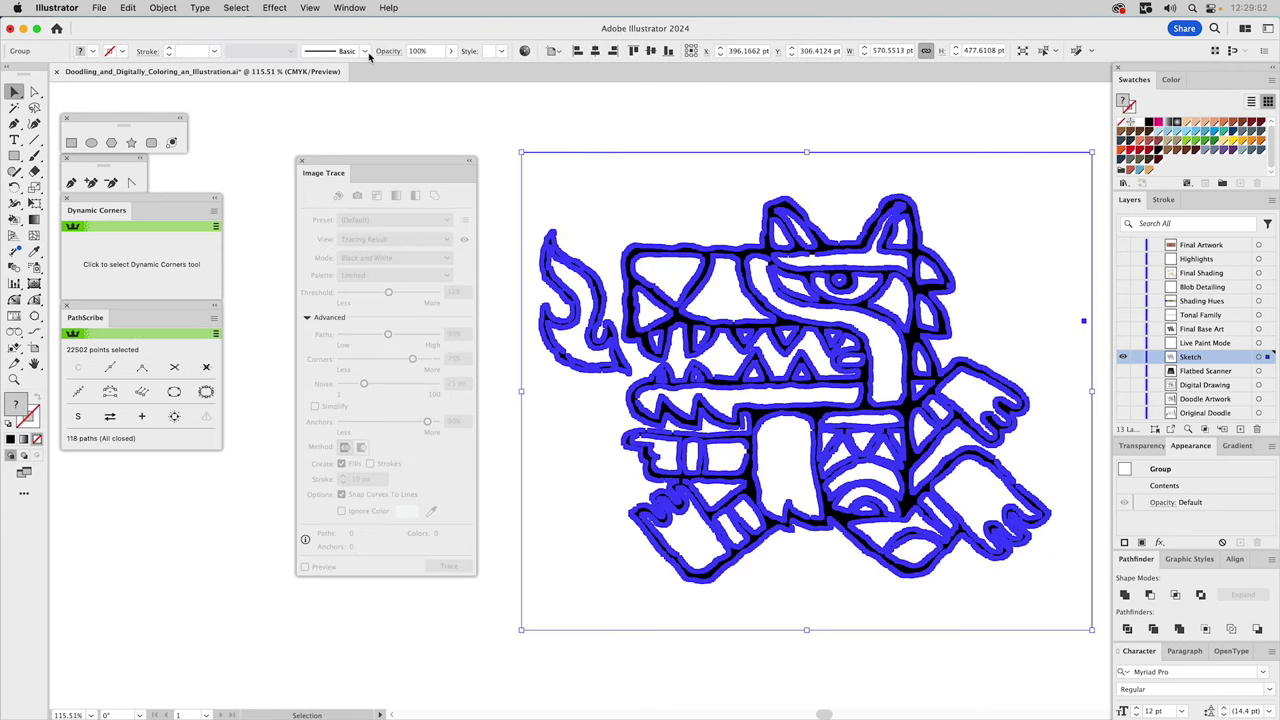
pyautogui.click(303, 162)
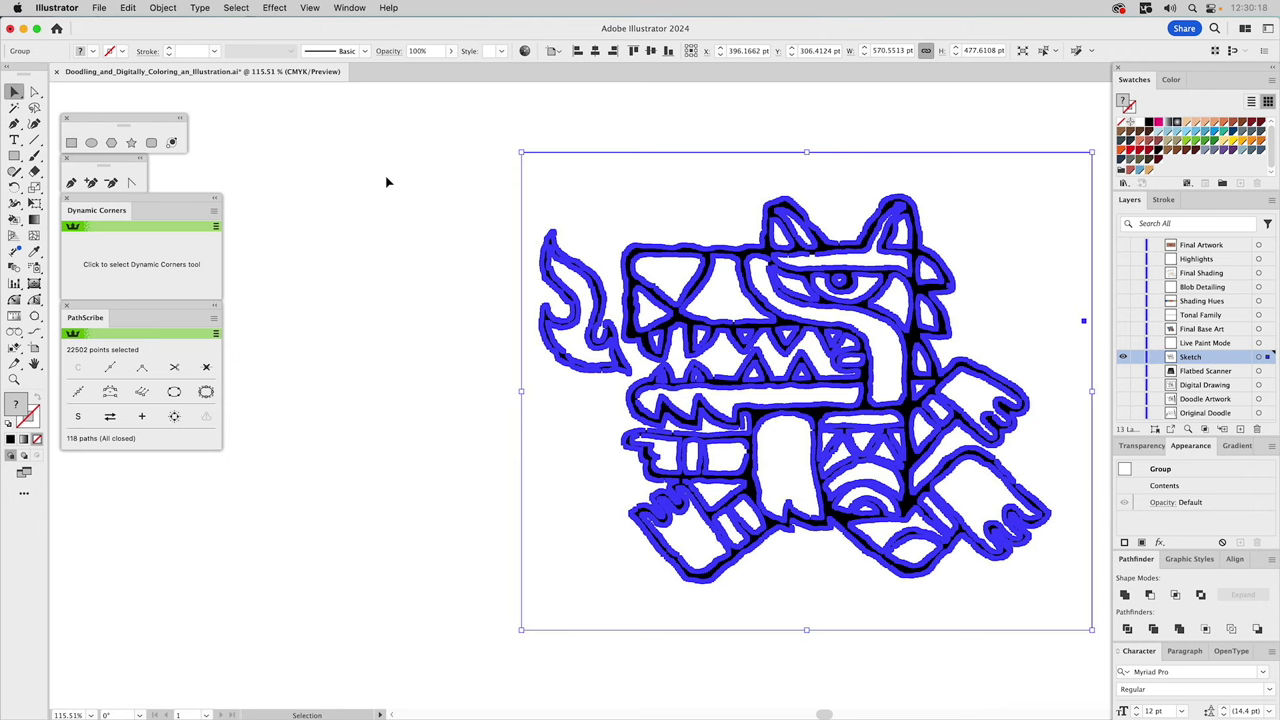
# Isolate the expanded wolf group for editing
pyautogui.press('super')
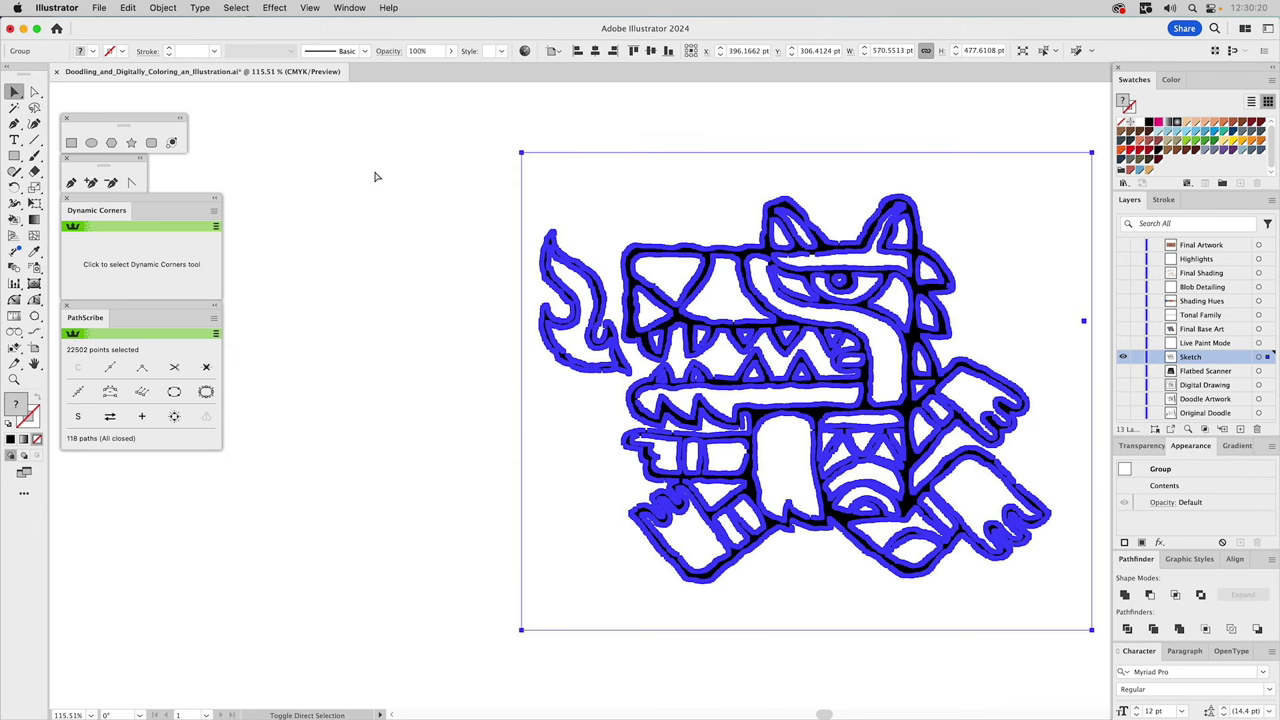
pyautogui.hscroll(5, 375, 177)
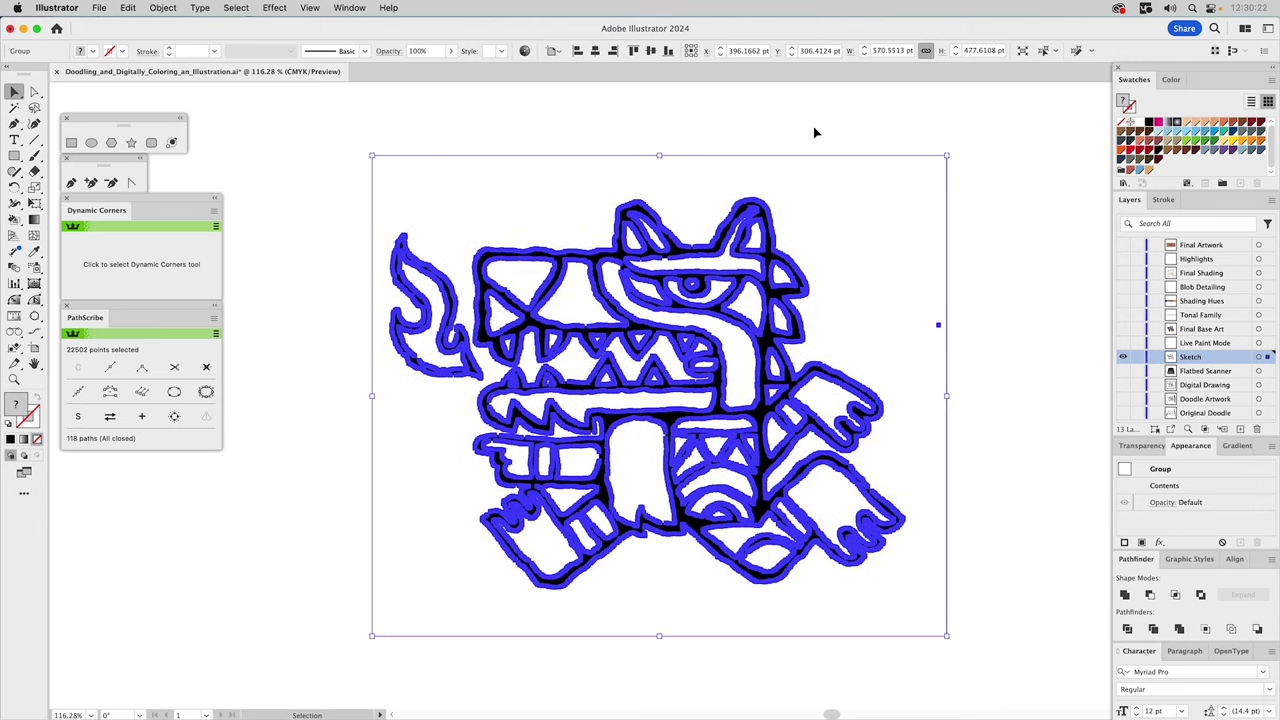
pyautogui.click(814, 128)
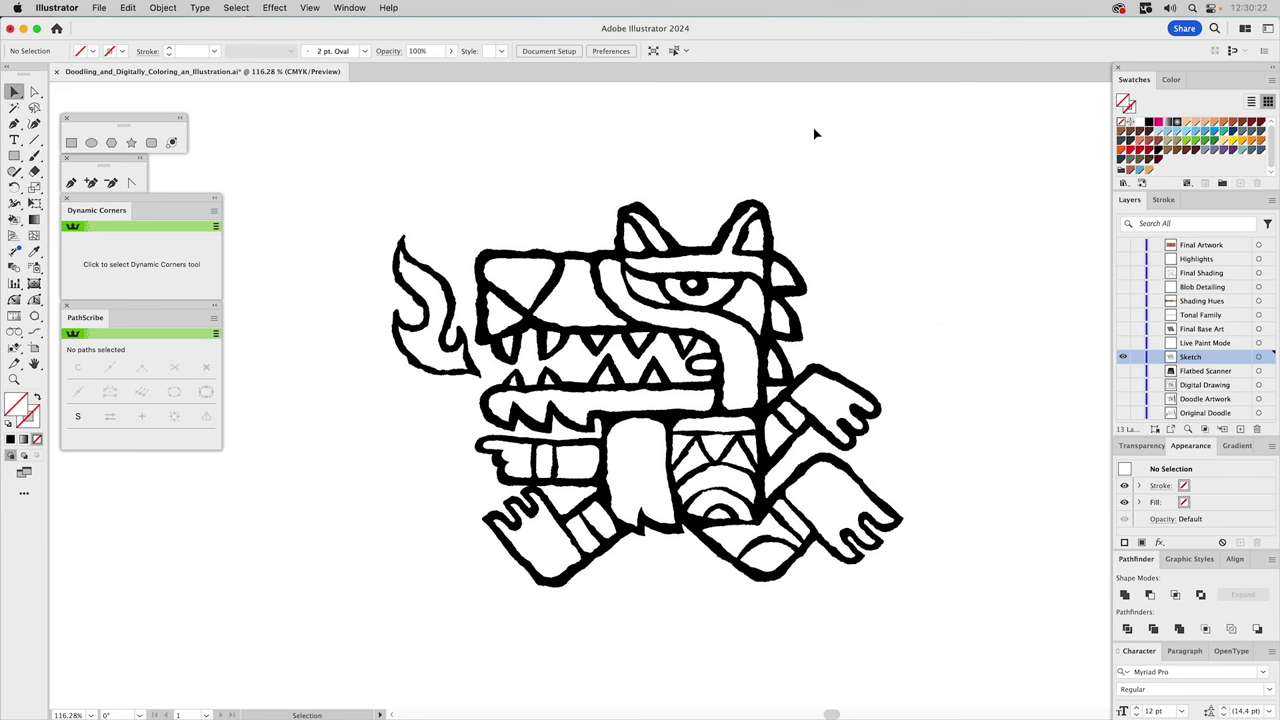
pyautogui.click(793, 190)
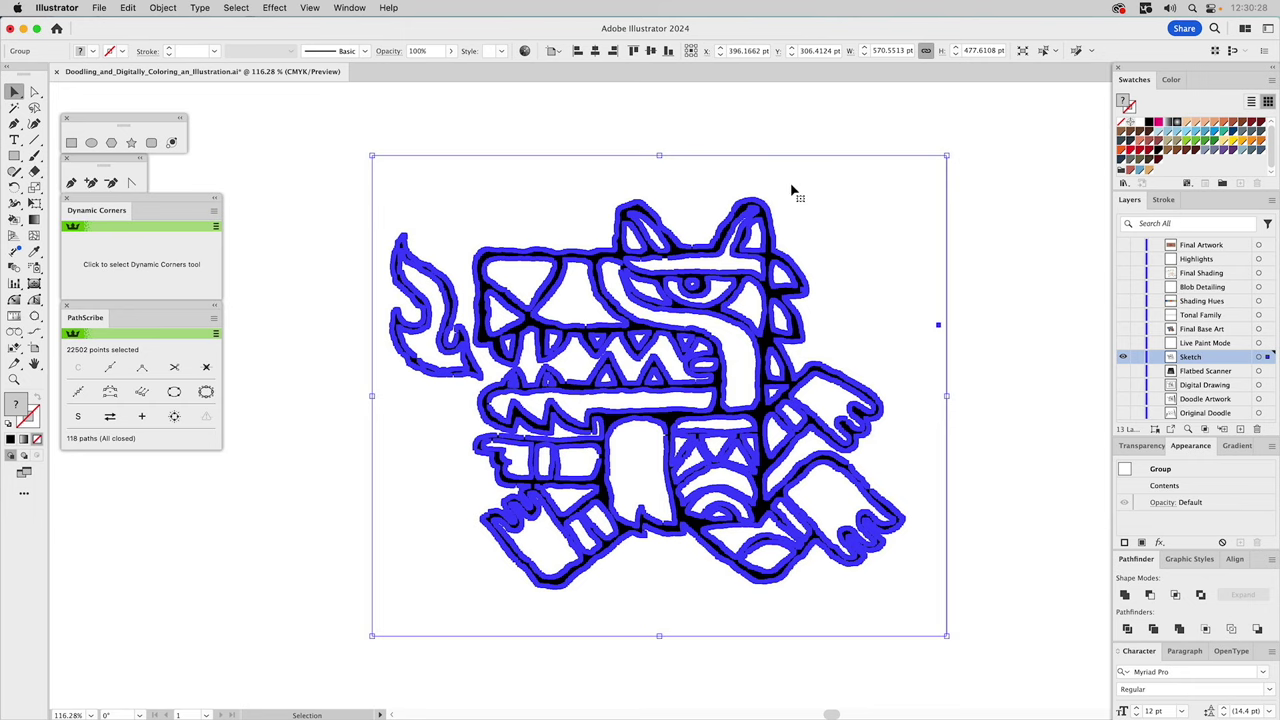
pyautogui.doubleClick(793, 190)
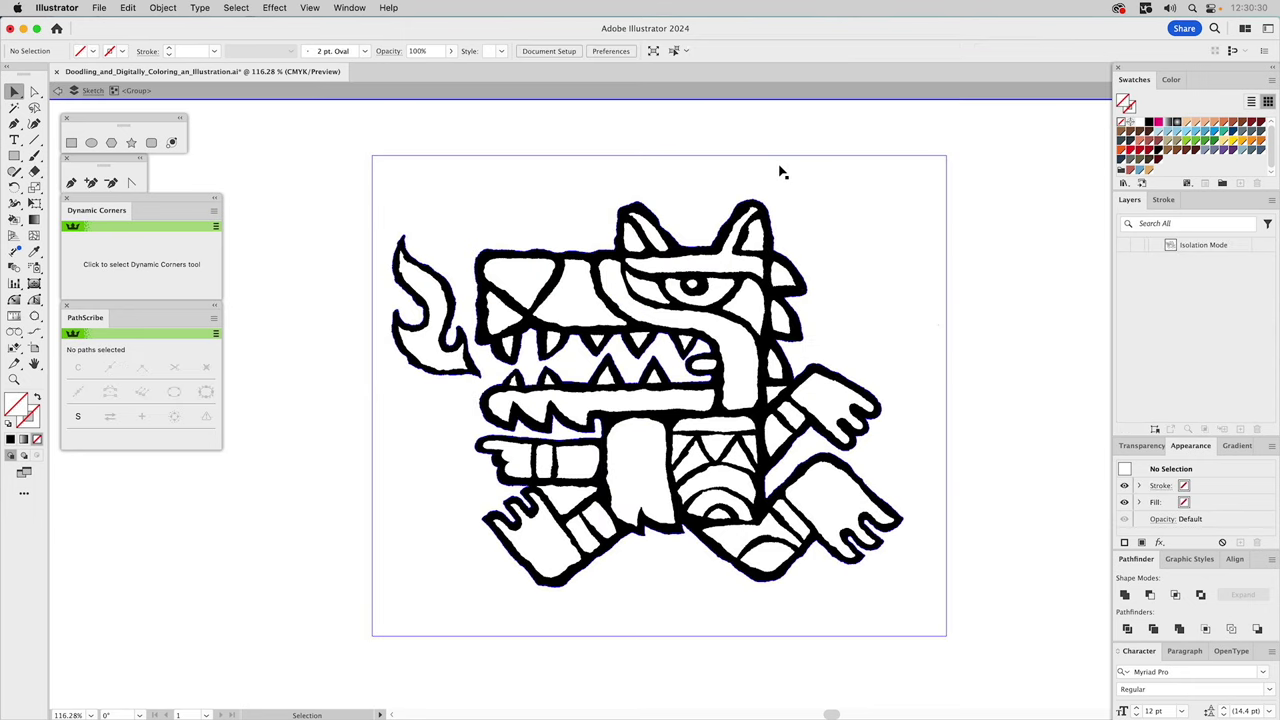
pyautogui.click(781, 172)
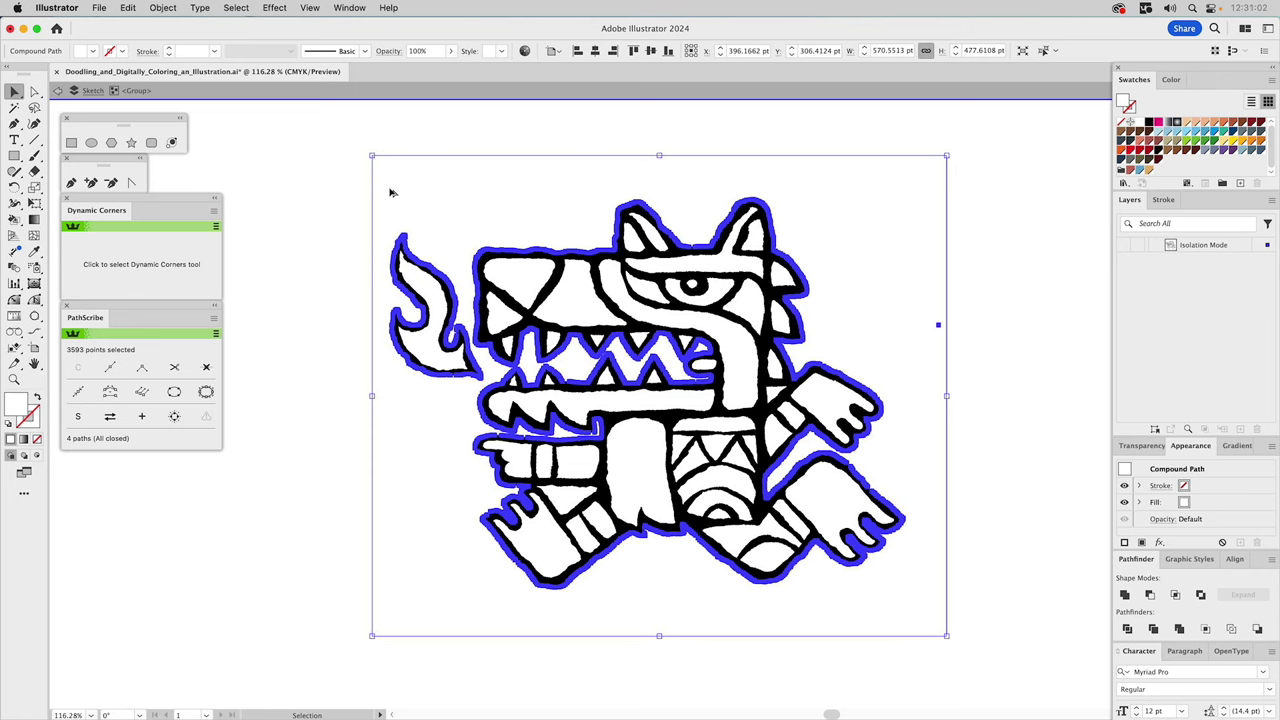
pyautogui.press('super+a')
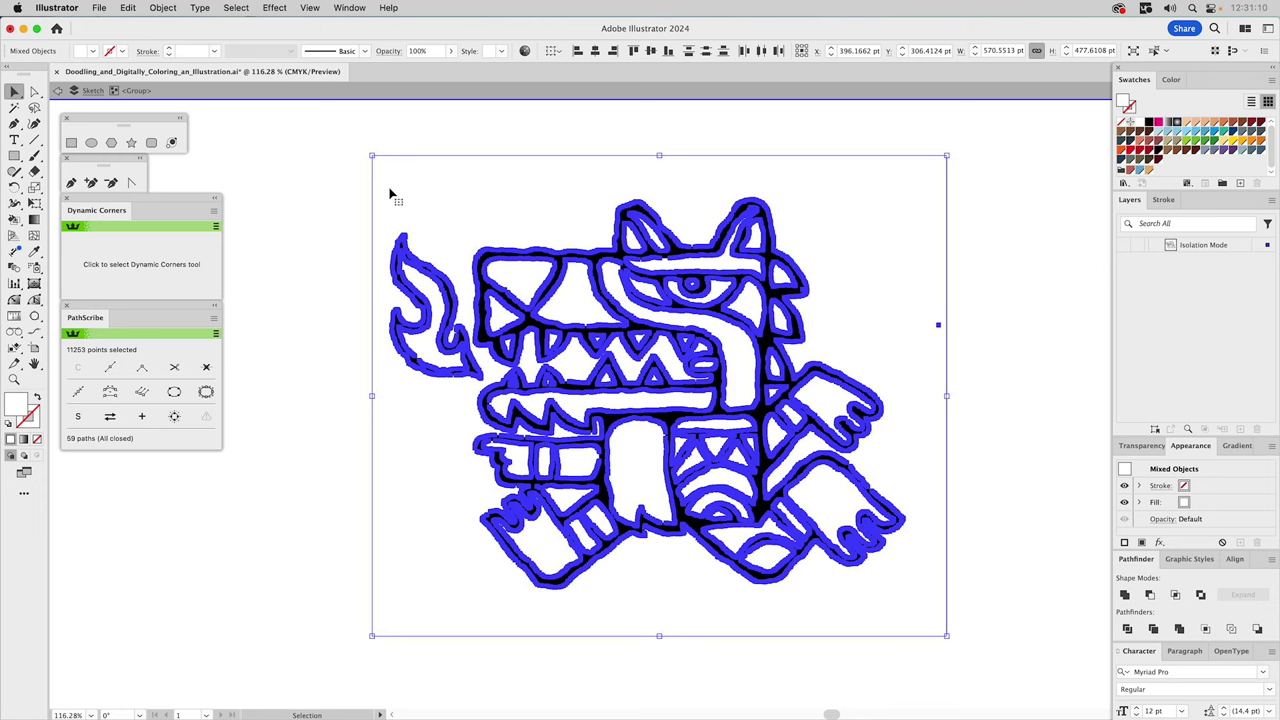
pyautogui.press('super+z')
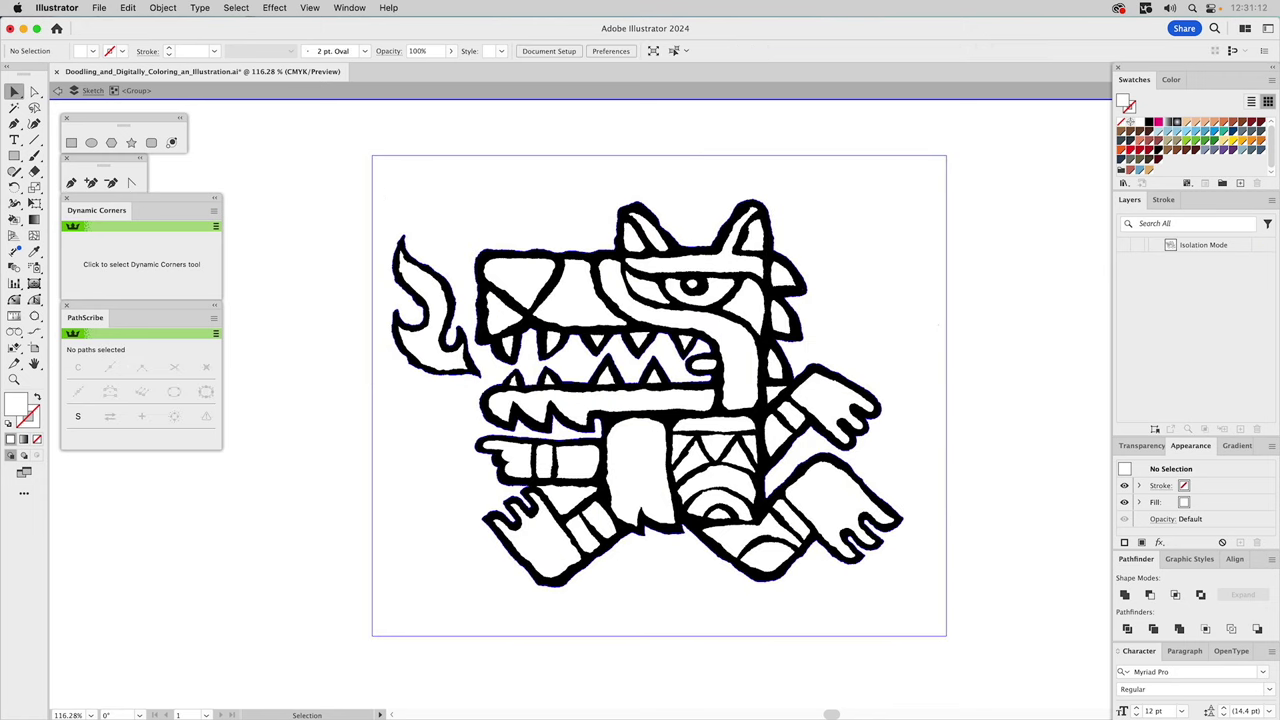
# Select all white shapes in the isolated wolf group by same fill color and delete them
pyautogui.click(237, 7)
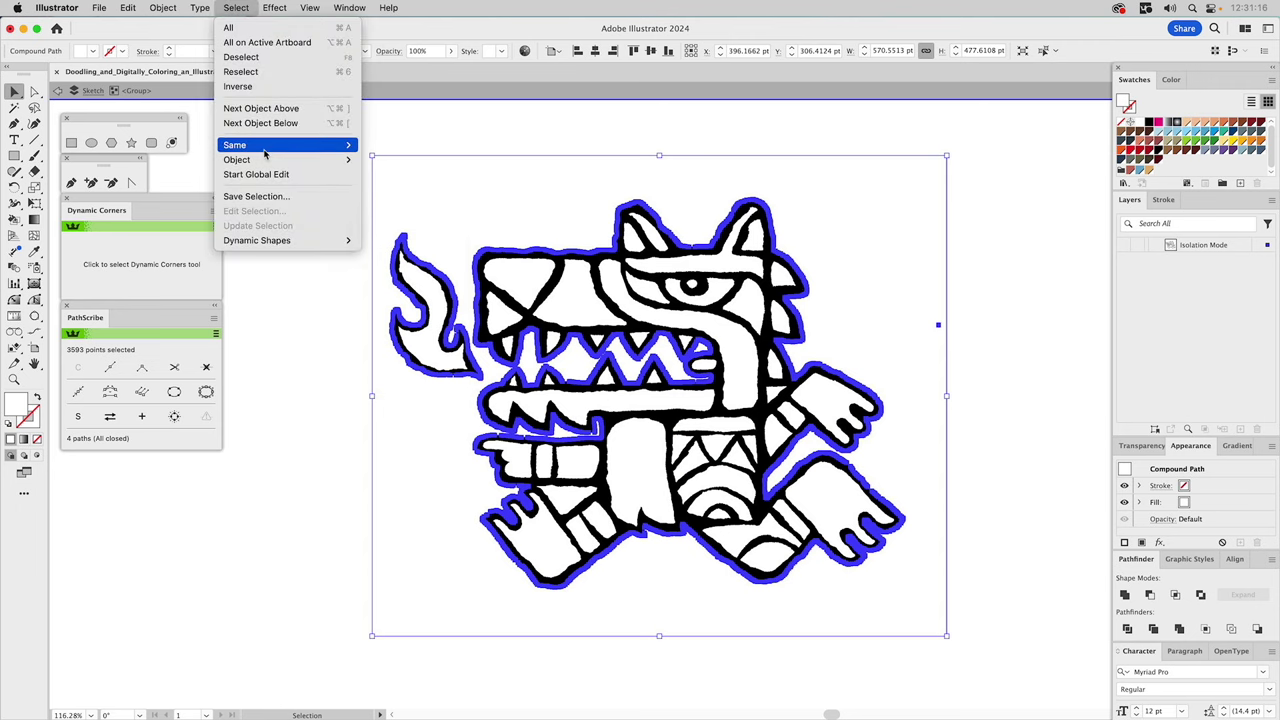
pyautogui.moveTo(265, 150)
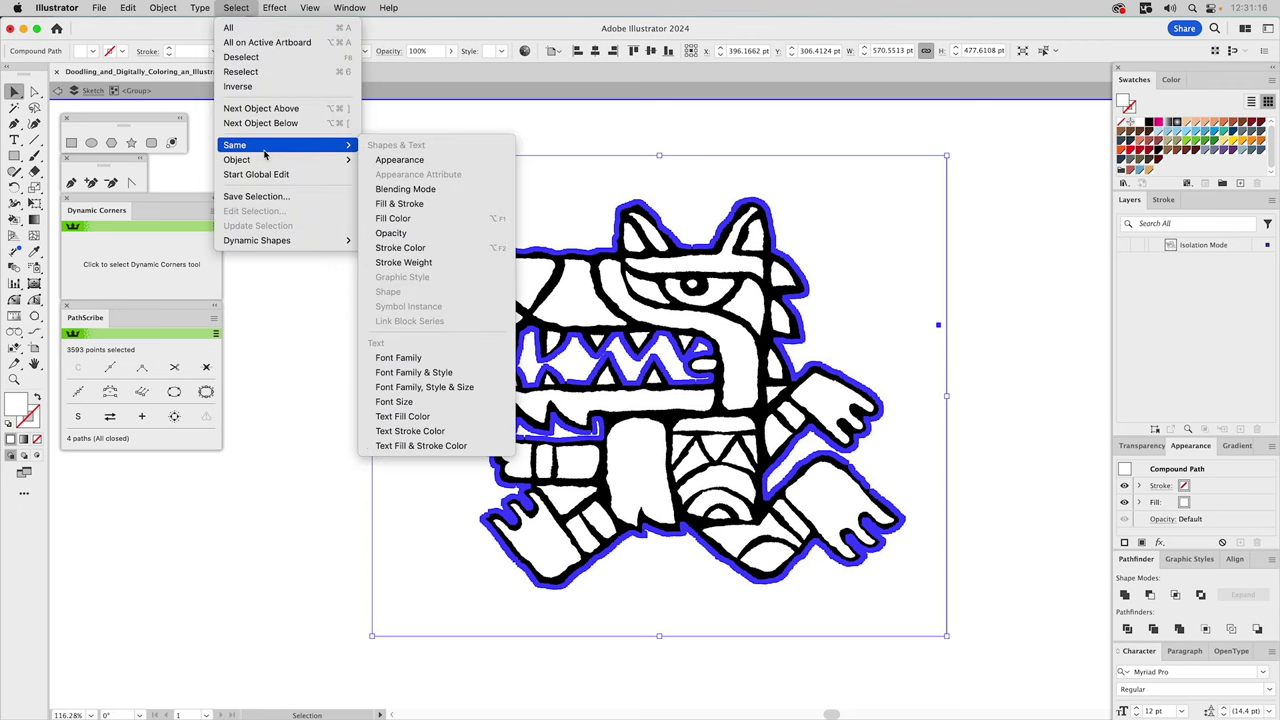
pyautogui.click(402, 219)
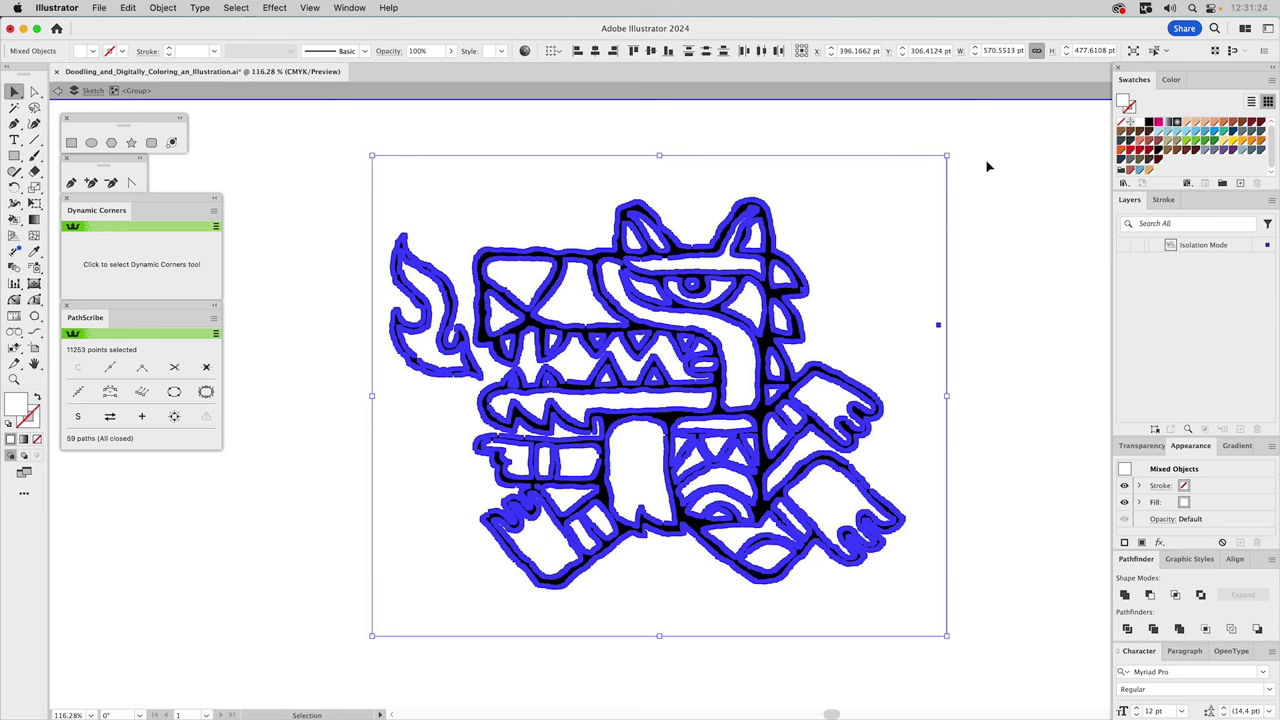
pyautogui.click(1074, 158)
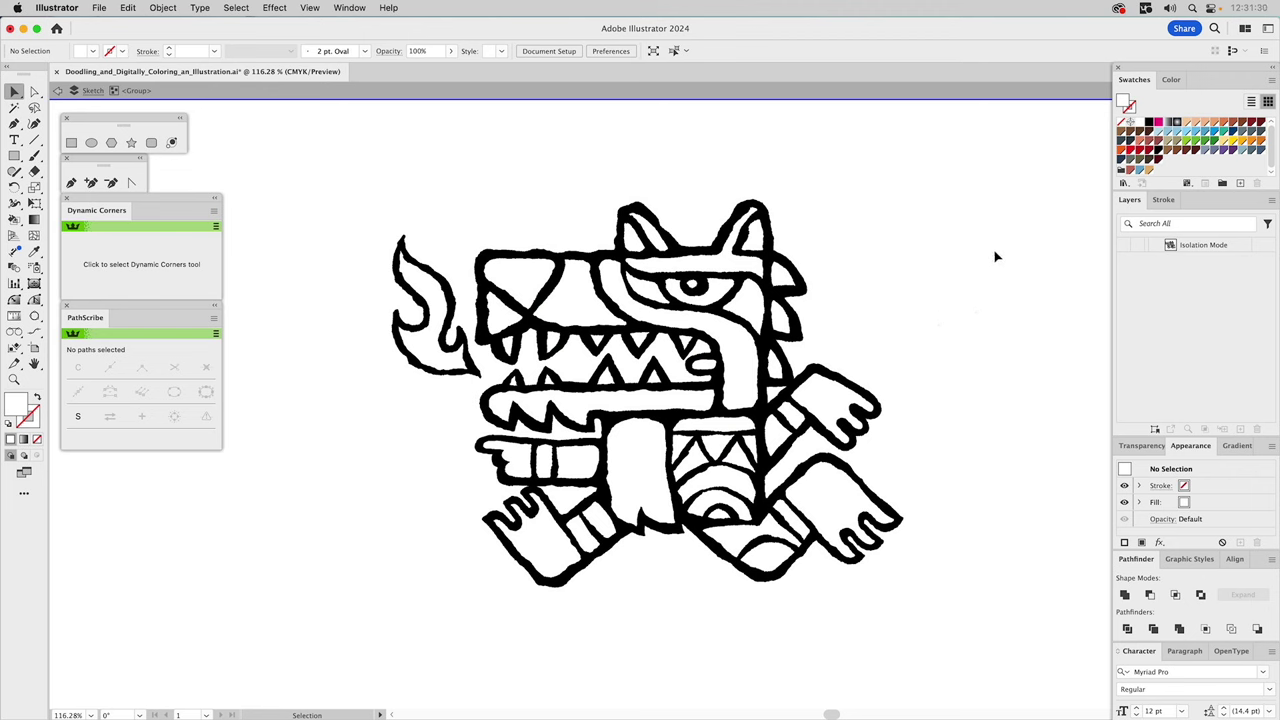
# Delete the stray black speck beside the wolf's back and exit isolation mode
pyautogui.press('a')
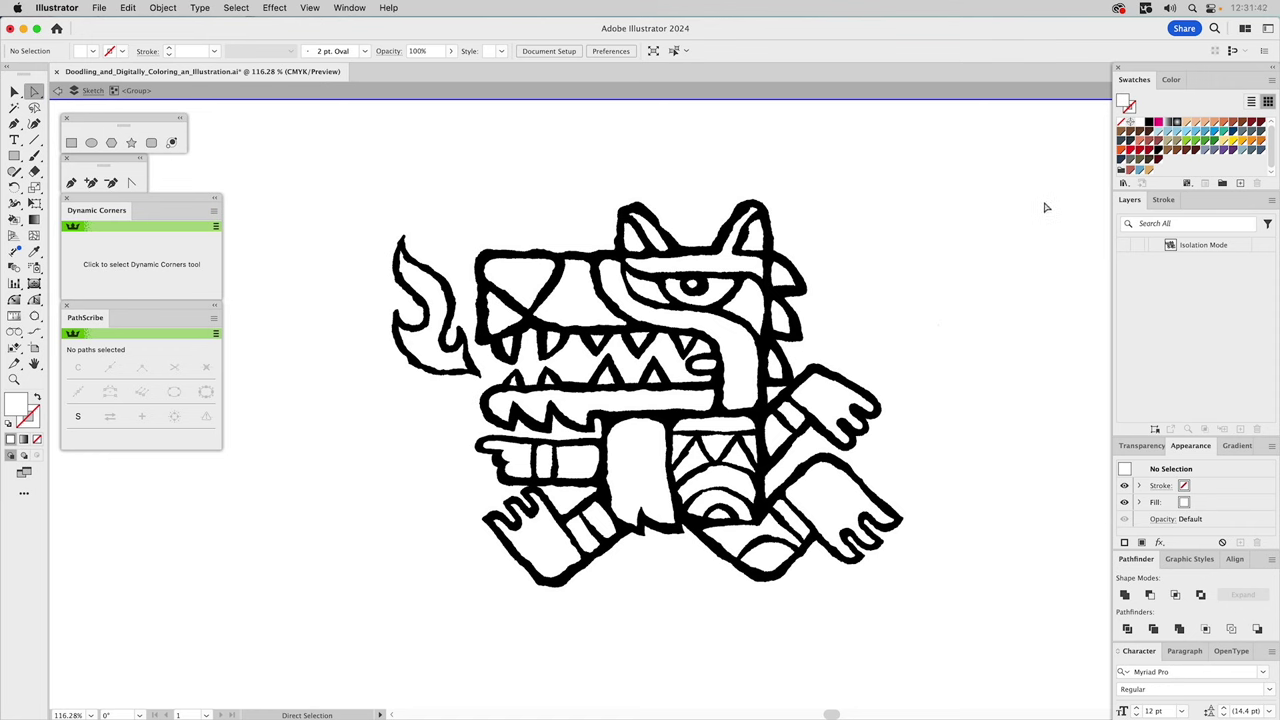
pyautogui.moveTo(1042, 204); pyautogui.dragTo(900, 438)
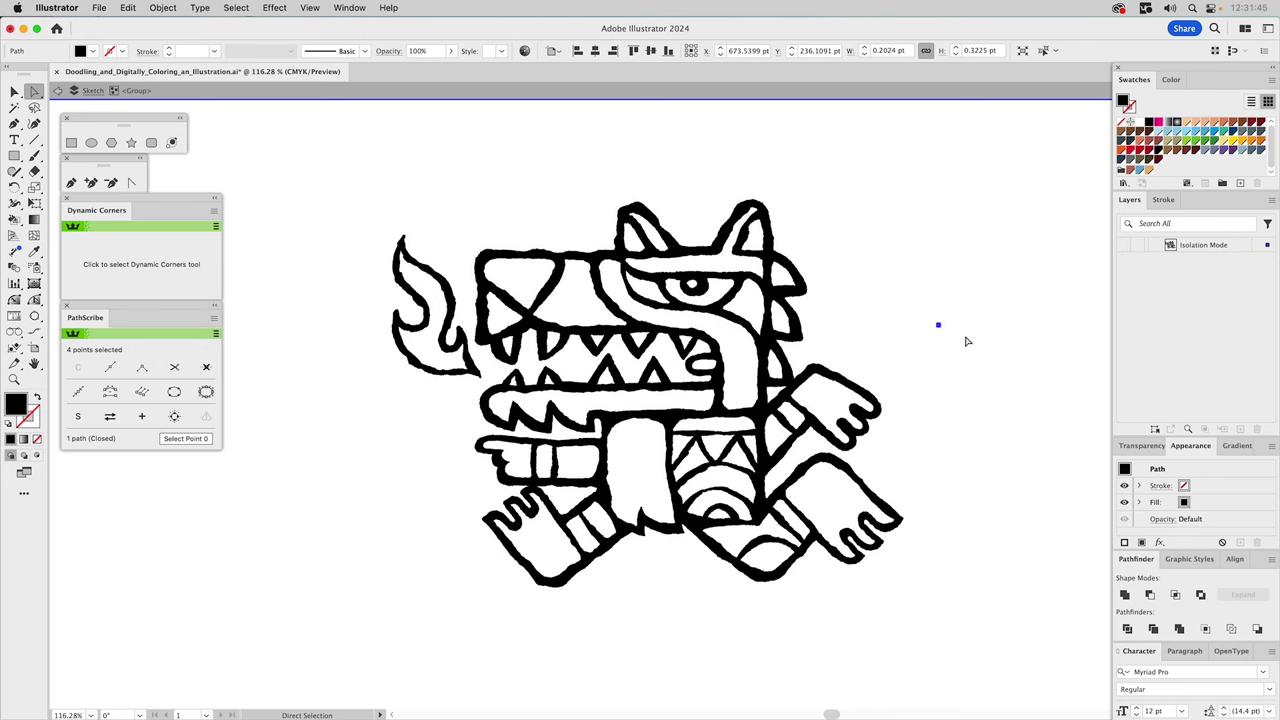
pyautogui.press('Delete')
pyautogui.press('v')
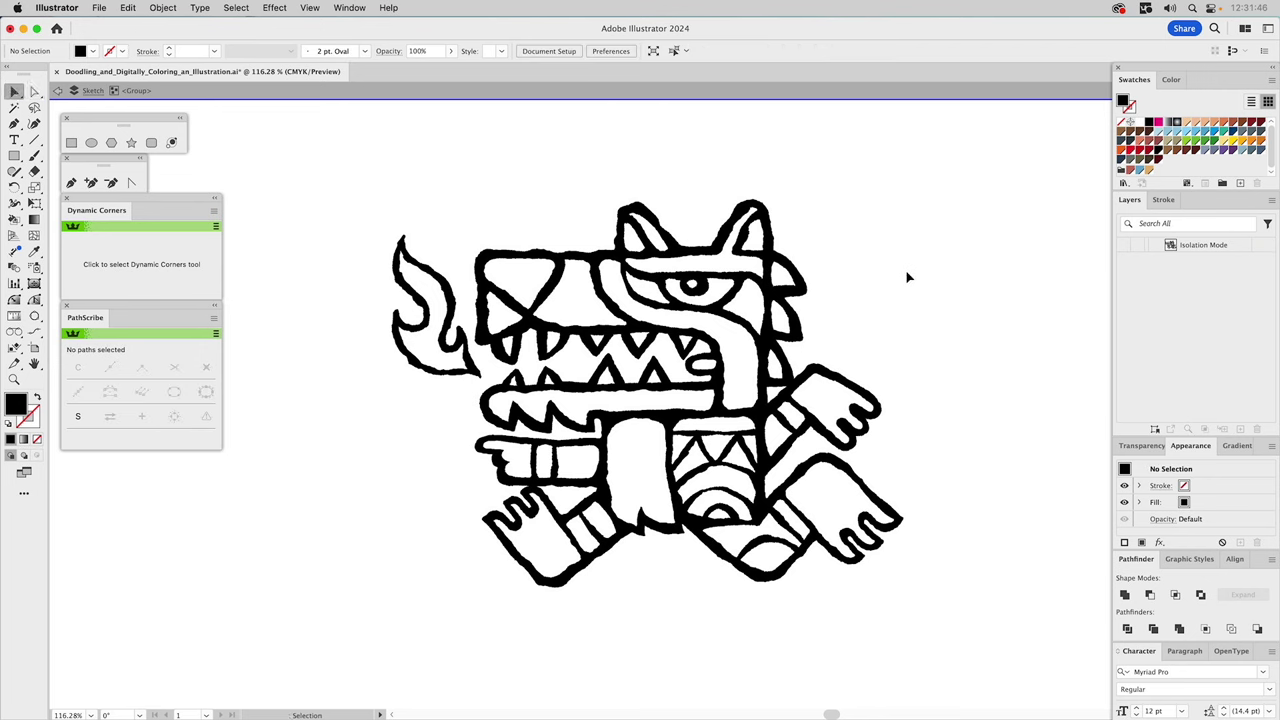
pyautogui.doubleClick(908, 277)
# Copy the cleaned wolf group and switch visibility from the Sketch layer to the Live Paint Mode layer
pyautogui.click(775, 222)
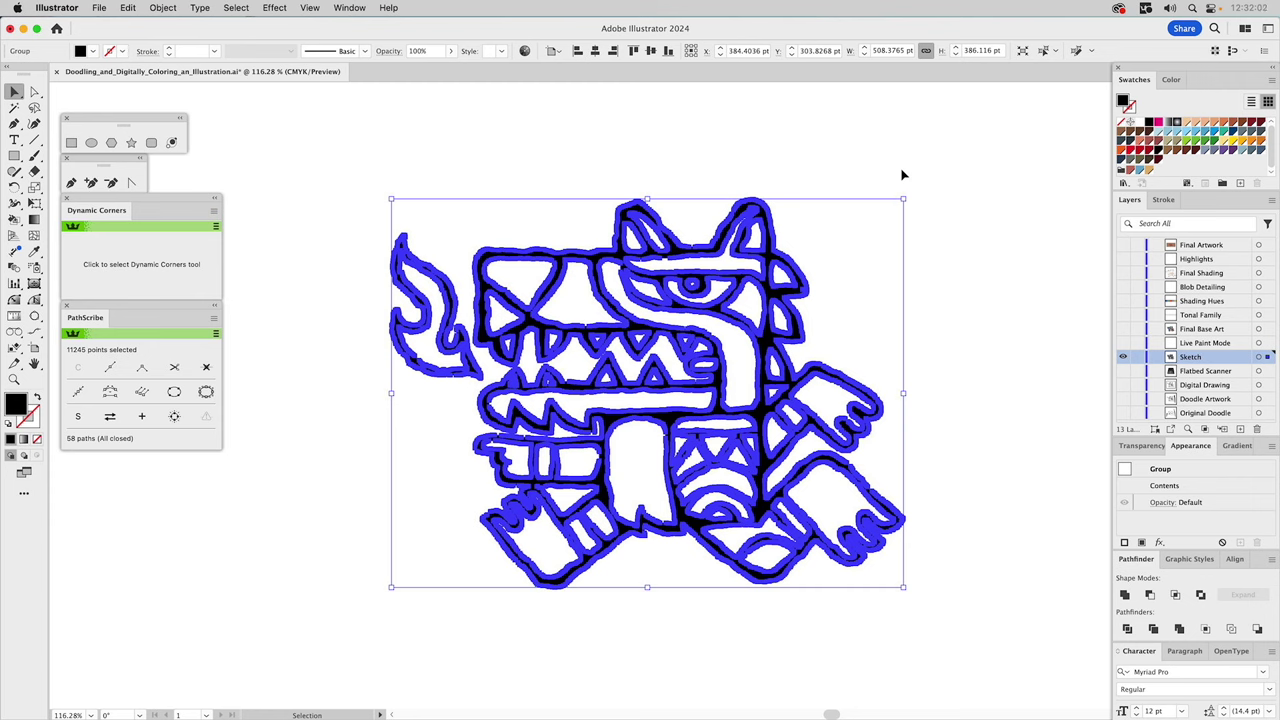
pyautogui.press('a')
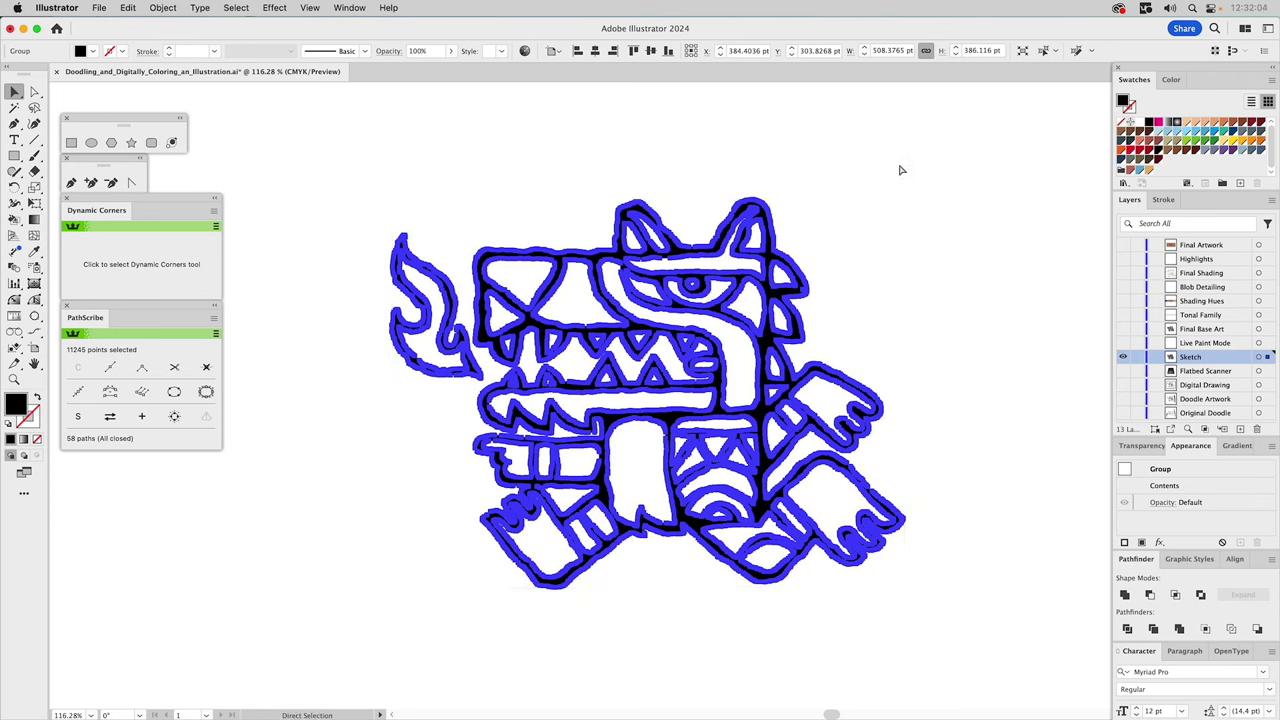
pyautogui.press('v')
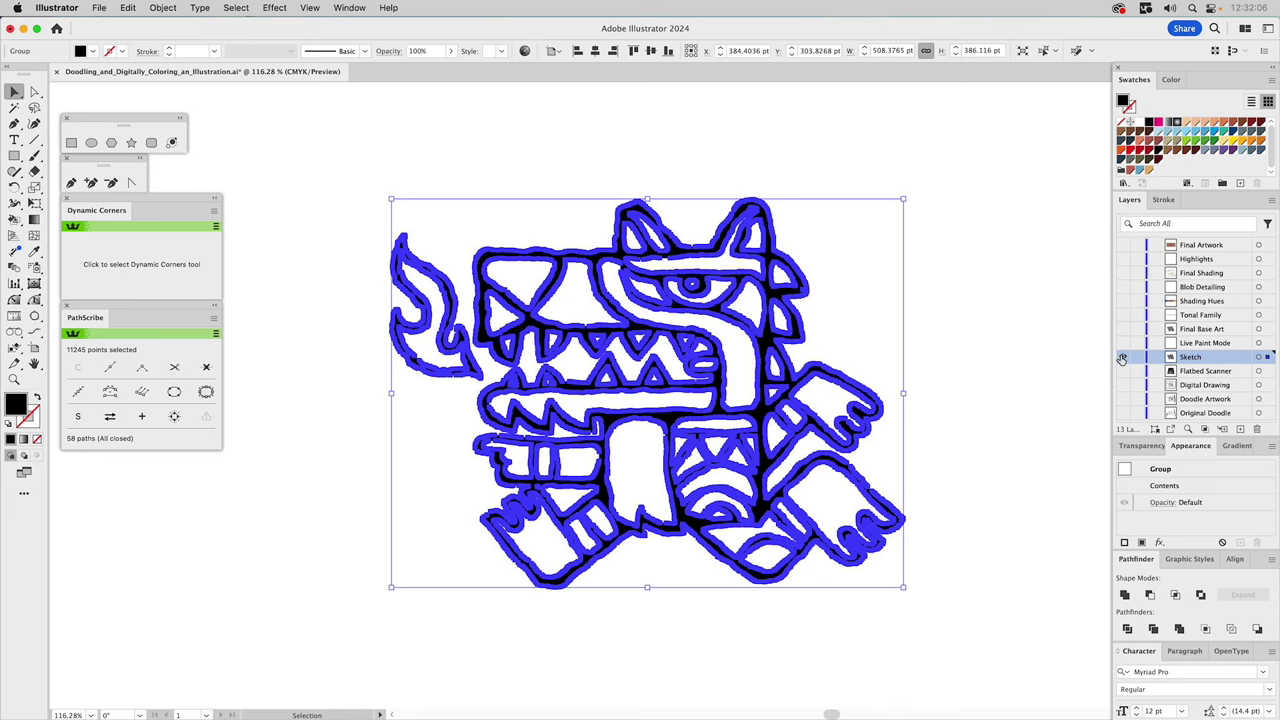
pyautogui.click(1122, 358)
pyautogui.click(1122, 343)
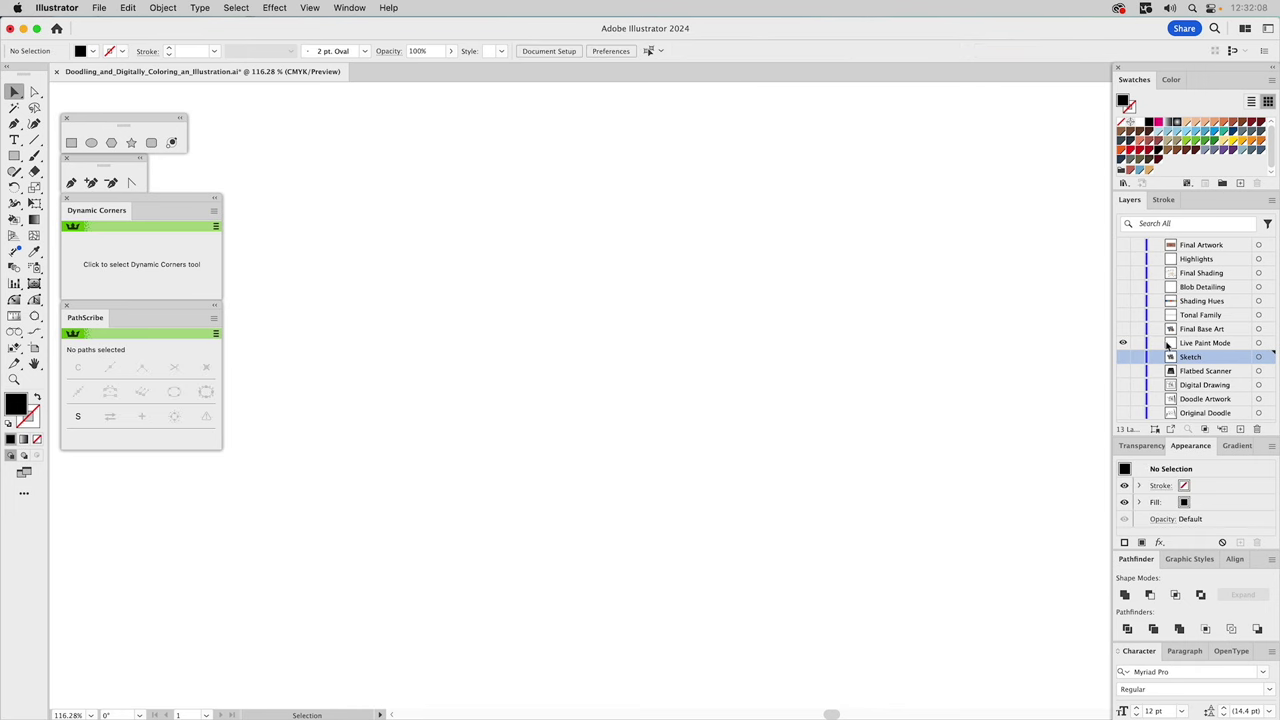
# Paste the wolf copy in its original position on the Live Paint Mode layer
pyautogui.click(1187, 346)
pyautogui.press('a')
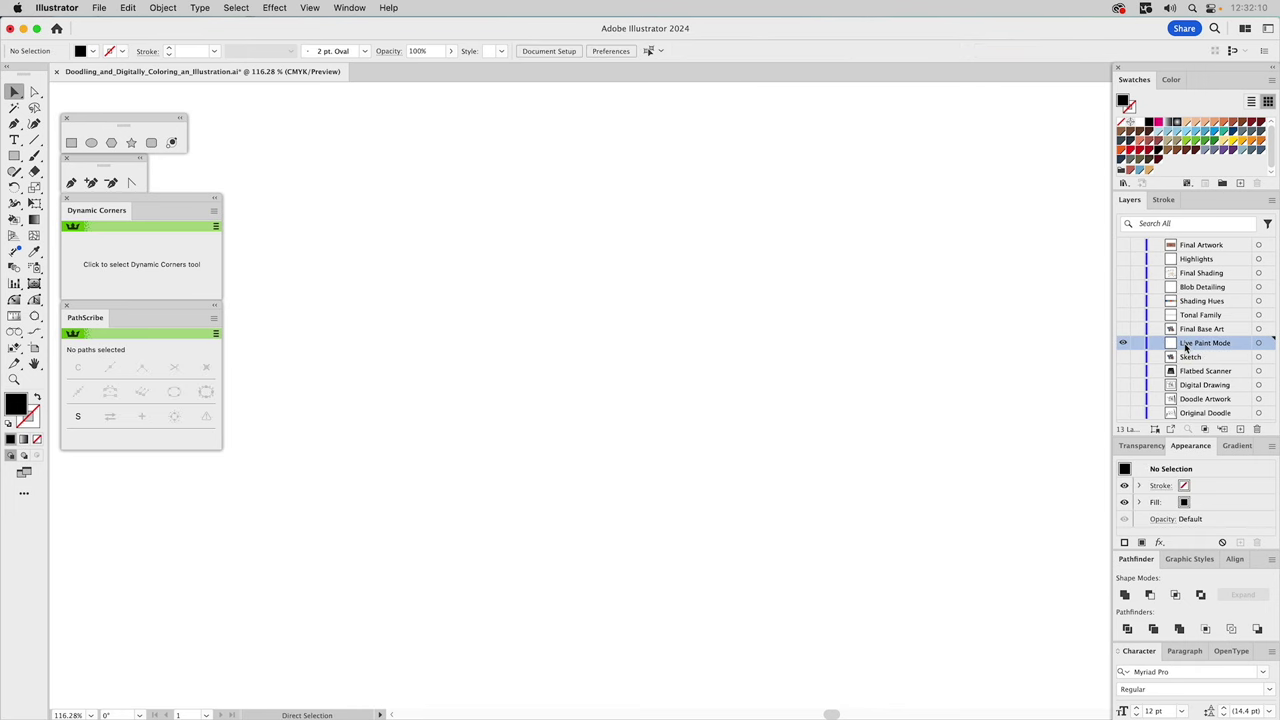
pyautogui.press('super+a')
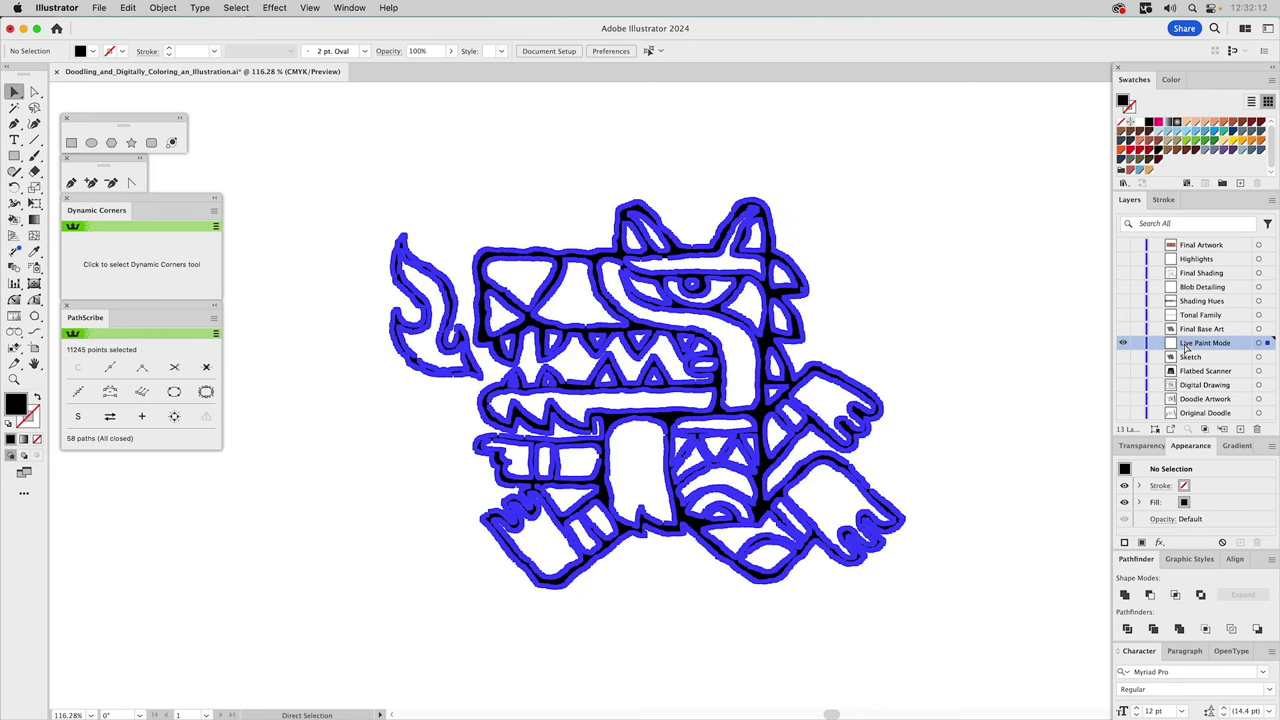
pyautogui.press('v')
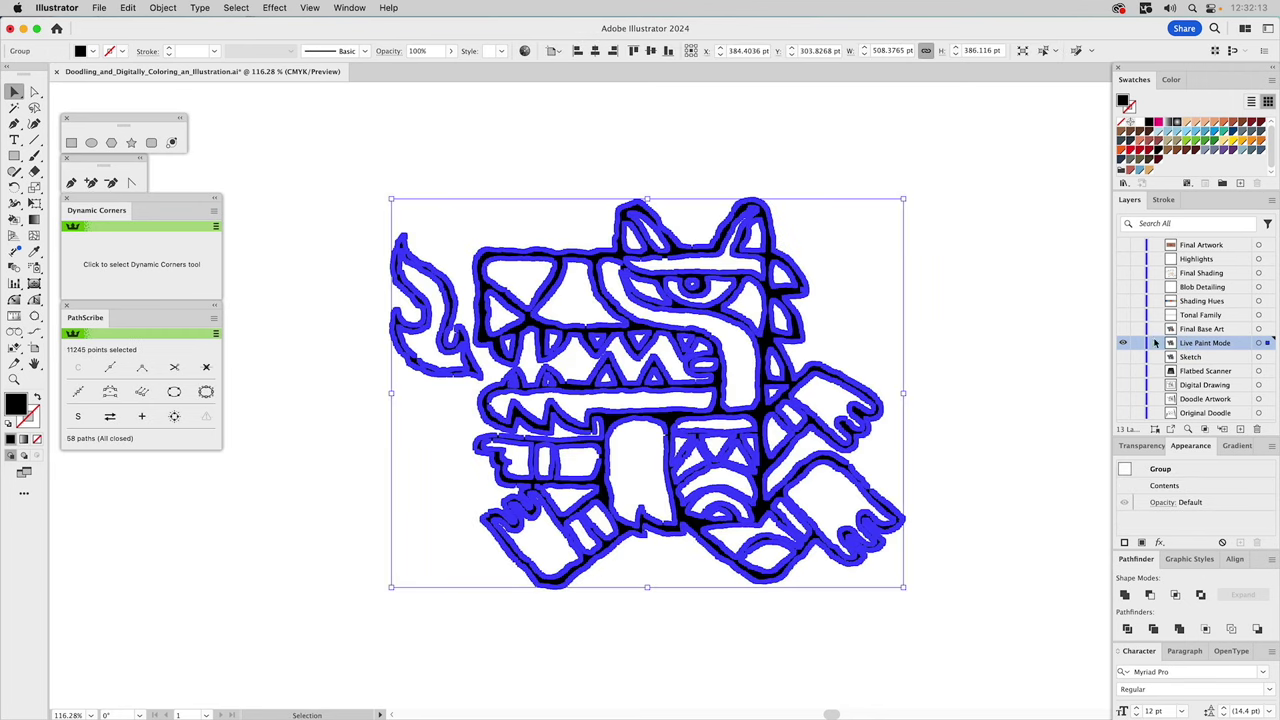
pyautogui.click(1008, 297)
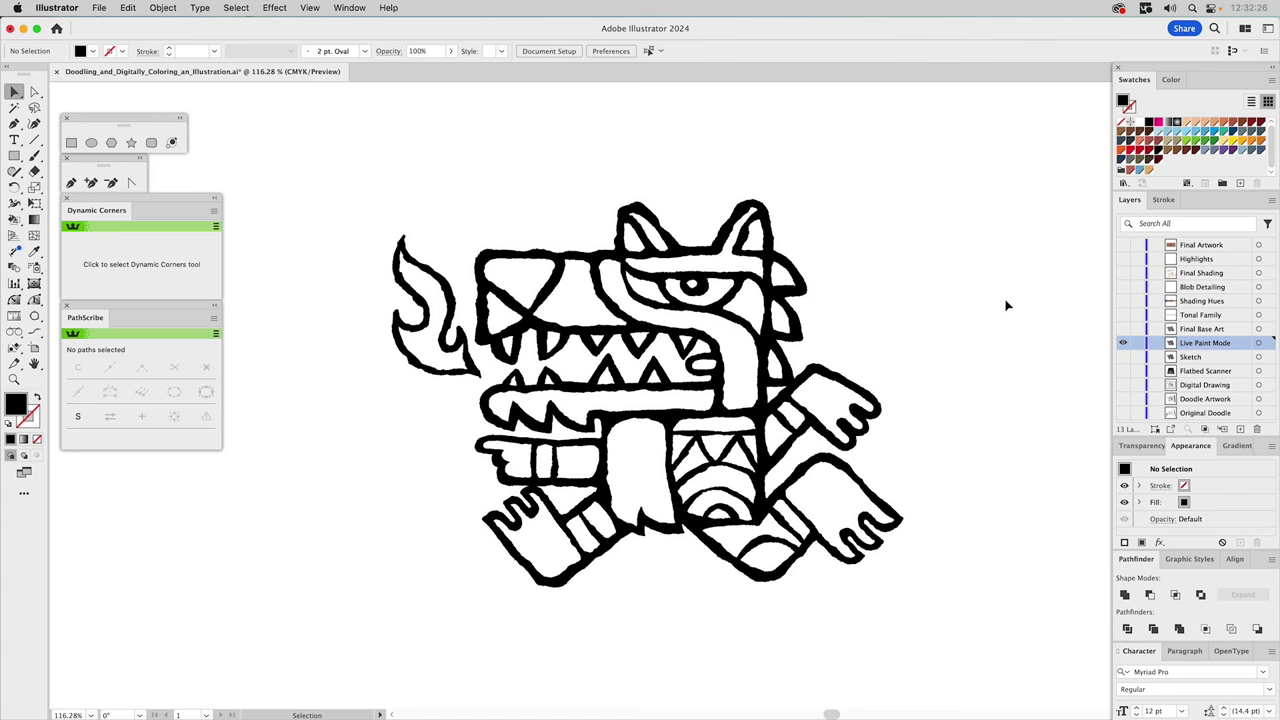
# Simplify the wolf paths with Simplify Curve at 80% and Corner Point Angle Threshold at 50°, retaining the latest settings
pyautogui.click(793, 262)
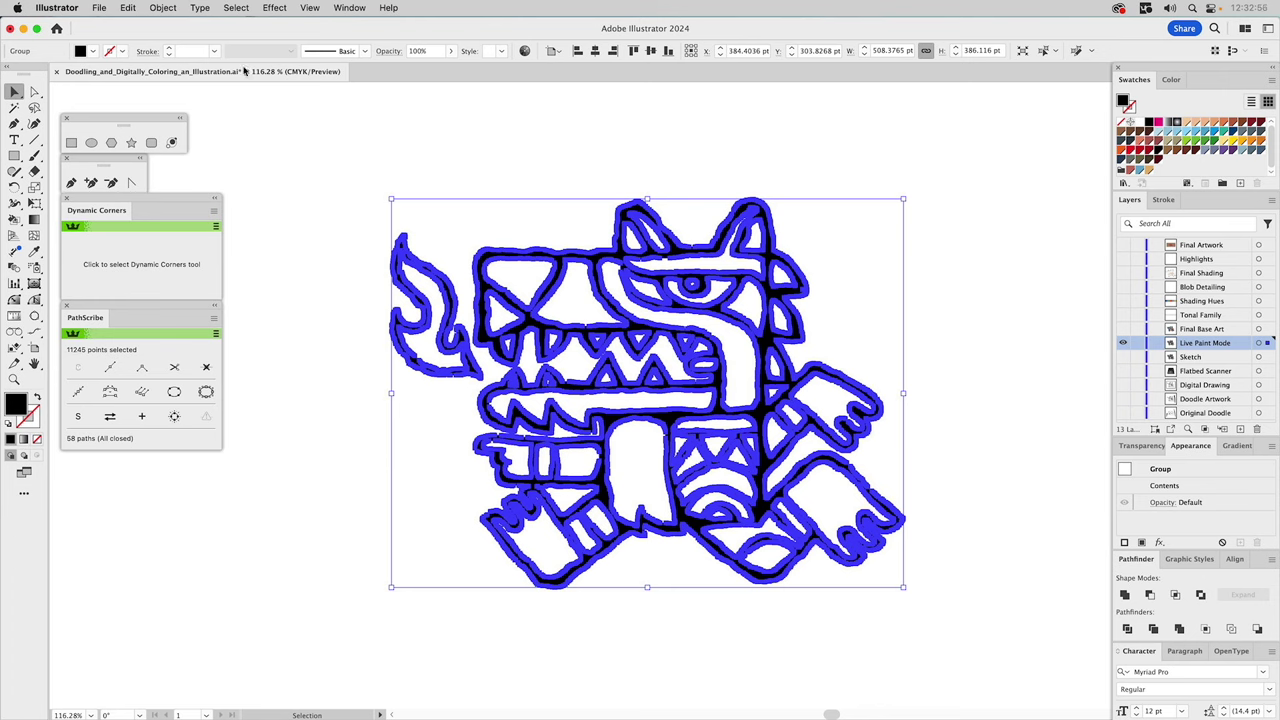
pyautogui.click(170, 9)
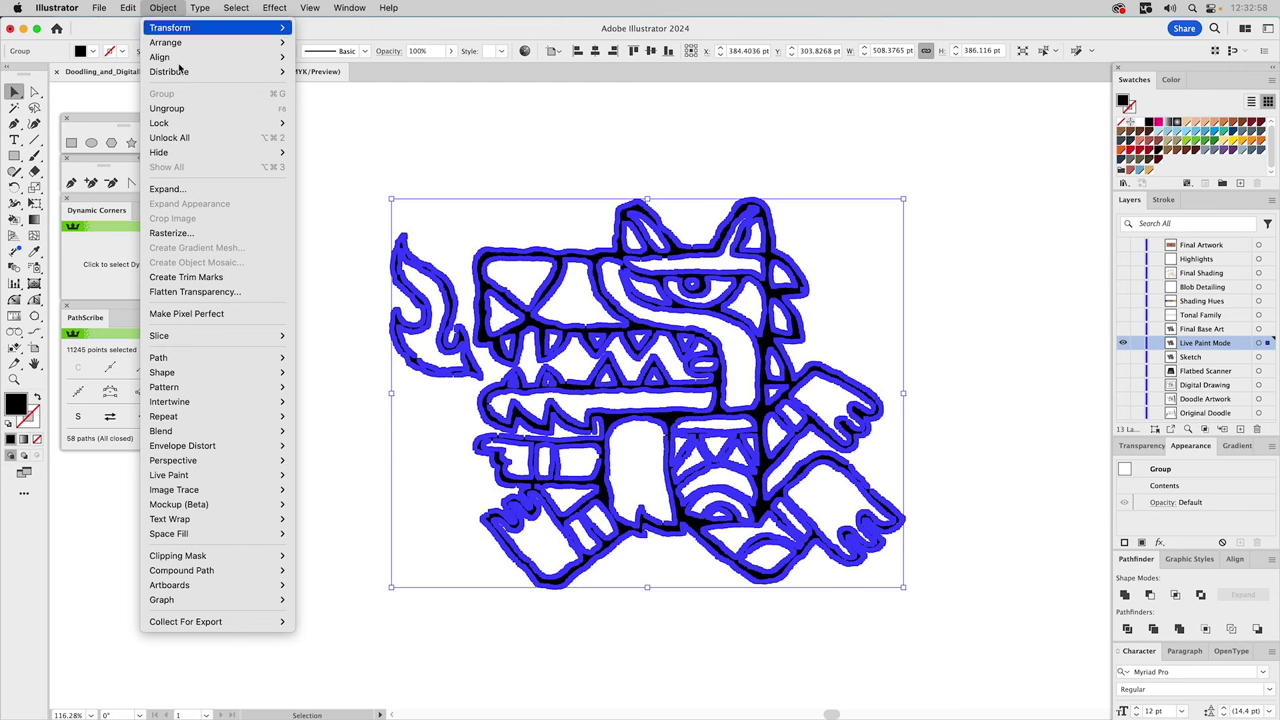
pyautogui.moveTo(199, 358)
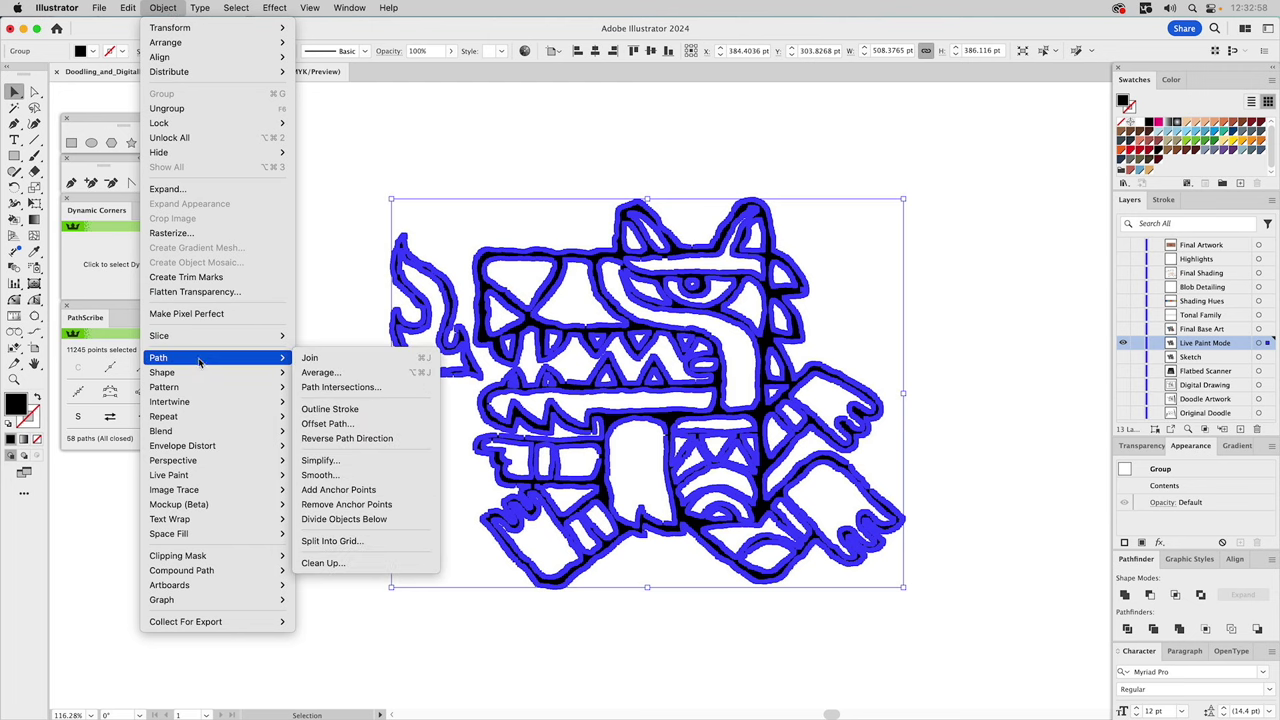
pyautogui.click(335, 460)
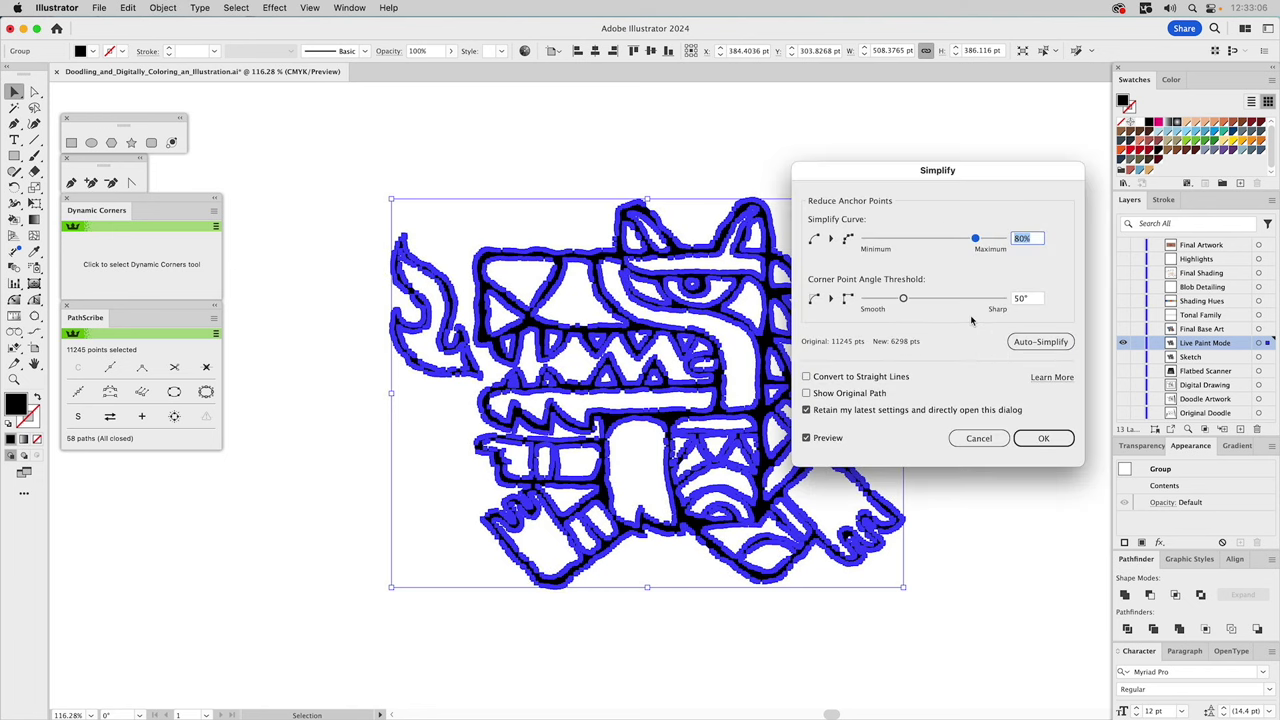
pyautogui.moveTo(972, 176); pyautogui.dragTo(959, 236)
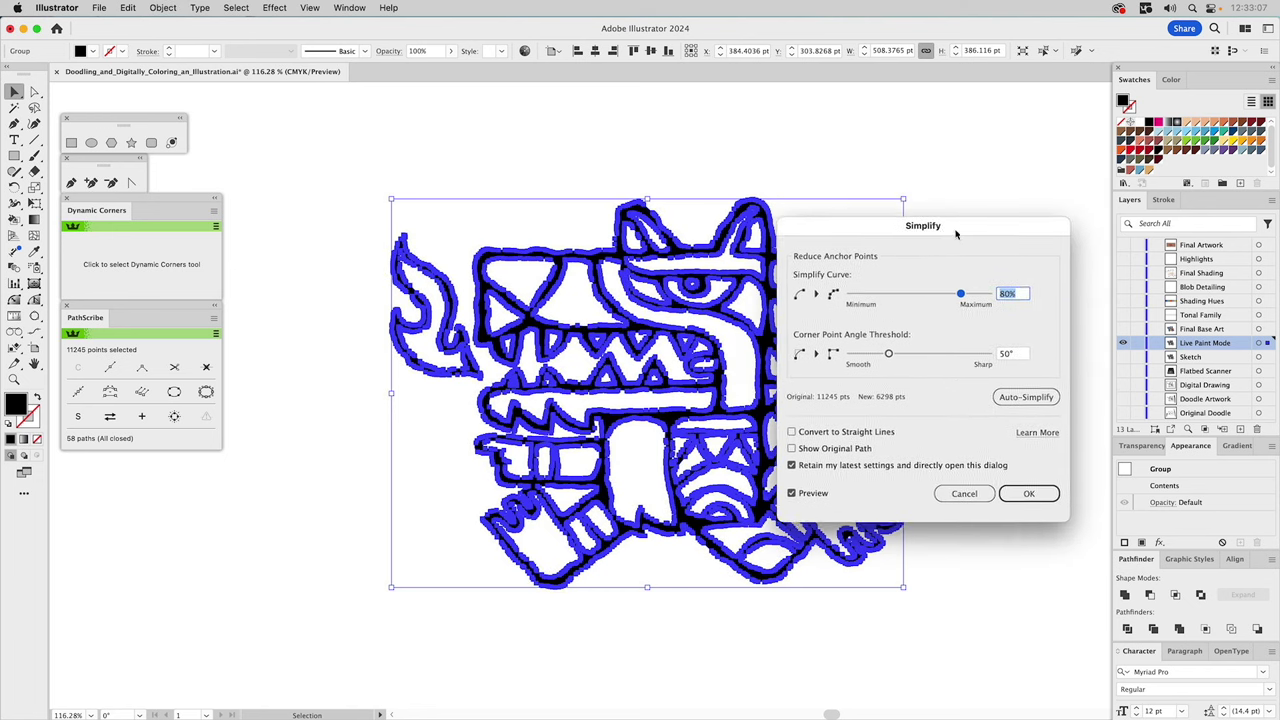
pyautogui.click(793, 470)
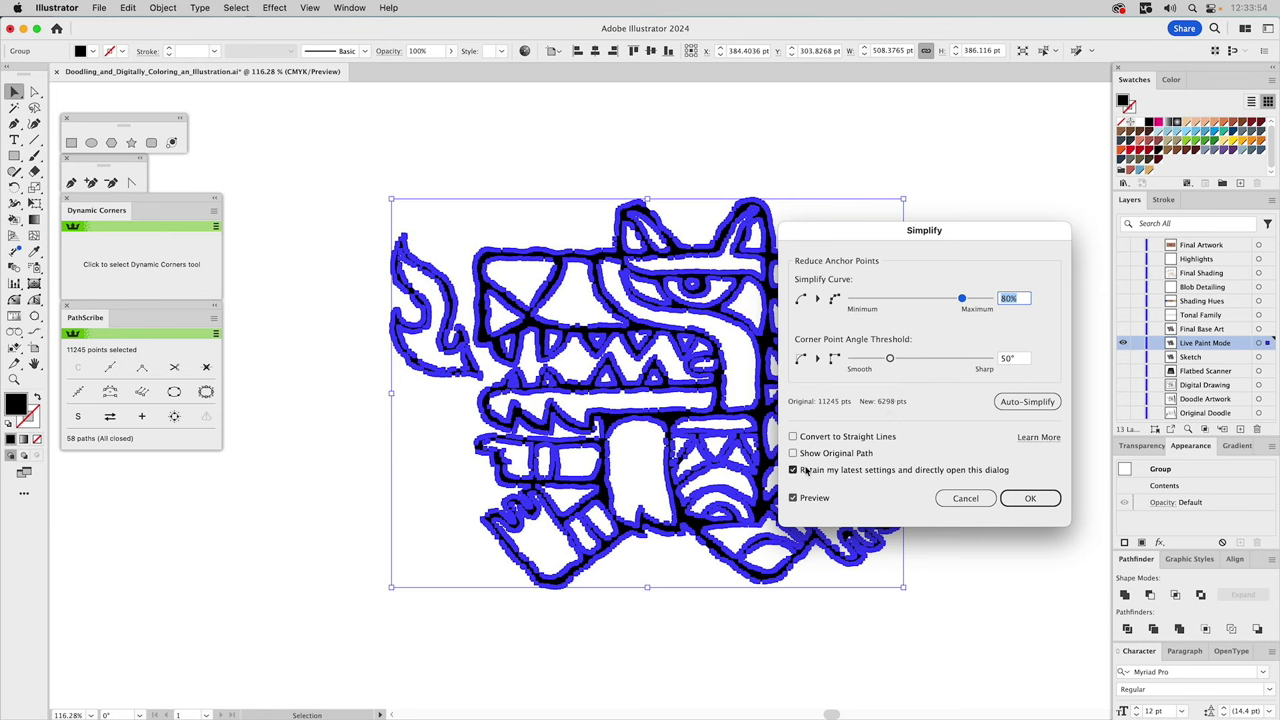
pyautogui.click(1028, 499)
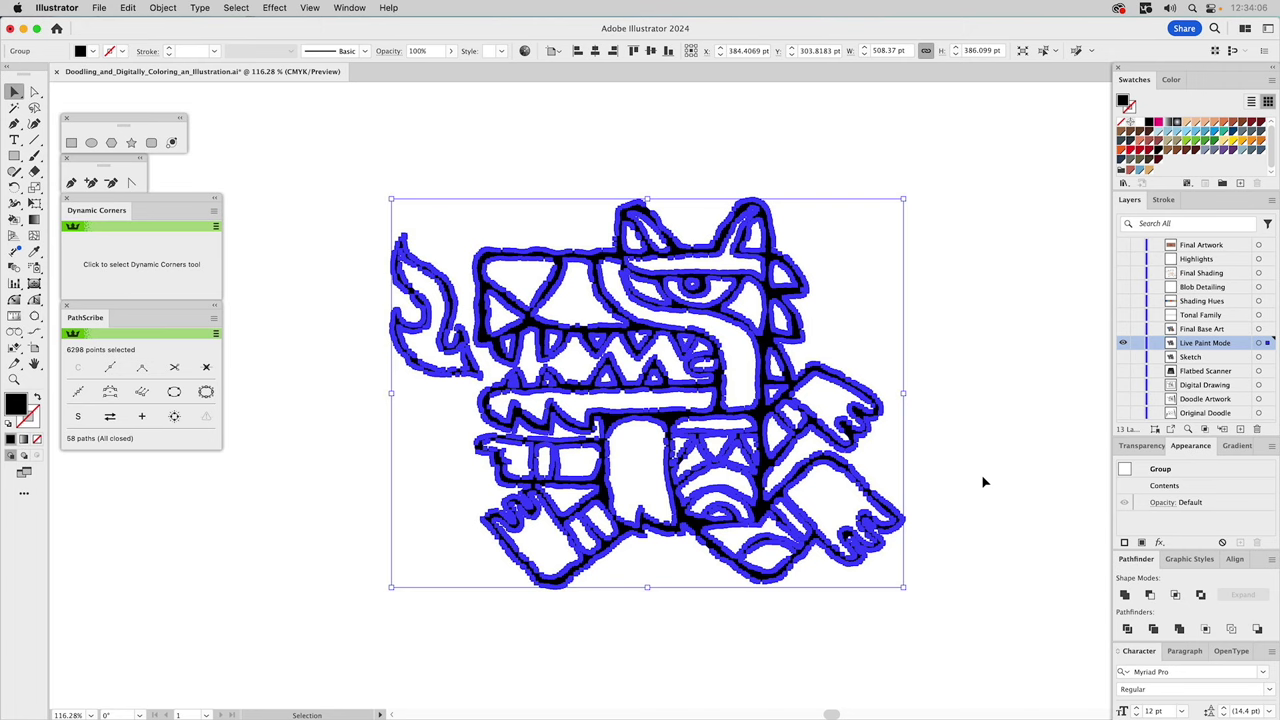
pyautogui.click(983, 482)
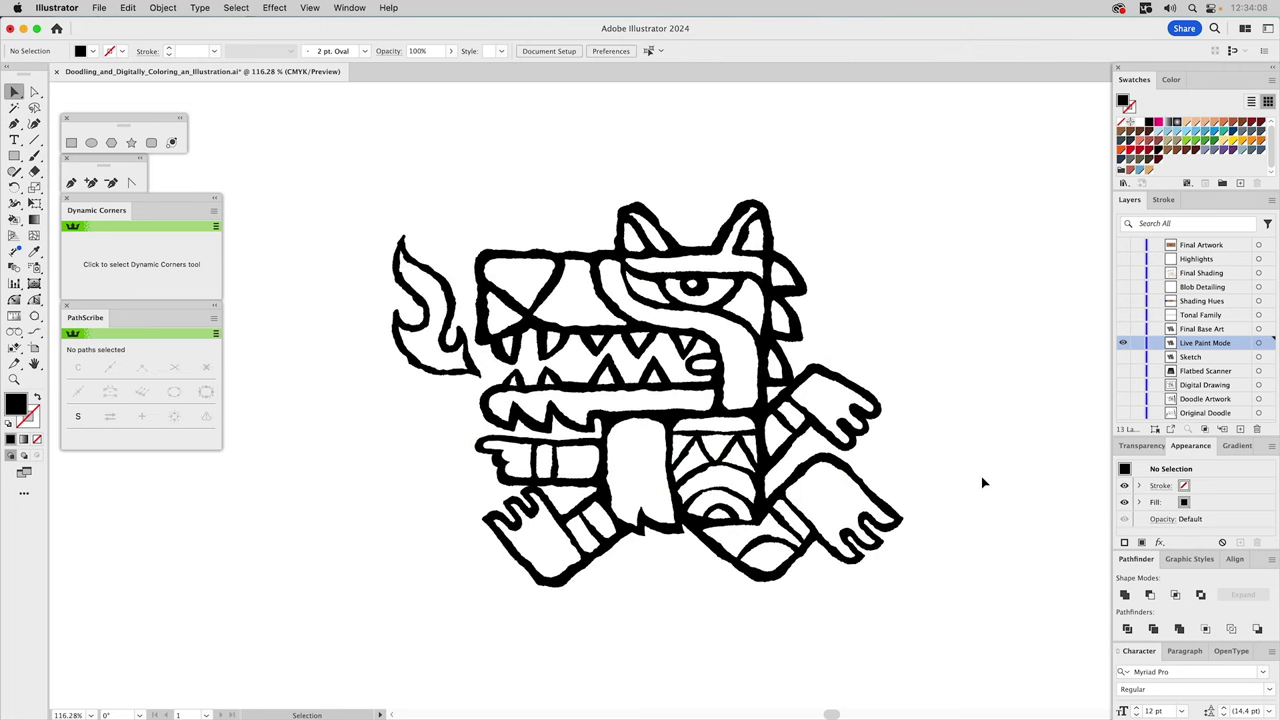
# Hide the selection edges on the simplified wolf artwork and deselect it
pyautogui.click(818, 370)
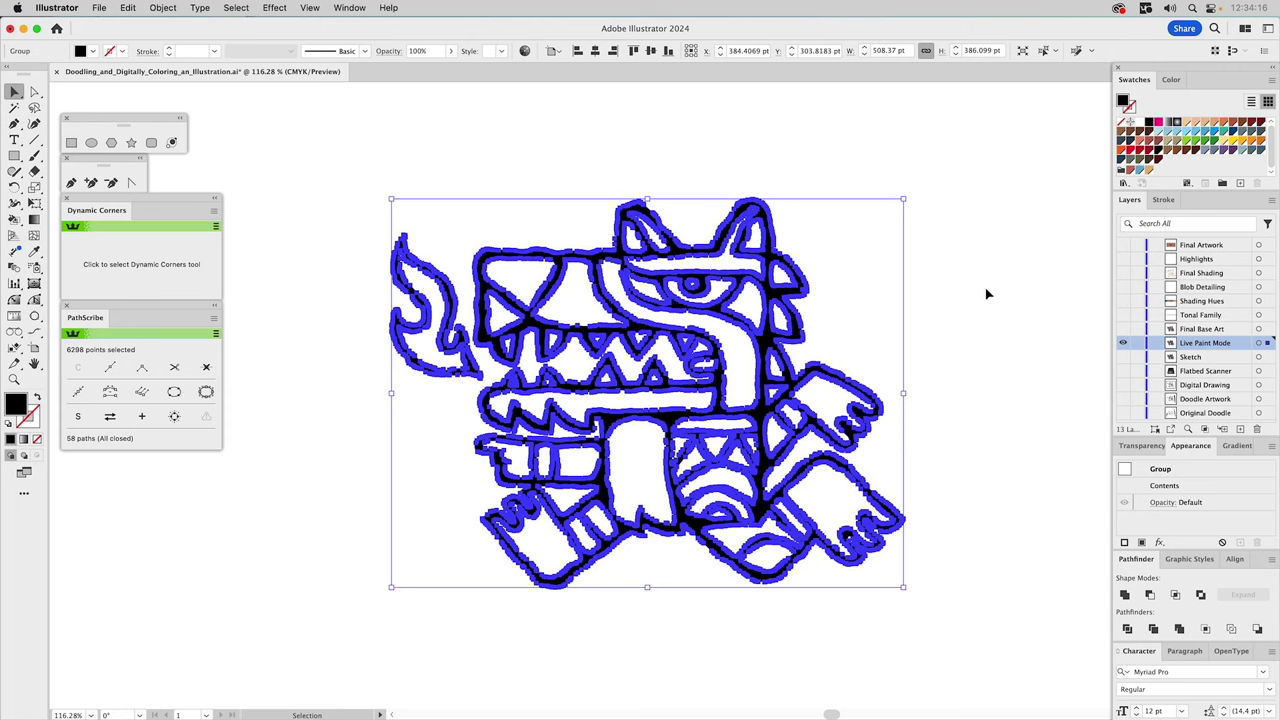
pyautogui.click(1015, 303)
pyautogui.press('super+a')
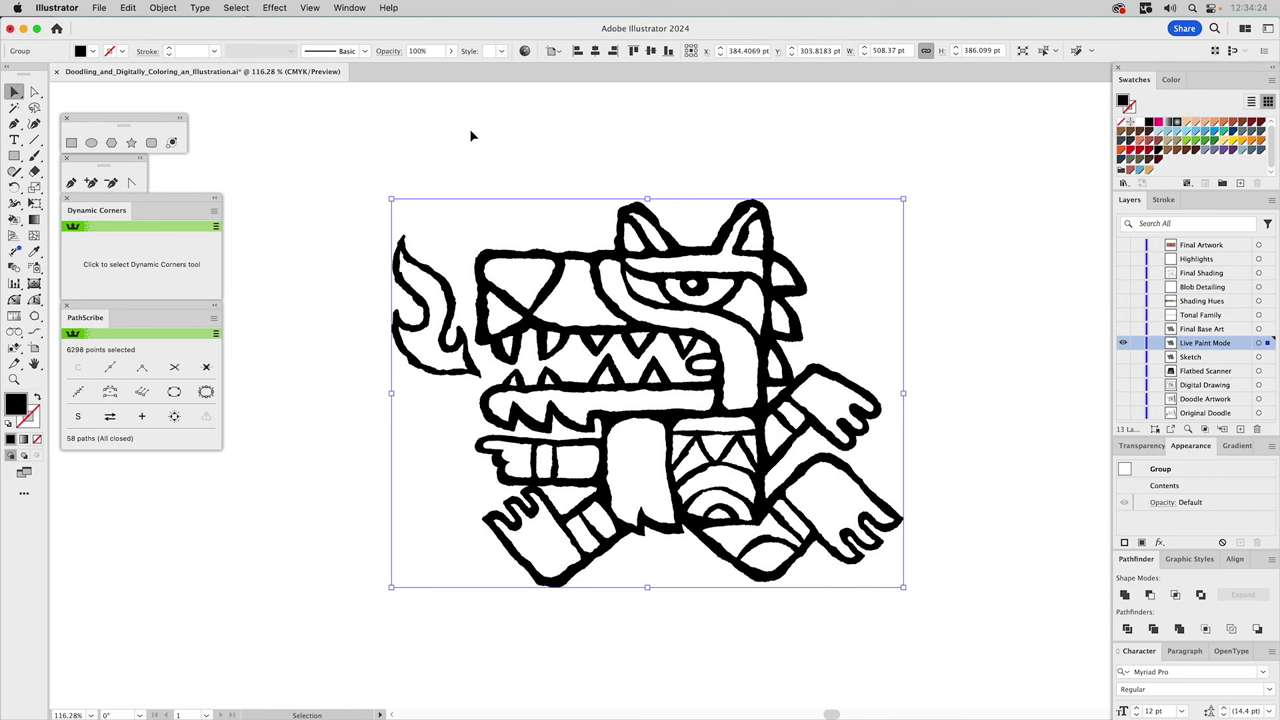
pyautogui.click(848, 135)
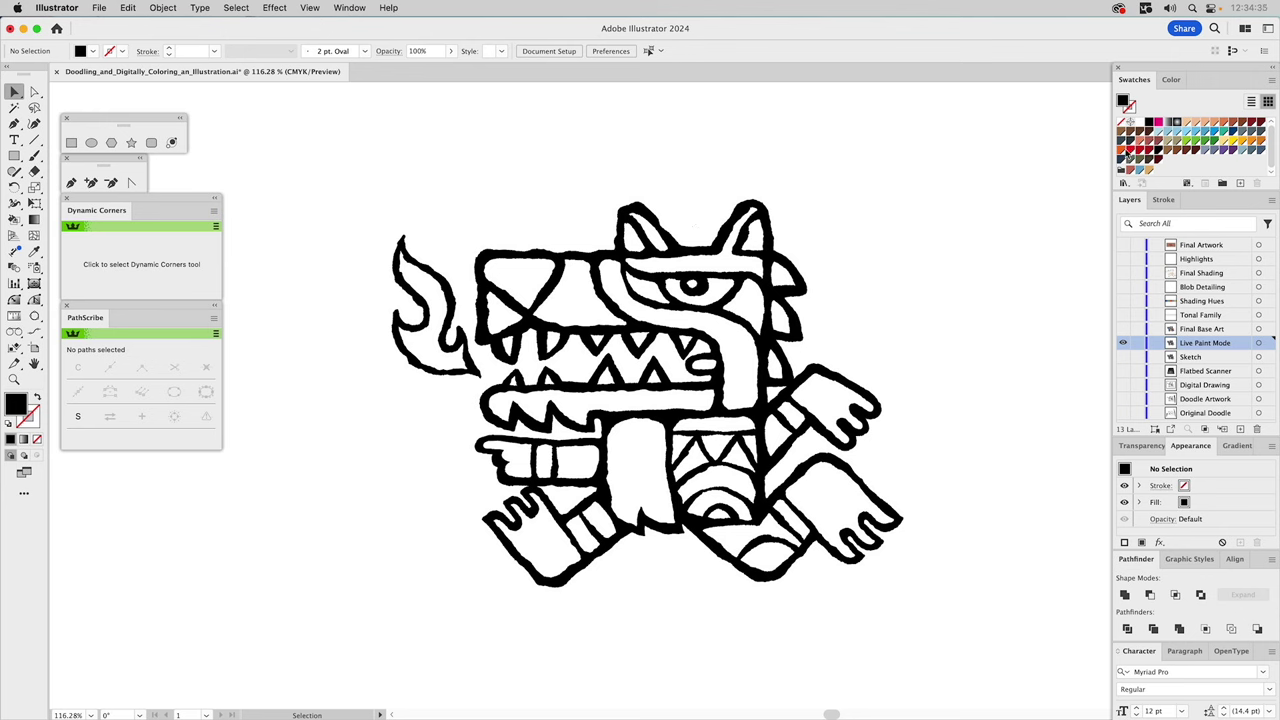
# Choose the bright red fill swatch, activate the Live Paint Bucket, and cycle through the neighbouring swatches back to red
pyautogui.click(1130, 150)
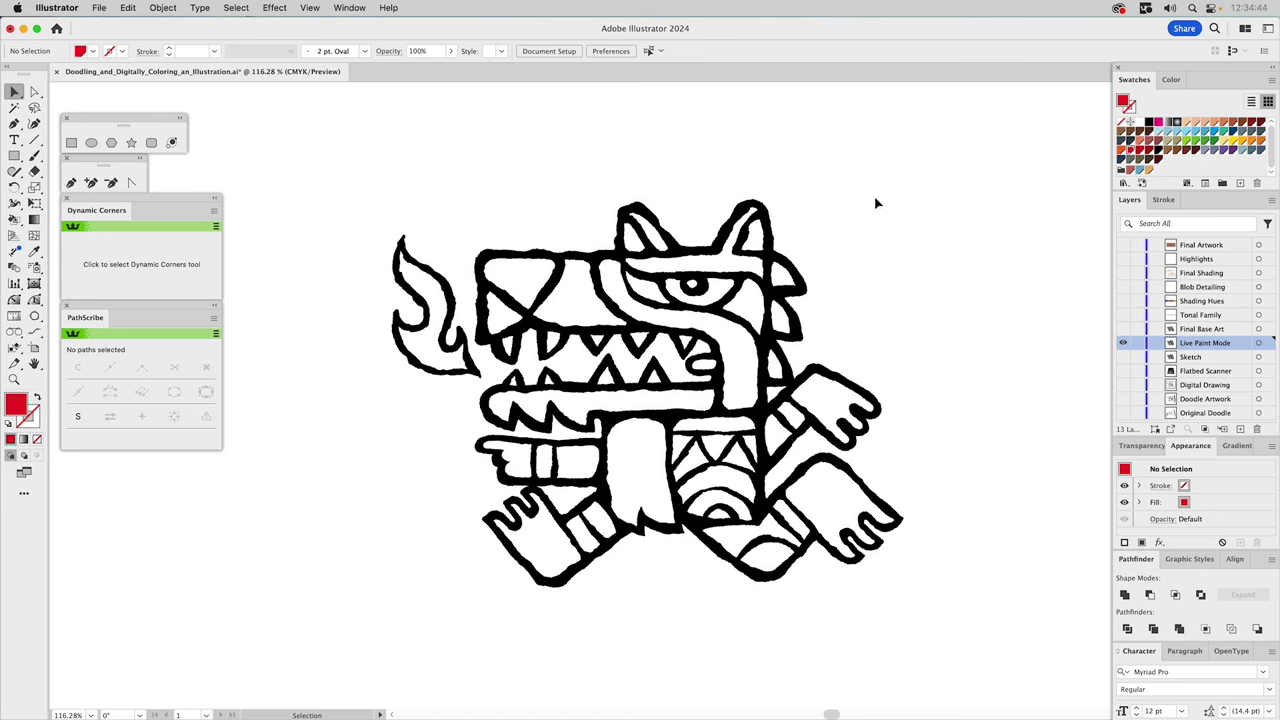
pyautogui.press('k')
pyautogui.press('Right')
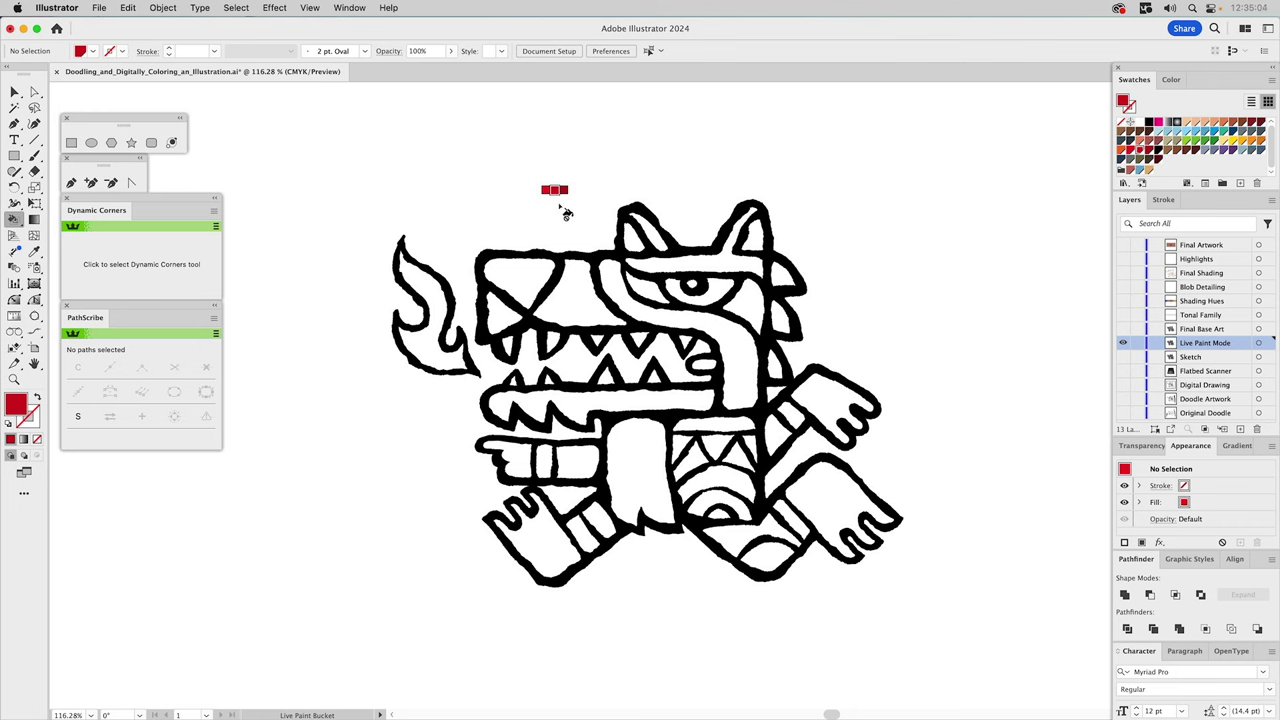
pyautogui.press('Left')
pyautogui.press('Left')
pyautogui.press('Right')
# Convert the wolf line art into a Live Paint group and fill its raised back foot red
pyautogui.press('v')
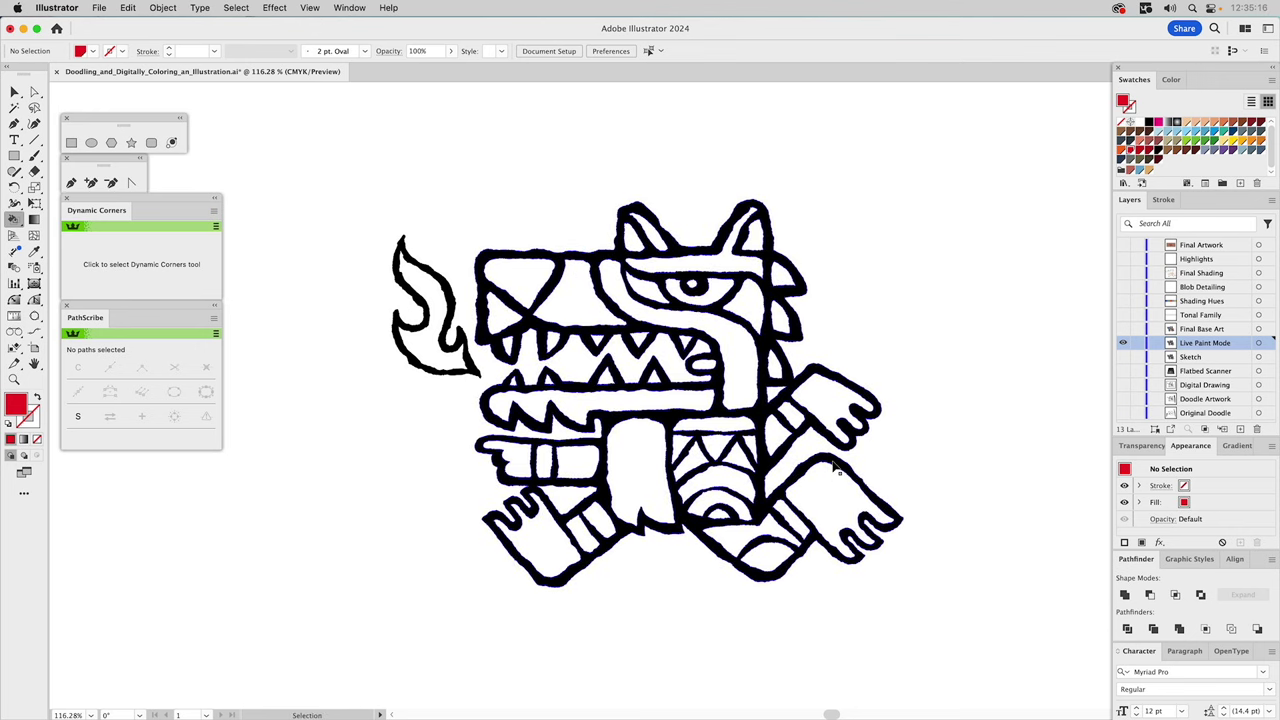
pyautogui.click(834, 469)
pyautogui.press('k')
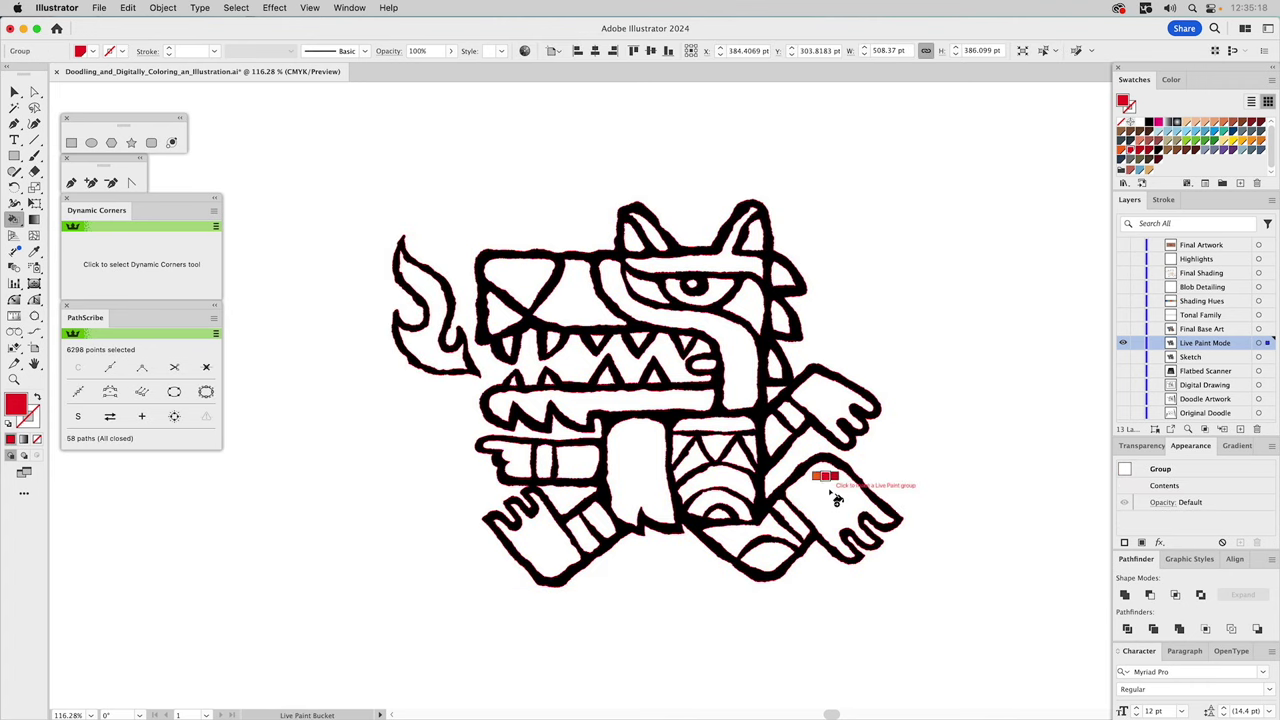
pyautogui.click(837, 499)
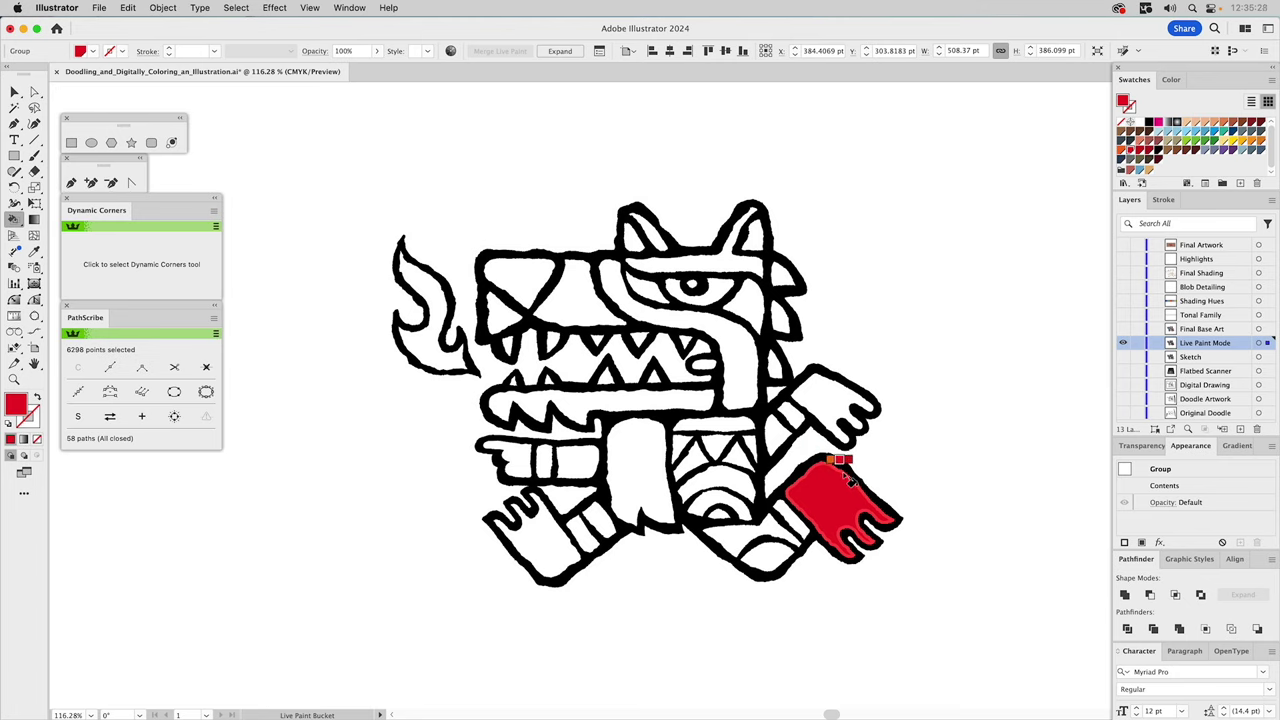
# Fill the raised arm's band, waistband, pointing arm's sleeve, tongue, rear inner ear and smallest leg semicircle with red
pyautogui.click(791, 417)
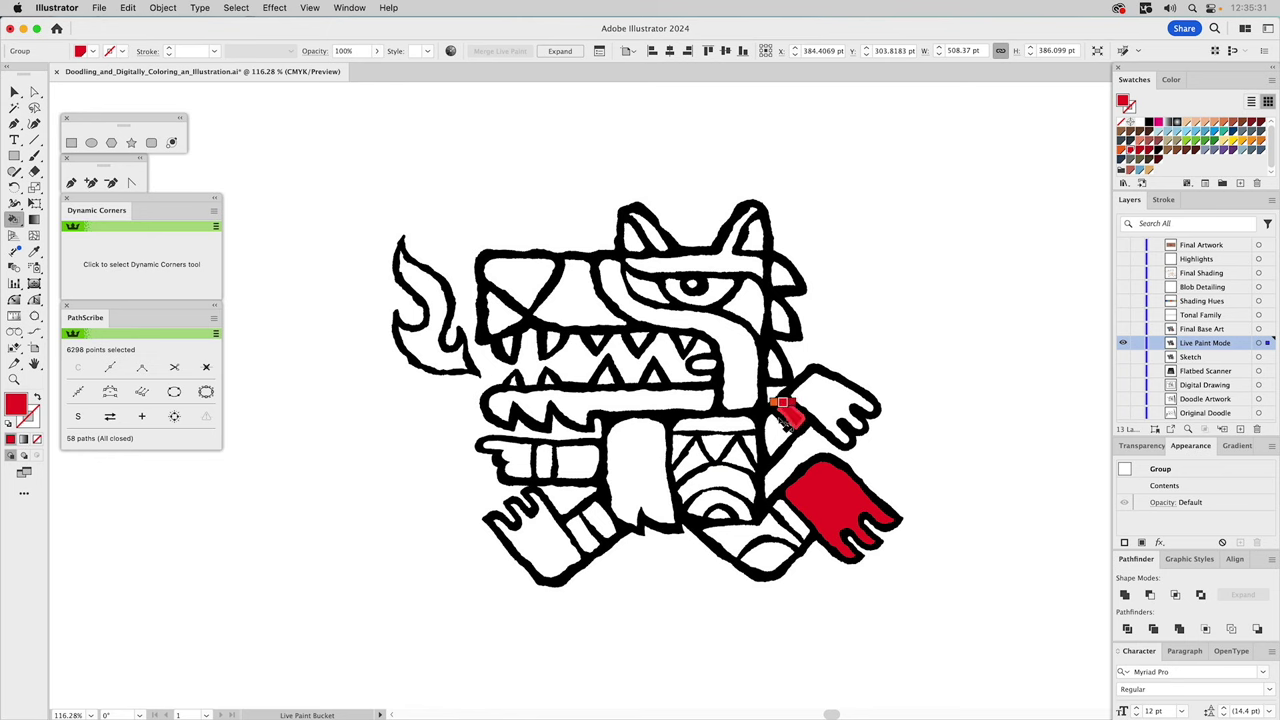
pyautogui.click(740, 427)
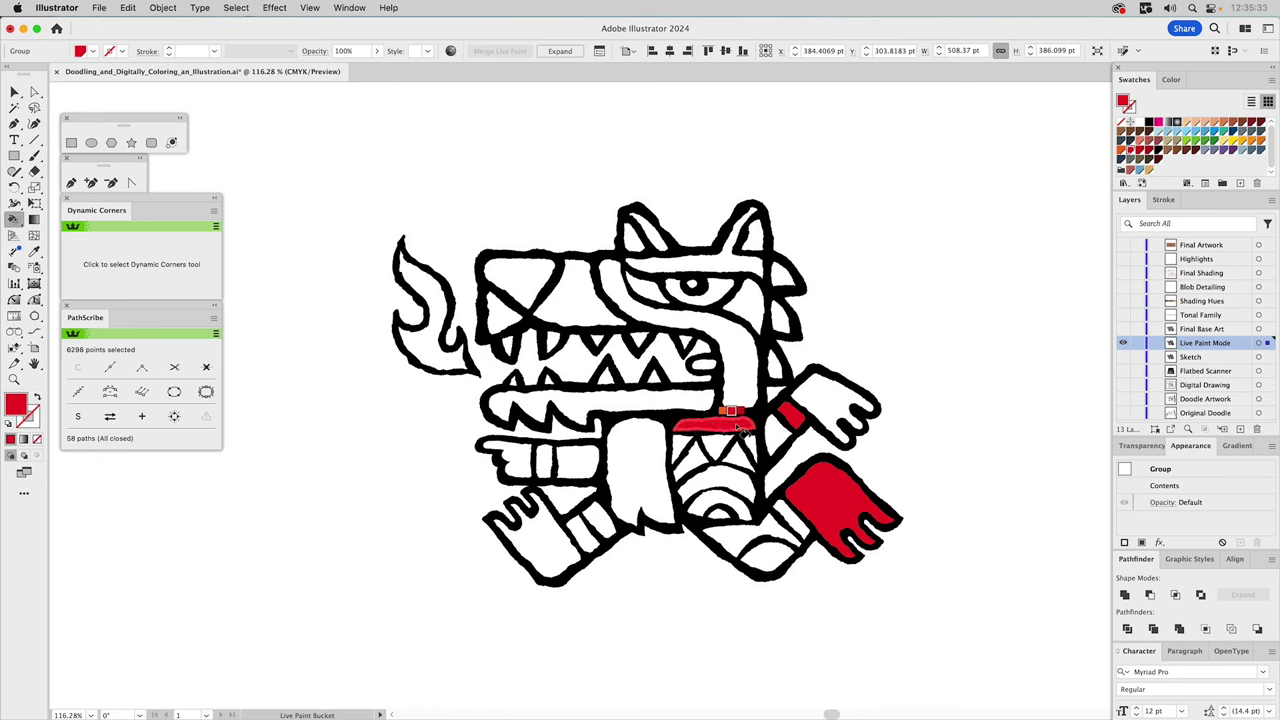
pyautogui.click(580, 462)
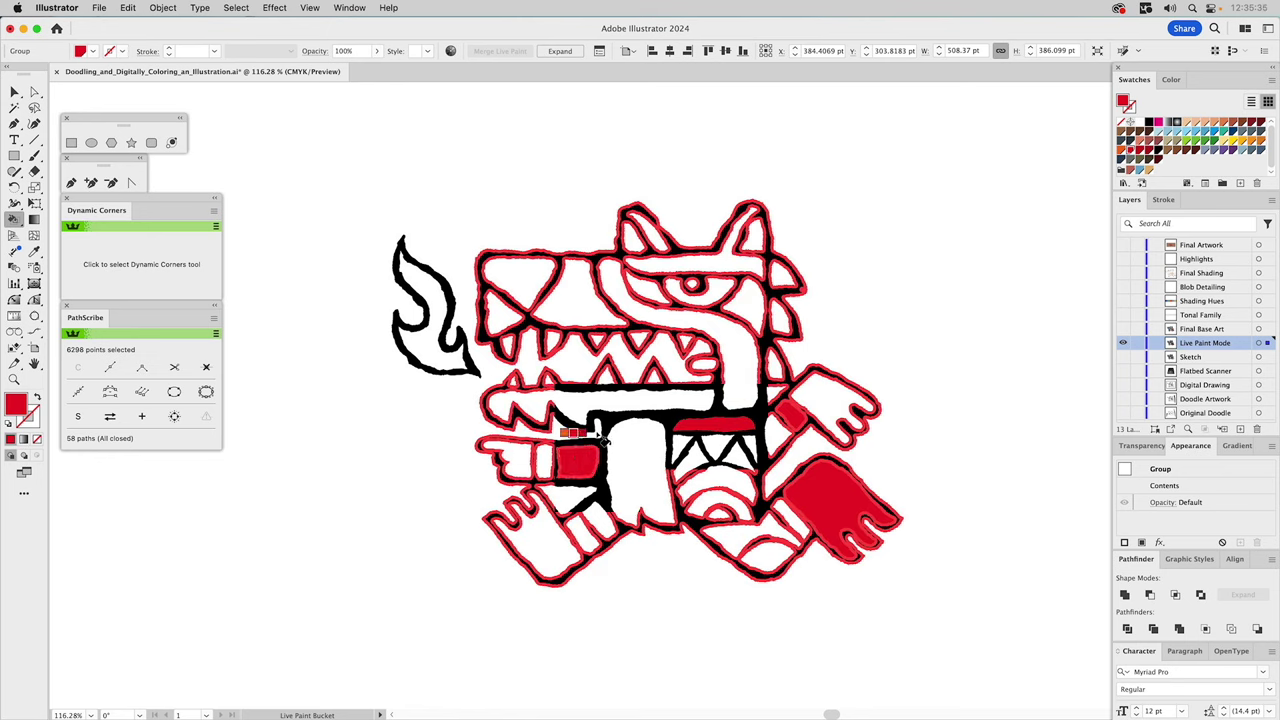
pyautogui.click(706, 368)
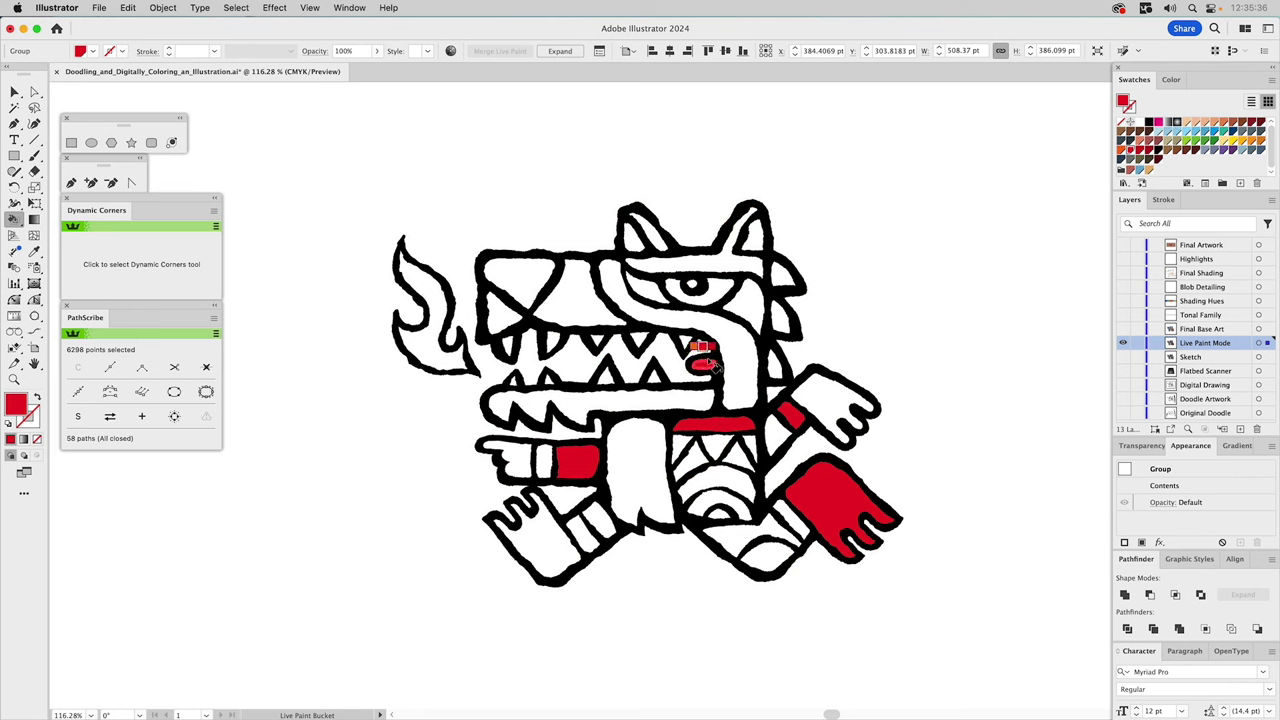
pyautogui.click(751, 228)
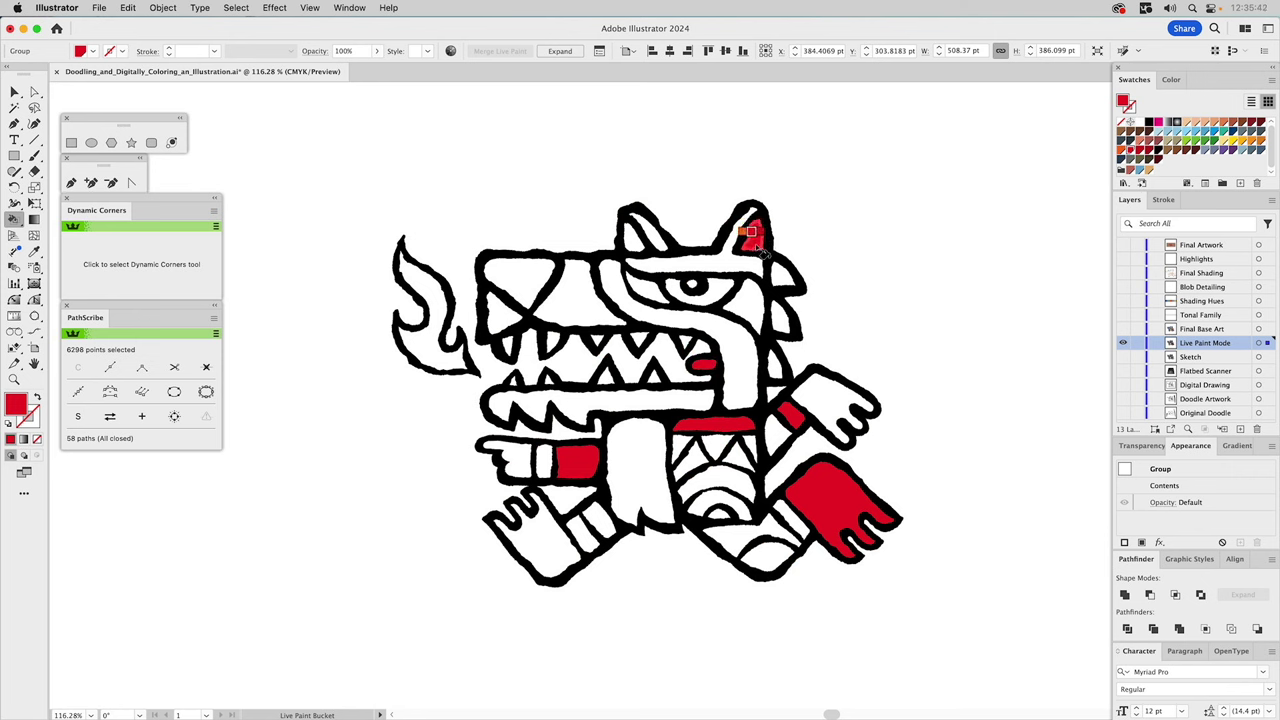
pyautogui.click(718, 512)
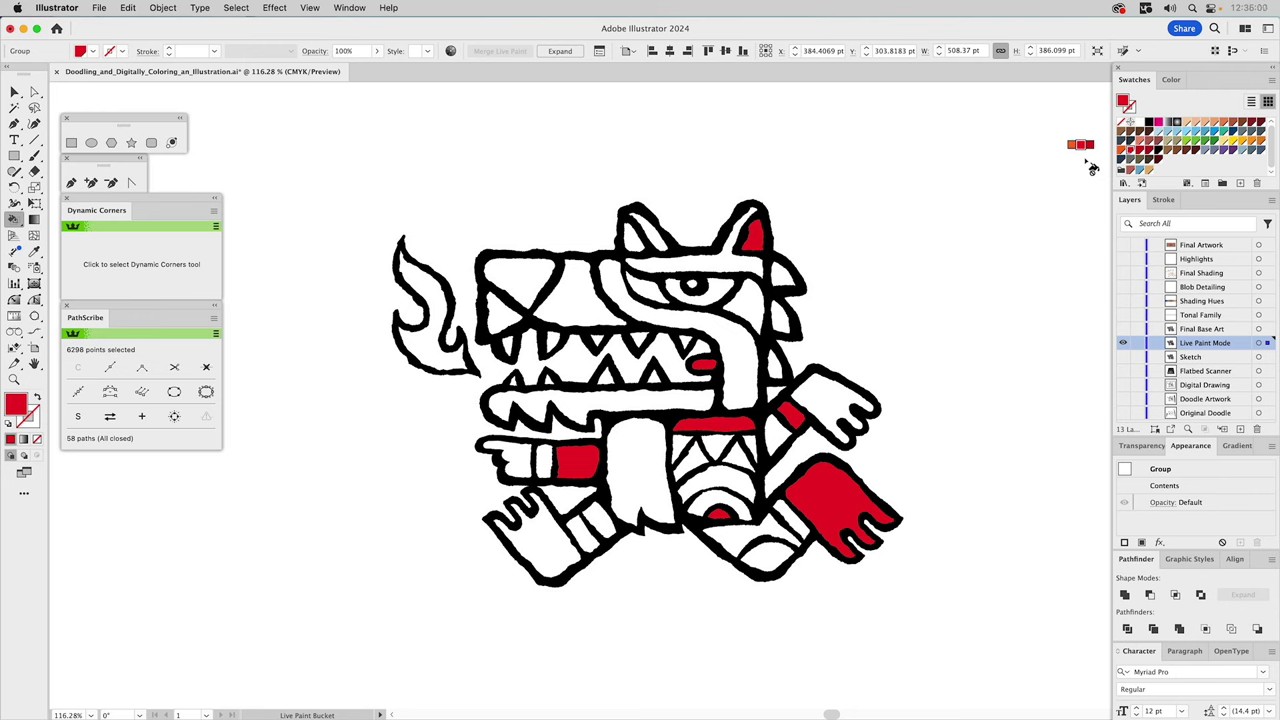
# Cycle the Live Paint Bucket's fill color from red to the pale yellow swatch
pyautogui.press('Left')
pyautogui.press('Left')
pyautogui.press('Left')
pyautogui.press('Left')
pyautogui.press('Left')
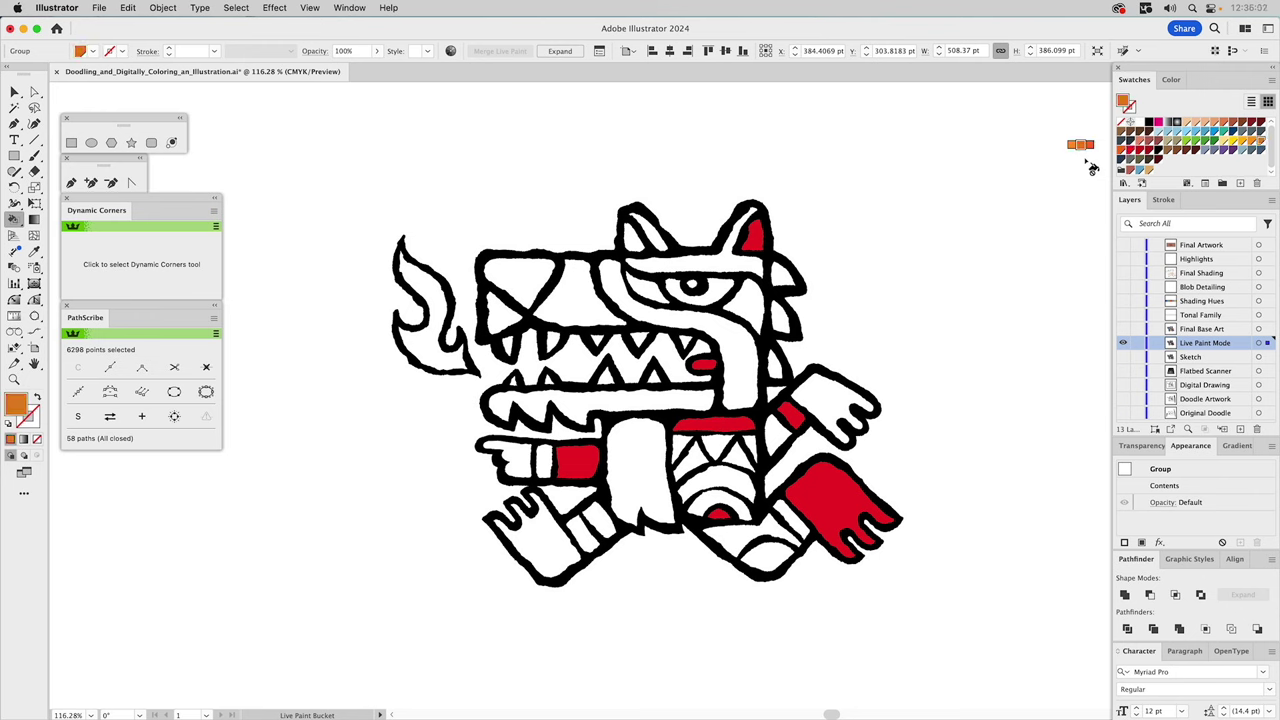
pyautogui.press('Left')
pyautogui.press('Left')
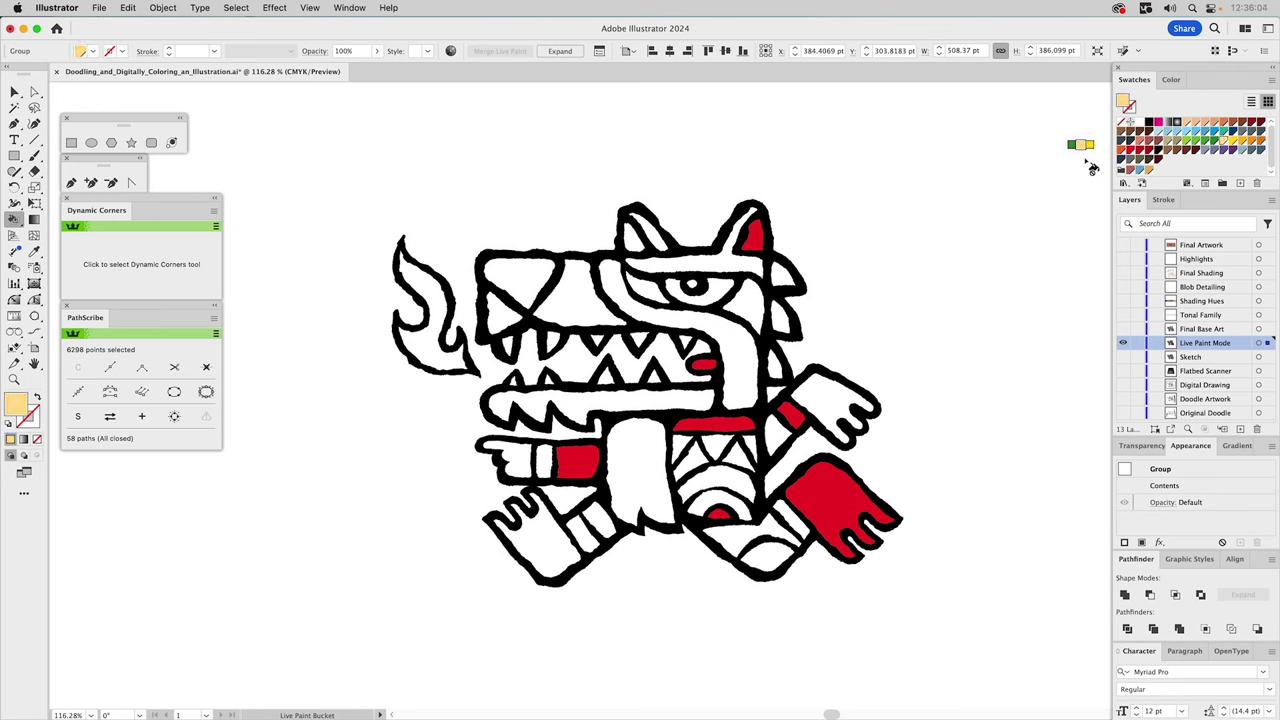
# Cycle the Live Paint Bucket's fill to the light green swatch, and fill the snout's middle section and the cheek behind the eye
pyautogui.press('Left')
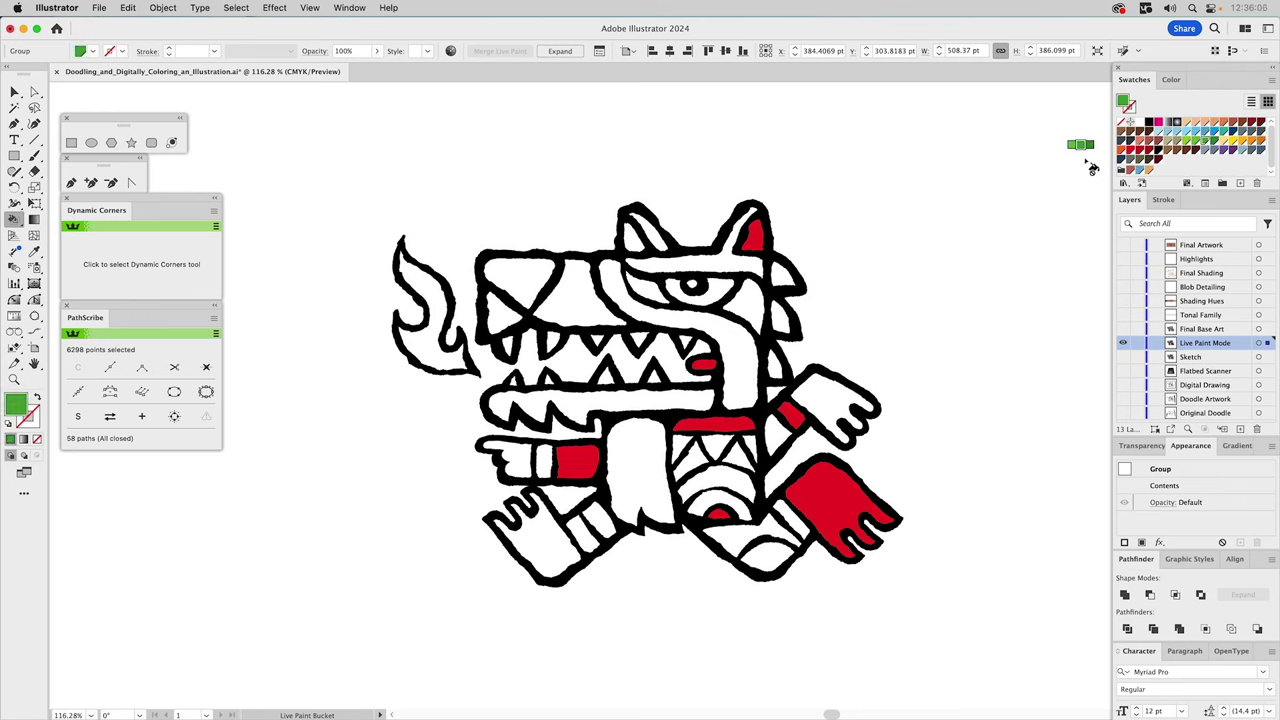
pyautogui.press('Left')
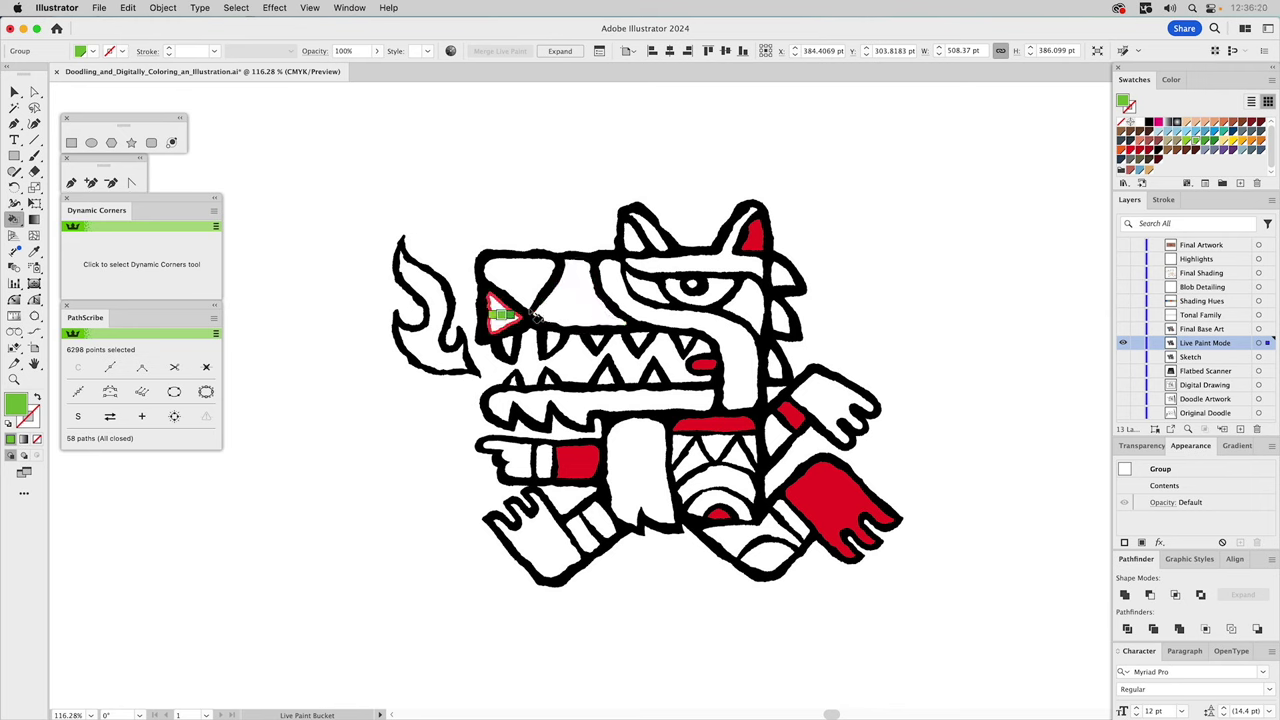
pyautogui.click(580, 307)
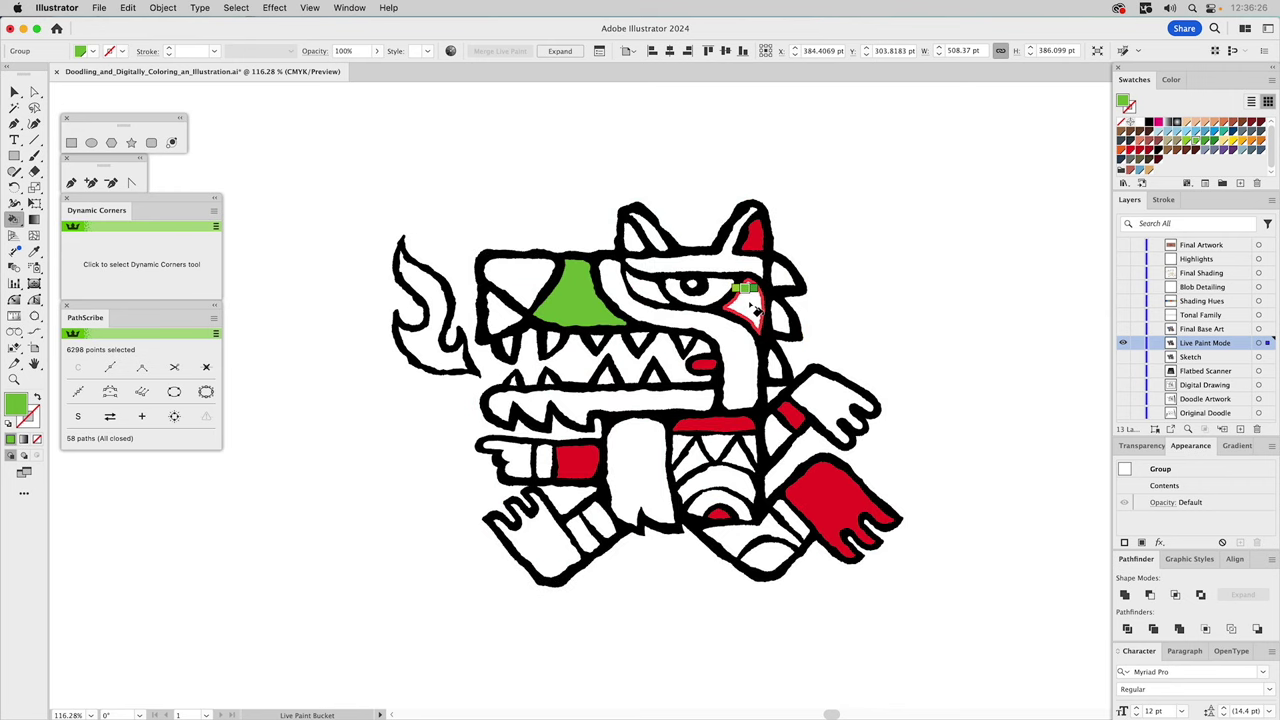
pyautogui.click(756, 312)
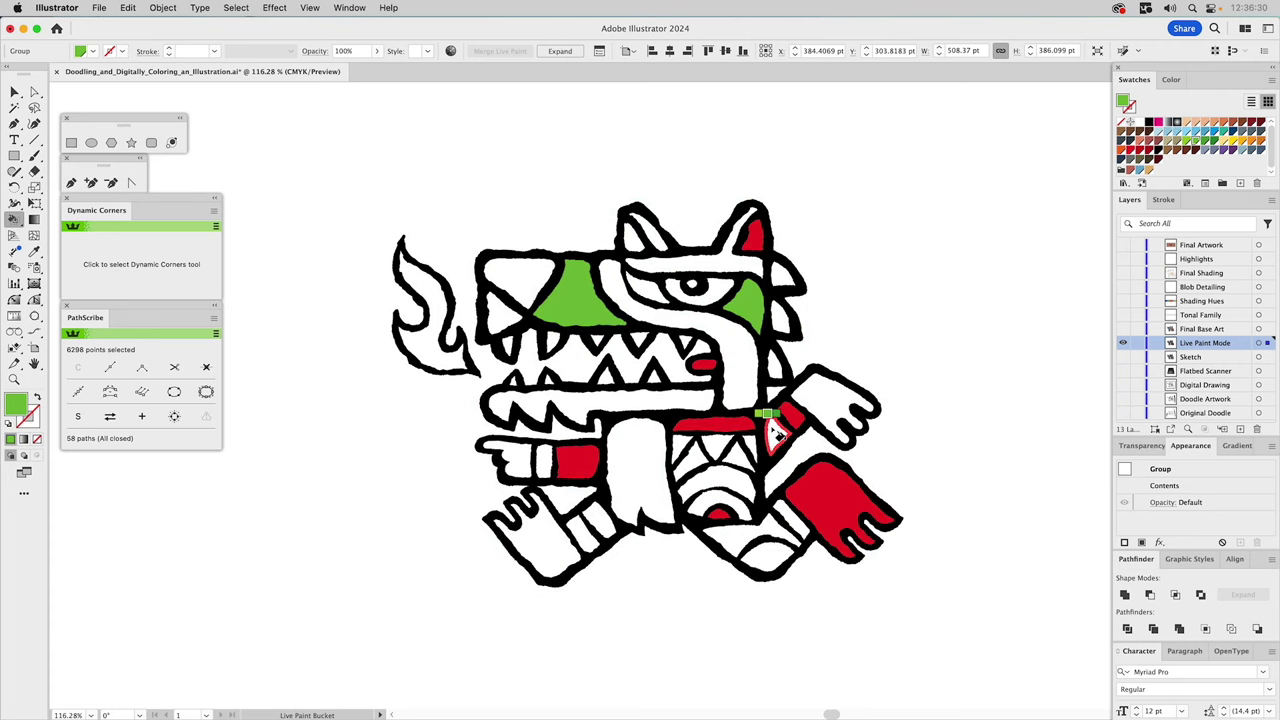
# Fill the raised upper arm, waist triangles, pointing arm's cuff, rear thigh section and front leg band with light green, leaving nothing selected
pyautogui.click(776, 432)
pyautogui.click(736, 457)
pyautogui.click(690, 462)
pyautogui.click(700, 444)
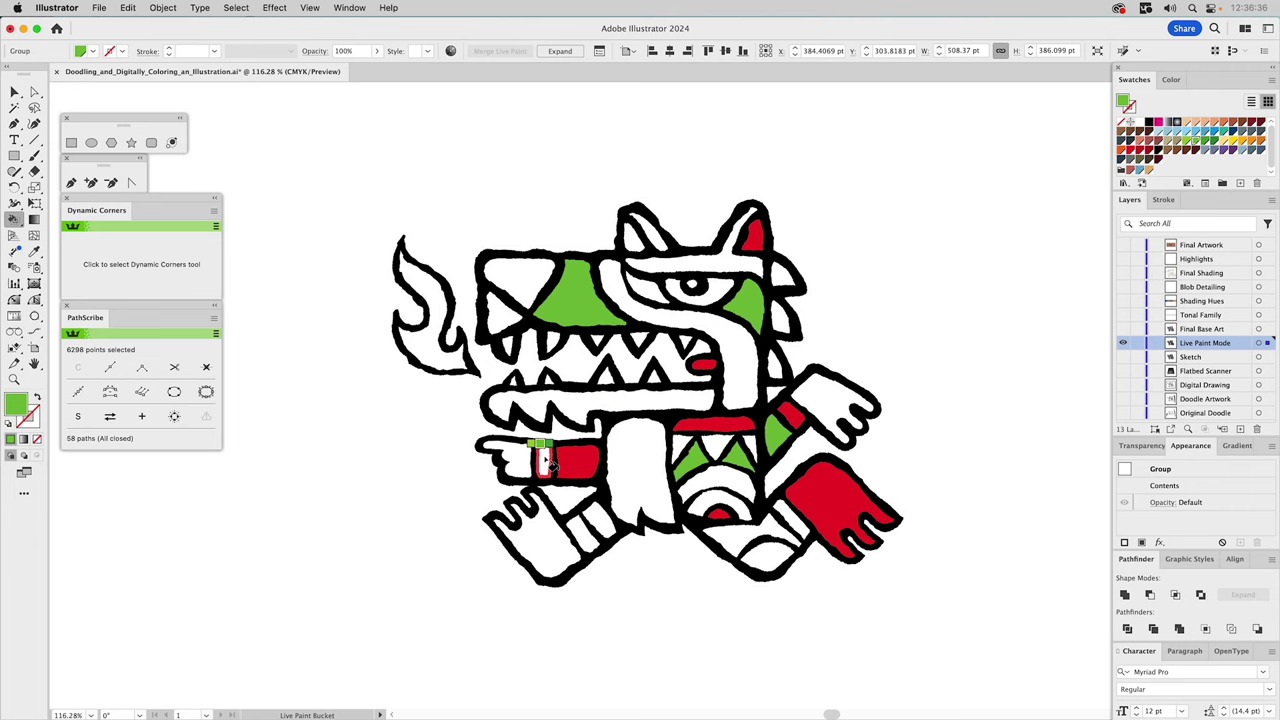
pyautogui.click(545, 462)
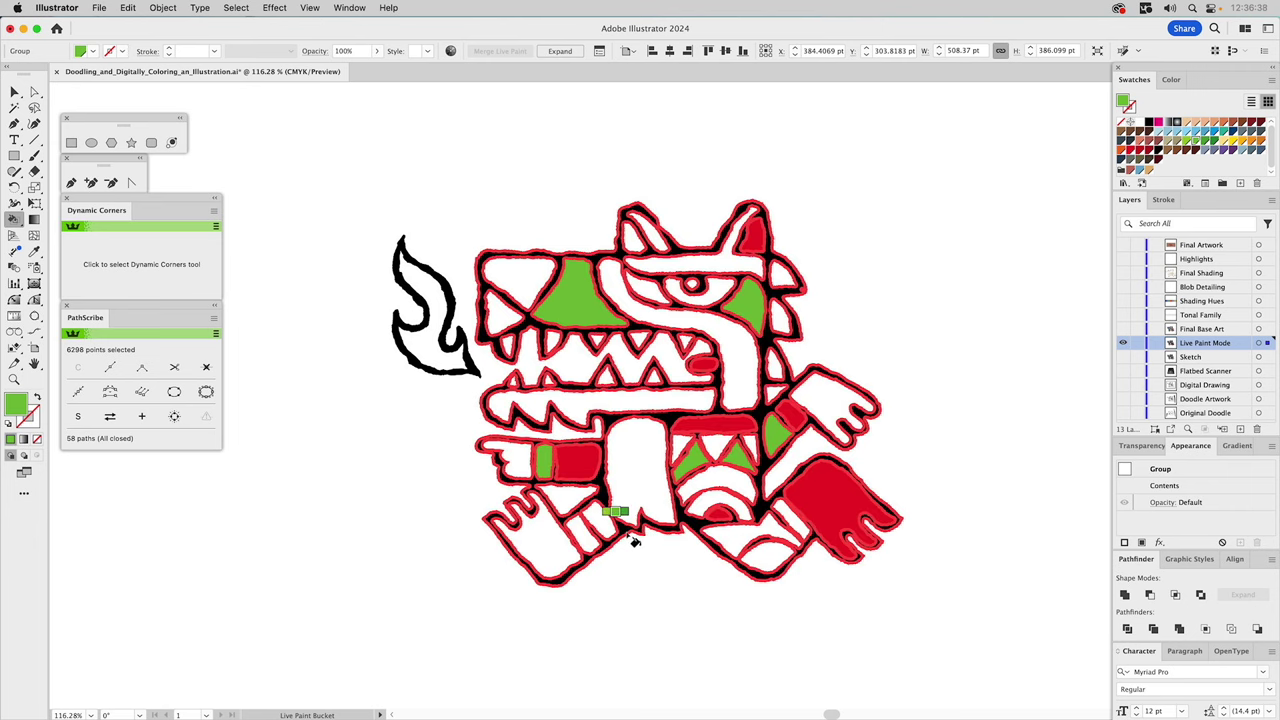
pyautogui.click(730, 538)
pyautogui.click(600, 521)
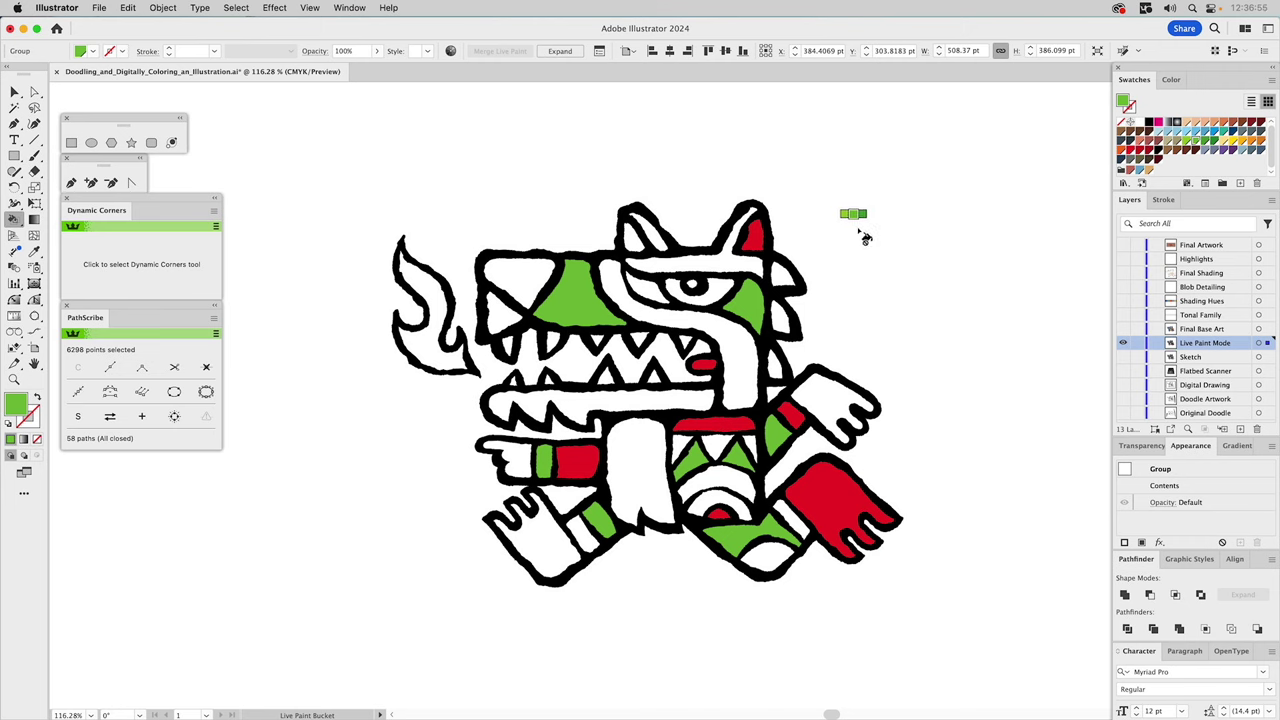
pyautogui.press('v')
pyautogui.click(850, 232)
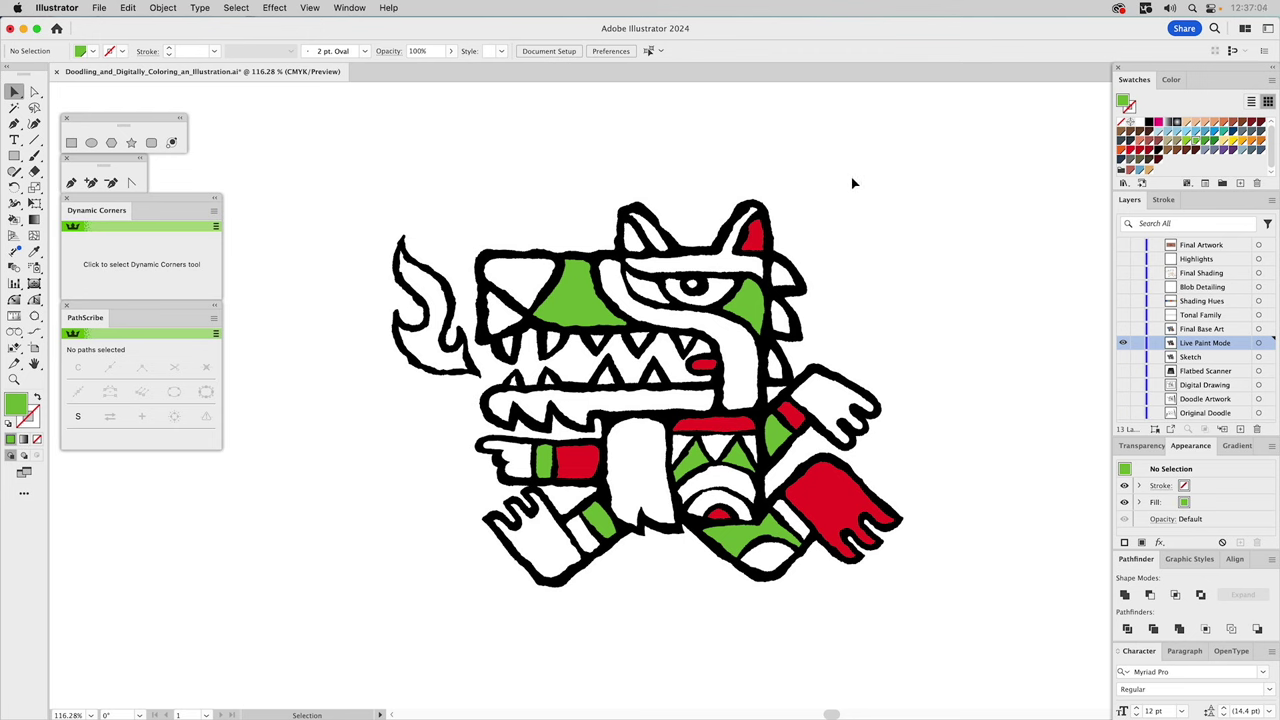
pyautogui.click(348, 7)
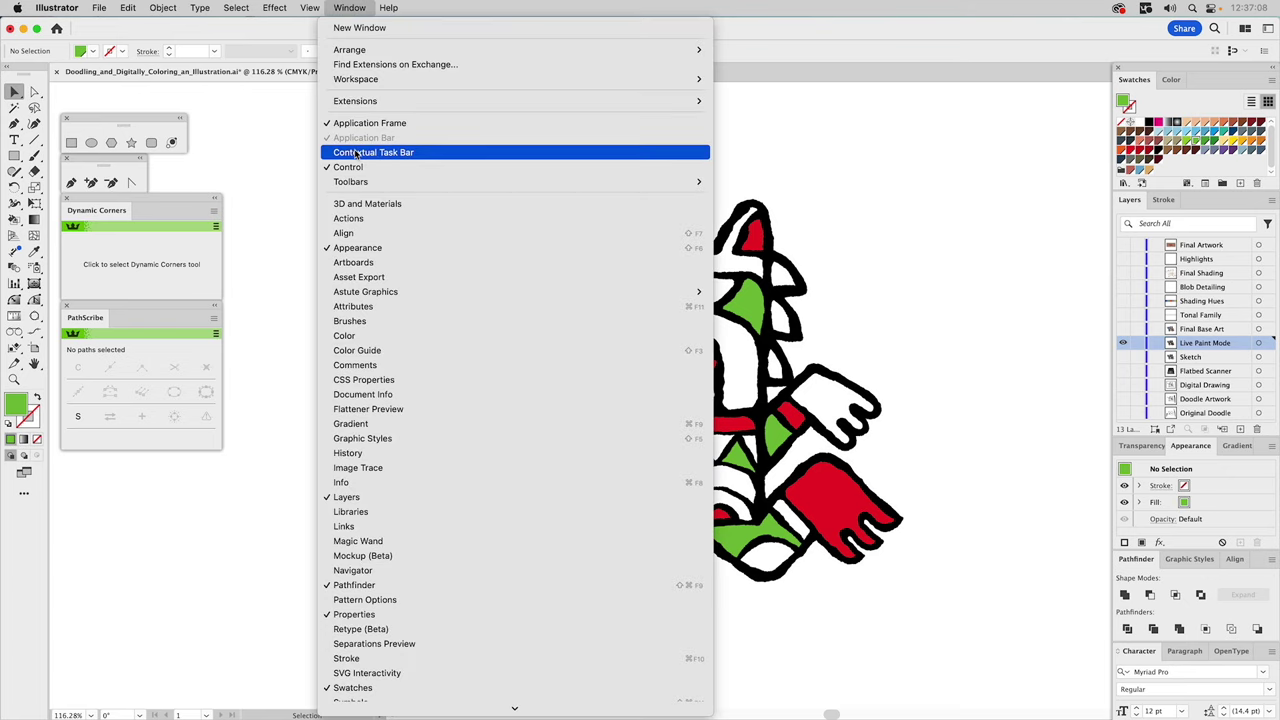
pyautogui.click(795, 130)
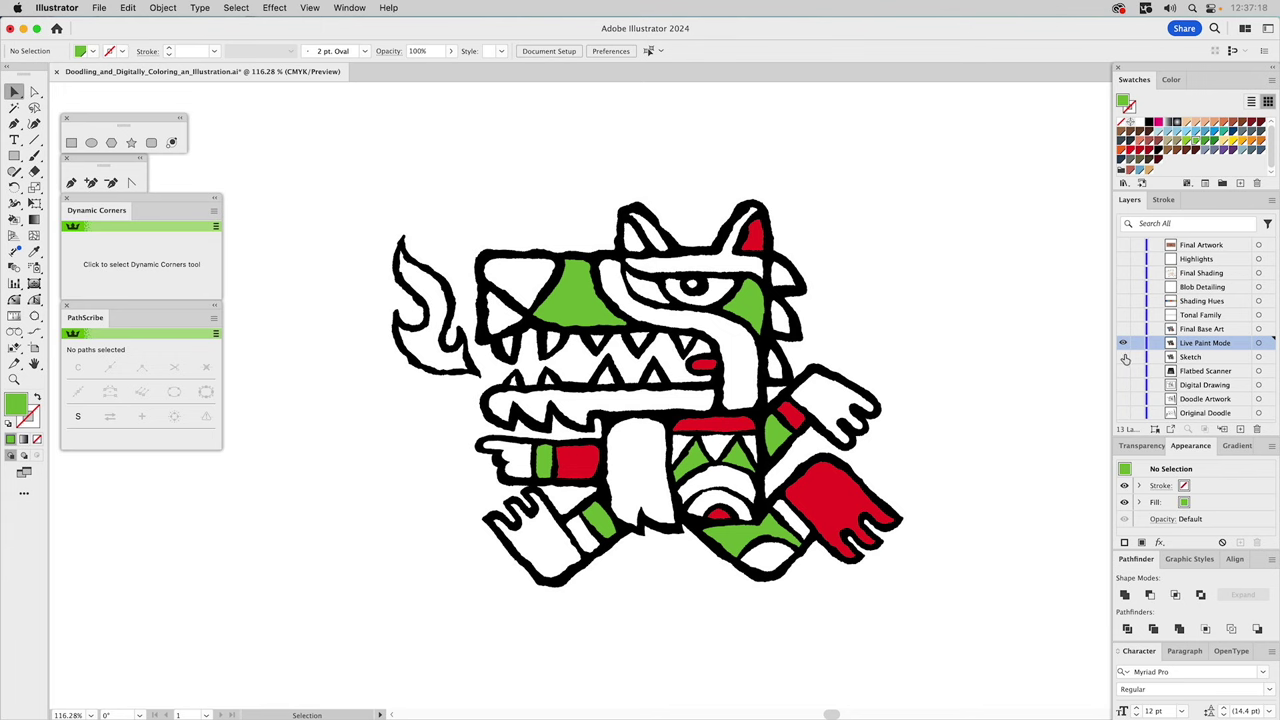
# Hide the Live Paint Mode layer, show the Sketch layer, and select its wolf line art with selection edges visible
pyautogui.click(1122, 345)
pyautogui.click(1122, 357)
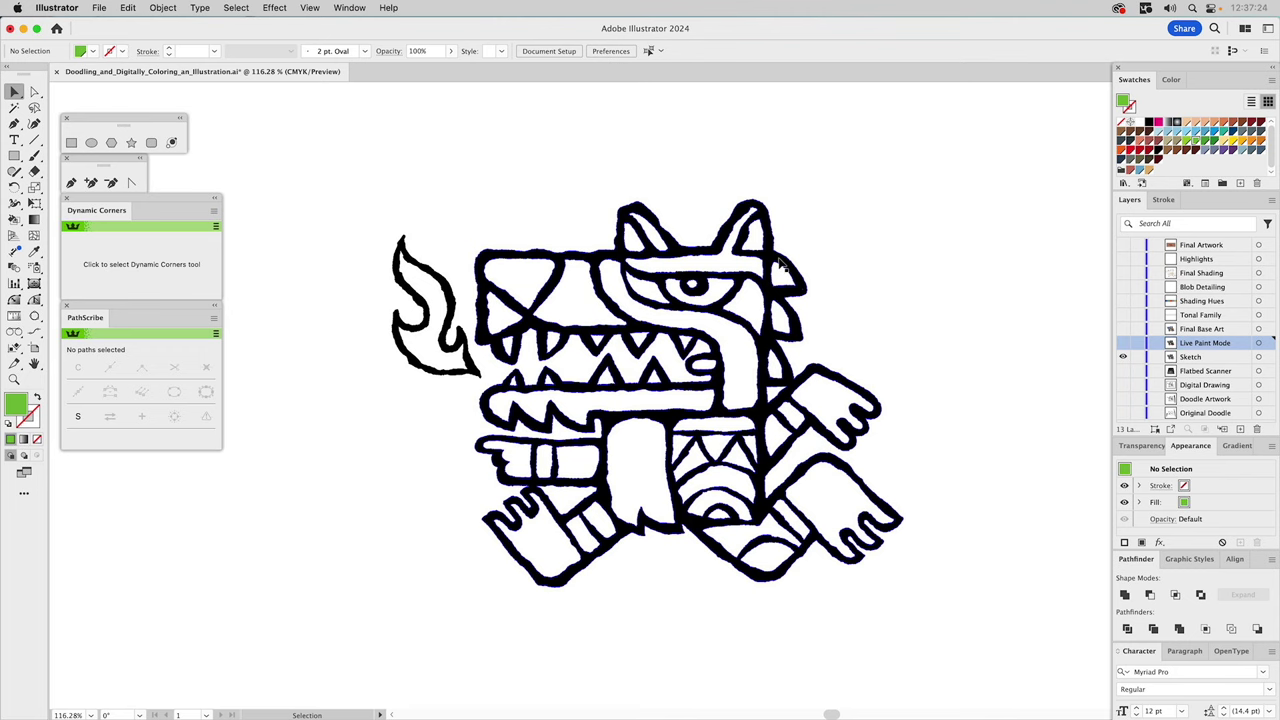
pyautogui.click(780, 263)
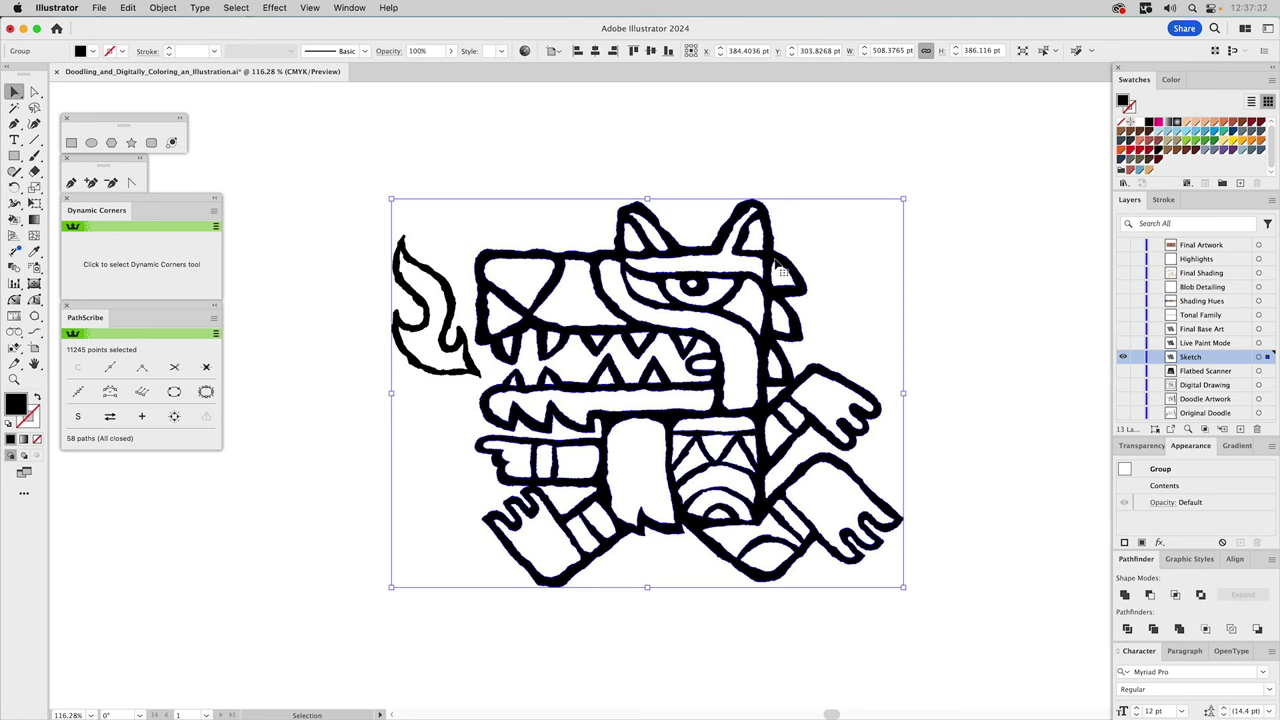
pyautogui.press('super+h')
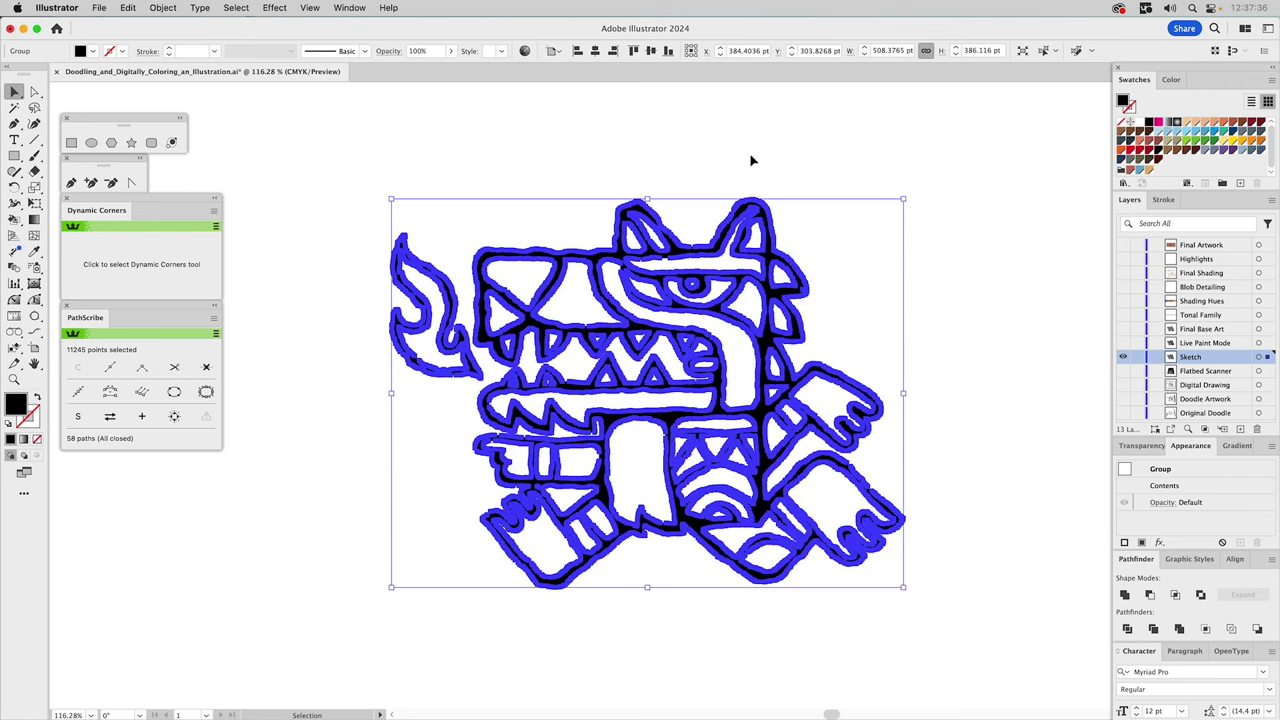
# Release the wolf line art's compound path and ungroup the resulting shapes
pyautogui.click(161, 8)
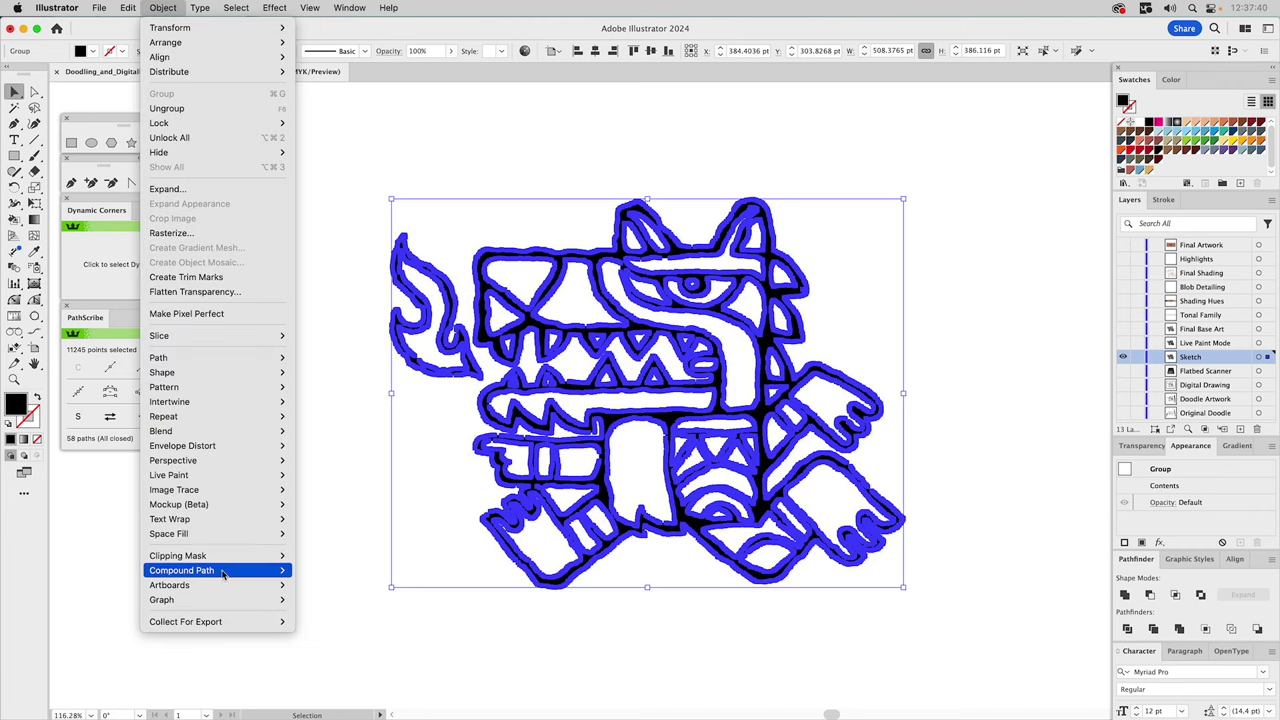
pyautogui.moveTo(224, 572)
pyautogui.click(320, 586)
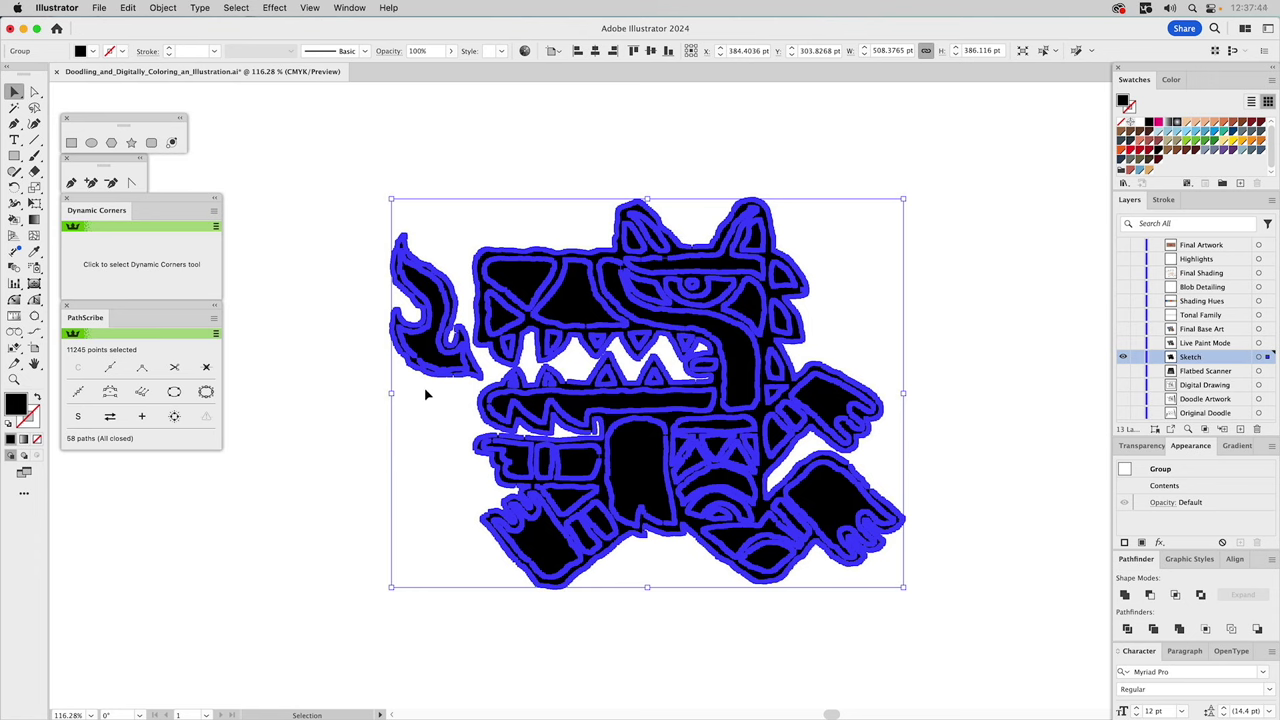
pyautogui.click(162, 8)
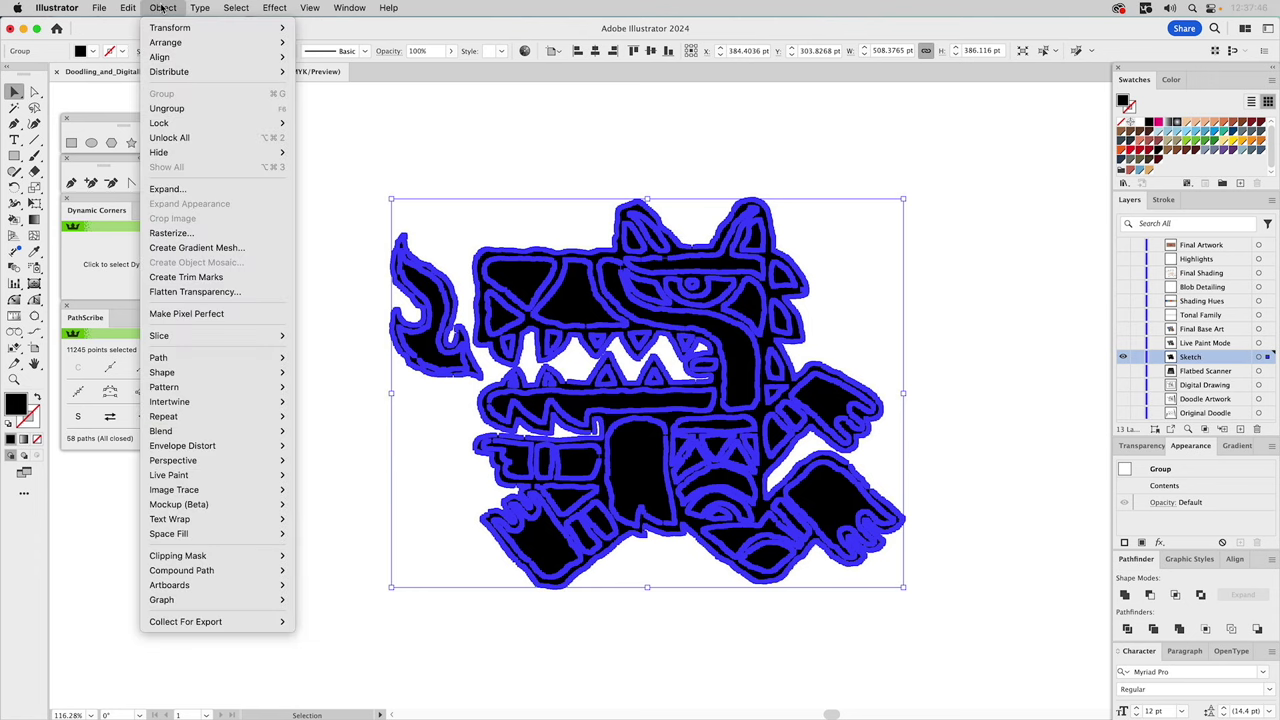
pyautogui.click(181, 109)
pyautogui.click(168, 8)
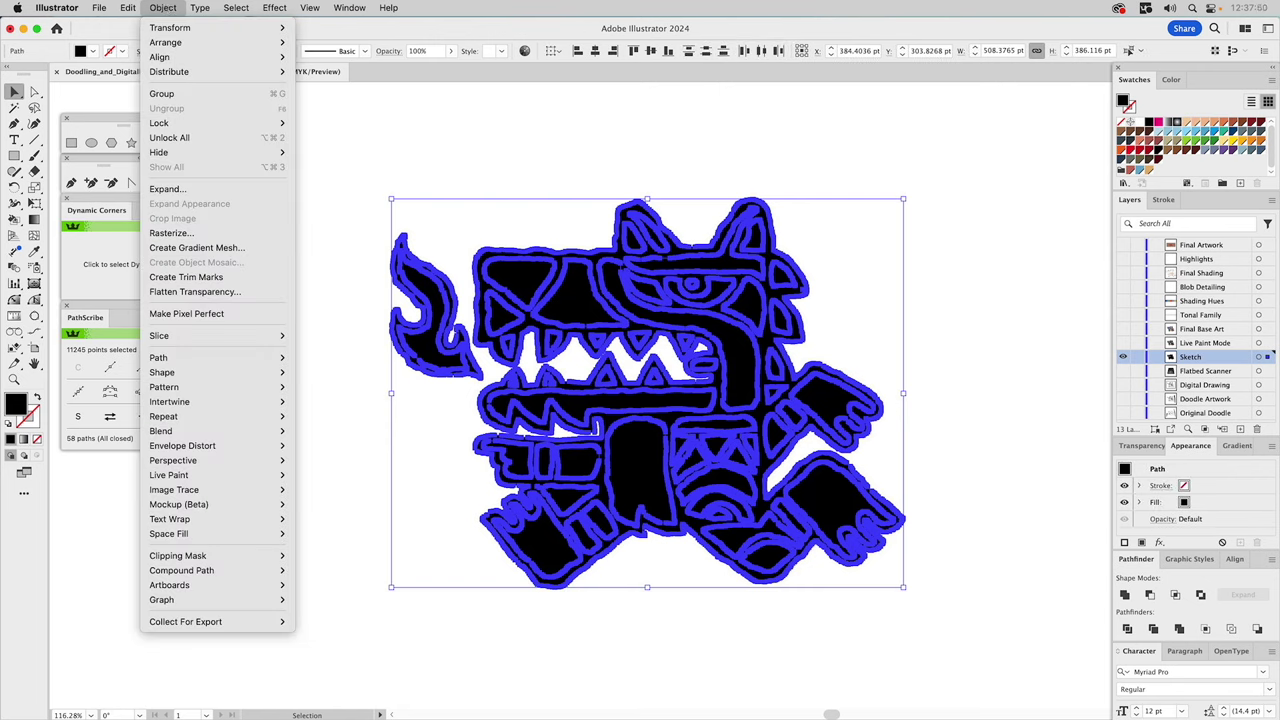
pyautogui.click(518, 164)
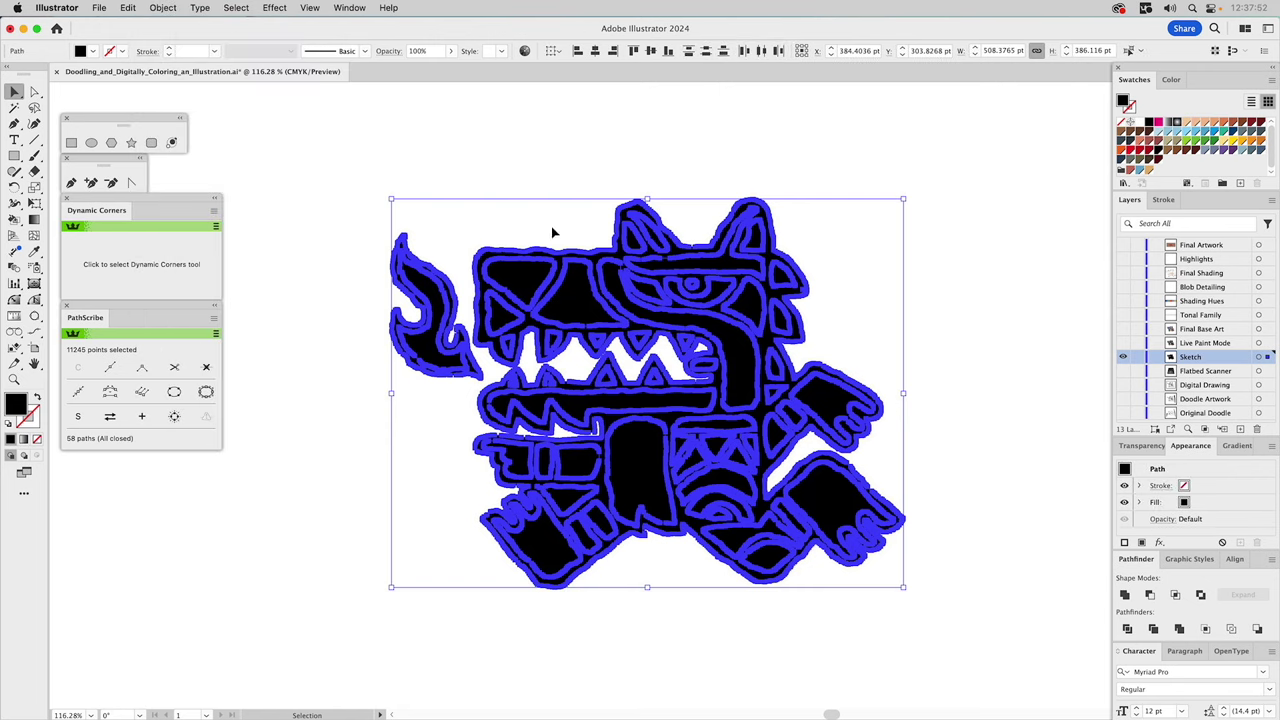
# Fill all inner shapes white, excluding the body silhouette, the outer flame shape and the triangular gap beneath the pointing arm
pyautogui.keyDown('shift'); pyautogui.click(516, 256); pyautogui.keyUp('shift')
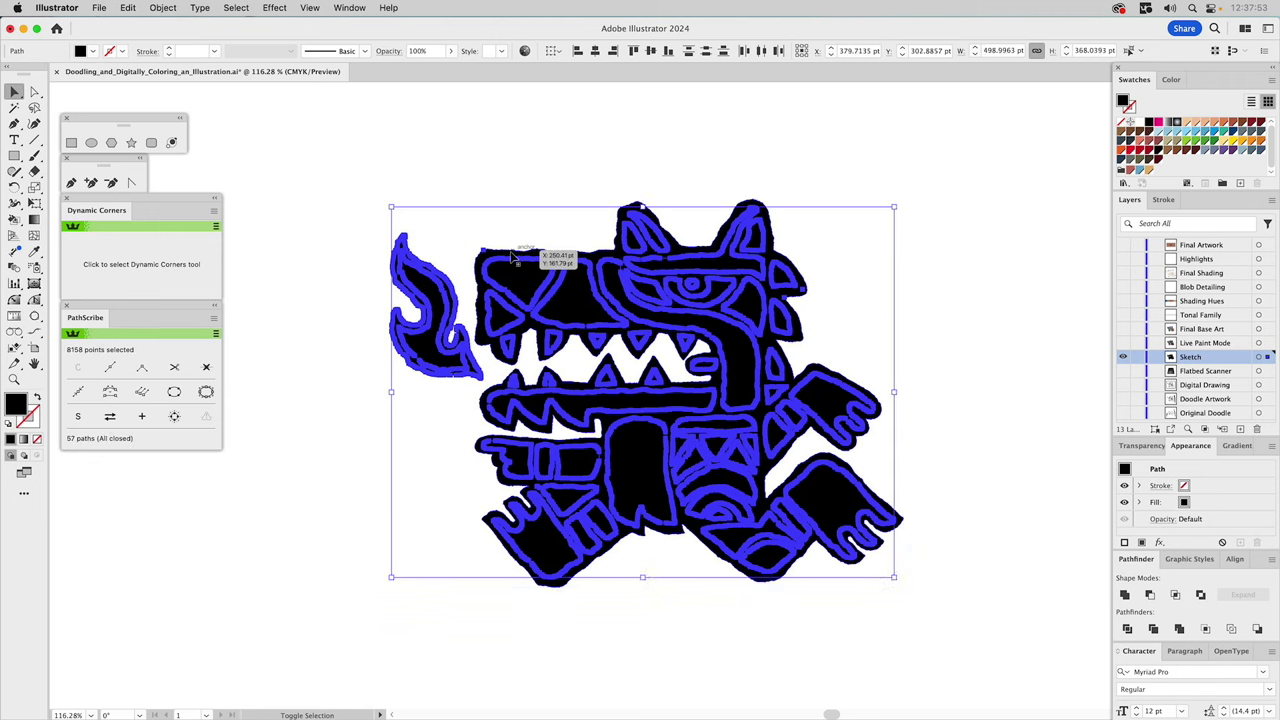
pyautogui.keyDown('shift'); pyautogui.click(438, 275); pyautogui.keyUp('shift')
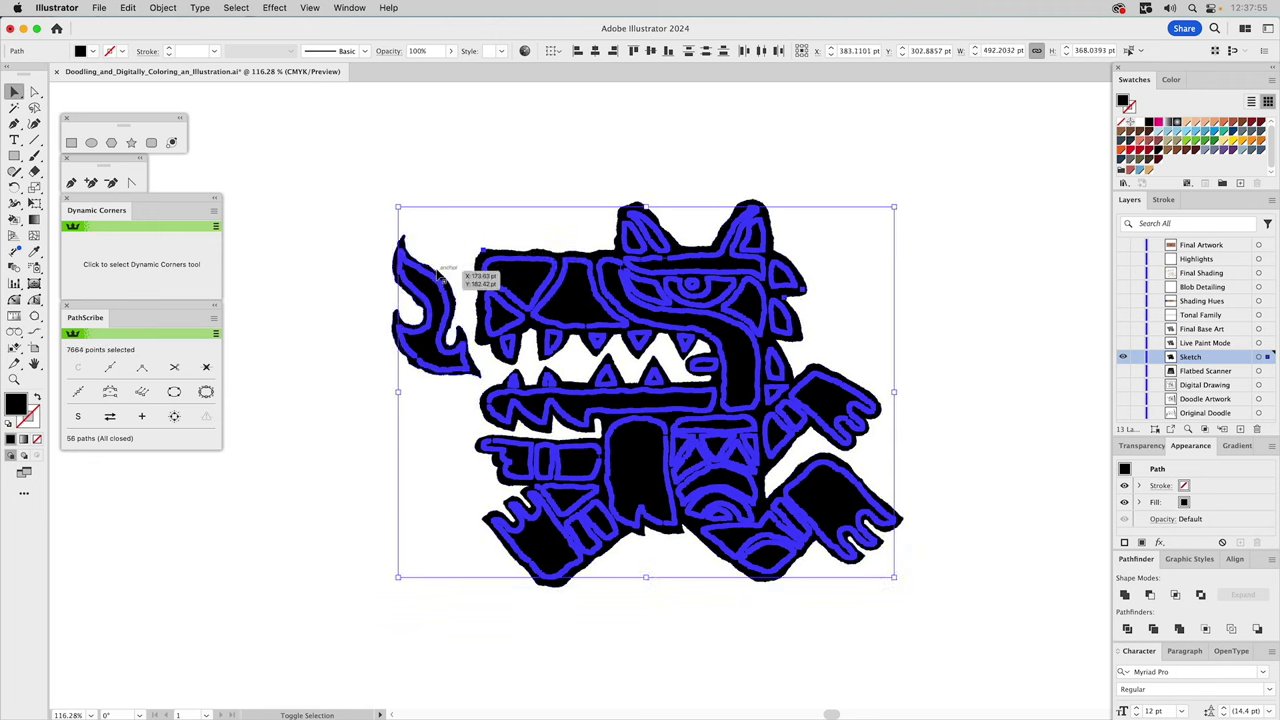
pyautogui.press('super')
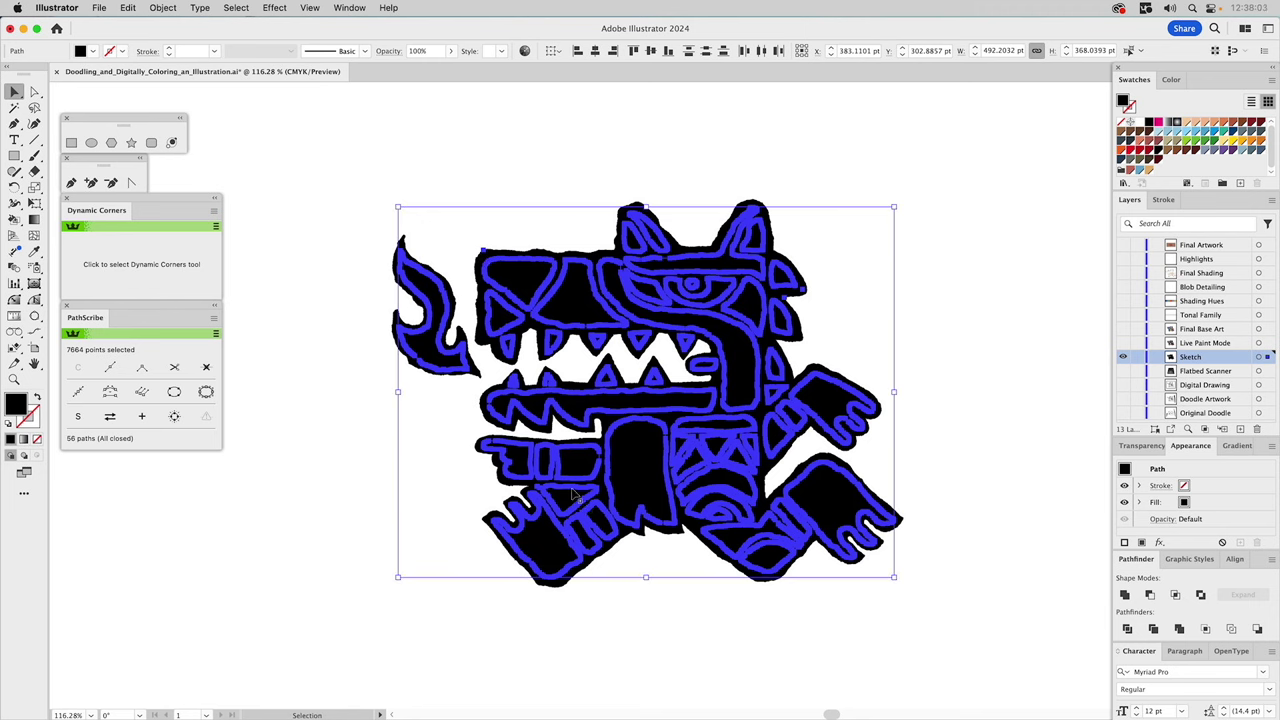
pyautogui.press('shift')
pyautogui.keyDown('shift'); pyautogui.click(575, 494); pyautogui.keyUp('shift')
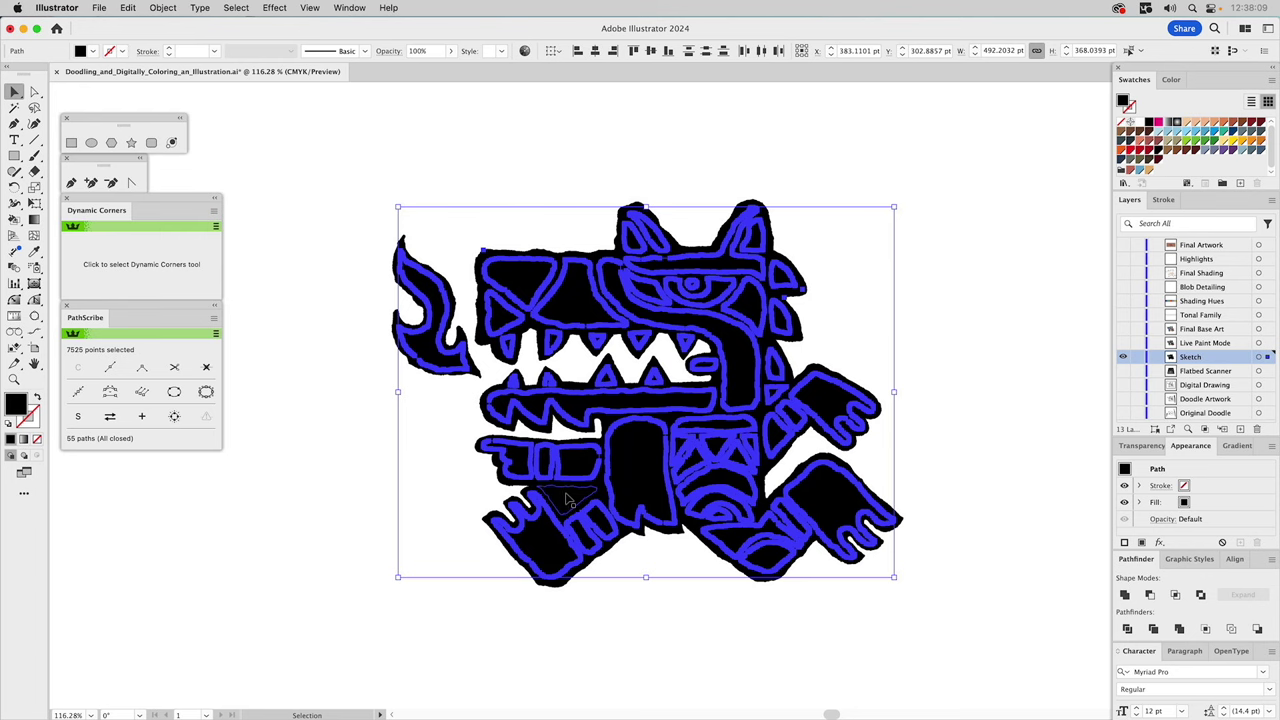
pyautogui.click(1137, 122)
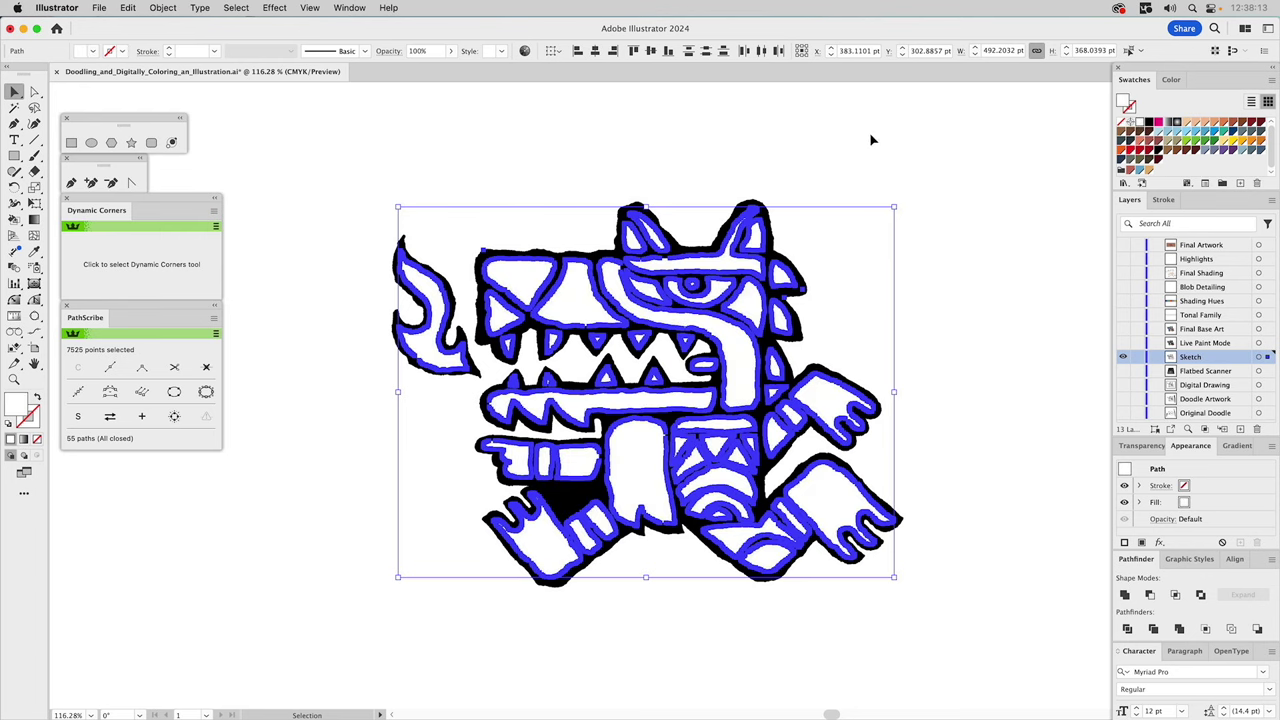
# Delete the tiny stray path at the snout's upper front corner
pyautogui.click(451, 258)
pyautogui.moveTo(466, 240); pyautogui.dragTo(489, 256)
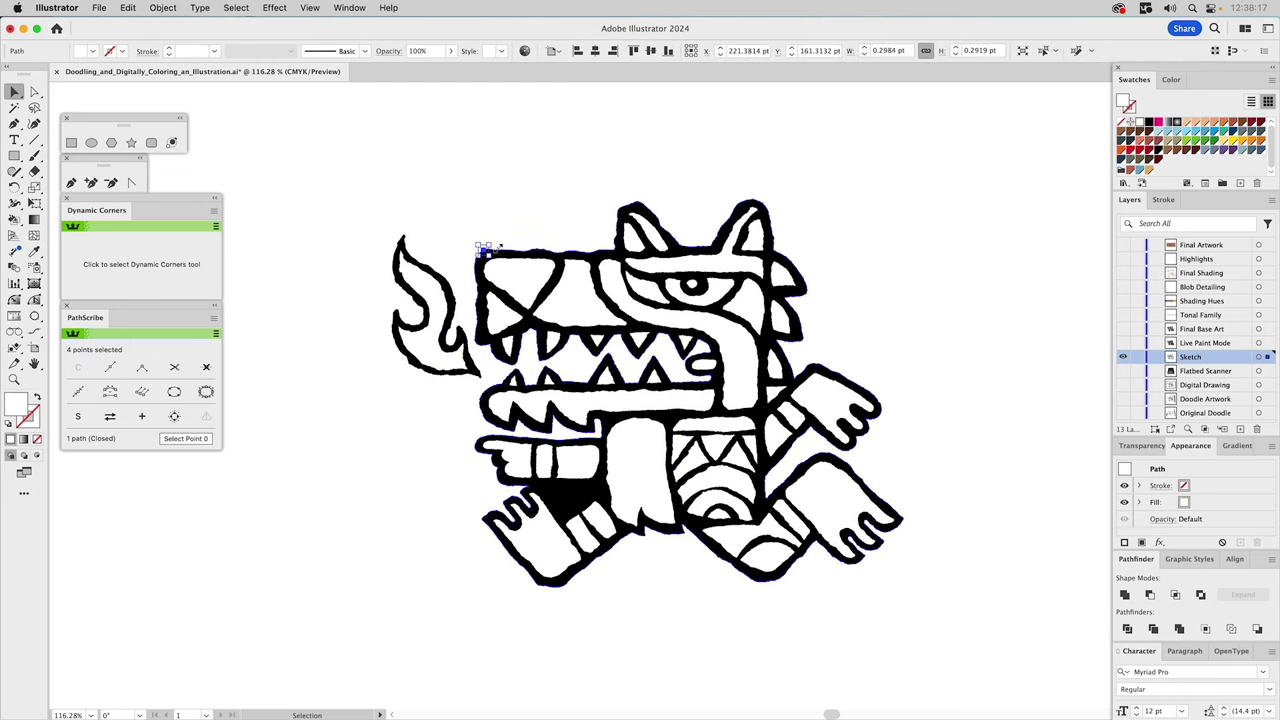
pyautogui.click(572, 216)
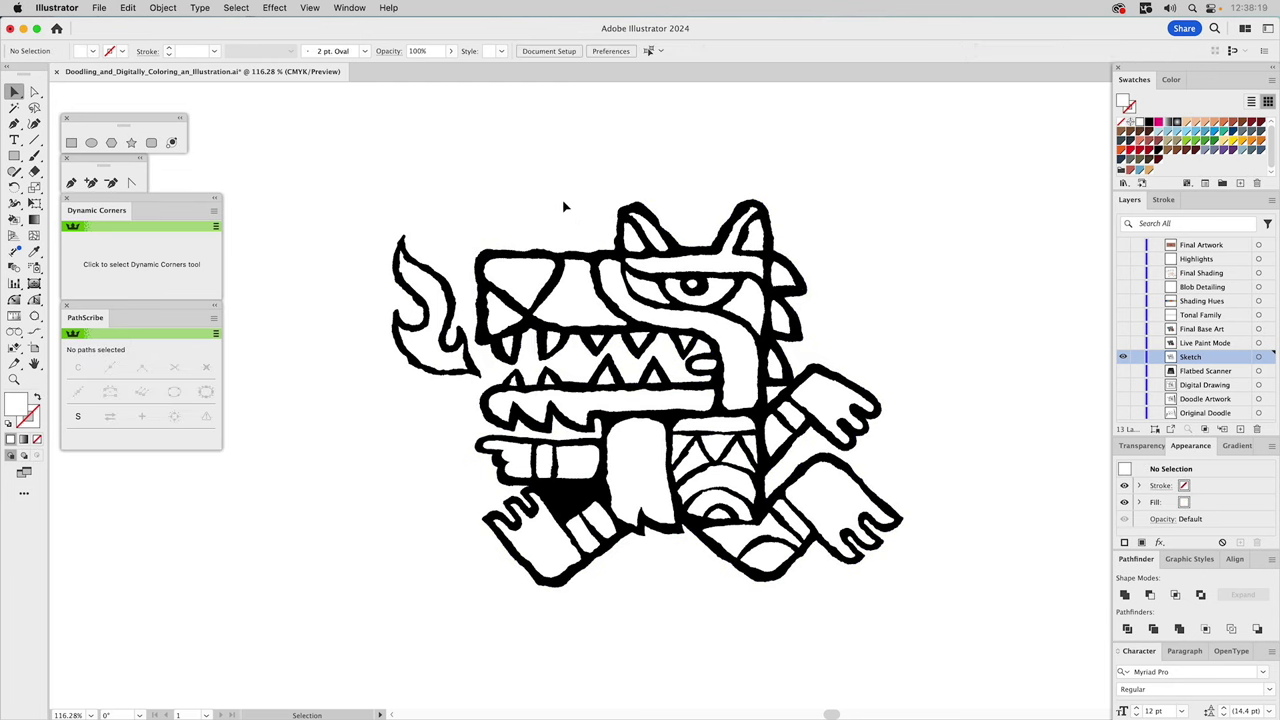
# Color the triangular gap beneath the pointing arm magenta, and cut it out of the body silhouette with Minus Front
pyautogui.click(565, 497)
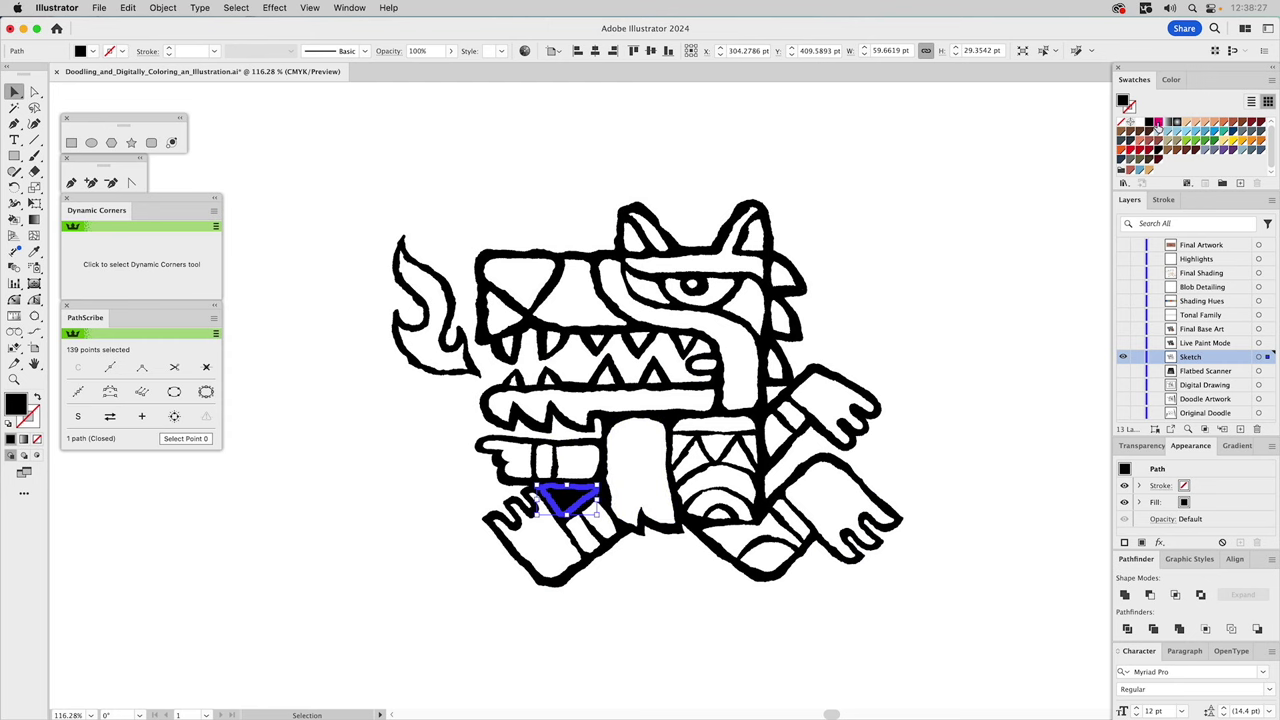
pyautogui.click(1156, 124)
pyautogui.keyDown('shift'); pyautogui.click(808, 292); pyautogui.keyUp('shift')
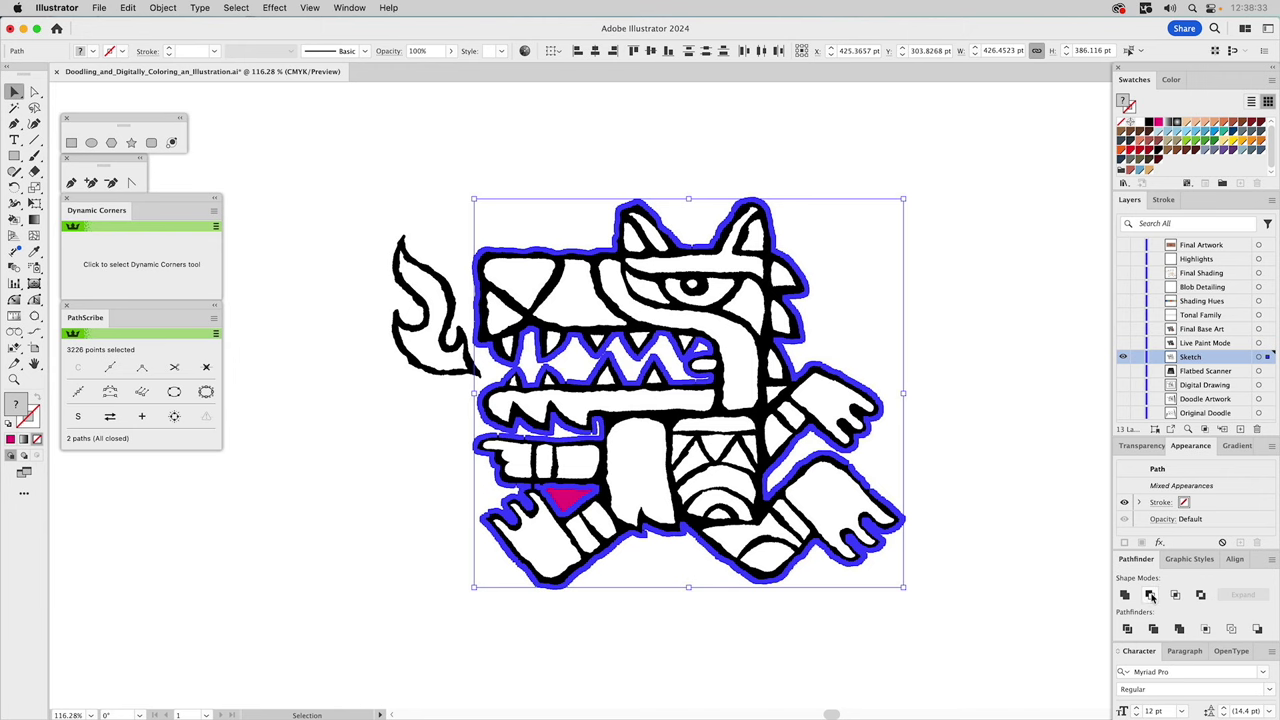
pyautogui.click(1150, 596)
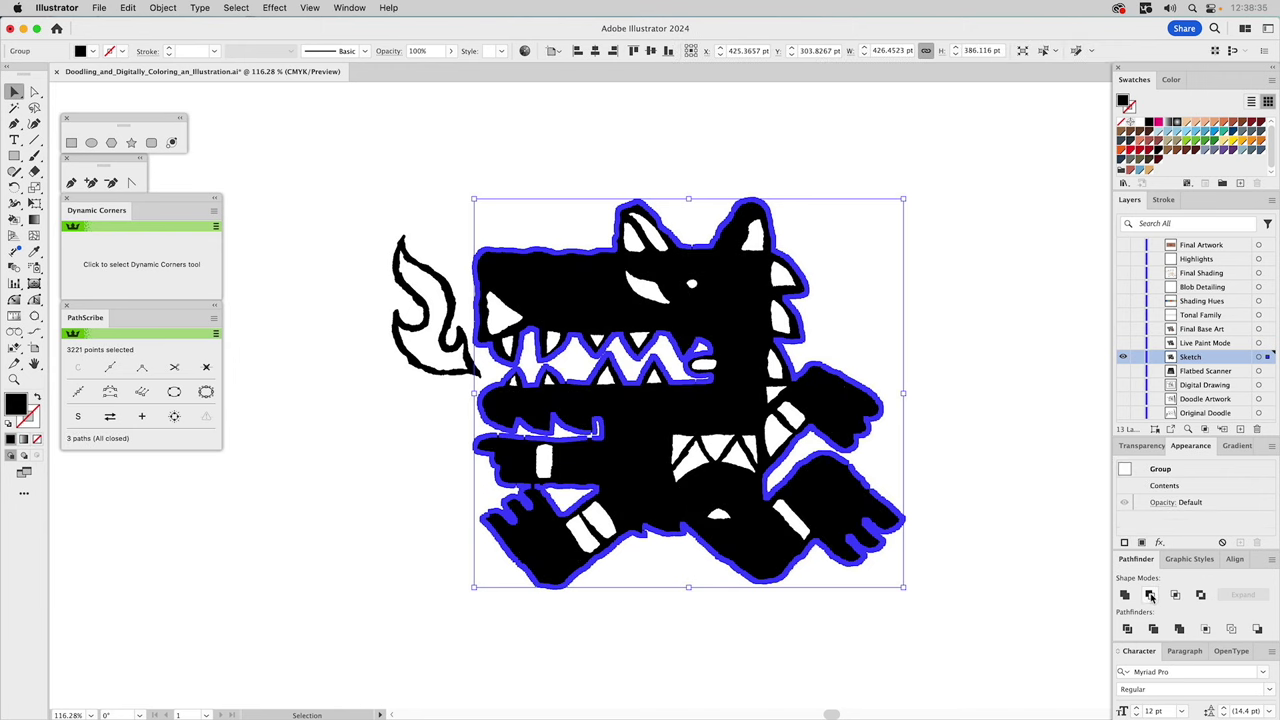
# Unite the body silhouette and outer flame shape as one compound path, and send it behind the white shapes
pyautogui.keyDown('shift'); pyautogui.click(456, 300); pyautogui.keyUp('shift')
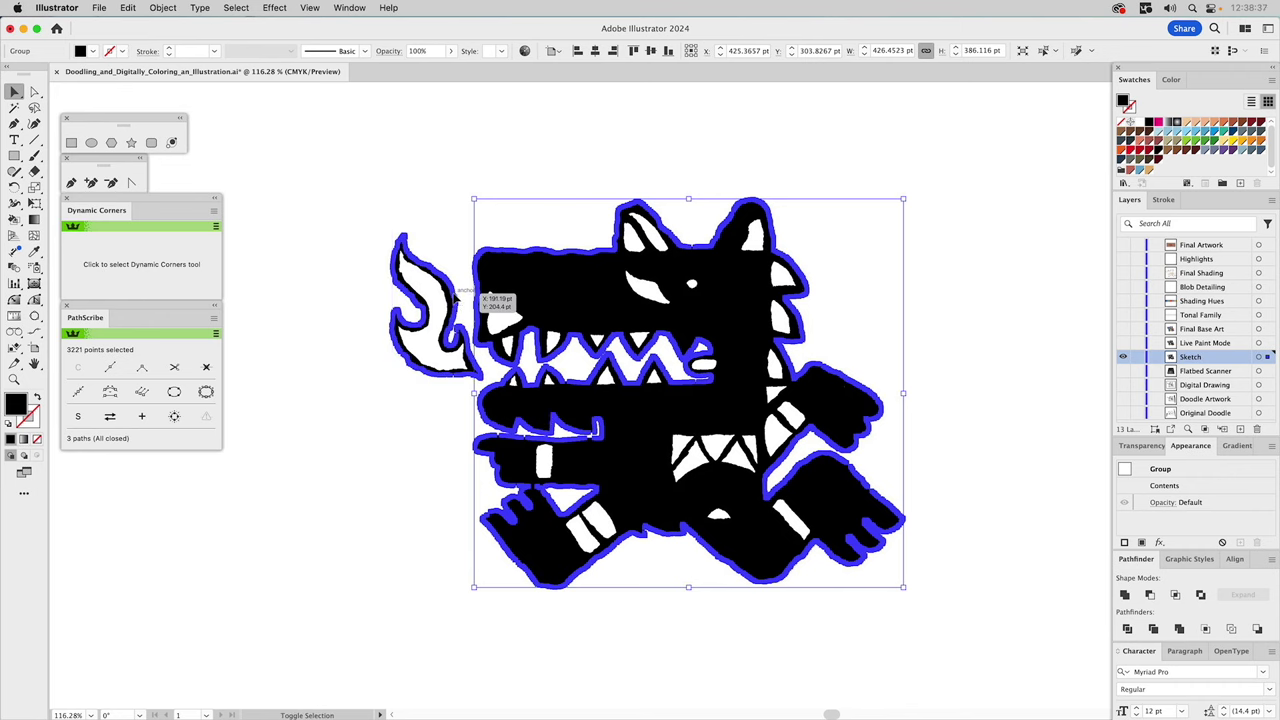
pyautogui.click(1125, 595)
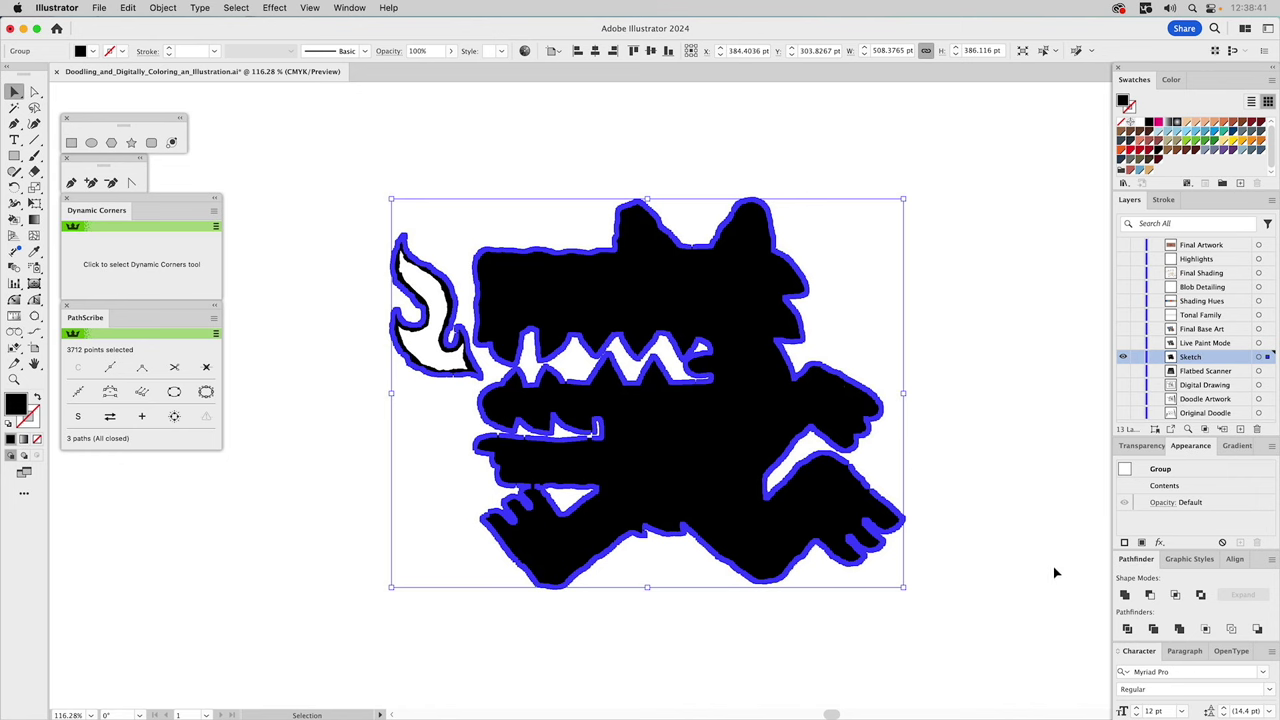
pyautogui.doubleClick(1164, 484)
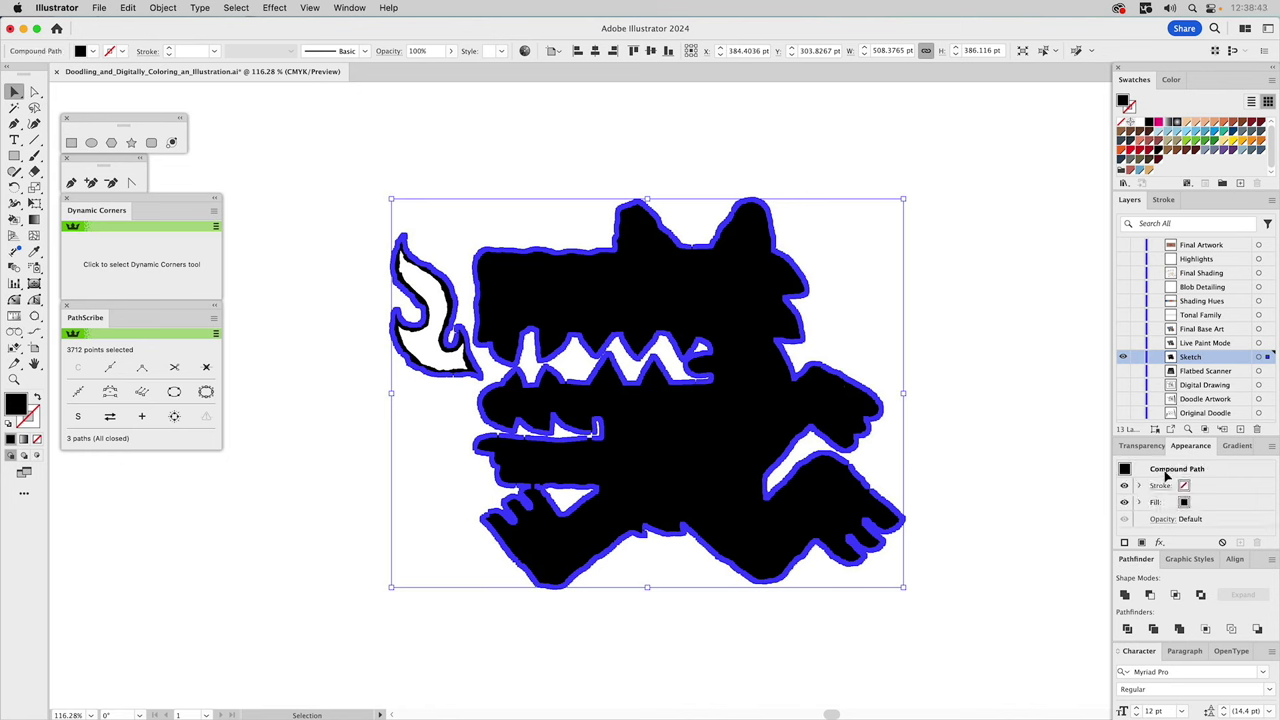
pyautogui.press('a')
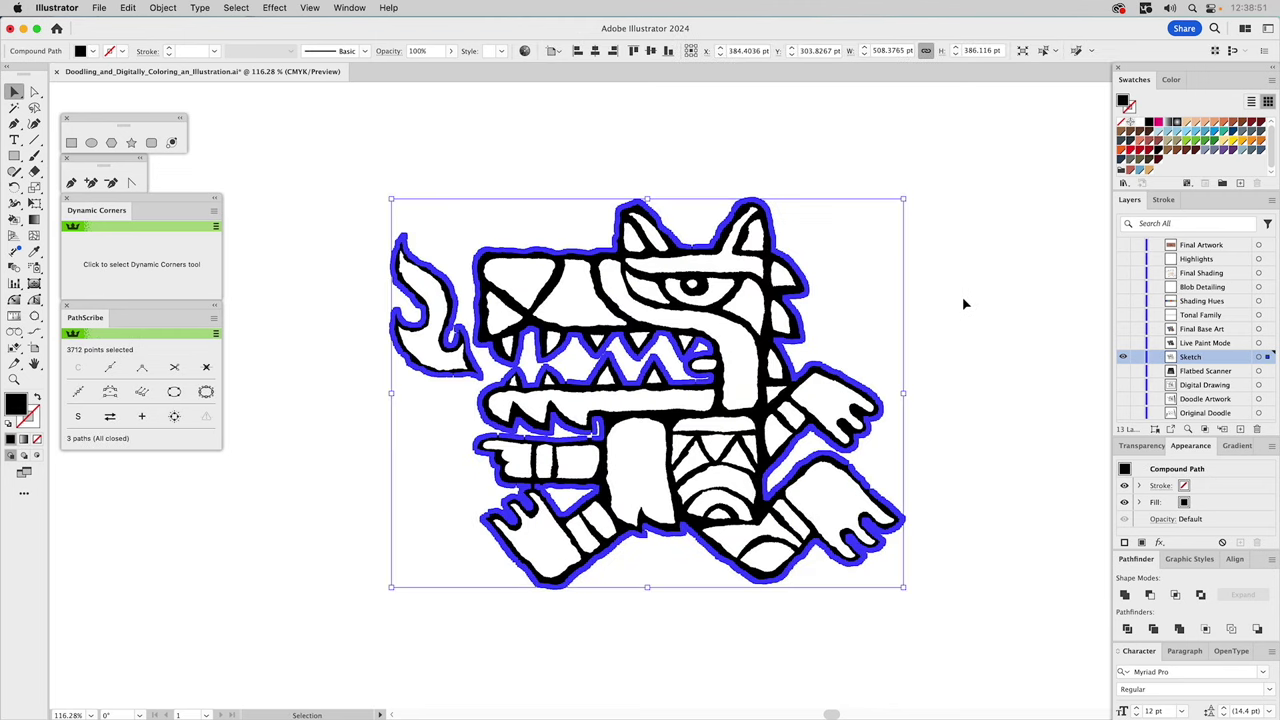
pyautogui.click(965, 303)
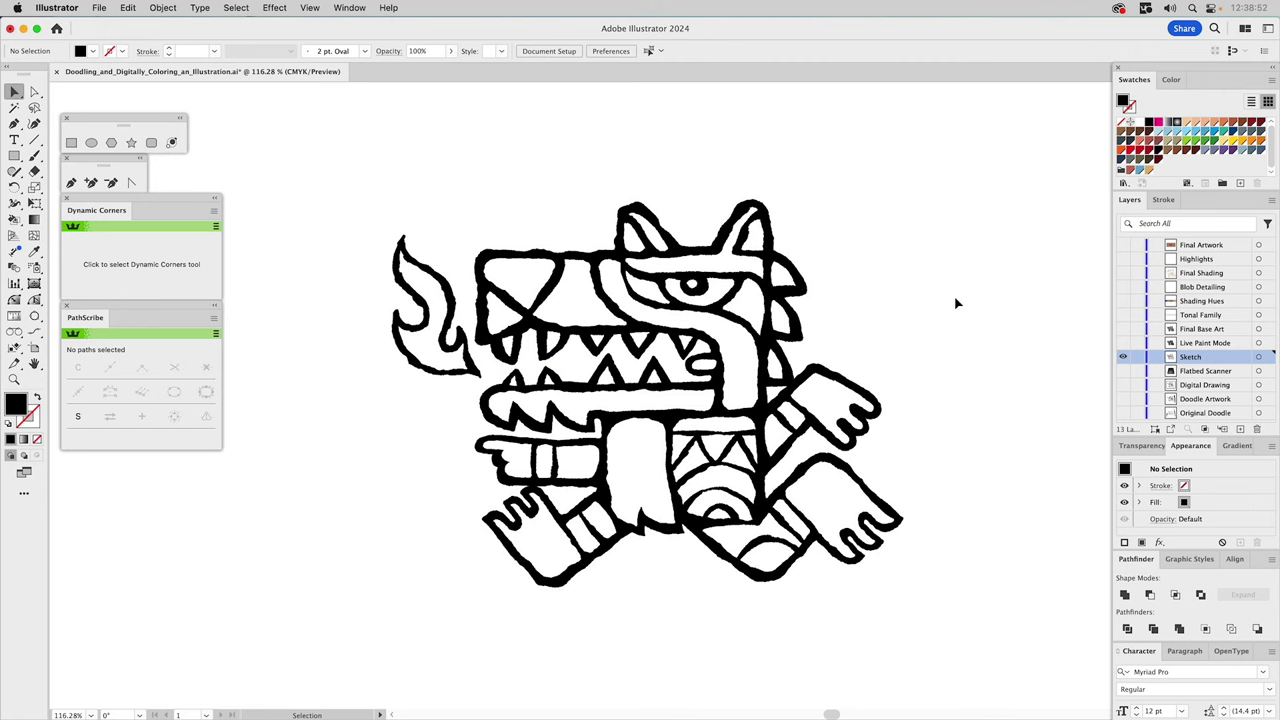
# Select all of the Sketch artwork, switch to Outline view to examine its paths, and clear the selection
pyautogui.click(787, 282)
pyautogui.press('a')
pyautogui.press('super+a')
pyautogui.press('v')
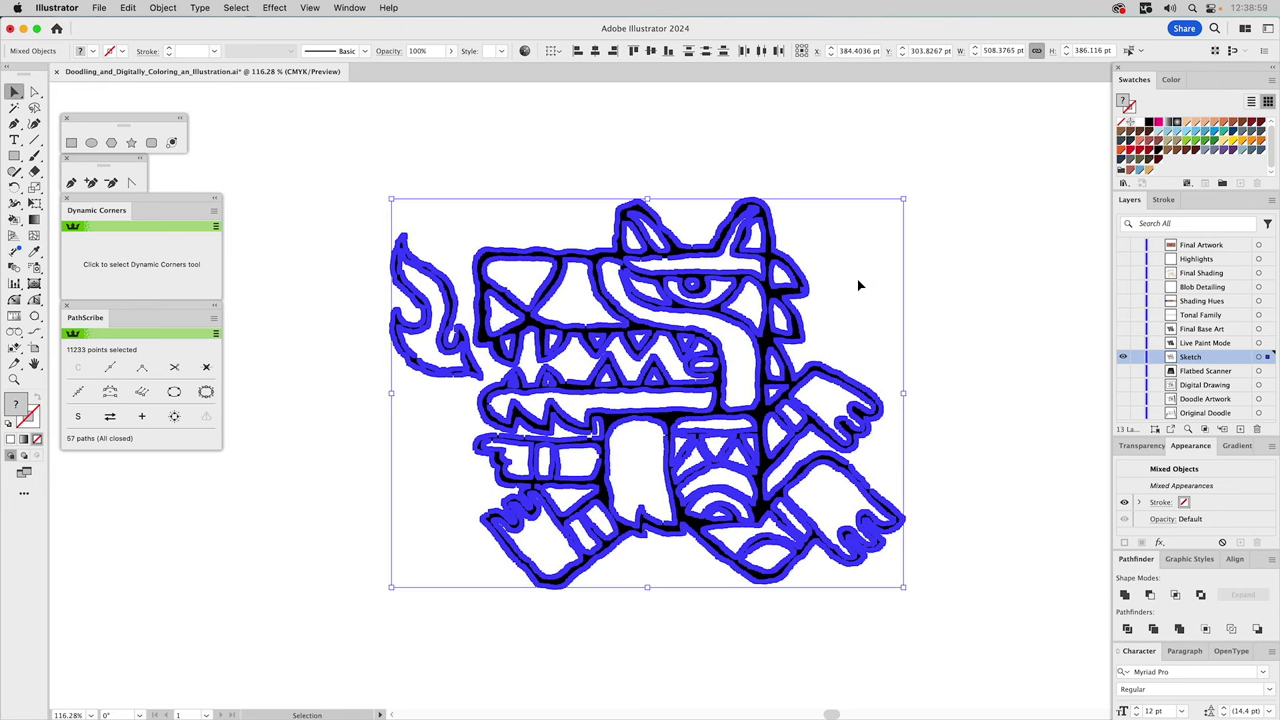
pyautogui.press('super+y')
pyautogui.press('super+shift+a')
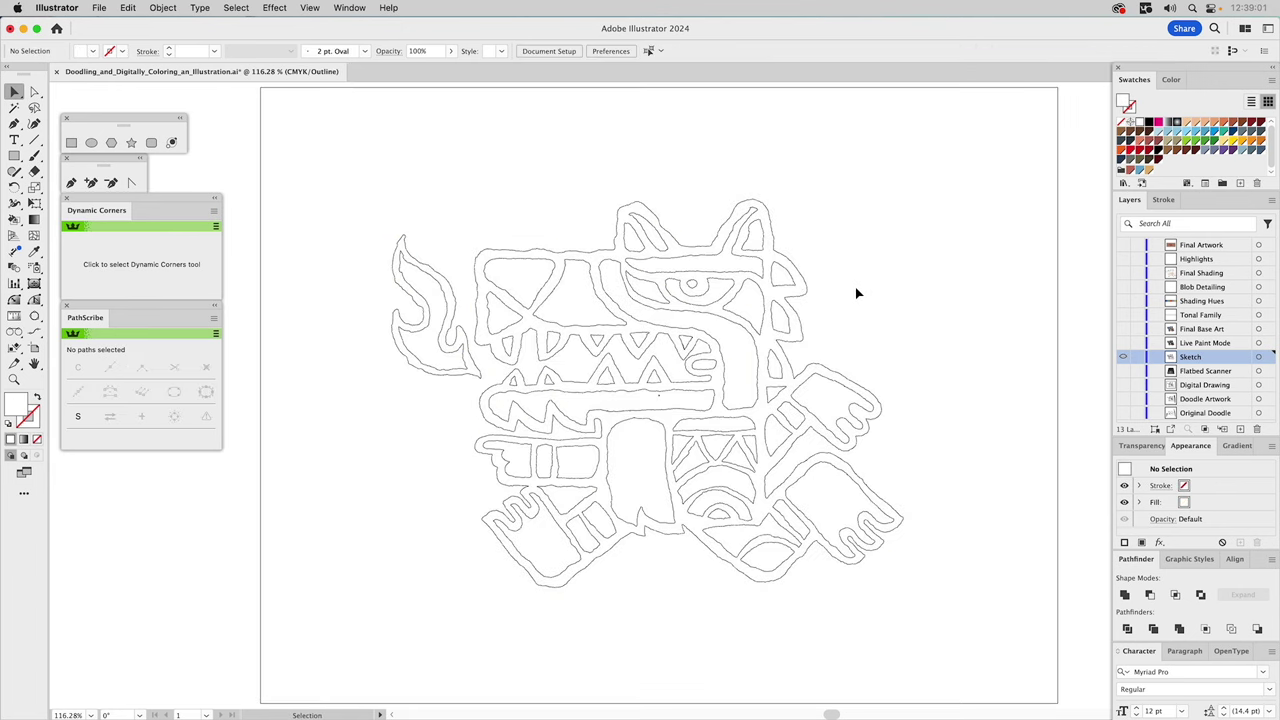
# Select the two tiny stray paths at the mane's upper spikes in Outline view, and examine the snout and teeth paths
pyautogui.click(14, 378)
pyautogui.moveTo(709, 229); pyautogui.dragTo(904, 434)
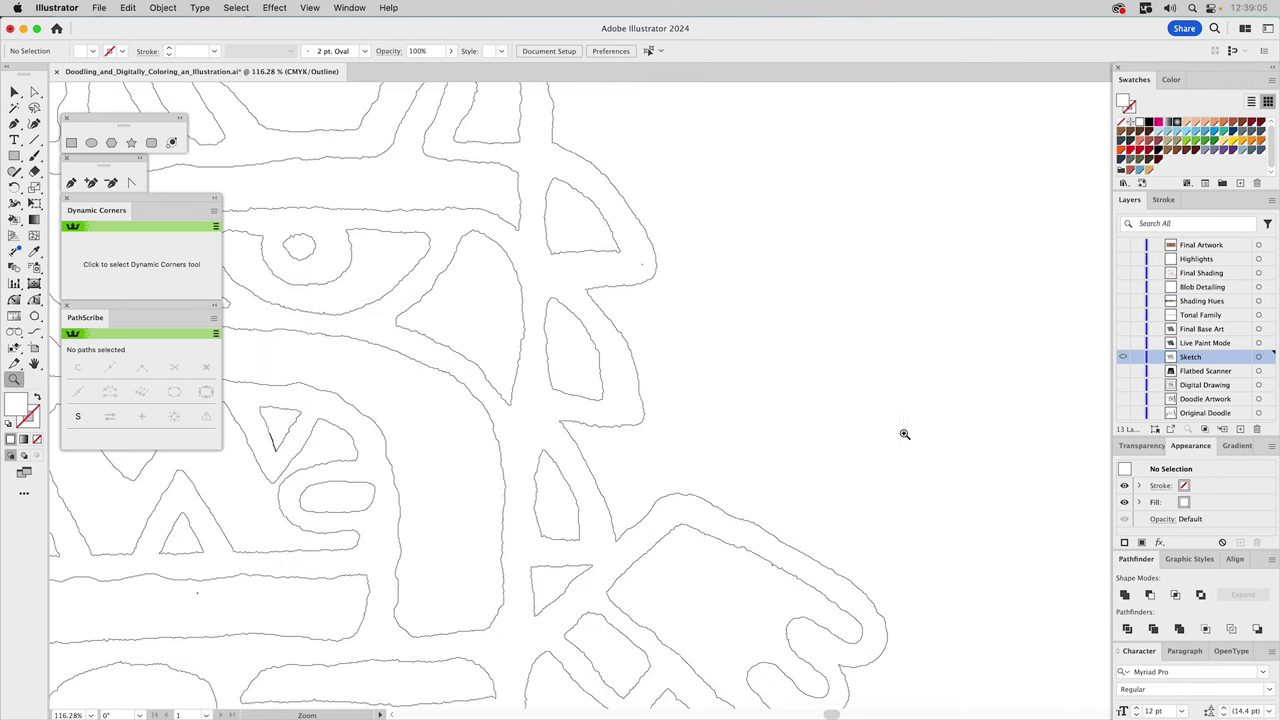
pyautogui.press('a')
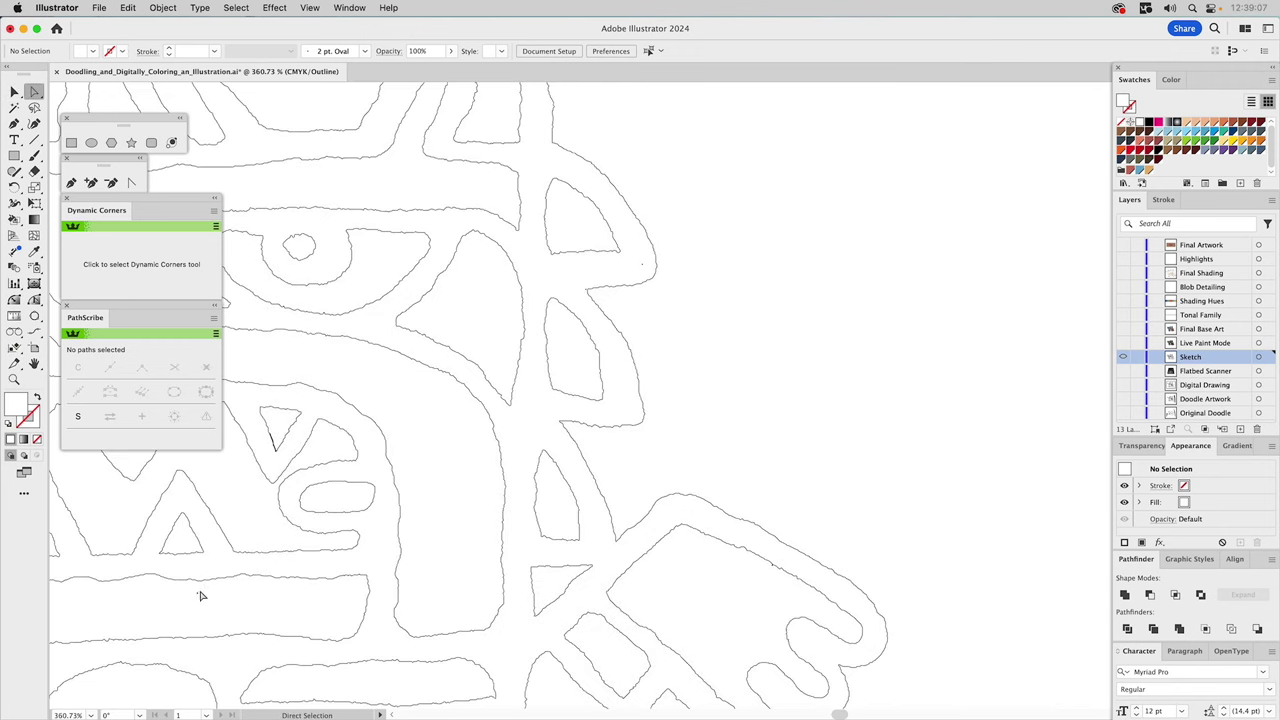
pyautogui.click(586, 290)
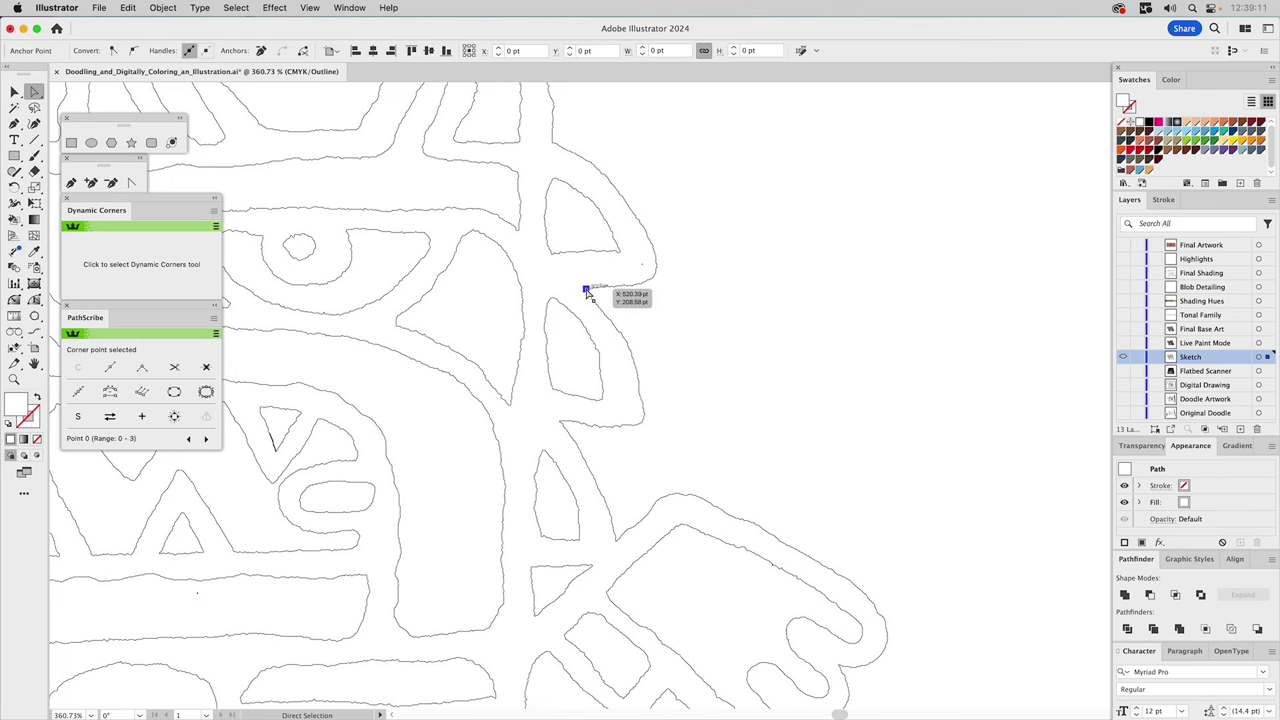
pyautogui.keyDown('shift'); pyautogui.click(642, 264); pyautogui.keyUp('shift')
pyautogui.click(748, 312)
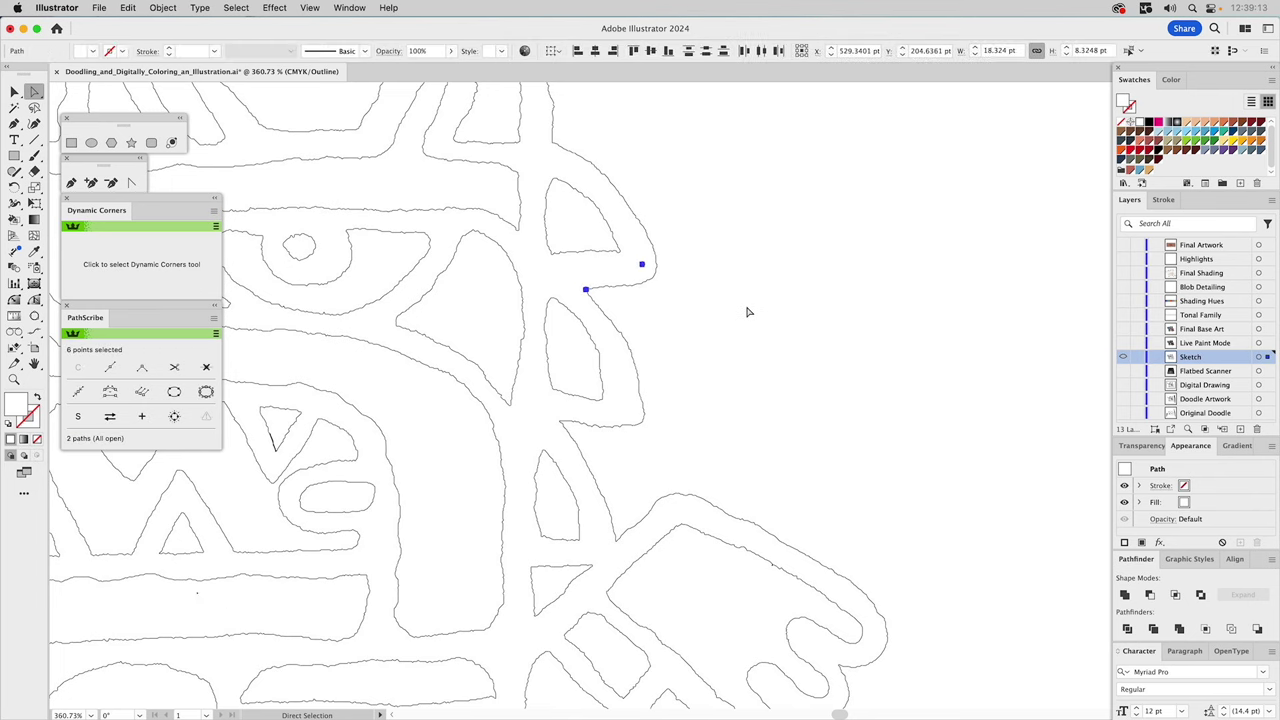
pyautogui.moveTo(679, 340); pyautogui.dragTo(701, 341)
pyautogui.scroll(-5, 981, 336)
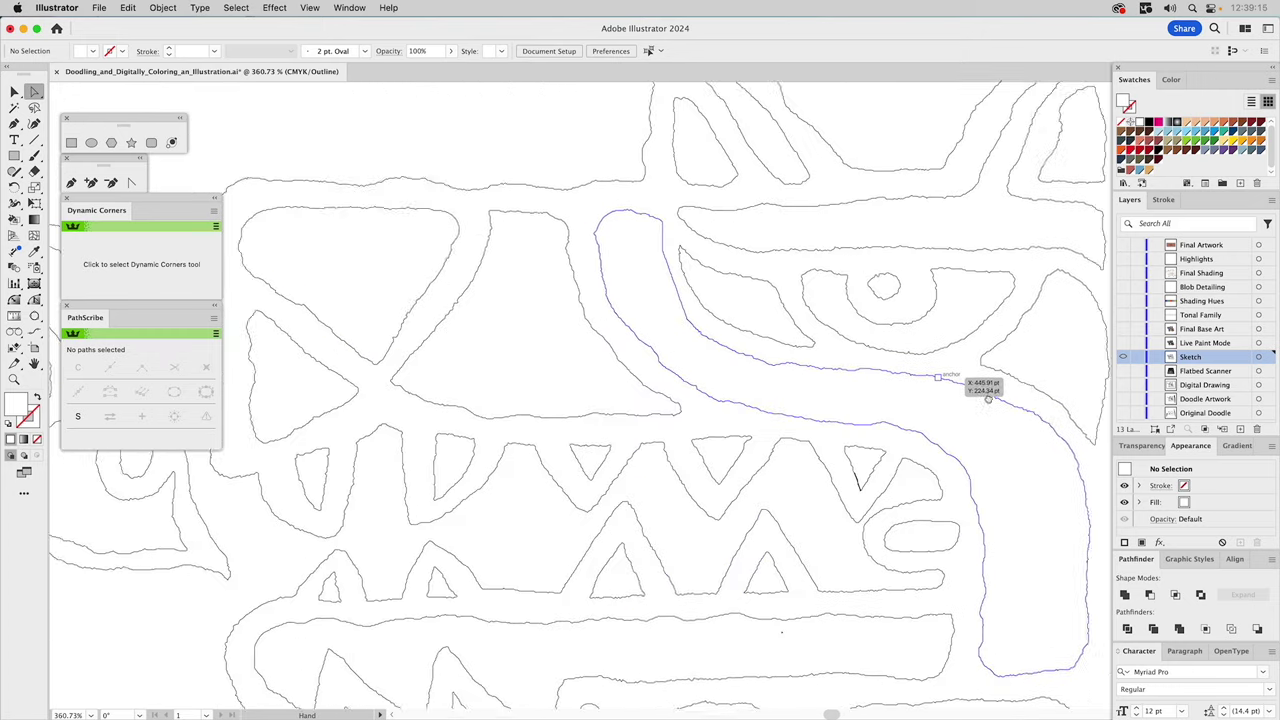
pyautogui.press('super+0')
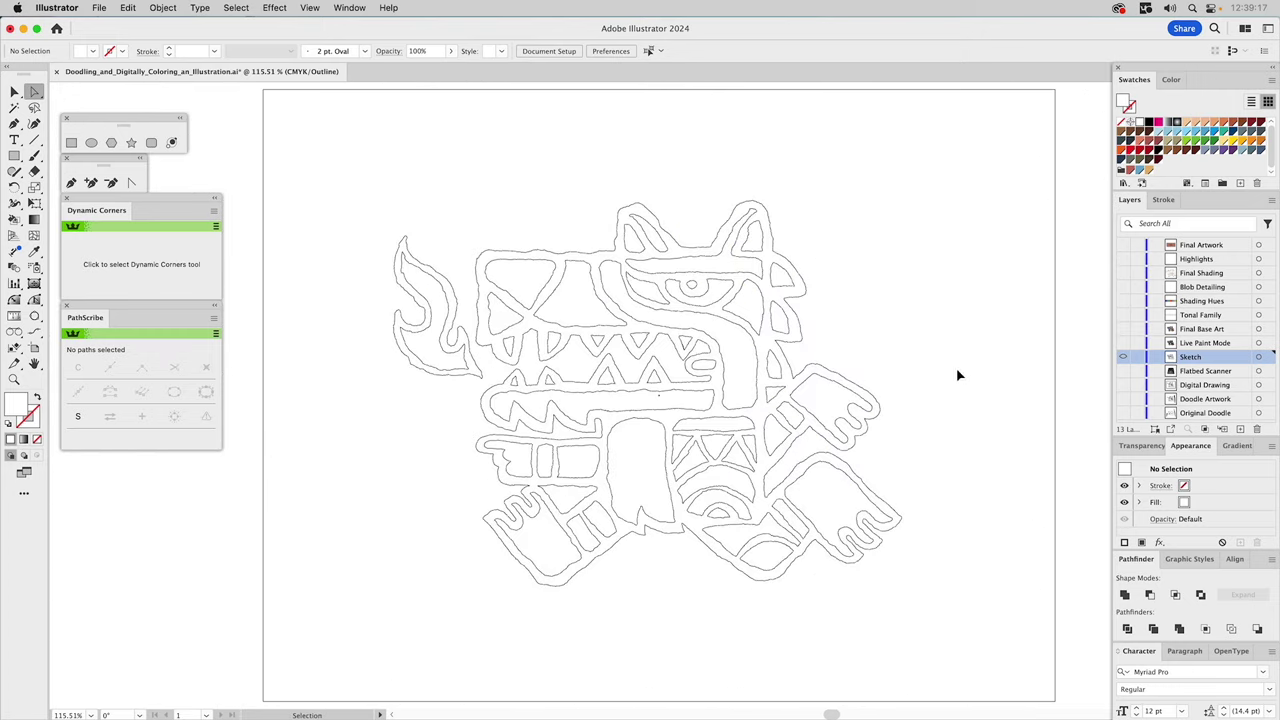
# Return to Preview view, and select the black base silhouette and the white brow shape in turn to inspect them as separate objects
pyautogui.press('super+y')
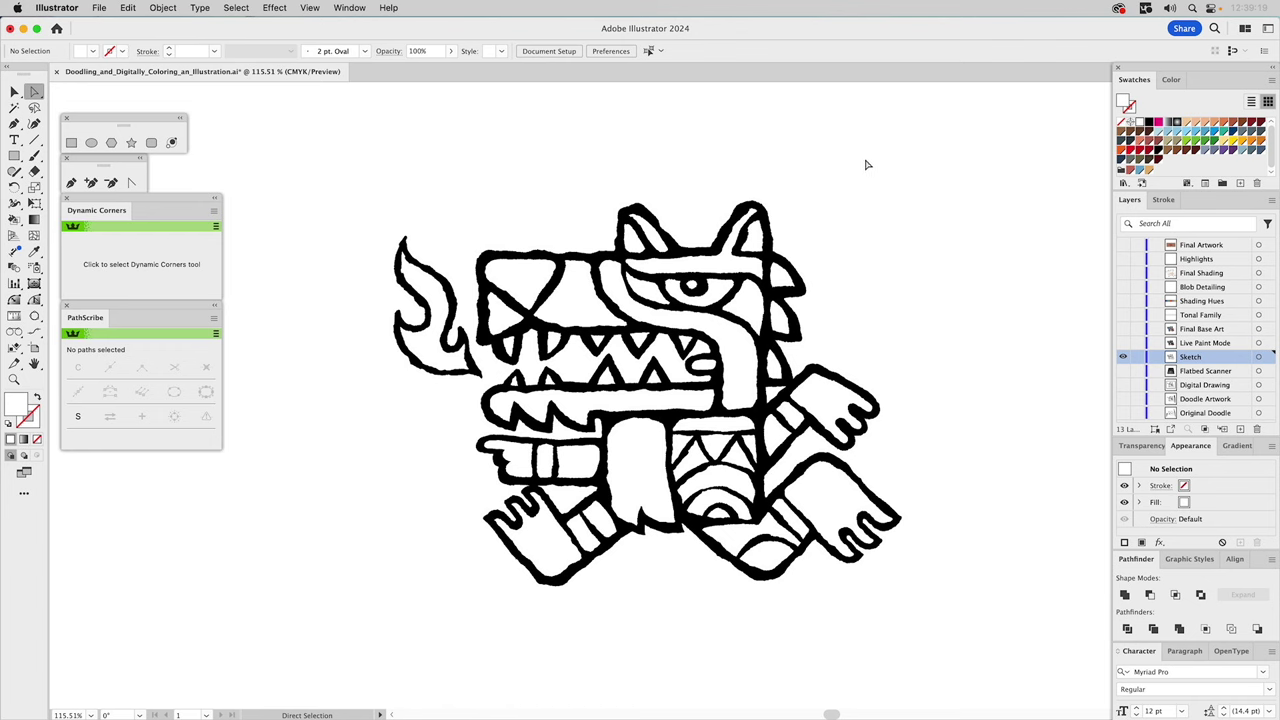
pyautogui.press('v')
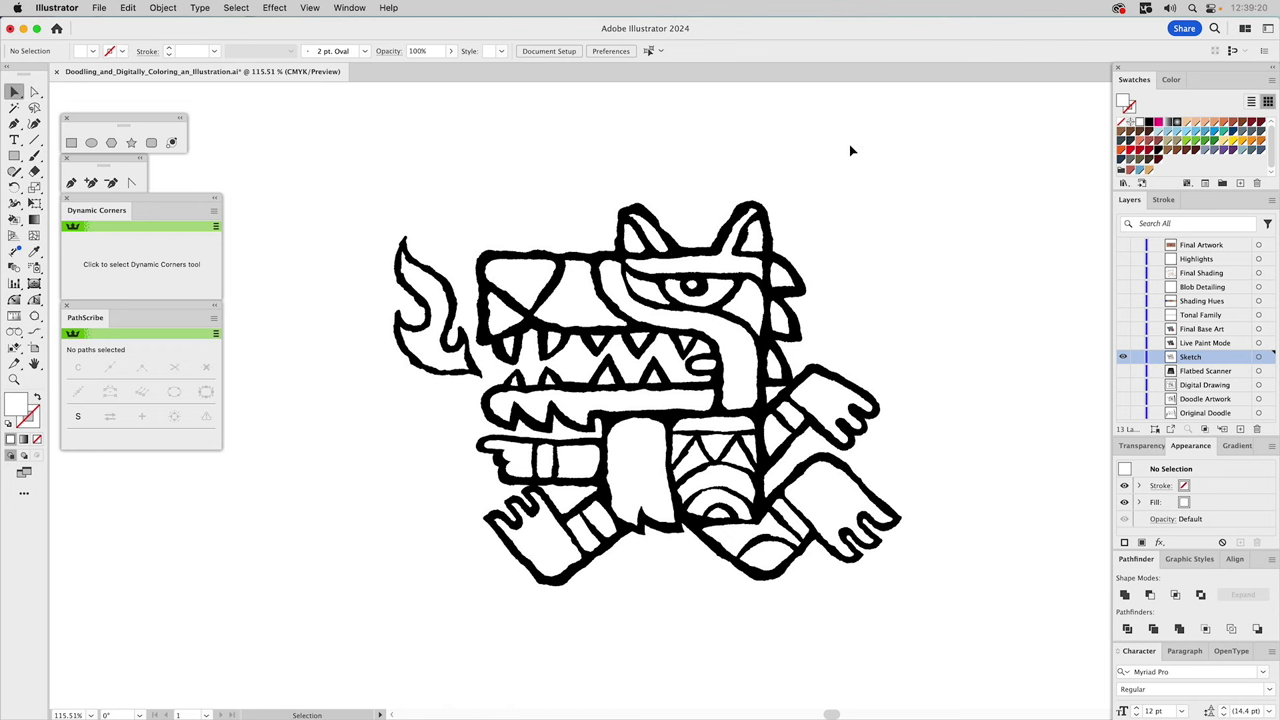
pyautogui.click(741, 211)
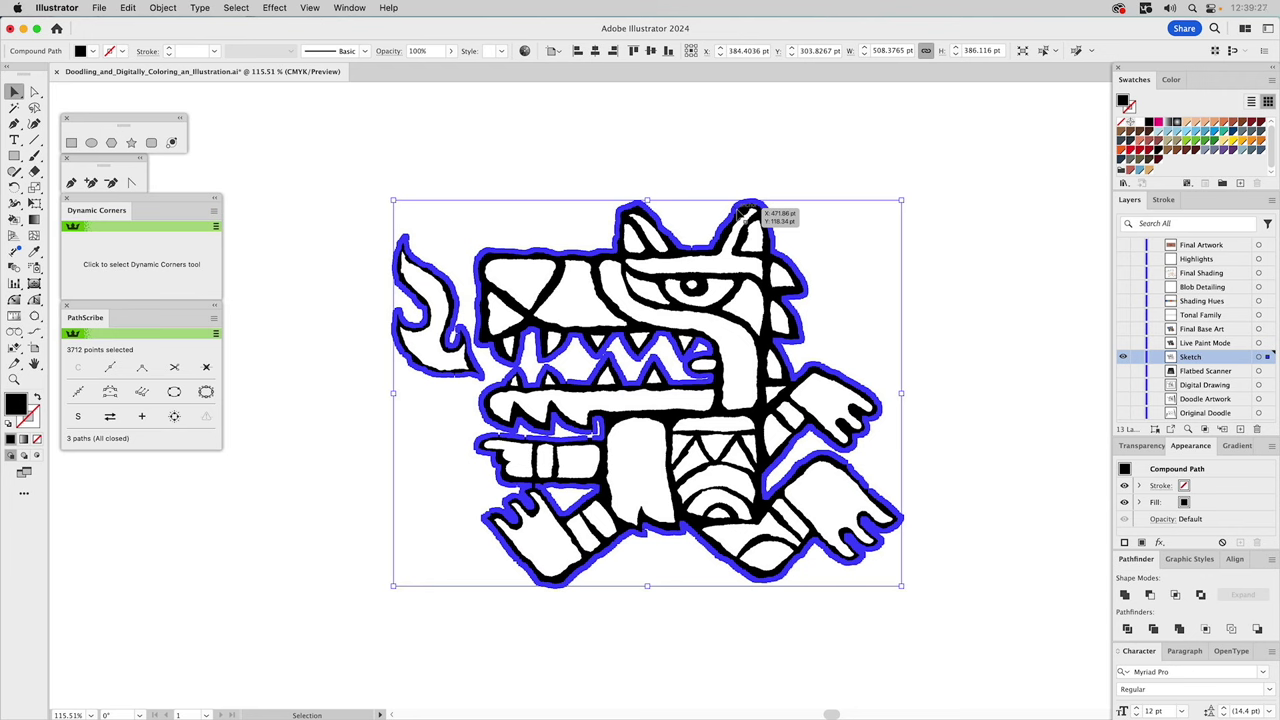
pyautogui.click(724, 263)
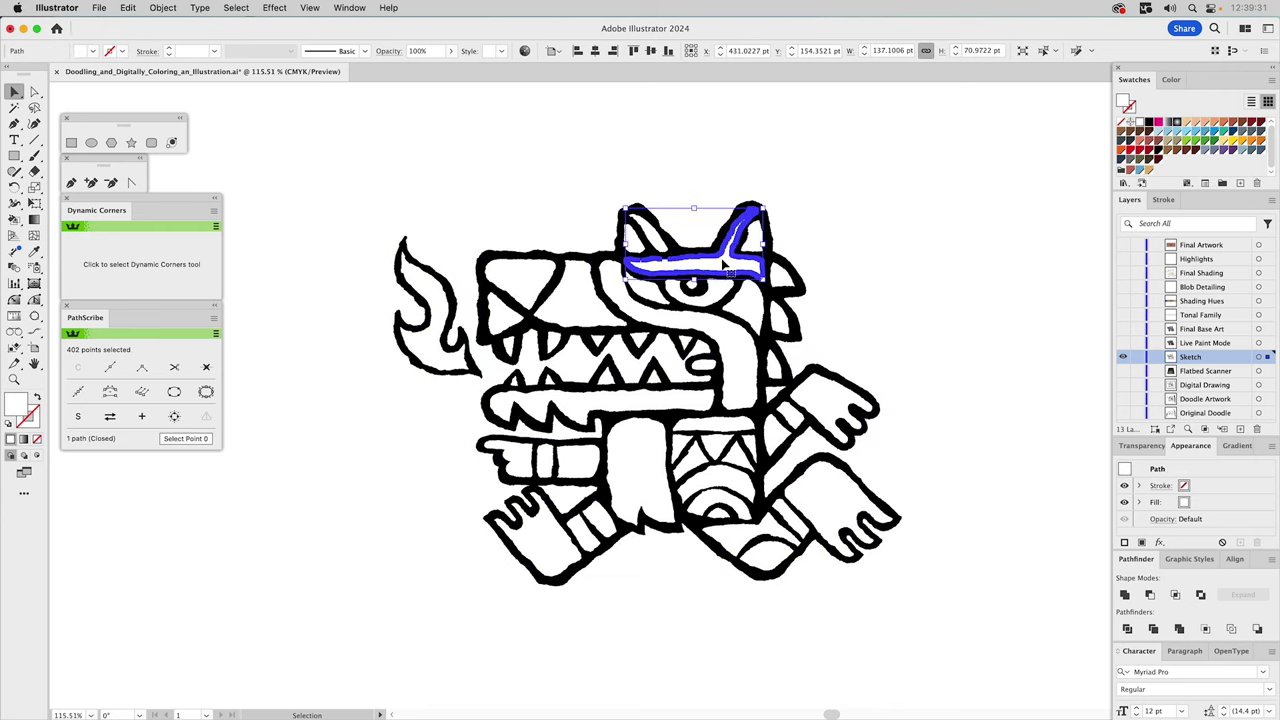
pyautogui.click(878, 197)
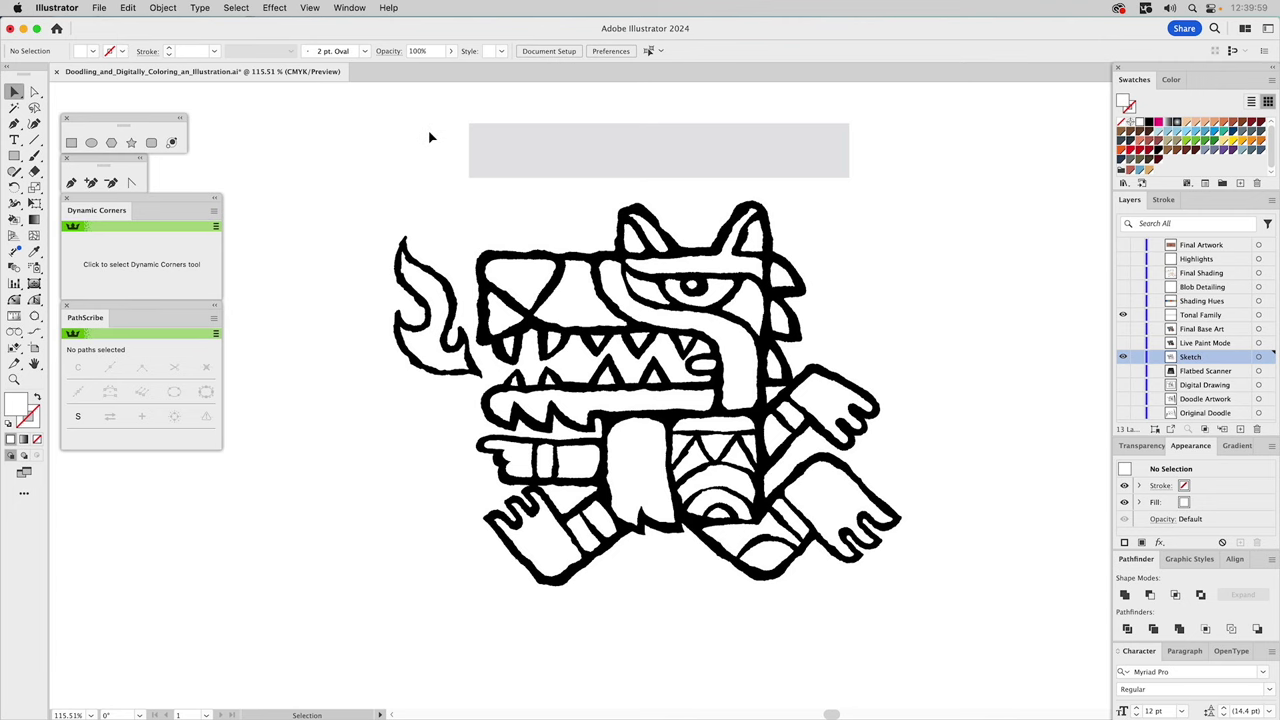
# Fill the first three grey squares of the Tonal Family palette strip with dark blue, purple and bright green swatches
pyautogui.moveTo(424, 122); pyautogui.dragTo(867, 170)
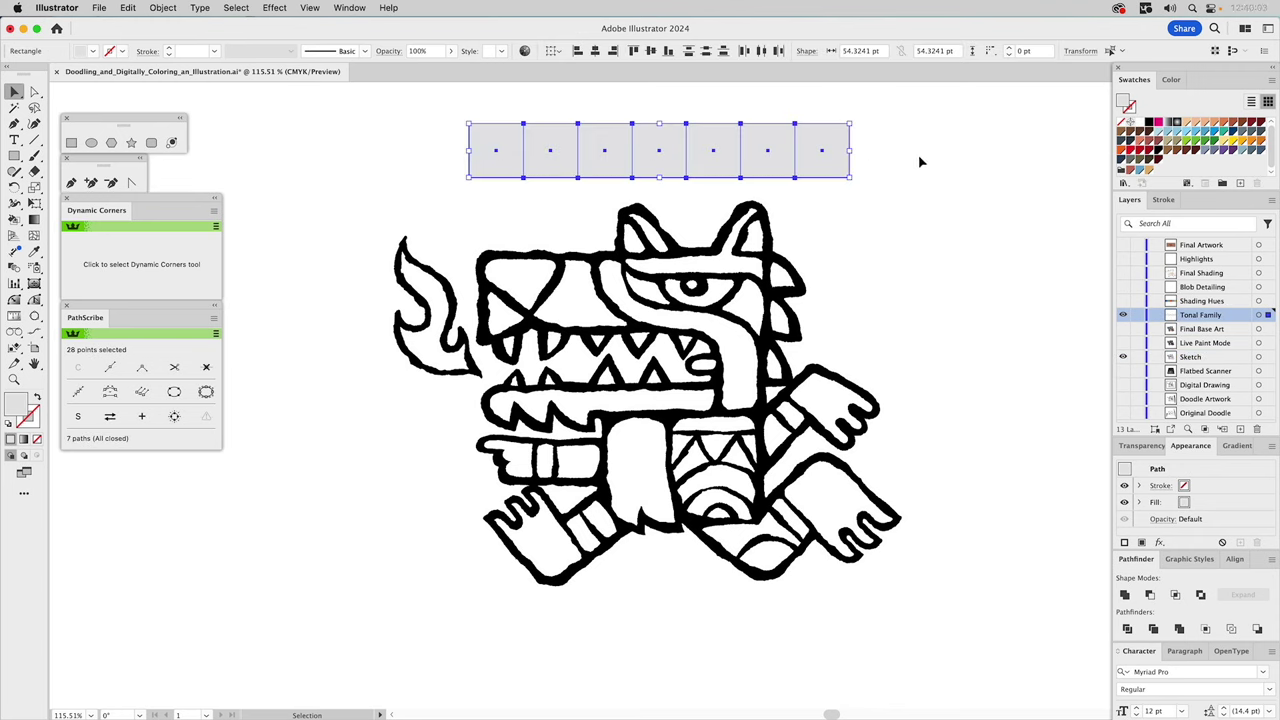
pyautogui.click(918, 162)
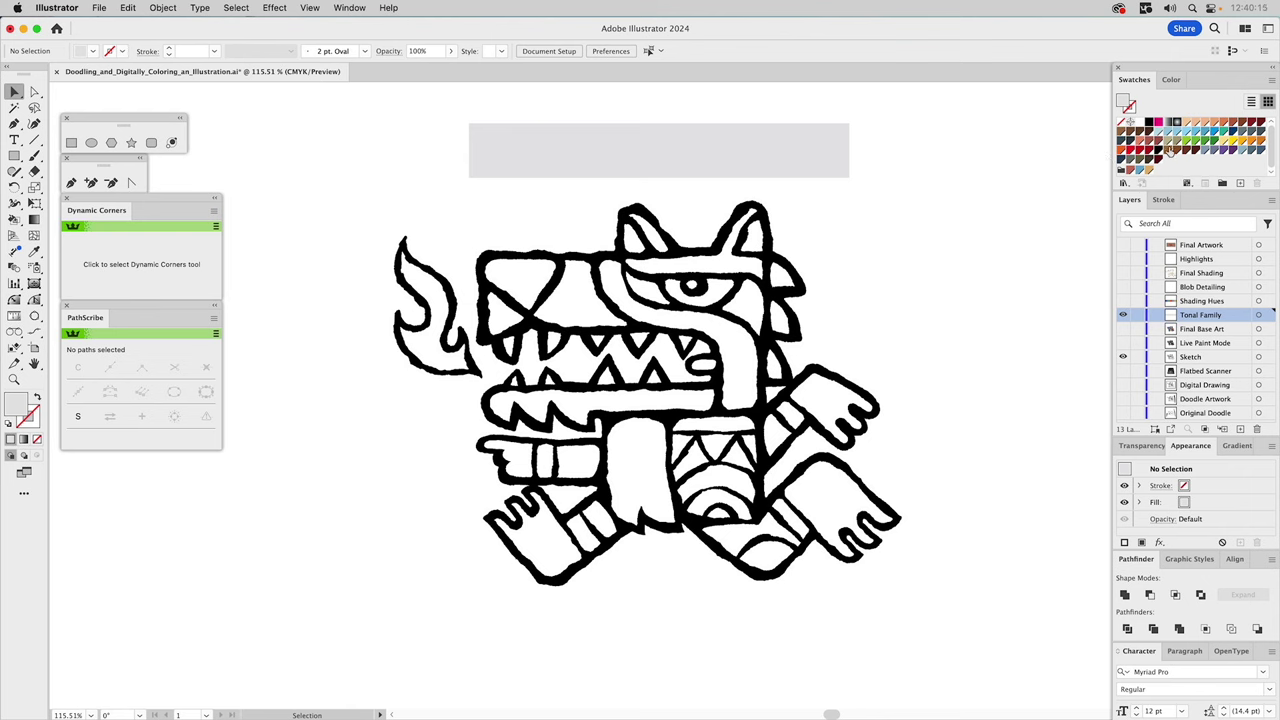
pyautogui.click(502, 153)
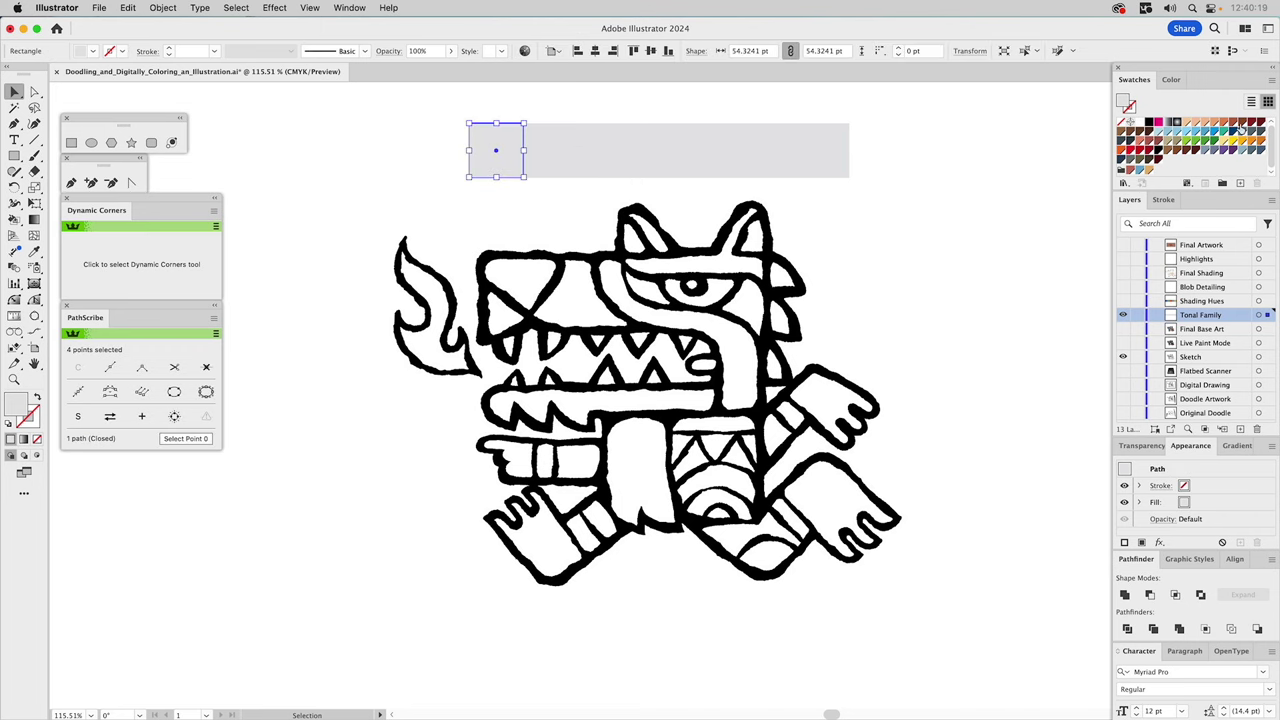
pyautogui.click(1234, 136)
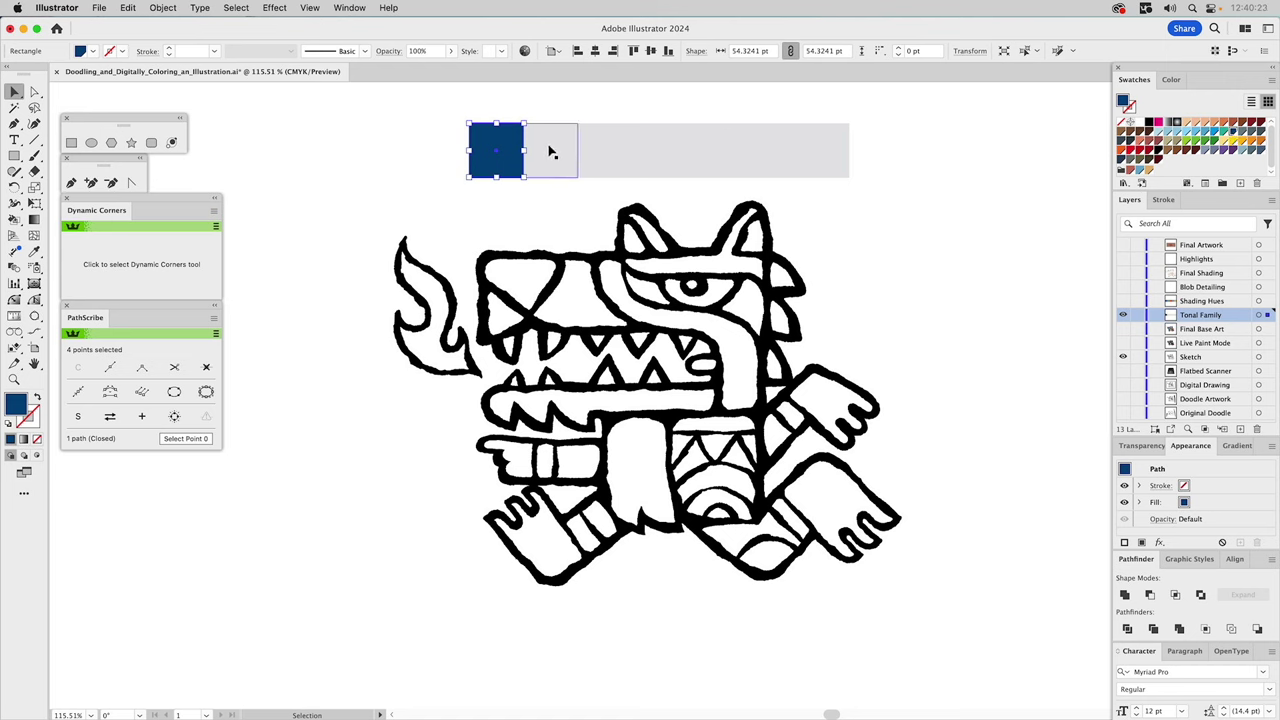
pyautogui.click(551, 152)
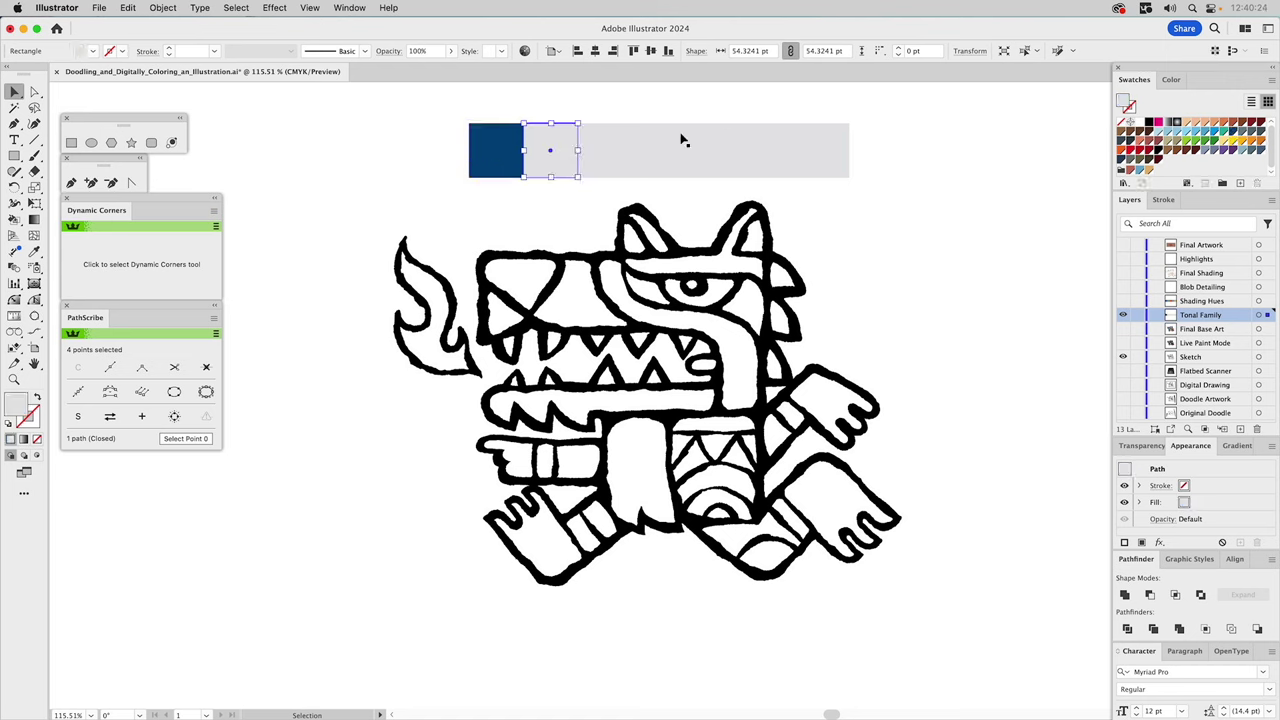
pyautogui.click(1222, 150)
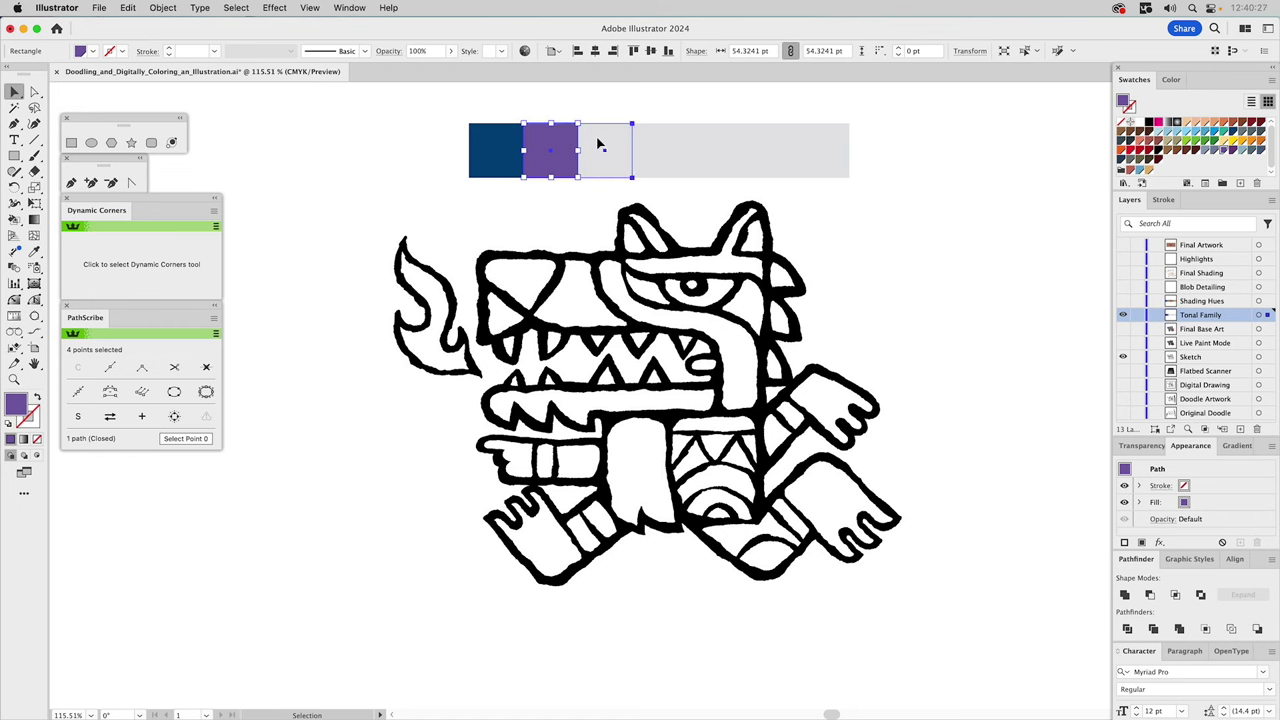
pyautogui.click(598, 144)
pyautogui.click(1199, 145)
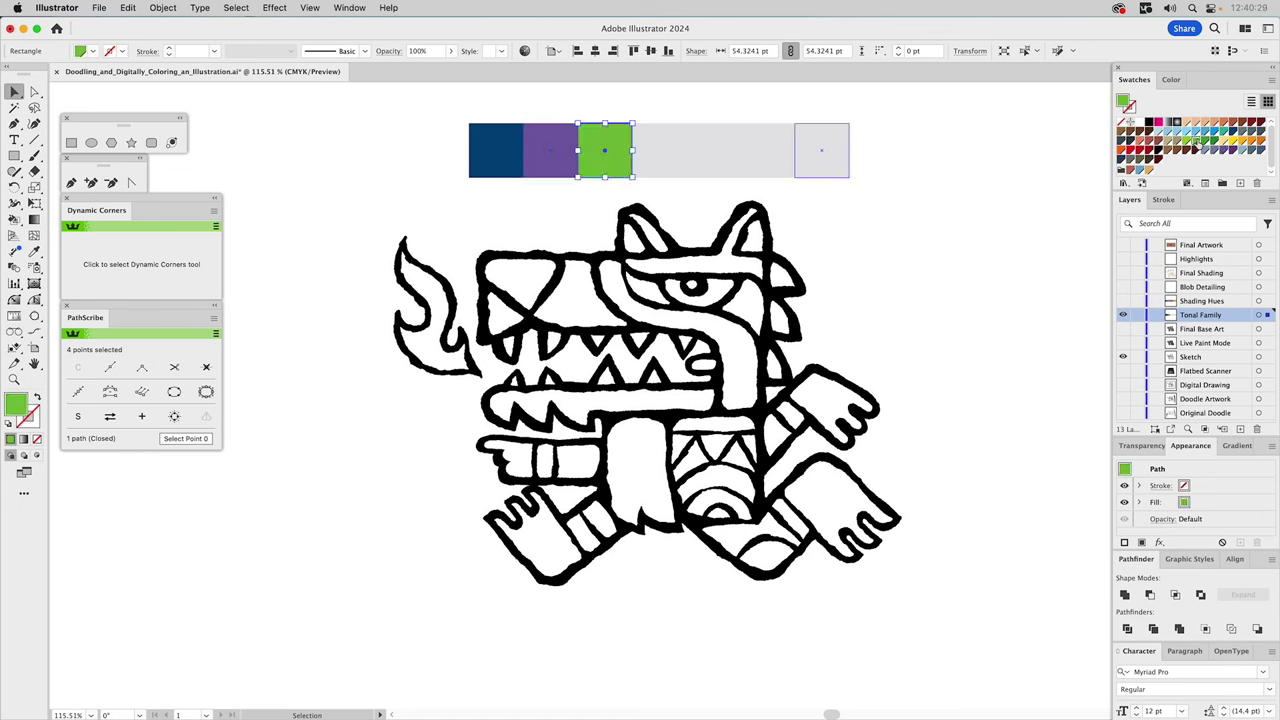
# Fill the remaining four palette squares with orange, red, light blue and golden yellow swatches, and clear the selection
pyautogui.click(676, 148)
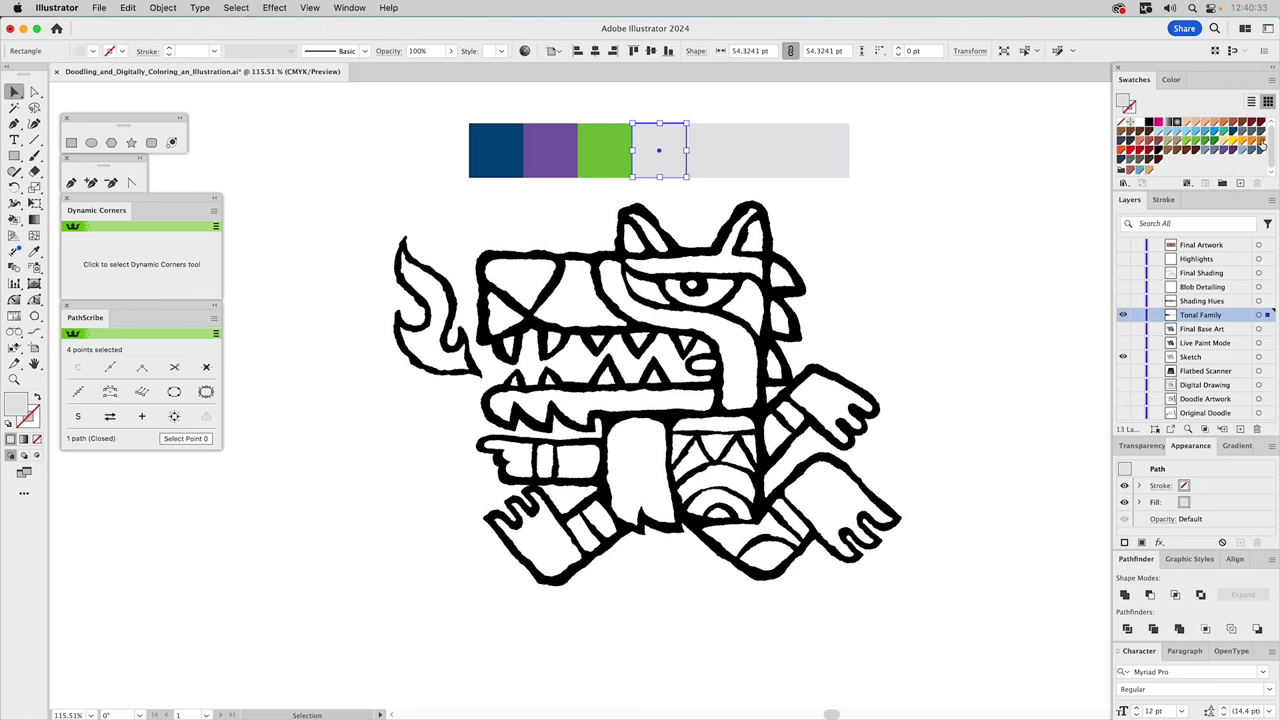
pyautogui.click(1140, 131)
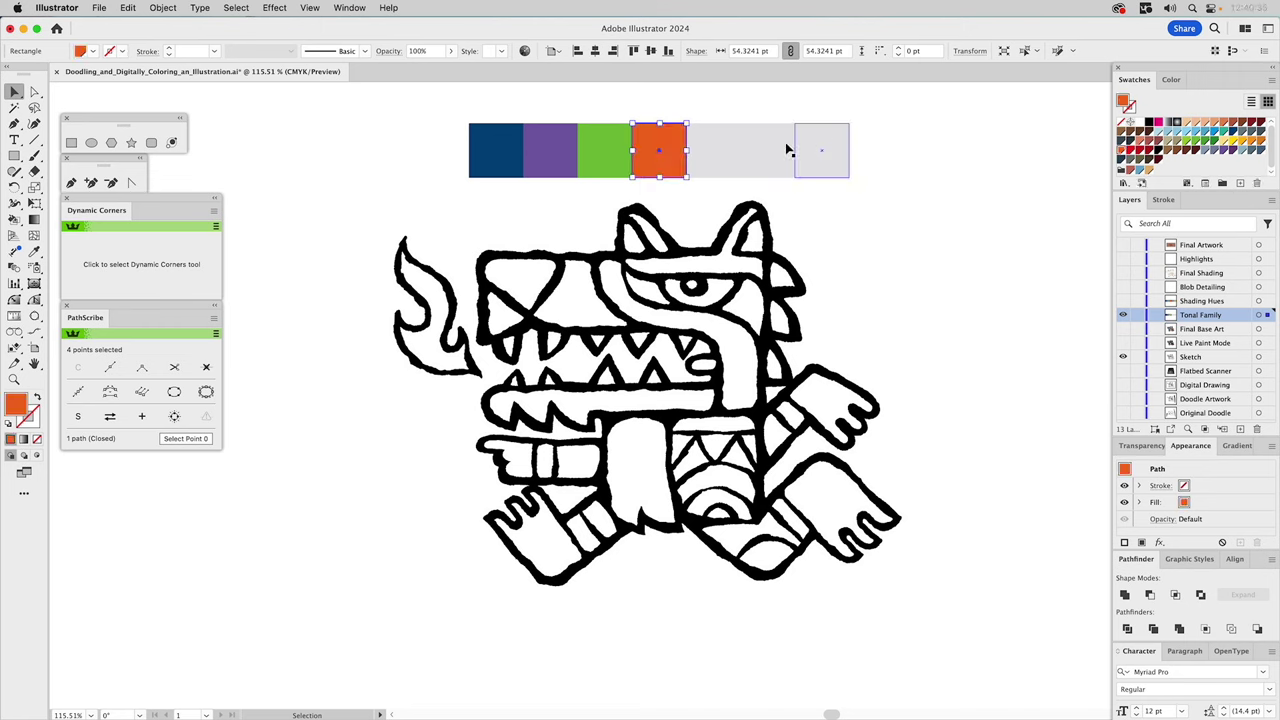
pyautogui.click(715, 150)
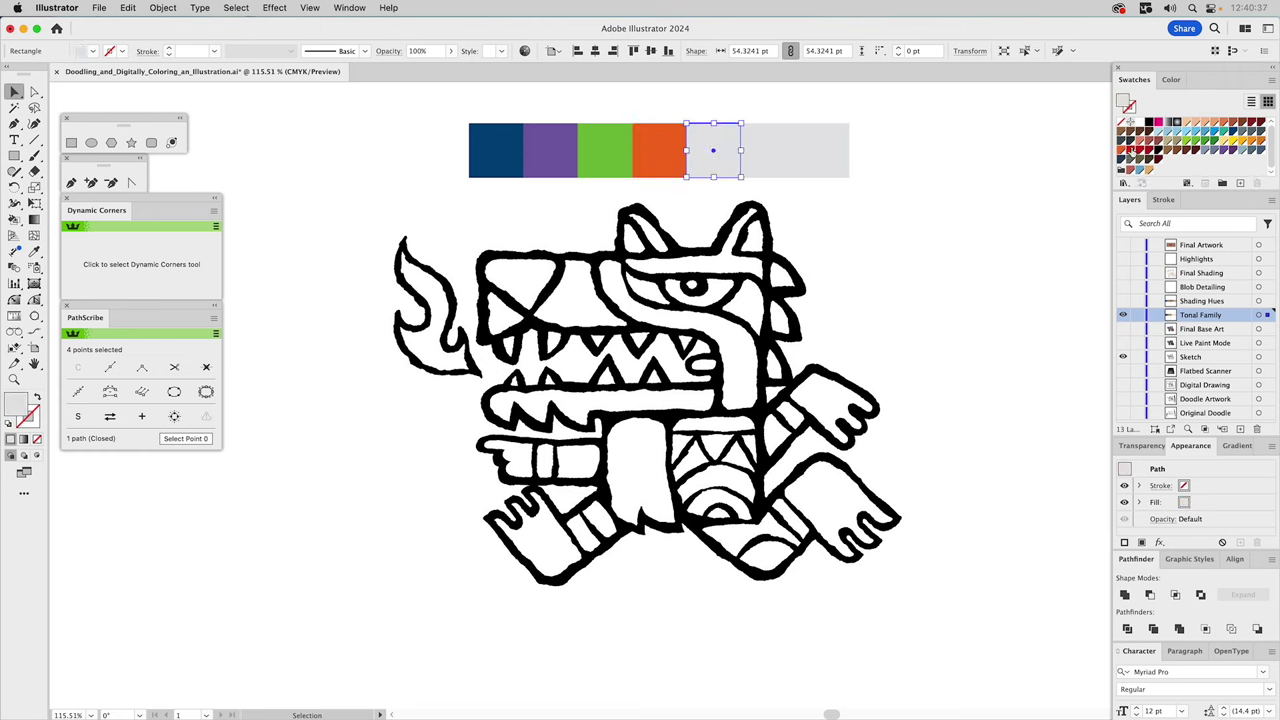
pyautogui.click(1133, 151)
pyautogui.click(760, 151)
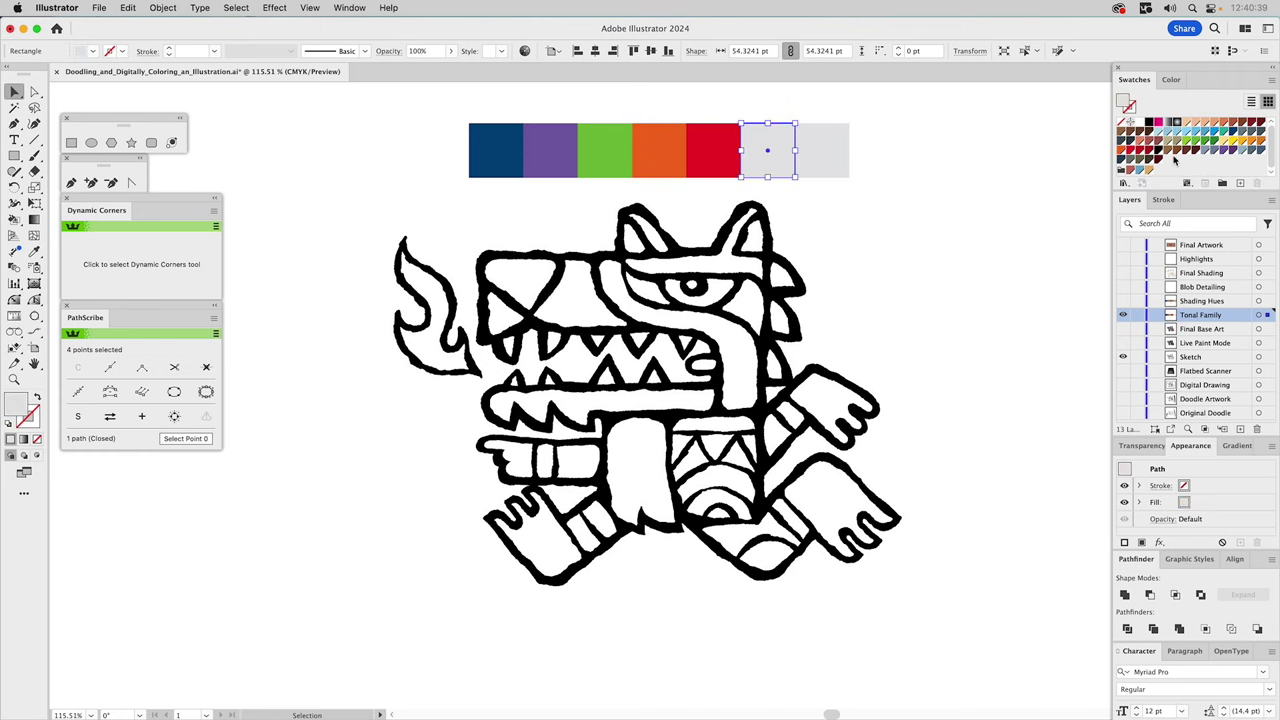
pyautogui.click(1213, 136)
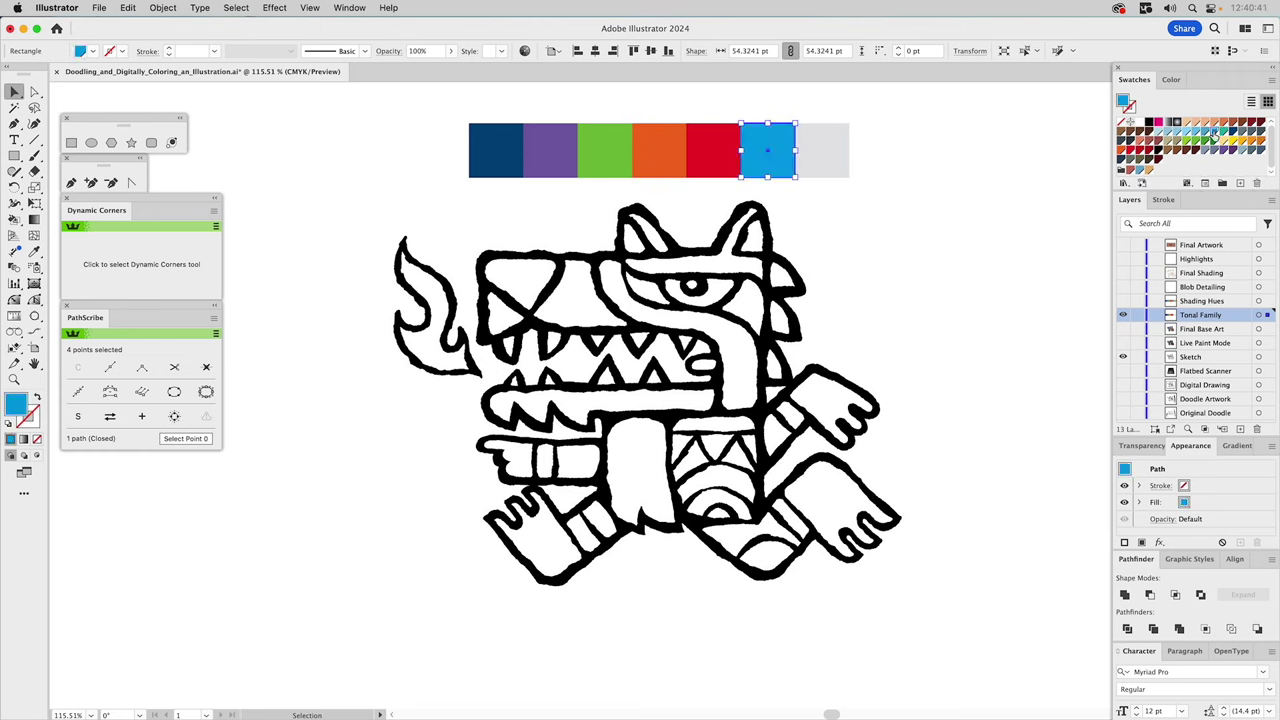
pyautogui.click(830, 155)
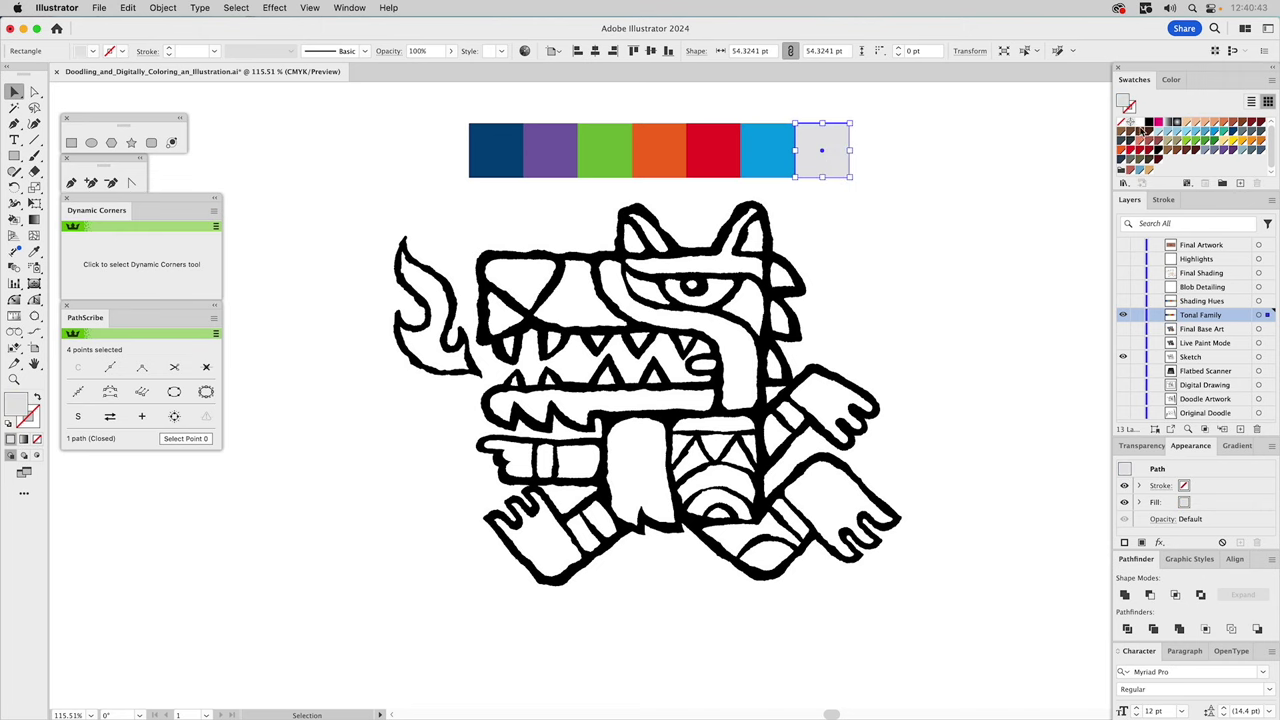
pyautogui.click(1243, 145)
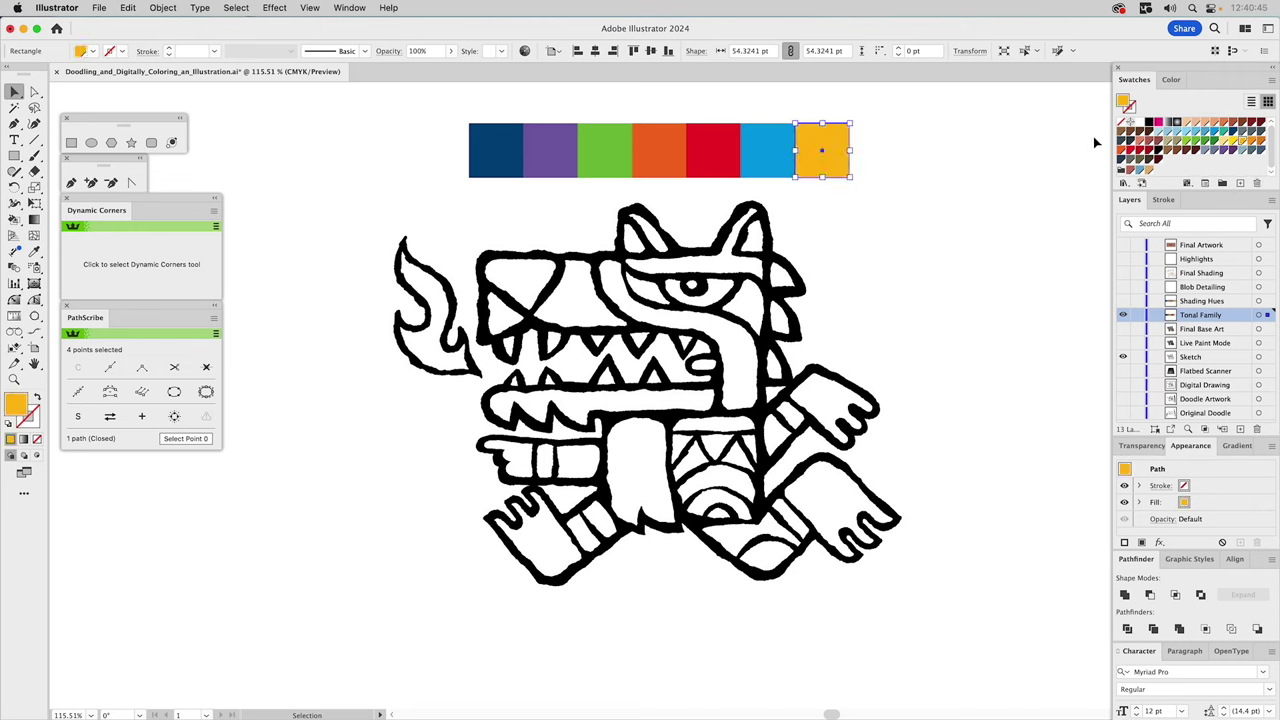
pyautogui.click(975, 136)
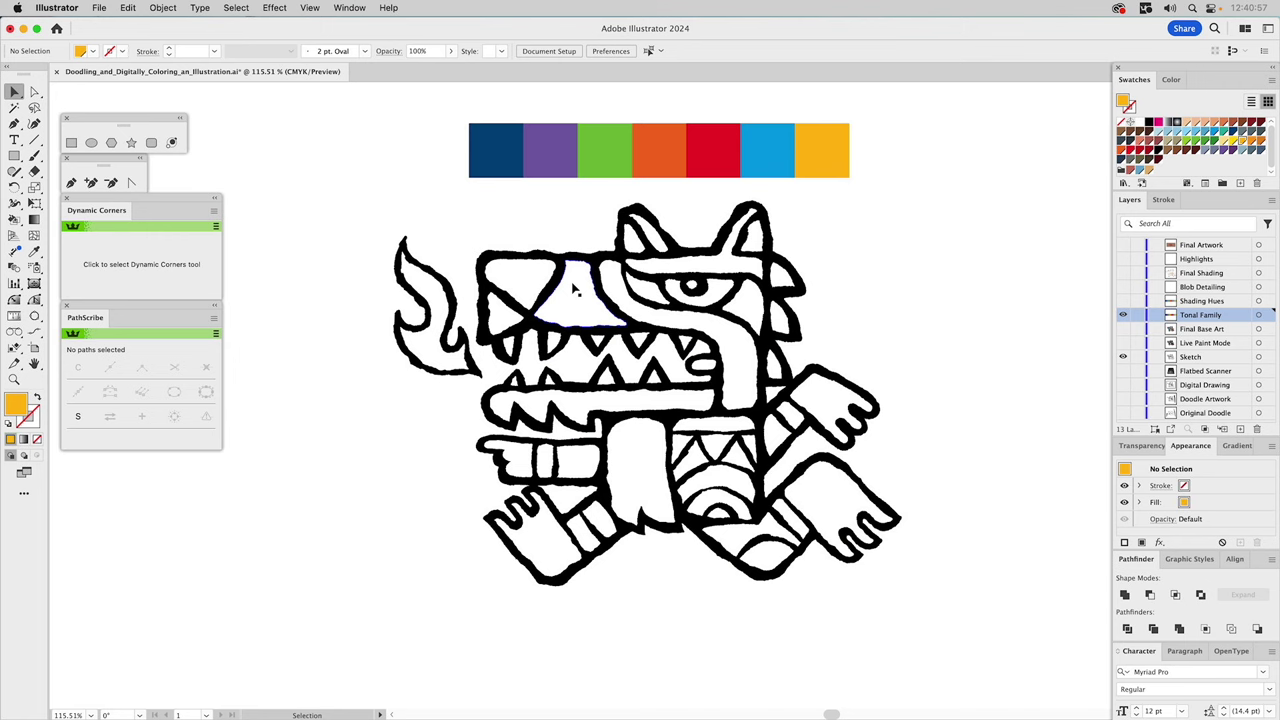
# Fill the large rear foot, back-arm band, waistband, small half-circle, pointing arm's sleeve, mouth oval and rear inner ear with red sampled from the palette
pyautogui.click(822, 518)
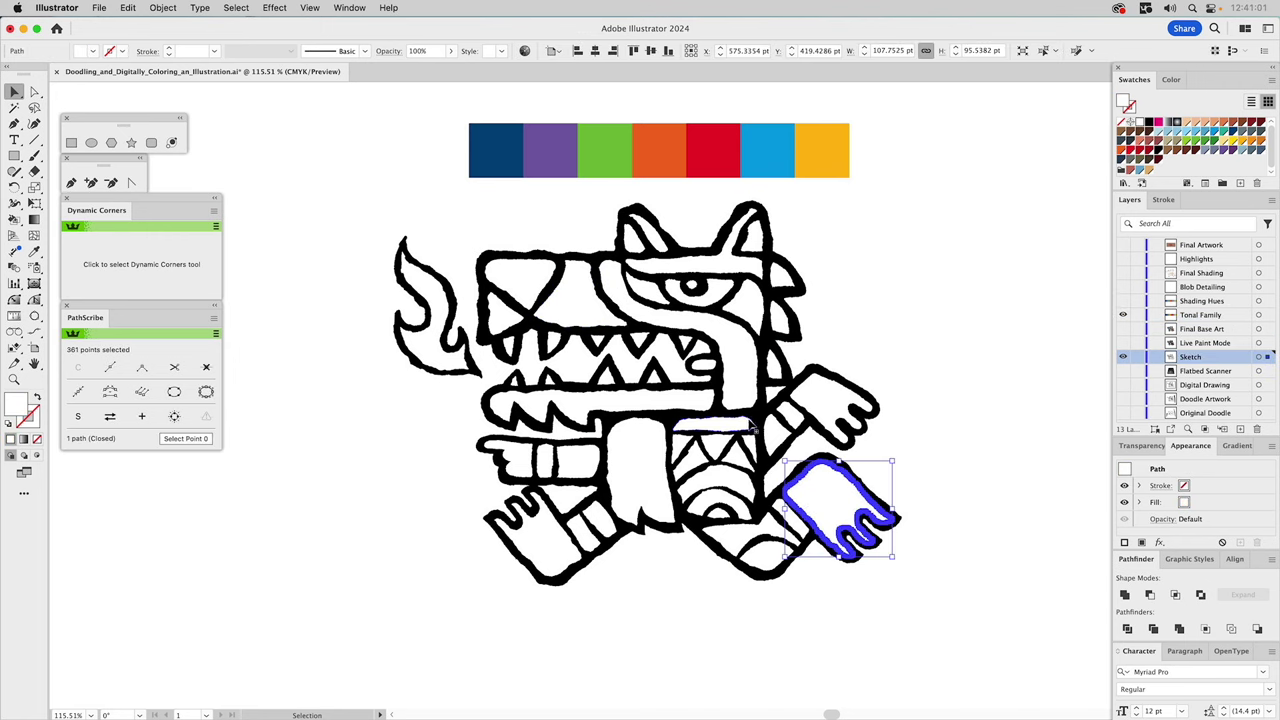
pyautogui.keyDown('shift'); pyautogui.click(788, 418); pyautogui.keyUp('shift')
pyautogui.keyDown('shift'); pyautogui.click(791, 419); pyautogui.keyUp('shift')
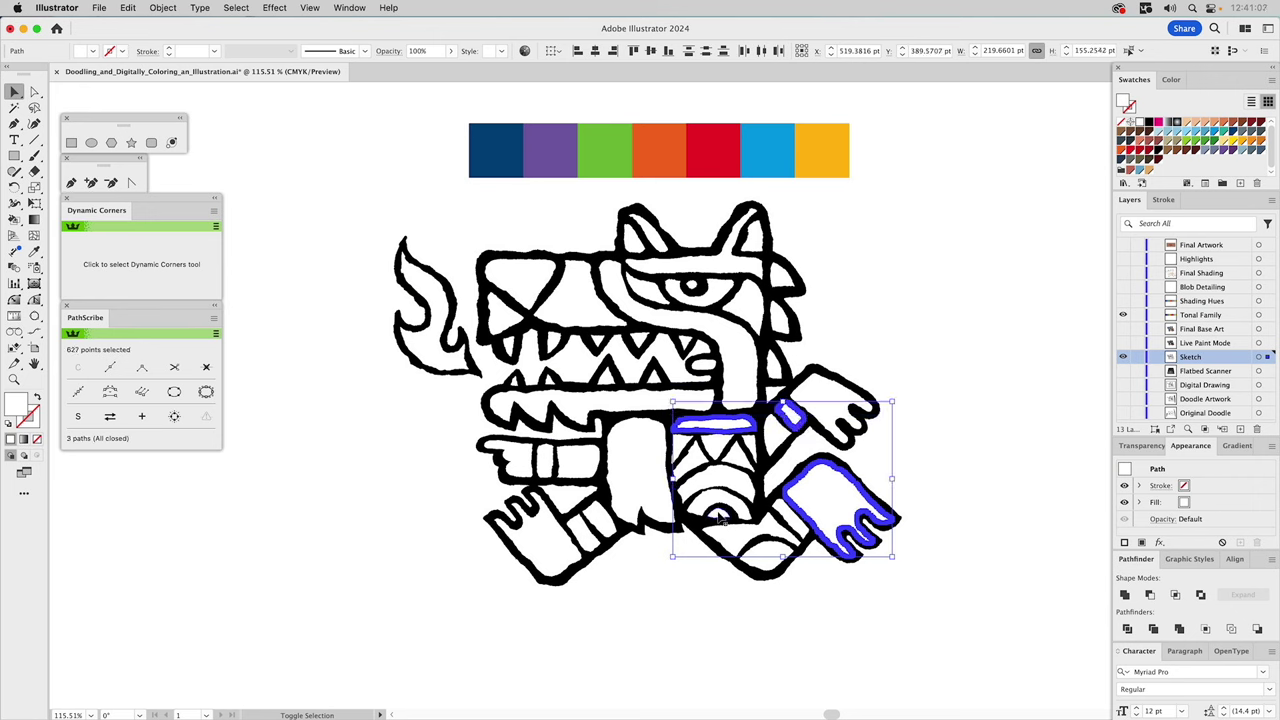
pyautogui.keyDown('shift'); pyautogui.click(719, 514); pyautogui.keyUp('shift')
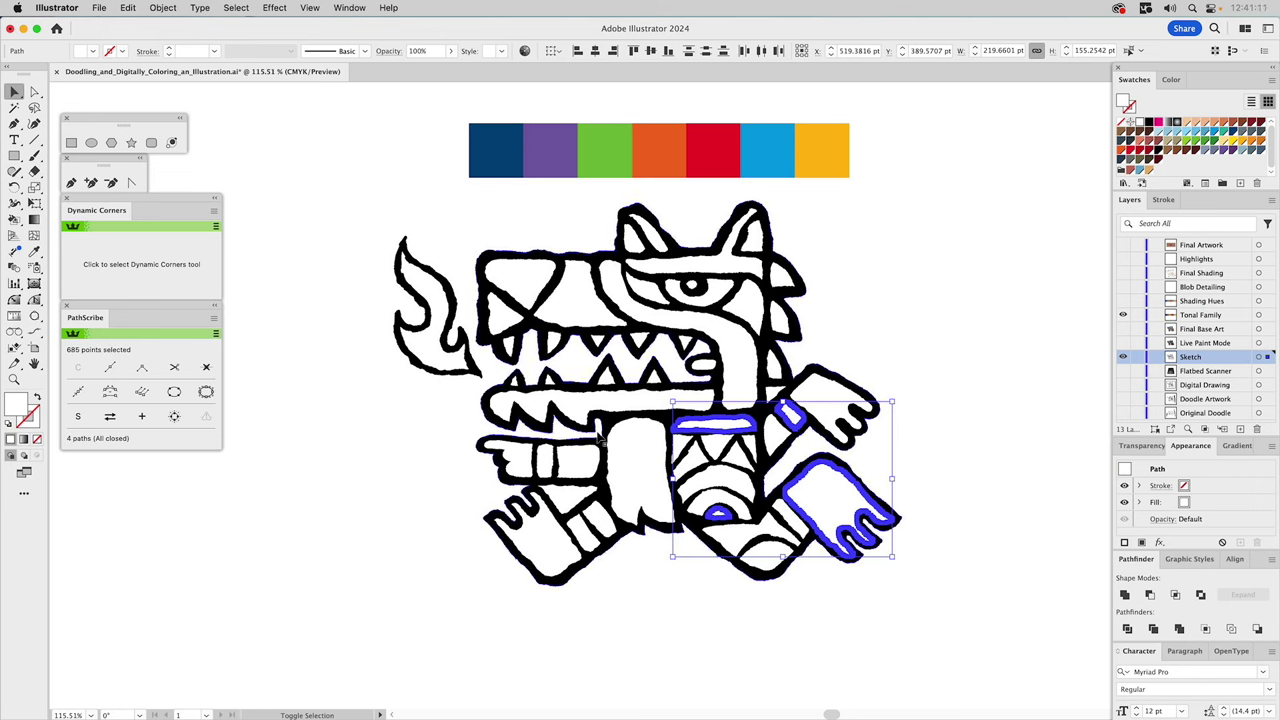
pyautogui.keyDown('shift'); pyautogui.click(583, 460); pyautogui.keyUp('shift')
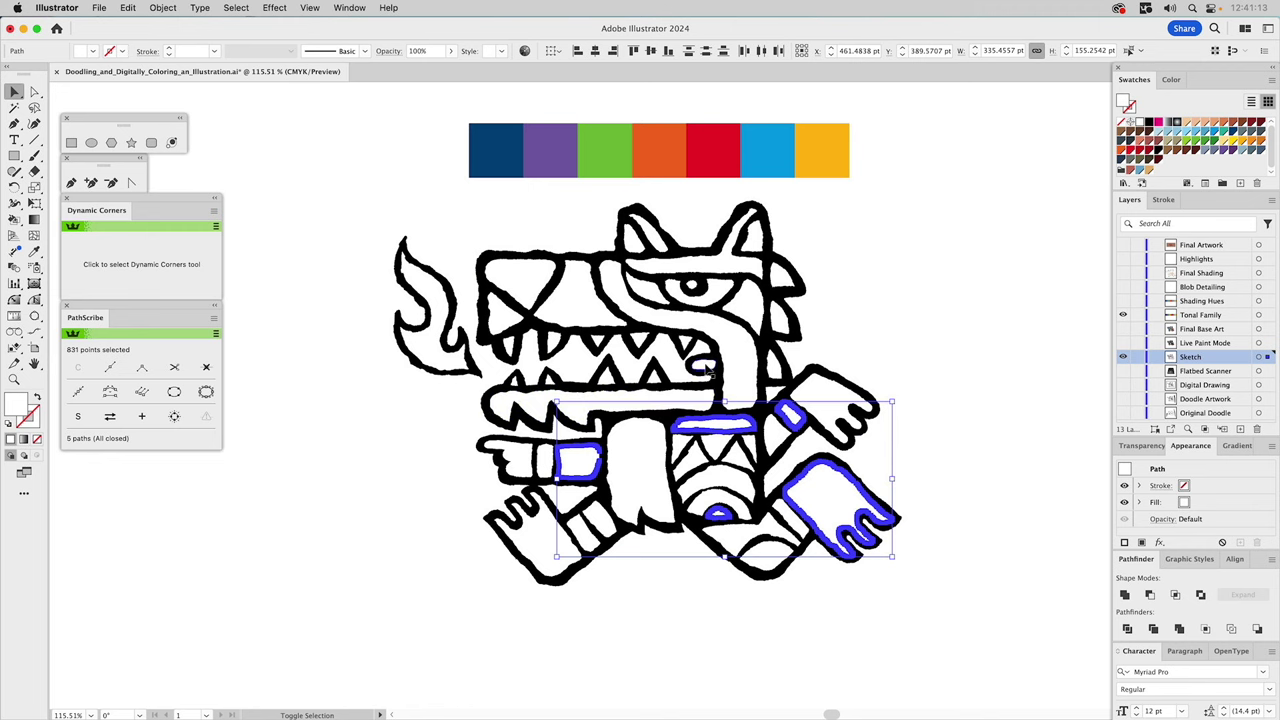
pyautogui.keyDown('shift'); pyautogui.click(705, 370); pyautogui.keyUp('shift')
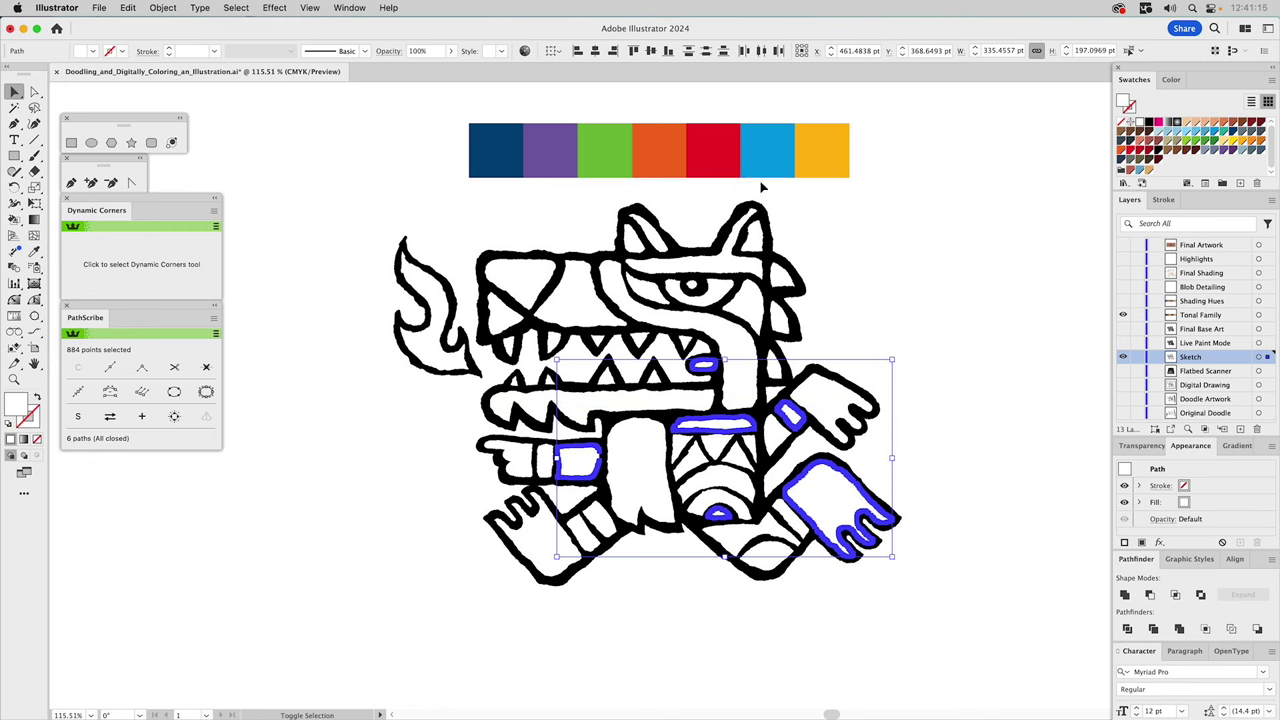
pyautogui.keyDown('shift'); pyautogui.click(752, 237); pyautogui.keyUp('shift')
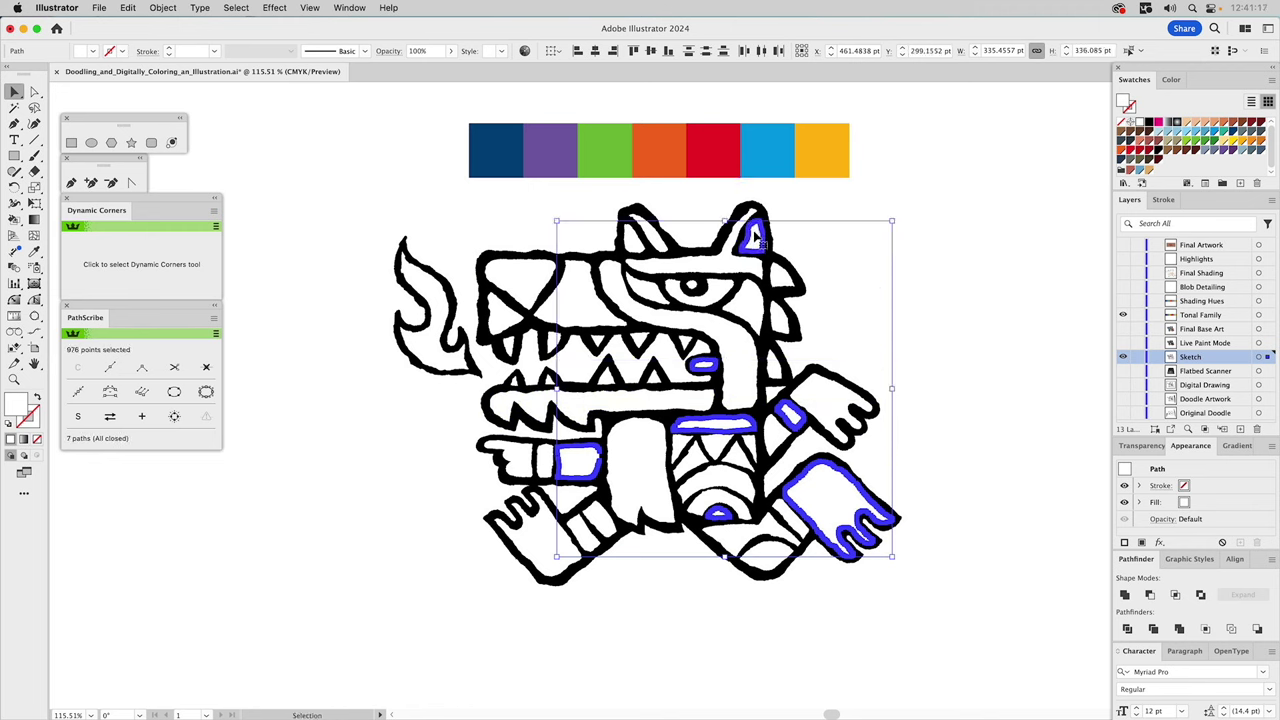
pyautogui.press('i')
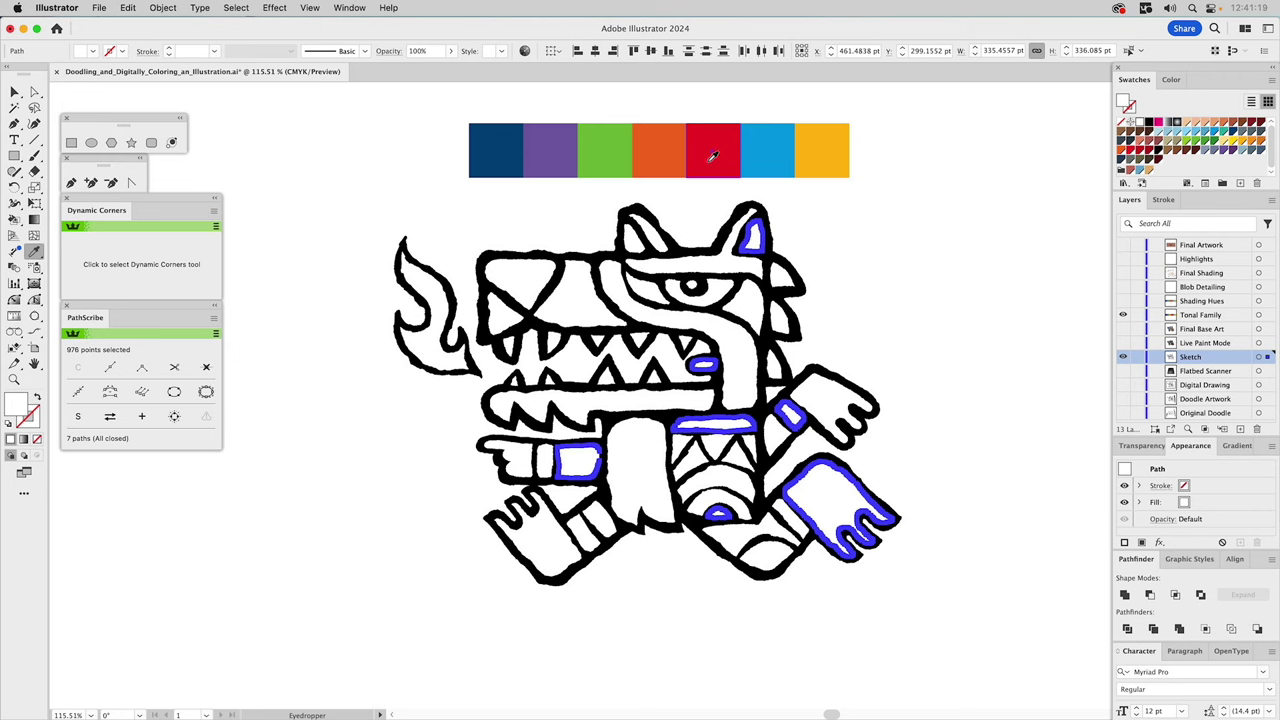
pyautogui.click(713, 156)
pyautogui.press('v')
pyautogui.click(851, 237)
pyautogui.press('i')
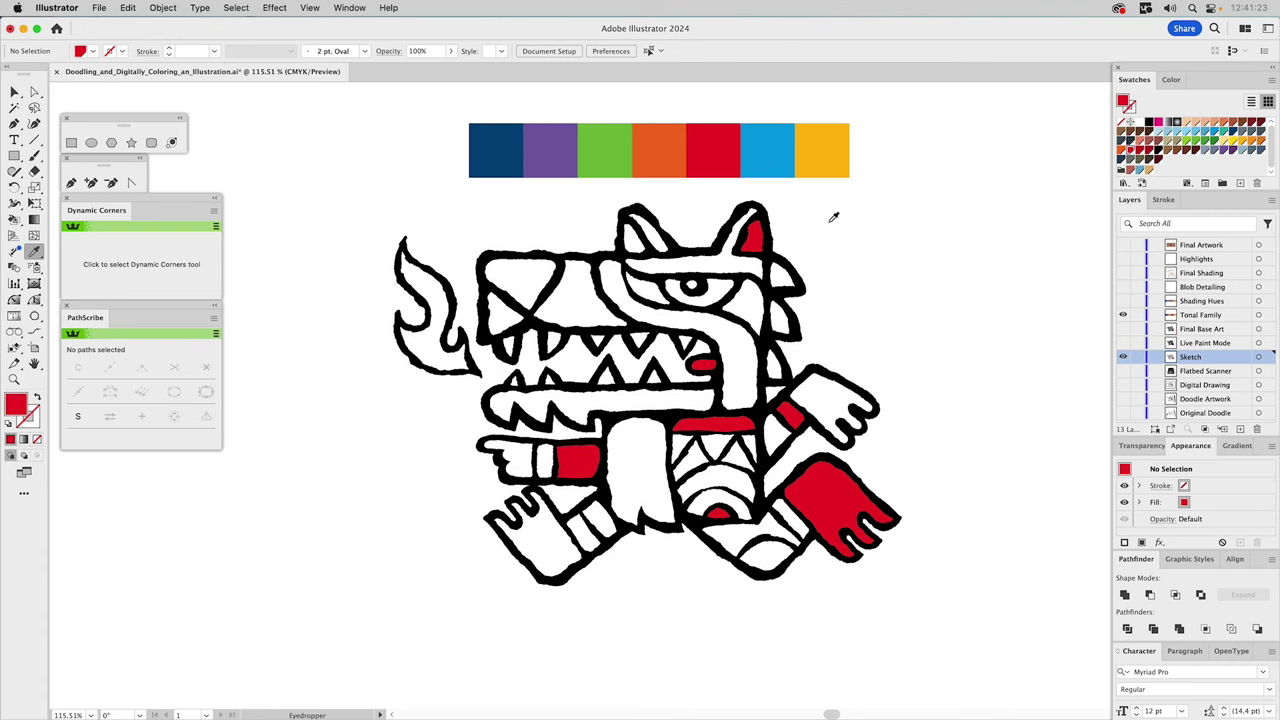
pyautogui.click(15, 379)
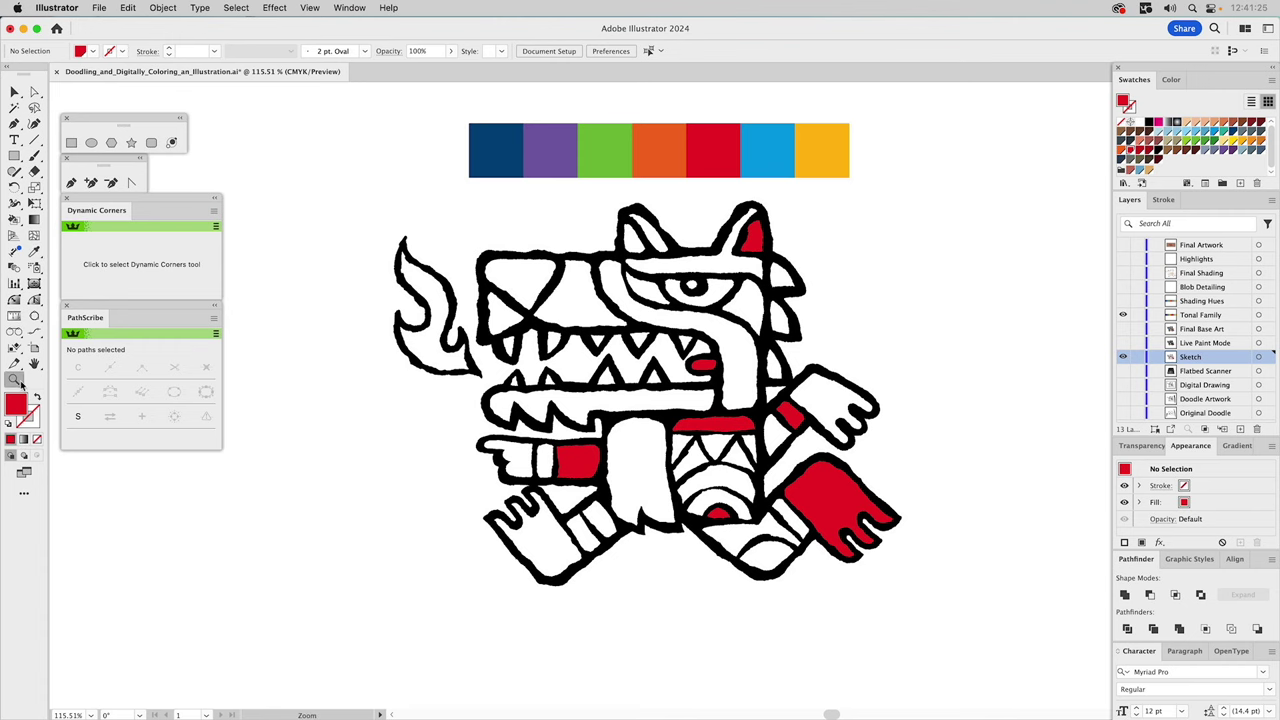
# Activate the Blob Brush with Keep Selected on, Merge Only with Selection off and a 2 pt size, near the wolf's torso
pyautogui.moveTo(549, 418)
pyautogui.mouseDown()
pyautogui.moveTo(793, 611)
pyautogui.moveTo(855, 623)
pyautogui.mouseUp()
pyautogui.moveTo(563, 474); pyautogui.dragTo(685, 523)
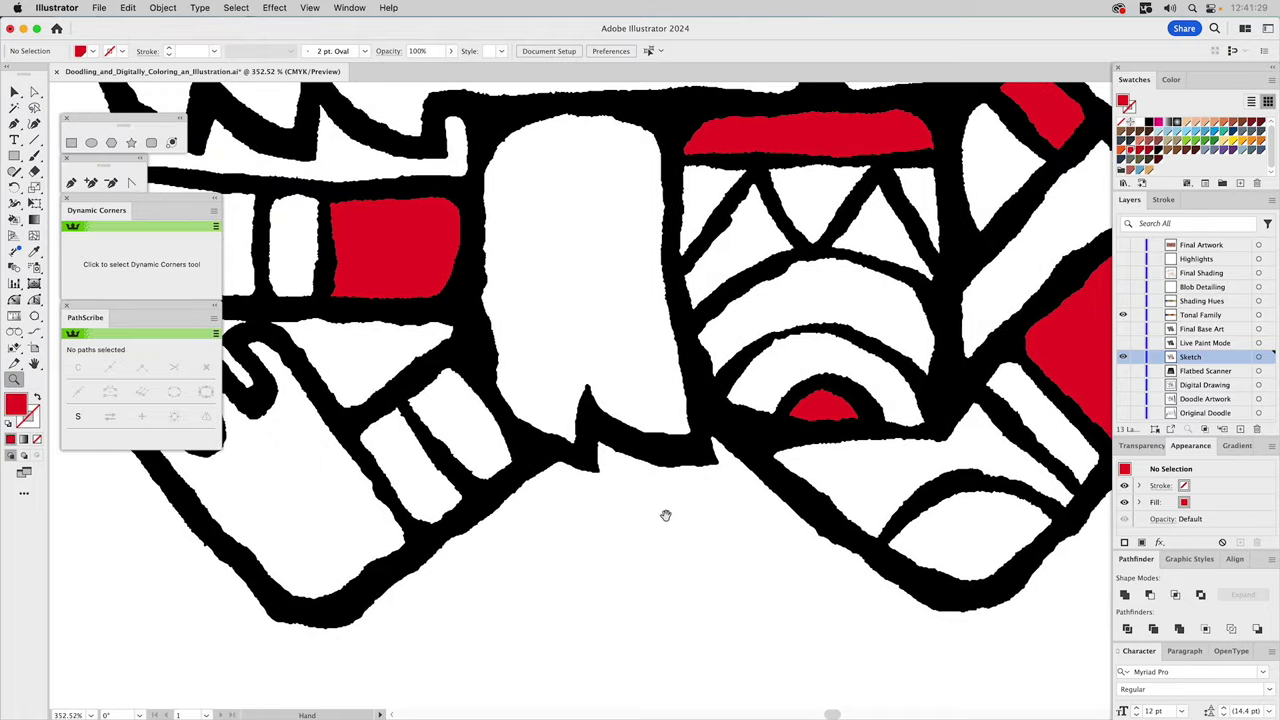
pyautogui.press('a')
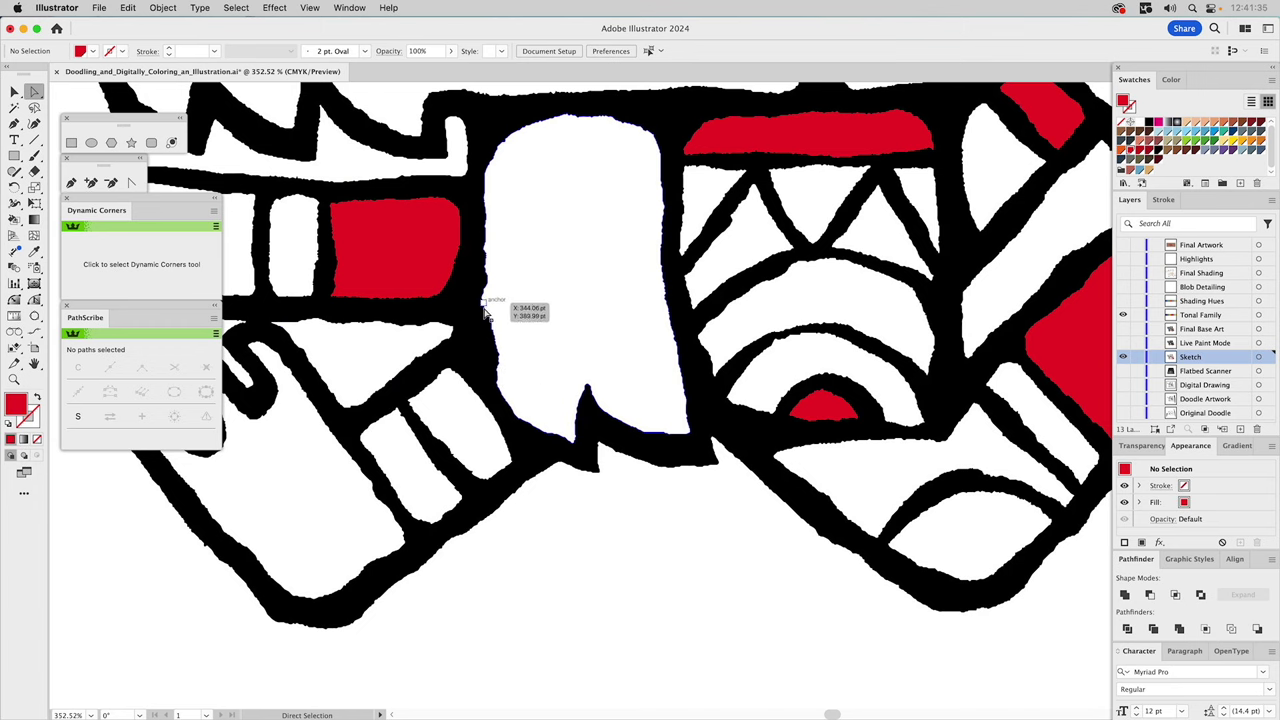
pyautogui.click(36, 157)
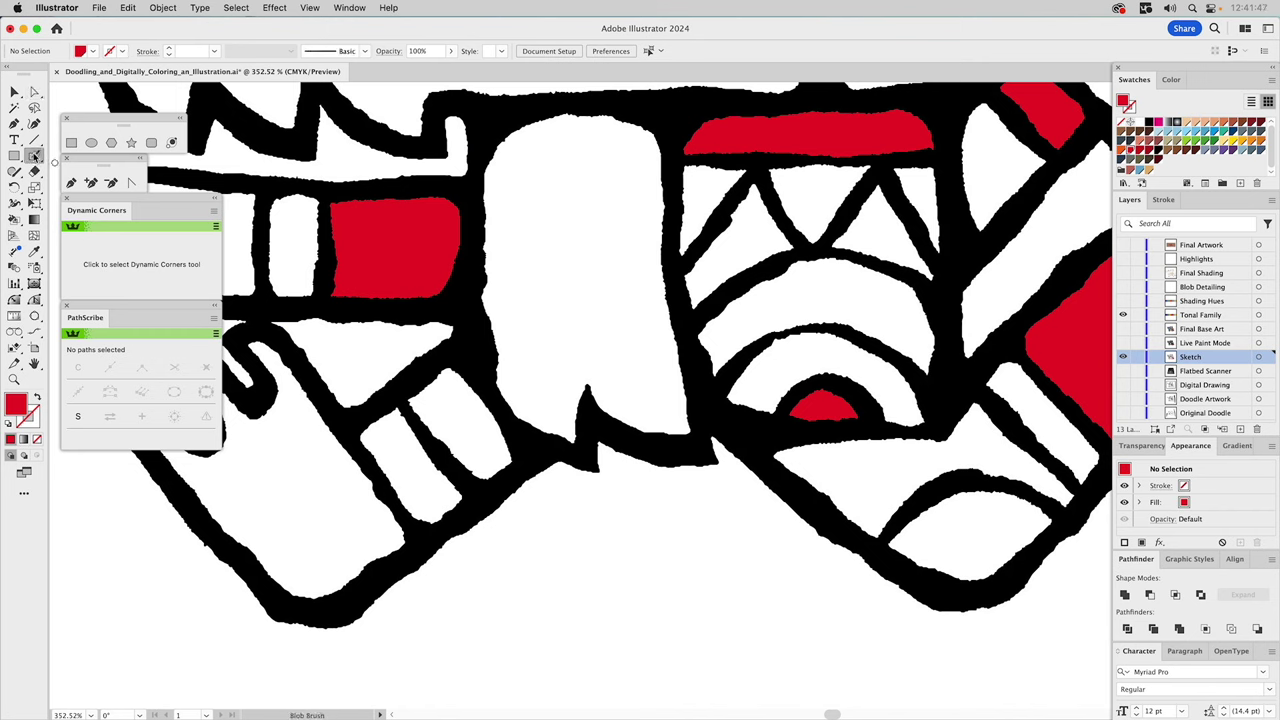
pyautogui.doubleClick(35, 157)
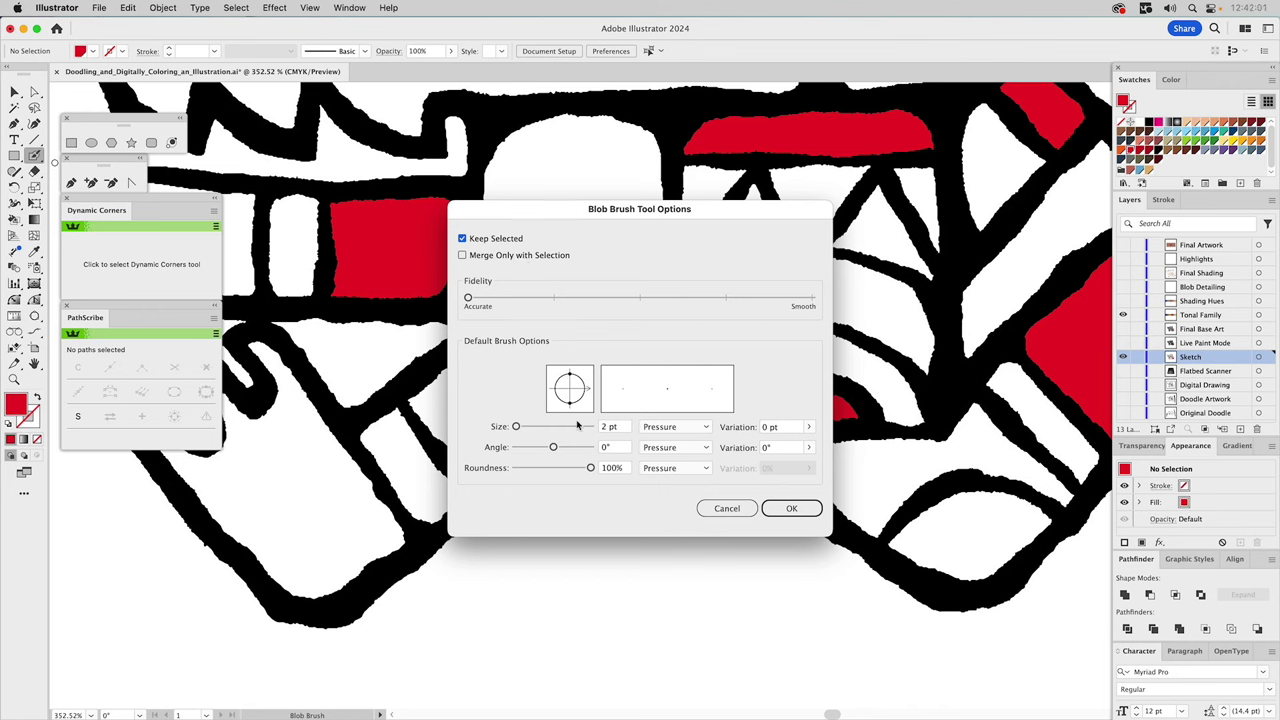
pyautogui.click(790, 509)
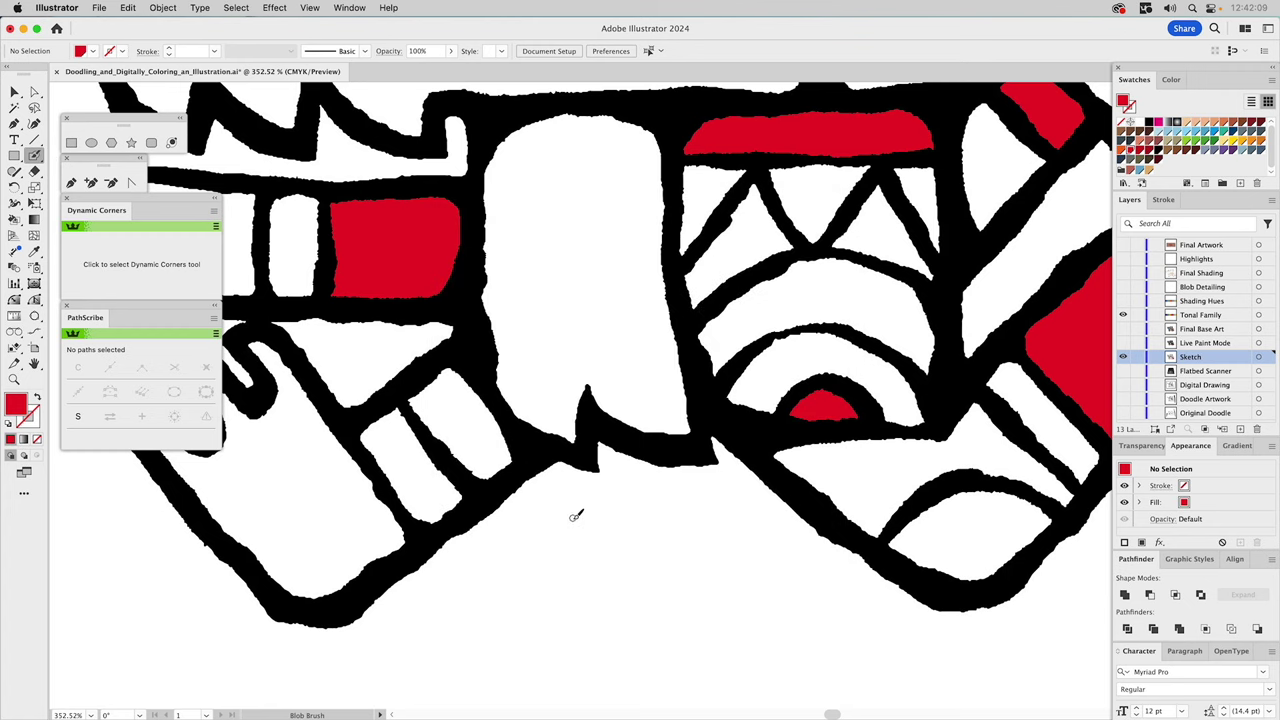
# Paint a closed red outline about 19 by 57 pt below the torso, delete its inner path to make it solid, and select it
pyautogui.moveTo(574, 517)
pyautogui.mouseDown()
pyautogui.moveTo(567, 644)
pyautogui.moveTo(585, 673)
pyautogui.moveTo(614, 640)
pyautogui.moveTo(597, 608)
pyautogui.moveTo(606, 552)
pyautogui.moveTo(574, 514)
pyautogui.mouseUp()
pyautogui.press('a')
pyautogui.click(632, 519)
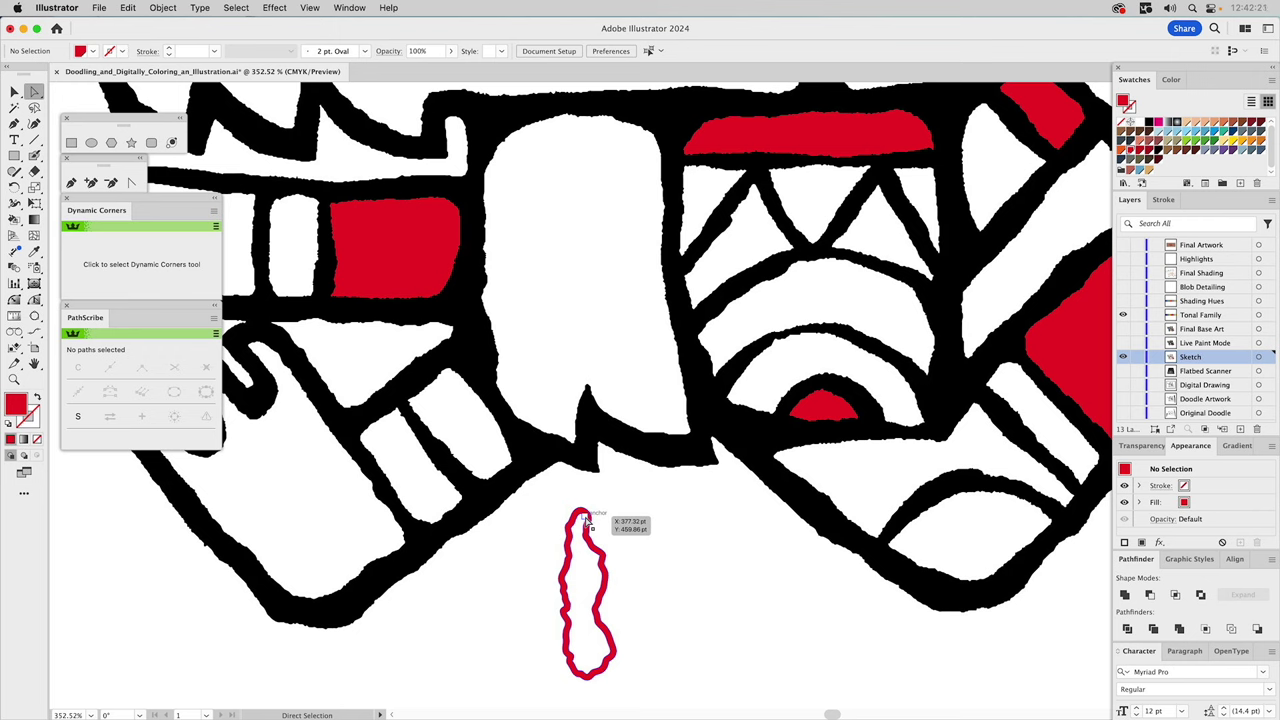
pyautogui.click(583, 516)
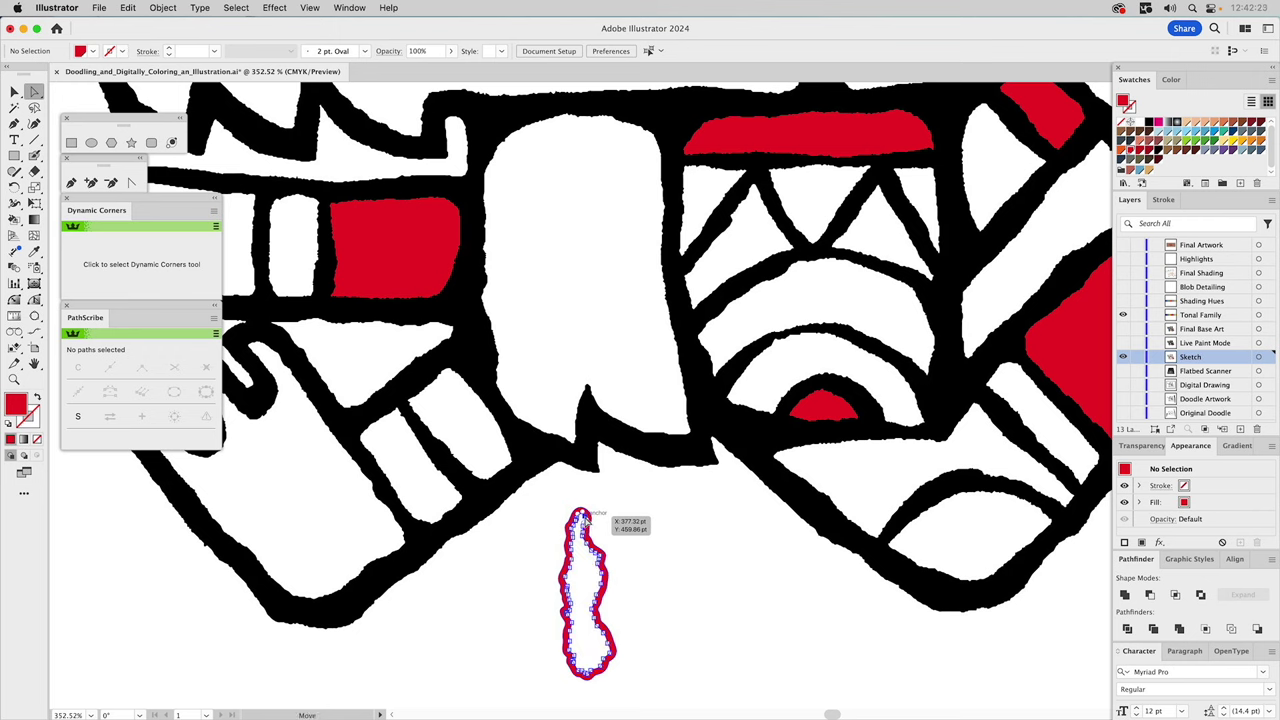
pyautogui.press('super+shift+a')
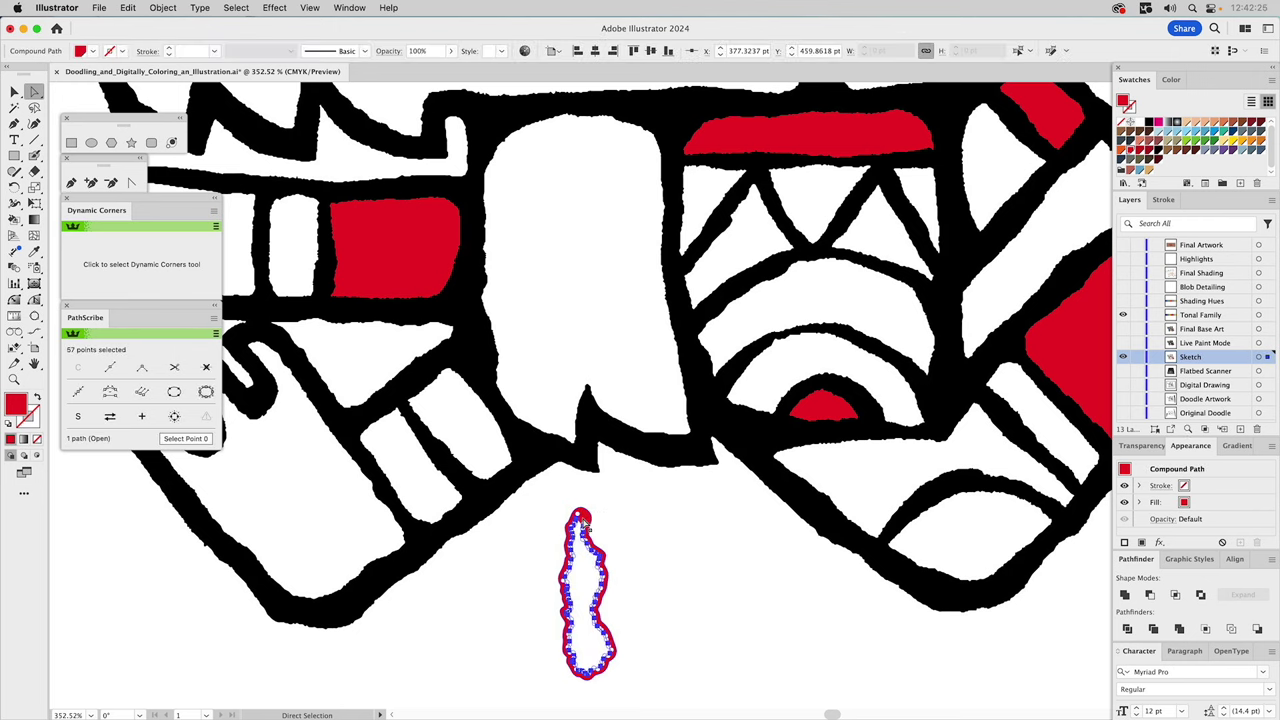
pyautogui.press('v')
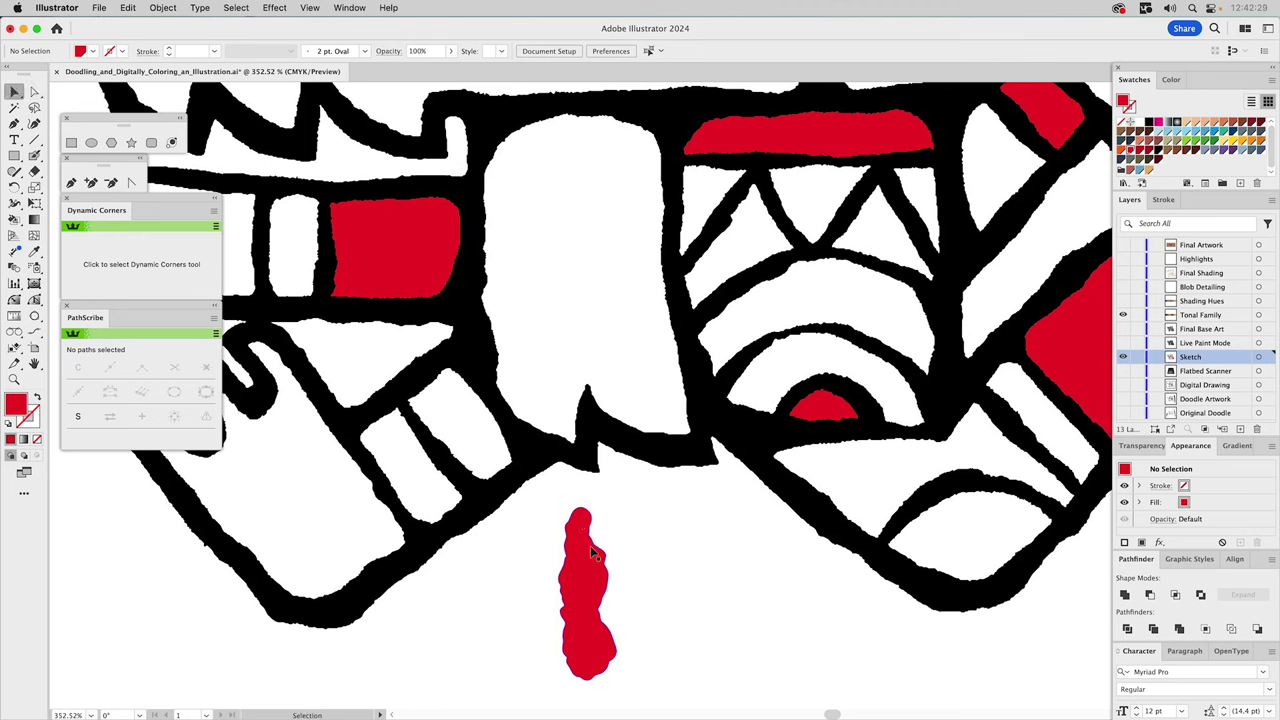
pyautogui.click(588, 553)
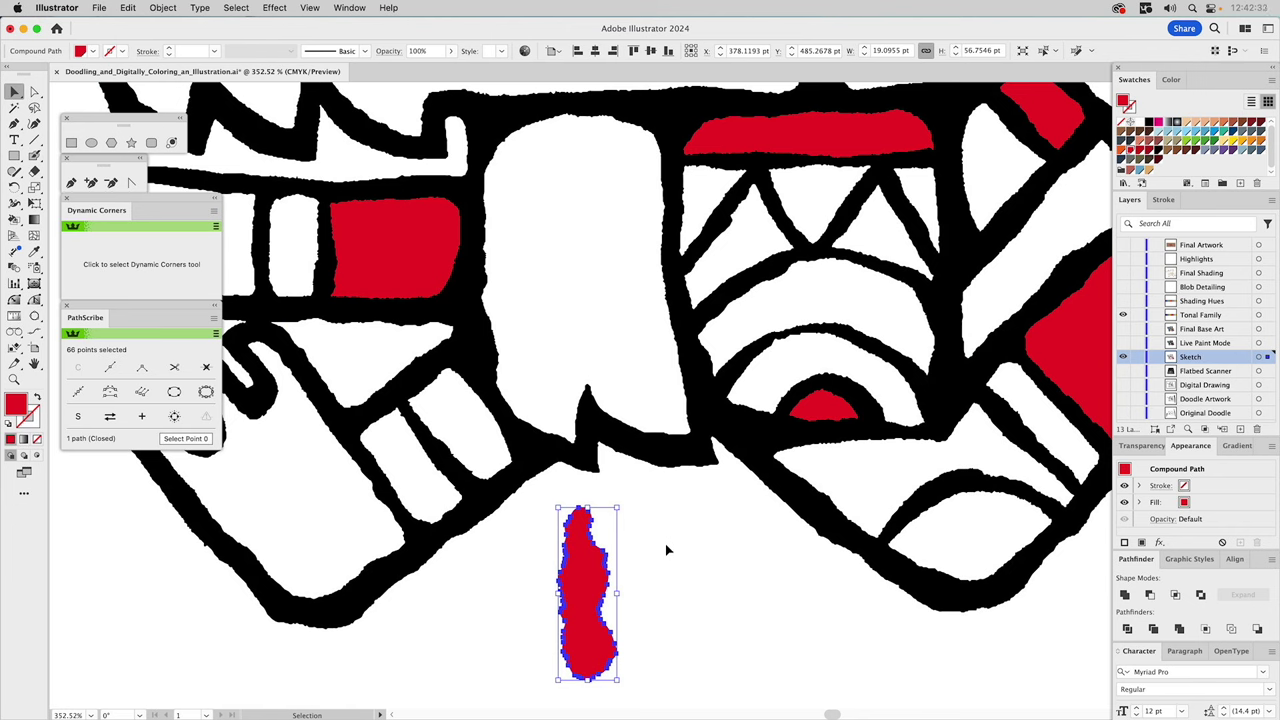
# Paint a red Blob Brush loop against the selected red blob's right side so that both merge into one shape
pyautogui.click(35, 157)
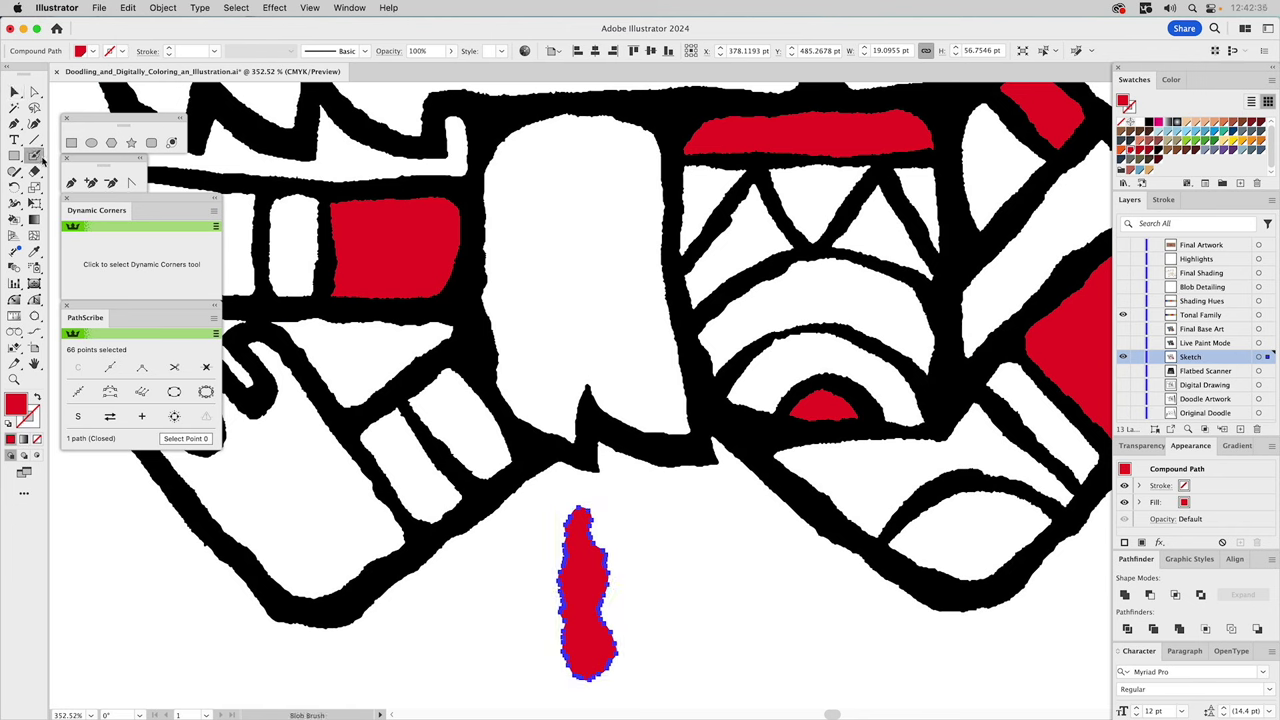
pyautogui.moveTo(633, 526)
pyautogui.mouseDown()
pyautogui.moveTo(615, 522)
pyautogui.moveTo(601, 571)
pyautogui.mouseUp()
pyautogui.moveTo(597, 633)
pyautogui.mouseDown()
pyautogui.moveTo(642, 588)
pyautogui.moveTo(643, 528)
pyautogui.moveTo(630, 525)
pyautogui.mouseUp()
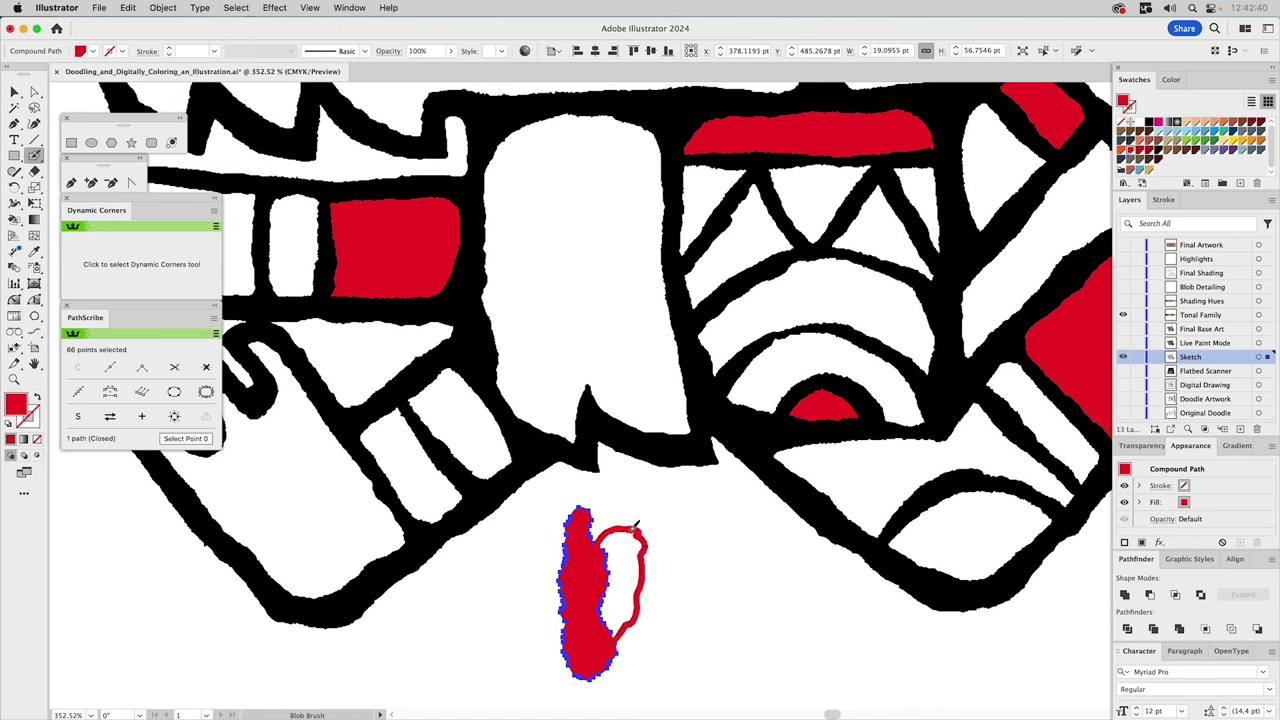
pyautogui.press('v')
pyautogui.click(693, 563)
pyautogui.click(593, 585)
pyautogui.click(721, 597)
# Delete the loop's inner path to make the merged red blob solid, and select the whole shape to check it
pyautogui.press('a')
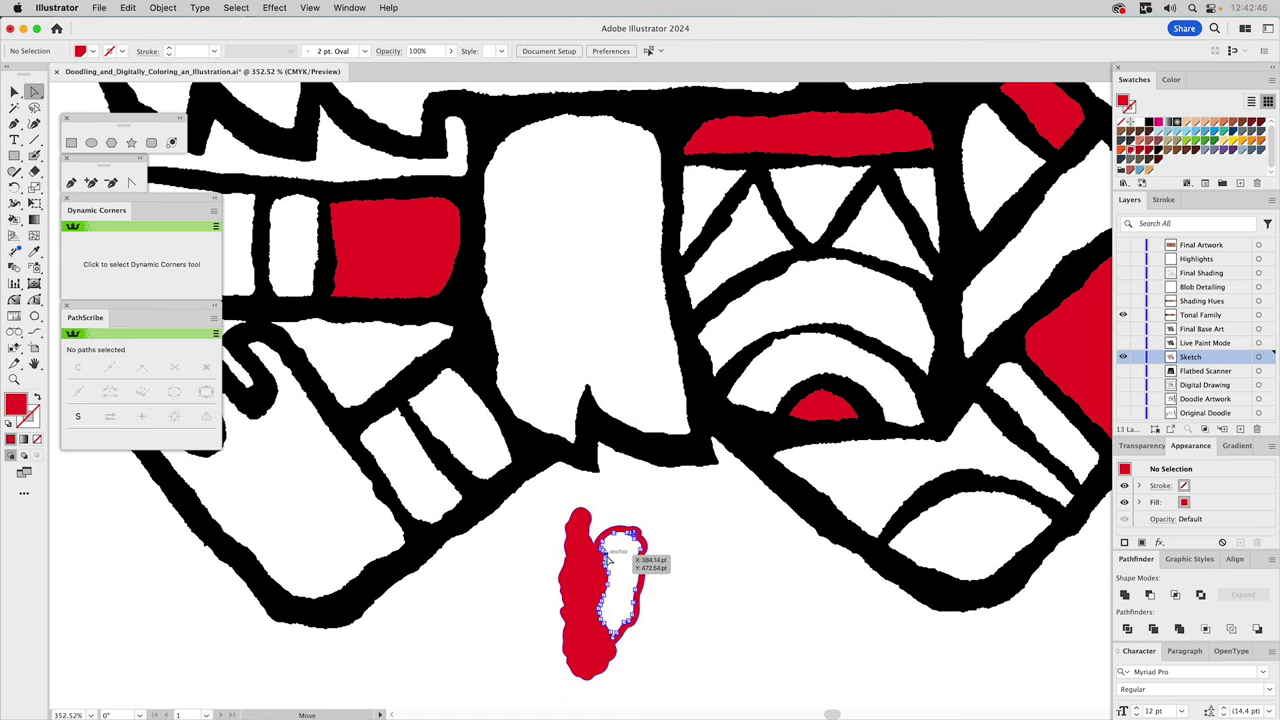
pyautogui.click(607, 562)
pyautogui.press('Delete')
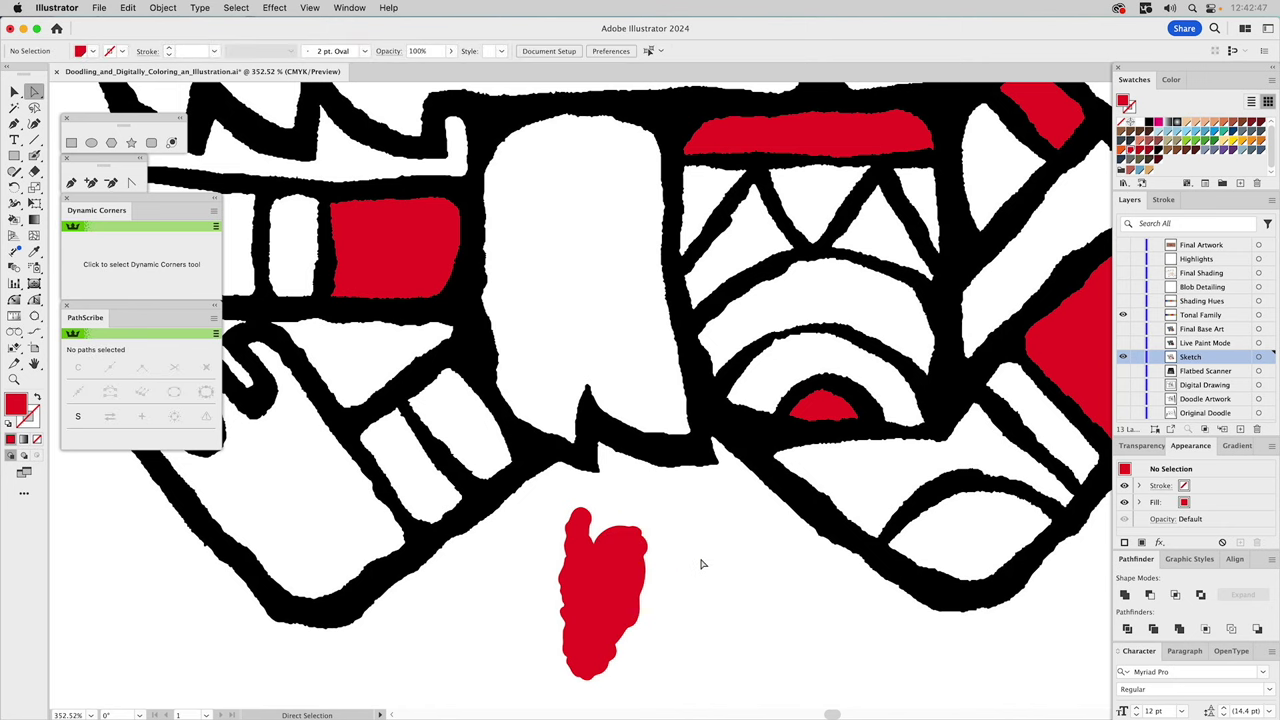
pyautogui.press('v')
pyautogui.click(633, 560)
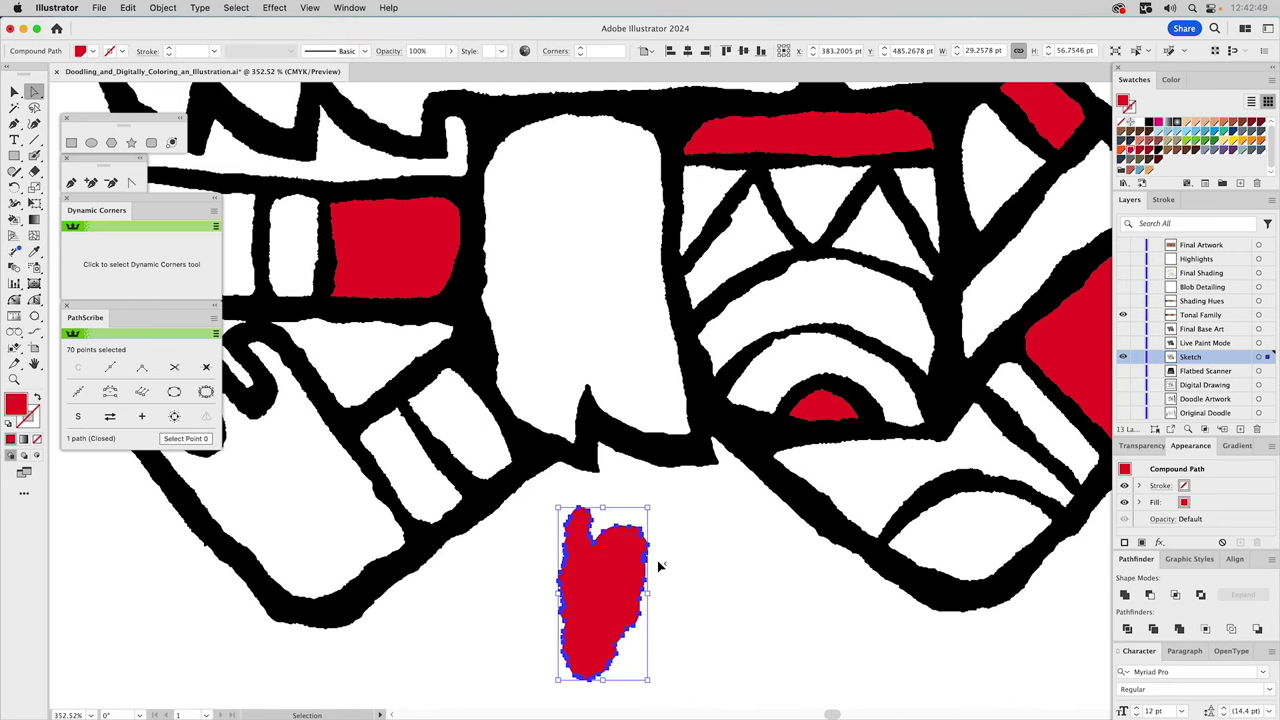
pyautogui.click(684, 567)
# Undo the added loop and its solid fill so only the original red blob is left
pyautogui.press('super+z')
pyautogui.press('super+z')
pyautogui.press('super+z')
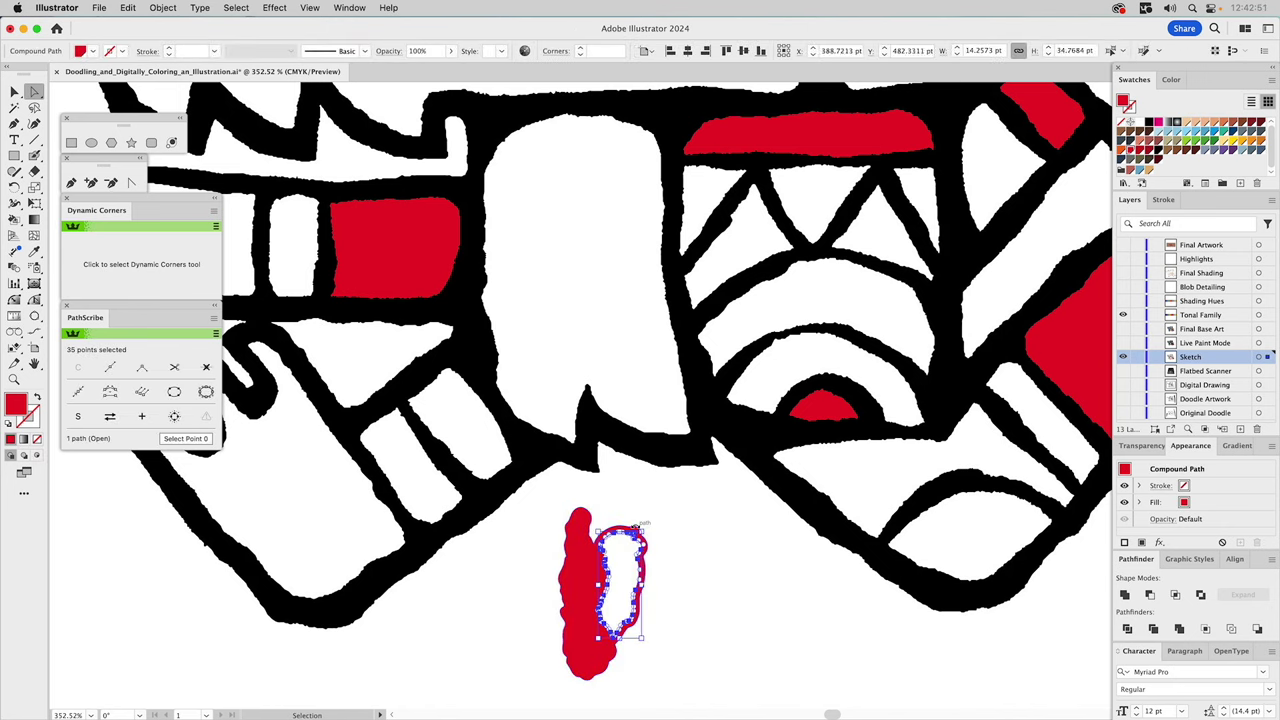
pyautogui.click(638, 535)
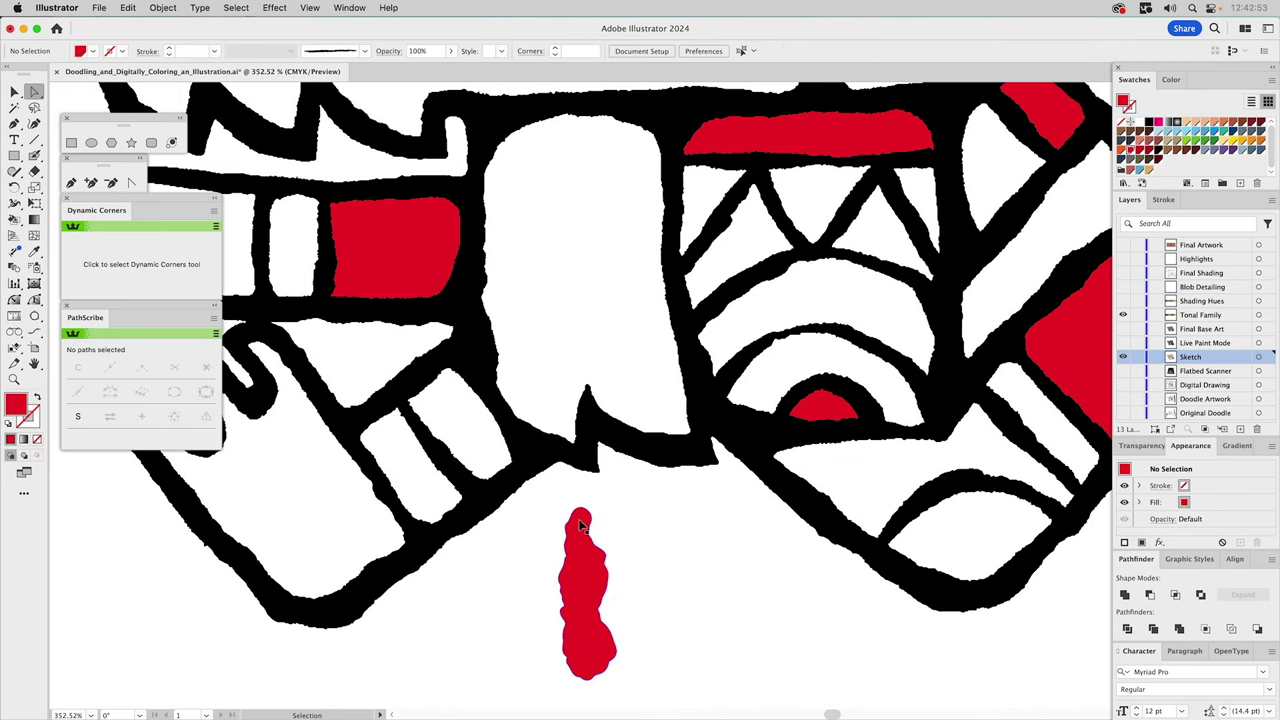
# Turn on Merge Only with Selection in the Blob Brush options and accept them
pyautogui.press('a')
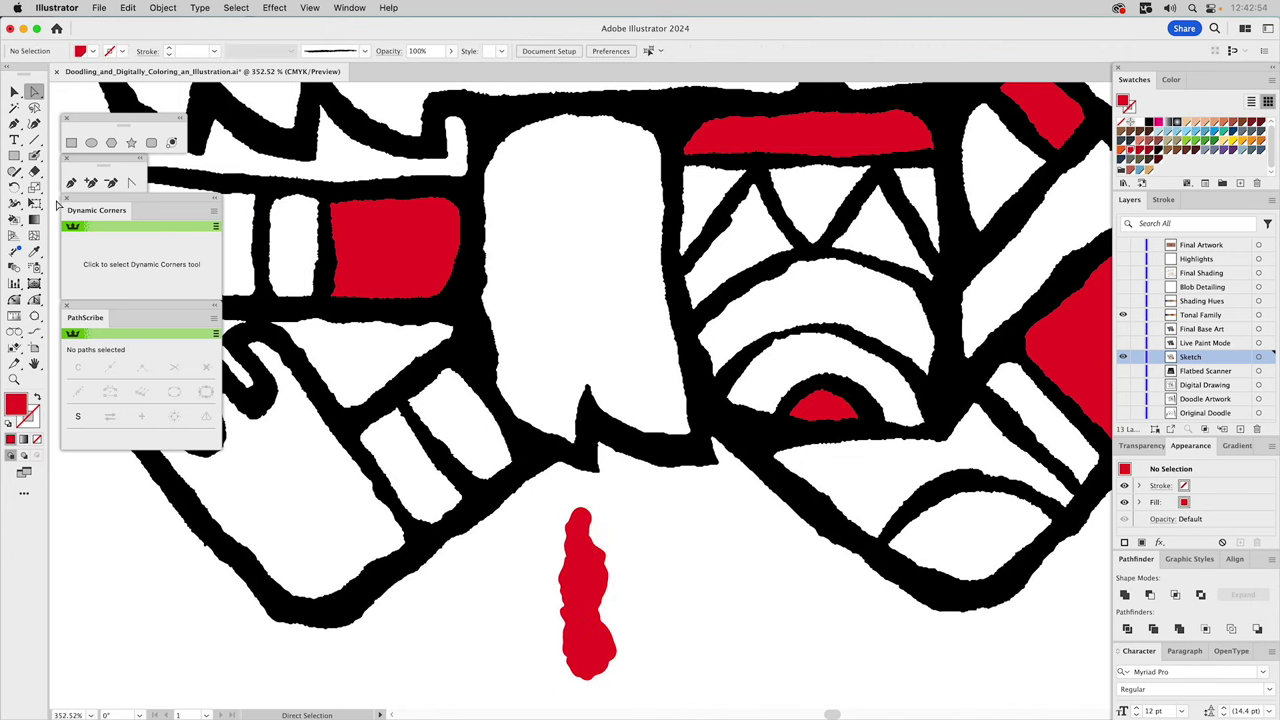
pyautogui.doubleClick(34, 156)
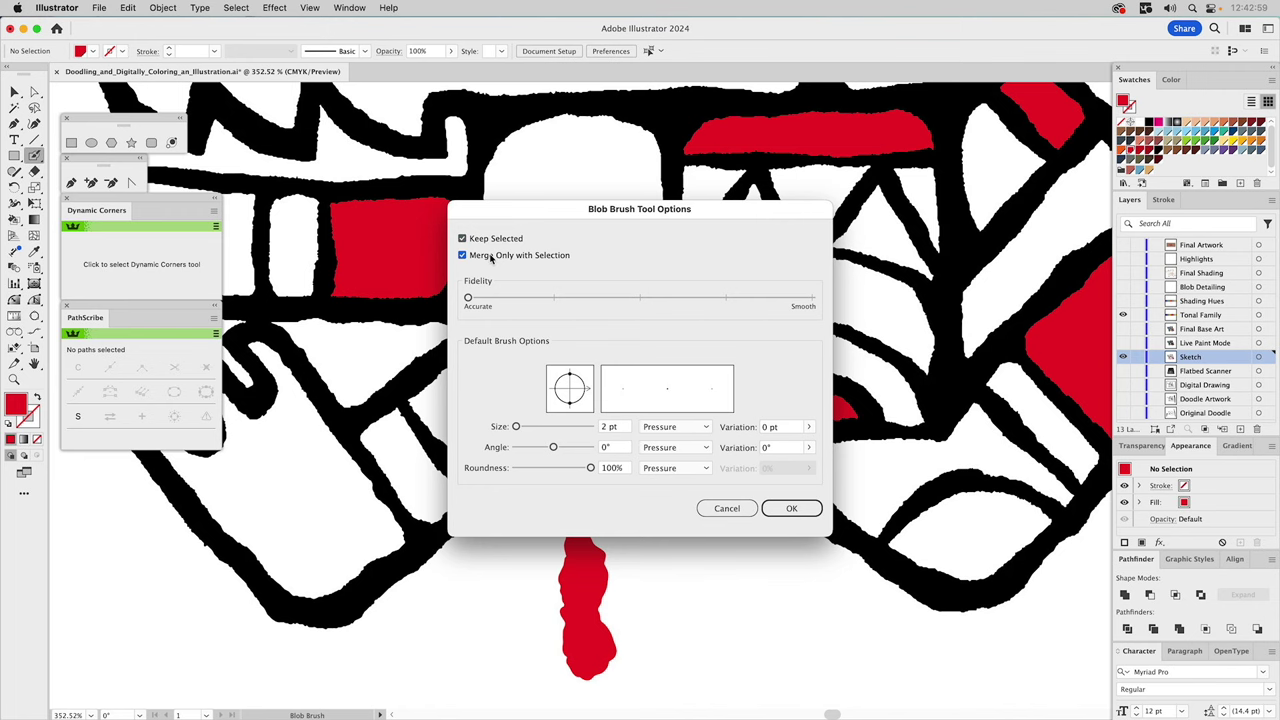
pyautogui.click(791, 508)
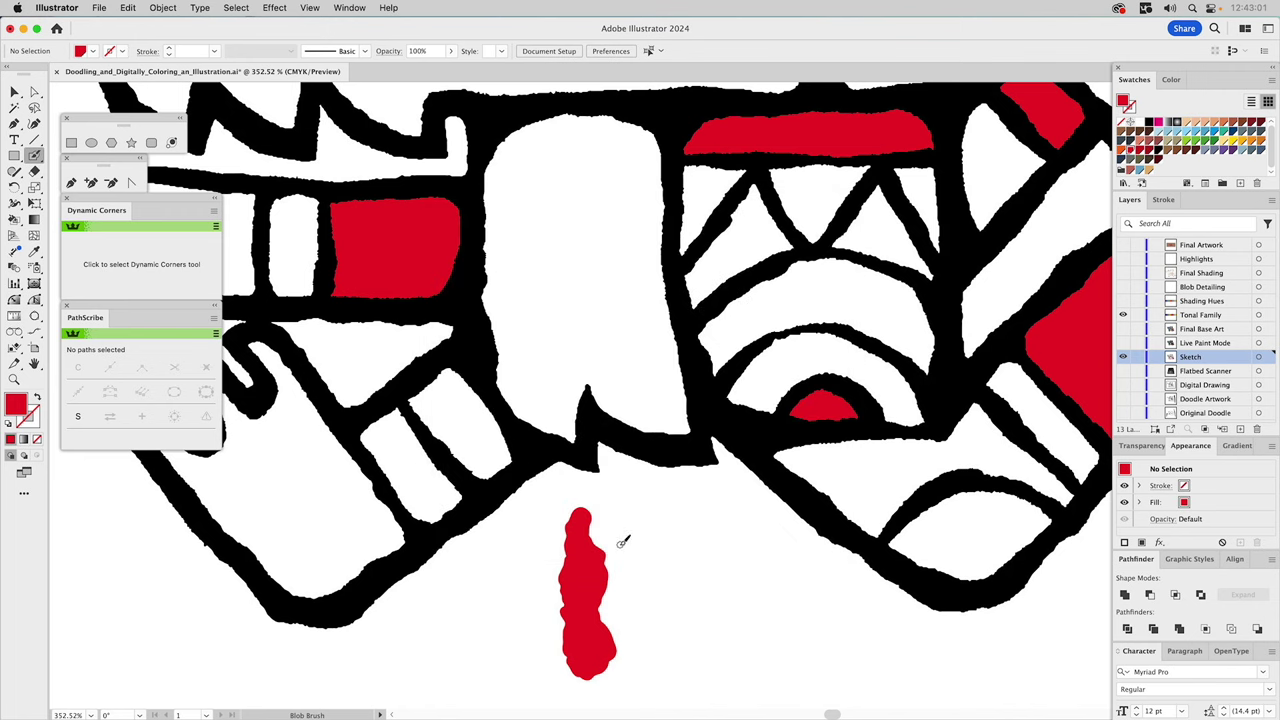
# Paint a red test loop about 20 by 39 pt overlapping the unselected blob, and delete both shapes
pyautogui.moveTo(628, 535); pyautogui.dragTo(598, 546)
pyautogui.moveTo(617, 641)
pyautogui.mouseDown()
pyautogui.moveTo(644, 550)
pyautogui.moveTo(625, 530)
pyautogui.mouseUp()
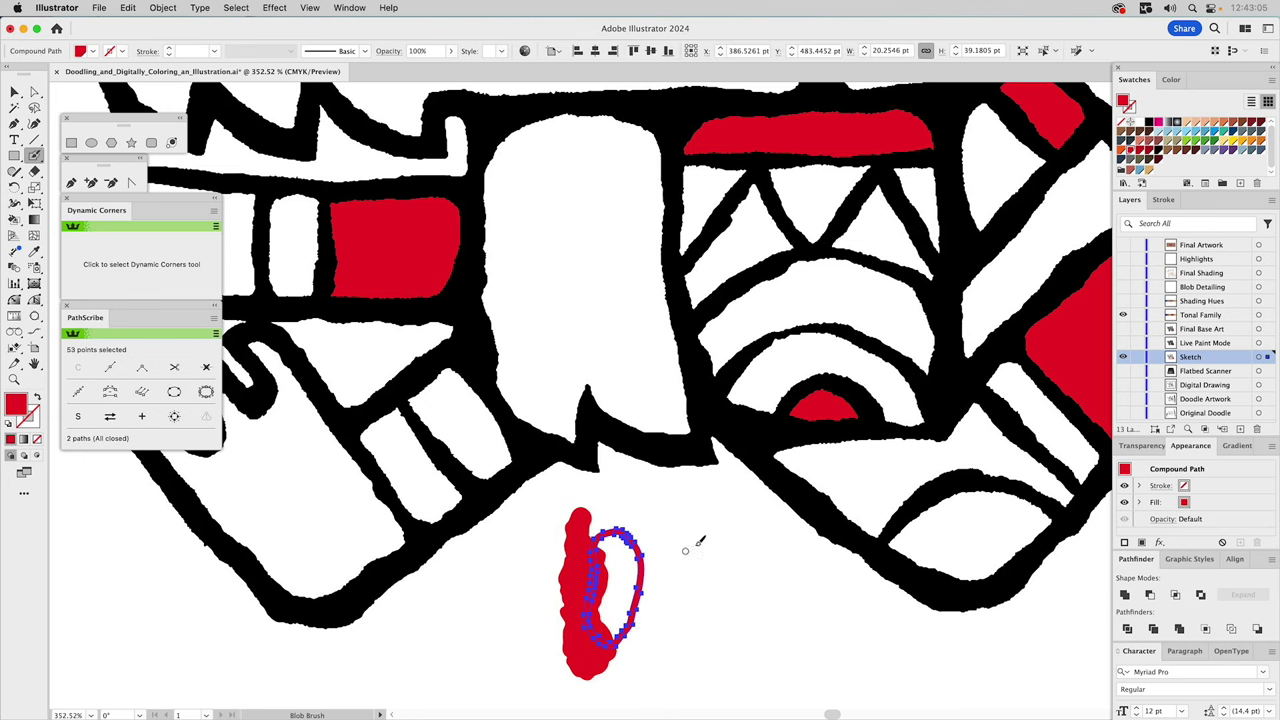
pyautogui.press('a')
pyautogui.press('v')
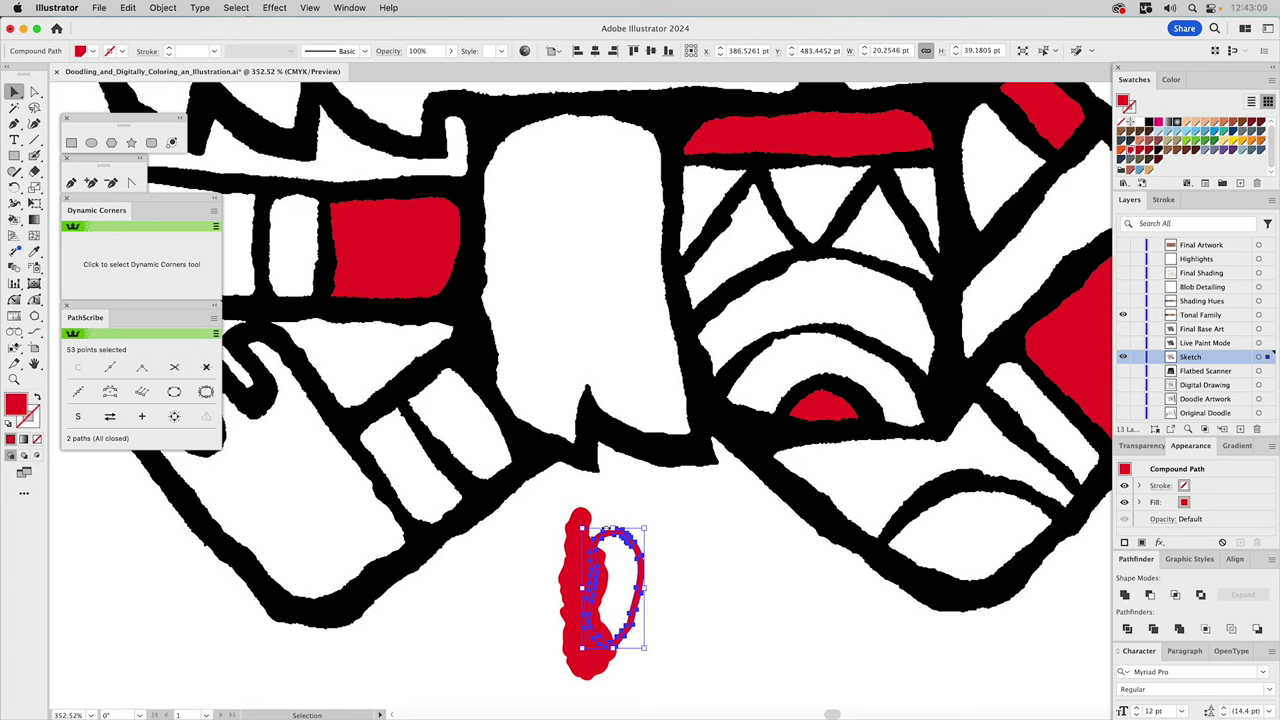
pyautogui.keyDown('shift'); pyautogui.click(569, 573); pyautogui.keyUp('shift')
pyautogui.press('Delete')
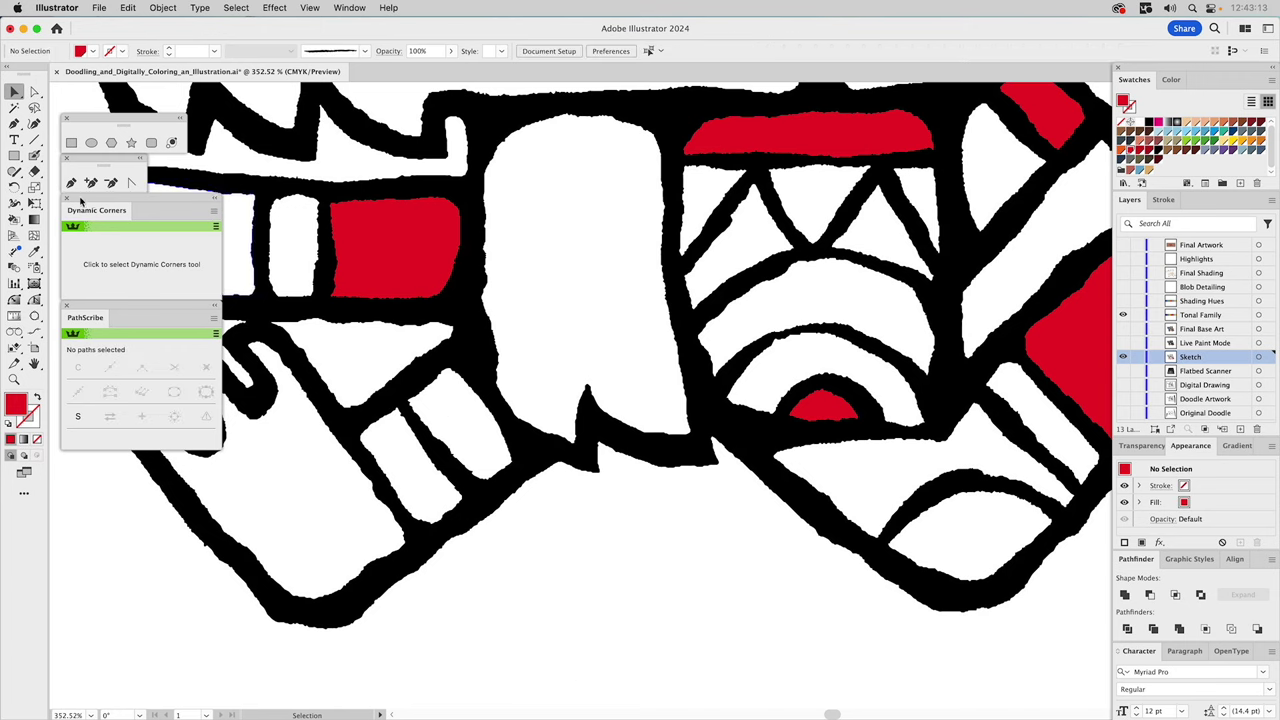
# Accept the Blob Brush options, select the tall white torso shape, and paint a white stroke extending its lower-left edge
pyautogui.doubleClick(34, 155)
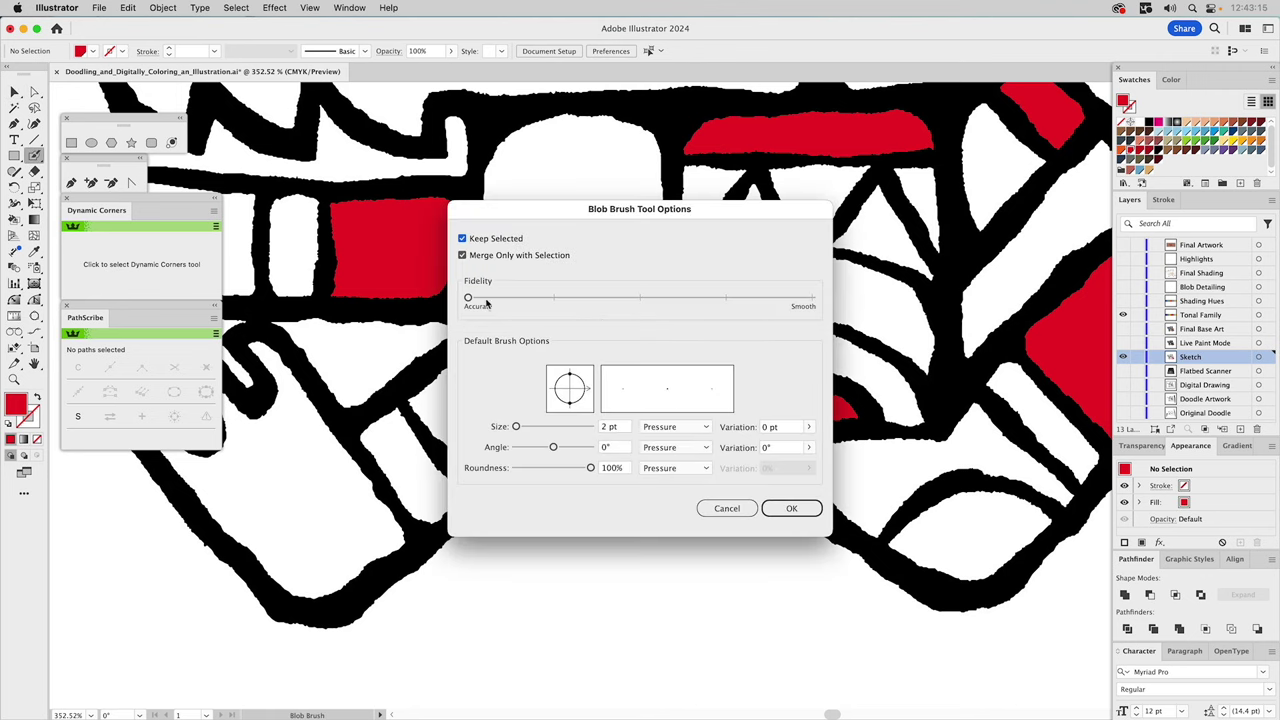
pyautogui.click(778, 503)
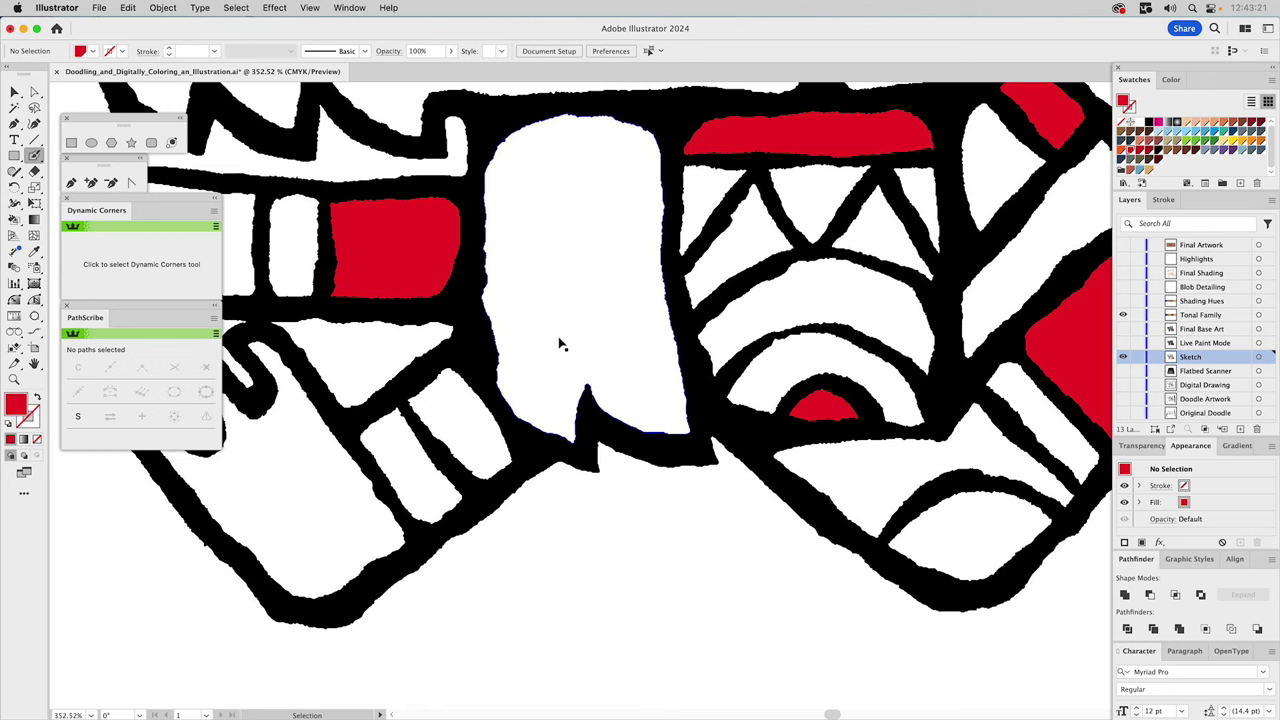
pyautogui.click(560, 343)
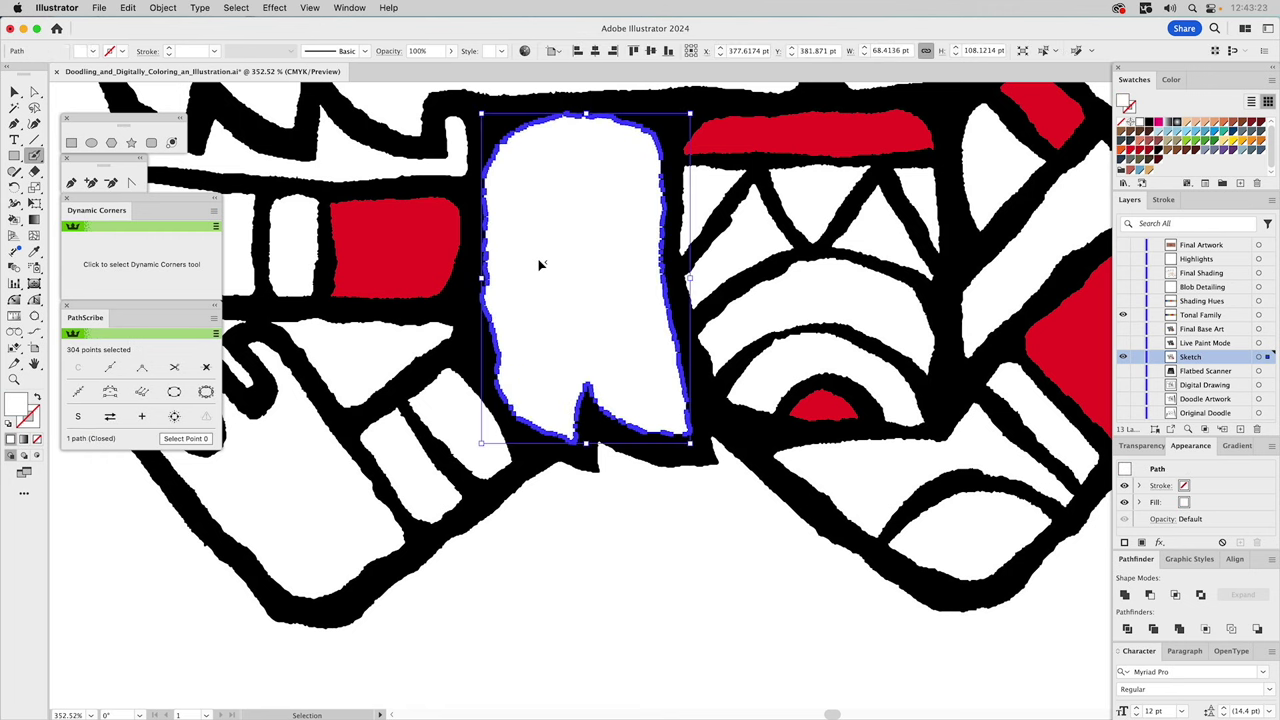
pyautogui.hotkey('shift', 'b')
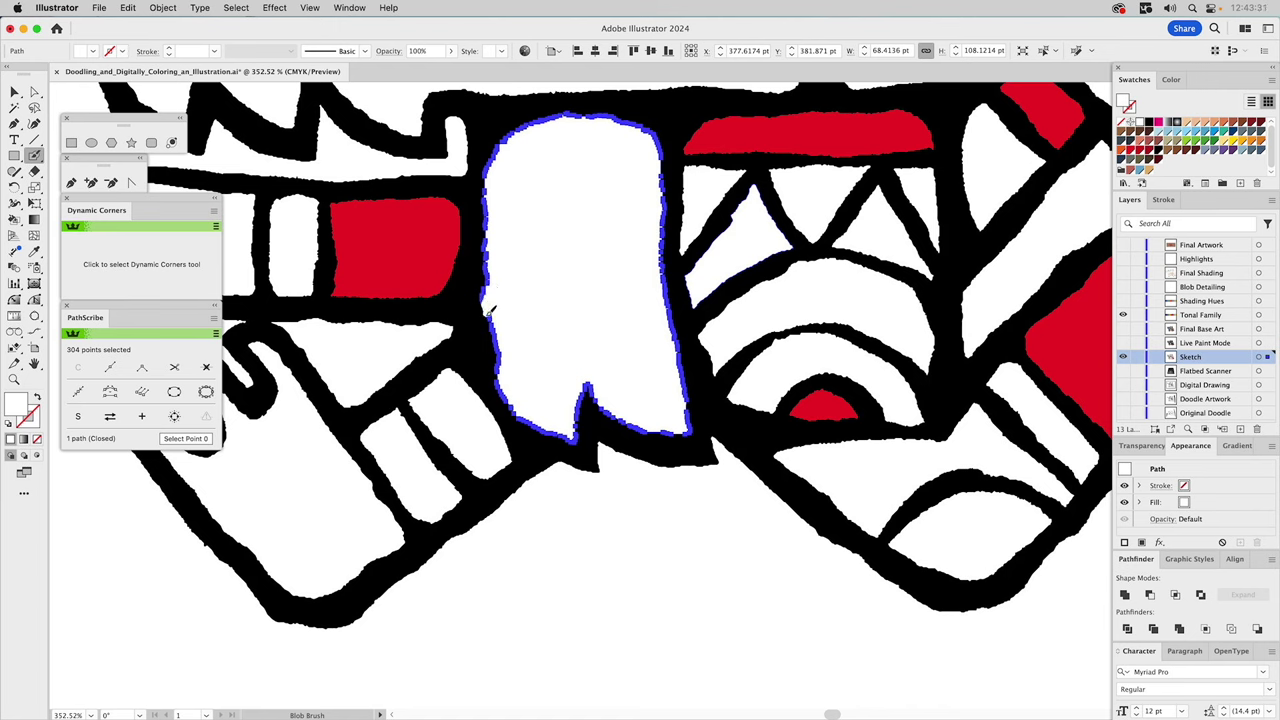
pyautogui.moveTo(490, 320); pyautogui.dragTo(496, 360)
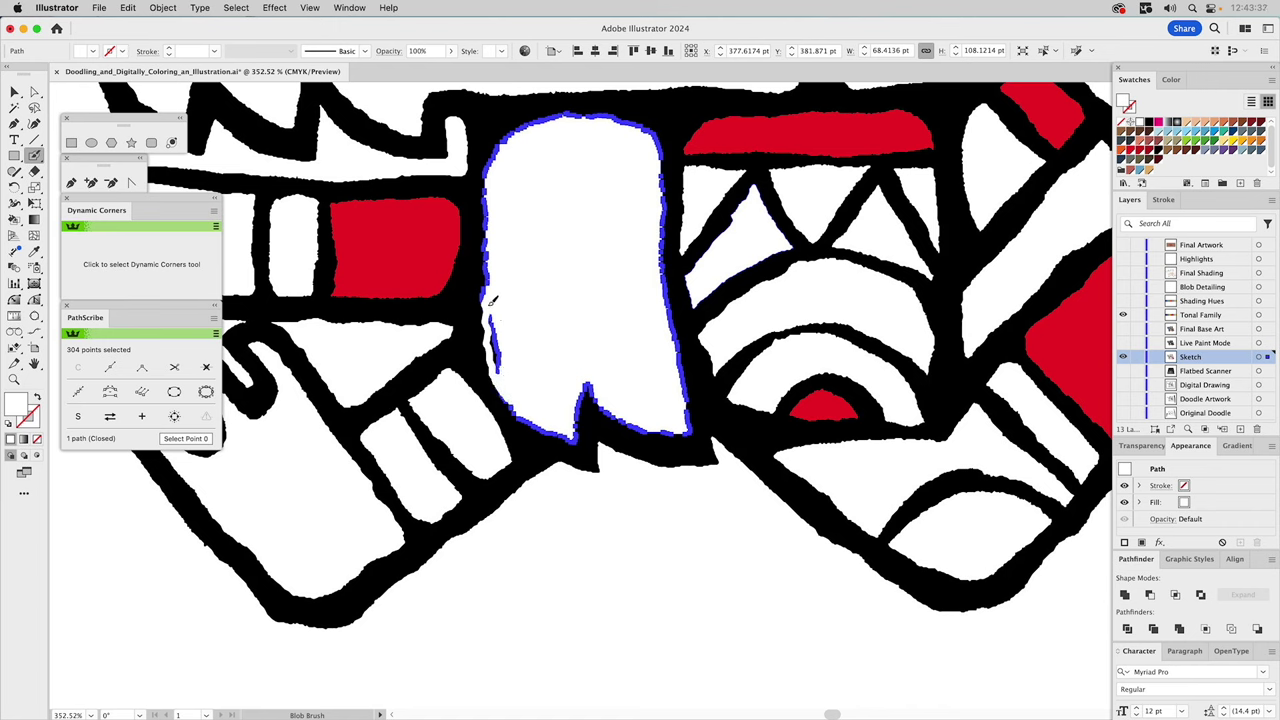
# Delete the narrow gap path enclosed between the new white stroke and the torso shape
pyautogui.press('a')
pyautogui.click(557, 531)
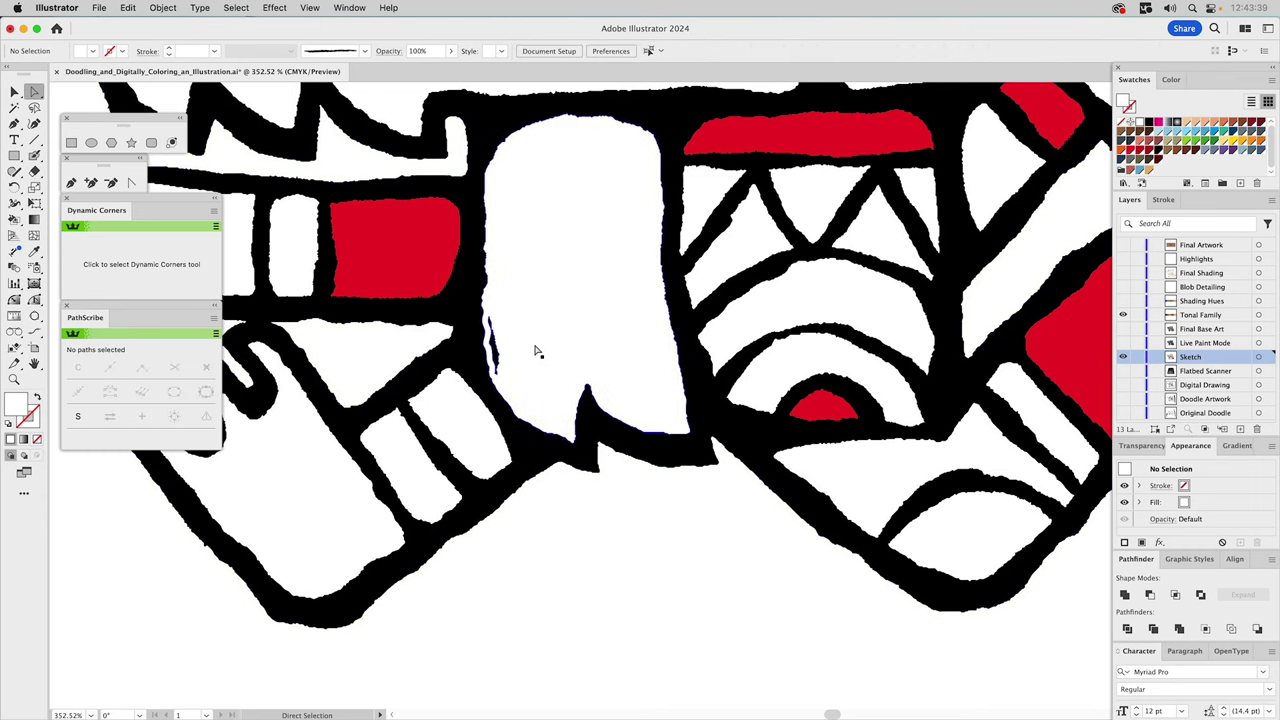
pyautogui.click(491, 322)
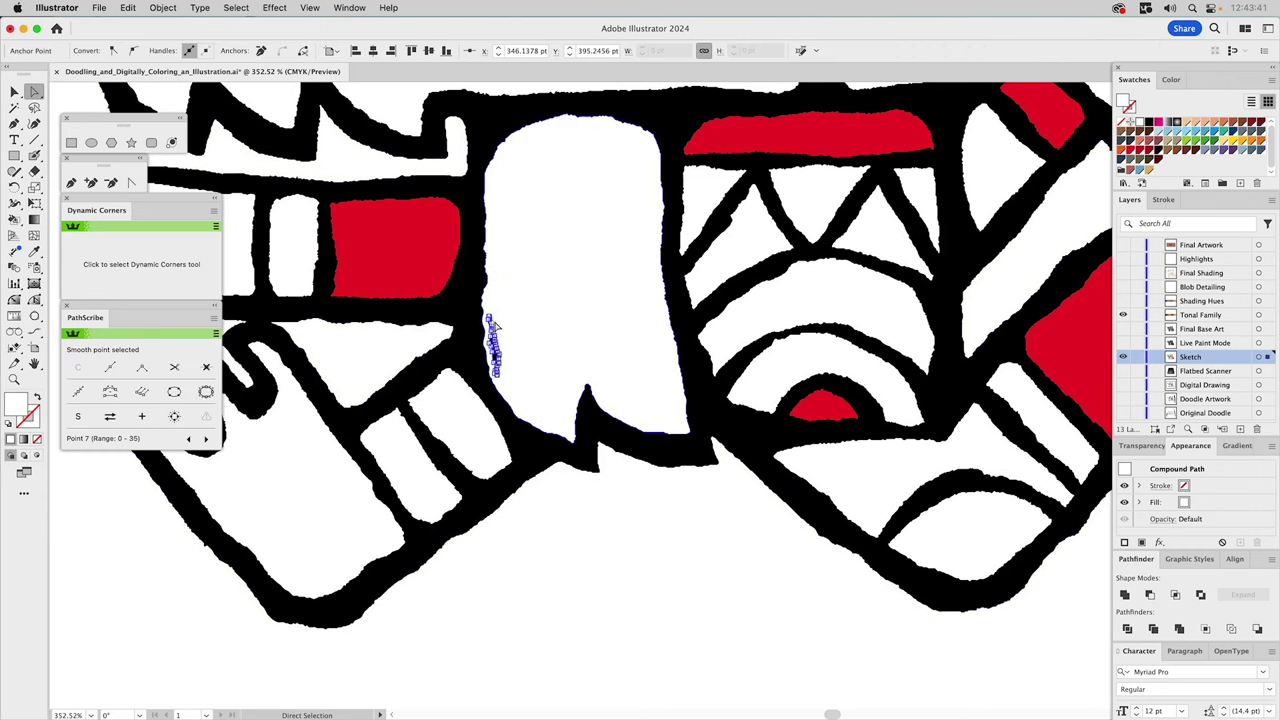
pyautogui.click(507, 328)
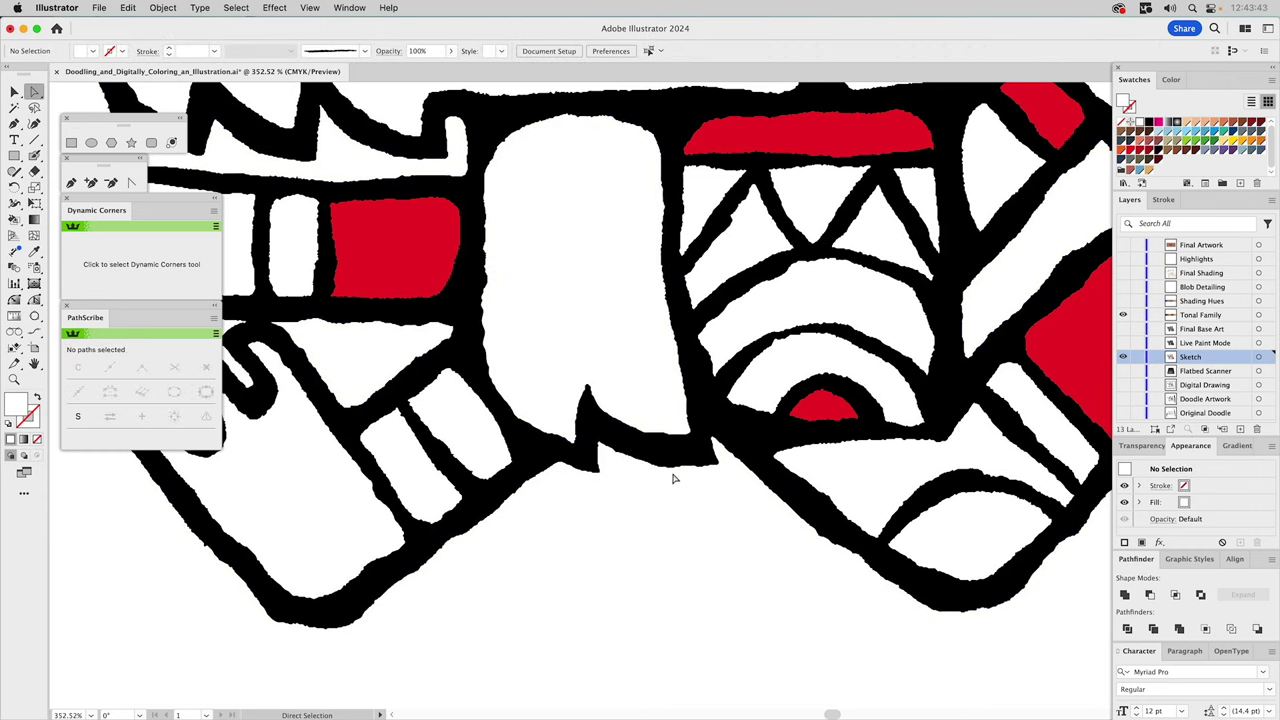
# Pick up the red fill and paint a Blob Brush arch about 42 by 18 pt across the white knee shape of the bent leg
pyautogui.moveTo(837, 466); pyautogui.dragTo(611, 574)
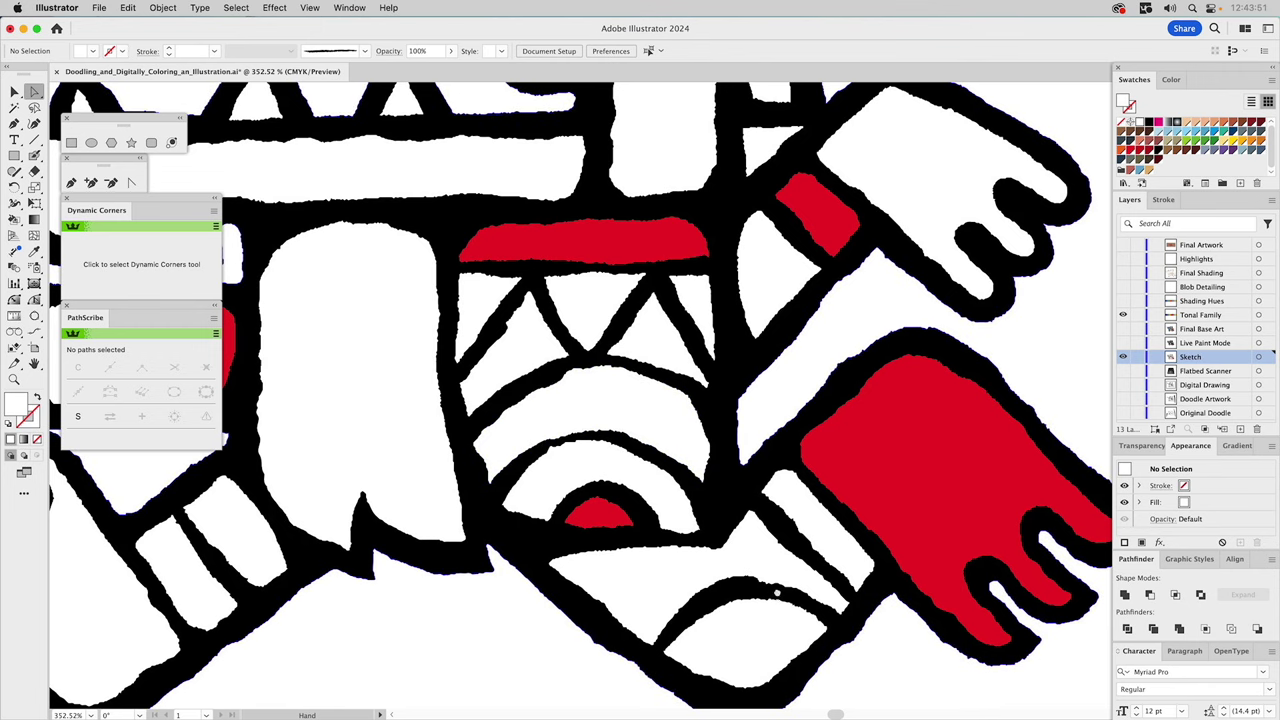
pyautogui.moveTo(776, 594); pyautogui.dragTo(754, 337)
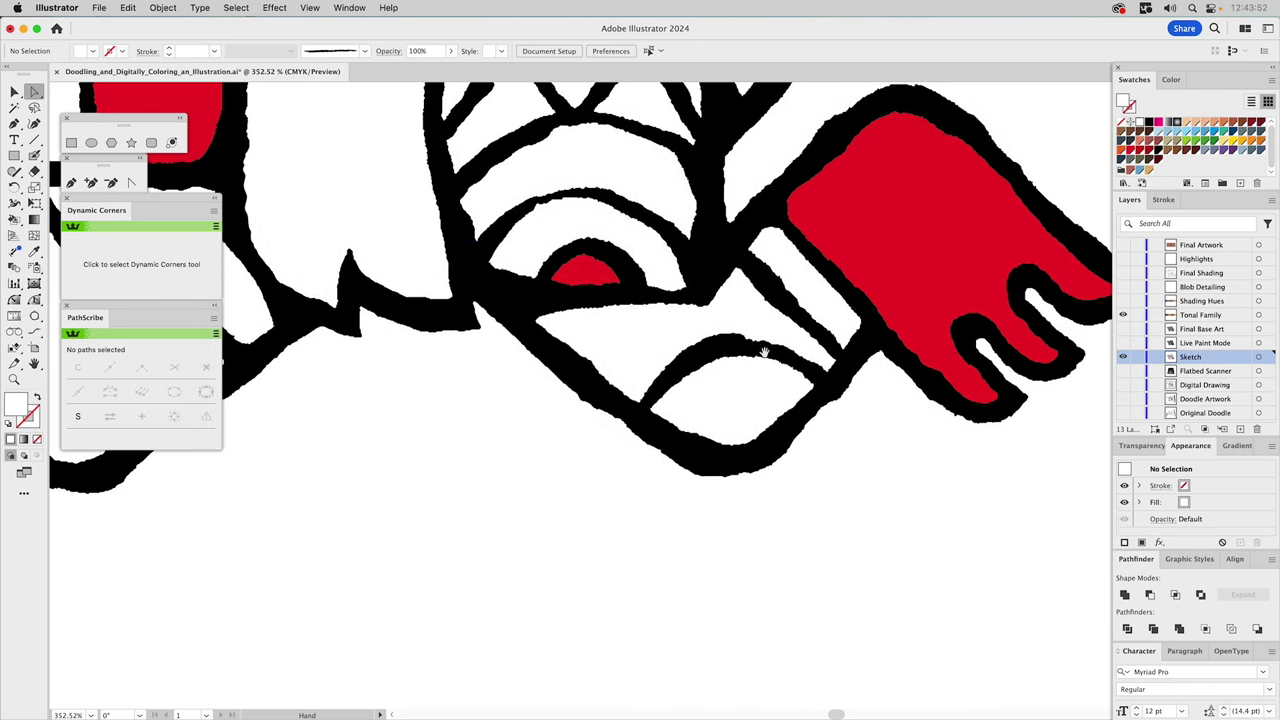
pyautogui.click(36, 156)
pyautogui.click(210, 145)
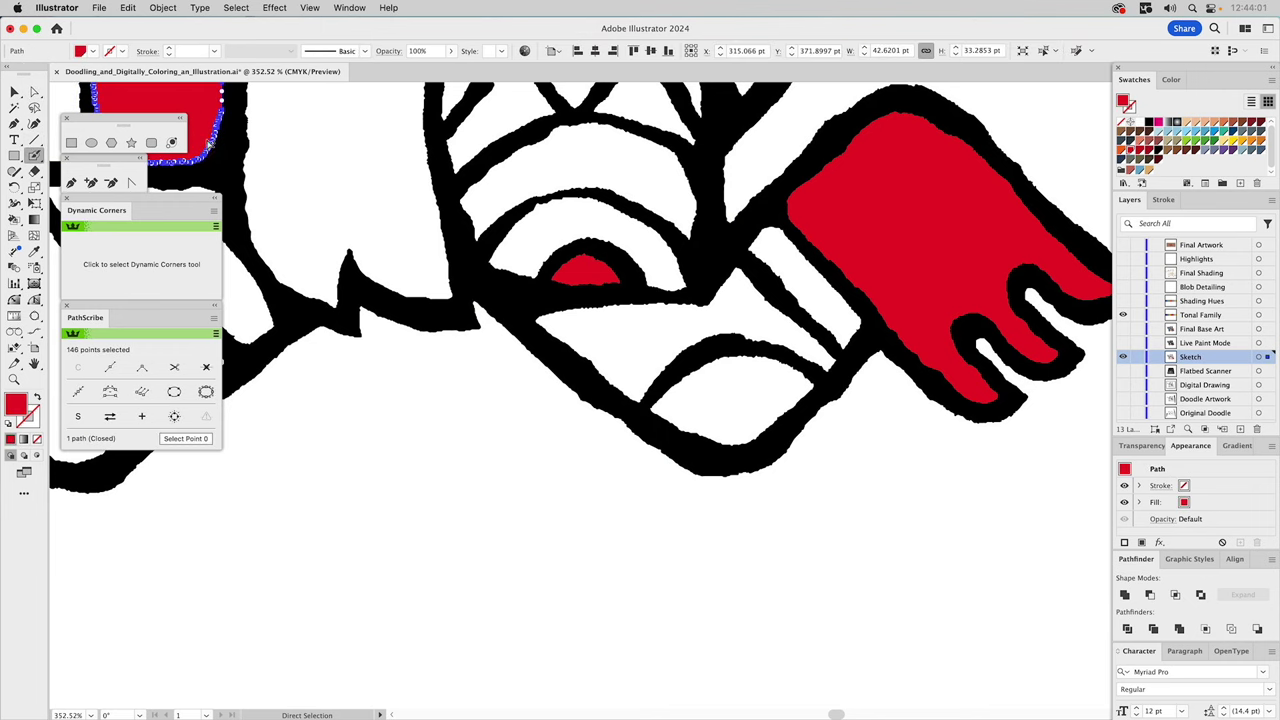
pyautogui.click(340, 461)
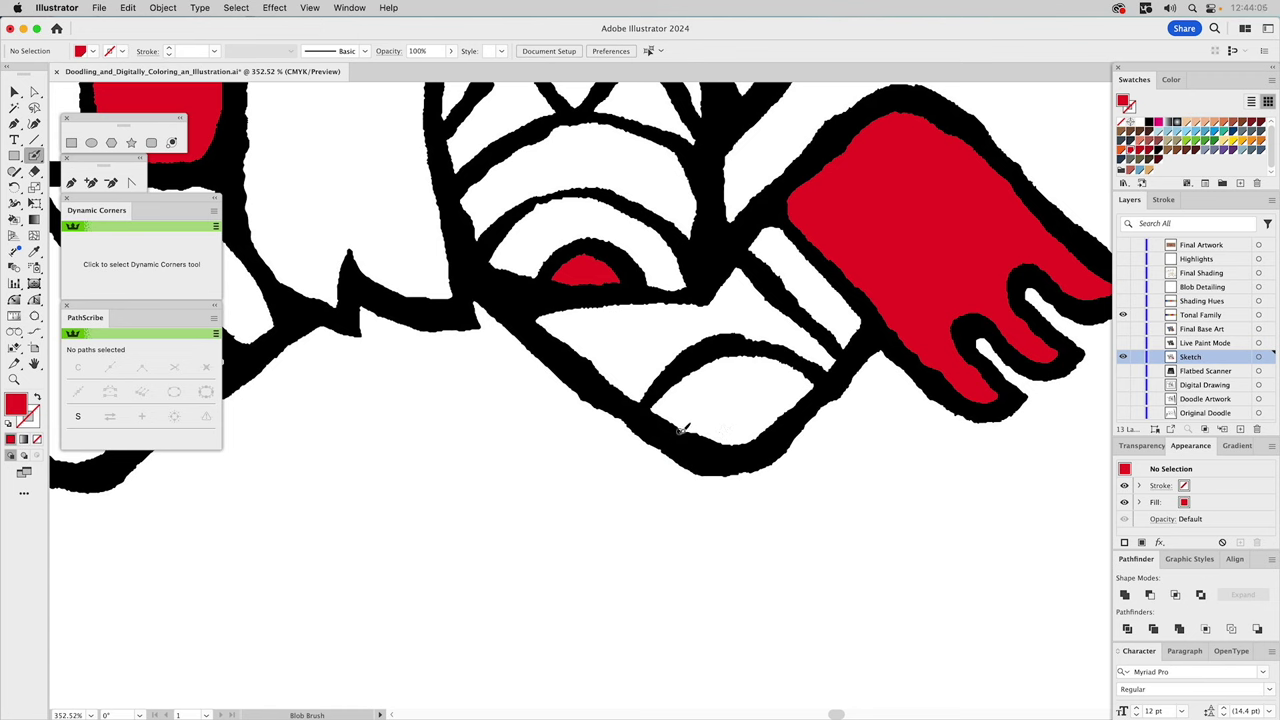
pyautogui.moveTo(696, 413)
pyautogui.mouseDown()
pyautogui.moveTo(761, 386)
pyautogui.moveTo(803, 408)
pyautogui.moveTo(730, 396)
pyautogui.moveTo(679, 433)
pyautogui.mouseUp()
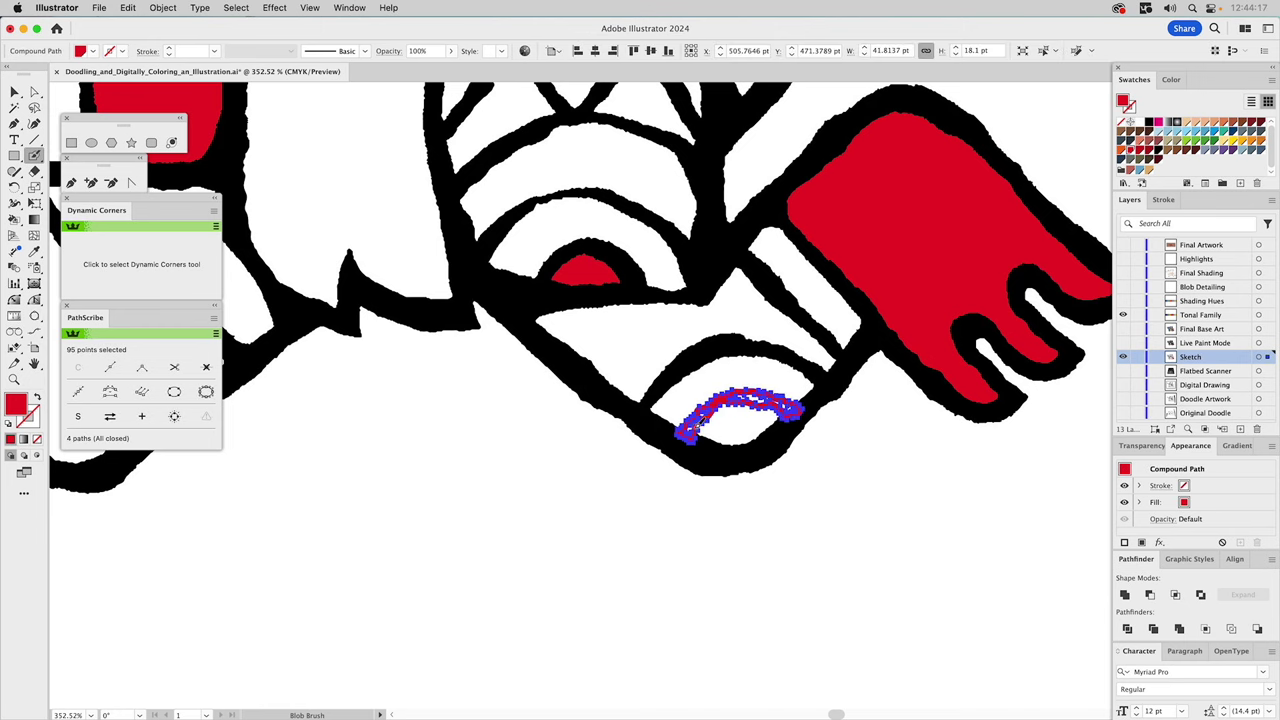
# Delete the gap paths enclosed inside the red arch so its band is solid
pyautogui.press('a')
pyautogui.click(694, 497)
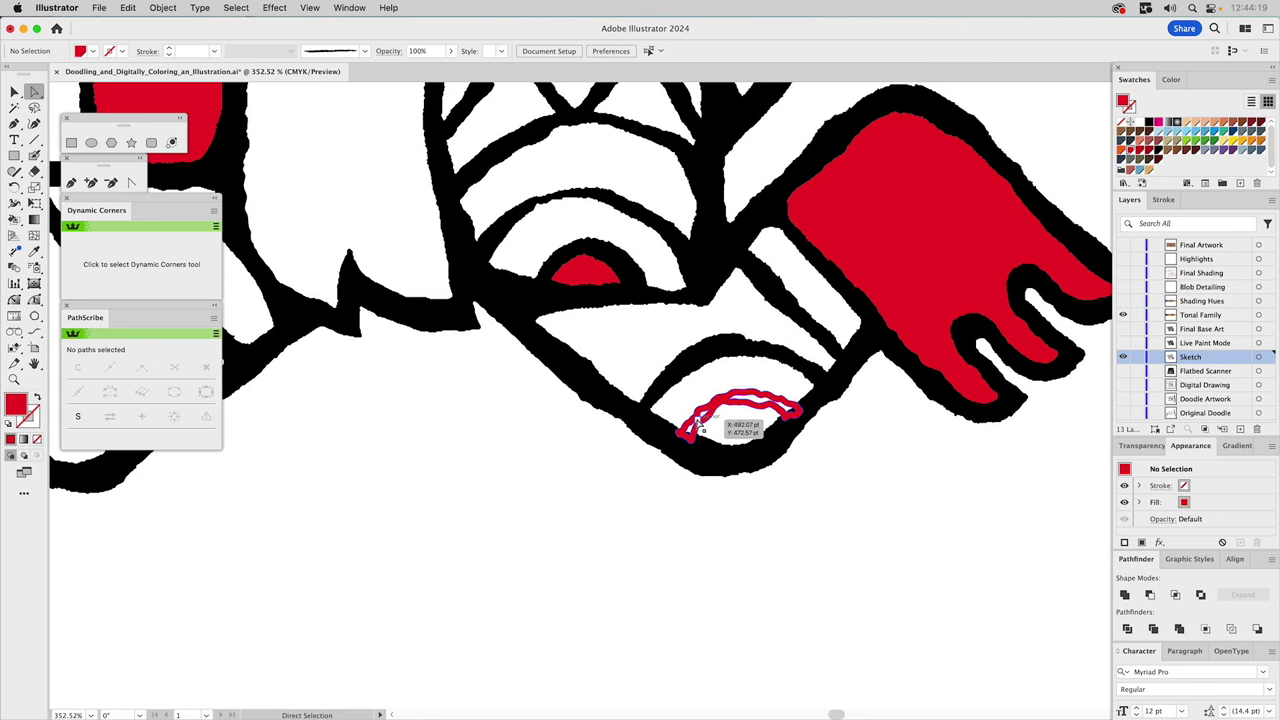
pyautogui.click(704, 418)
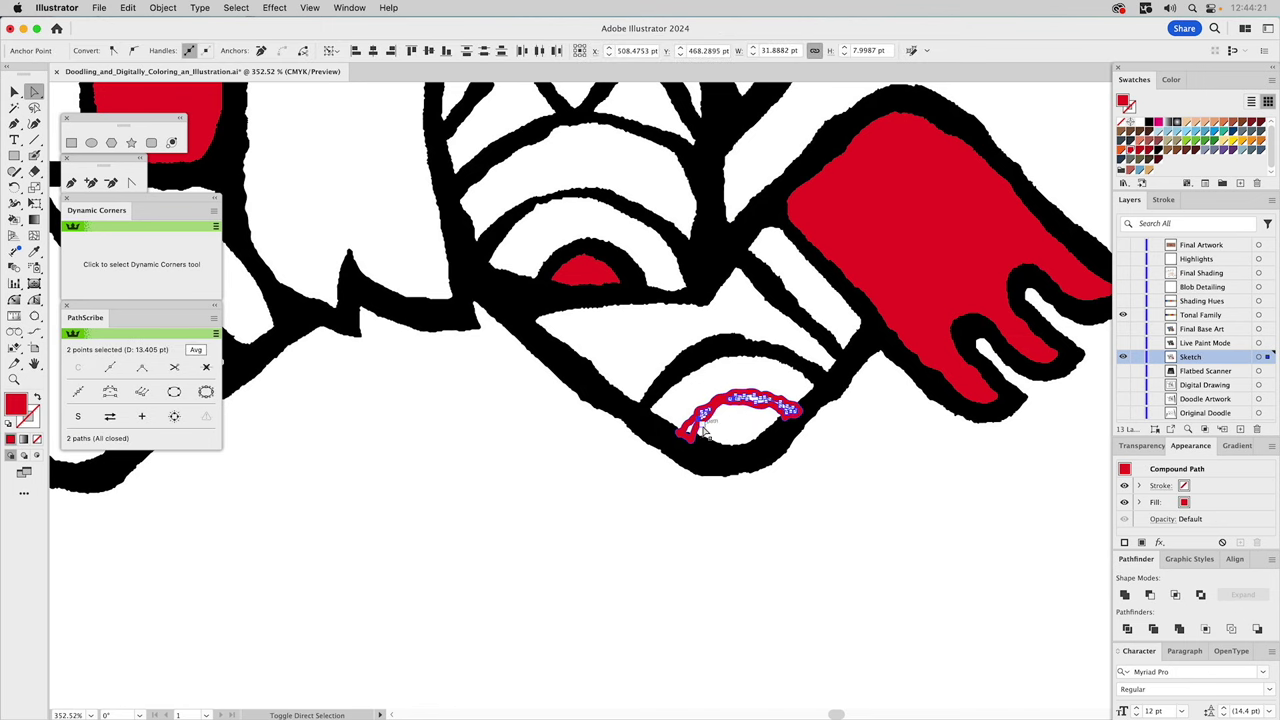
pyautogui.moveTo(802, 396); pyautogui.dragTo(697, 432)
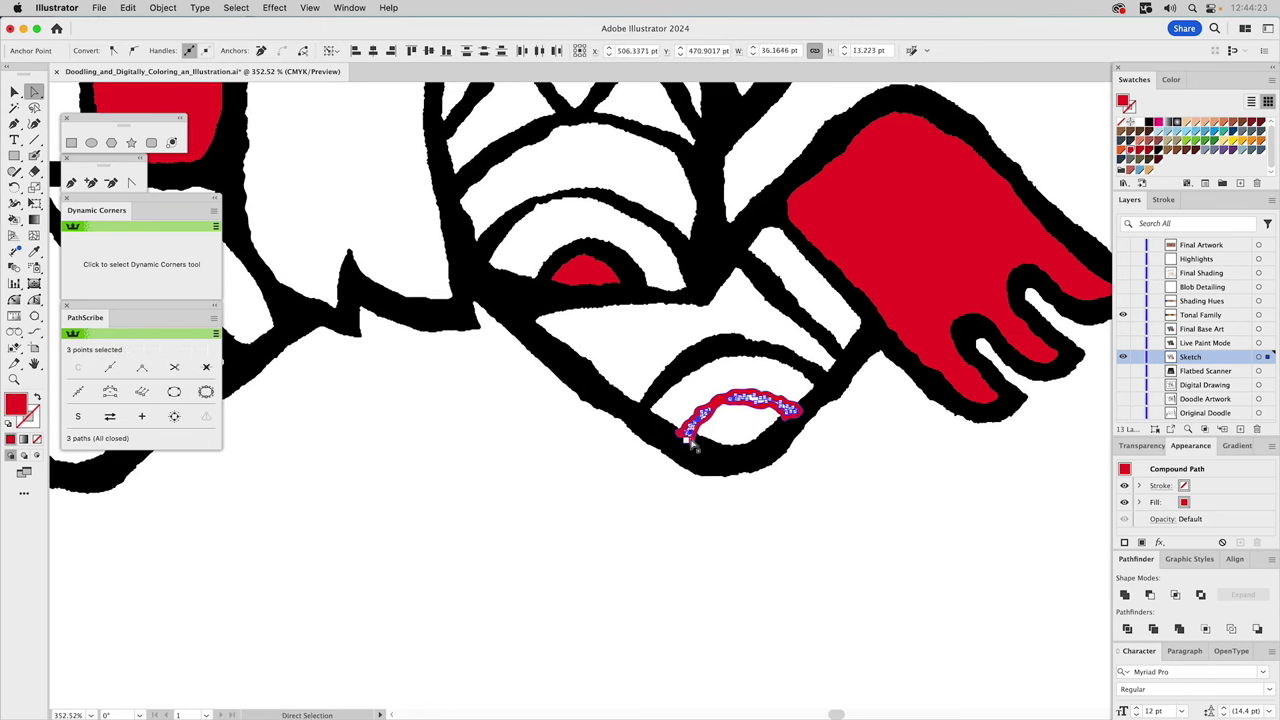
pyautogui.click(695, 437)
pyautogui.press('v')
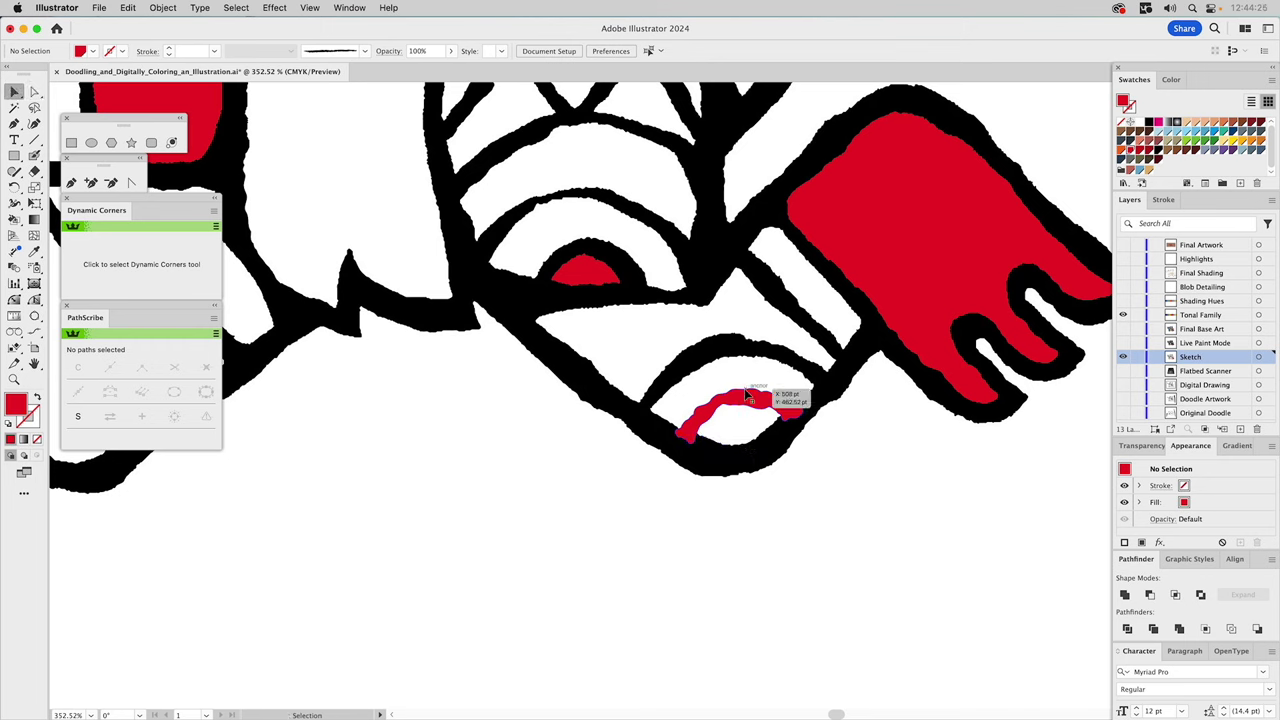
# Subtract the red arch from the white knee shape with Minus Front and separate the two resulting white pieces
pyautogui.click(750, 400)
pyautogui.keyDown('shift'); pyautogui.click(758, 374); pyautogui.keyUp('shift')
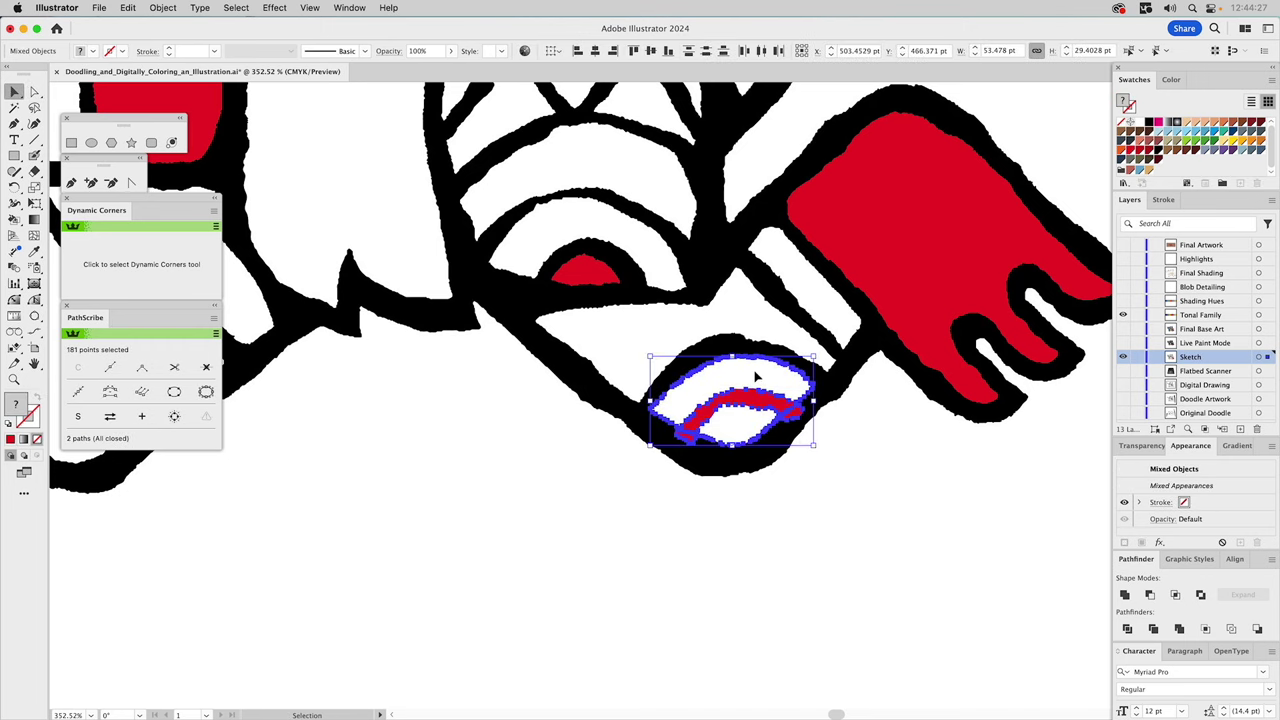
pyautogui.click(1149, 596)
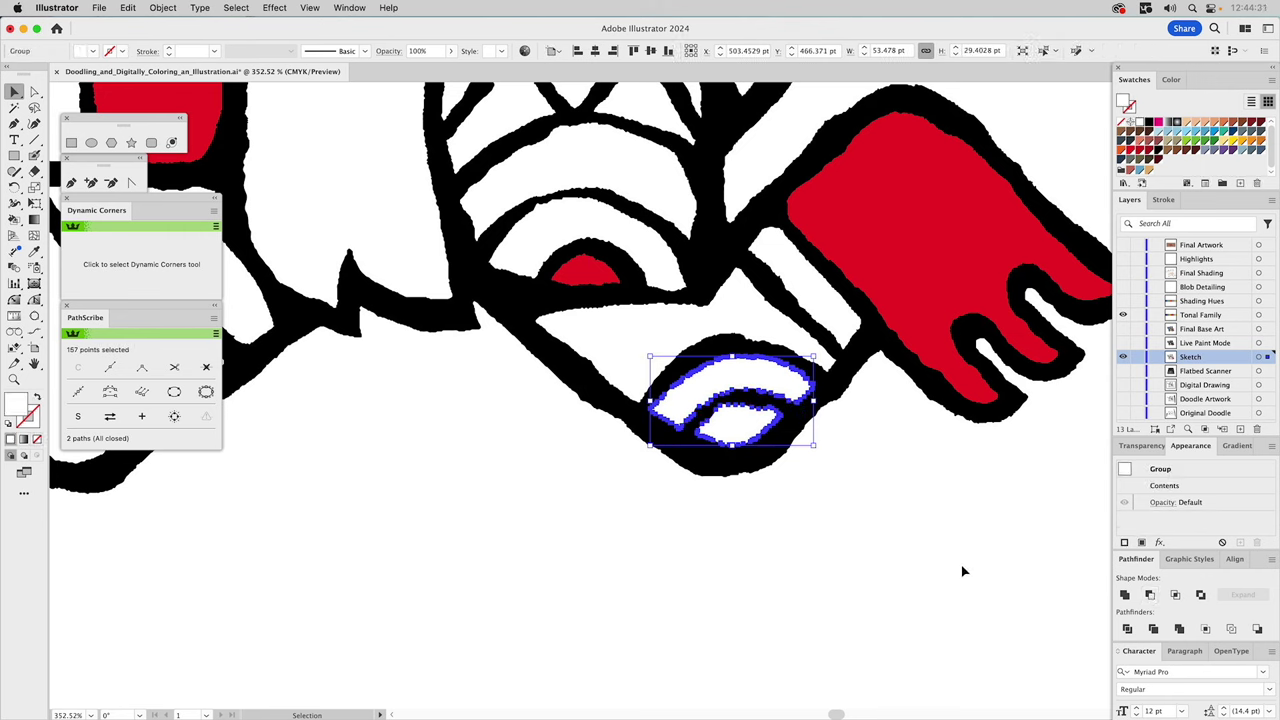
pyautogui.click(831, 480)
pyautogui.click(727, 420)
pyautogui.click(729, 373)
pyautogui.click(573, 486)
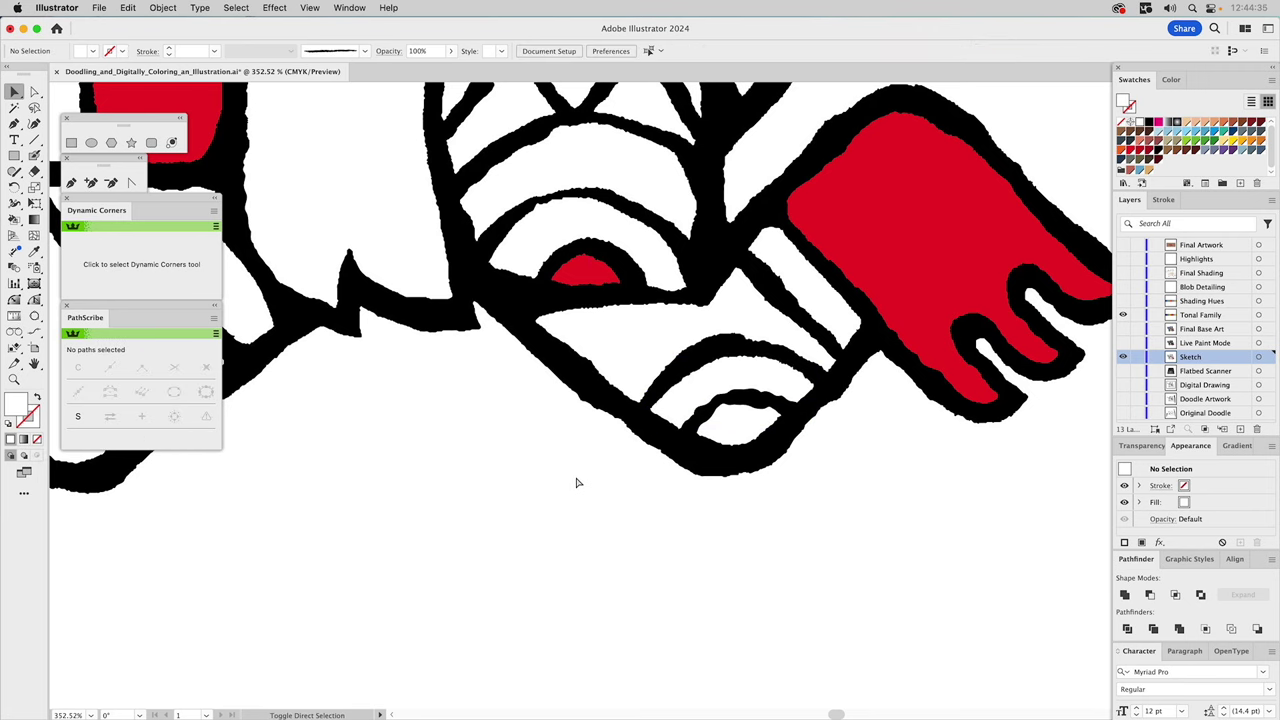
# Fill the wolf's nose, the front ear's inner shape and the three neck spikes with the purple palette color
pyautogui.press('super+0')
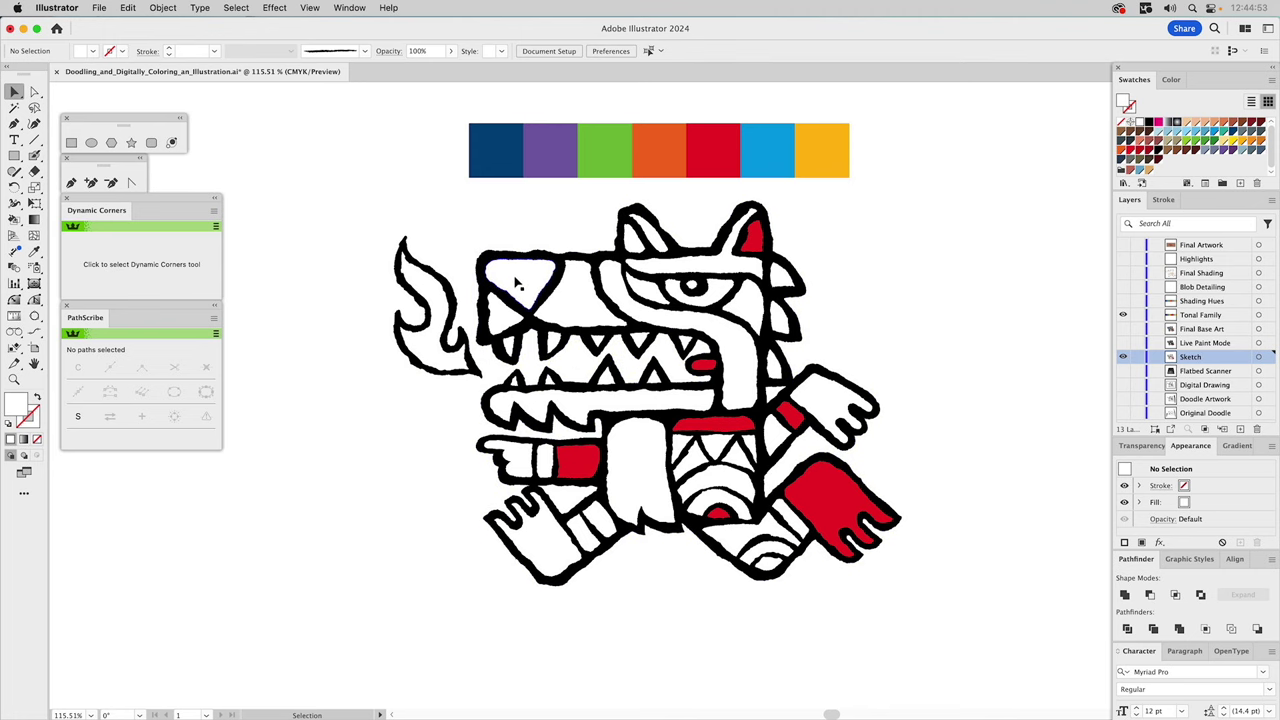
pyautogui.click(517, 284)
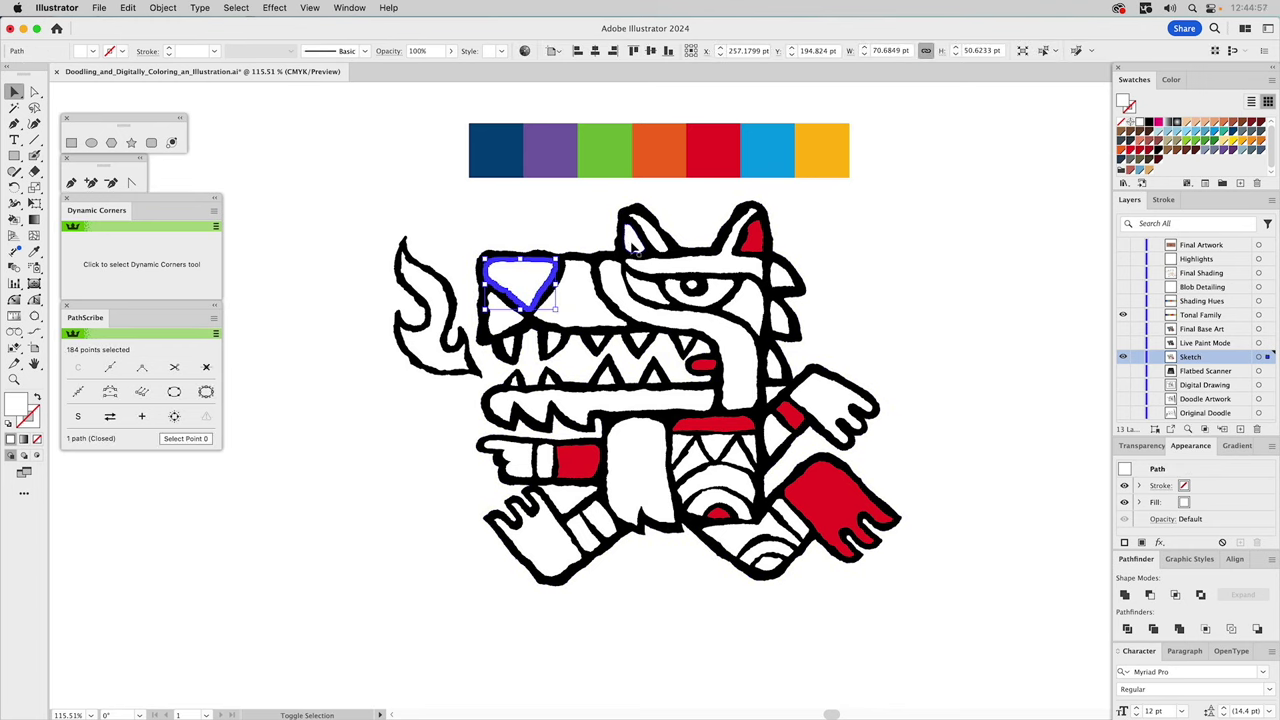
pyautogui.keyDown('shift'); pyautogui.click(632, 244); pyautogui.keyUp('shift')
pyautogui.keyDown('shift'); pyautogui.click(778, 366); pyautogui.keyUp('shift')
pyautogui.keyDown('shift'); pyautogui.click(784, 324); pyautogui.keyUp('shift')
pyautogui.keyDown('shift'); pyautogui.click(782, 281); pyautogui.keyUp('shift')
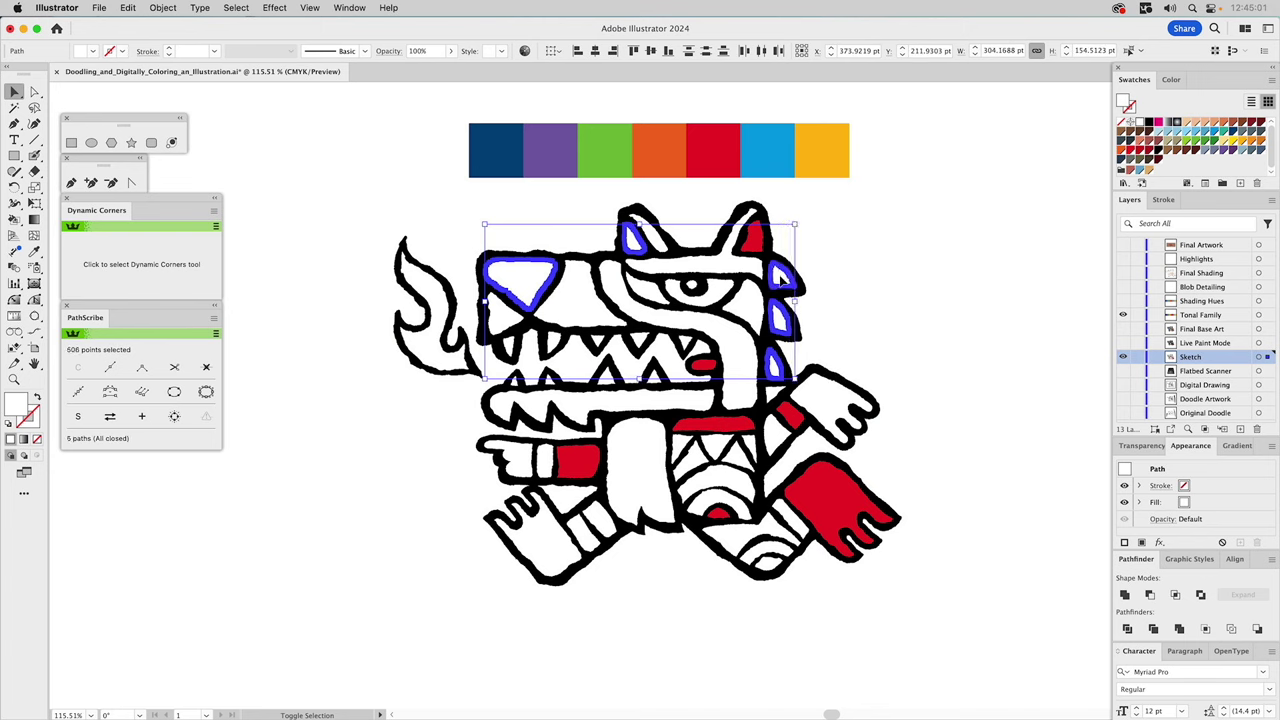
pyautogui.press('i')
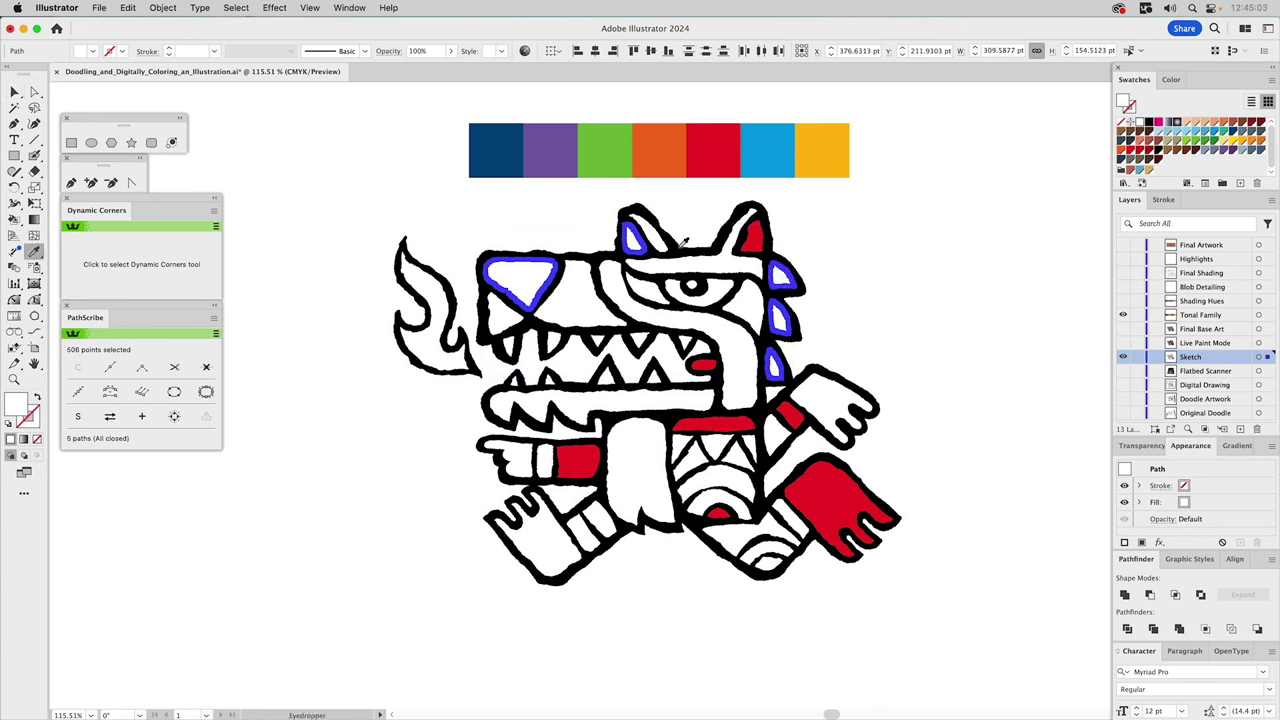
pyautogui.click(565, 160)
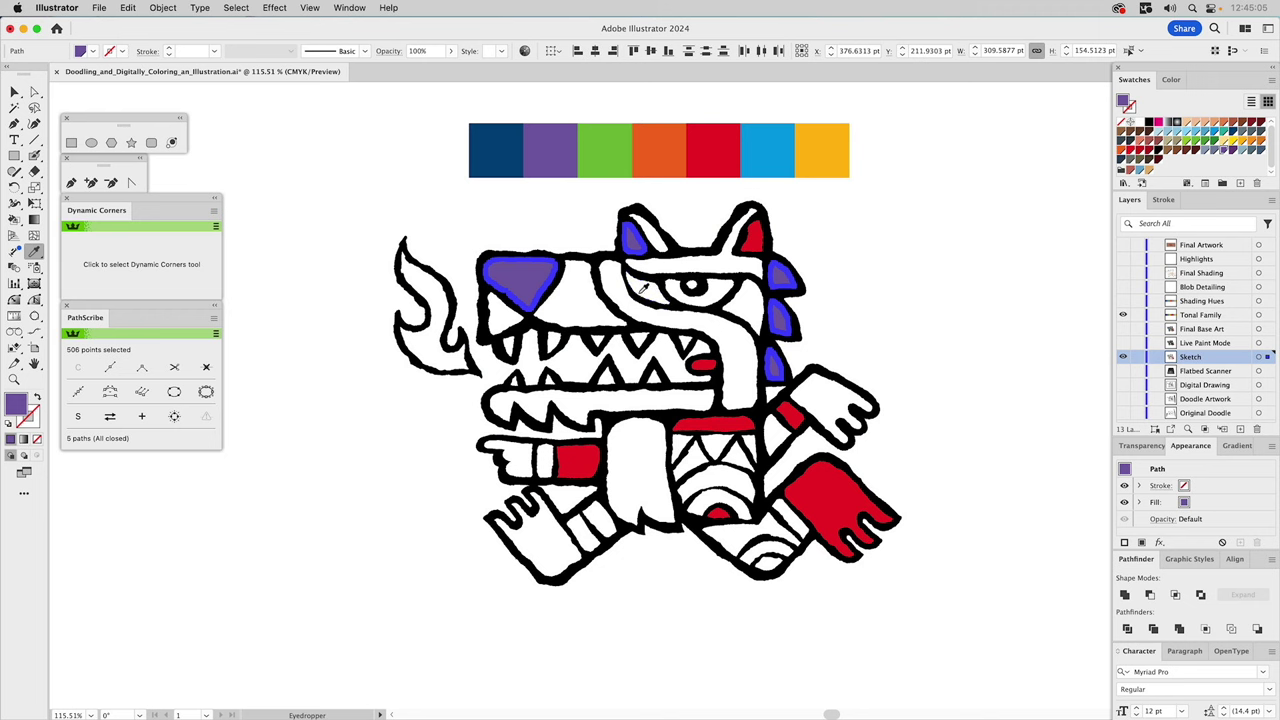
# Fill the wide arch band on the lower torso and the foot below the pointing hand with the same purple
pyautogui.press('v')
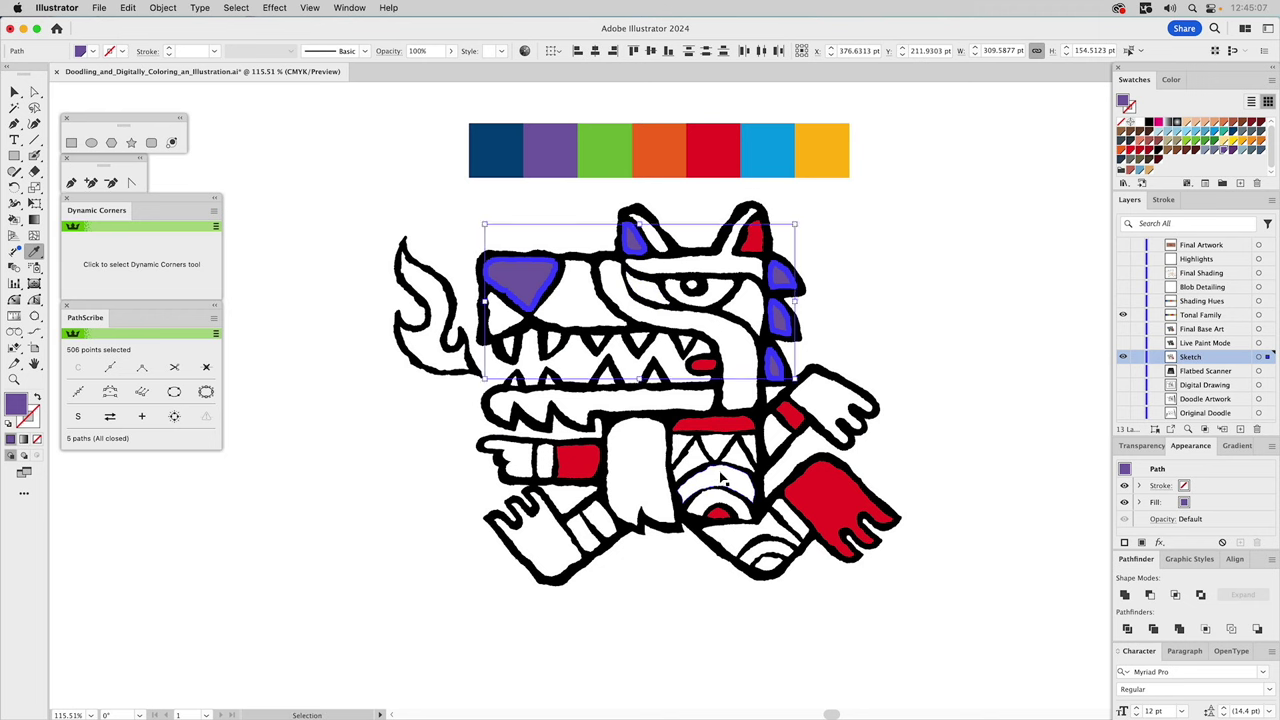
pyautogui.click(702, 478)
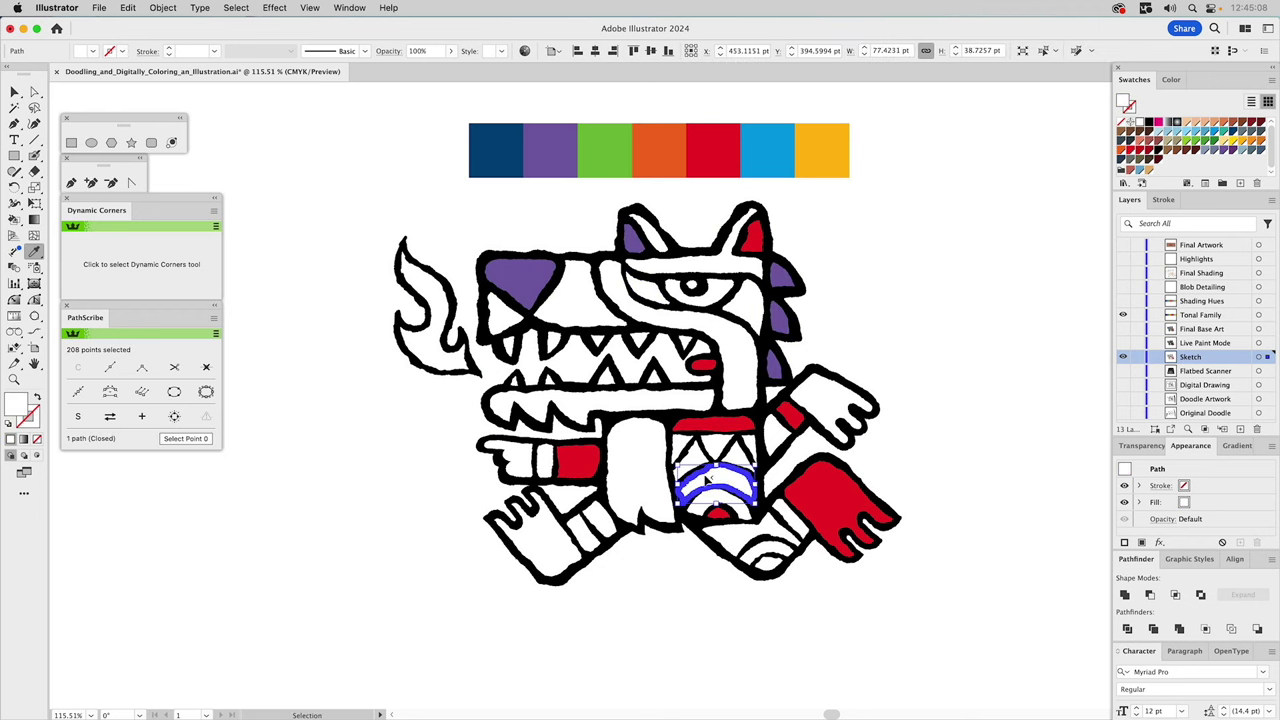
pyautogui.keyDown('shift'); pyautogui.click(557, 543); pyautogui.keyUp('shift')
pyautogui.press('i')
pyautogui.click(779, 318)
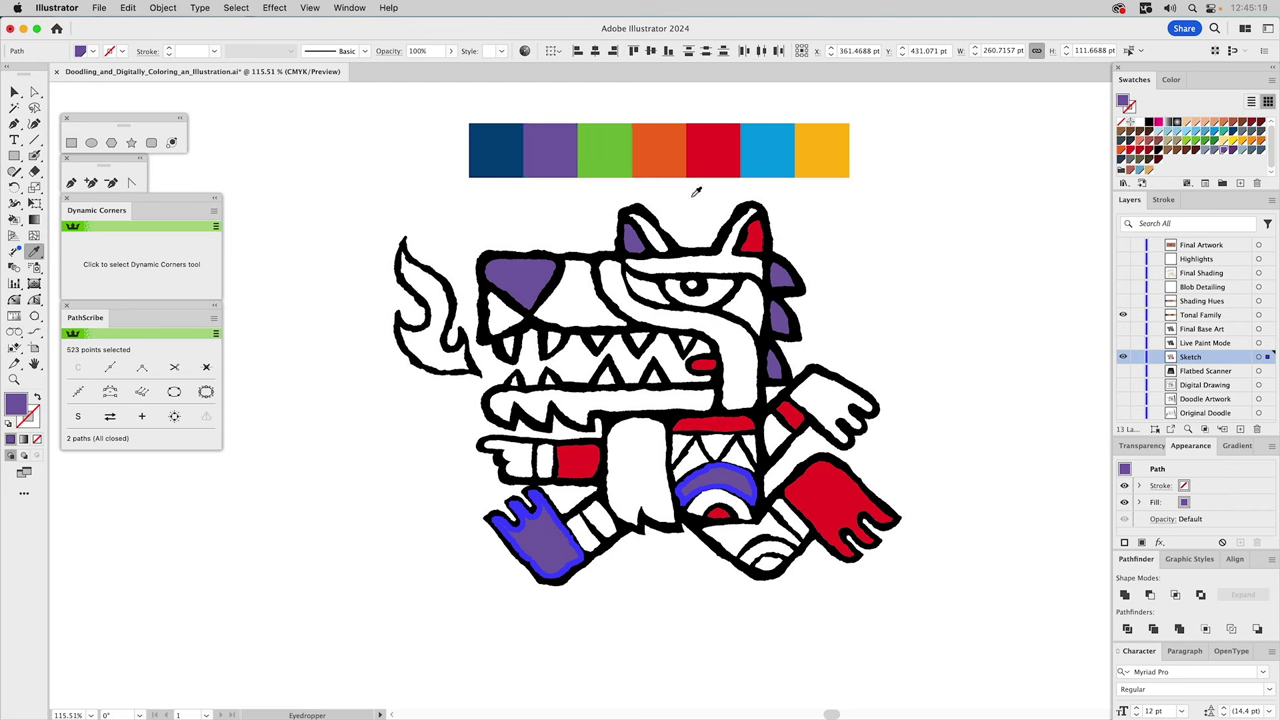
pyautogui.press('v')
pyautogui.click(855, 264)
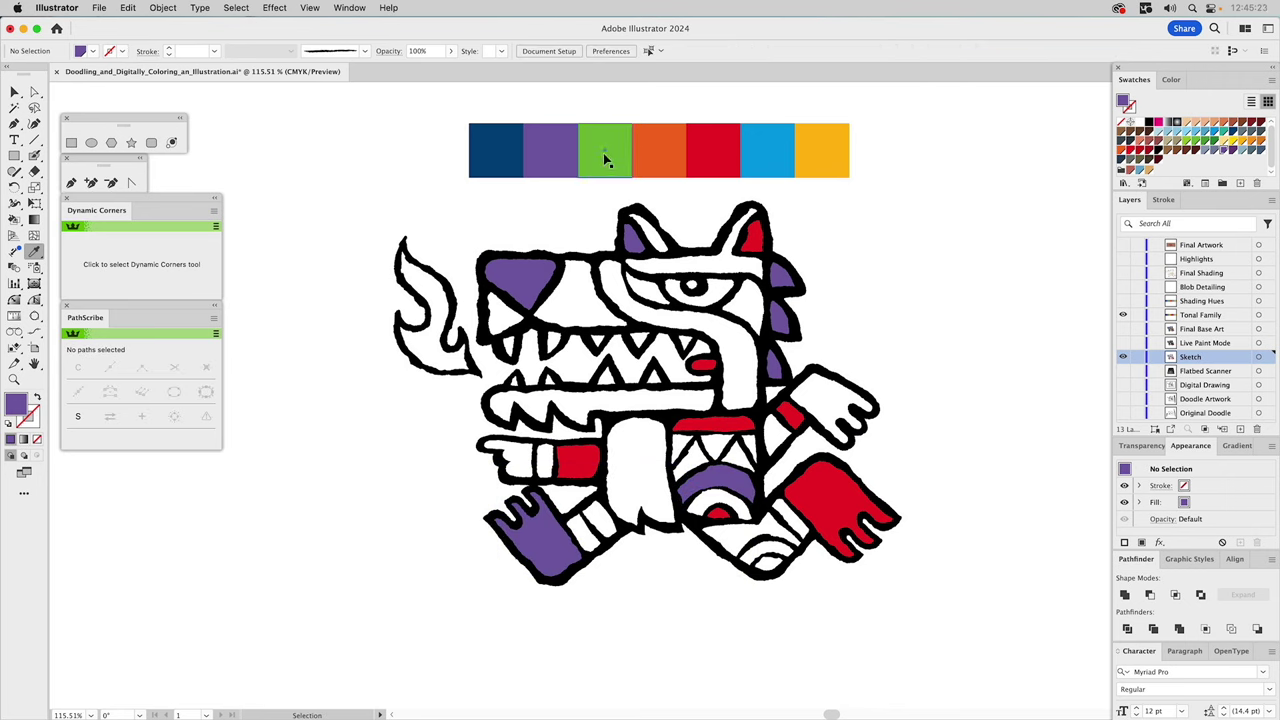
# Fill the snout, the cheek behind the eye and the pointing hand's wrist band with the green palette color
pyautogui.click(578, 305)
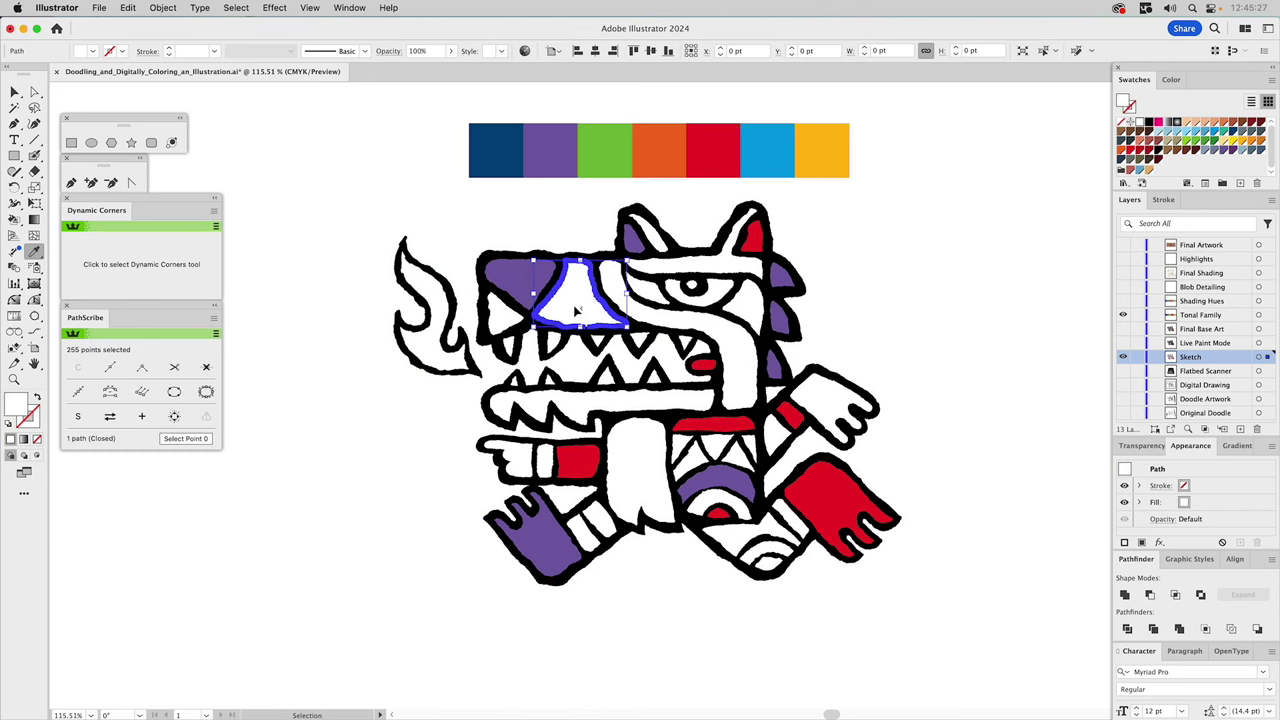
pyautogui.keyDown('shift'); pyautogui.click(748, 311); pyautogui.keyUp('shift')
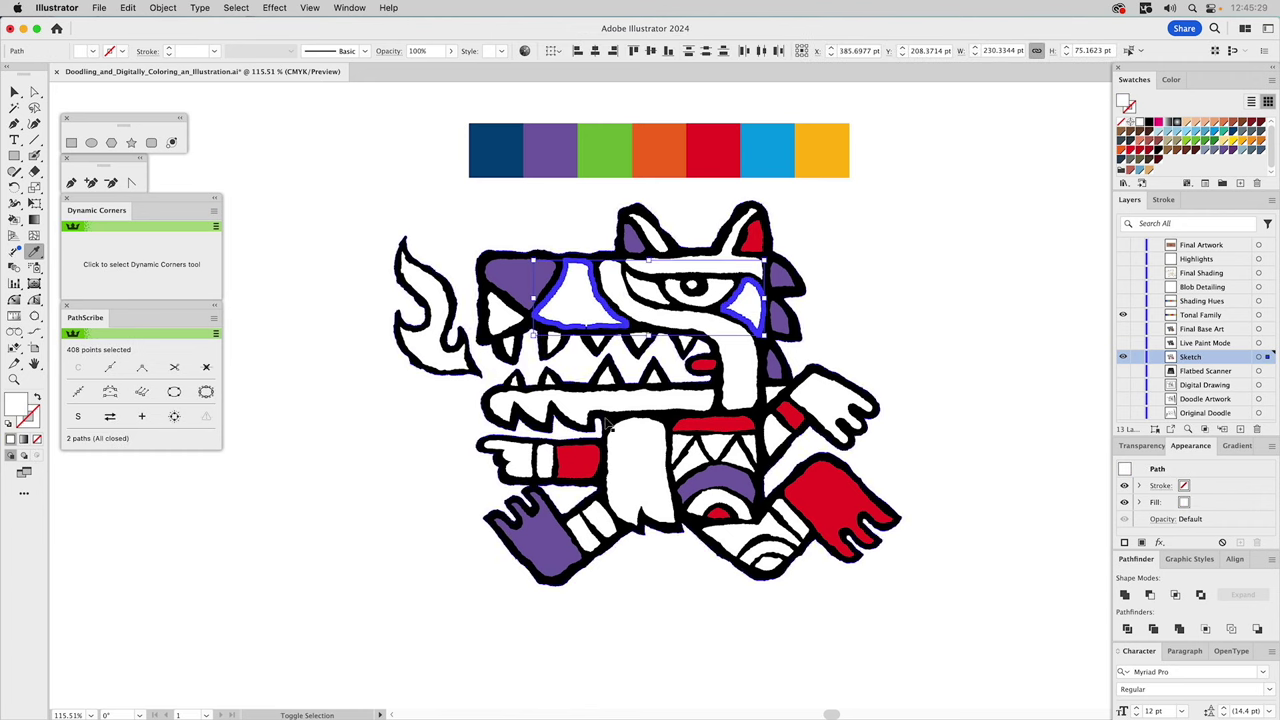
pyautogui.keyDown('shift'); pyautogui.click(546, 460); pyautogui.keyUp('shift')
pyautogui.press('i')
pyautogui.click(604, 149)
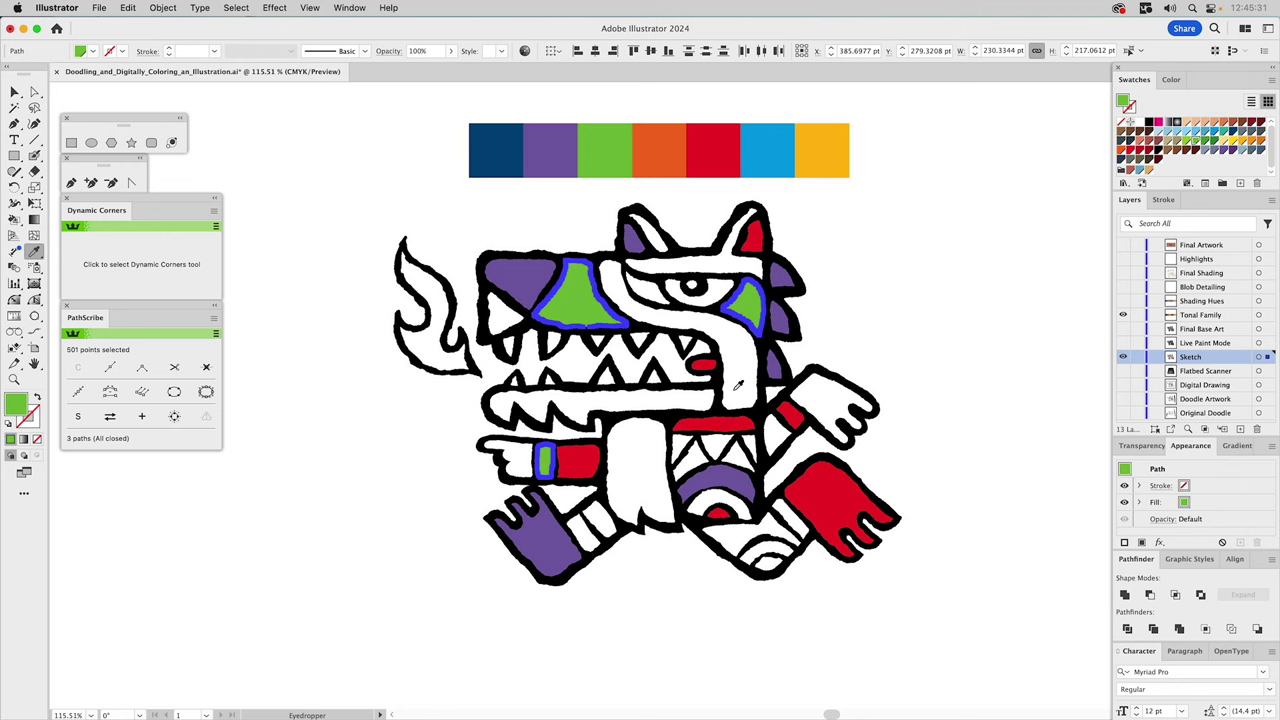
# Fill the two upright torso triangles and the upper part of the rear arm with the same green
pyautogui.press('v')
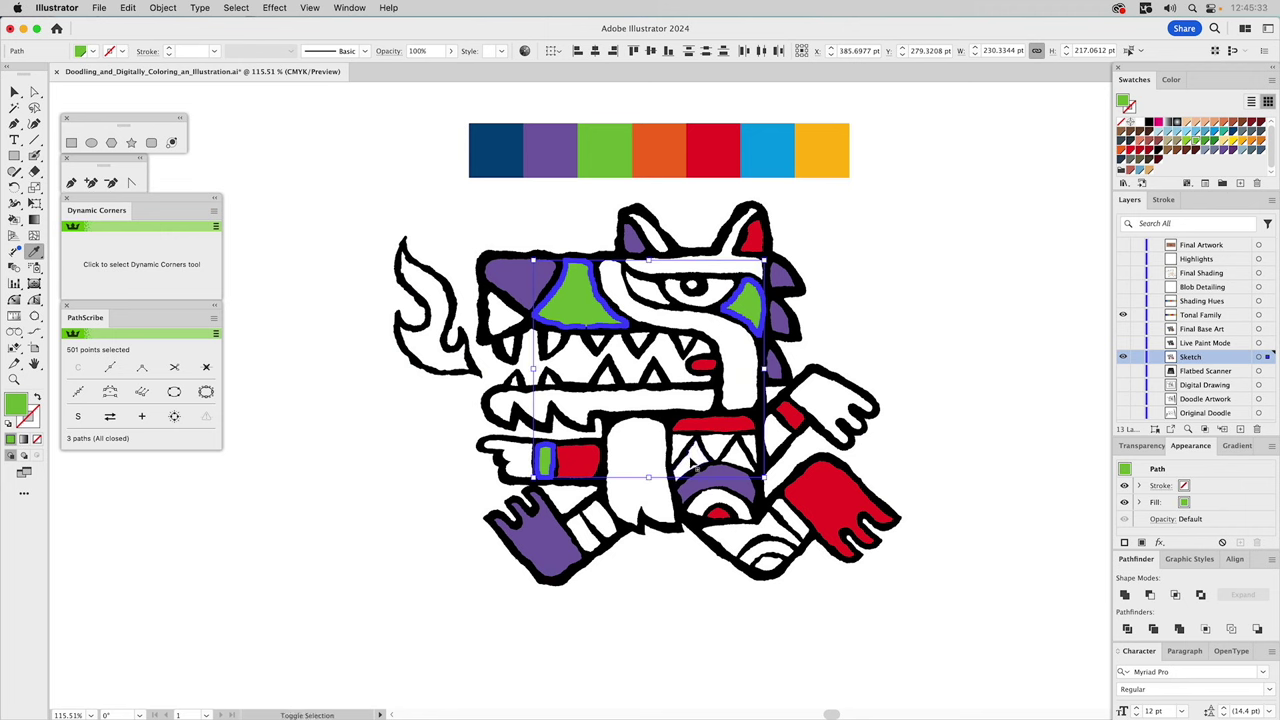
pyautogui.keyDown('shift'); pyautogui.keyDown('super'); pyautogui.click(690, 462); pyautogui.keyUp('super'); pyautogui.keyUp('shift')
pyautogui.keyDown('shift'); pyautogui.keyDown('super'); pyautogui.click(738, 458); pyautogui.keyUp('super'); pyautogui.keyUp('shift')
pyautogui.click(757, 305)
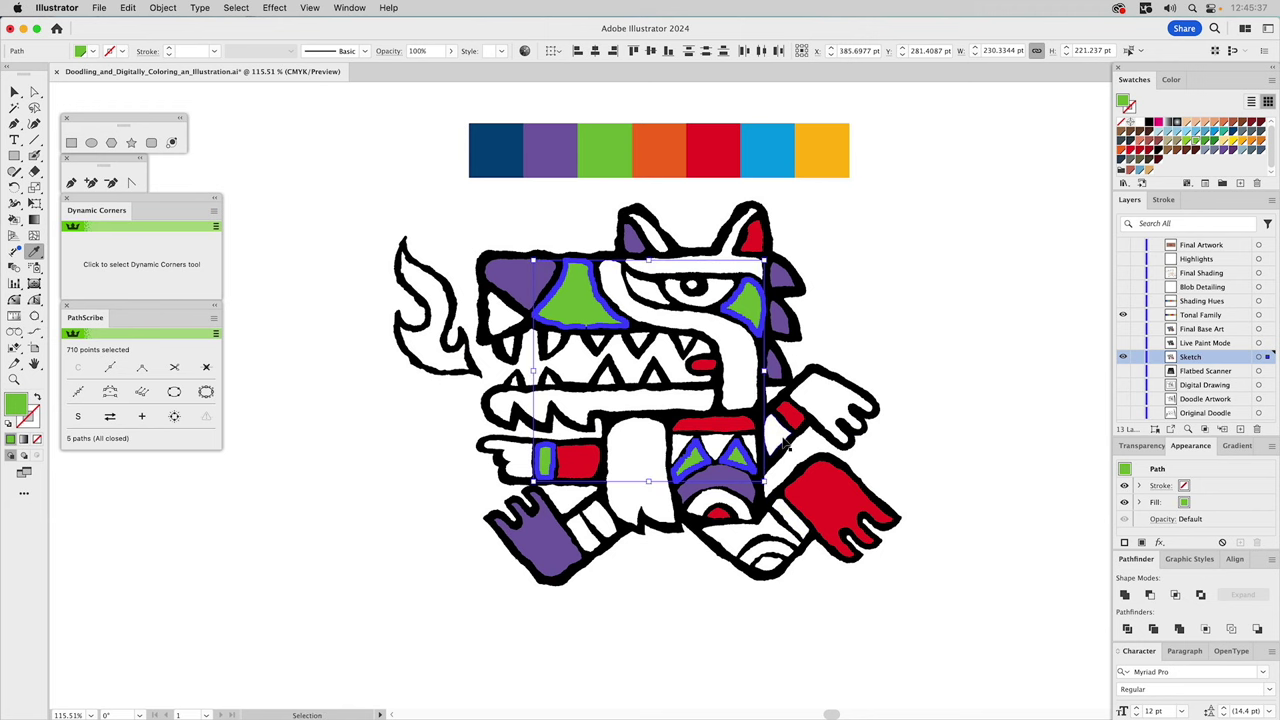
pyautogui.keyDown('super'); pyautogui.click(781, 440); pyautogui.keyUp('super')
pyautogui.click(752, 300)
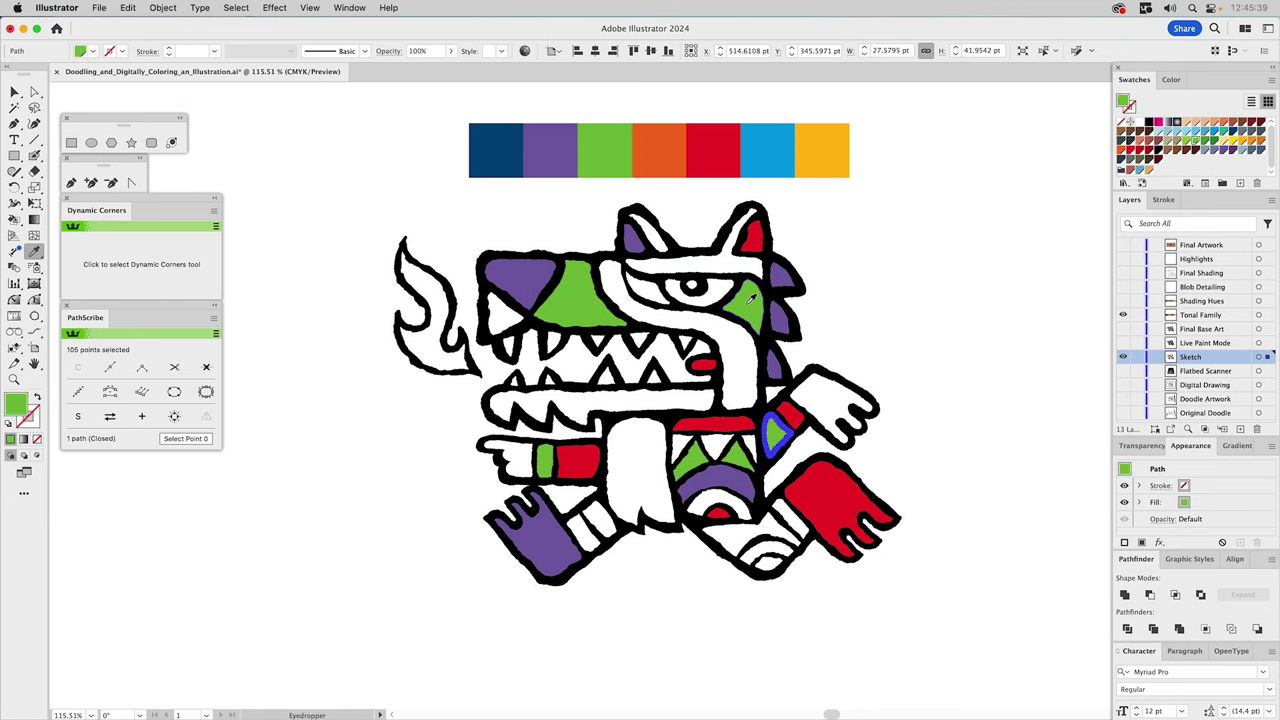
# Fill the purple-footed leg's band nearest the body and the large bent-leg shape around the knee with the same green
pyautogui.keyDown('super'); pyautogui.click(599, 521); pyautogui.keyUp('super')
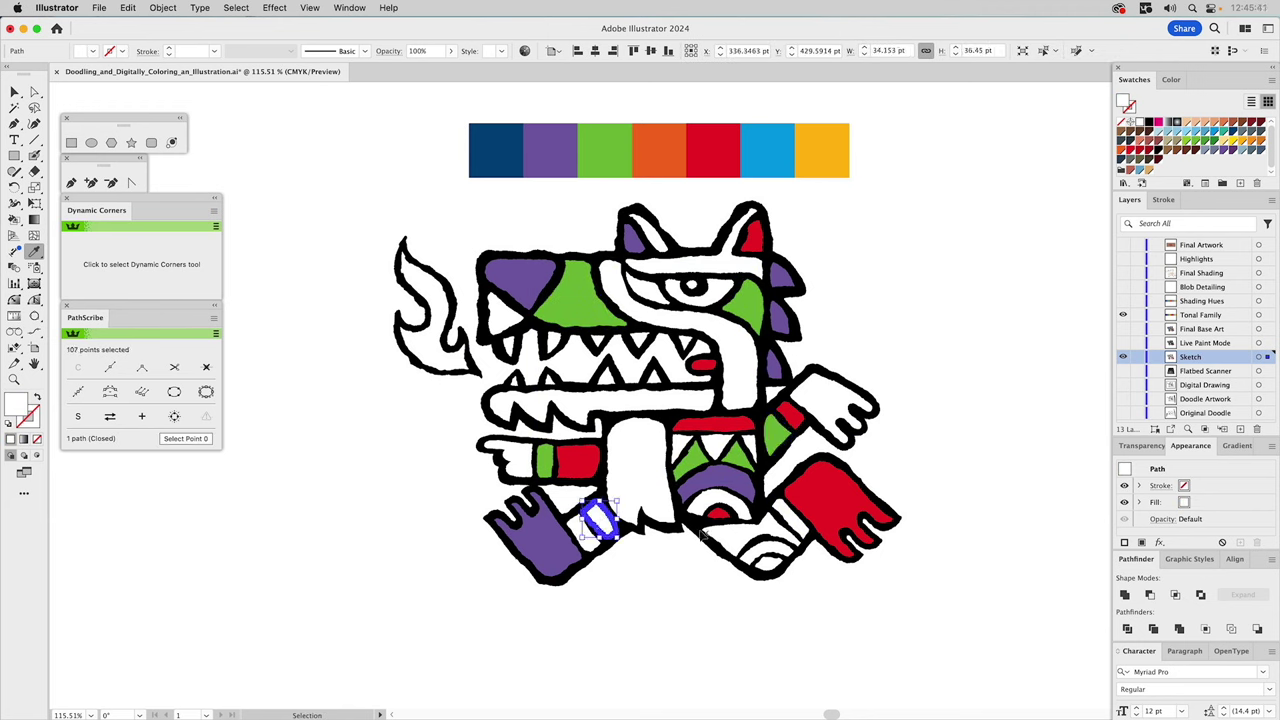
pyautogui.keyDown('shift'); pyautogui.keyDown('super'); pyautogui.click(730, 541); pyautogui.keyUp('super'); pyautogui.keyUp('shift')
pyautogui.click(738, 448)
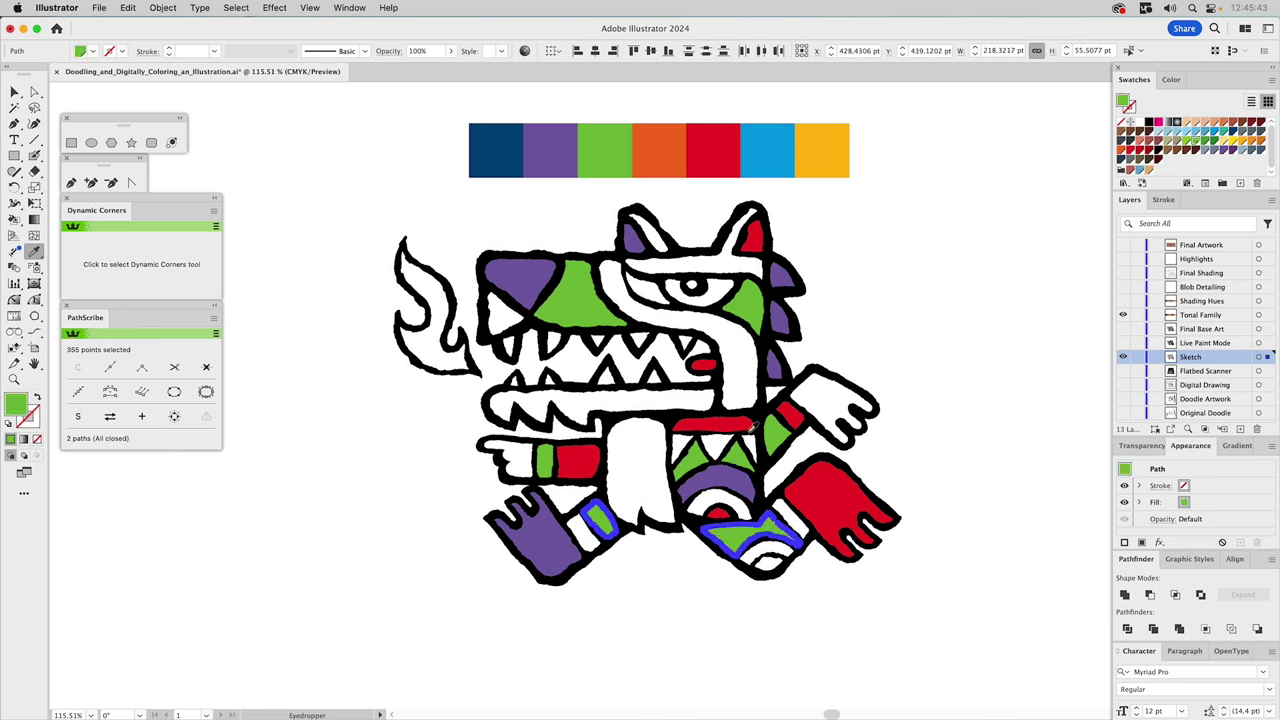
pyautogui.keyDown('super'); pyautogui.click(872, 305); pyautogui.keyUp('super')
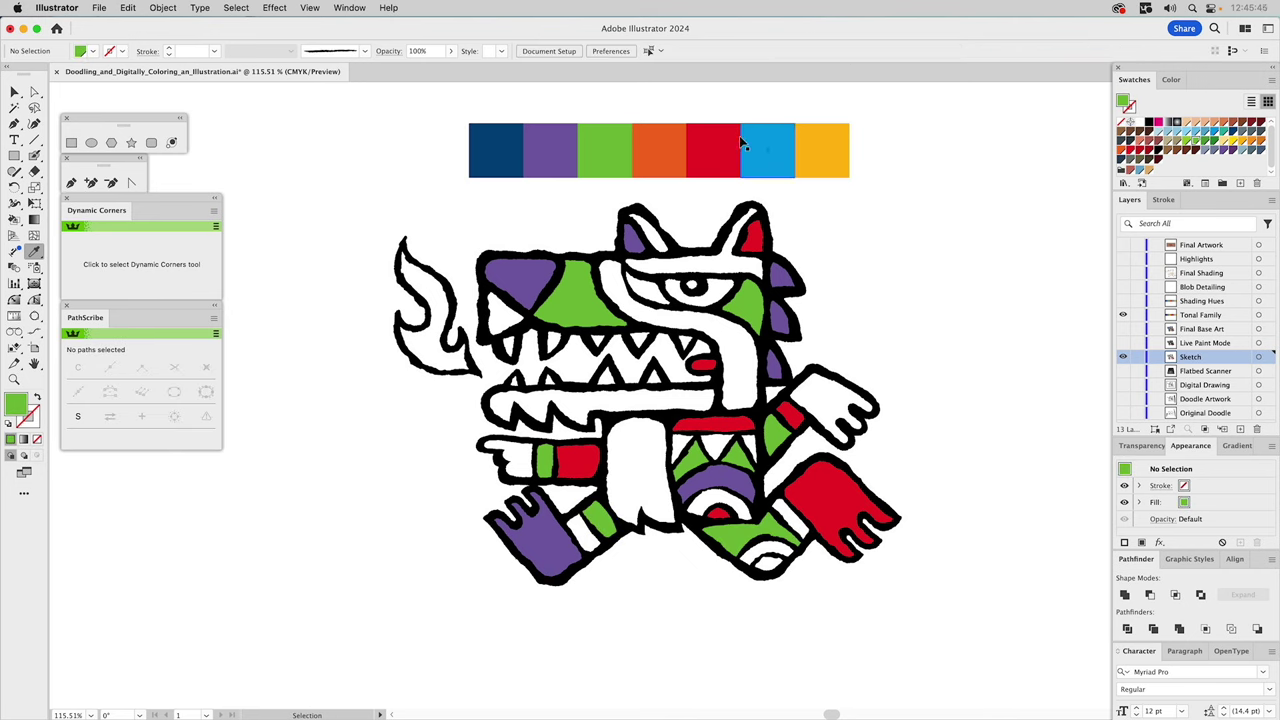
# Fill the brow shape that runs up into the rear ear and the lower jaw with the orange palette color
pyautogui.click(700, 276)
pyautogui.press('i')
pyautogui.click(675, 152)
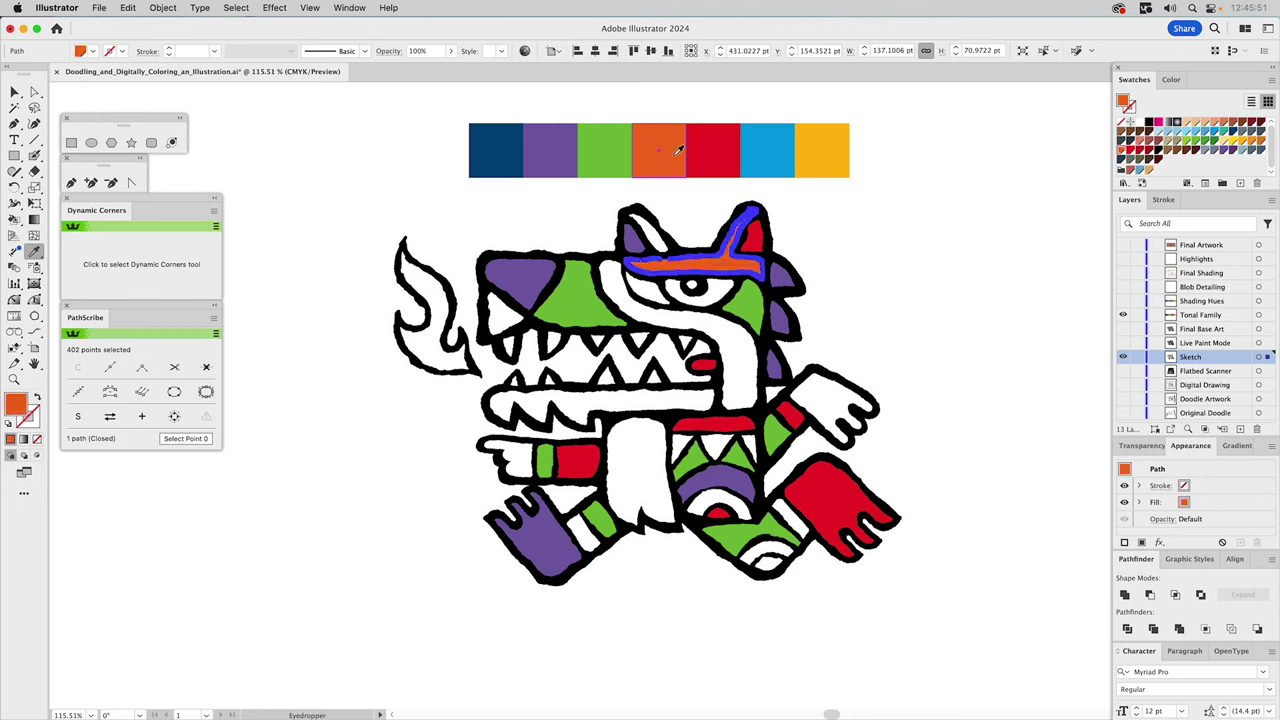
pyautogui.press('super')
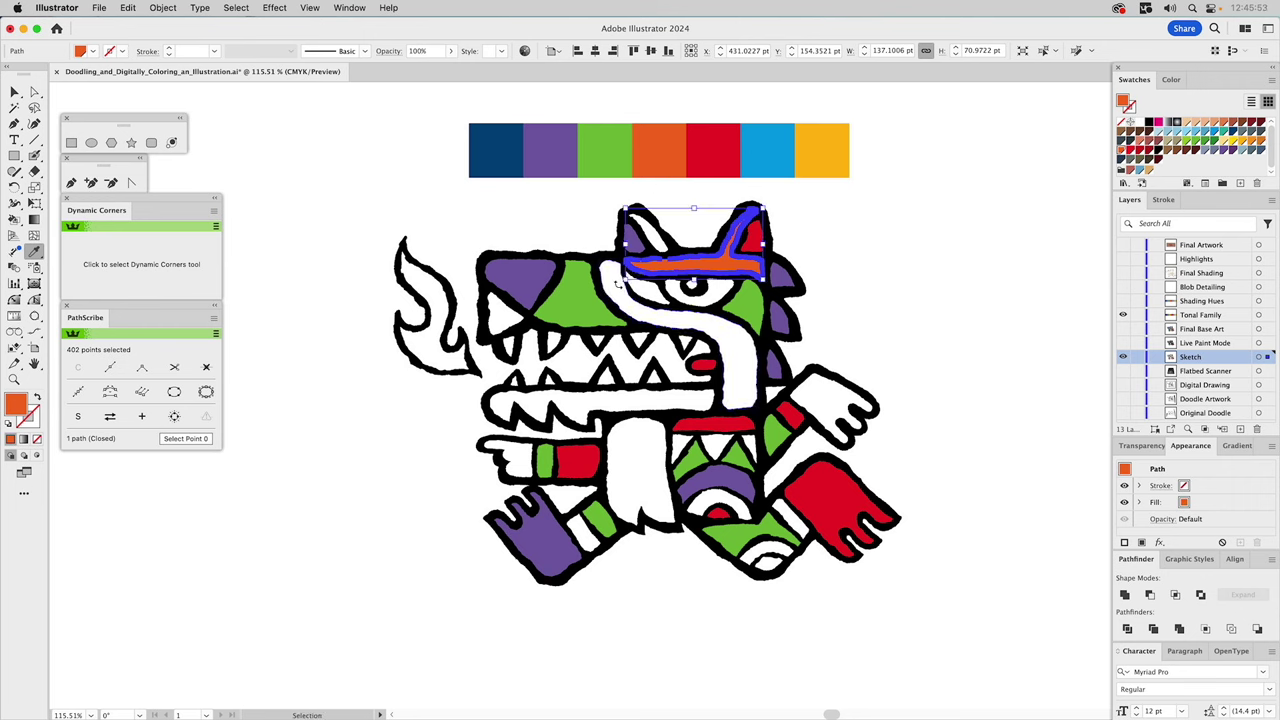
pyautogui.keyDown('shift'); pyautogui.keyDown('super'); pyautogui.click(573, 410); pyautogui.keyUp('super'); pyautogui.keyUp('shift')
pyautogui.click(670, 160)
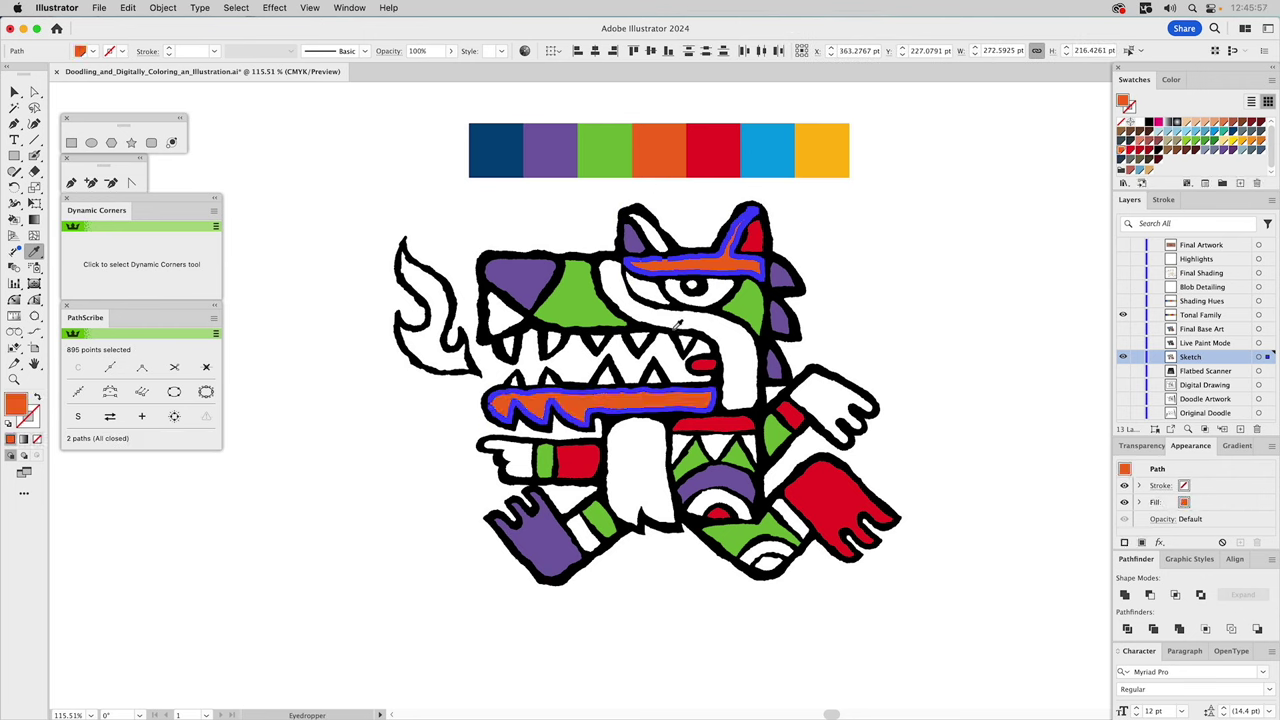
# Fill the two outer torso triangles and the rear hand with the same orange
pyautogui.press('v')
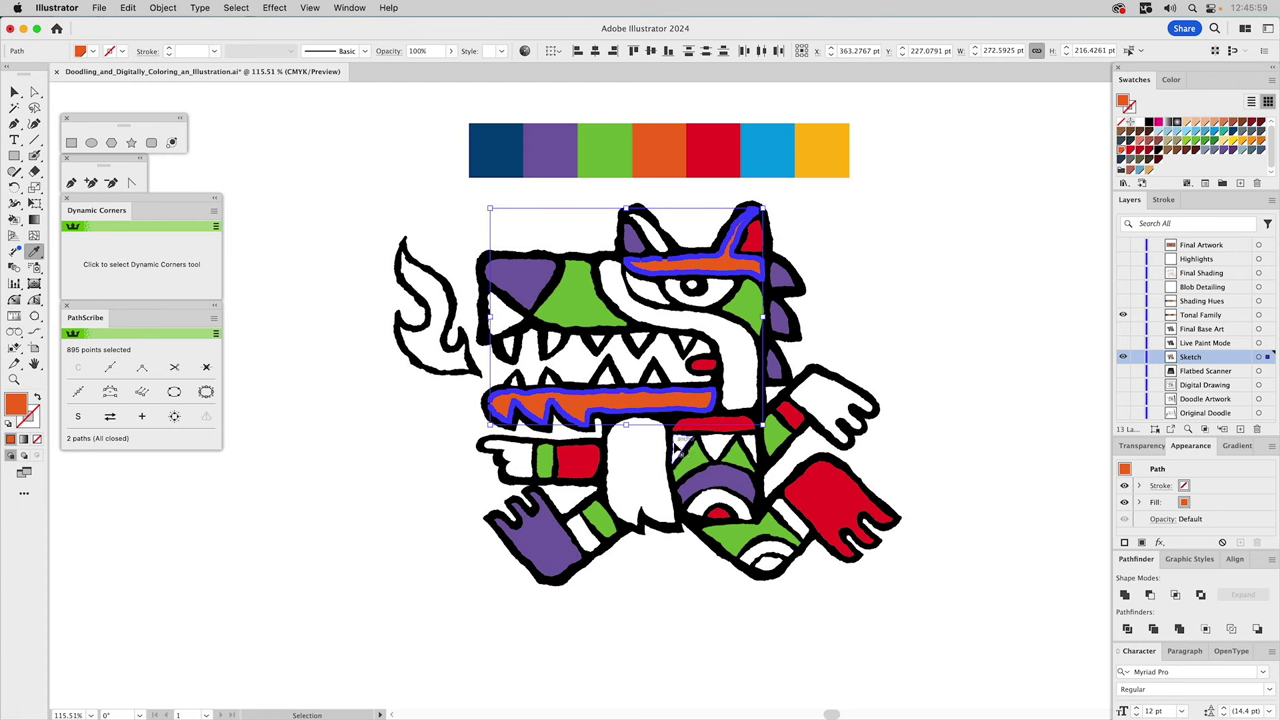
pyautogui.click(679, 448)
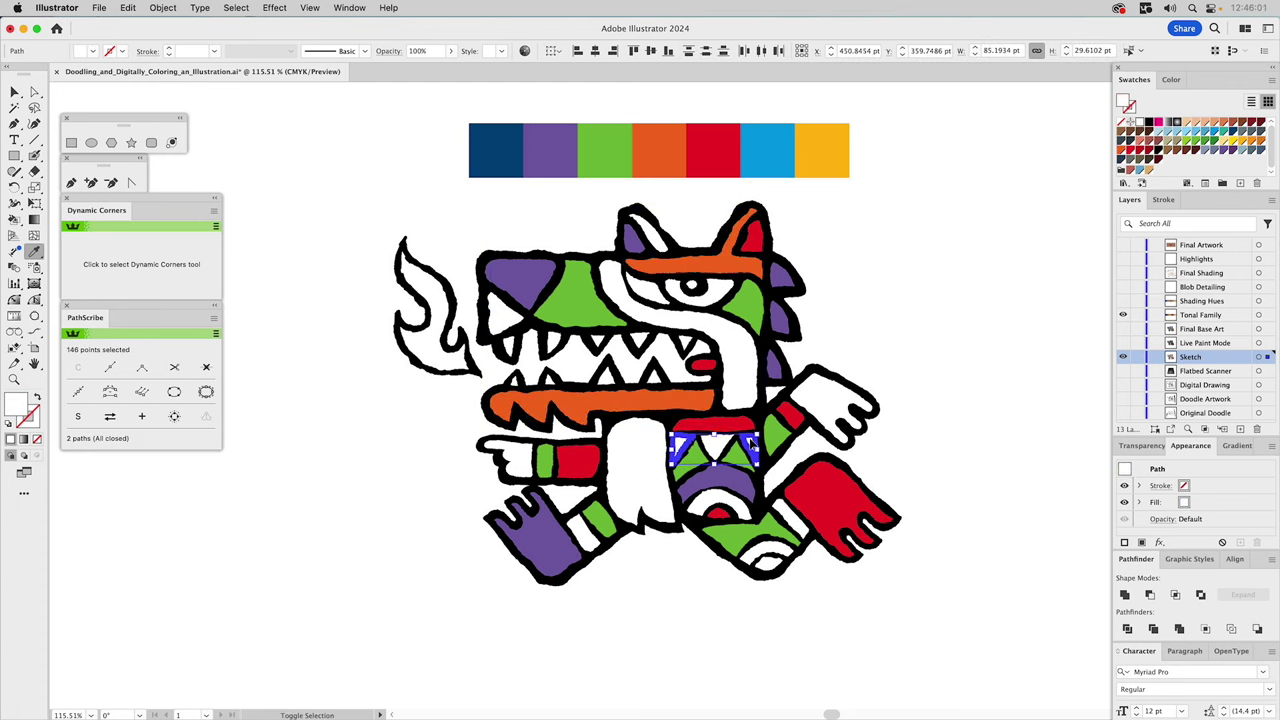
pyautogui.keyDown('shift'); pyautogui.click(829, 400); pyautogui.keyUp('shift')
pyautogui.press('i')
pyautogui.click(711, 262)
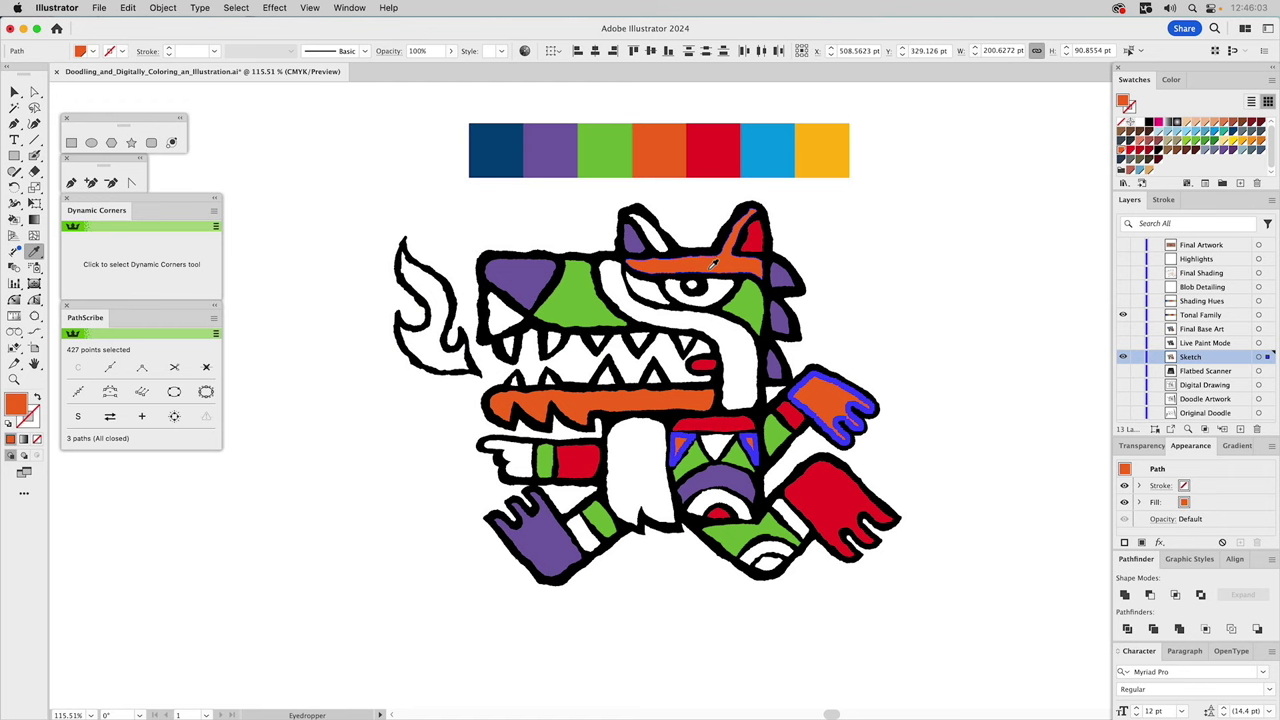
# Fill the leg band beside the purple foot and the outer arch on the bent knee with the same orange
pyautogui.press('v')
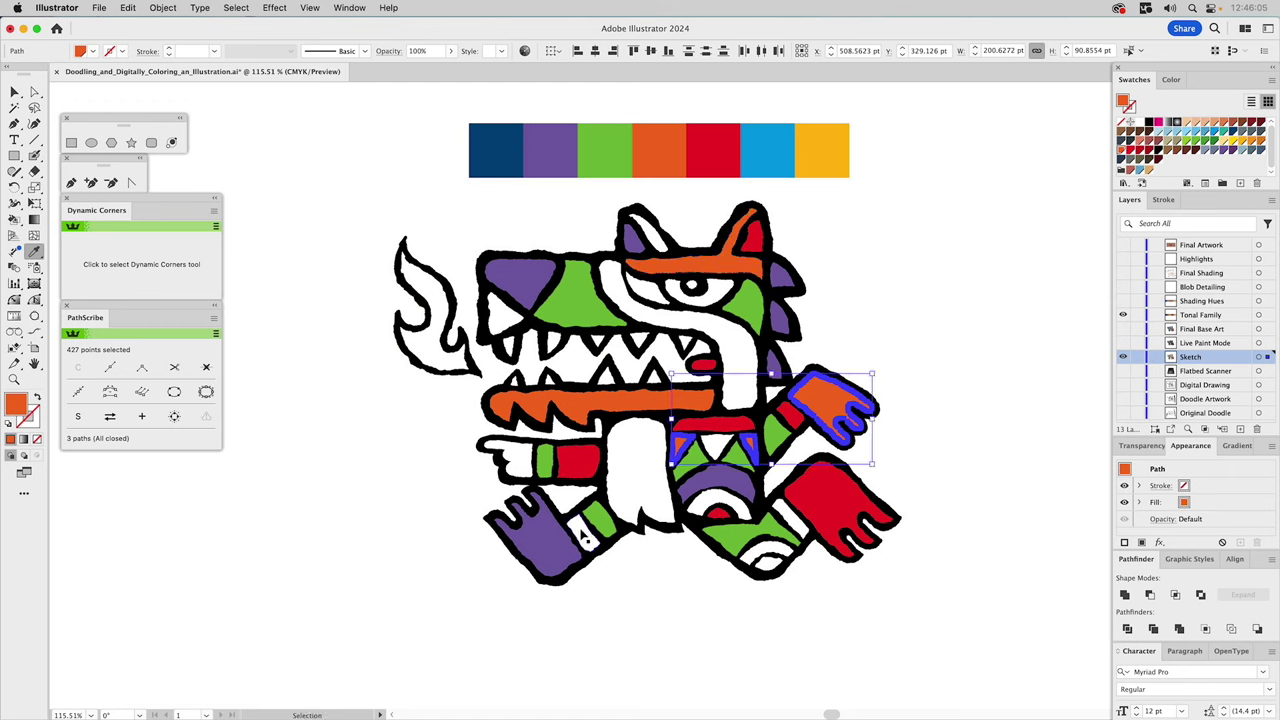
pyautogui.click(589, 535)
pyautogui.press('i')
pyautogui.click(817, 399)
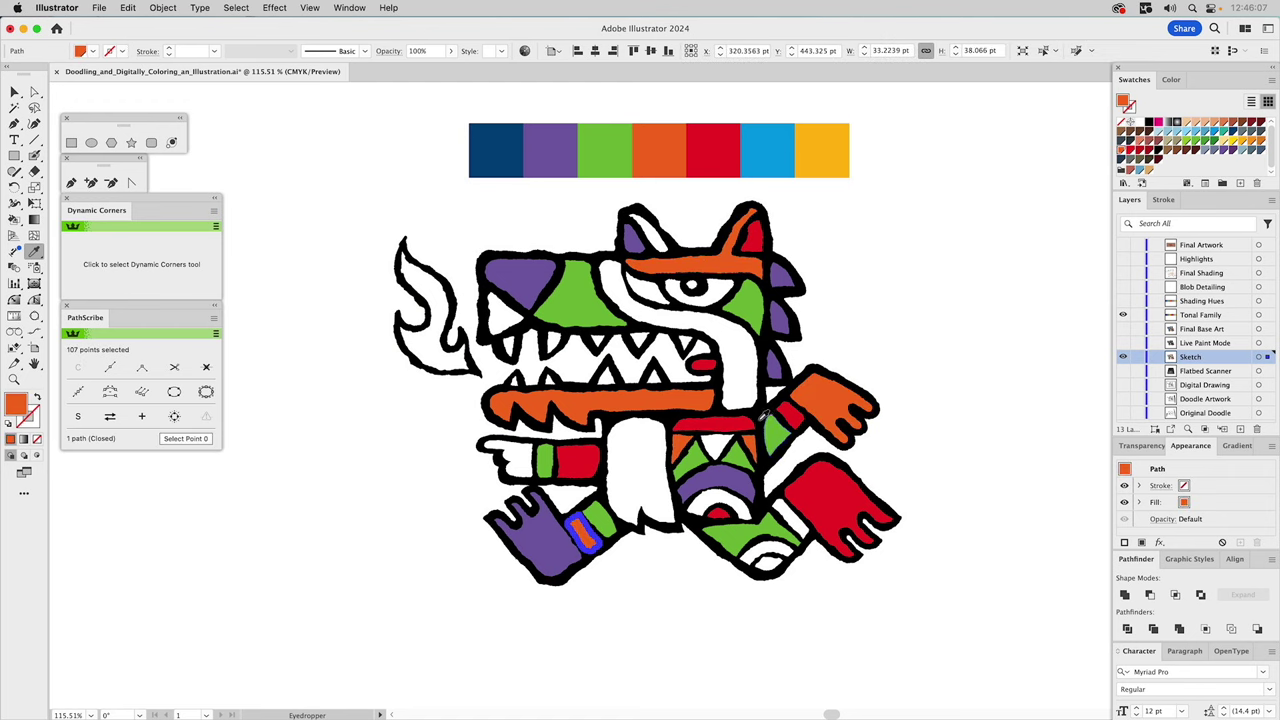
pyautogui.press('v')
pyautogui.click(776, 556)
pyautogui.press('i')
pyautogui.click(831, 391)
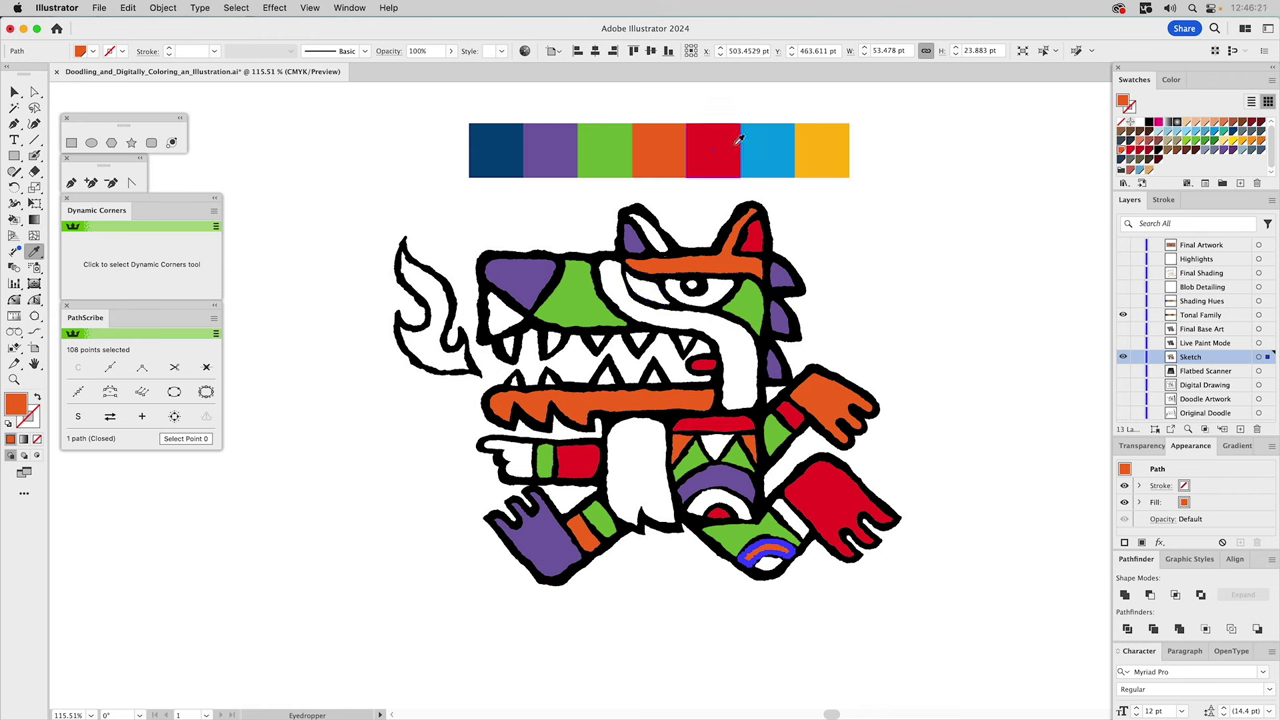
# Fill the white triangle on the snout and the white patch beside the eye with the palette's light blue
pyautogui.press('v')
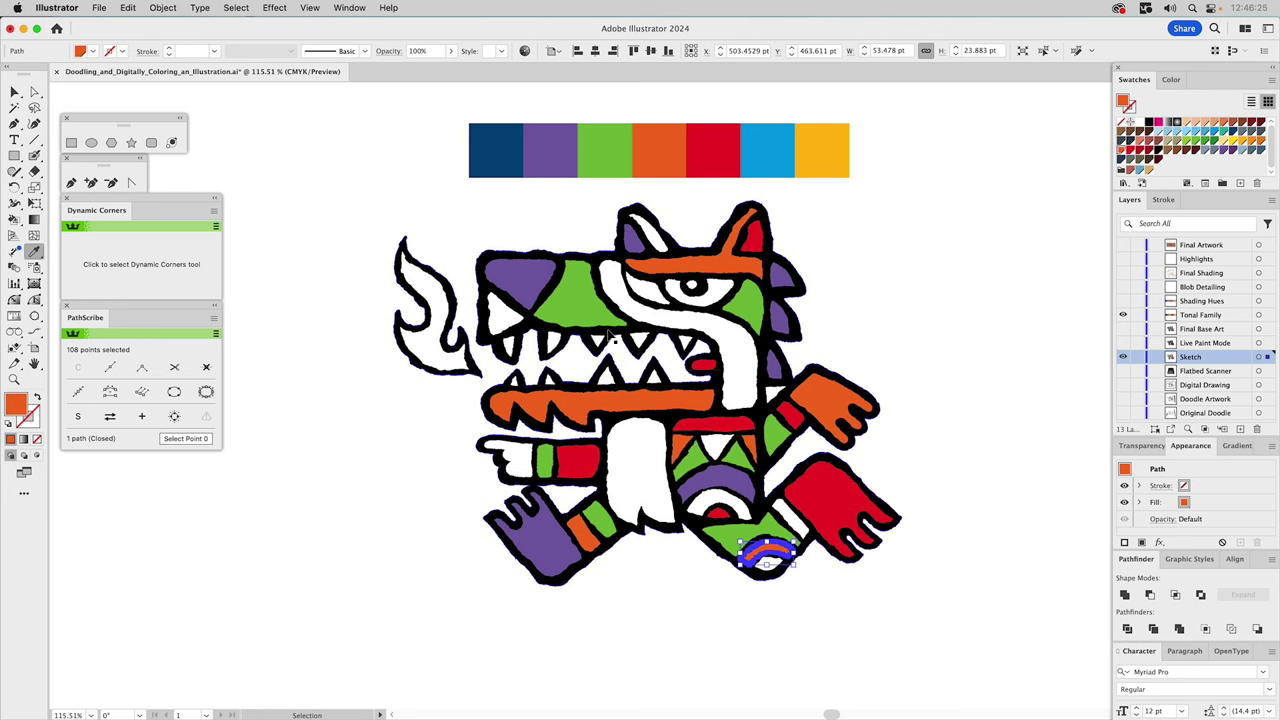
pyautogui.click(505, 318)
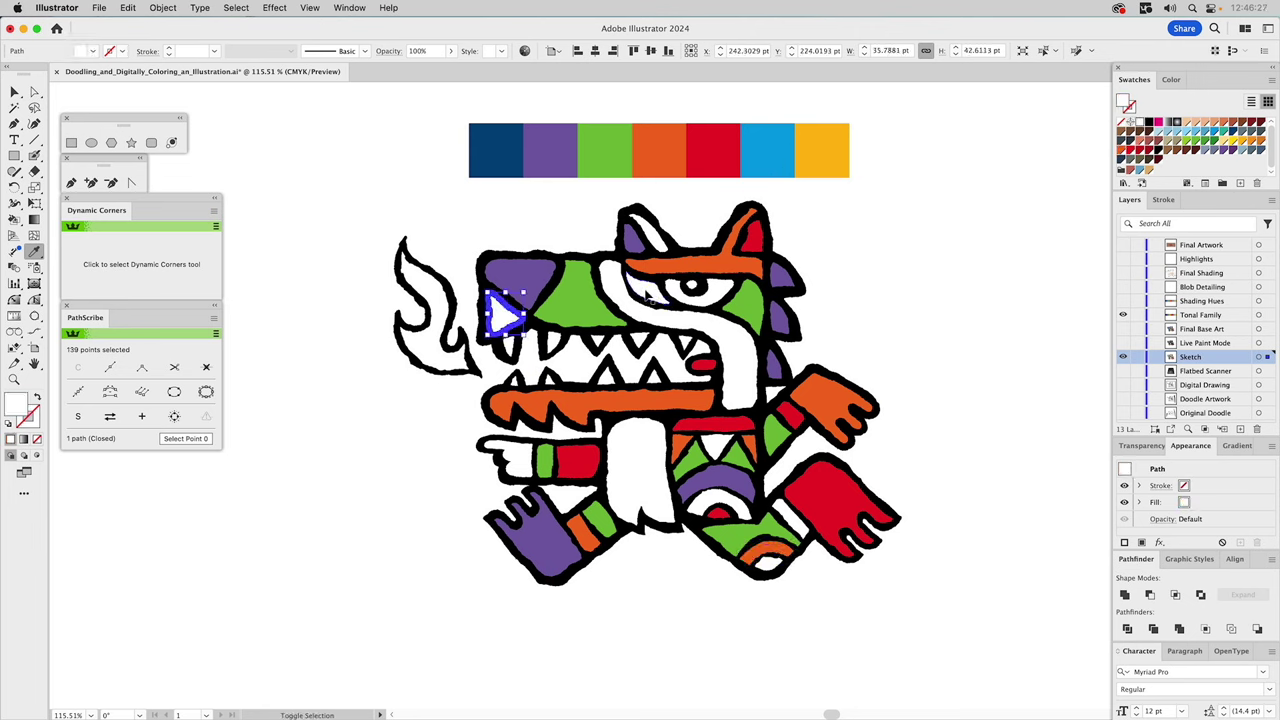
pyautogui.keyDown('shift'); pyautogui.click(648, 294); pyautogui.keyUp('shift')
pyautogui.press('i')
pyautogui.click(774, 148)
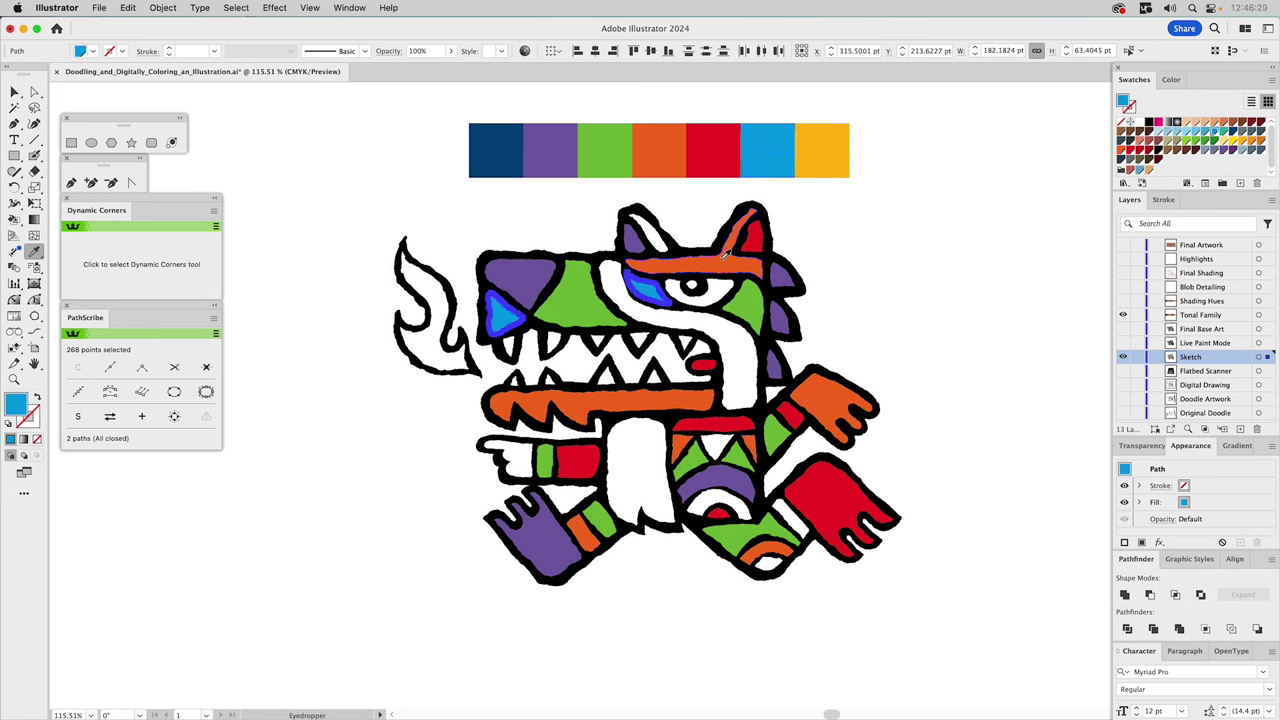
# Fill the white pointing hand with the light blue sampled from the snout triangle
pyautogui.press('v')
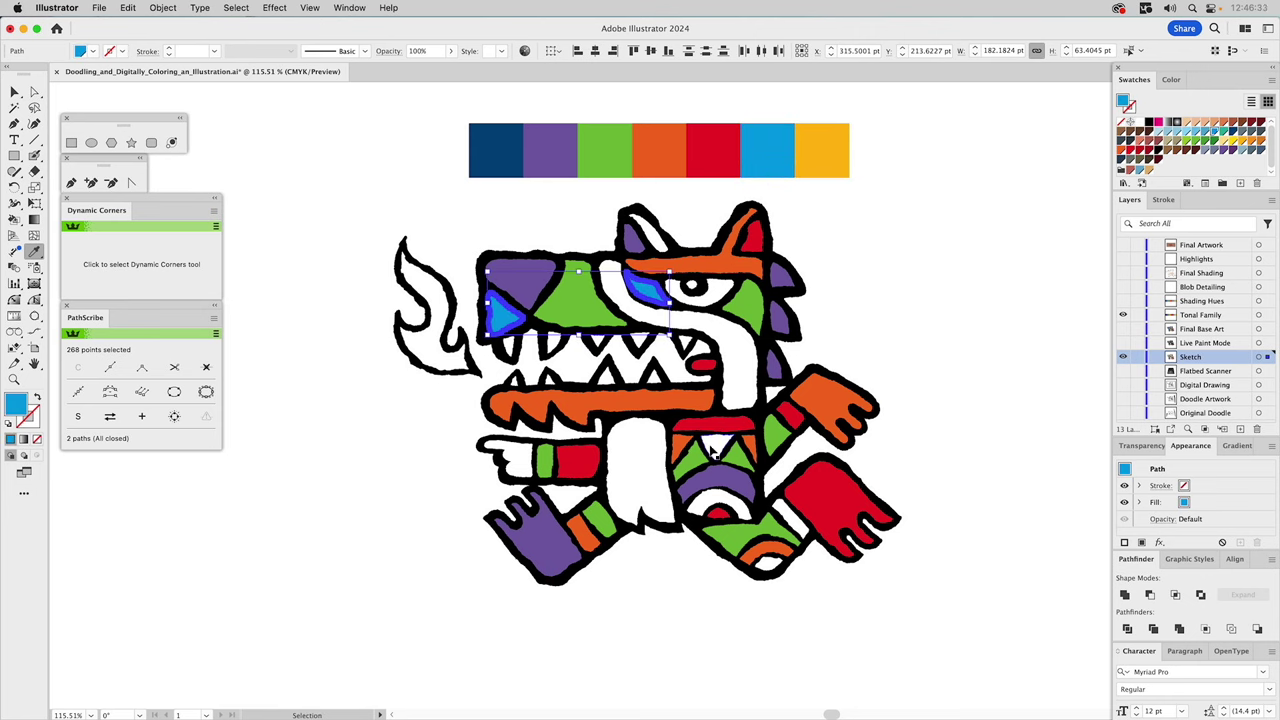
pyautogui.click(515, 458)
pyautogui.press('i')
pyautogui.click(505, 305)
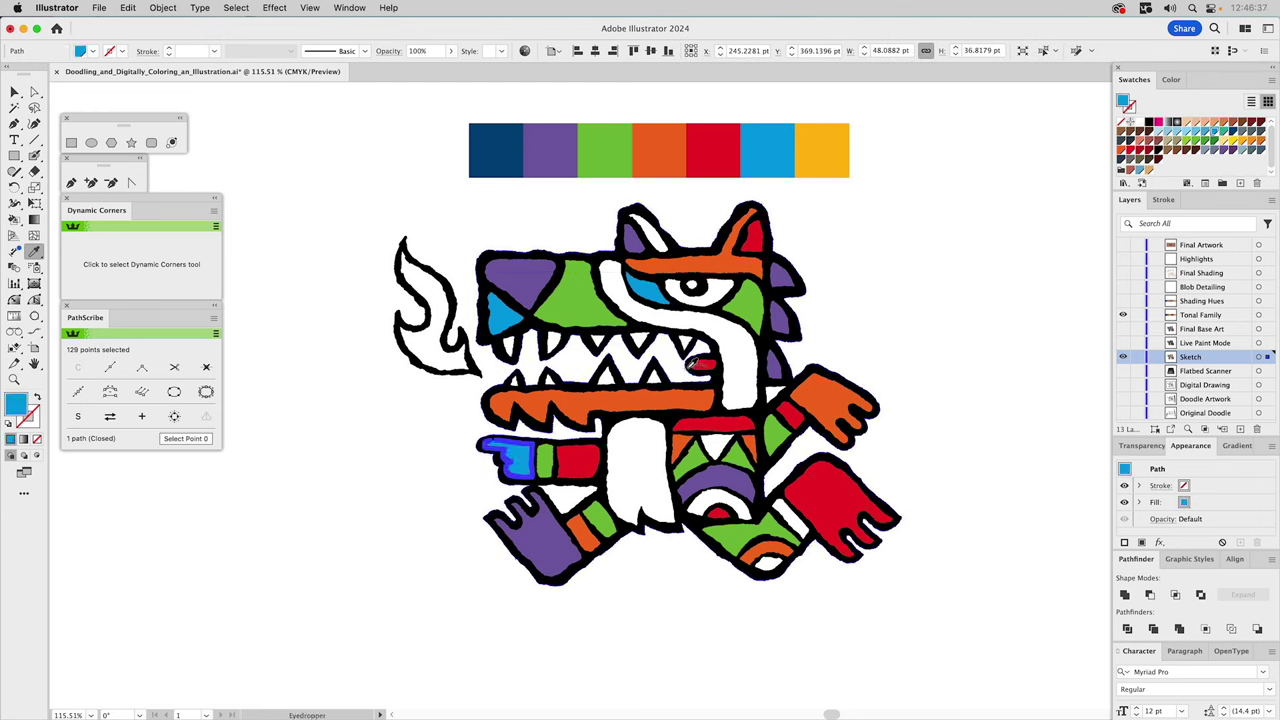
# Fill the small white oval on the rear leg, inside the orange arc, with the light blue sampled beside the eye
pyautogui.press('v')
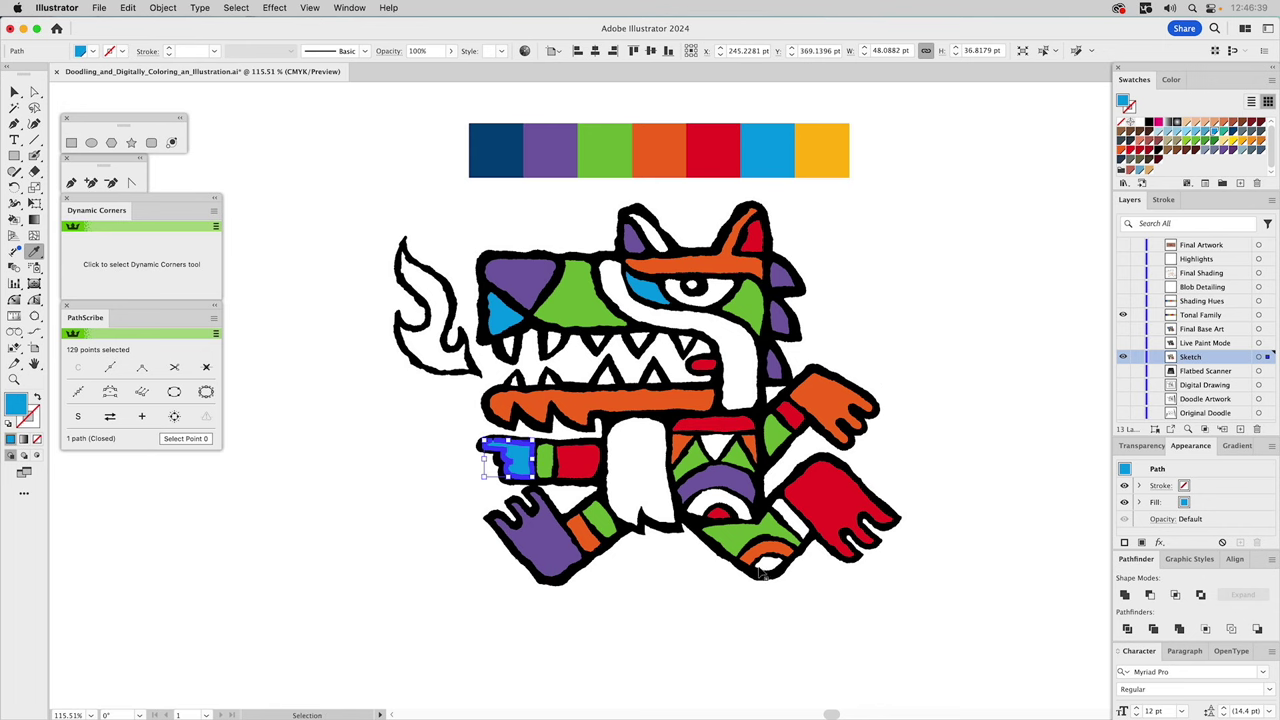
pyautogui.click(767, 563)
pyautogui.press('i')
pyautogui.click(712, 480)
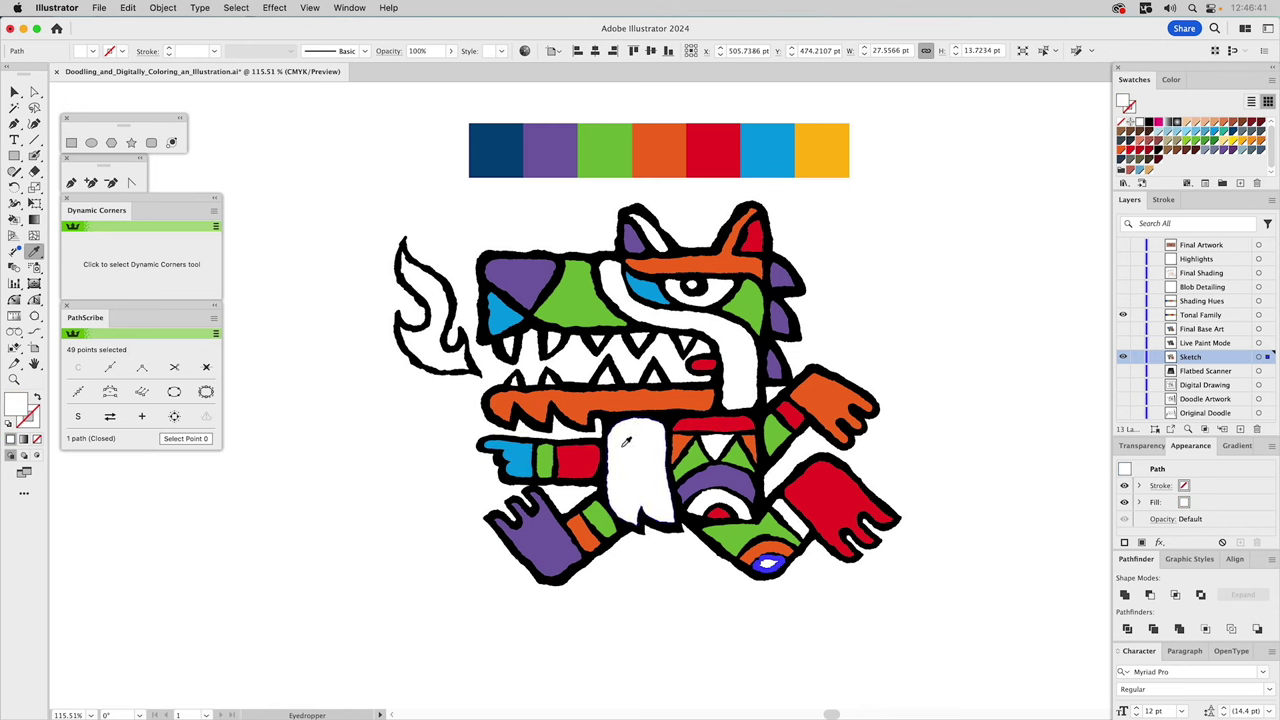
pyautogui.click(651, 288)
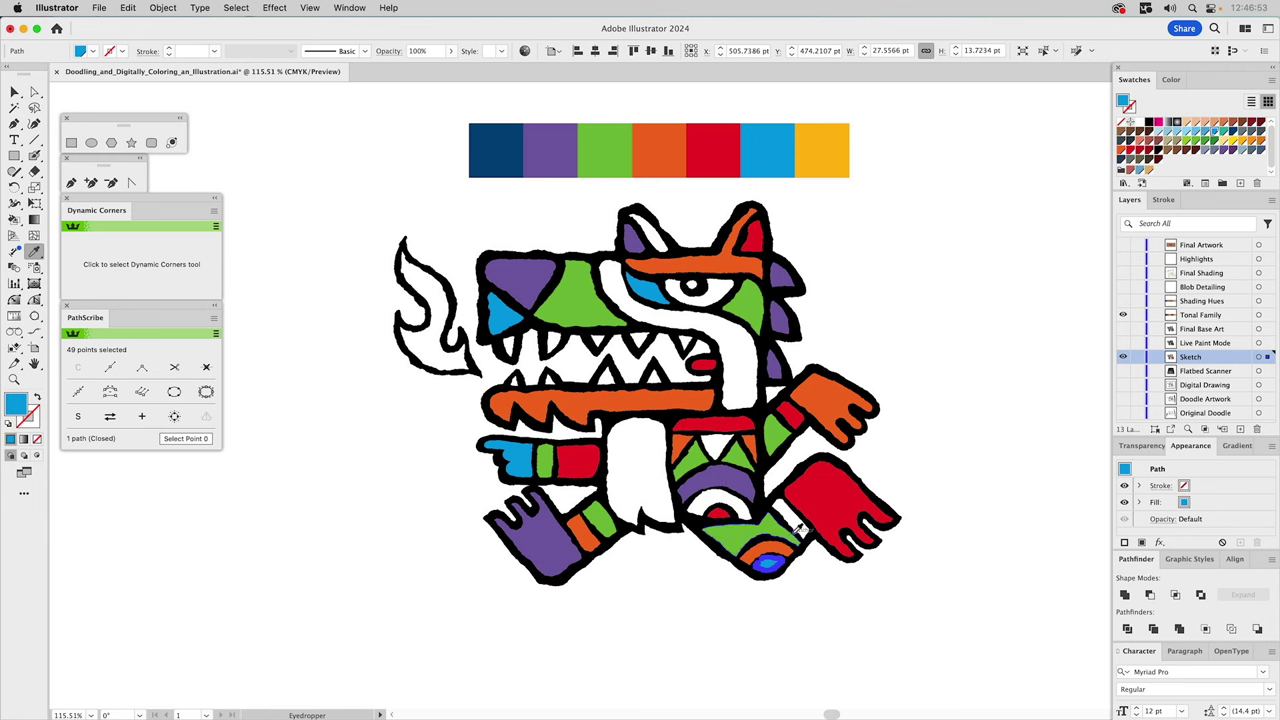
# Fill the face stripe, white ear section, chest, belly triangle, belly arch and rear leg band with the palette's yellow-orange
pyautogui.press('v')
pyautogui.click(624, 291)
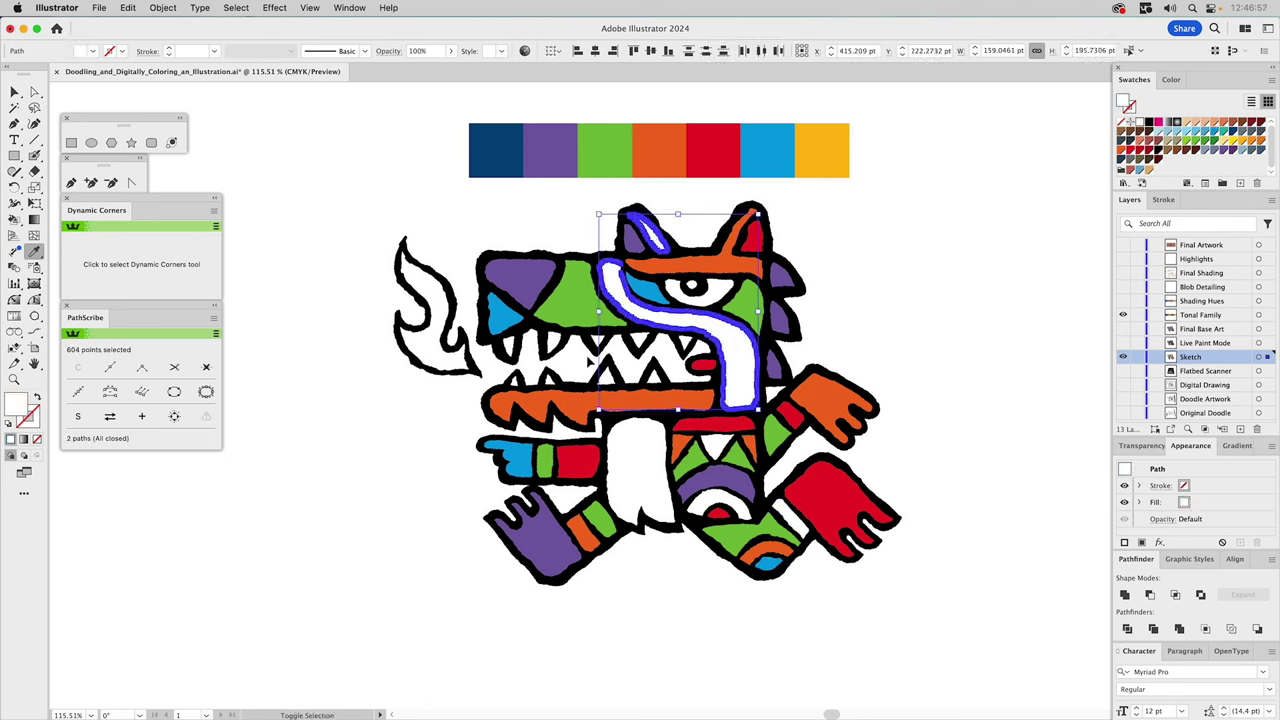
pyautogui.keyDown('shift'); pyautogui.click(636, 466); pyautogui.keyUp('shift')
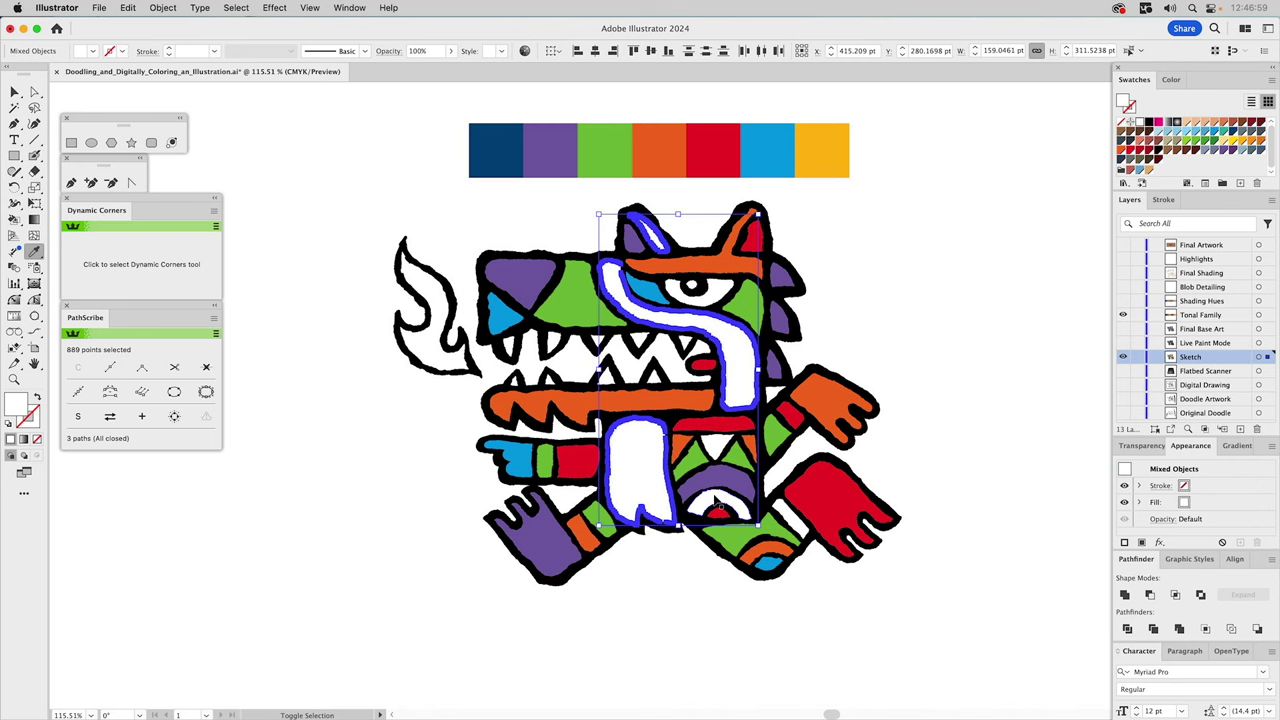
pyautogui.keyDown('shift'); pyautogui.click(714, 501); pyautogui.keyUp('shift')
pyautogui.keyDown('shift'); pyautogui.click(716, 444); pyautogui.keyUp('shift')
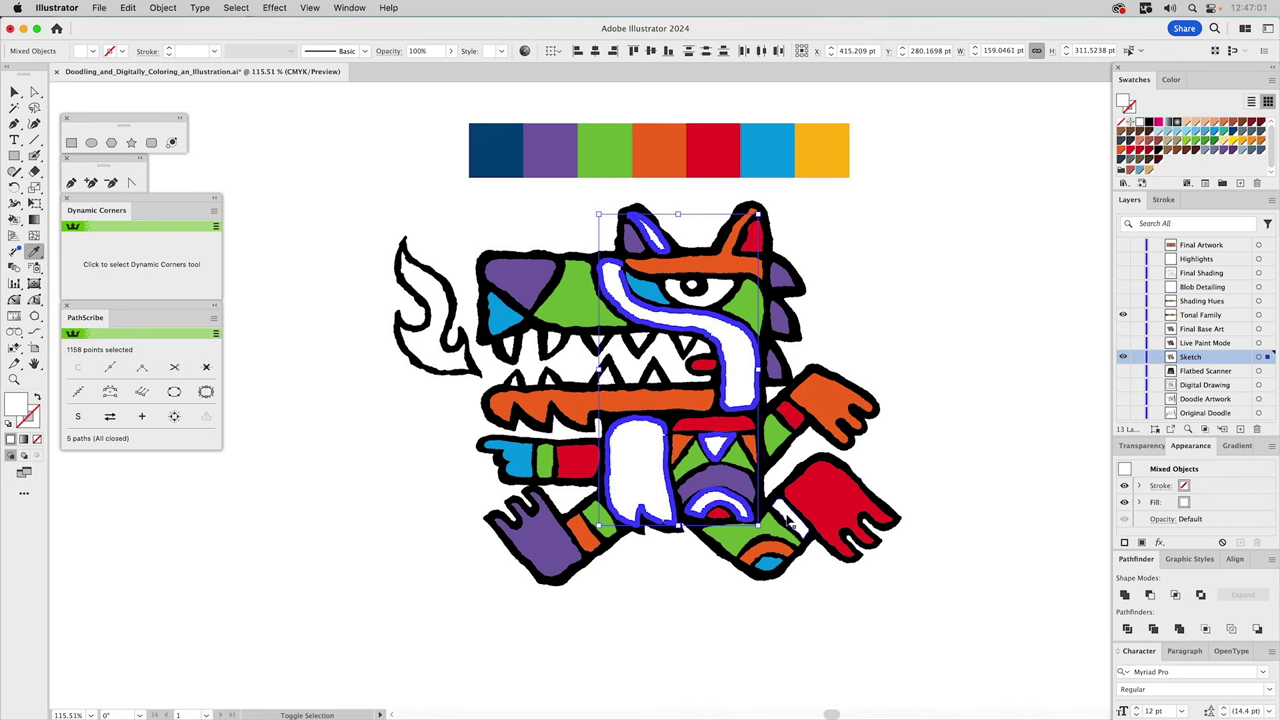
pyautogui.keyDown('shift'); pyautogui.click(789, 514); pyautogui.keyUp('shift')
pyautogui.click(820, 148)
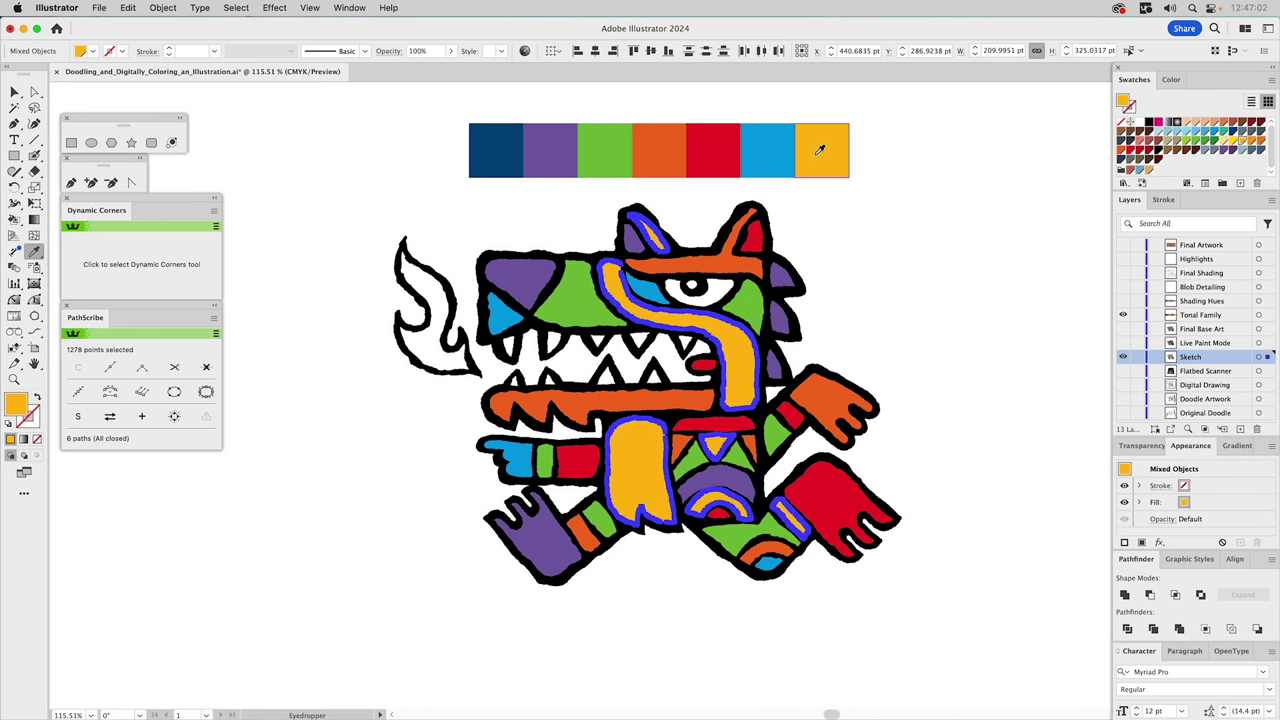
pyautogui.click(926, 286)
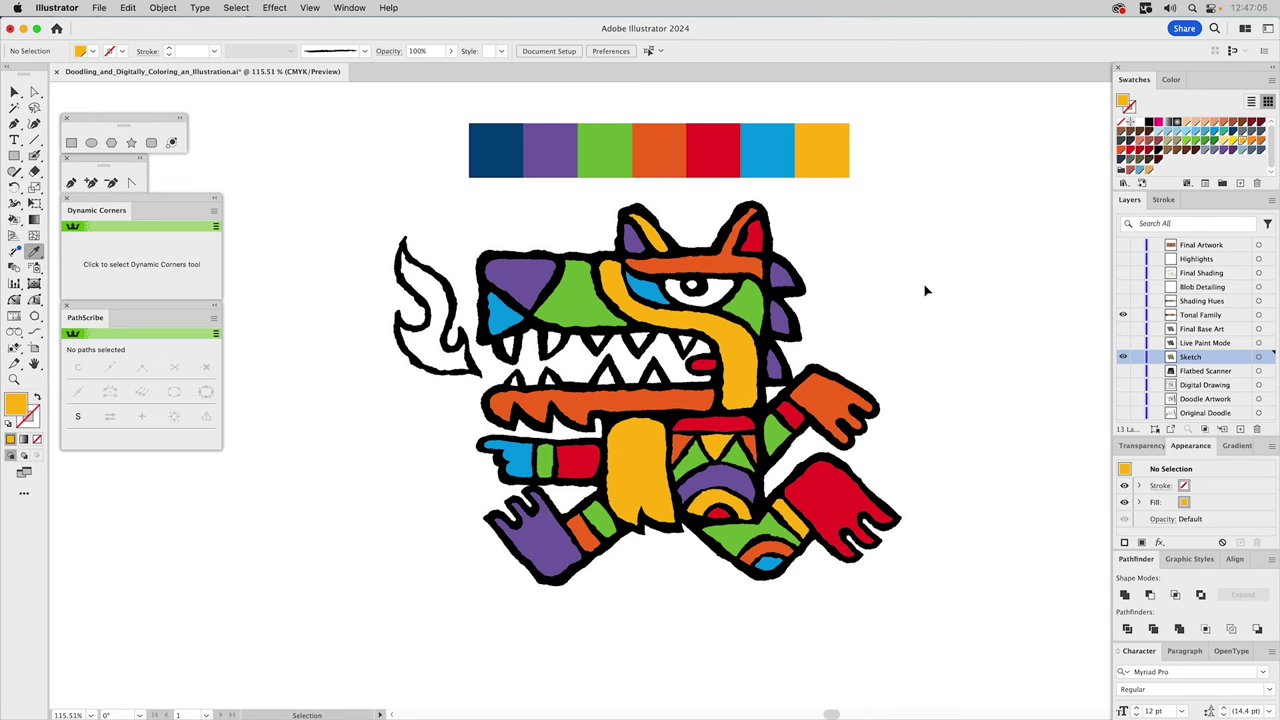
# Fill the white flame in front of the snout with the orange sampled from the brow, then deselect it
pyautogui.click(697, 252)
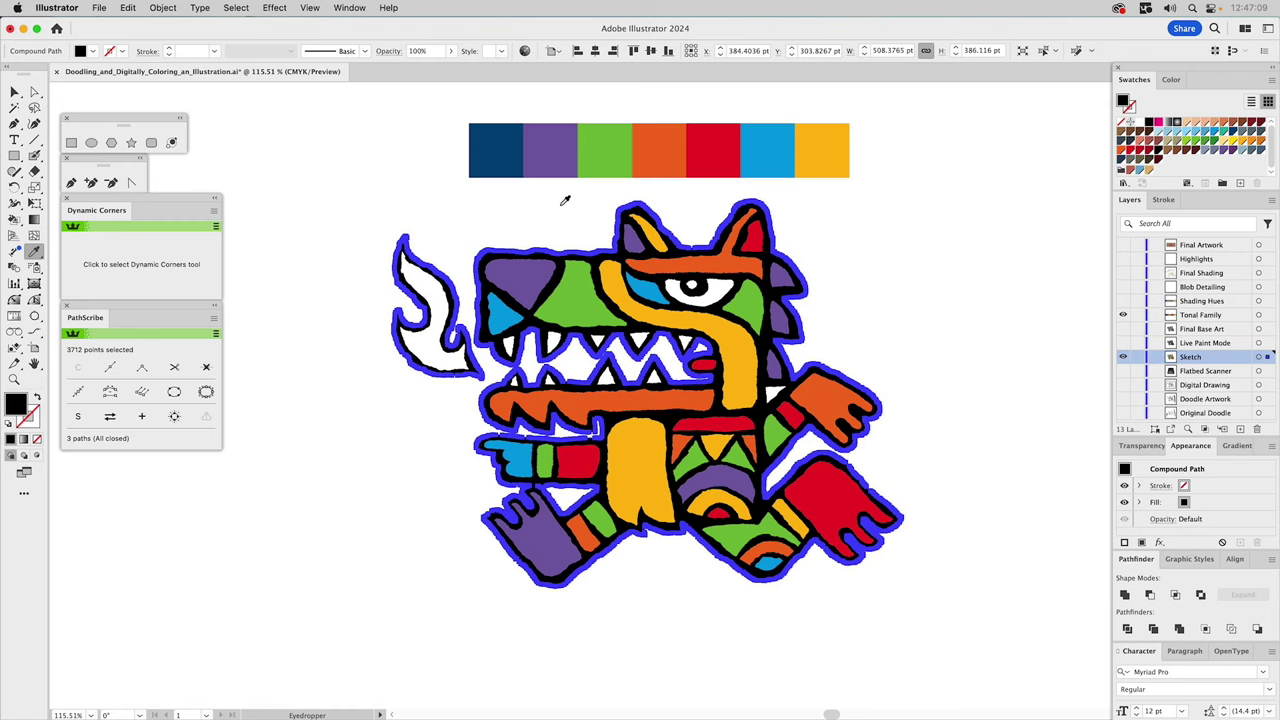
pyautogui.keyDown('super'); pyautogui.click(538, 218); pyautogui.keyUp('super')
pyautogui.keyDown('super'); pyautogui.click(428, 300); pyautogui.keyUp('super')
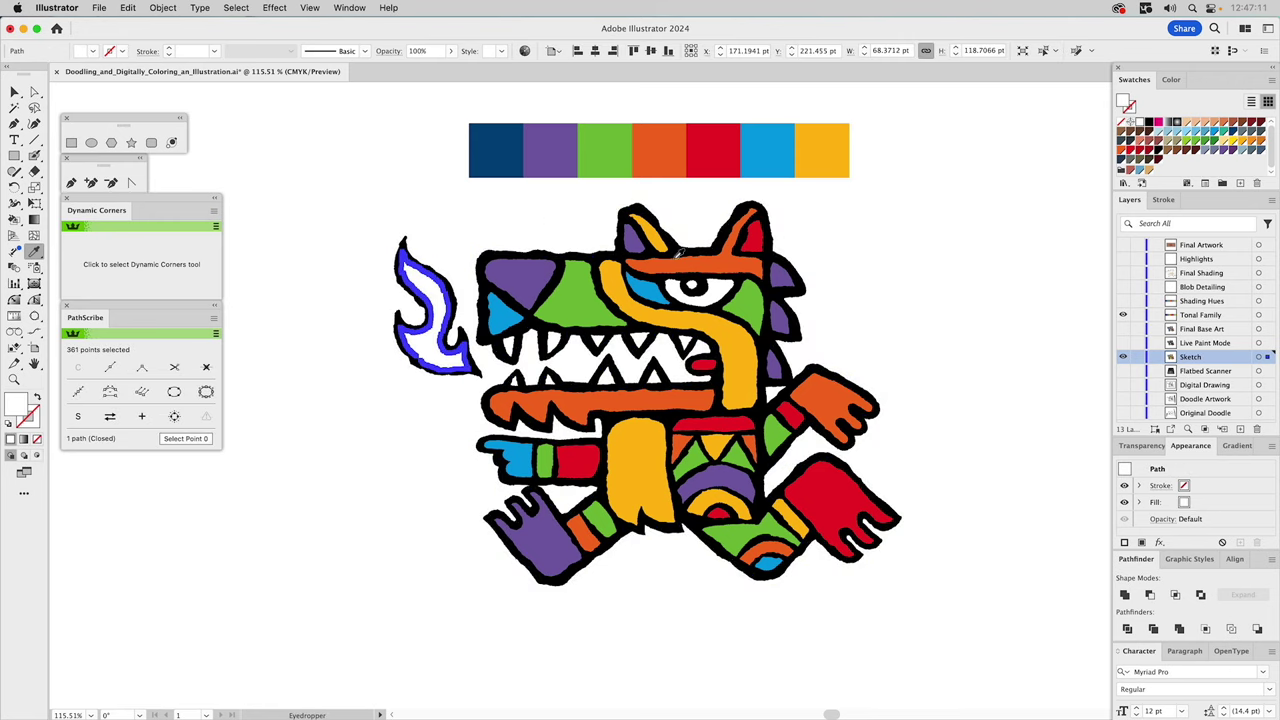
pyautogui.click(681, 262)
pyautogui.keyDown('super'); pyautogui.click(517, 210); pyautogui.keyUp('super')
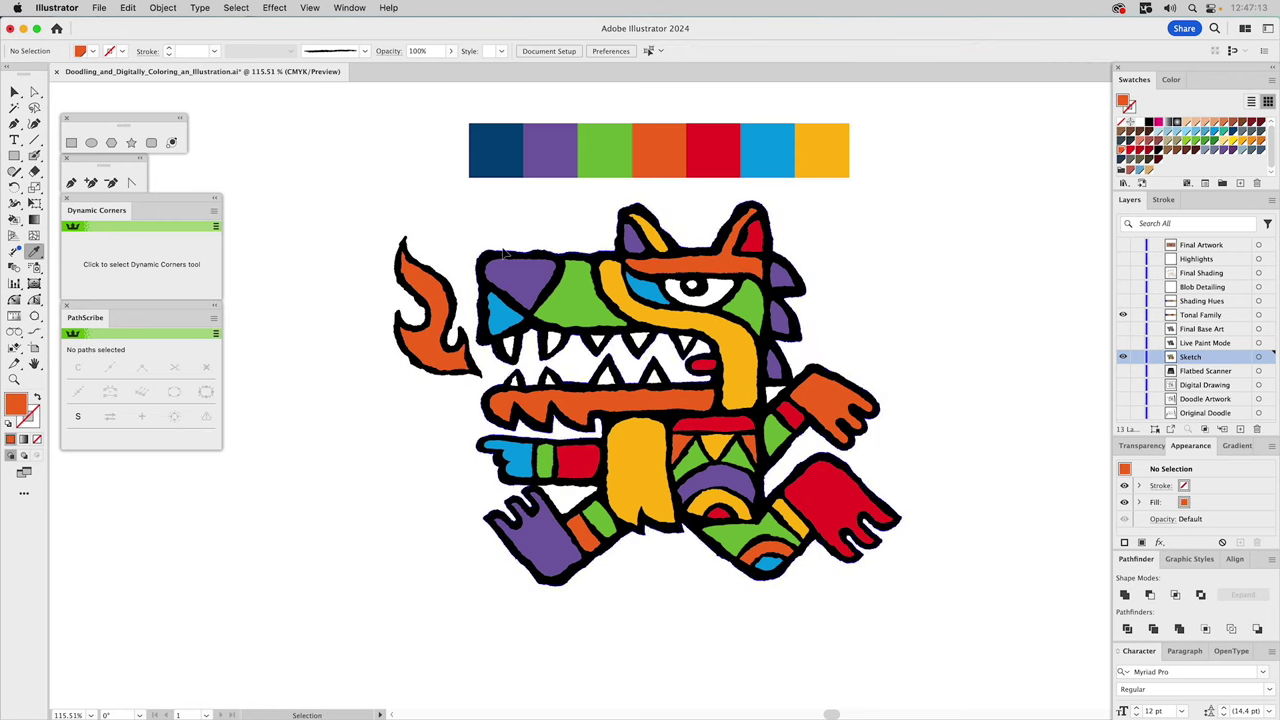
# Recolor the creature's black outline with the palette's dark blue and deselect it
pyautogui.keyDown('super'); pyautogui.click(507, 256); pyautogui.keyUp('super')
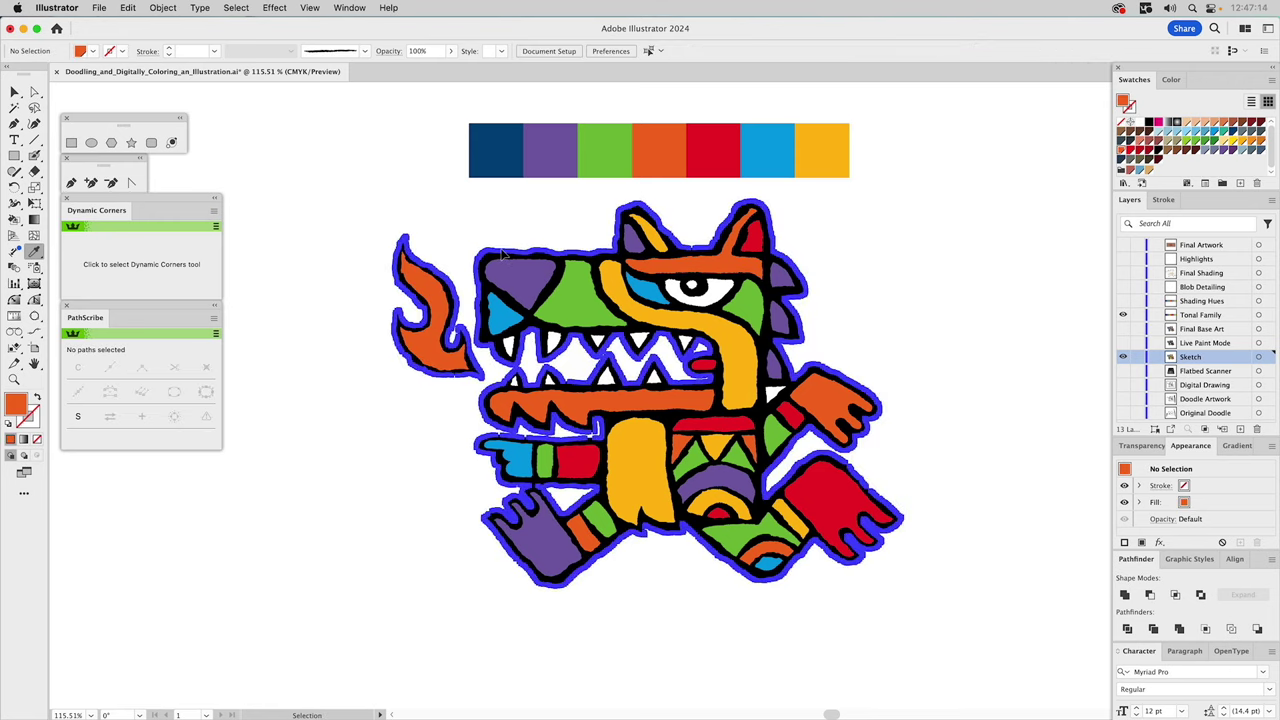
pyautogui.click(501, 166)
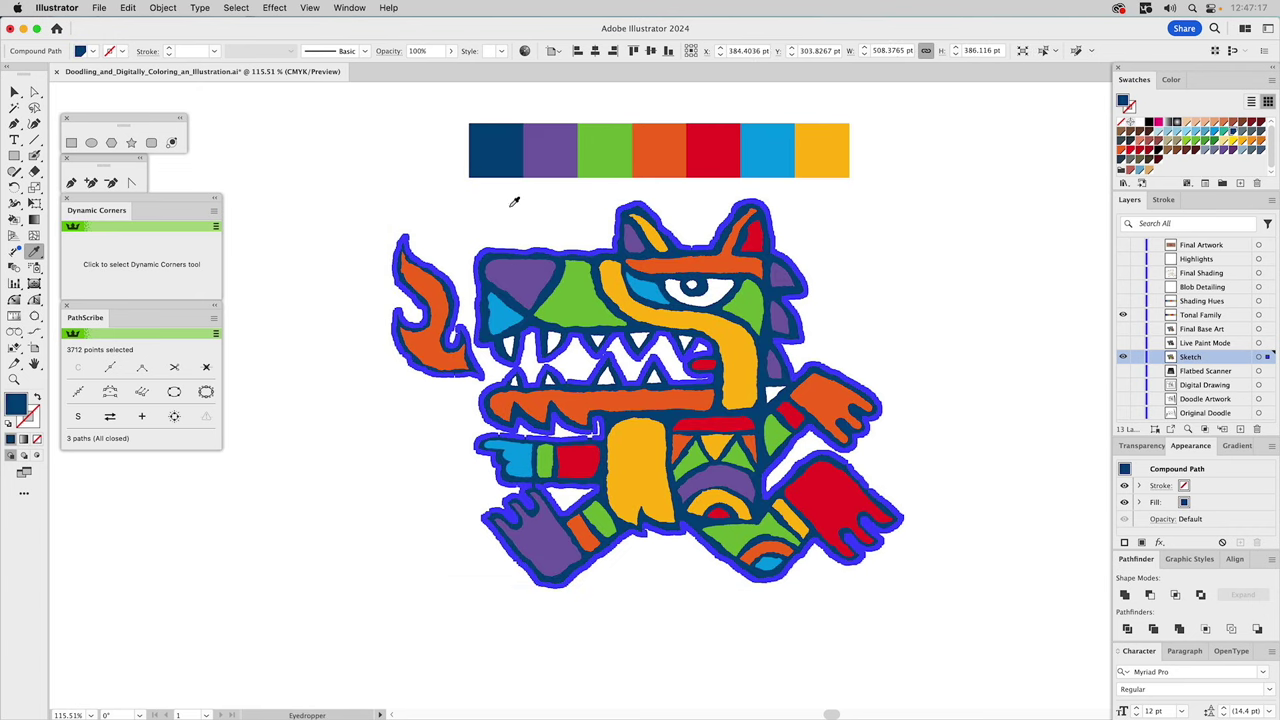
pyautogui.keyDown('super'); pyautogui.click(506, 214); pyautogui.keyUp('super')
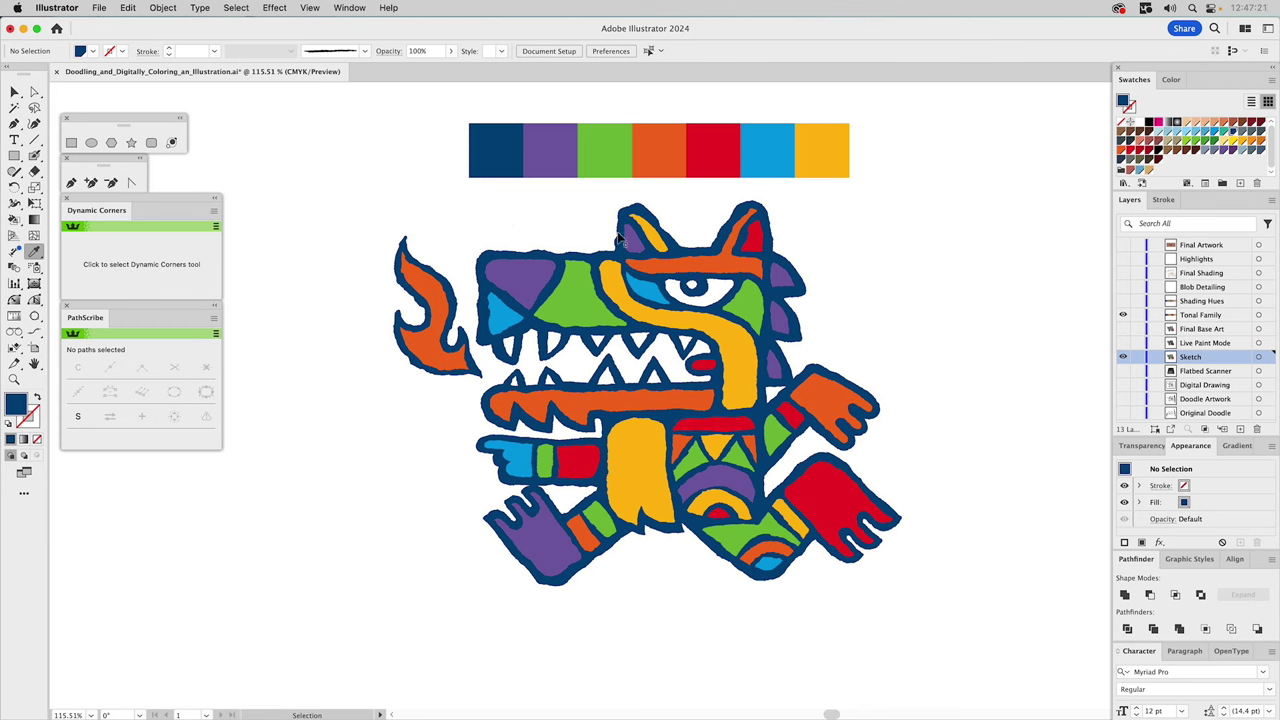
# Select the white of the eye and all the upper and lower teeth, and fill them with the palette's dark blue
pyautogui.click(716, 292)
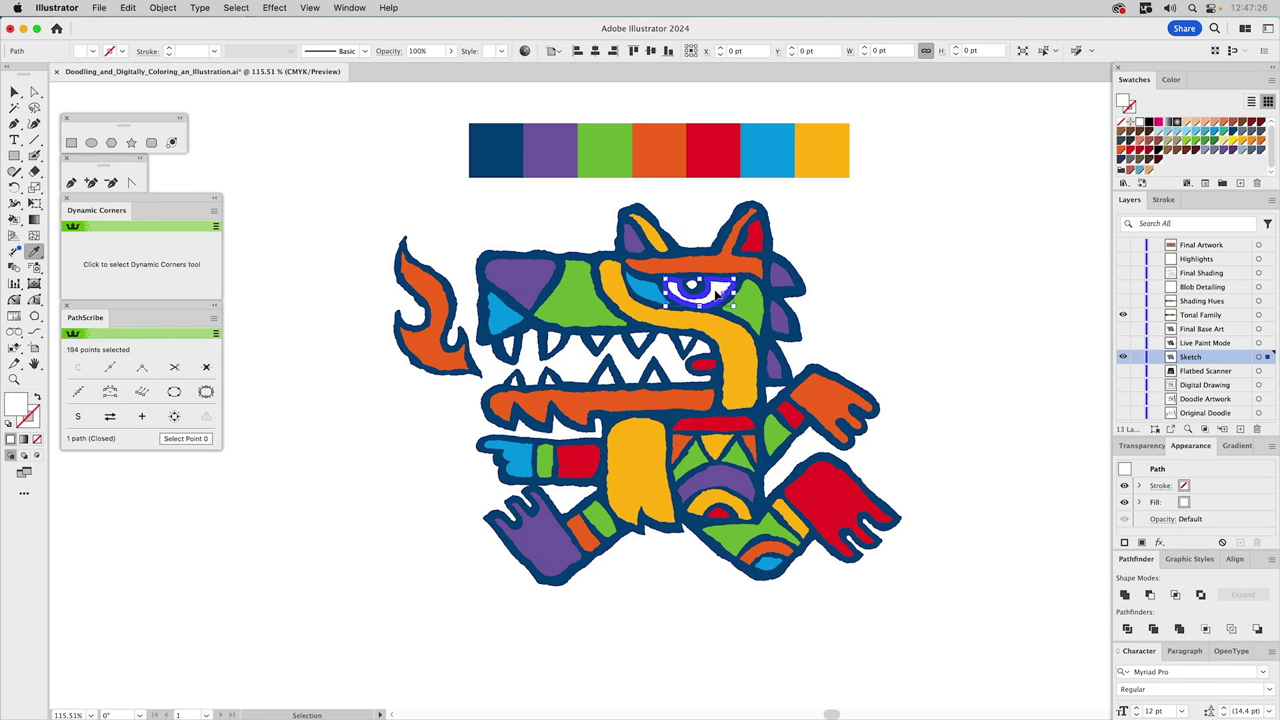
pyautogui.keyDown('shift'); pyautogui.click(510, 345); pyautogui.keyUp('shift')
pyautogui.keyDown('shift'); pyautogui.click(553, 344); pyautogui.keyUp('shift')
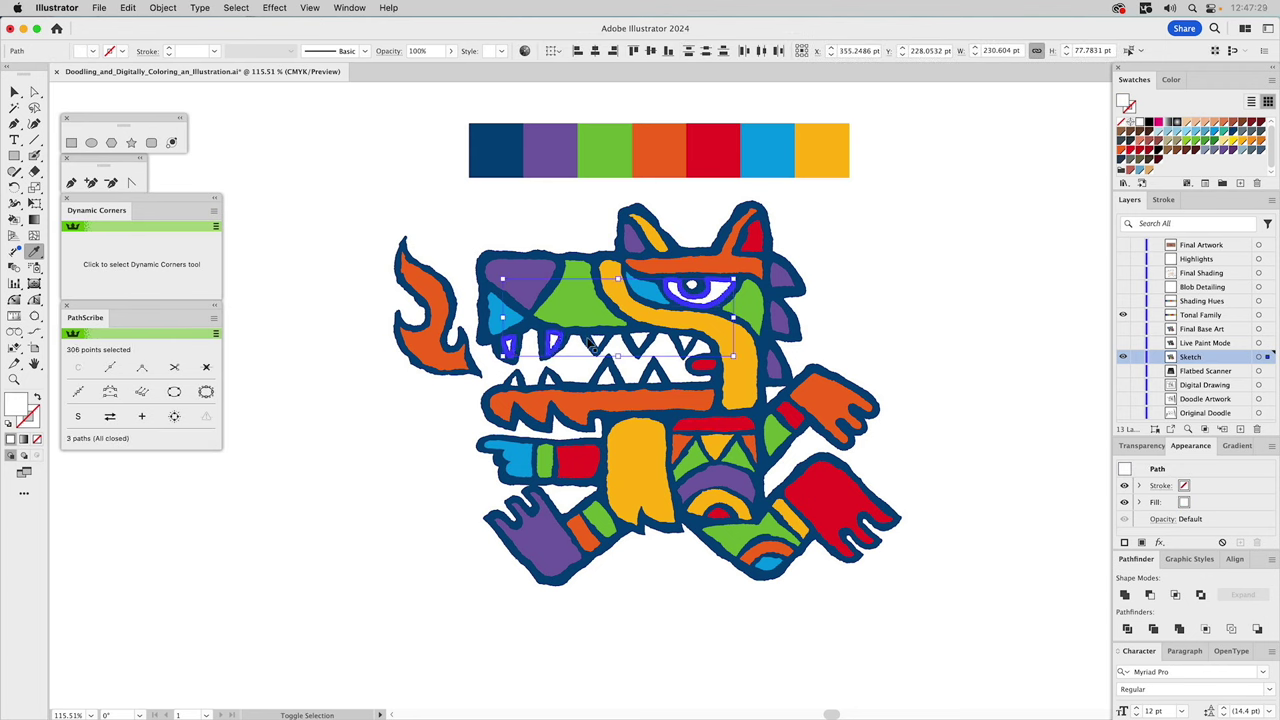
pyautogui.keyDown('shift'); pyautogui.click(599, 344); pyautogui.keyUp('shift')
pyautogui.keyDown('shift'); pyautogui.click(640, 344); pyautogui.keyUp('shift')
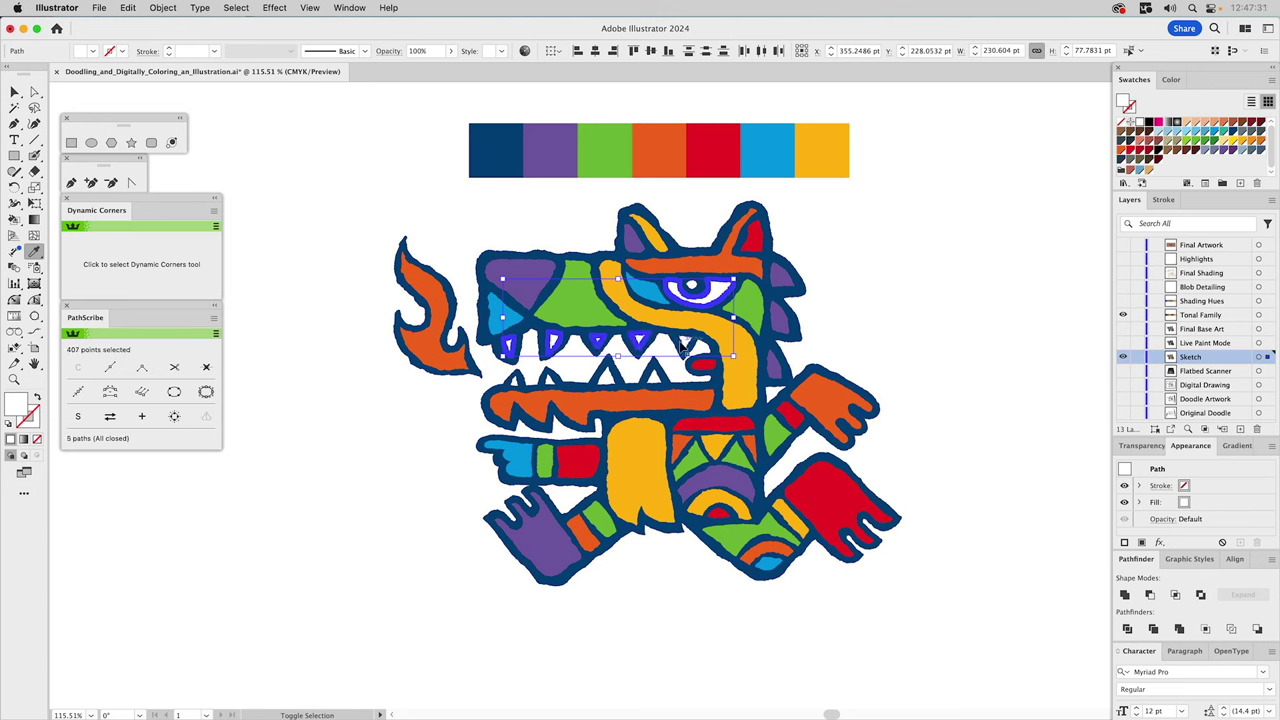
pyautogui.keyDown('shift'); pyautogui.click(686, 345); pyautogui.keyUp('shift')
pyautogui.keyDown('shift'); pyautogui.click(652, 376); pyautogui.keyUp('shift')
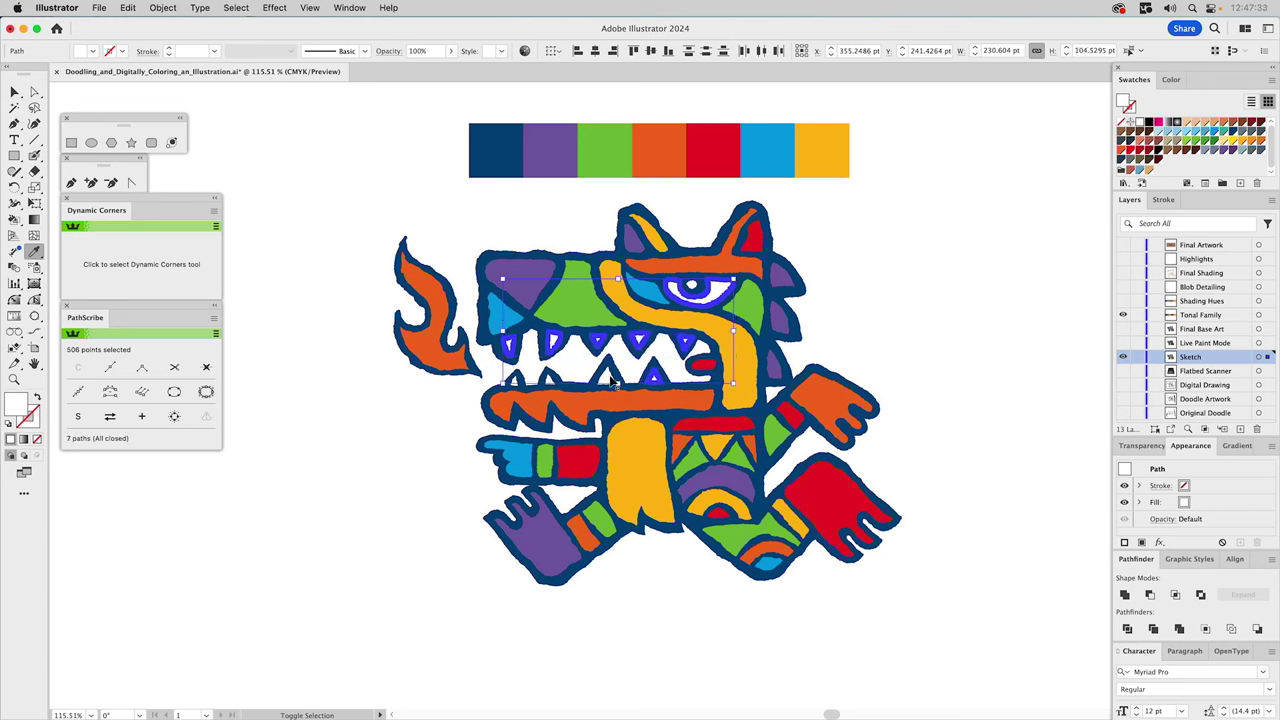
pyautogui.keyDown('shift'); pyautogui.click(606, 378); pyautogui.keyUp('shift')
pyautogui.keyDown('shift'); pyautogui.click(550, 380); pyautogui.keyUp('shift')
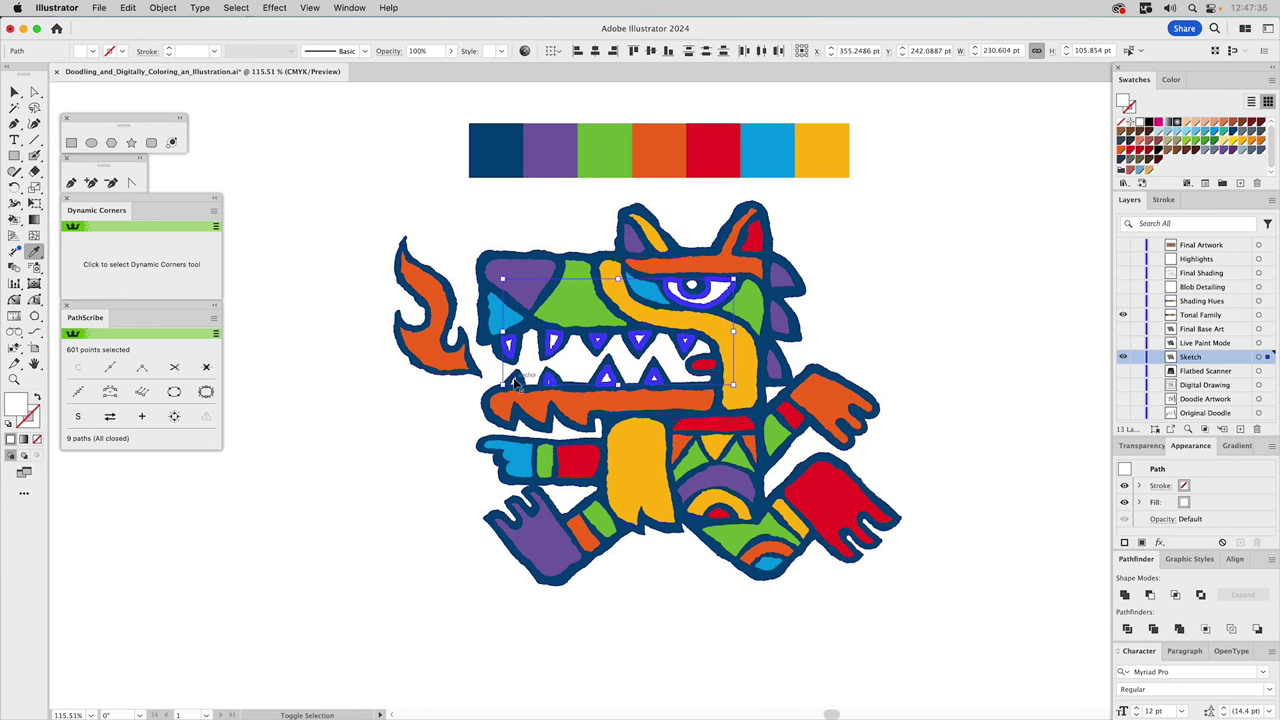
pyautogui.keyDown('shift'); pyautogui.click(515, 382); pyautogui.keyUp('shift')
pyautogui.press('i')
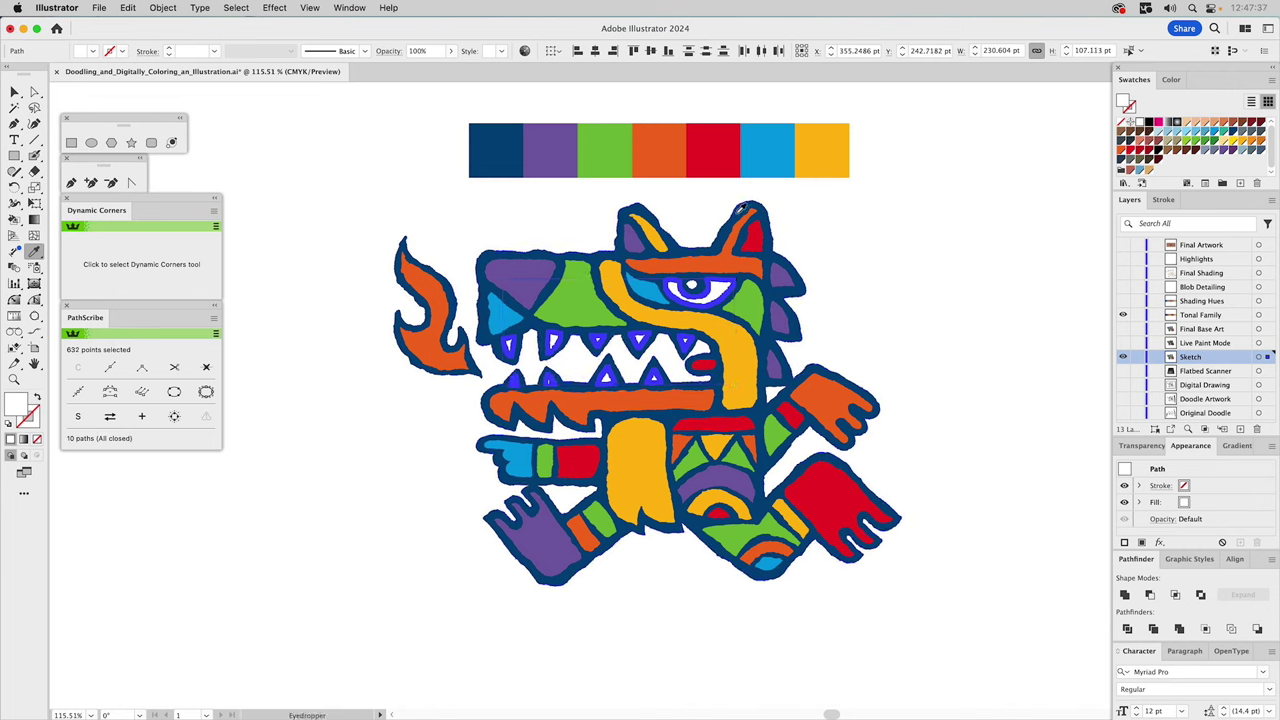
pyautogui.click(512, 153)
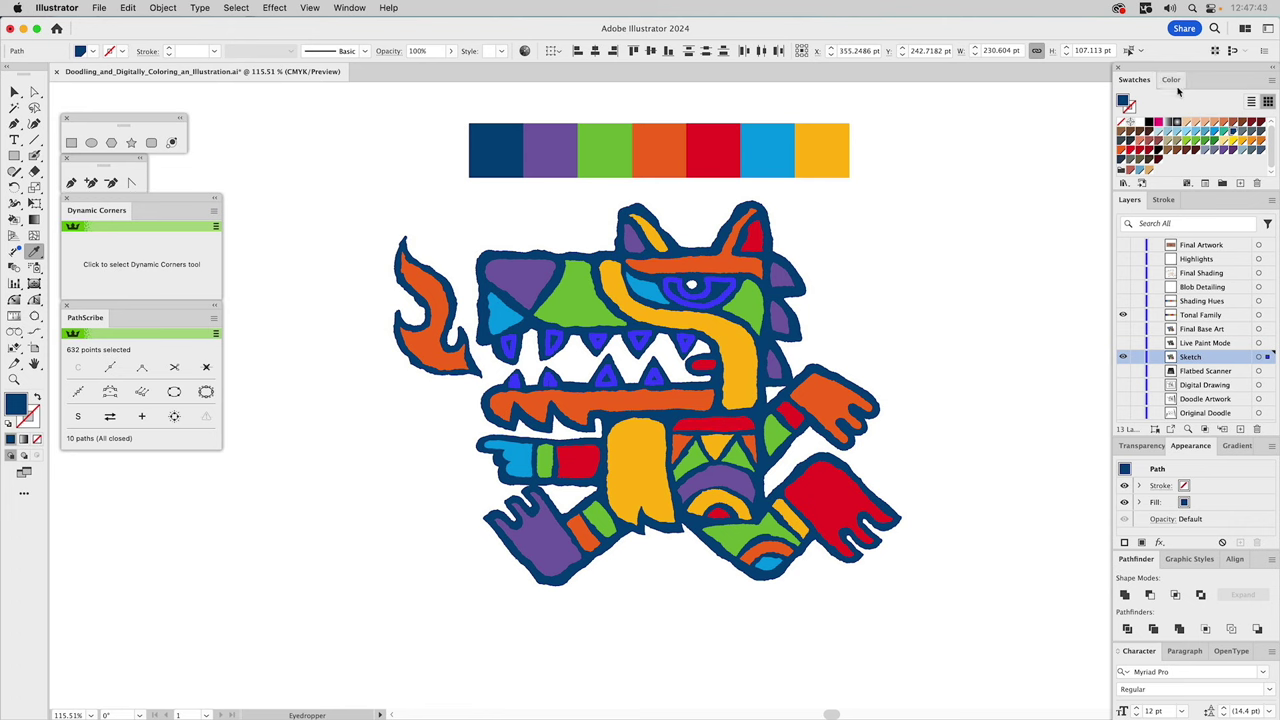
# Lower the tint of the dark blue fill on the eye and teeth to 5% and deselect them
pyautogui.click(1174, 80)
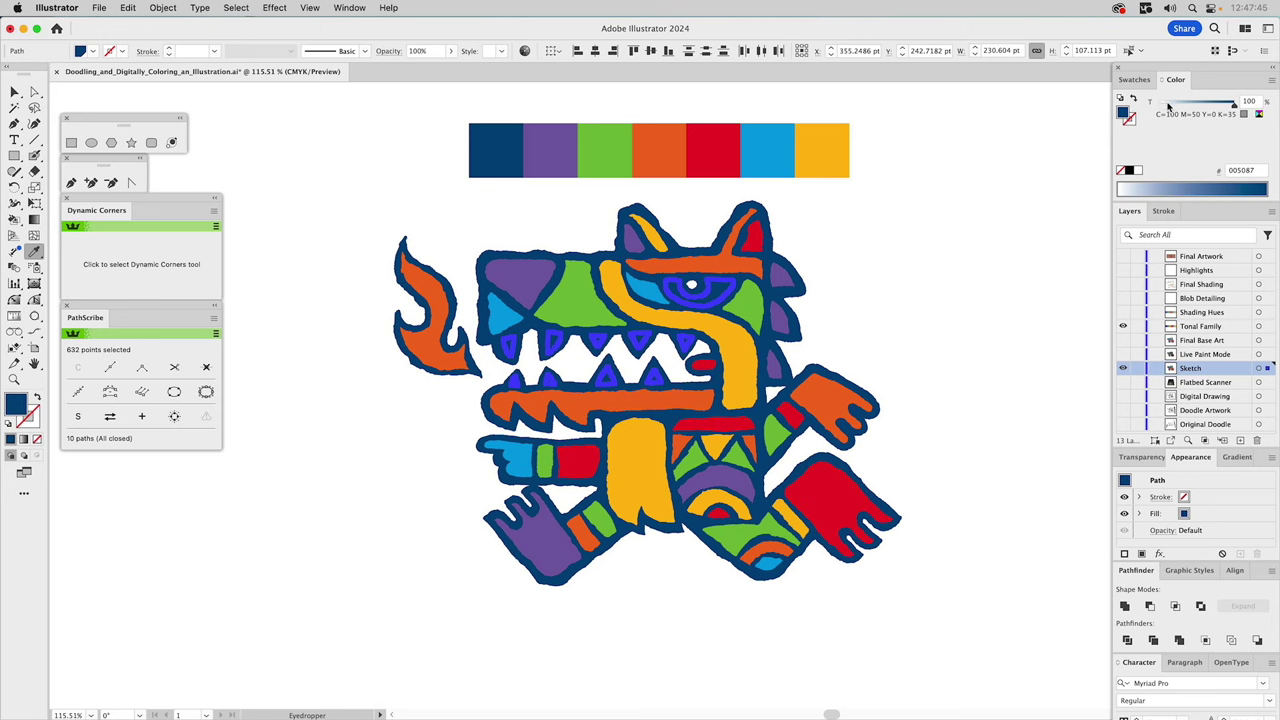
pyautogui.moveTo(1167, 103); pyautogui.dragTo(1162, 106)
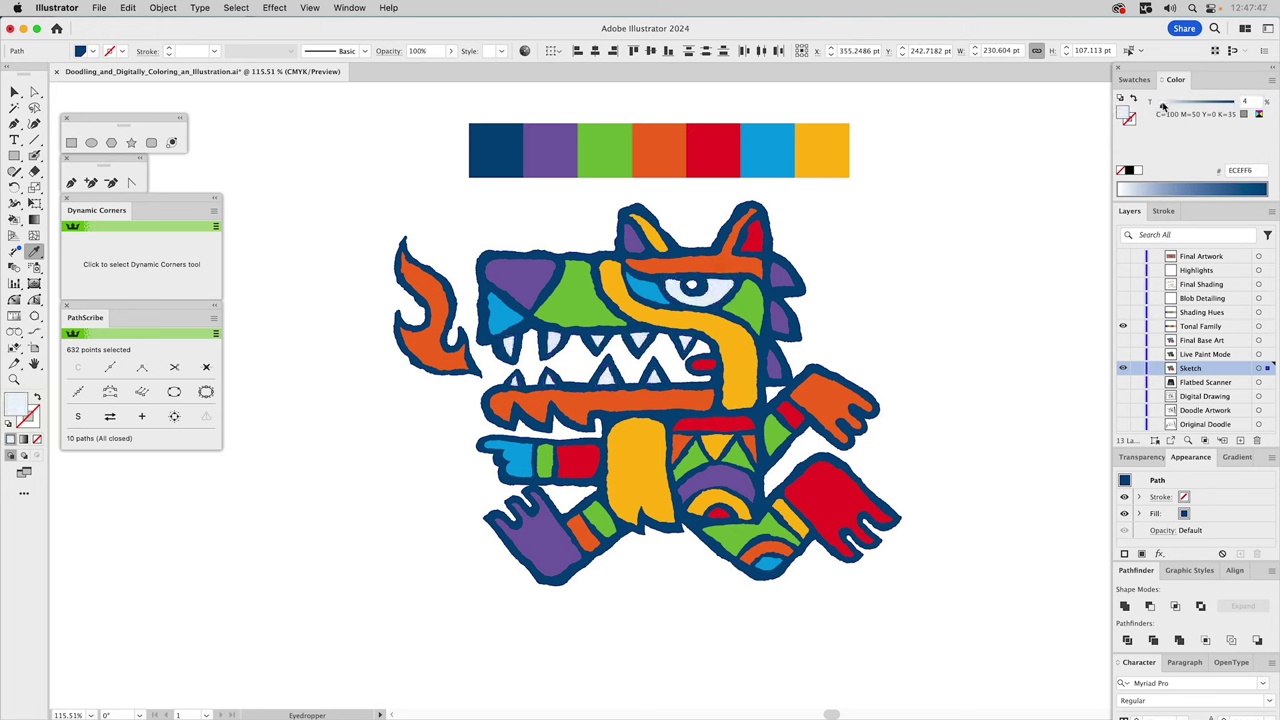
pyautogui.click(940, 259)
pyautogui.press('i')
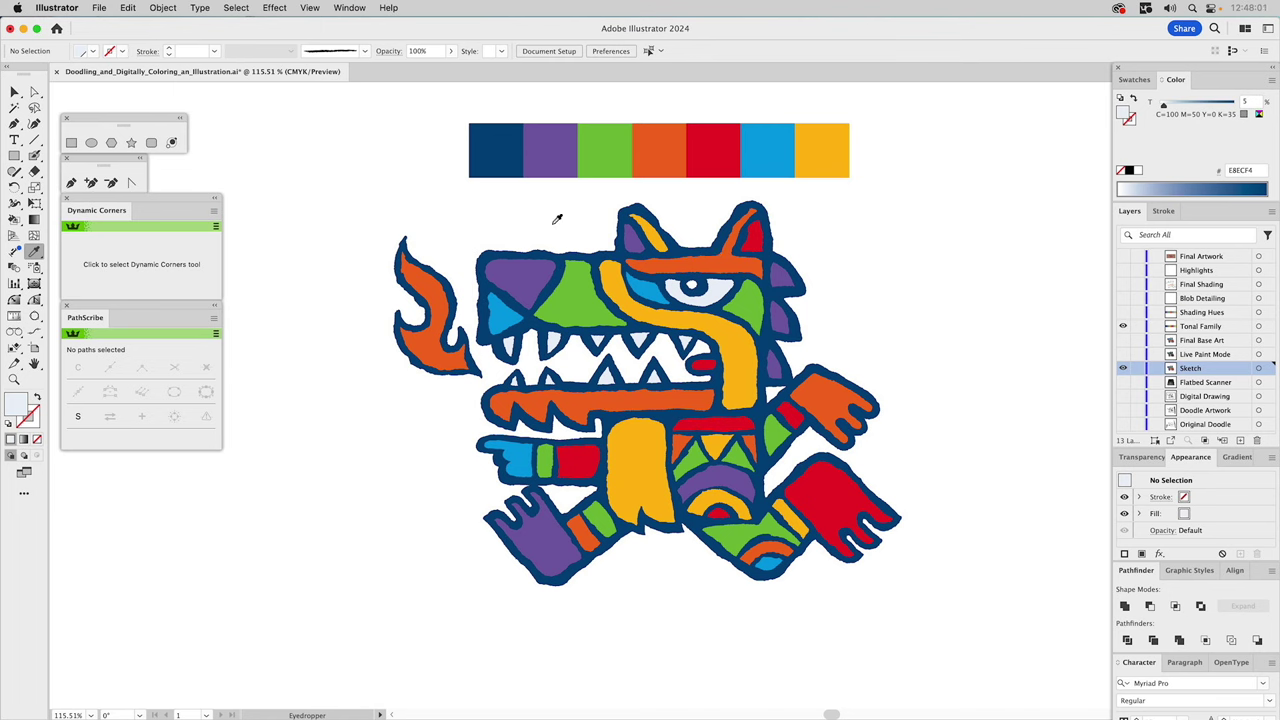
# Edit the dark blue global swatch C=100 M=50 Y=0 K=35, setting both magenta and yellow to 100%
pyautogui.click(1134, 80)
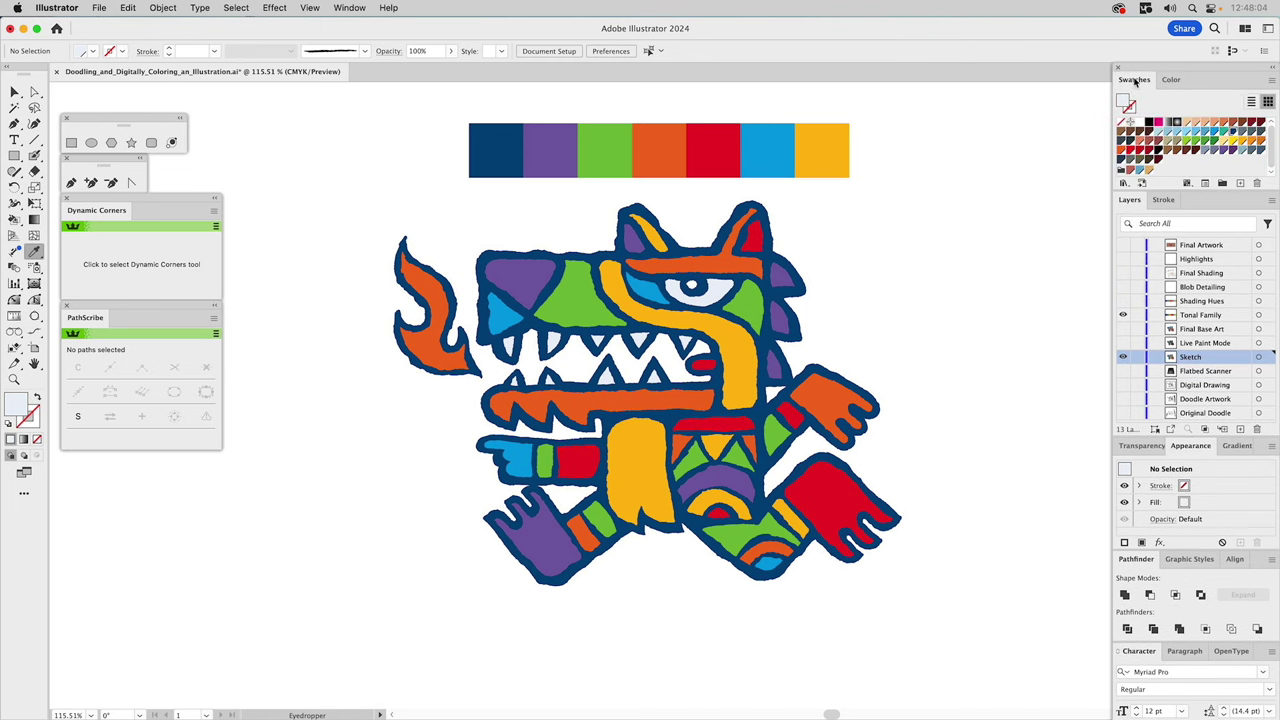
pyautogui.doubleClick(1232, 132)
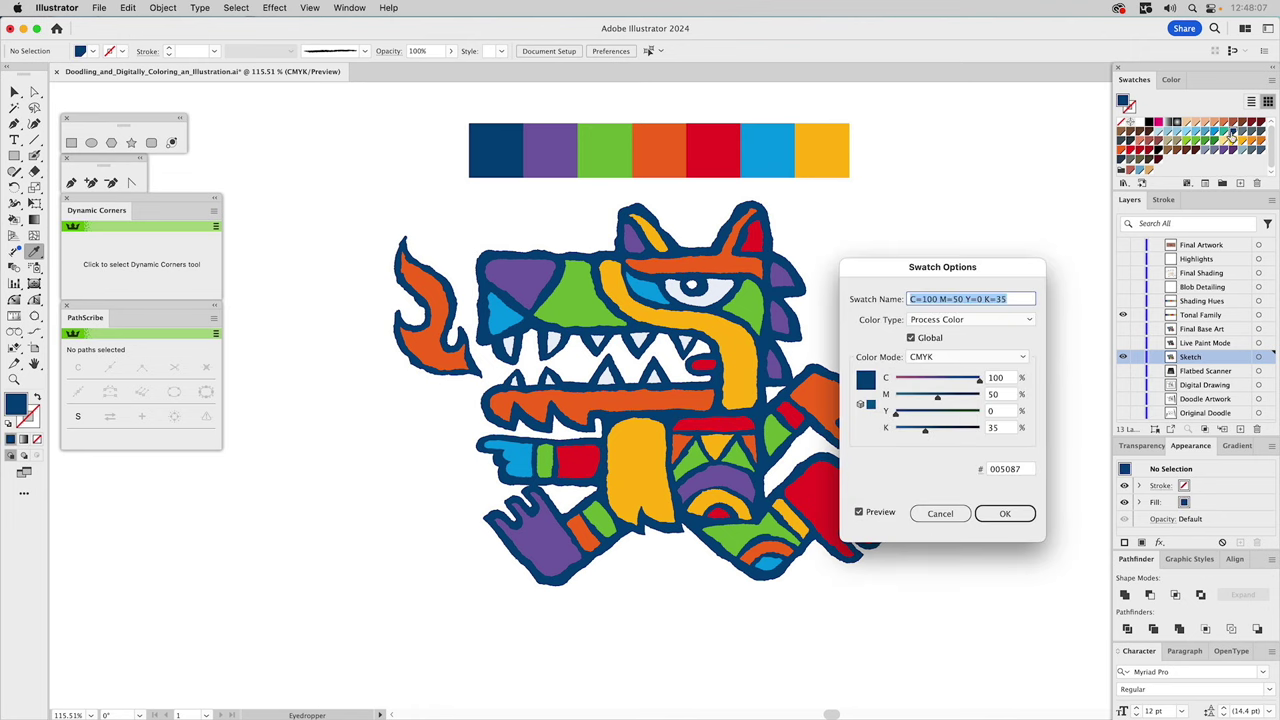
pyautogui.click(1000, 378)
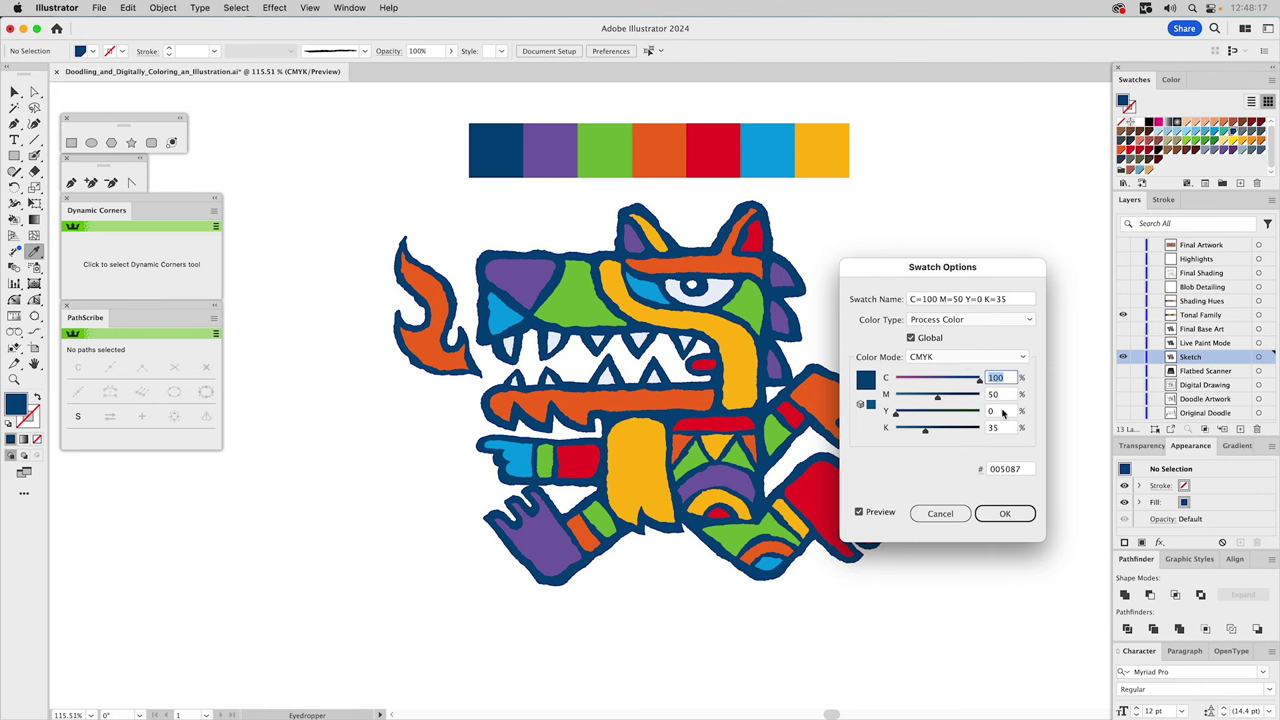
pyautogui.press('Tab')
pyautogui.write('100')
pyautogui.press('Tab')
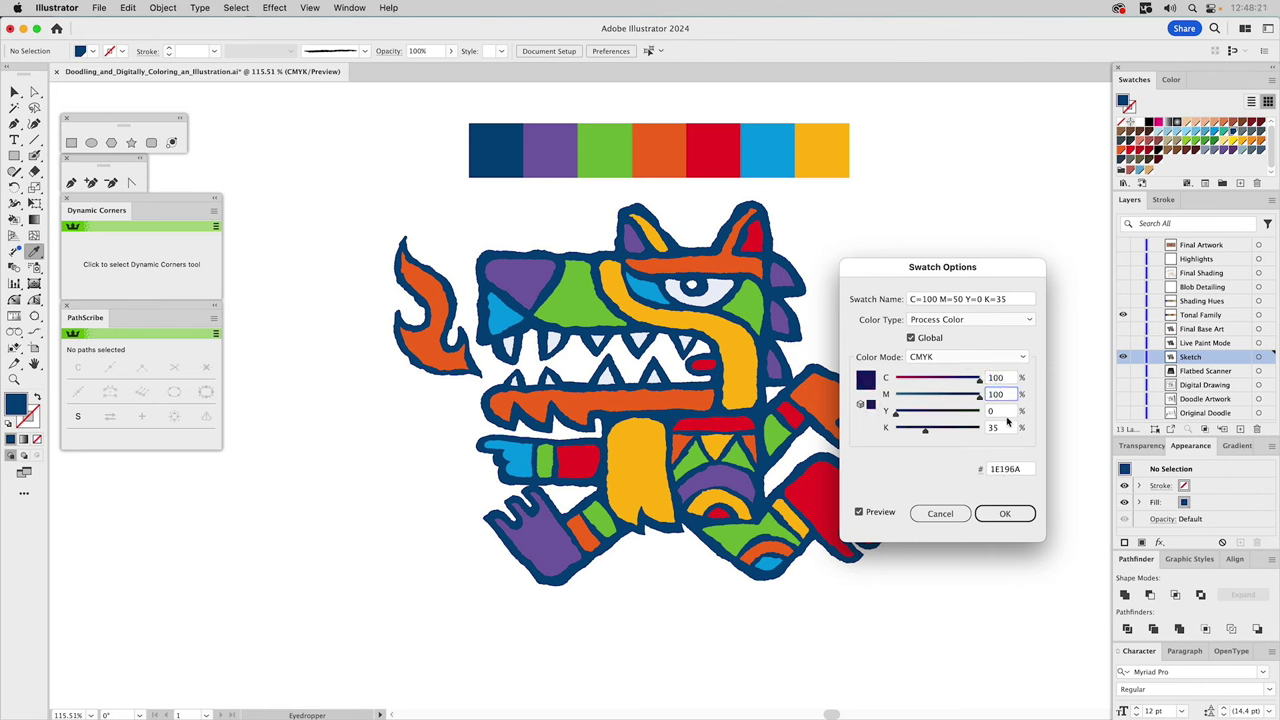
pyautogui.write('11')
pyautogui.press('BackSpace')
pyautogui.write('00')
# Set the global swatch's cyan to 30% and black to 45%, and try to apply the edit
pyautogui.click(988, 381)
pyautogui.write('30')
pyautogui.click(1000, 428)
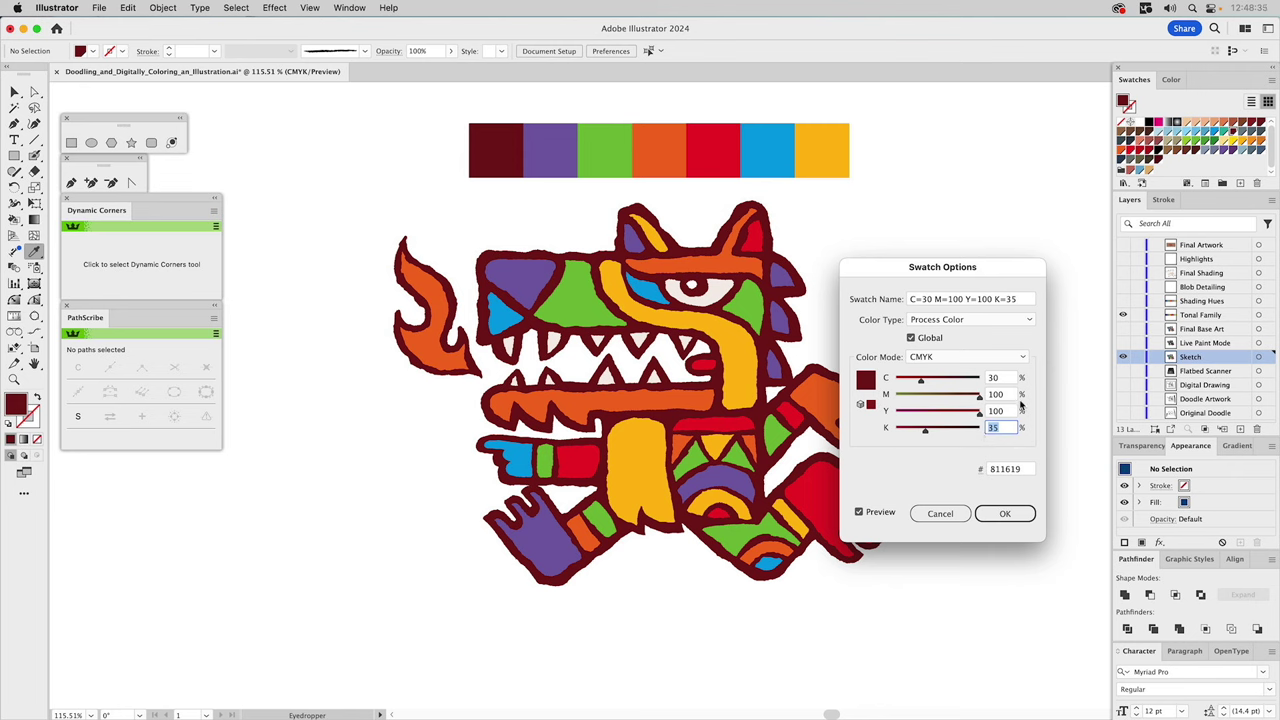
pyautogui.write('45')
pyautogui.click(1004, 514)
pyautogui.press('Return')
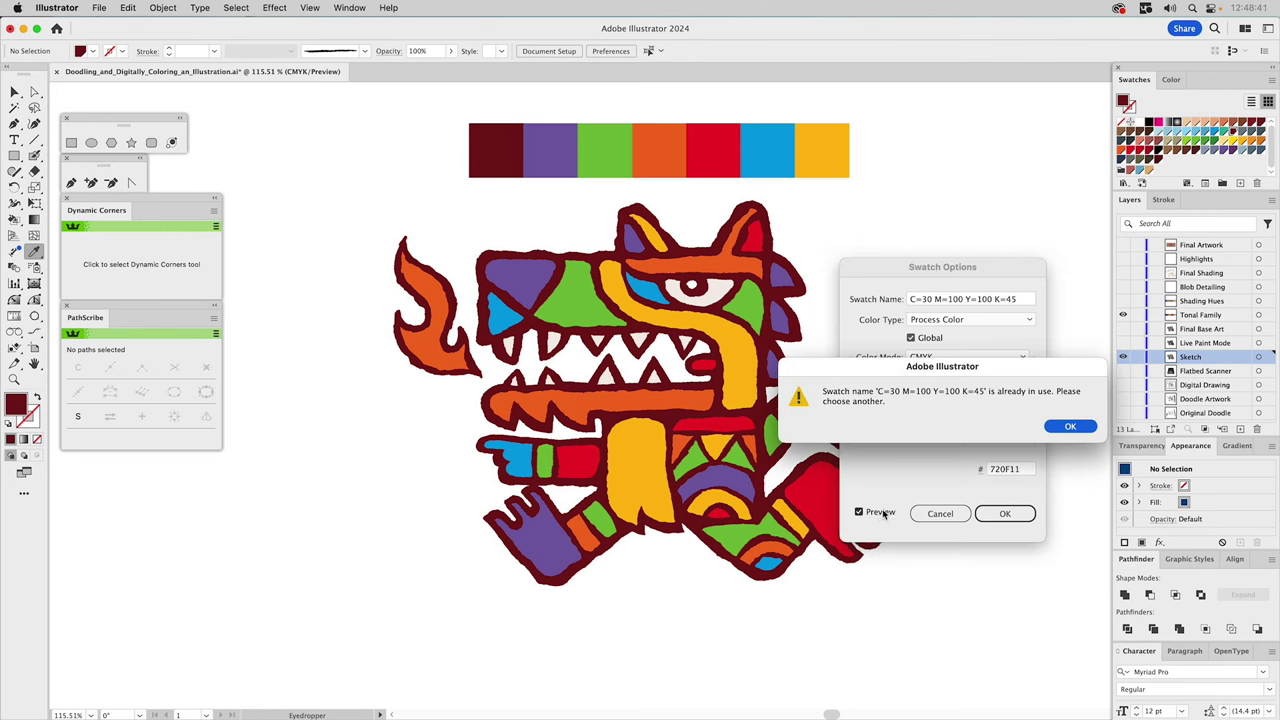
# Dismiss the name conflict, raise the swatch's black slightly for a deeper maroon, and apply the edit
pyautogui.click(1070, 428)
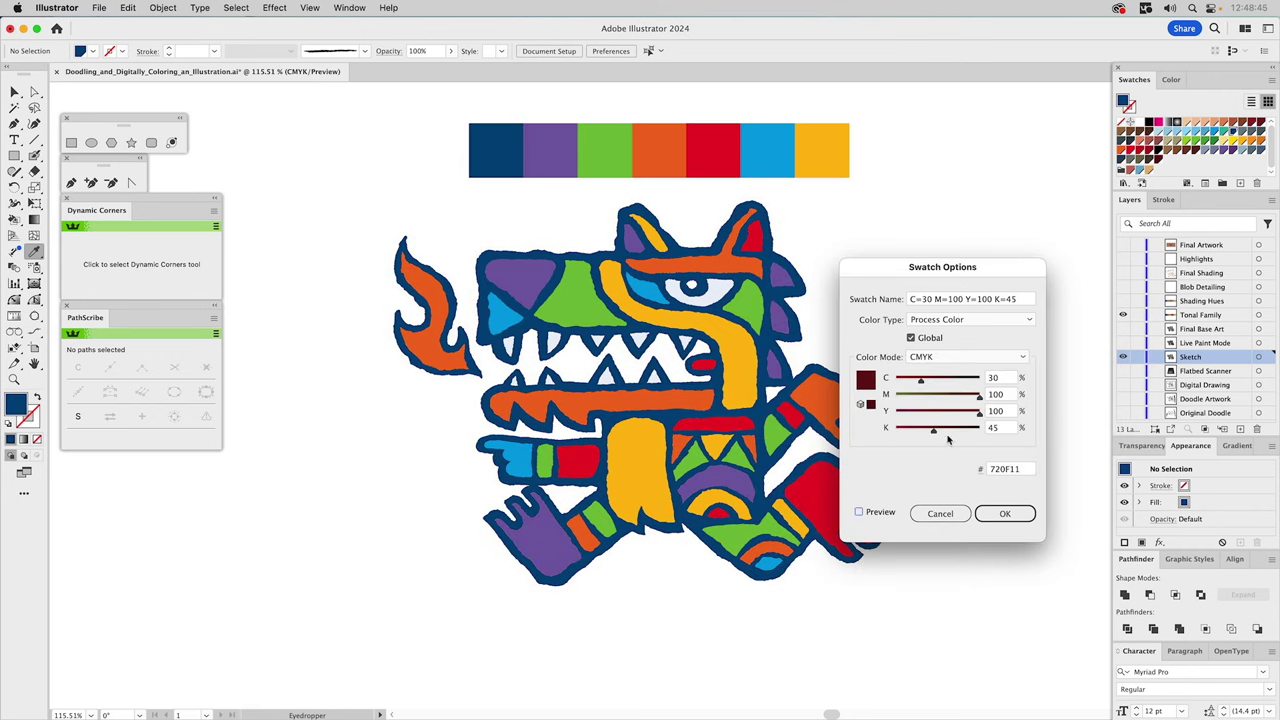
pyautogui.moveTo(933, 432); pyautogui.dragTo(934, 432)
pyautogui.click(1005, 513)
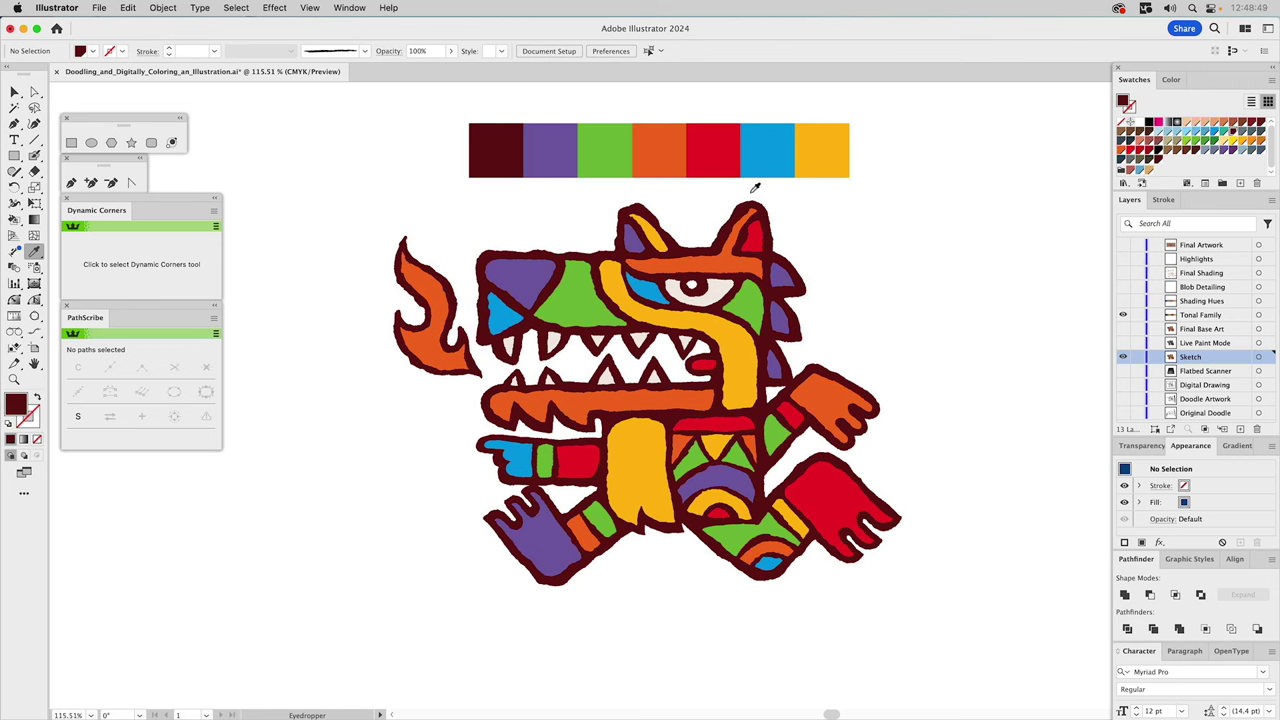
# Select the green shapes on the creature's snout, arm and leg one by one
pyautogui.press('v')
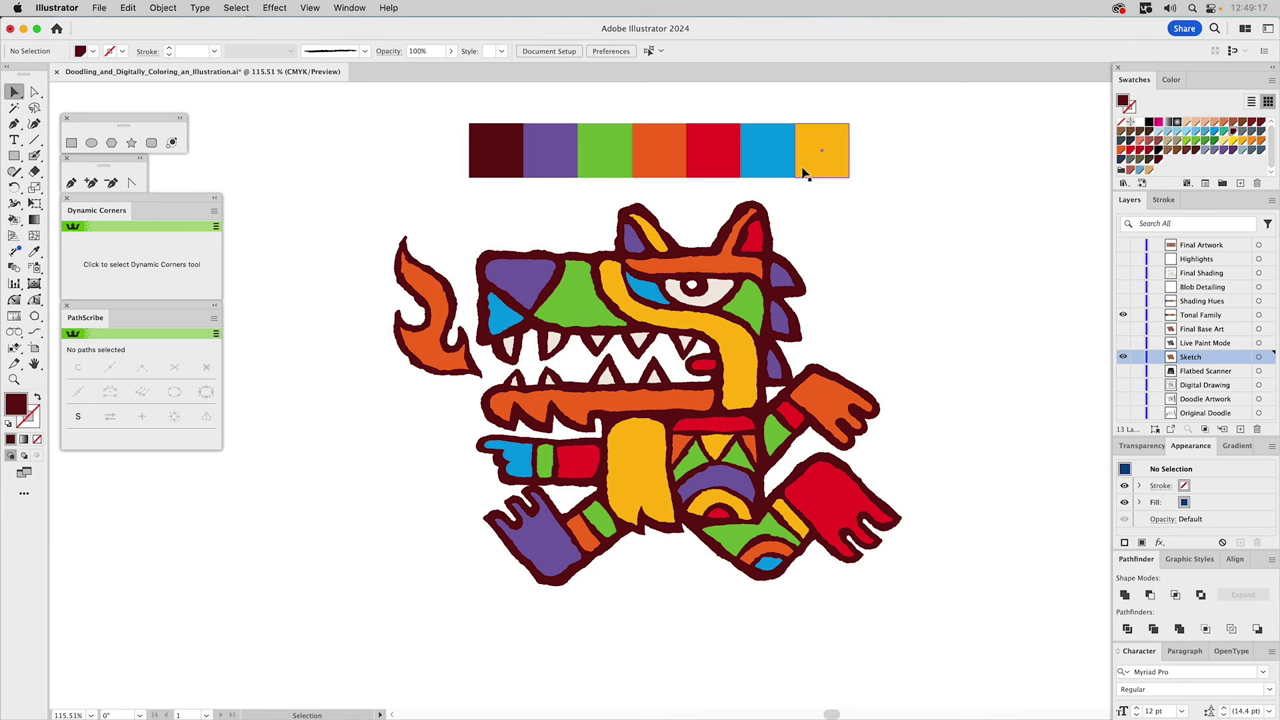
pyautogui.click(1122, 312)
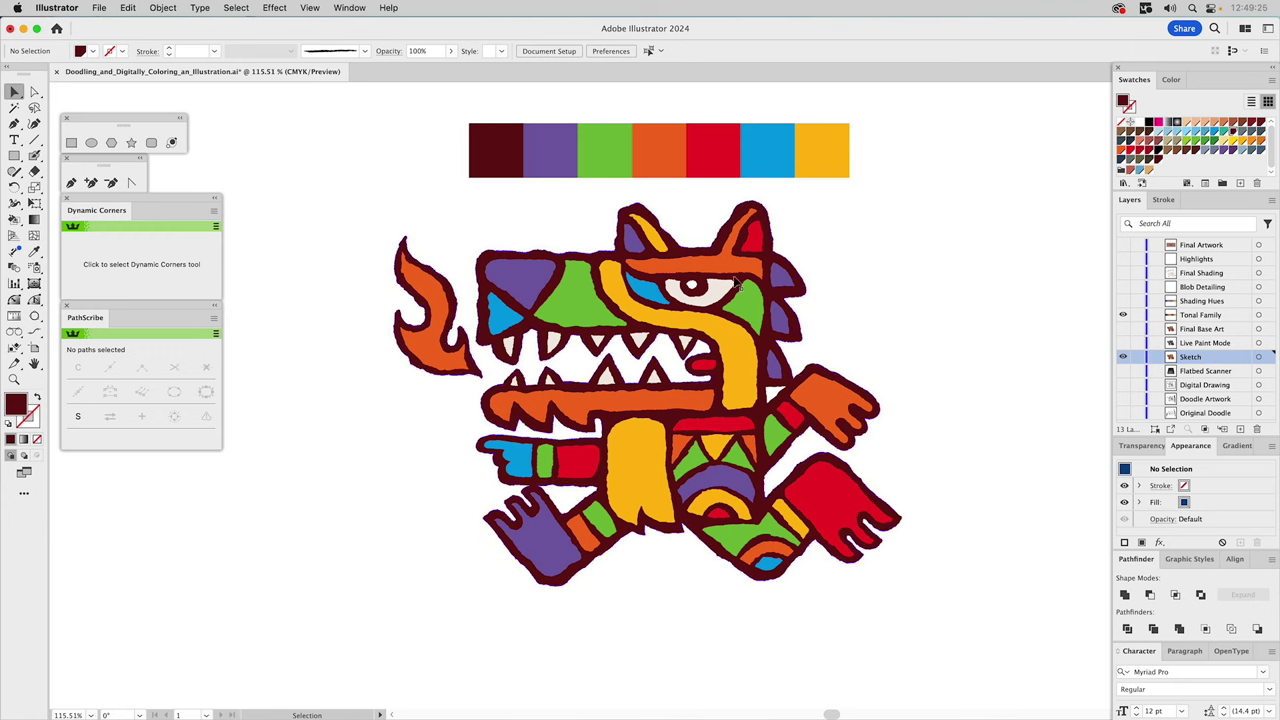
pyautogui.click(563, 310)
pyautogui.keyDown('shift'); pyautogui.click(545, 460); pyautogui.keyUp('shift')
pyautogui.keyDown('shift'); pyautogui.click(596, 517); pyautogui.keyUp('shift')
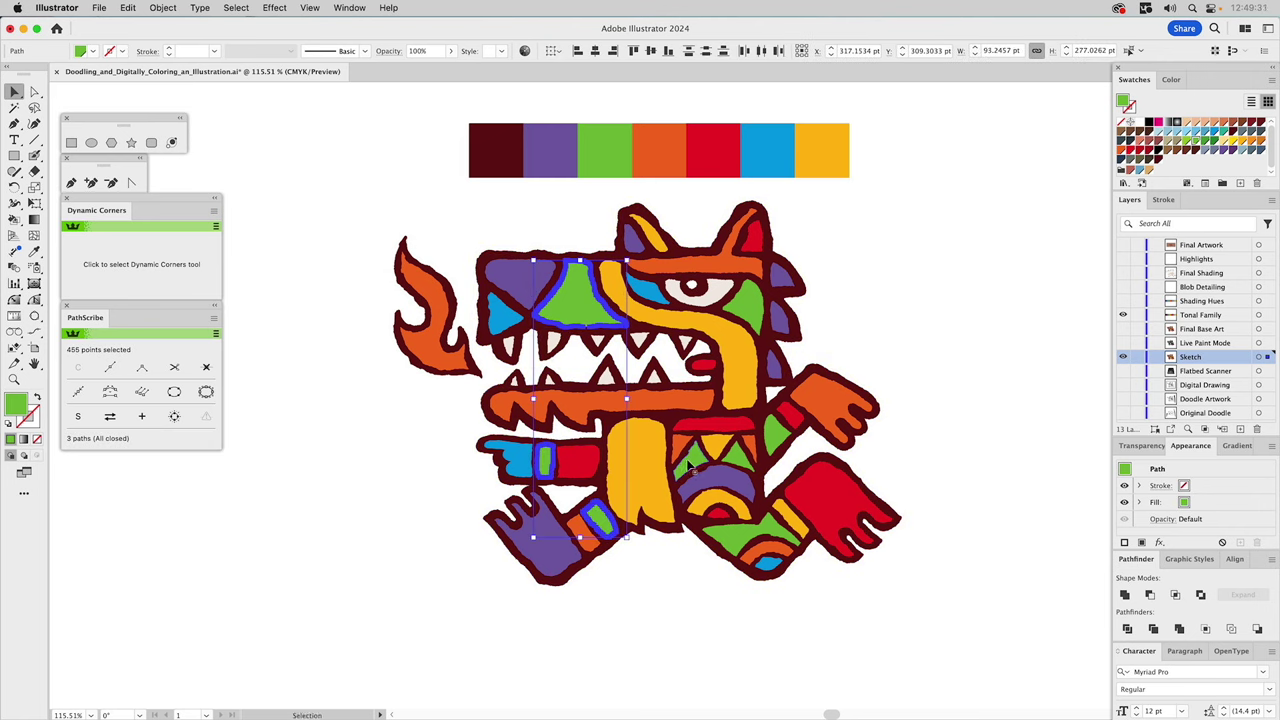
# Select the palette's green square and everything sharing its fill, recolor it all with the teal swatch, and deselect
pyautogui.click(598, 160)
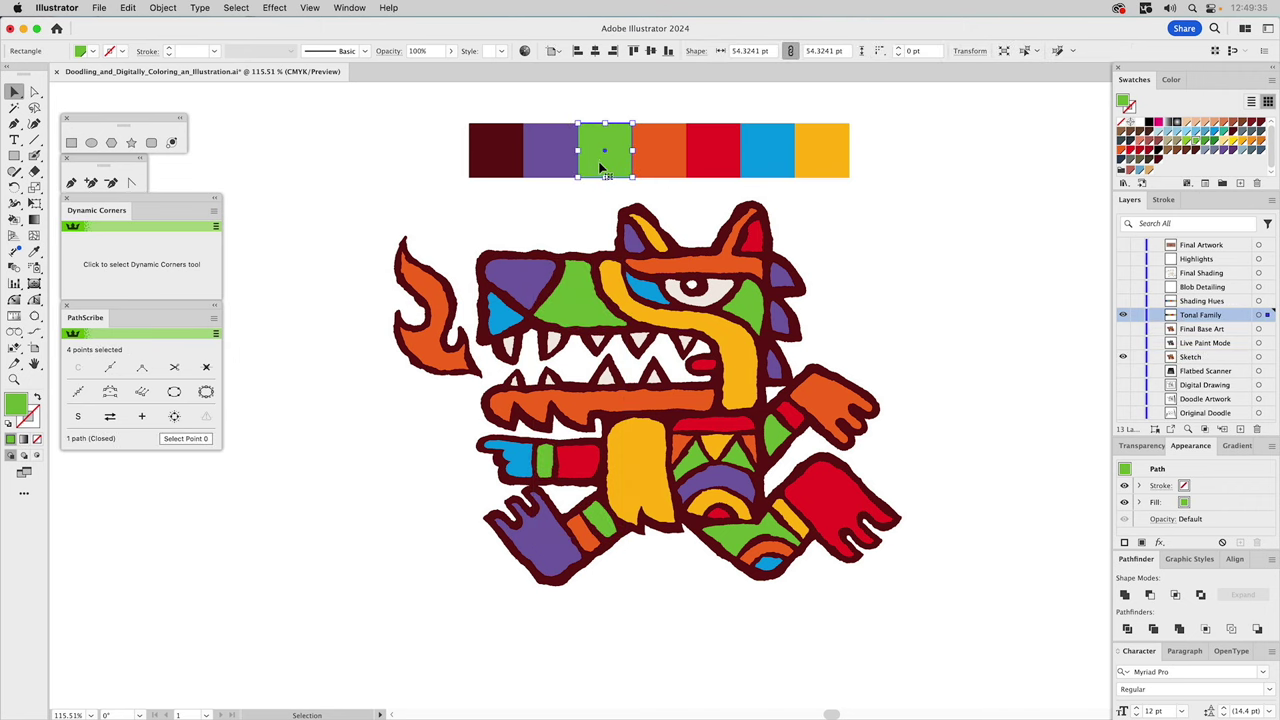
pyautogui.press('super+alt+shift+f')
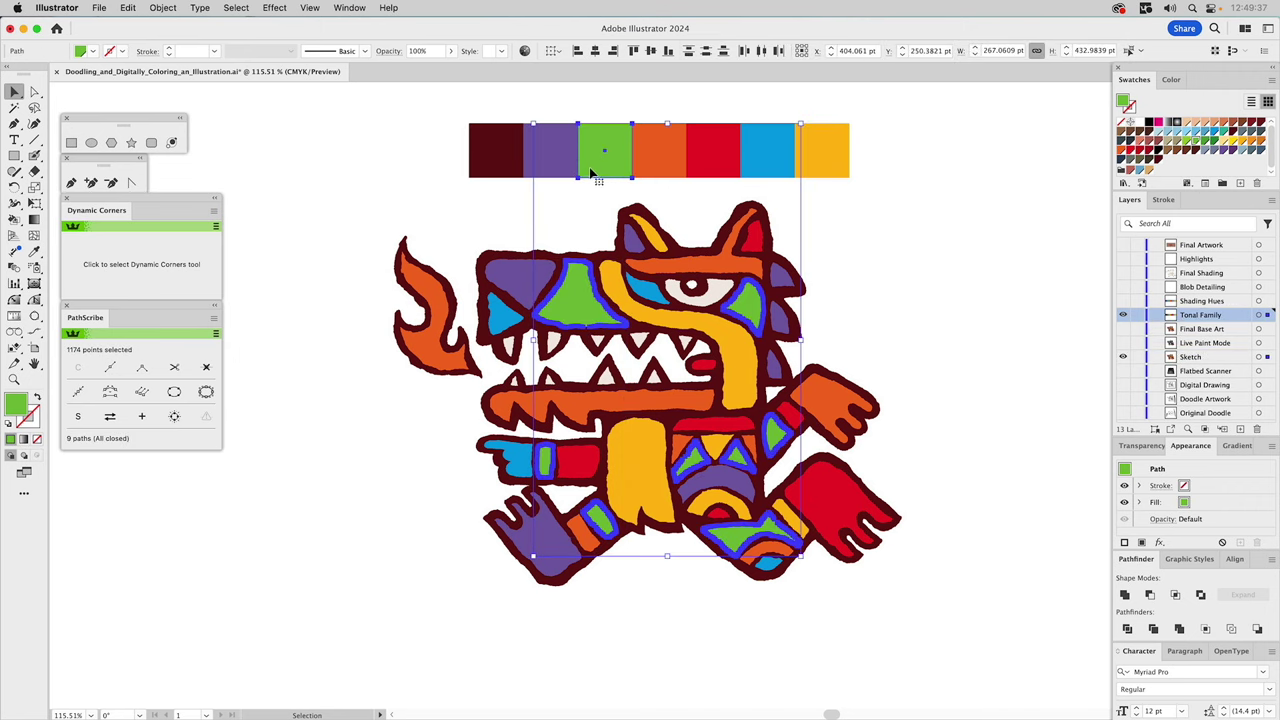
pyautogui.click(1223, 131)
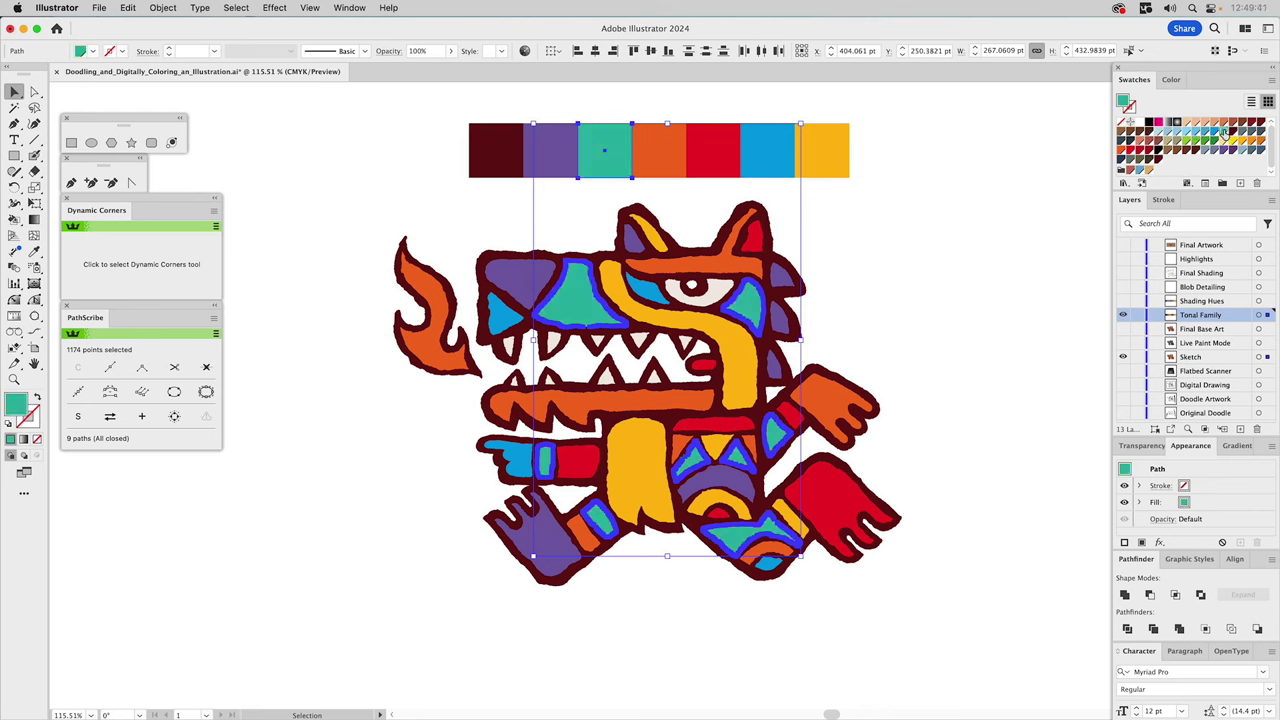
pyautogui.click(907, 236)
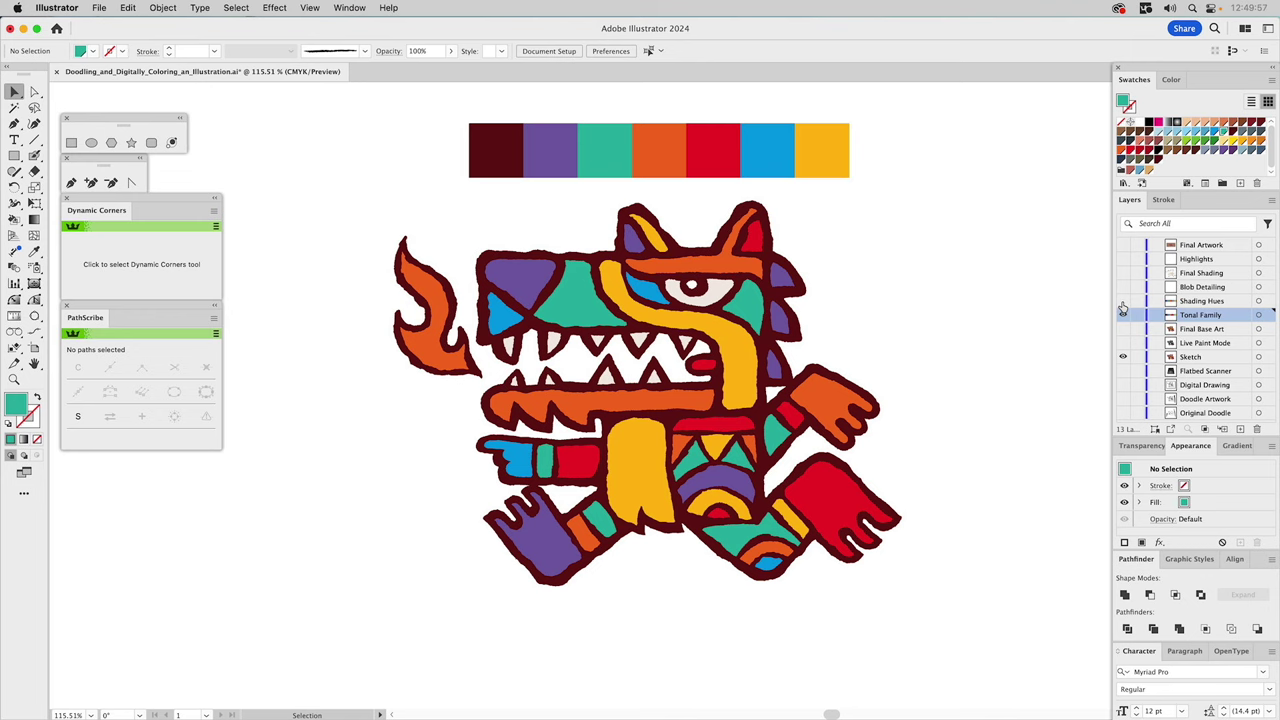
# Show the Shading Hues layer and set its purple square's fill to C=26 M=33 Y=0 K=15
pyautogui.click(1122, 302)
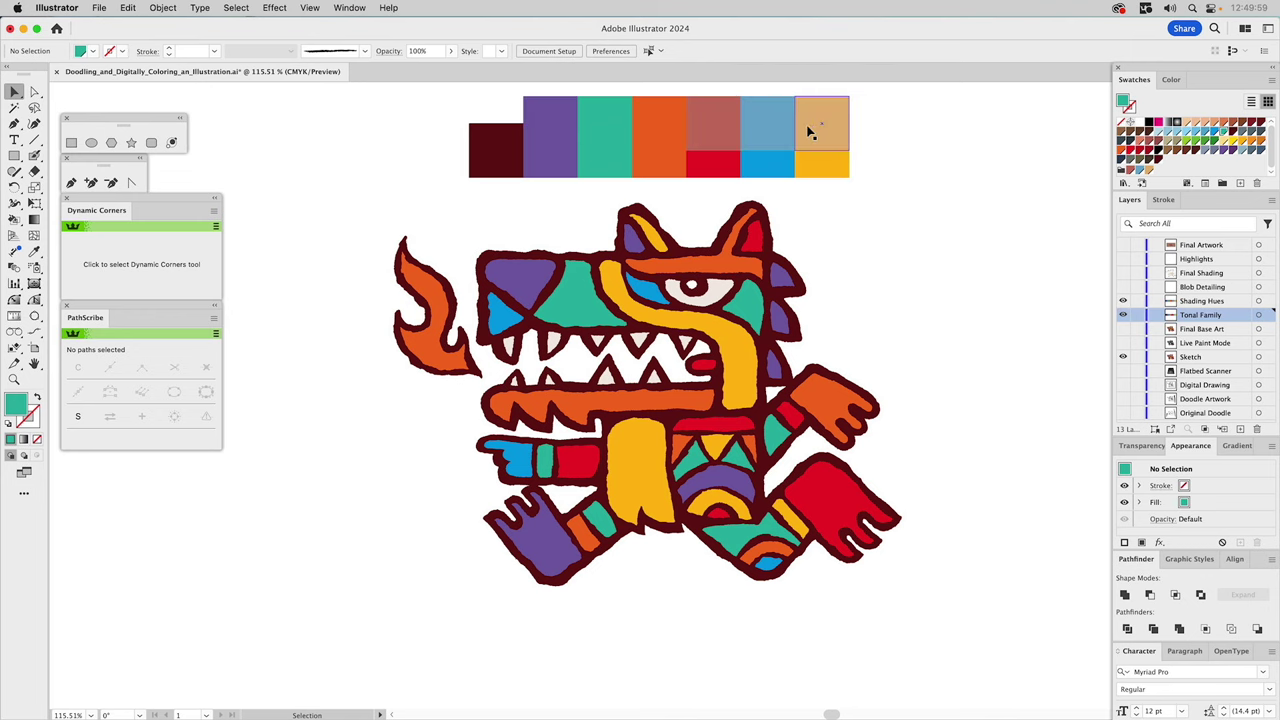
pyautogui.click(562, 125)
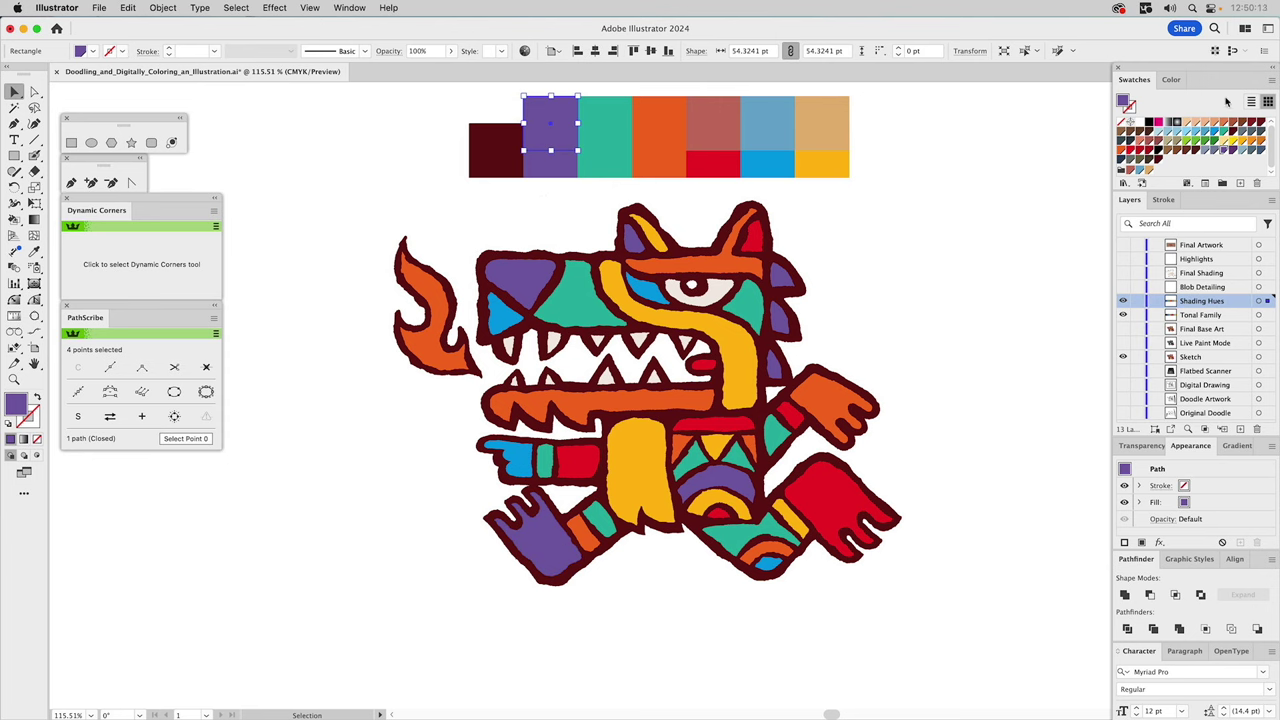
pyautogui.click(1171, 80)
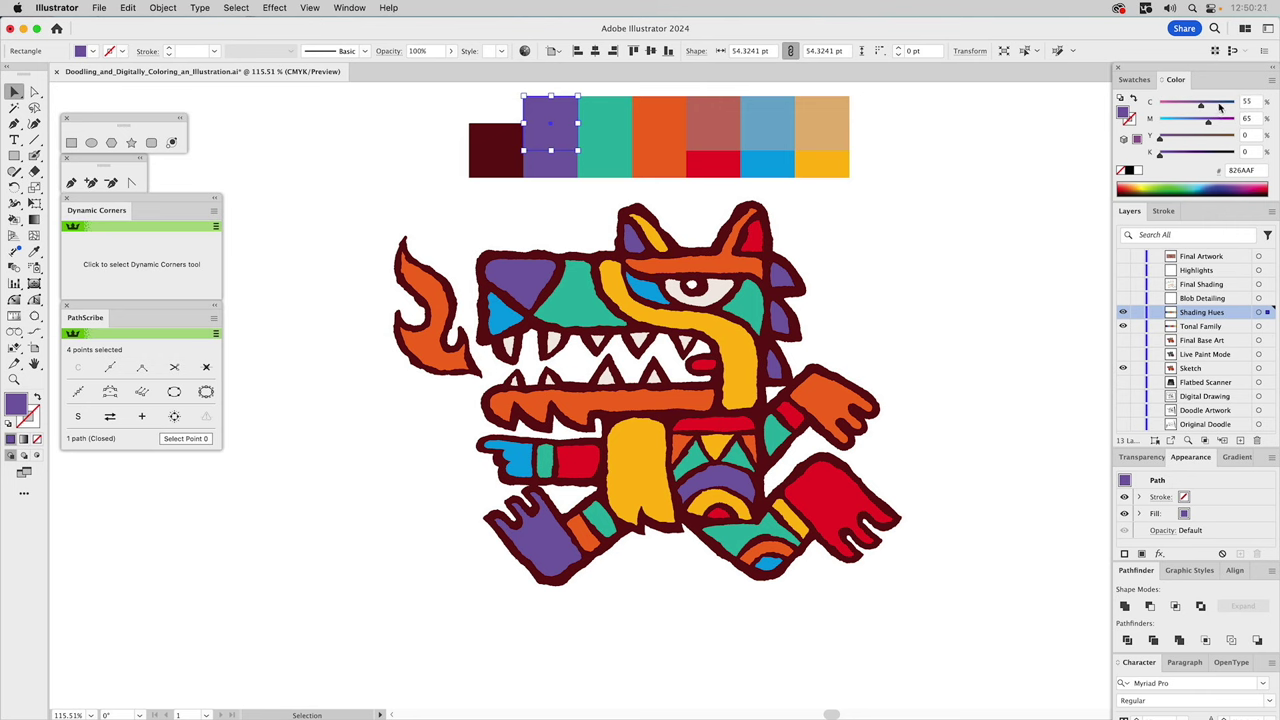
pyautogui.click(1247, 102)
pyautogui.write('65')
pyautogui.write('26')
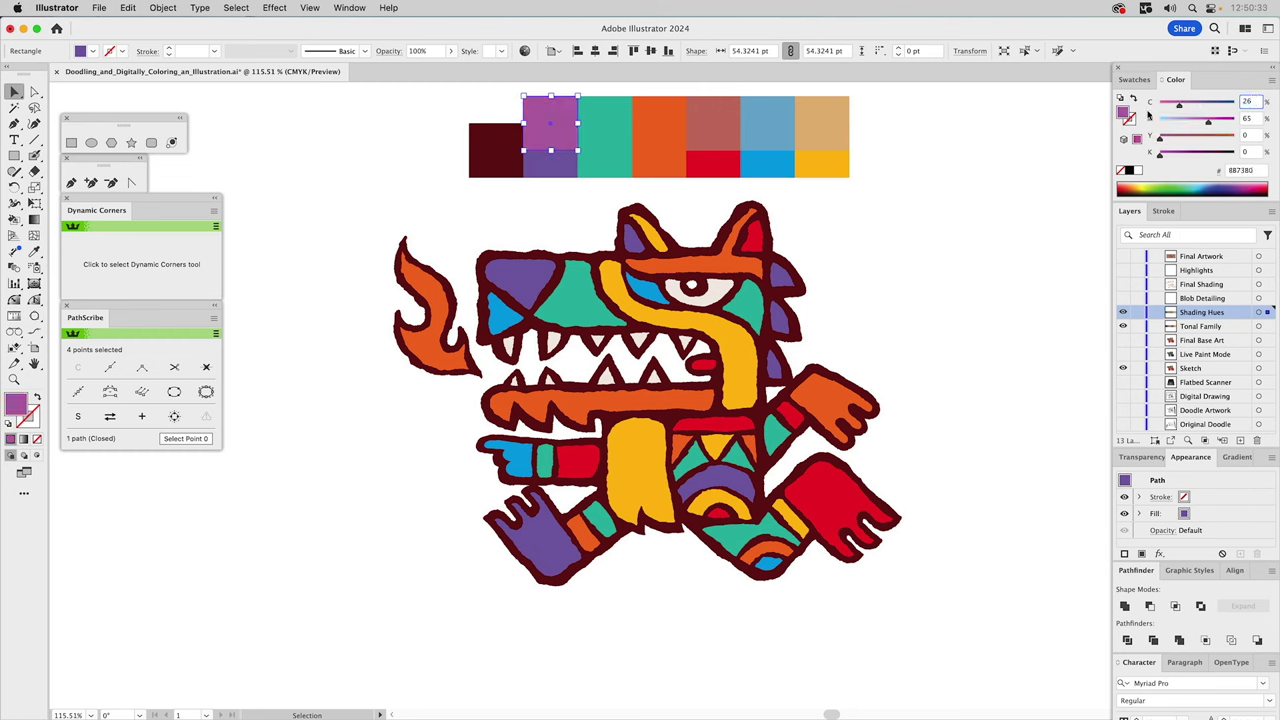
pyautogui.press('Tab')
pyautogui.write('33')
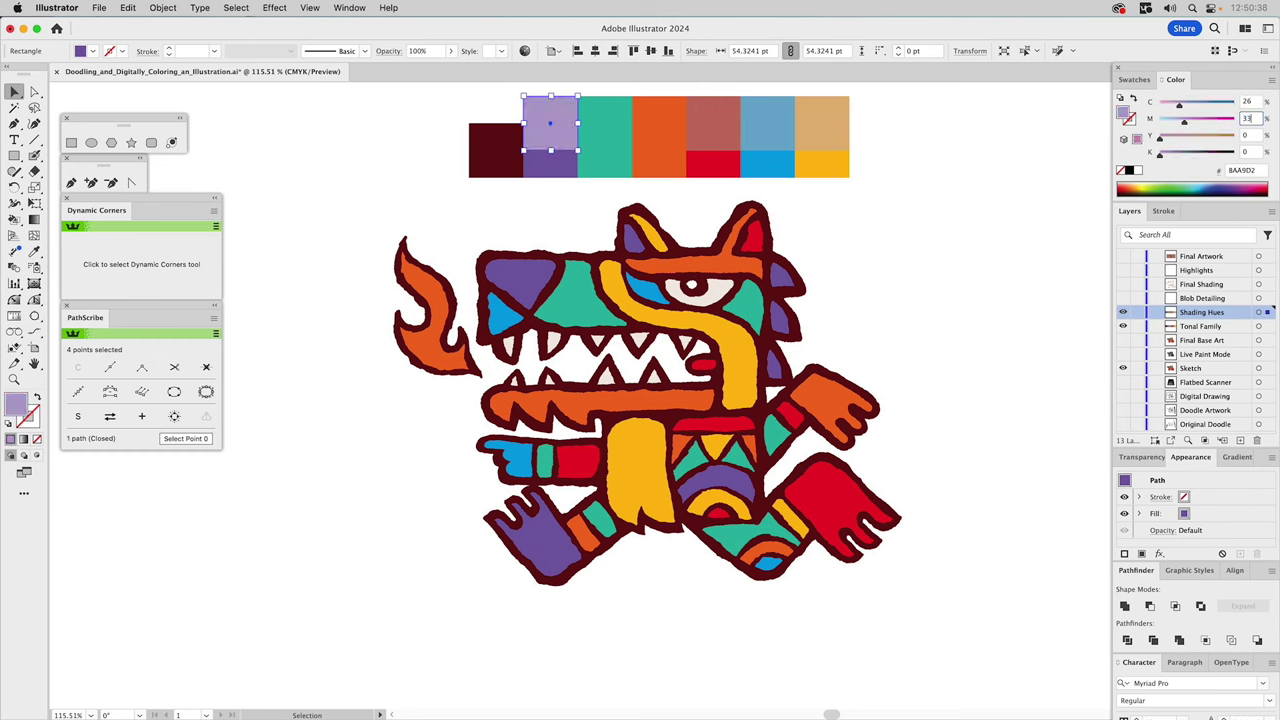
pyautogui.click(1232, 150)
pyautogui.write('15')
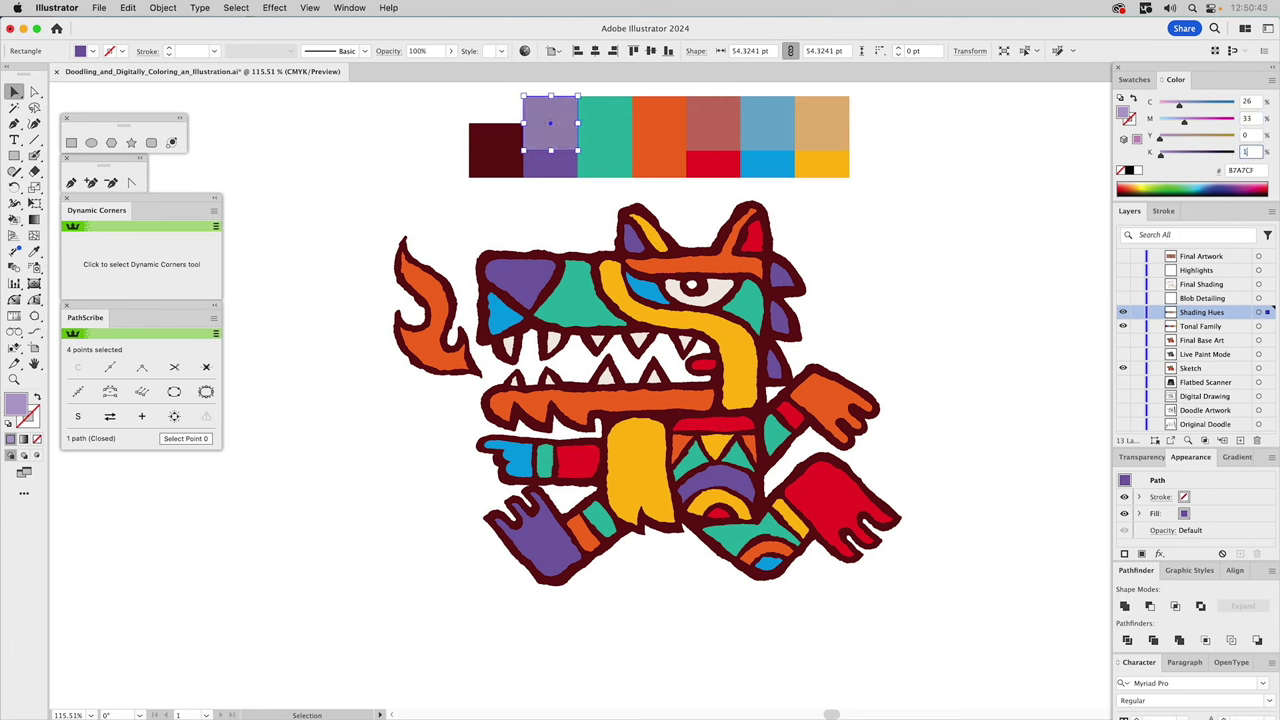
pyautogui.click(1253, 118)
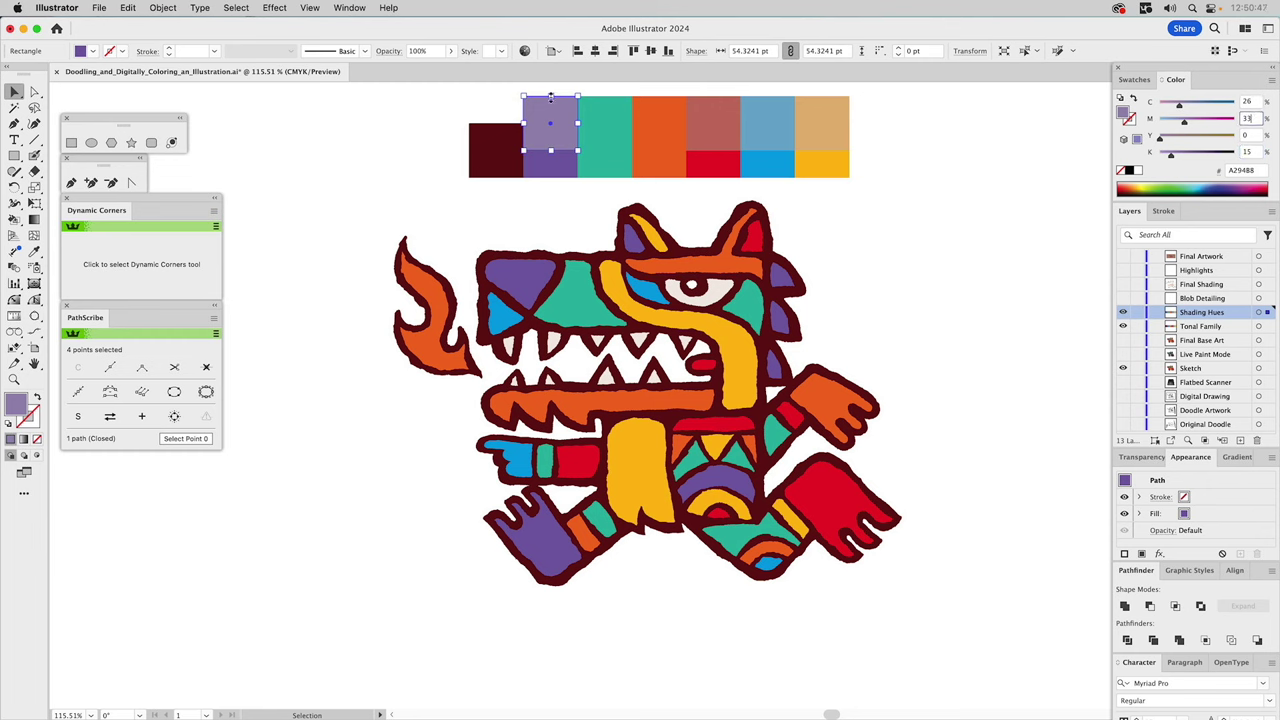
# Save the muted purple as a swatch in the shading color group, make it global, and deselect the square
pyautogui.click(1133, 80)
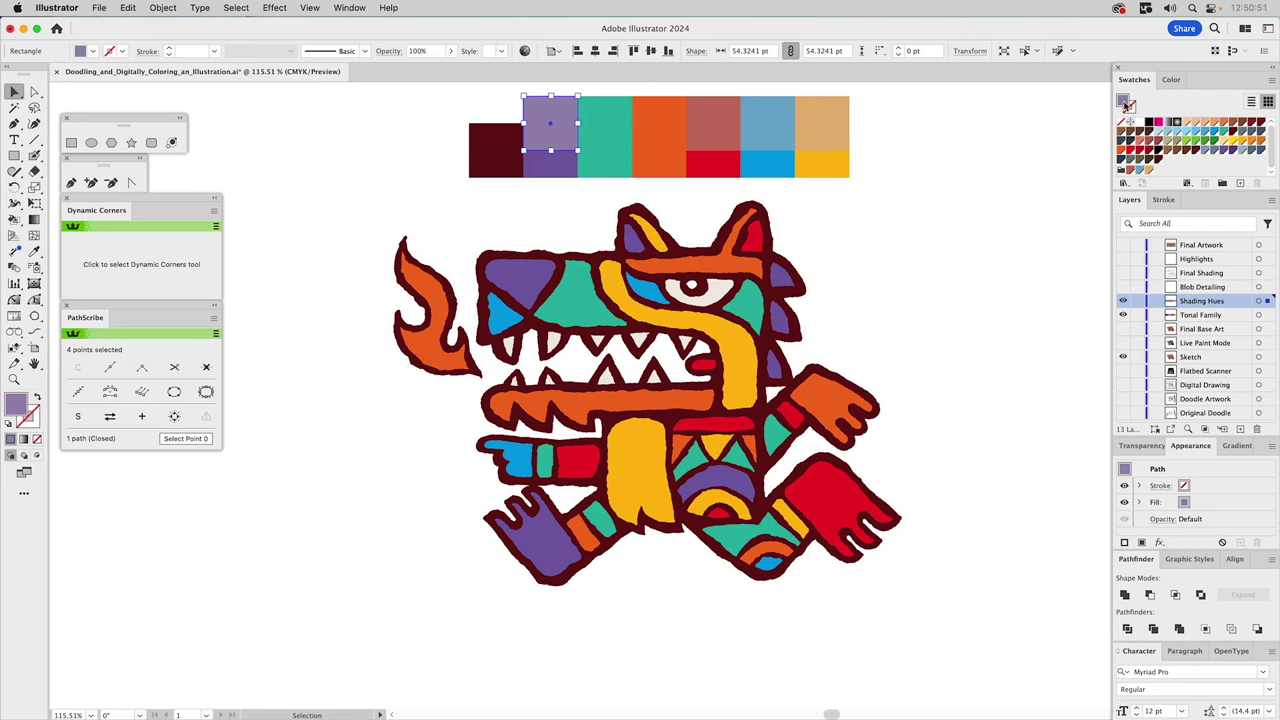
pyautogui.doubleClick(1131, 172)
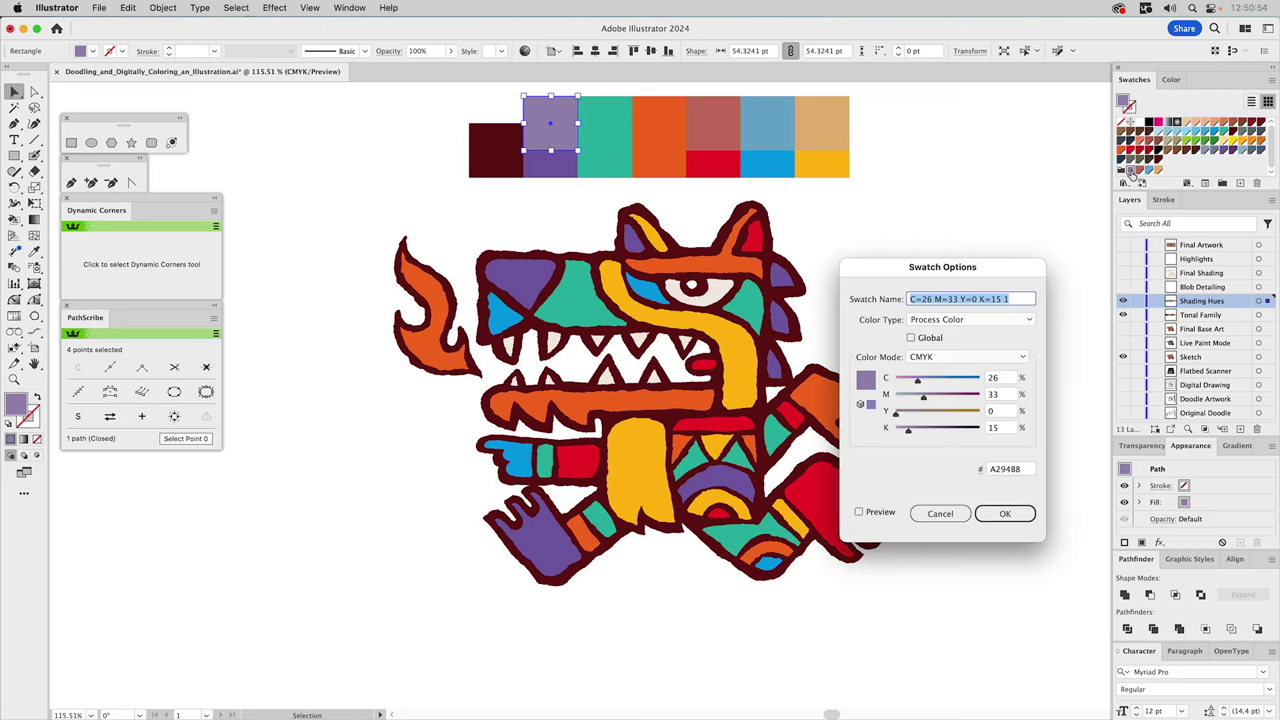
pyautogui.click(933, 340)
pyautogui.click(1005, 513)
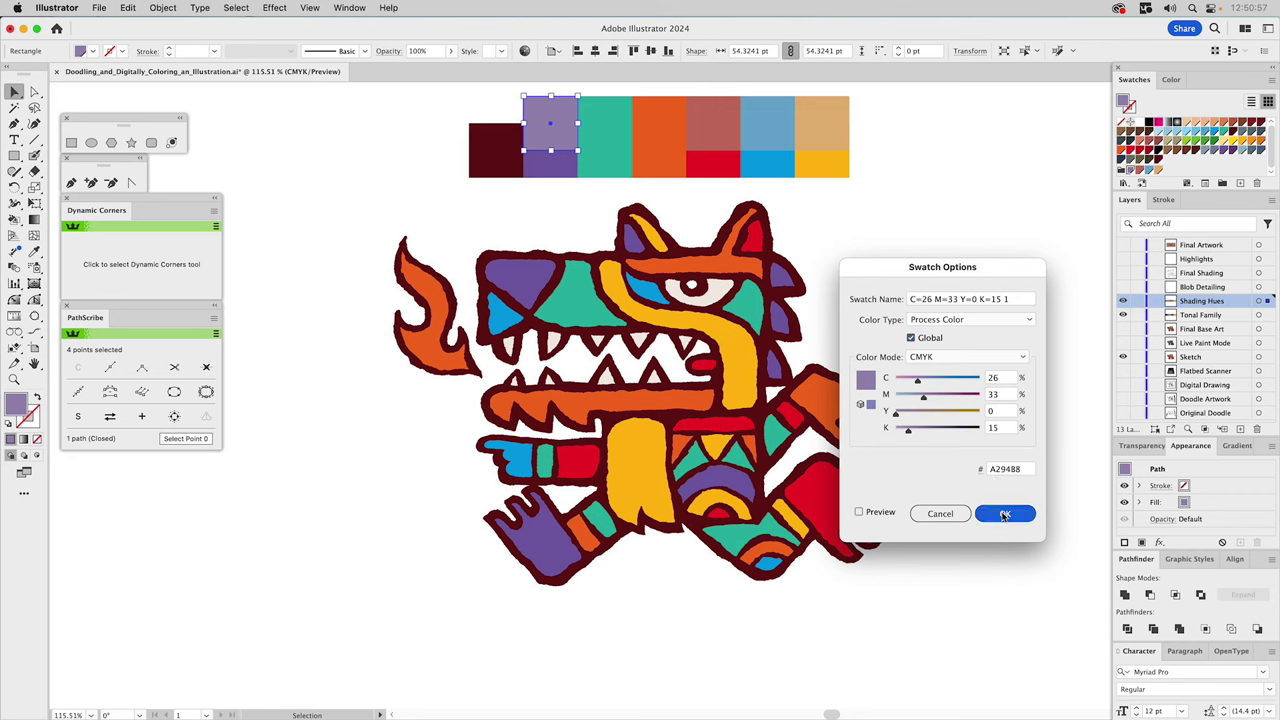
pyautogui.click(936, 204)
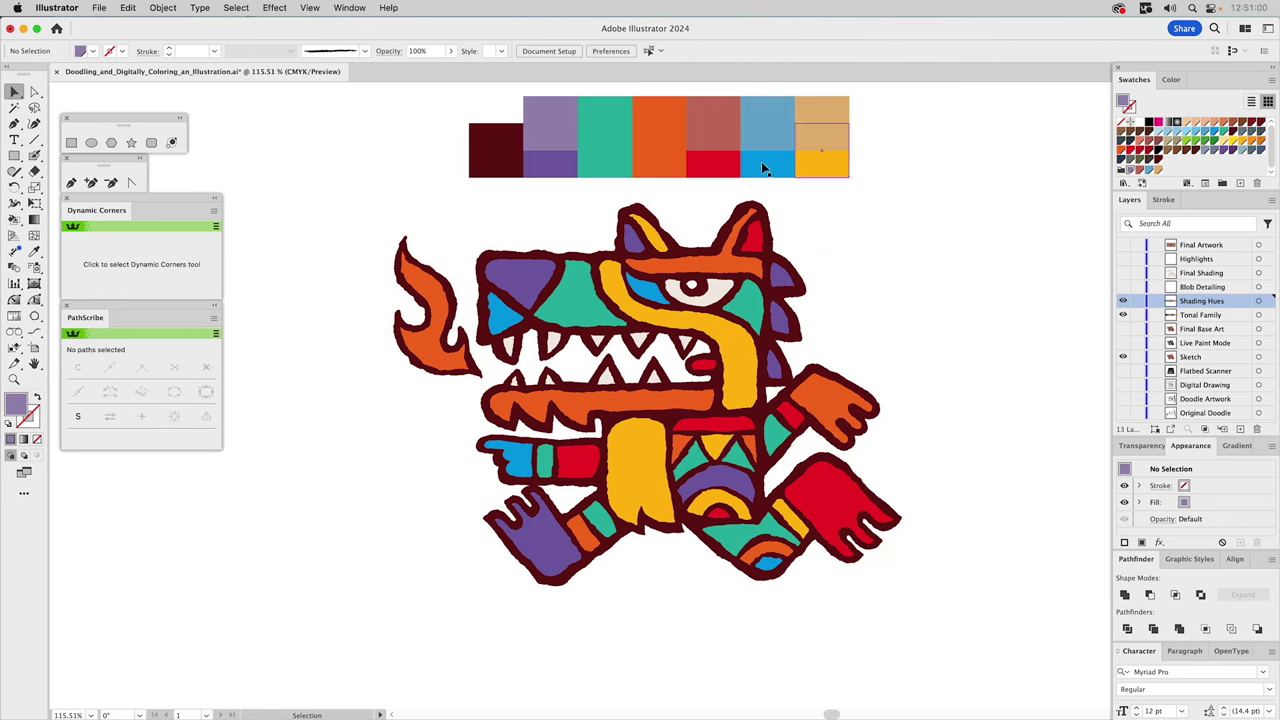
# Set the fill of the teal square in the shading row to C=35 M=0 Y=20 K=25
pyautogui.click(607, 126)
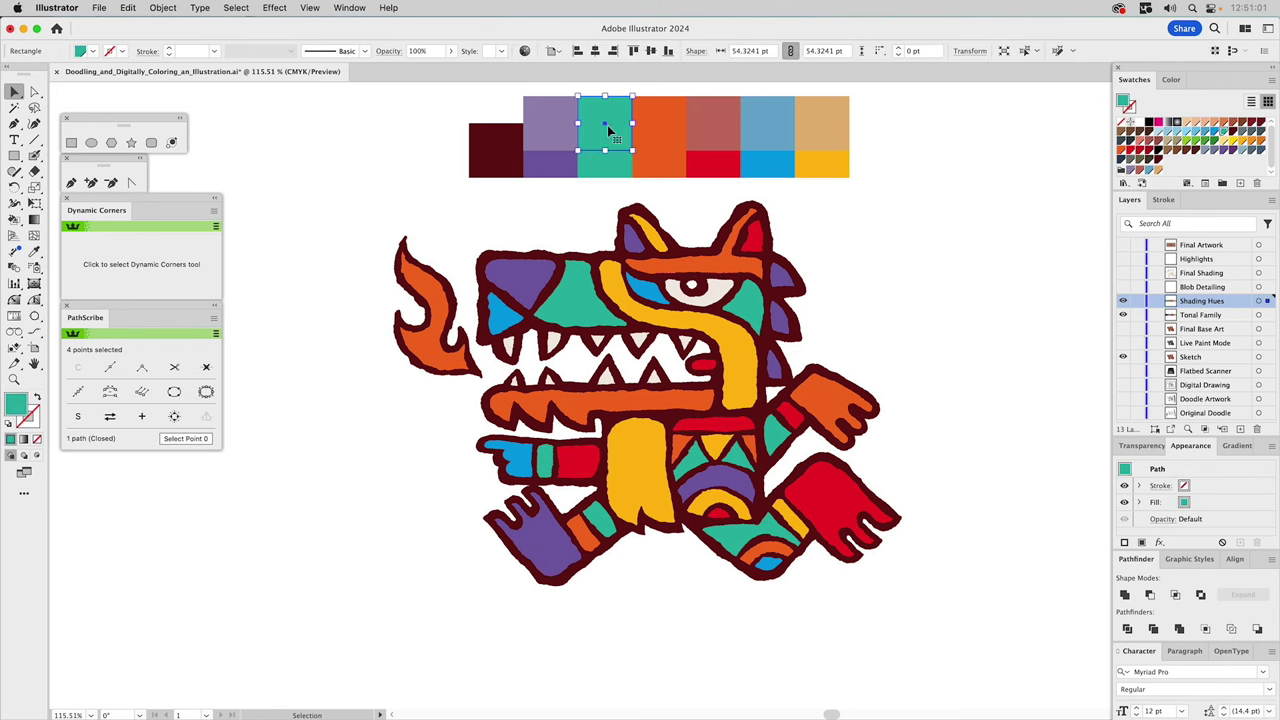
pyautogui.click(1174, 80)
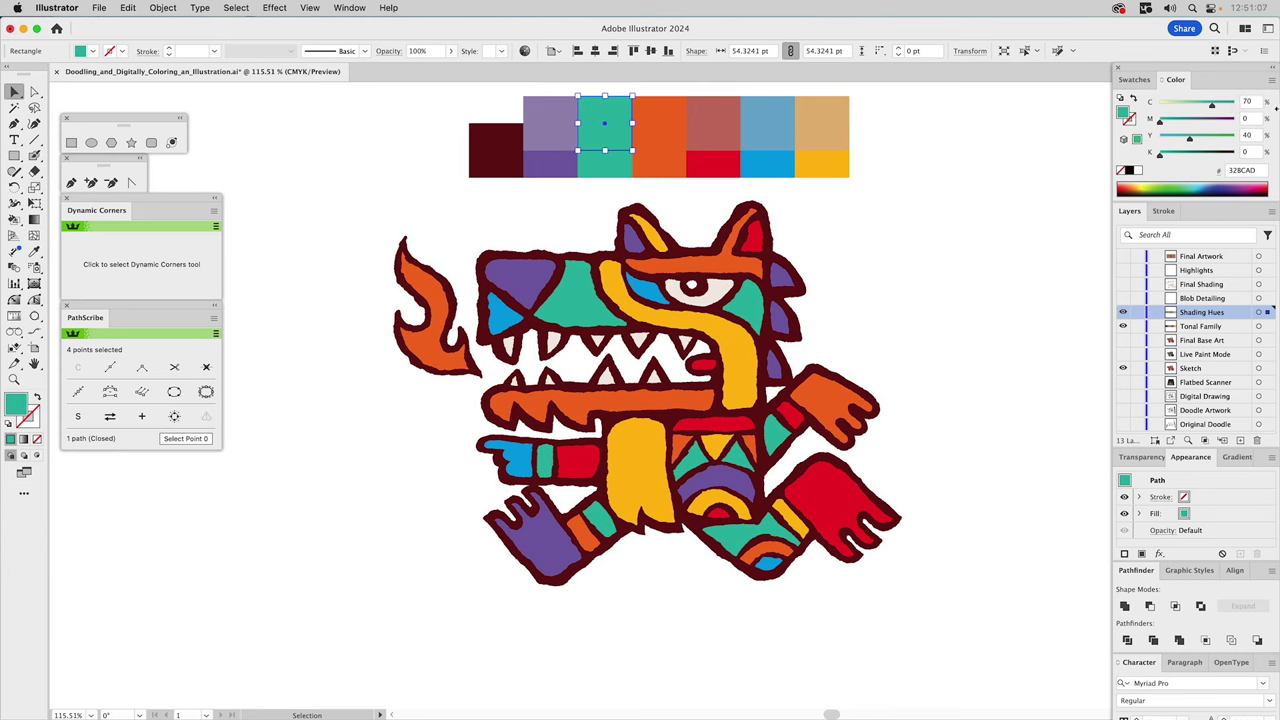
pyautogui.click(1256, 102)
pyautogui.write('35')
pyautogui.click(1252, 135)
pyautogui.write('20')
pyautogui.click(1246, 152)
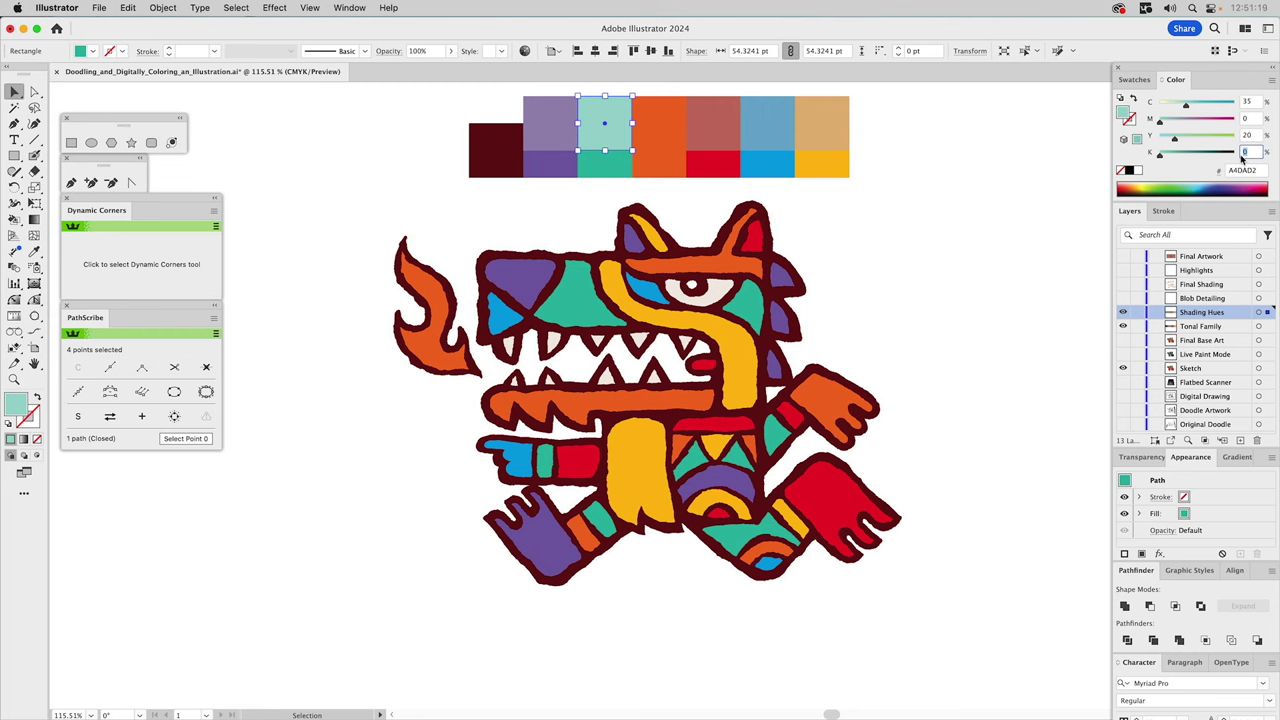
pyautogui.write('25')
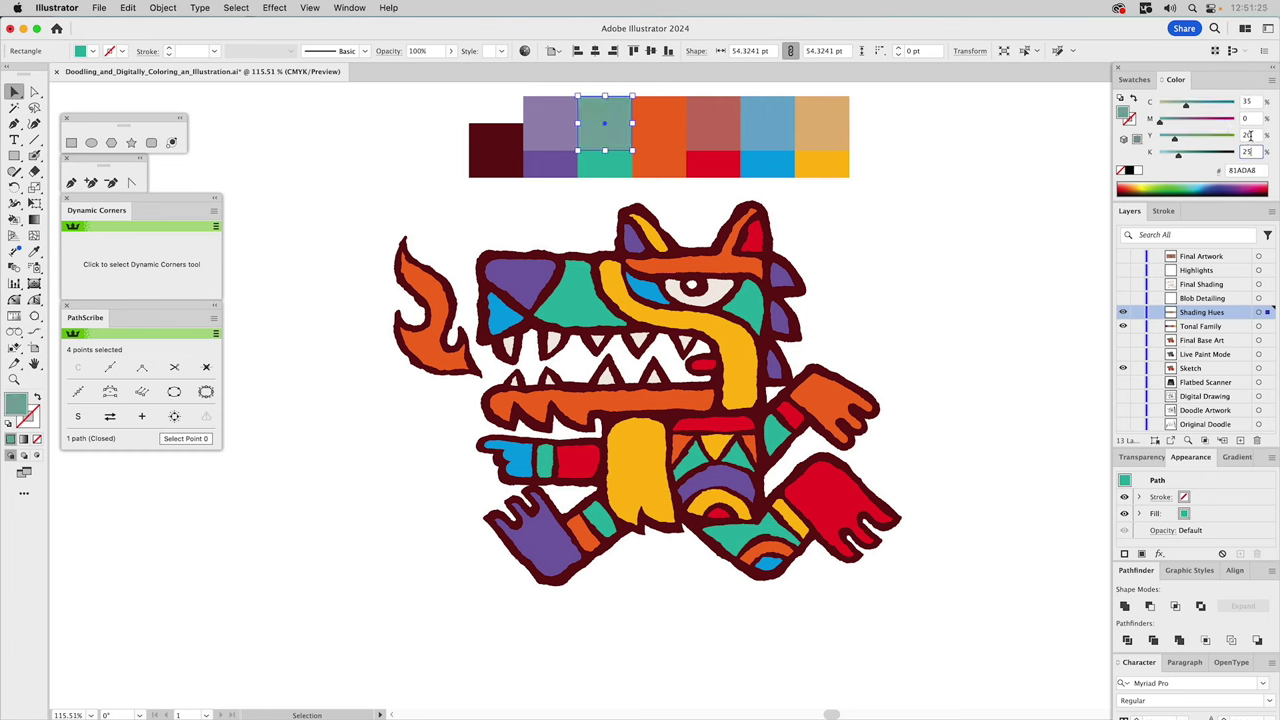
# Save the muted teal as a swatch in the shading color group, make it global, and deselect the square
pyautogui.click(1134, 80)
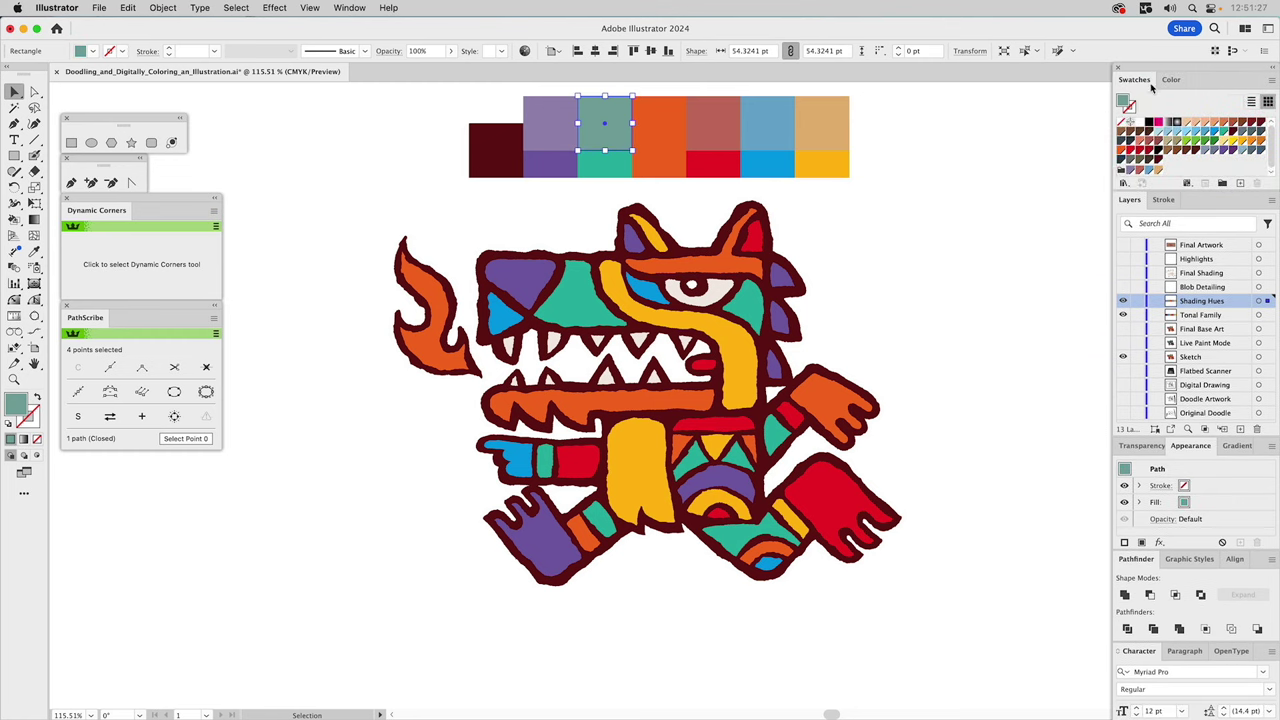
pyautogui.doubleClick(1140, 171)
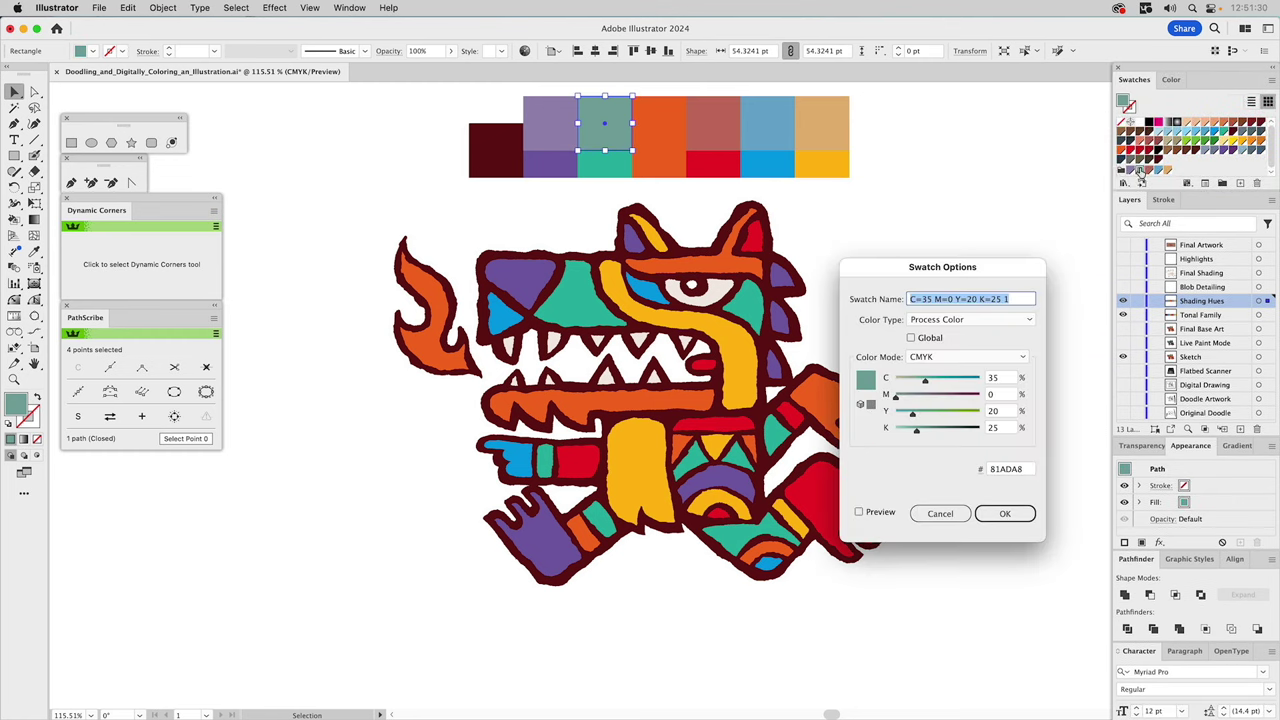
pyautogui.click(929, 341)
pyautogui.click(1005, 512)
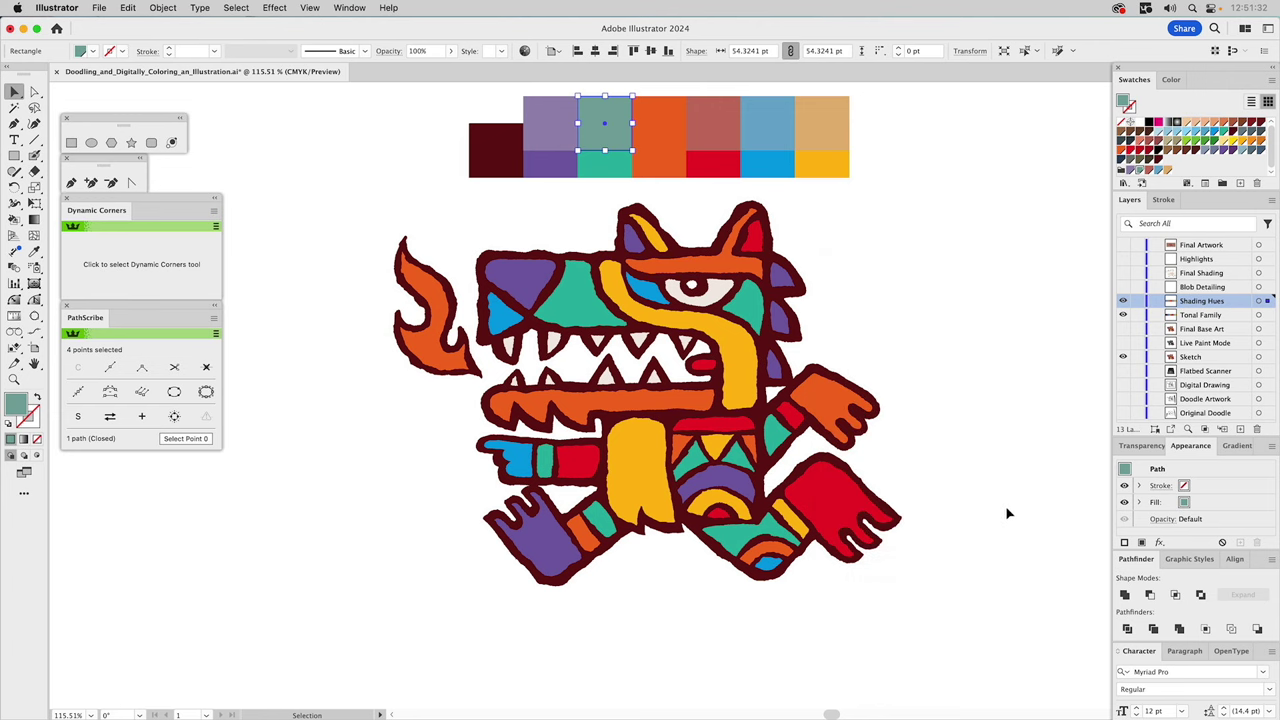
pyautogui.click(929, 218)
# Convert the shading row's orange square from its global tint to CMYK and set its fill to C=0 M=33 Y=50 K=15
pyautogui.click(660, 128)
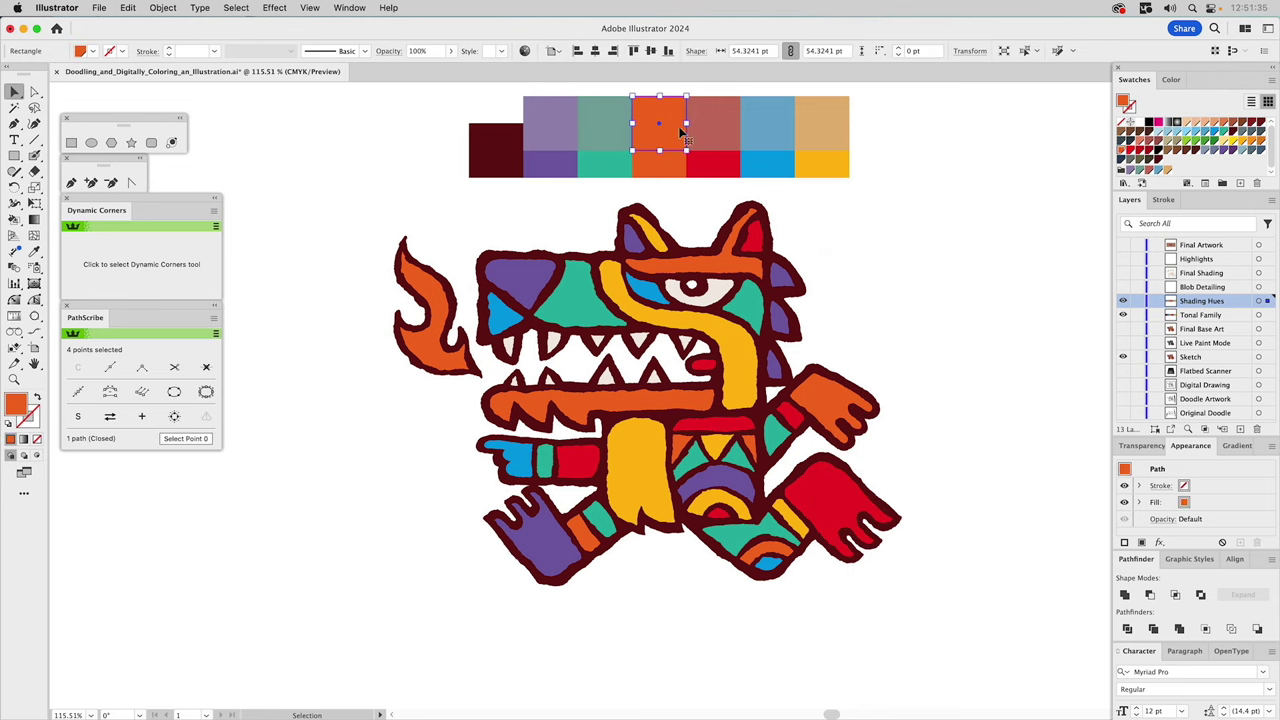
pyautogui.click(1171, 79)
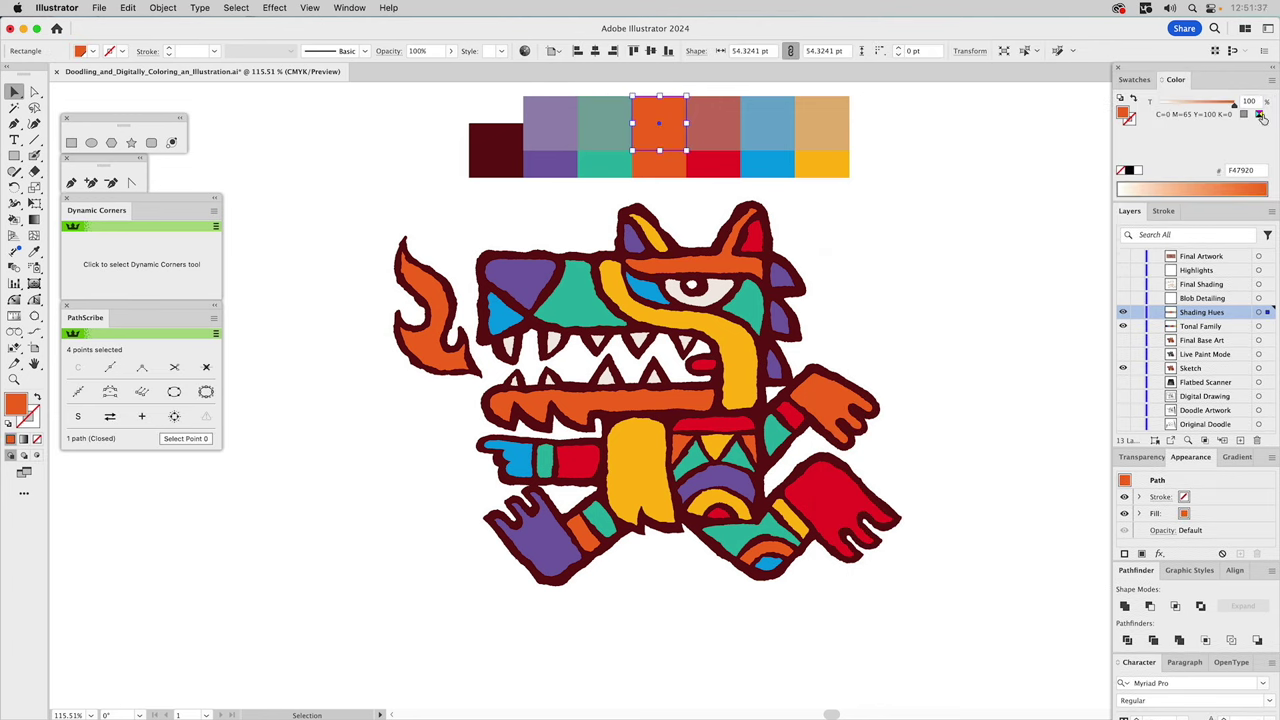
pyautogui.click(1259, 116)
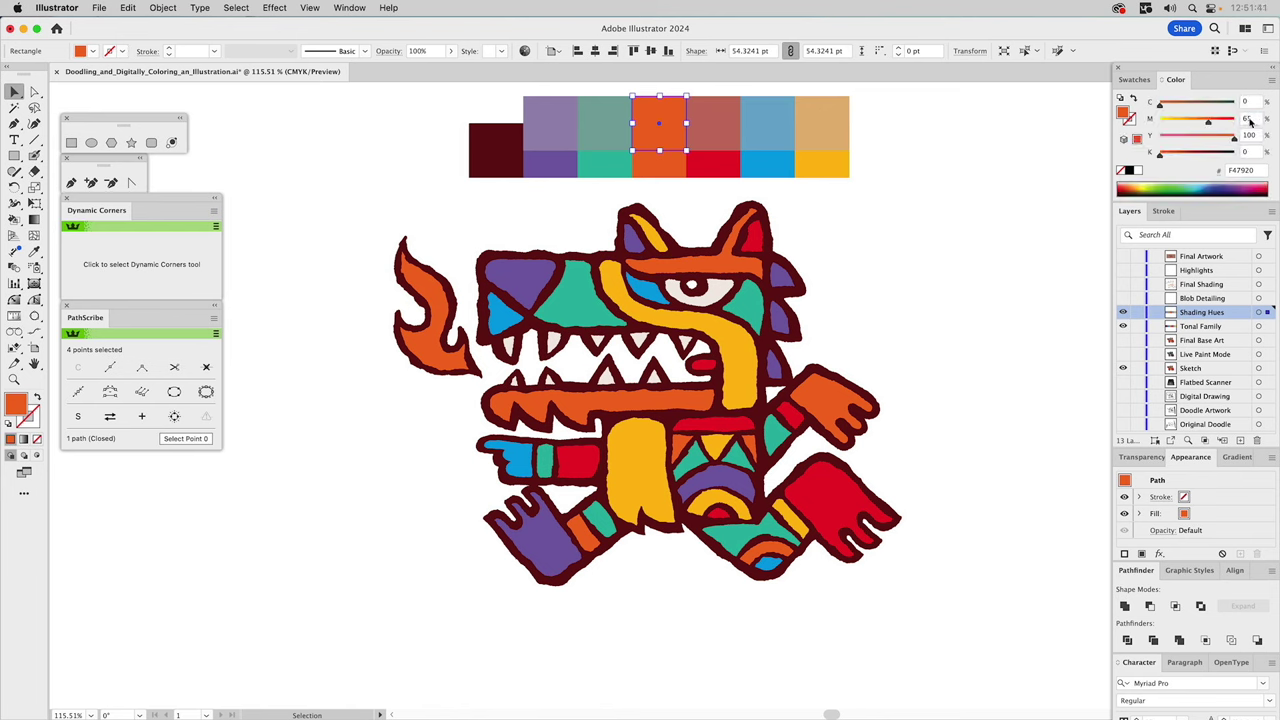
pyautogui.click(1247, 118)
pyautogui.write('33')
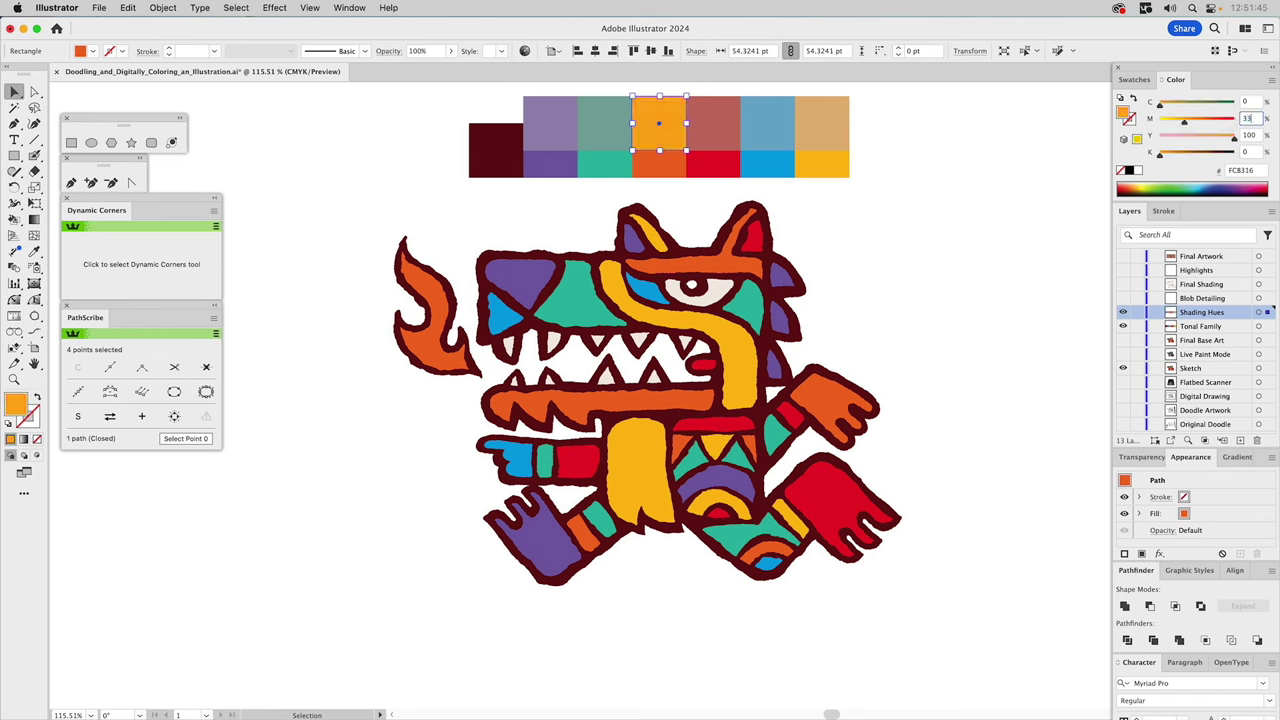
pyautogui.press('Tab')
pyautogui.write('50')
pyautogui.press('Tab')
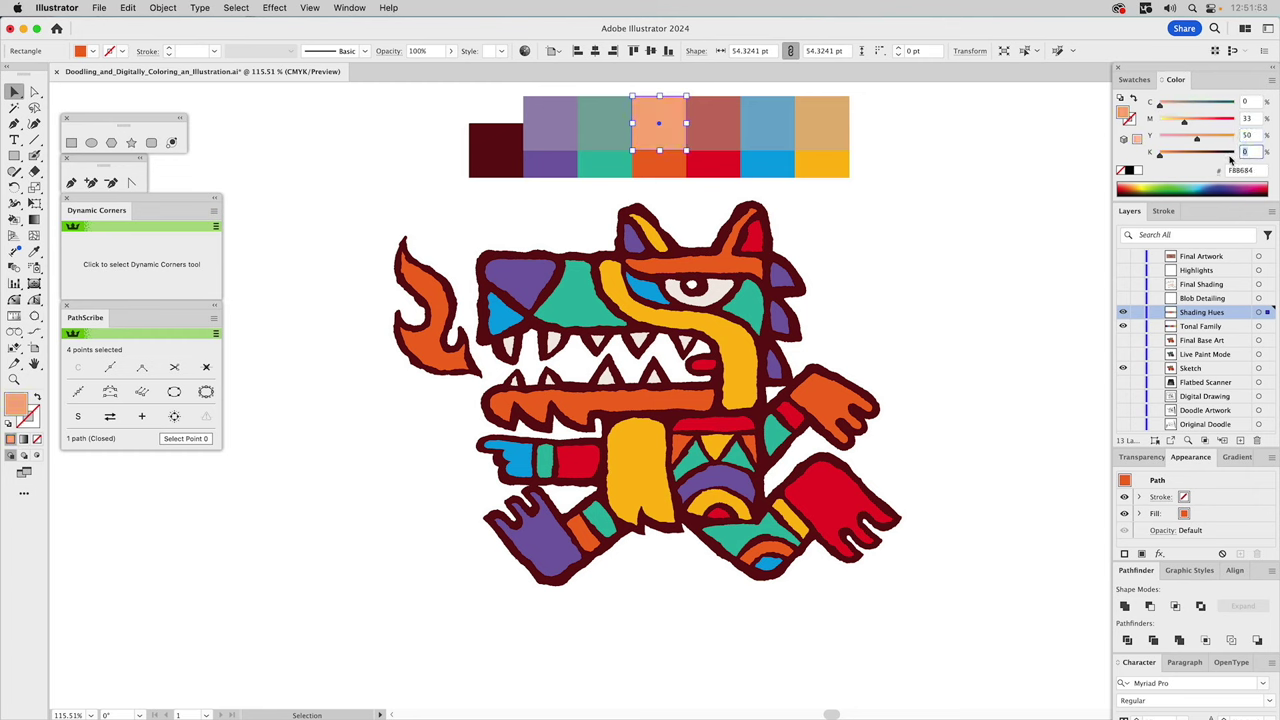
pyautogui.write('15')
pyautogui.click(1250, 135)
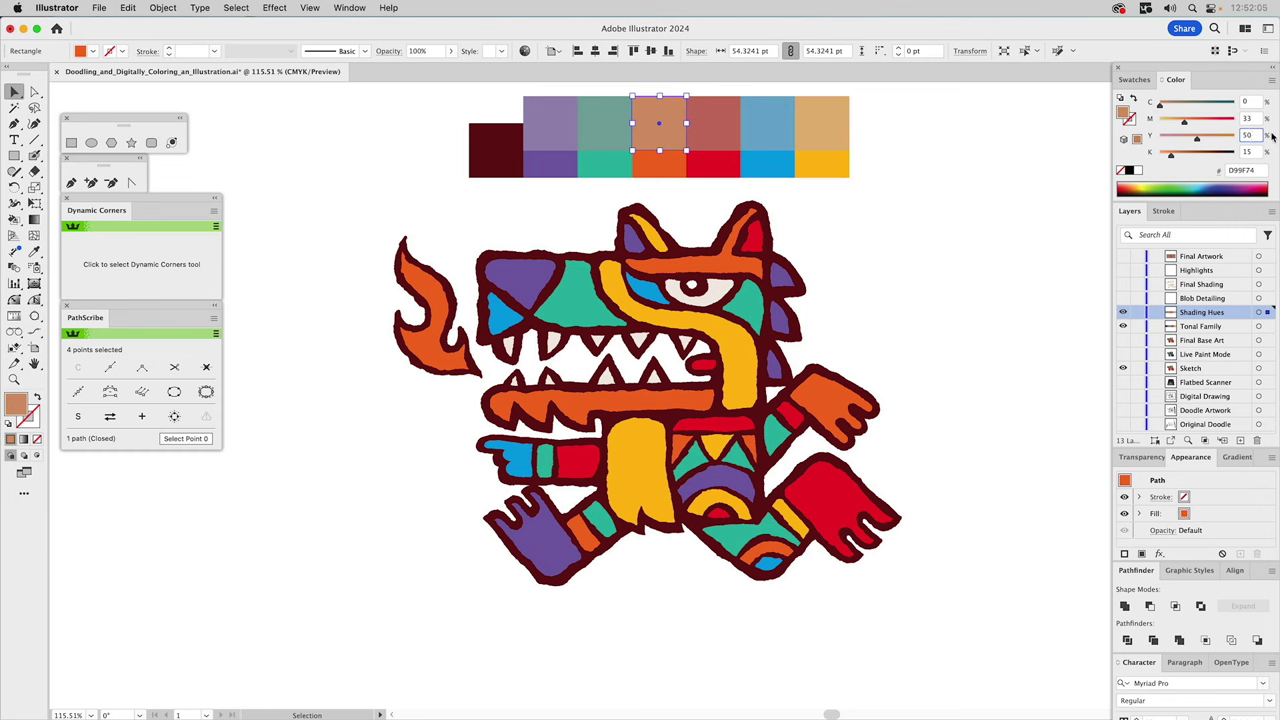
# Save the muted orange as a swatch in the shading color group and make it global
pyautogui.click(1140, 82)
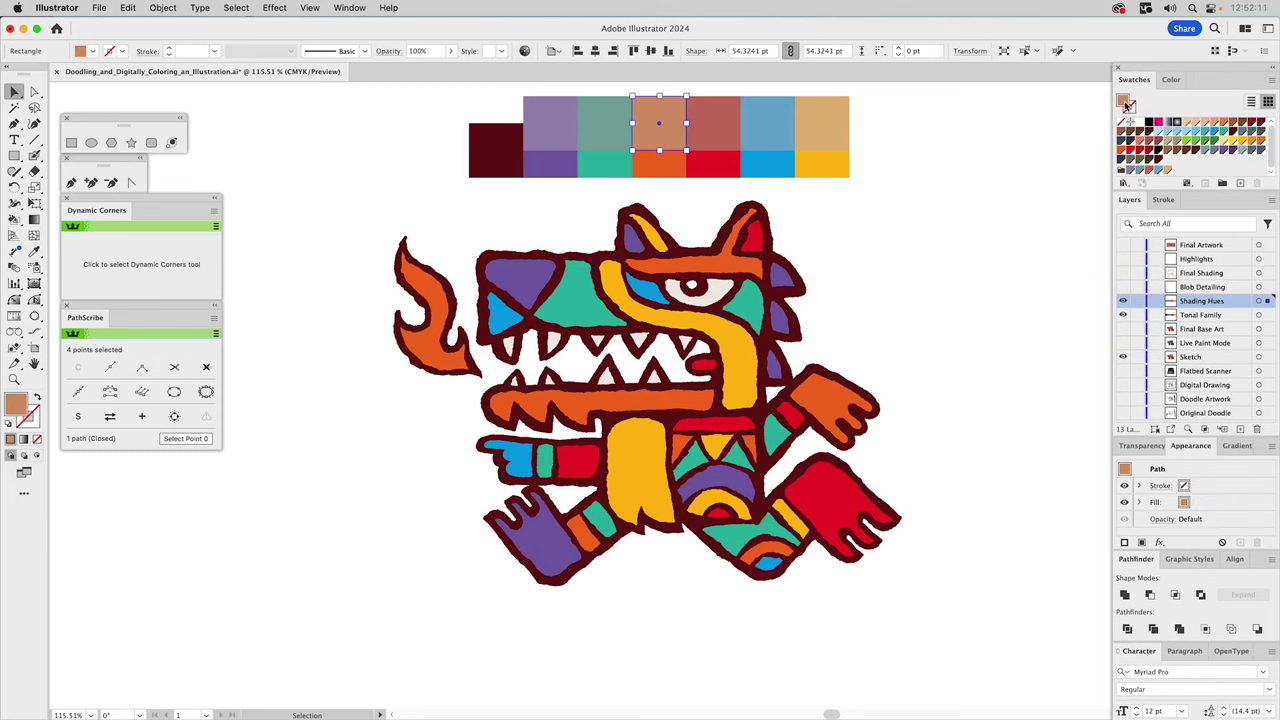
pyautogui.moveTo(1126, 104); pyautogui.dragTo(1148, 171)
pyautogui.doubleClick(1148, 171)
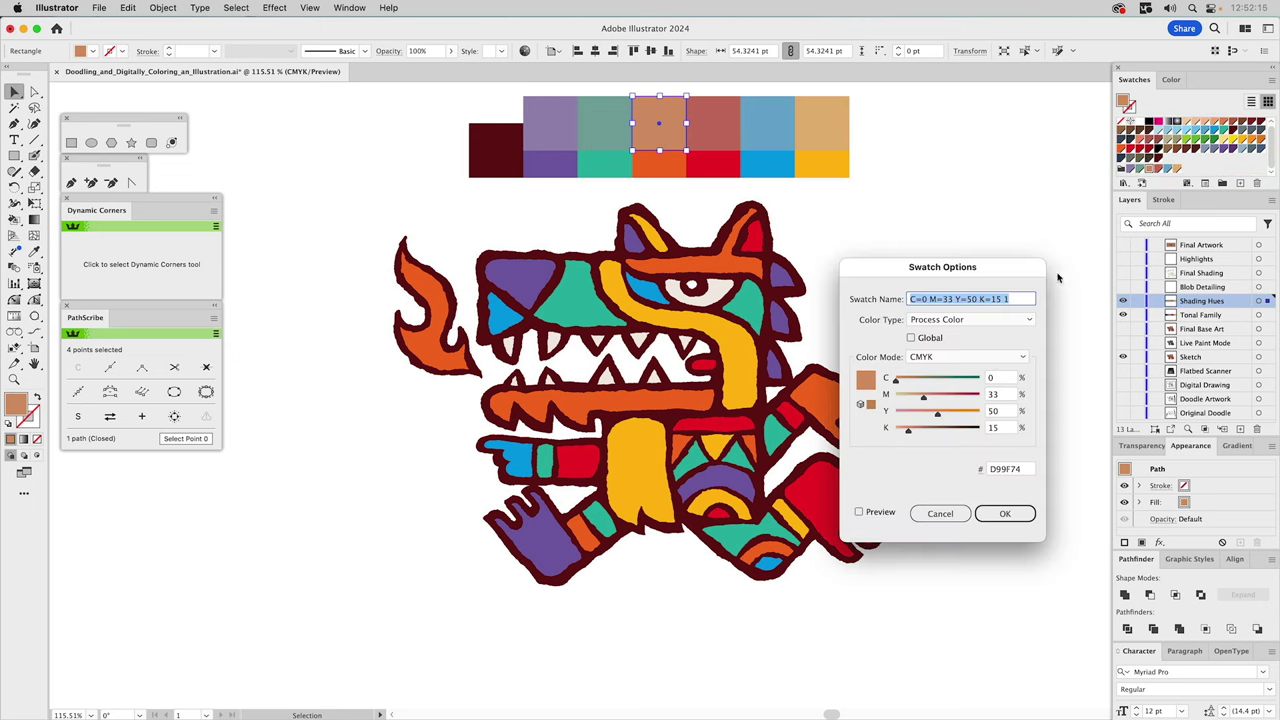
pyautogui.click(926, 341)
pyautogui.click(1002, 515)
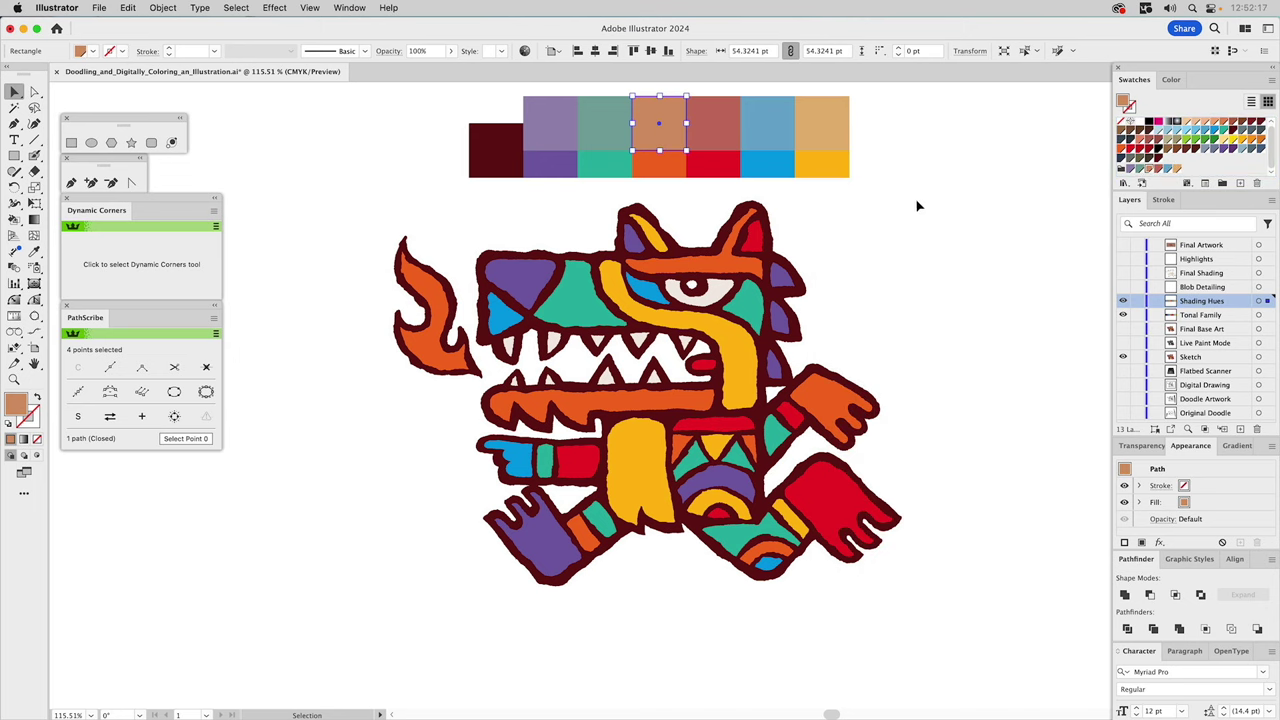
# Set the shading row's purple square to Multiply blending at 70% opacity
pyautogui.click(543, 133)
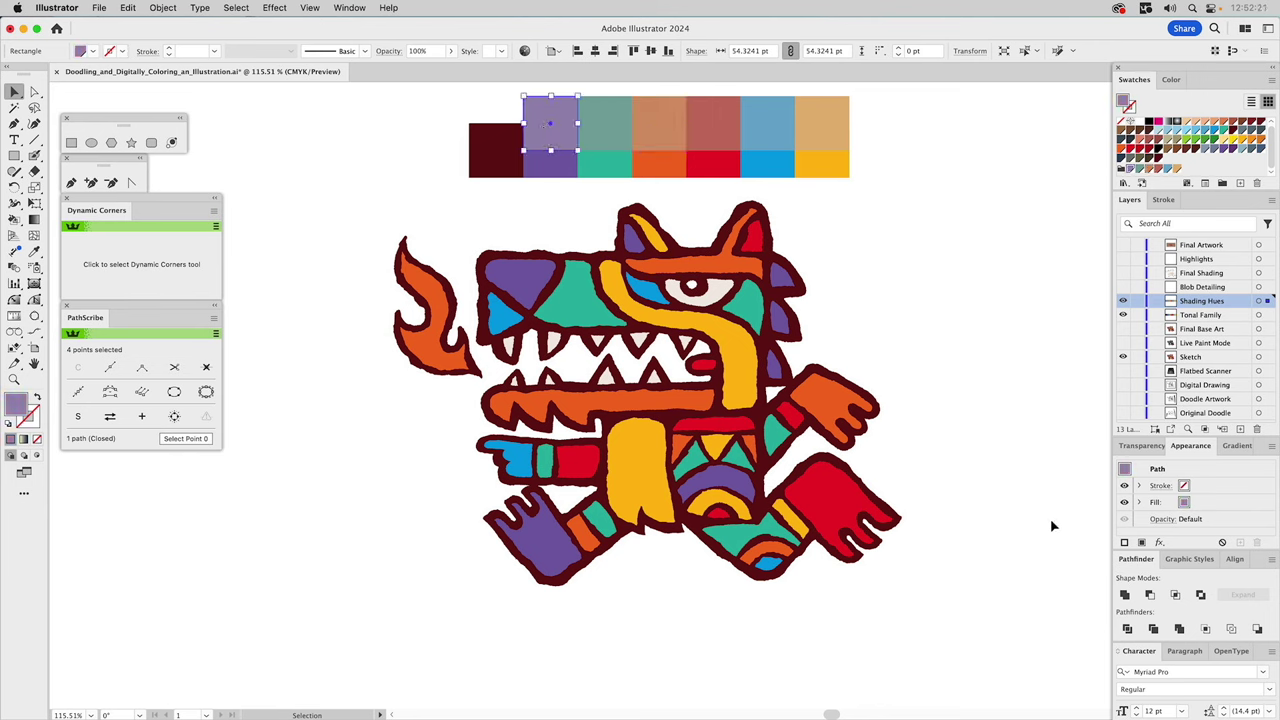
pyautogui.click(1155, 449)
pyautogui.click(1160, 468)
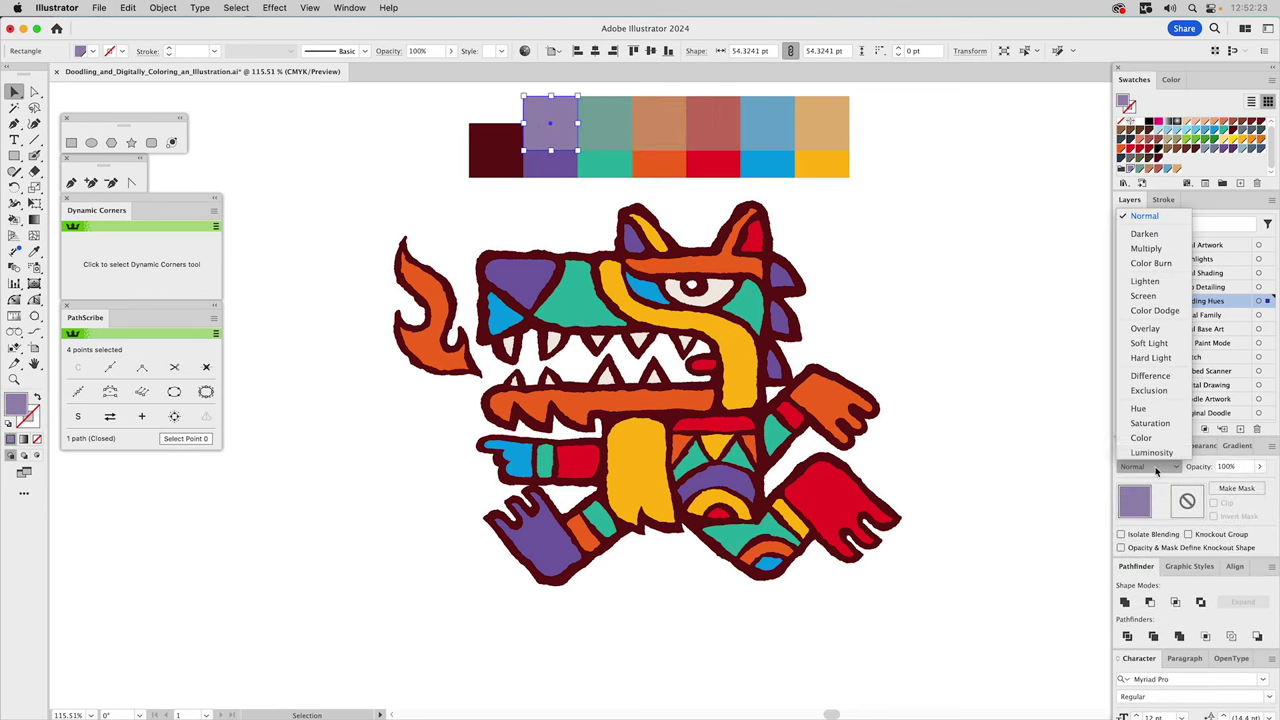
pyautogui.click(1146, 248)
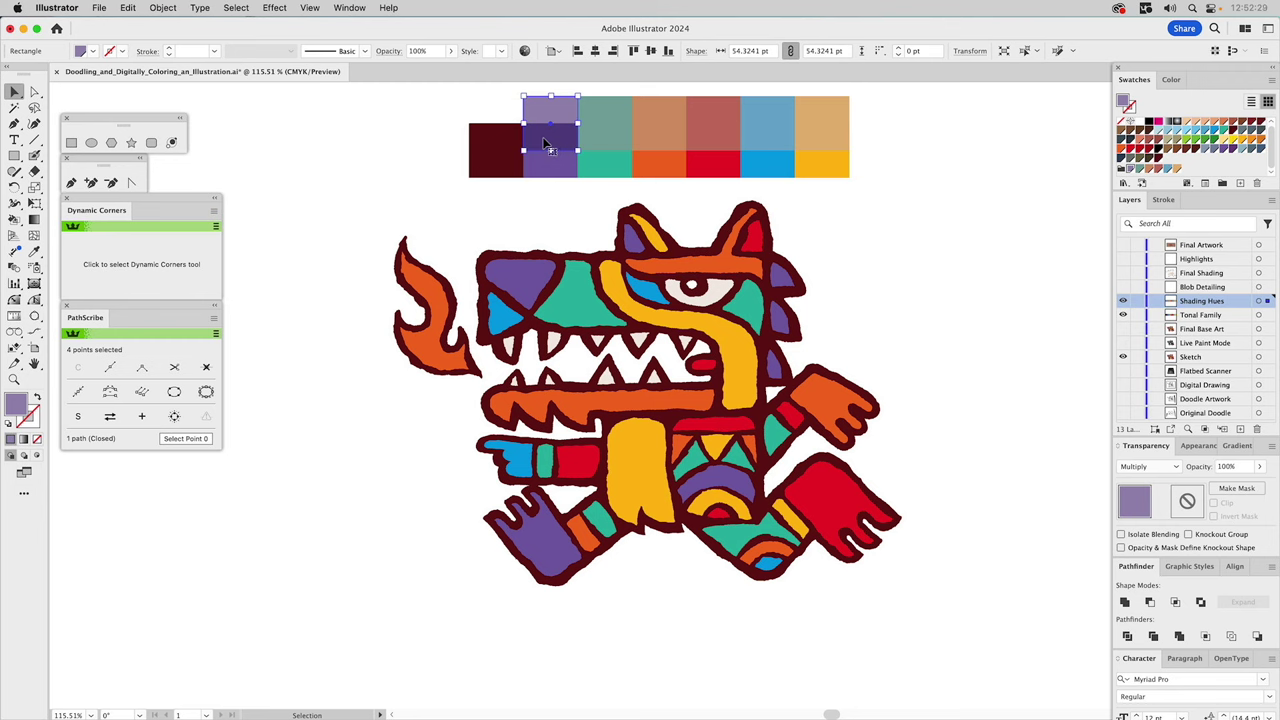
pyautogui.click(1198, 466)
pyautogui.write('70')
pyautogui.press('Return')
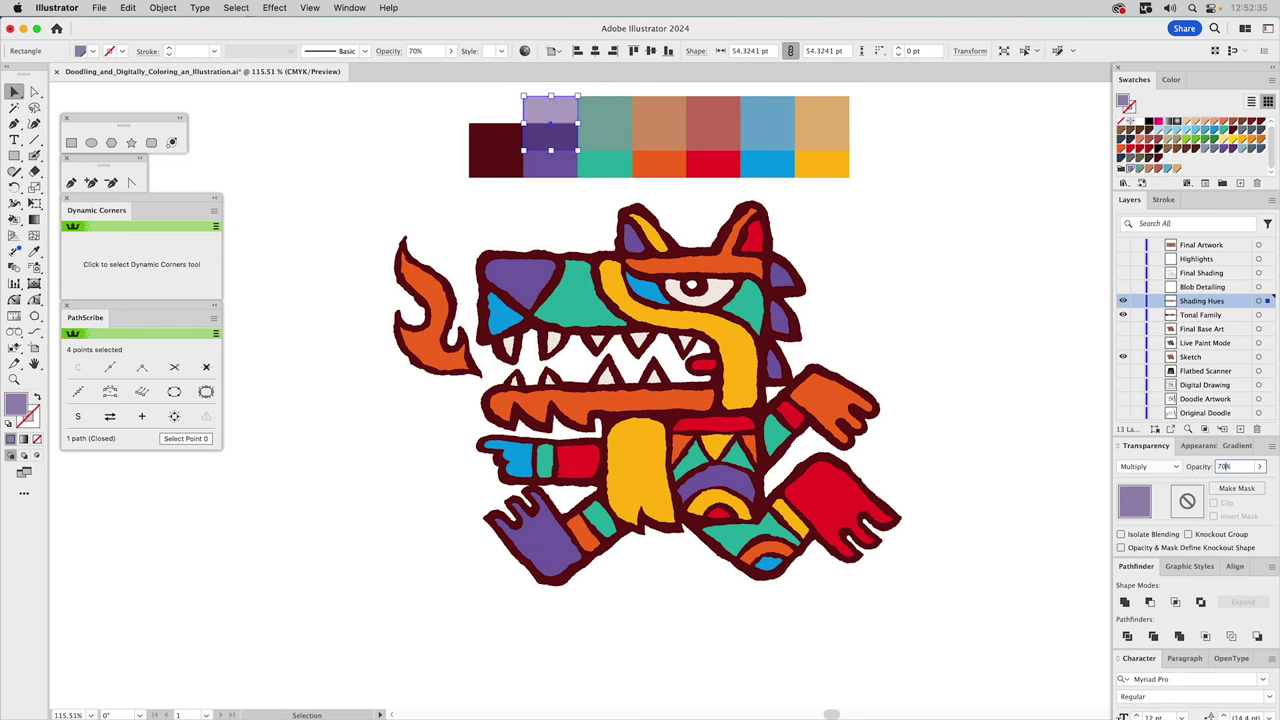
# Set the shading row's teal square to Multiply blending at 70% opacity
pyautogui.click(616, 130)
pyautogui.click(1150, 467)
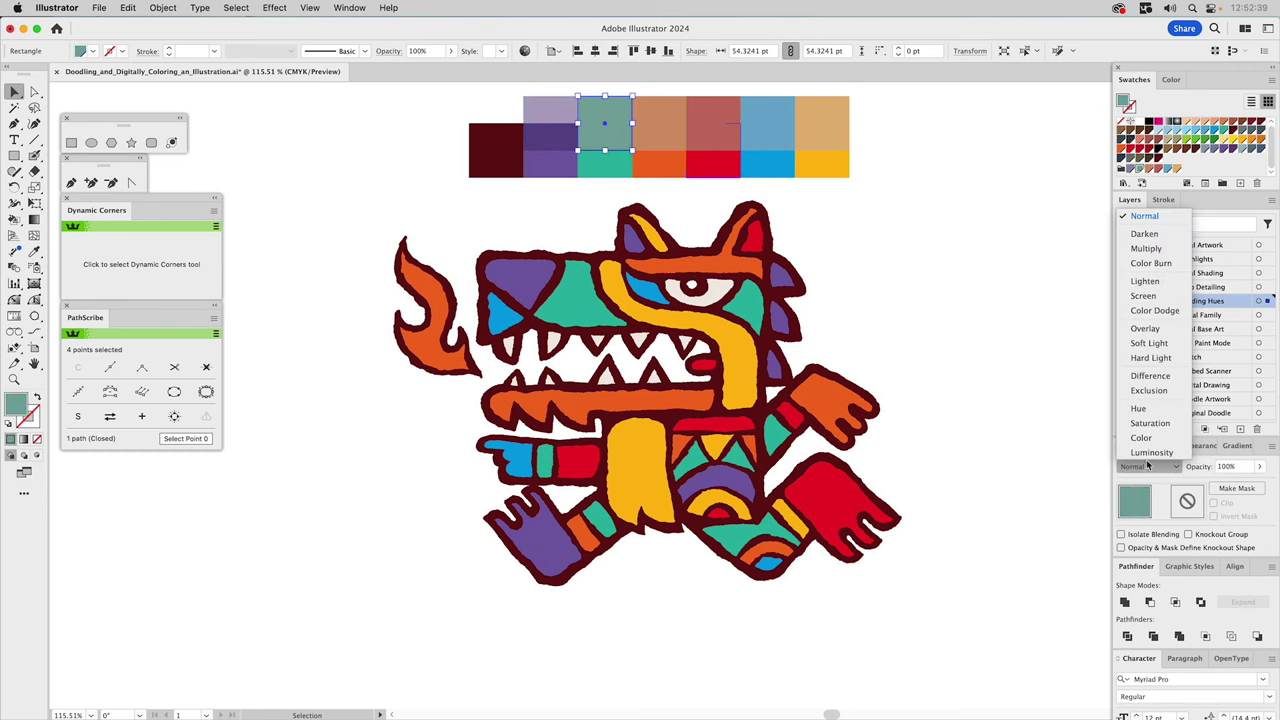
pyautogui.click(1148, 249)
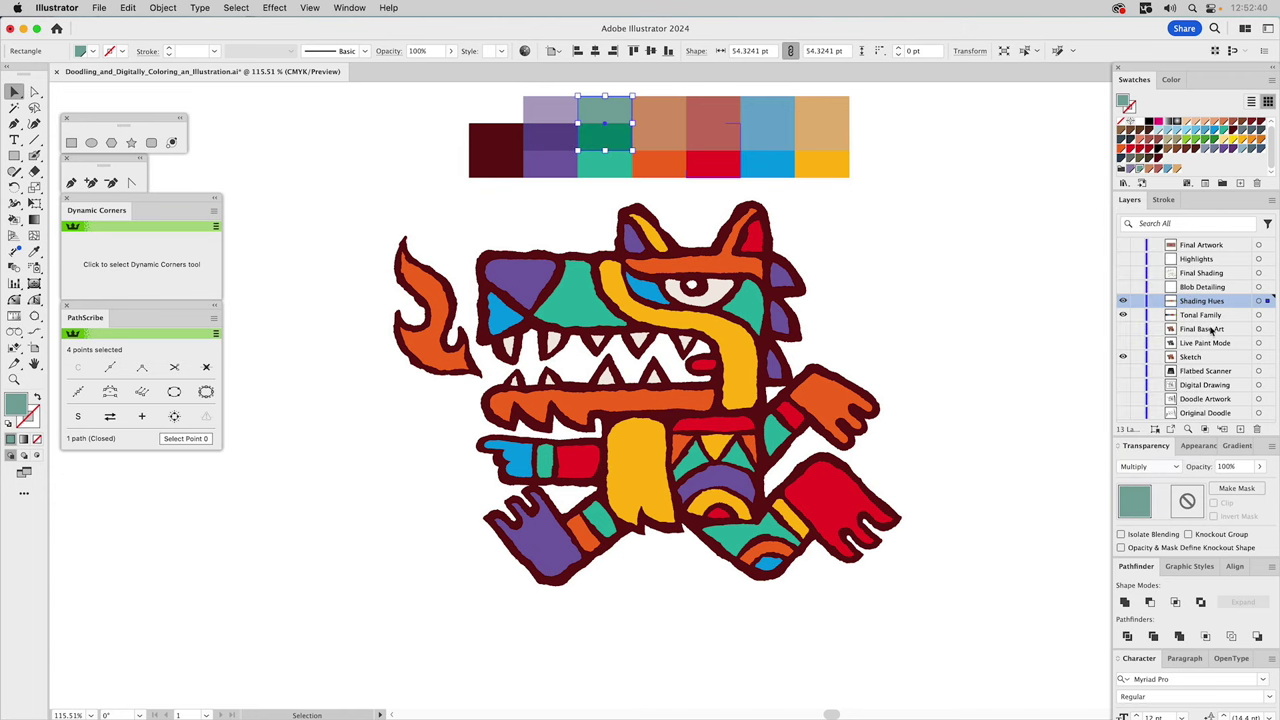
pyautogui.click(1228, 467)
pyautogui.write('70')
pyautogui.press('Return')
# Set the shading row's orange square to Multiply blending at 70% opacity
pyautogui.click(656, 145)
pyautogui.click(1150, 467)
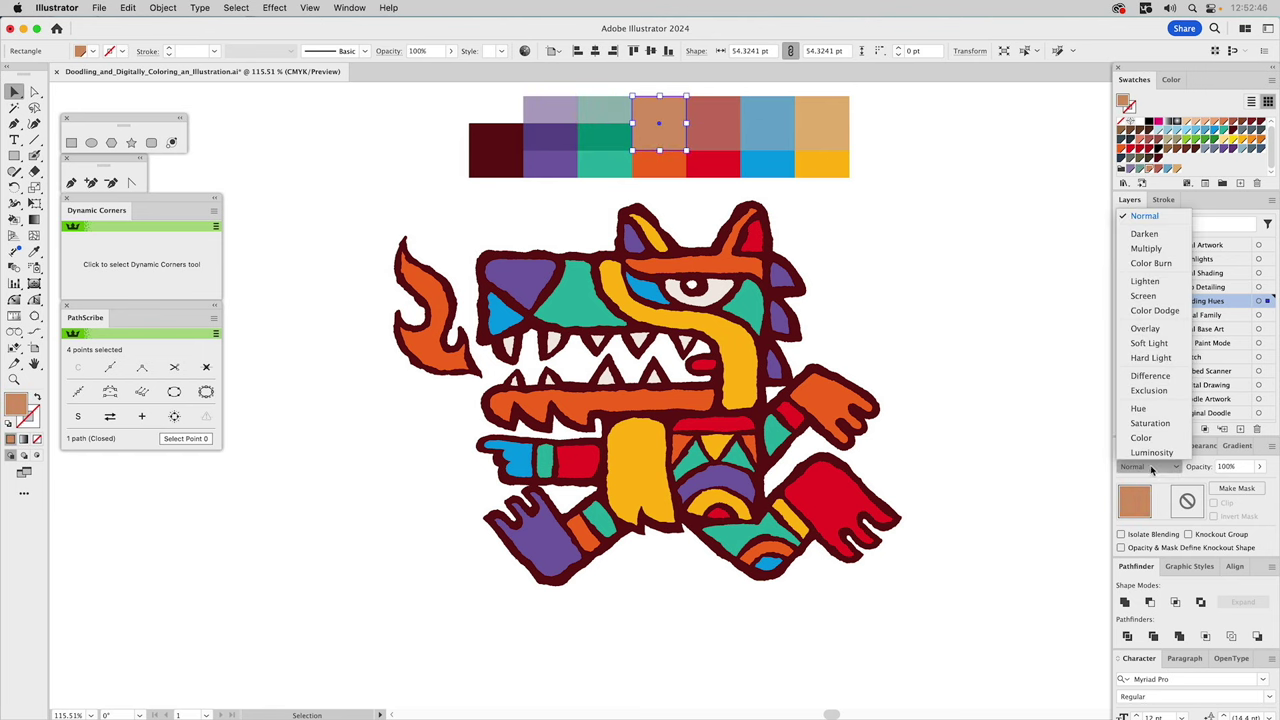
pyautogui.click(1147, 248)
pyautogui.click(1228, 467)
pyautogui.write('70')
pyautogui.press('Return')
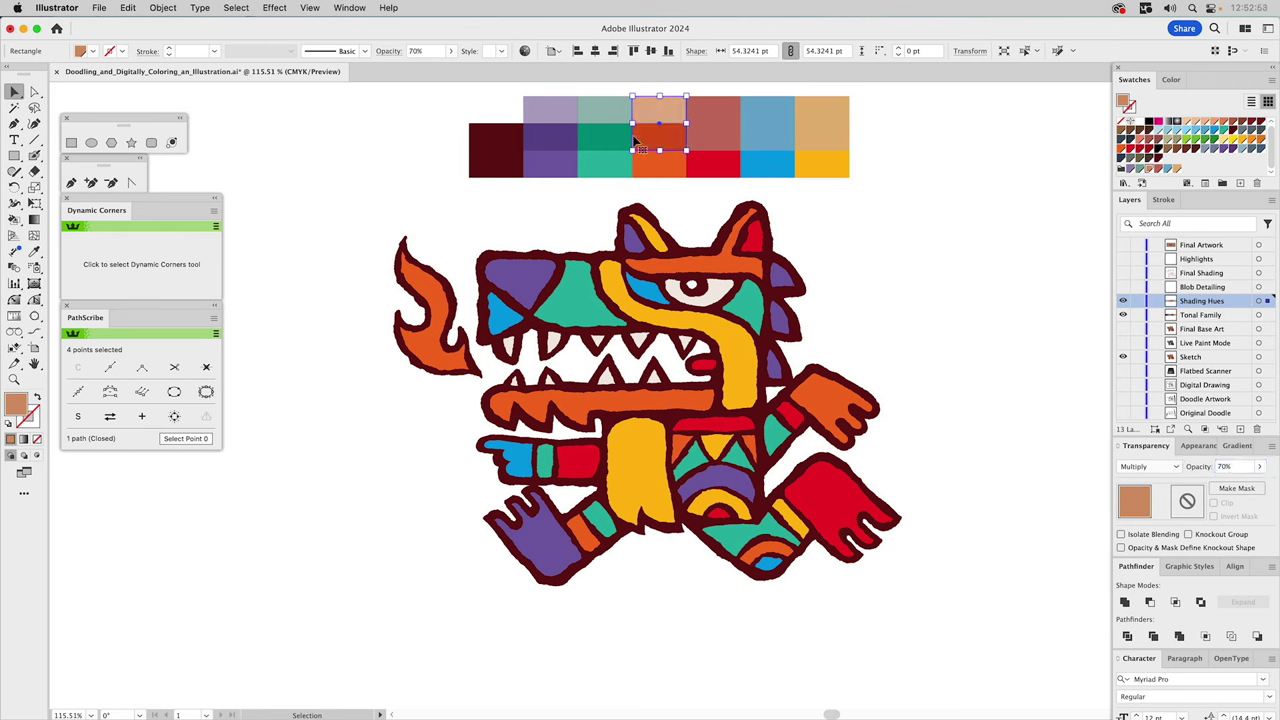
# Set the shading row's red square to Multiply blending at 70% opacity
pyautogui.click(712, 131)
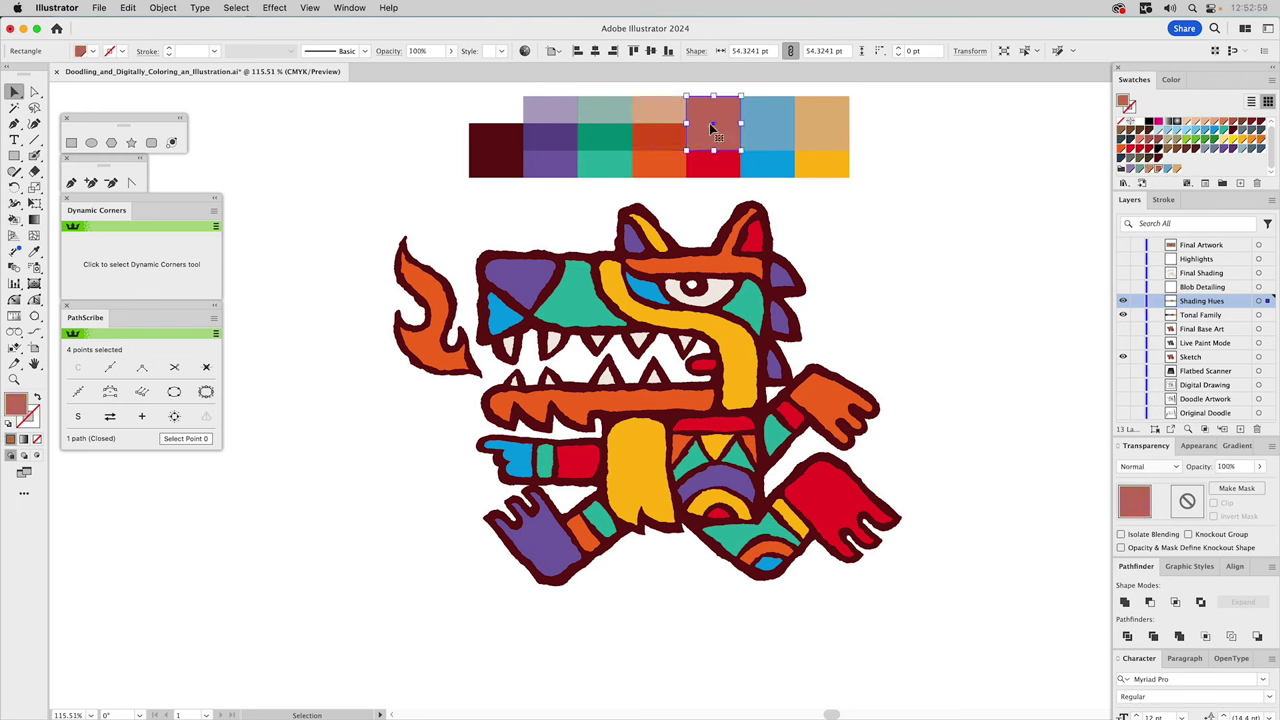
pyautogui.click(1140, 468)
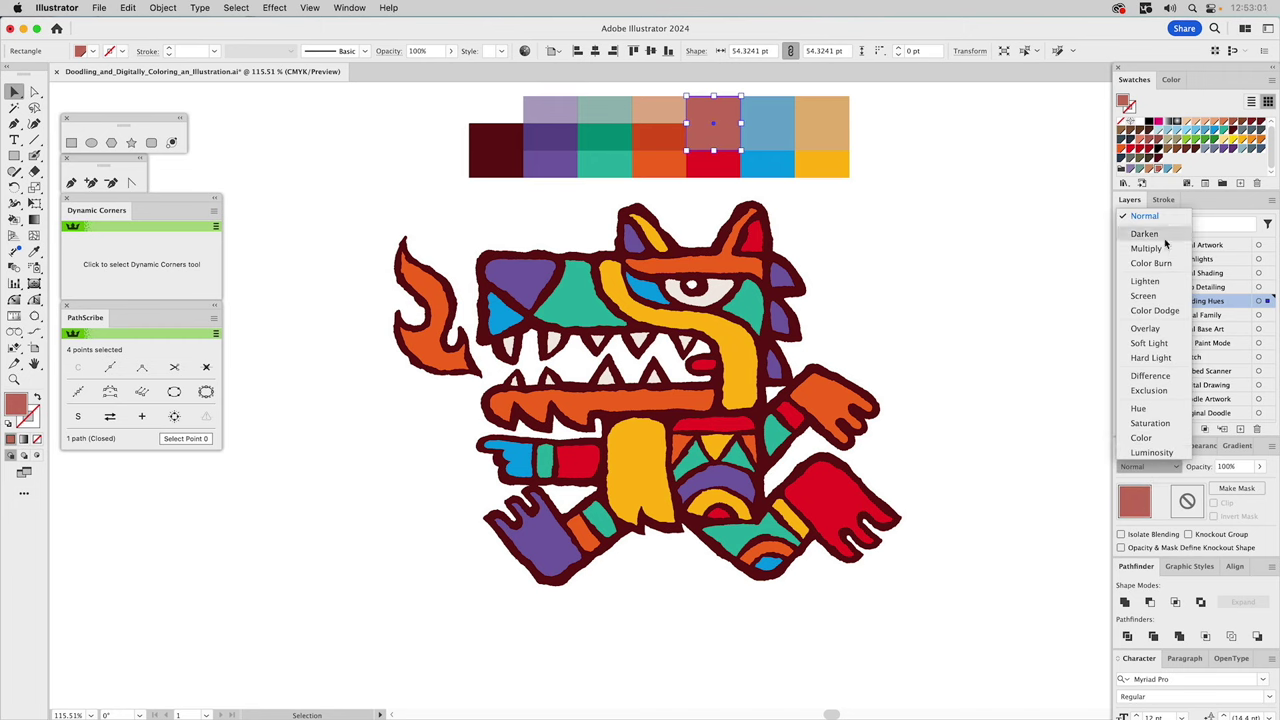
pyautogui.click(1160, 248)
pyautogui.moveTo(1230, 468); pyautogui.dragTo(1185, 468)
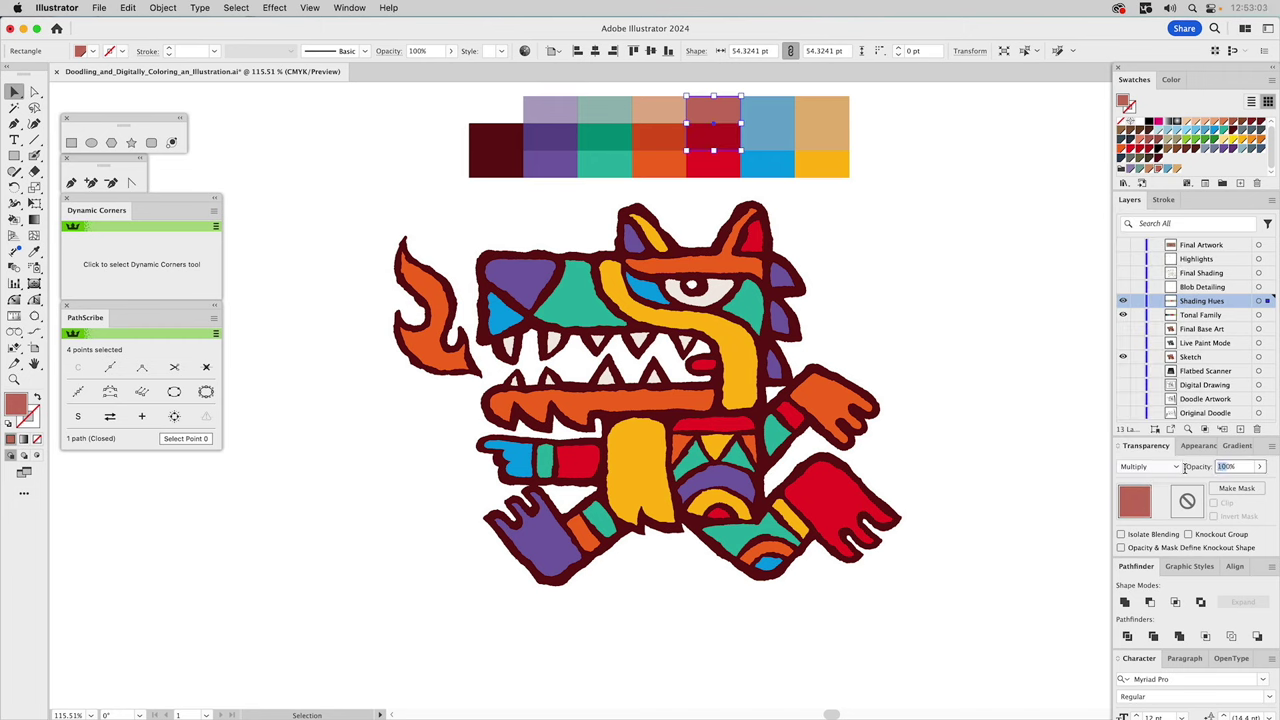
pyautogui.write('70')
pyautogui.press('Return')
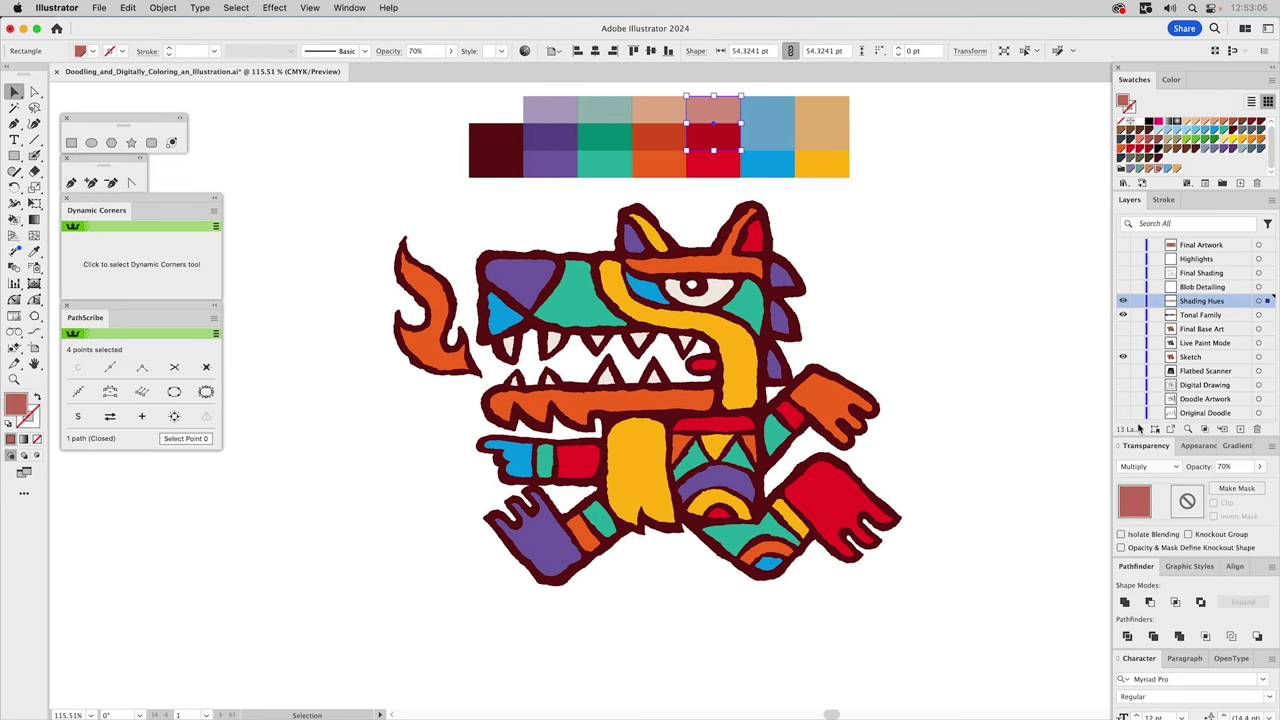
# Set the shading row's blue square to Multiply blending at 70% opacity
pyautogui.click(762, 124)
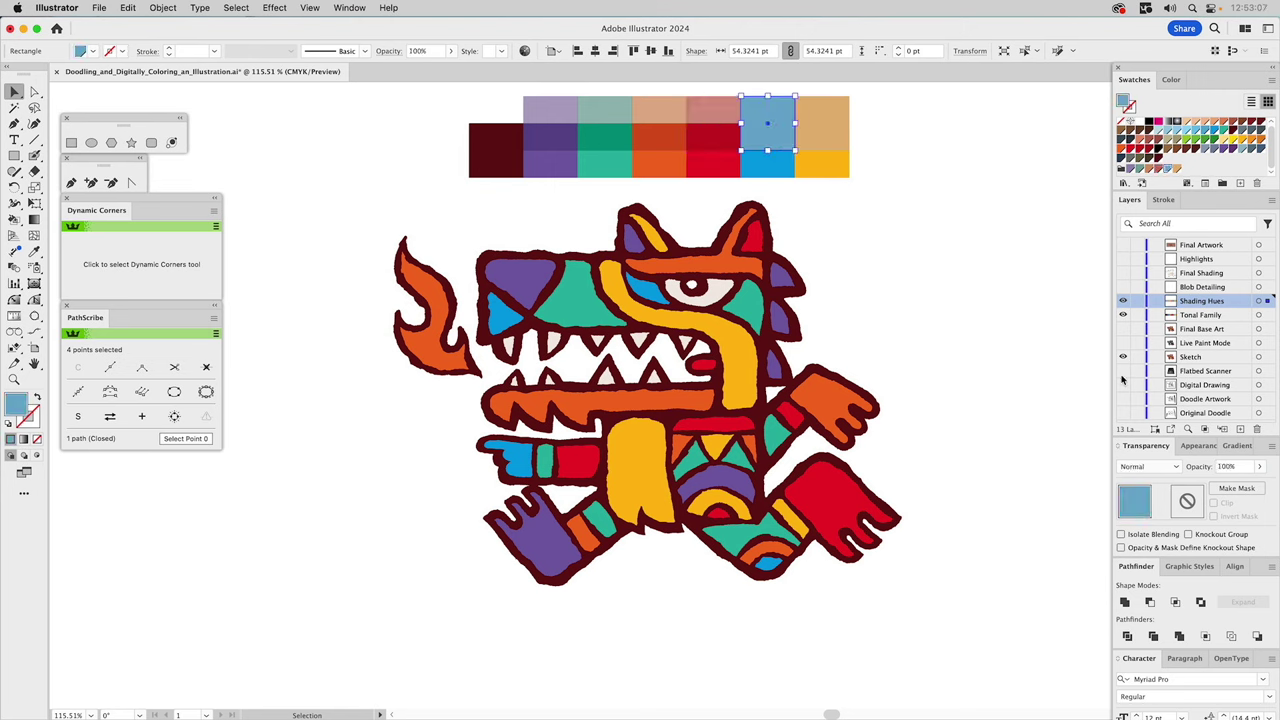
pyautogui.click(1166, 467)
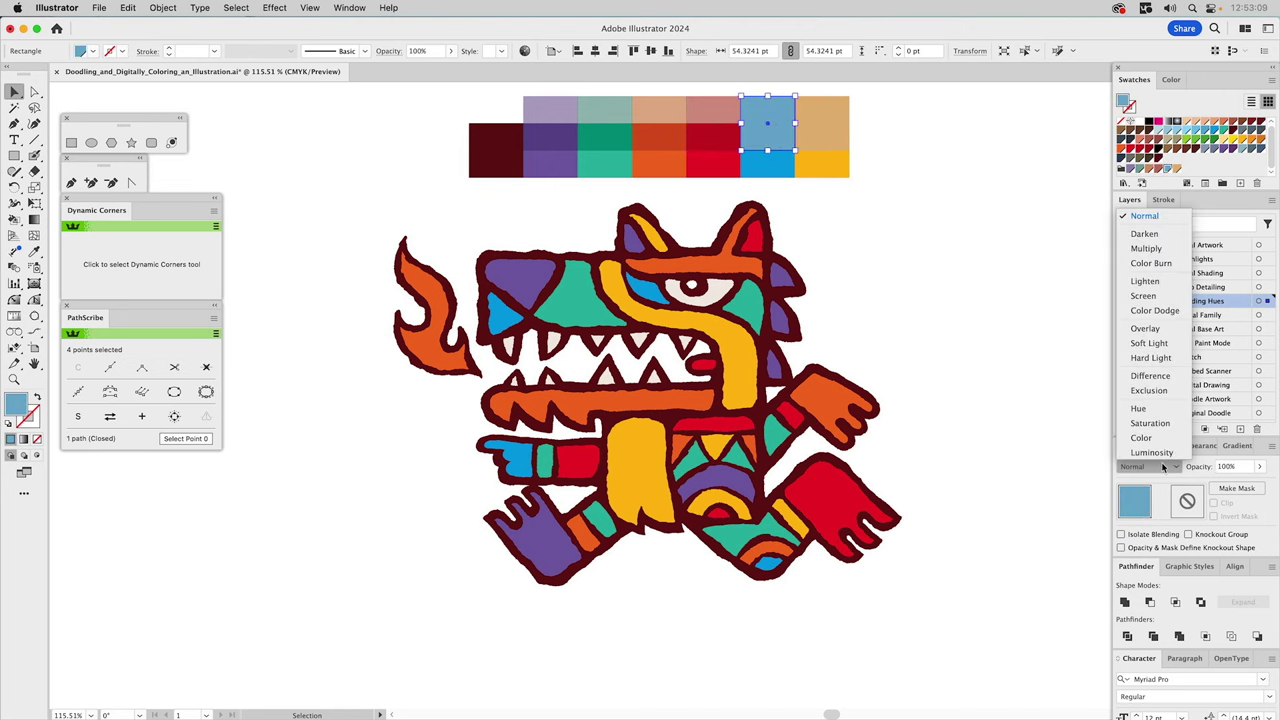
pyautogui.click(1171, 253)
pyautogui.click(1227, 467)
pyautogui.write('70')
pyautogui.press('Return')
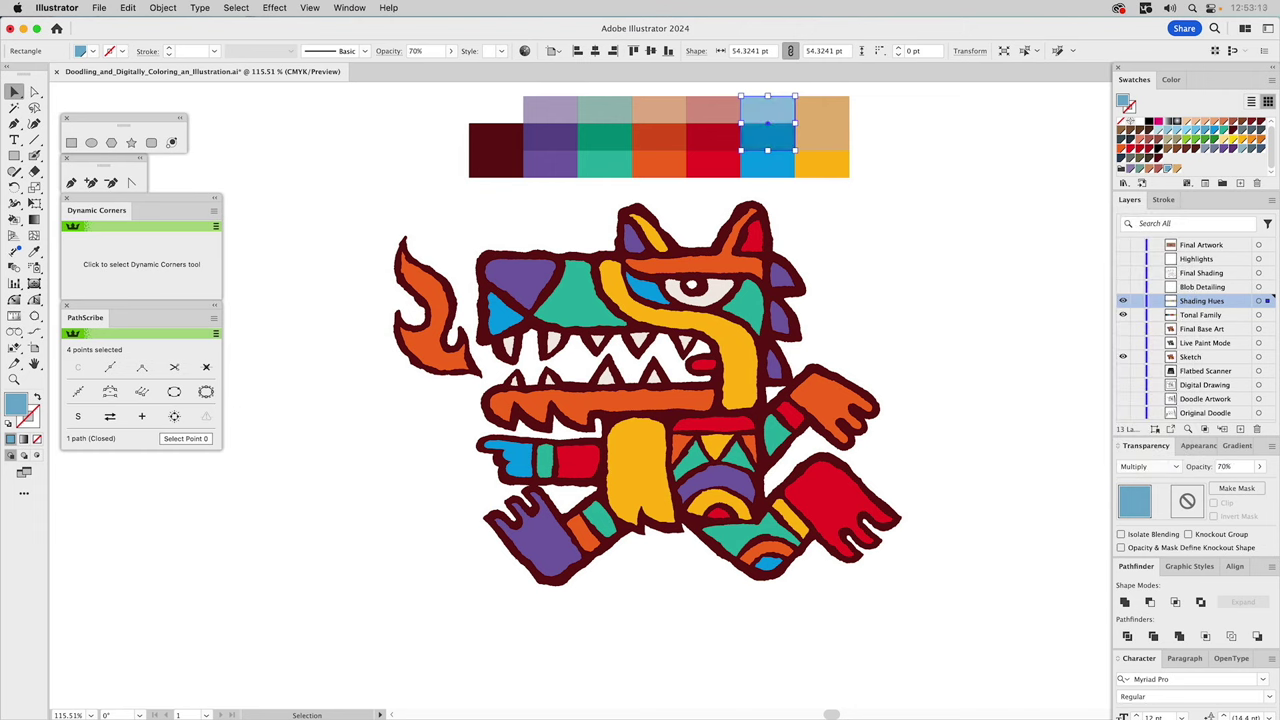
# Review the swatch options of the muted yellow in the shading color group without changing them
pyautogui.click(822, 127)
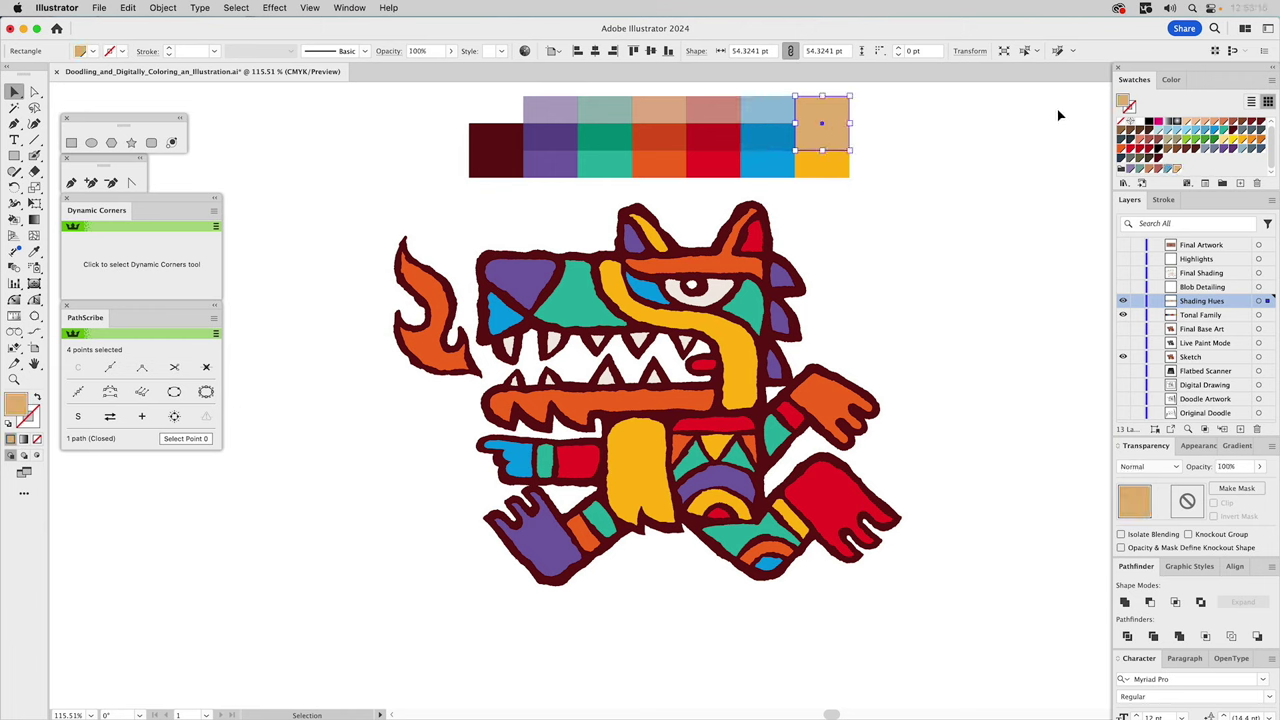
pyautogui.click(985, 145)
pyautogui.doubleClick(1176, 169)
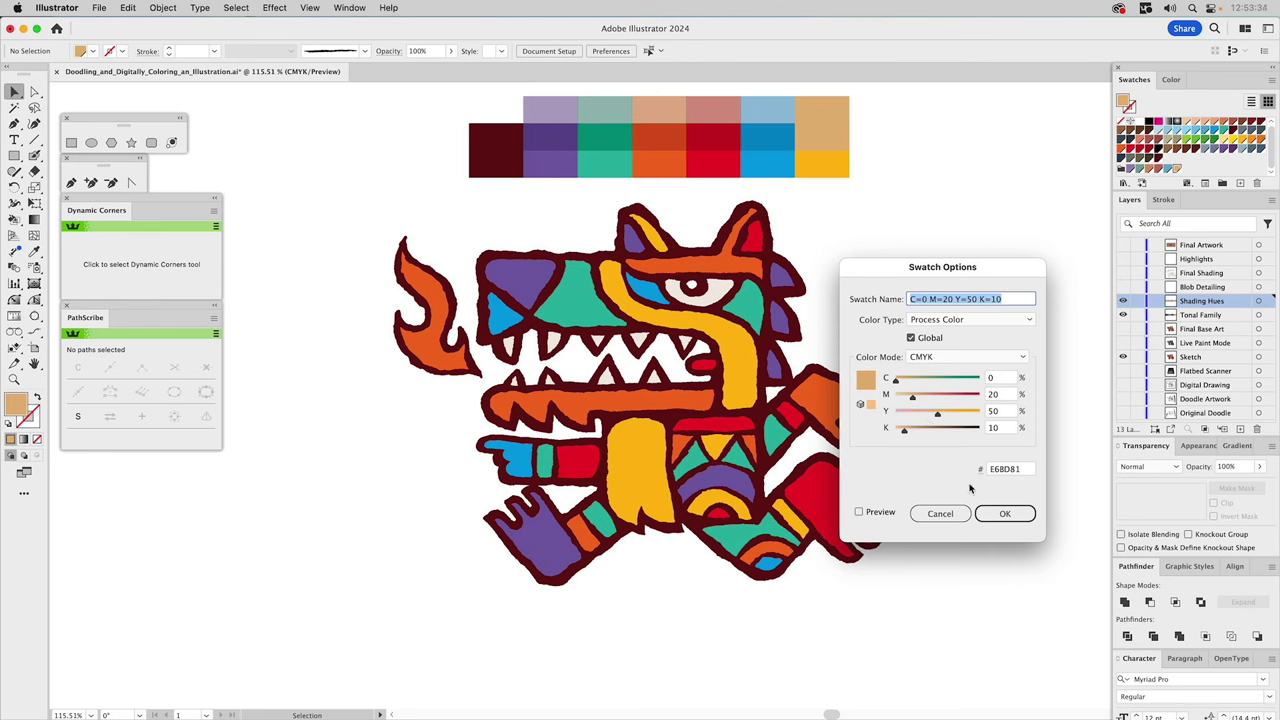
pyautogui.click(949, 514)
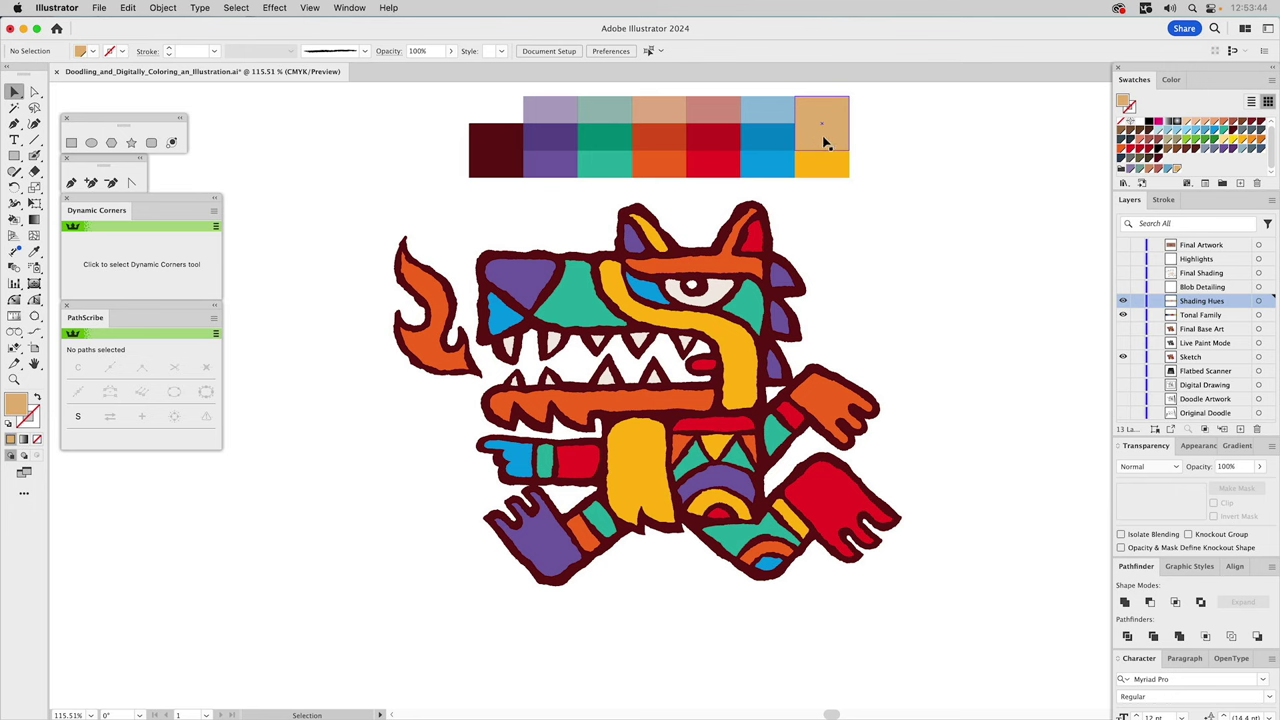
# Set the shading row's yellow square to Multiply blending at 70% opacity
pyautogui.click(823, 140)
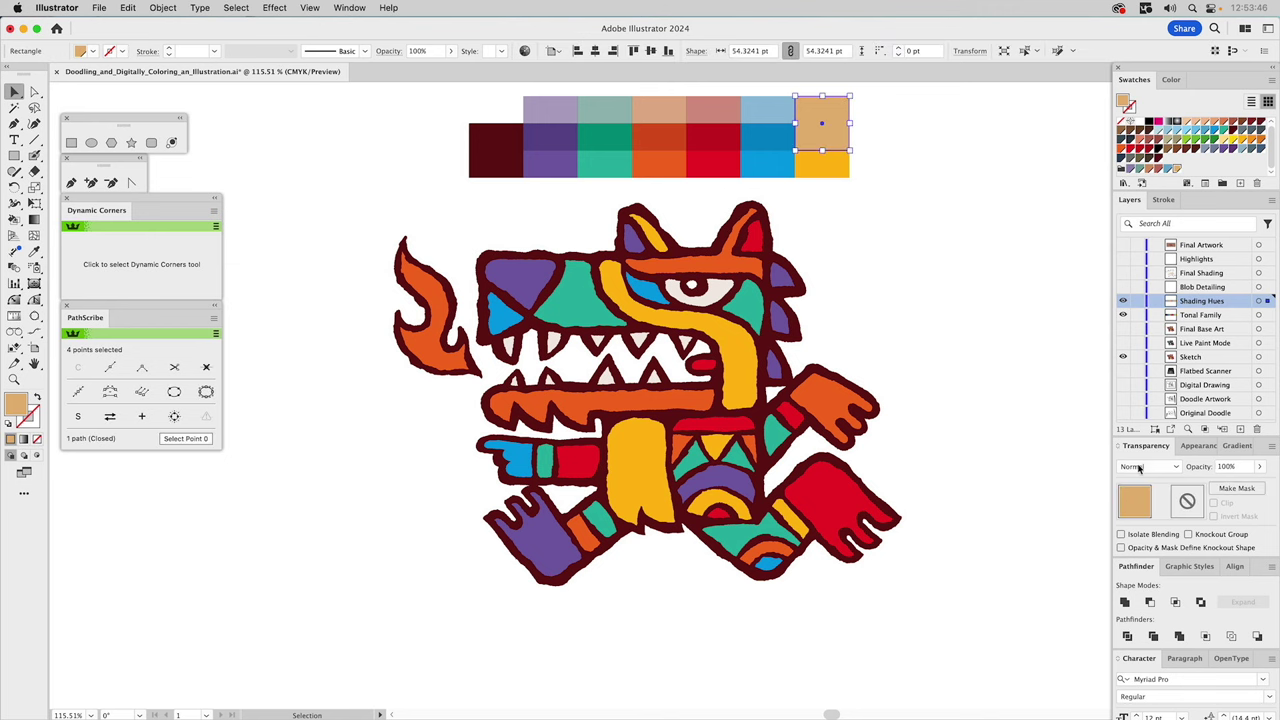
pyautogui.click(1138, 467)
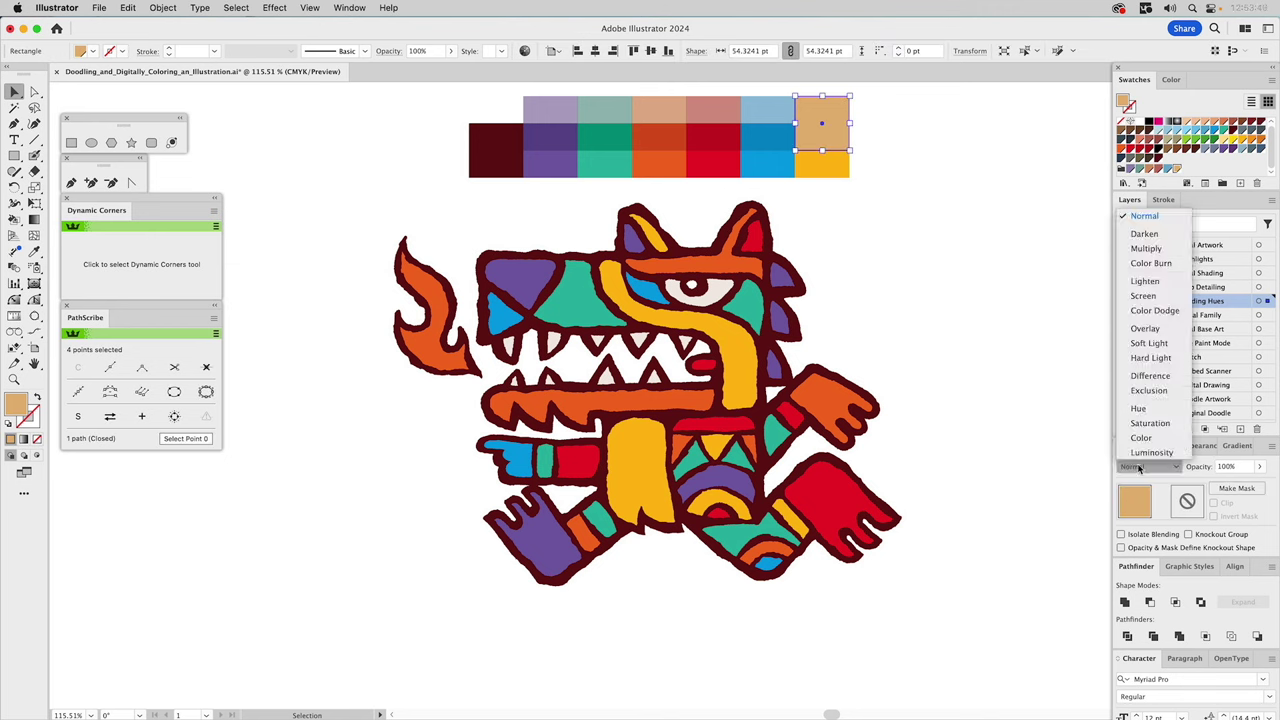
pyautogui.click(1168, 249)
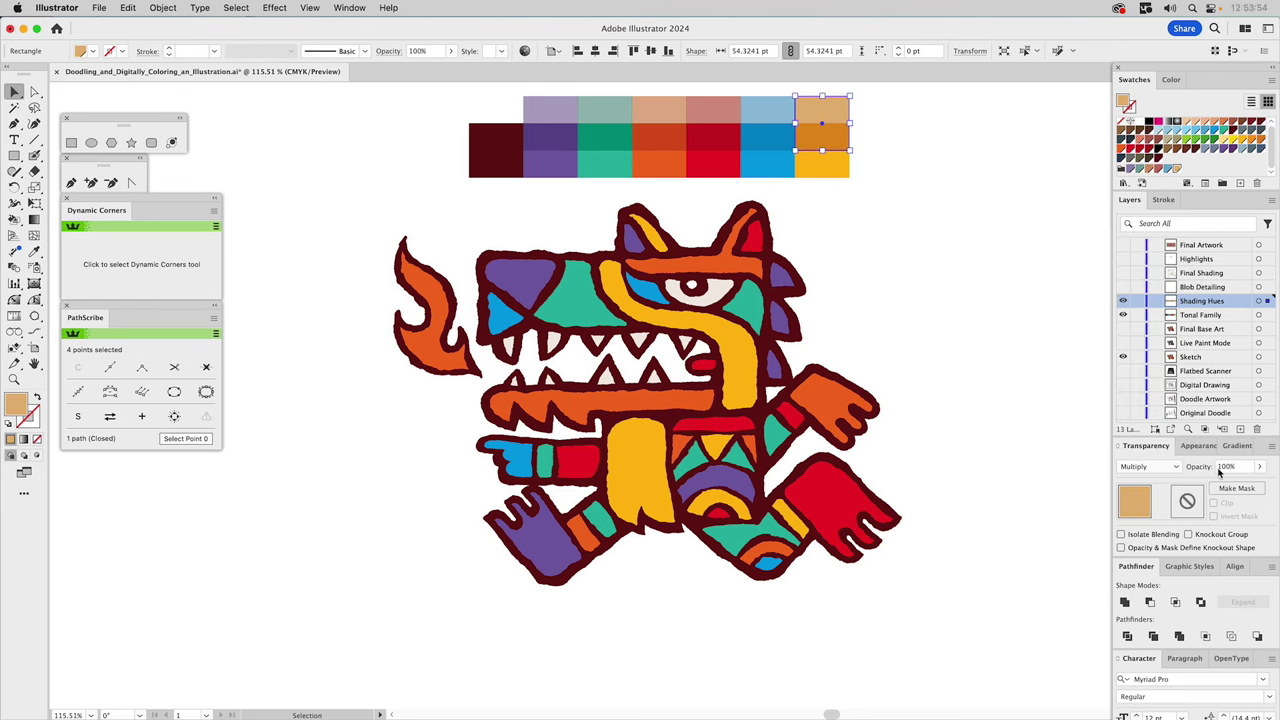
pyautogui.moveTo(1227, 470); pyautogui.dragTo(1208, 467)
pyautogui.write('70')
pyautogui.press('Return')
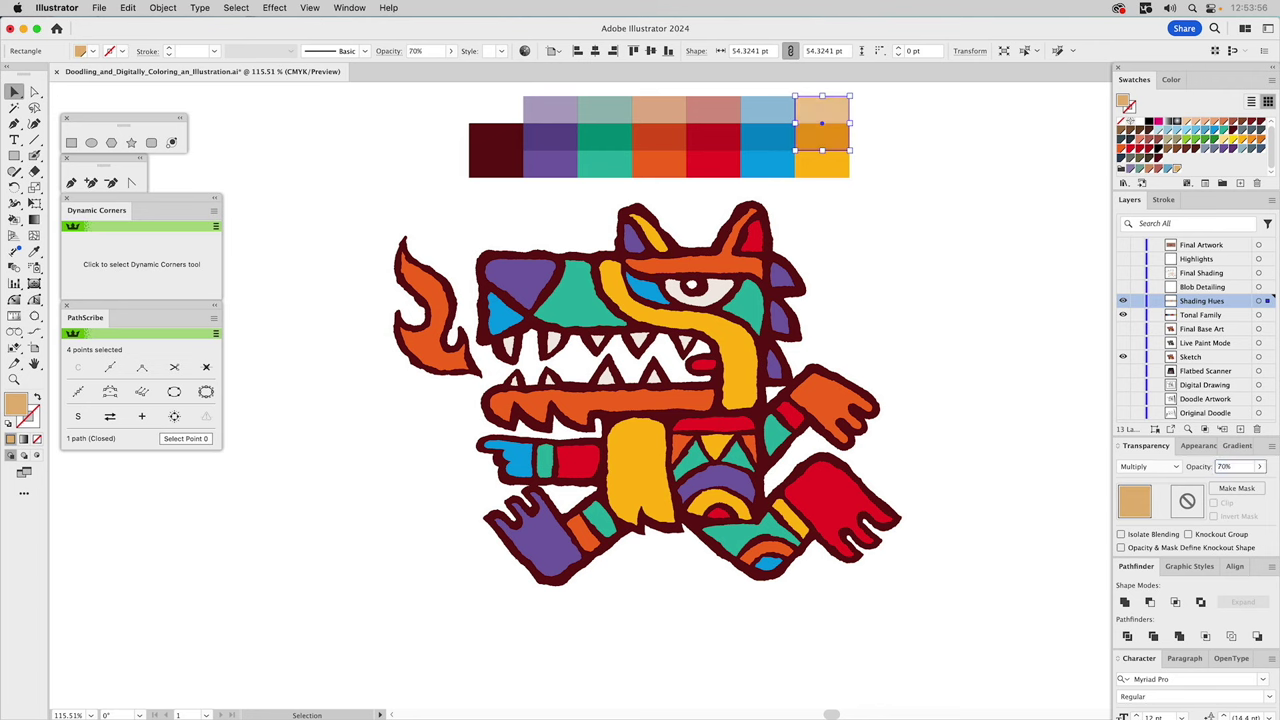
# Check the shared blend mode and opacity of all six shading squares, and leave them deselected
pyautogui.click(893, 185)
pyautogui.moveTo(506, 101); pyautogui.dragTo(864, 112)
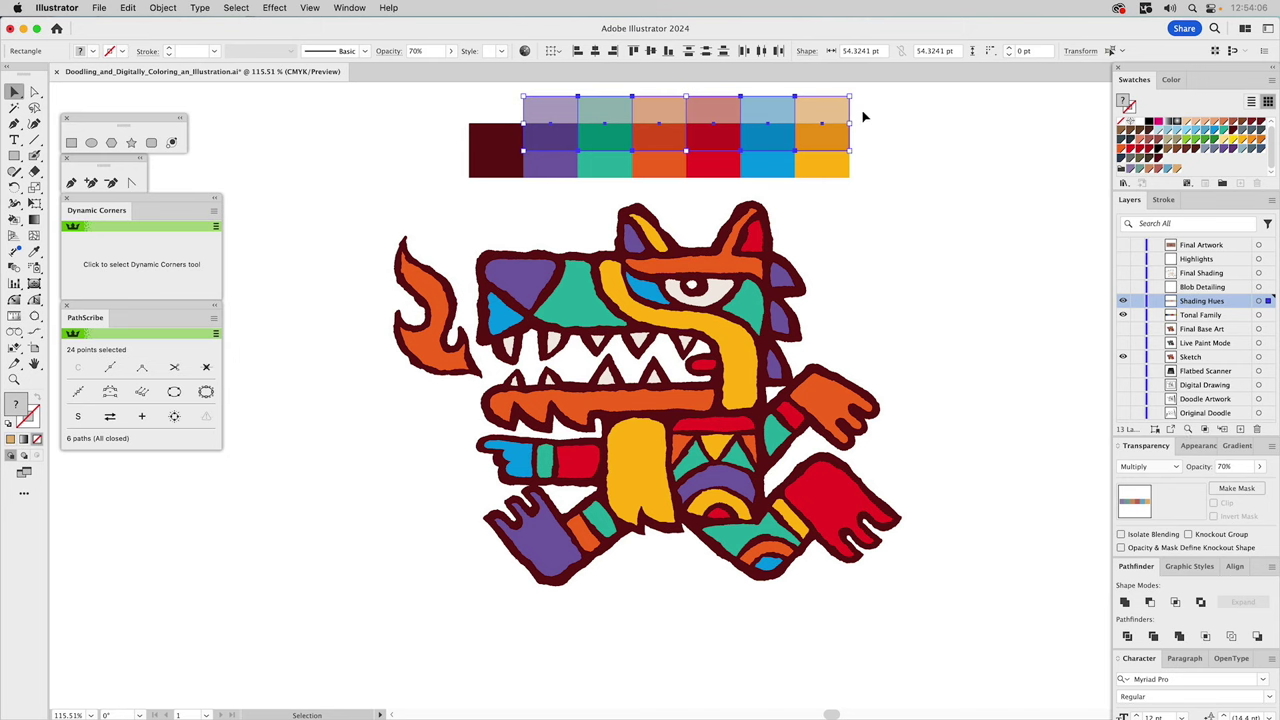
pyautogui.click(948, 141)
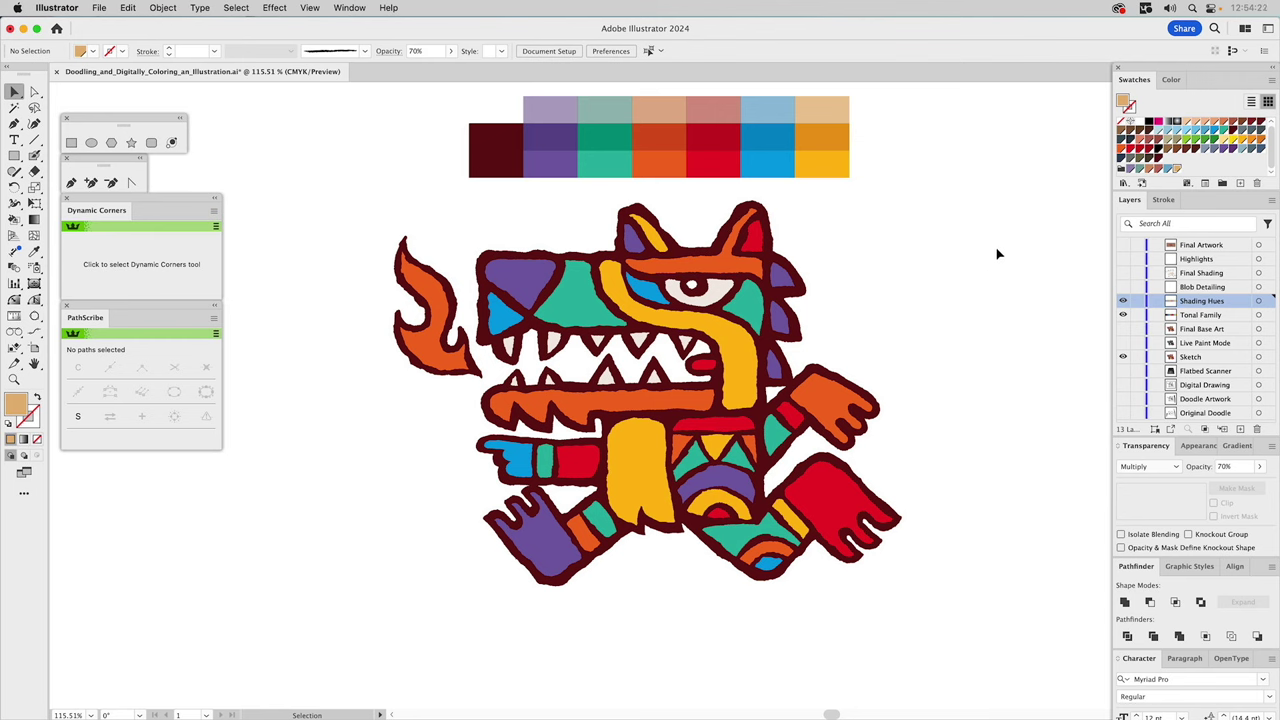
# Show and activate the Blob Detailing layer, and ready the Blob Brush with the muted purple shading swatch for the creature's snout
pyautogui.click(1123, 287)
pyautogui.click(1204, 288)
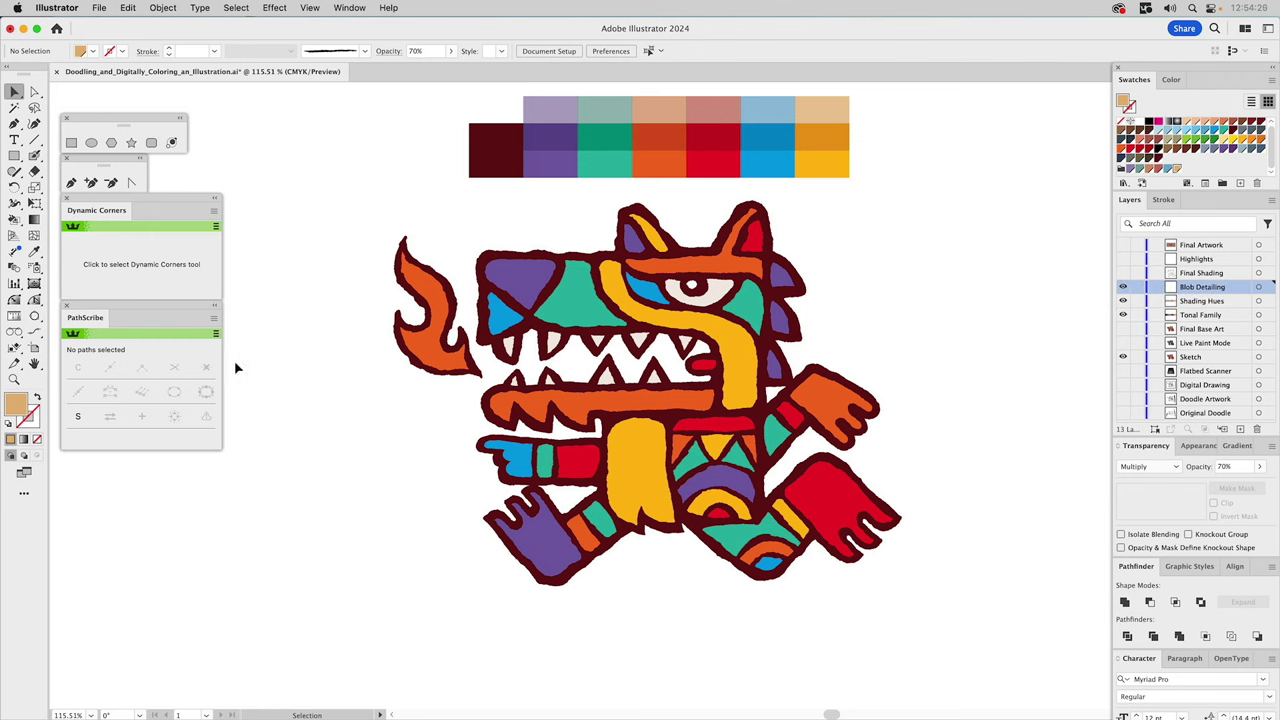
pyautogui.click(15, 379)
pyautogui.moveTo(457, 234); pyautogui.dragTo(602, 342)
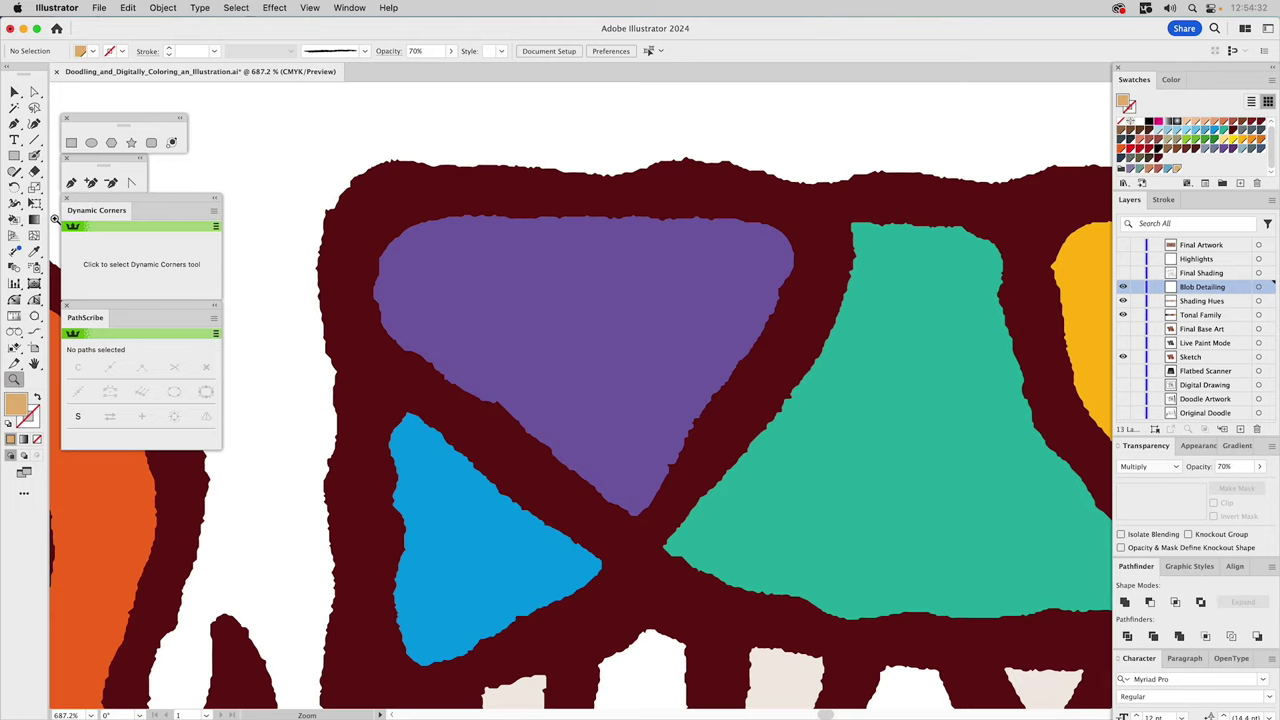
pyautogui.click(34, 156)
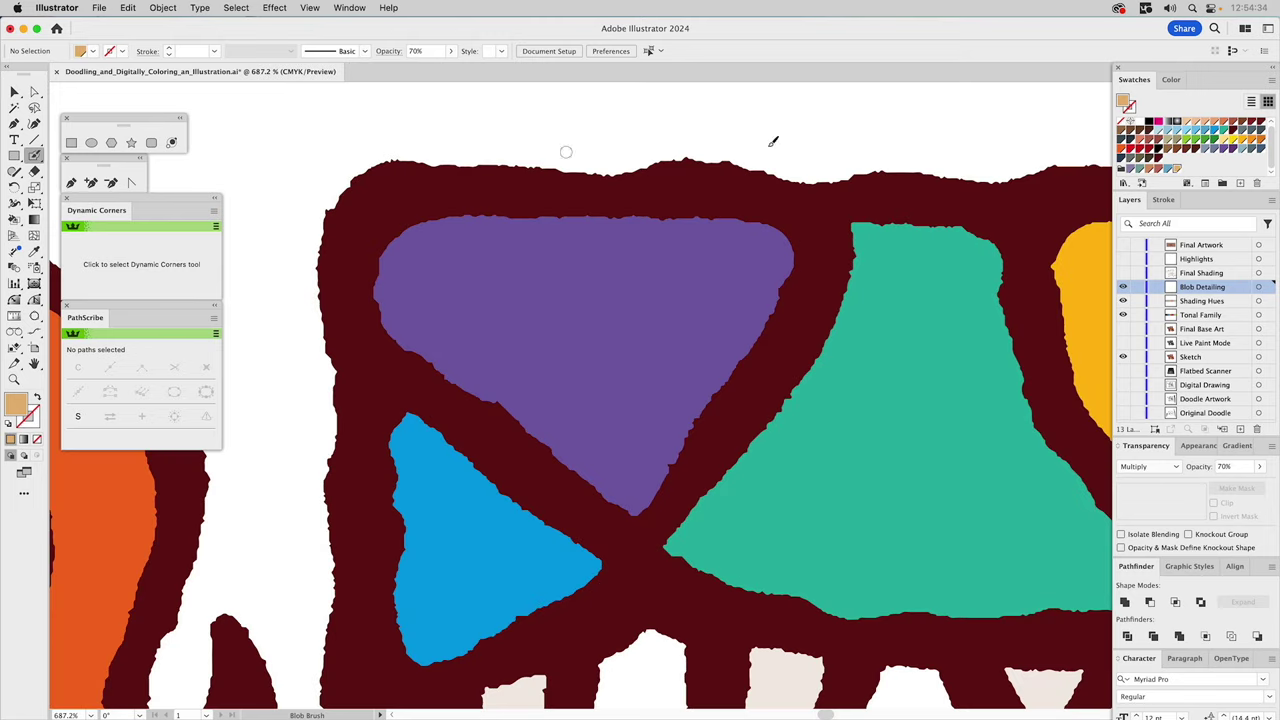
pyautogui.click(1130, 171)
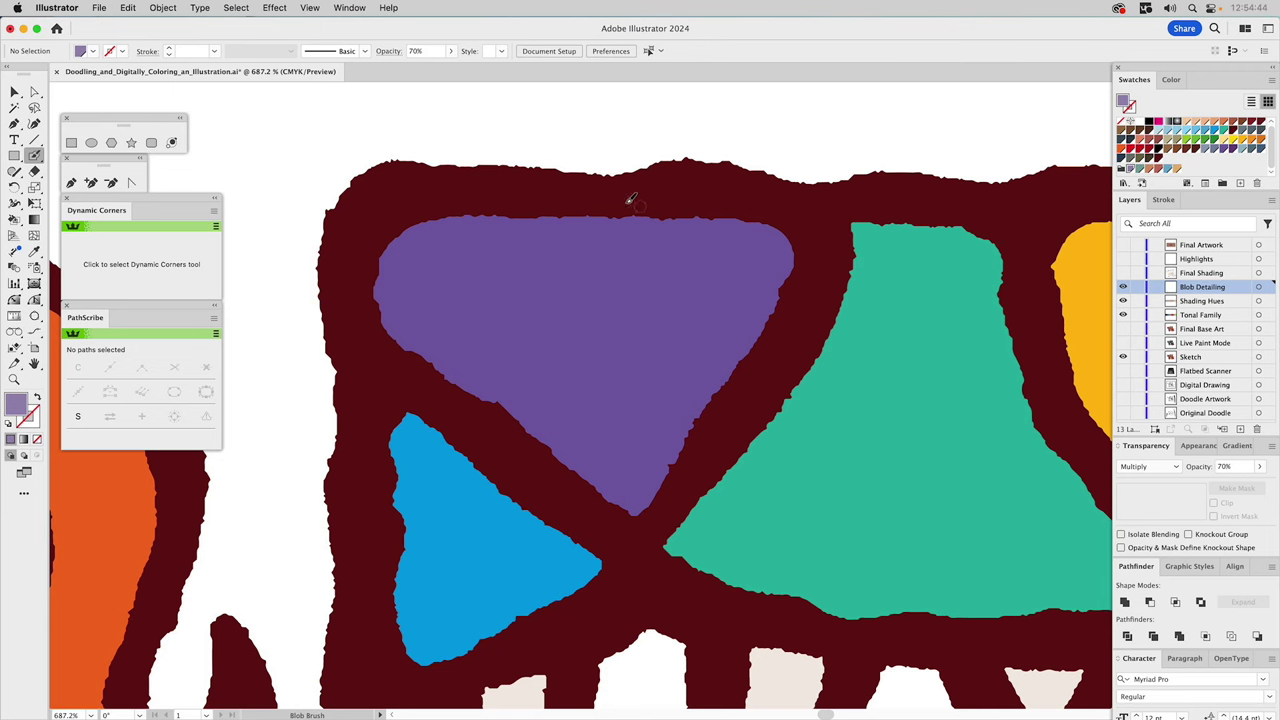
# Set the Blob Brush default size to 1.5 pt
pyautogui.doubleClick(37, 156)
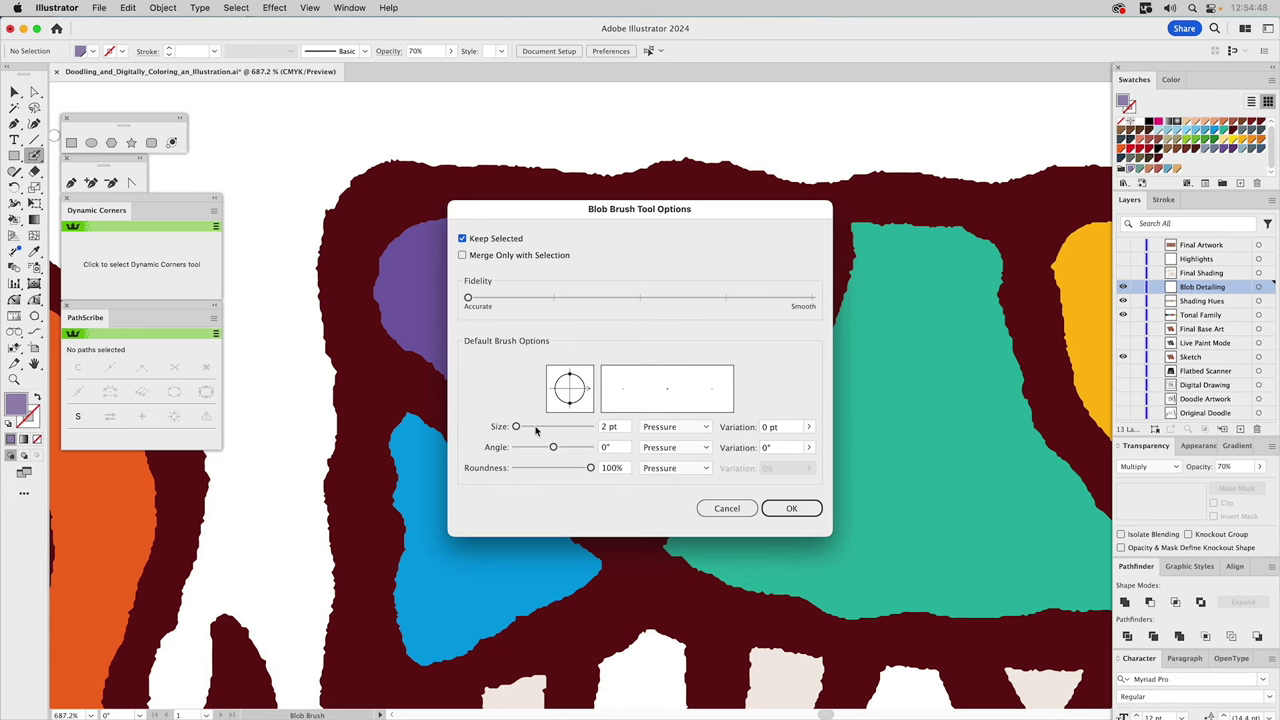
pyautogui.doubleClick(606, 427)
pyautogui.write('1.5')
pyautogui.click(779, 508)
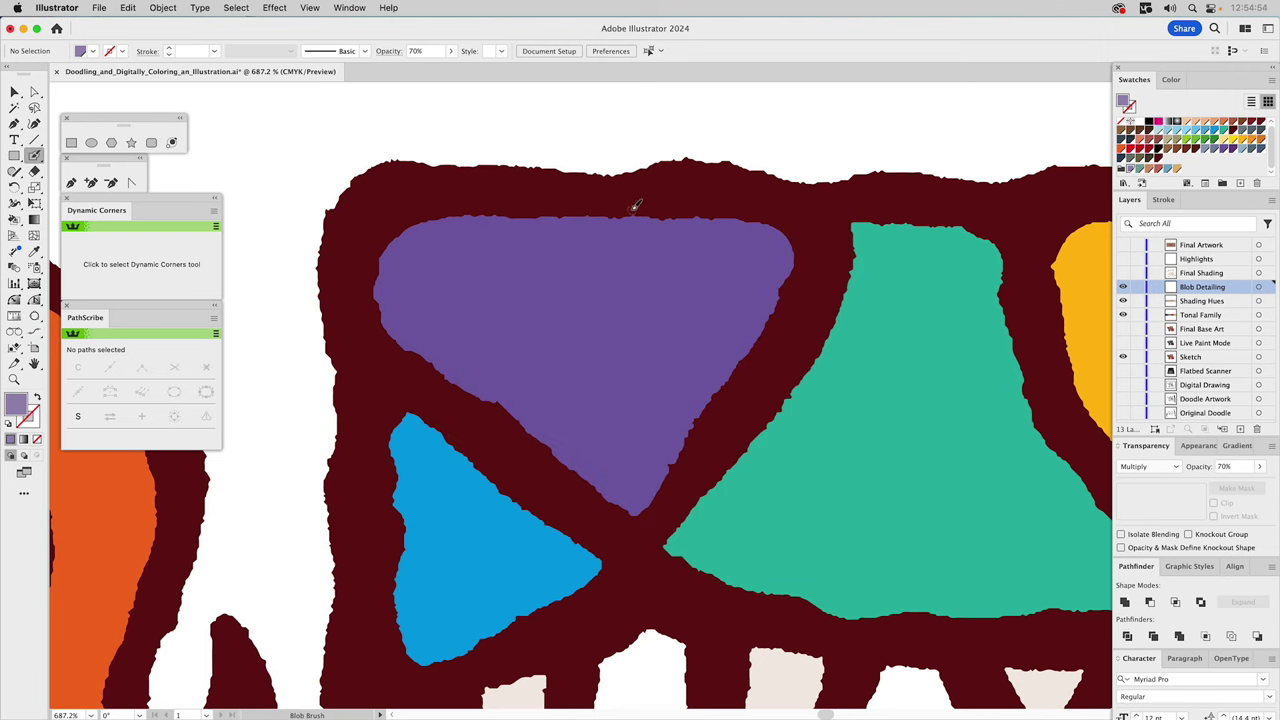
# Paint a closed muted purple shading outline around the right part of the snout's purple triangle and remove its inner path to make it solid
pyautogui.moveTo(625, 210)
pyautogui.mouseDown()
pyautogui.moveTo(688, 263)
pyautogui.moveTo(683, 320)
pyautogui.moveTo(601, 442)
pyautogui.moveTo(534, 458)
pyautogui.moveTo(634, 532)
pyautogui.moveTo(826, 288)
pyautogui.moveTo(826, 232)
pyautogui.moveTo(784, 208)
pyautogui.moveTo(626, 208)
pyautogui.mouseUp()
pyautogui.press('a')
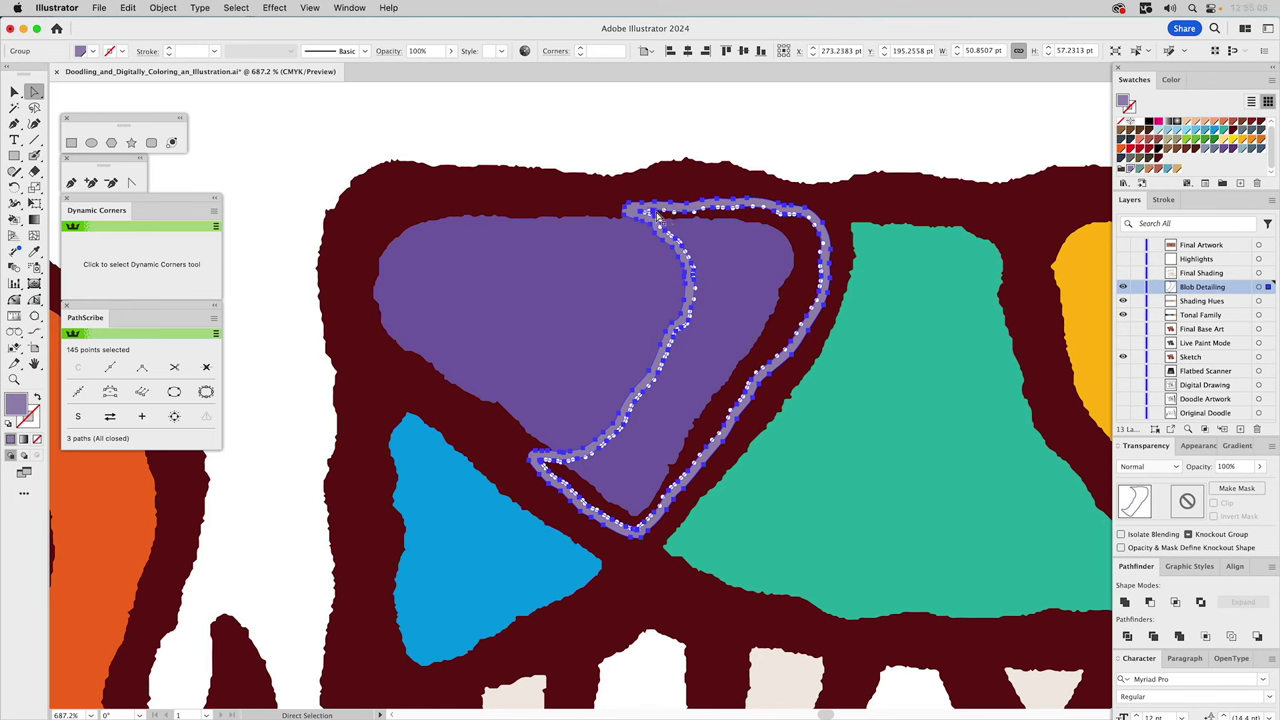
pyautogui.press('super+shift+a')
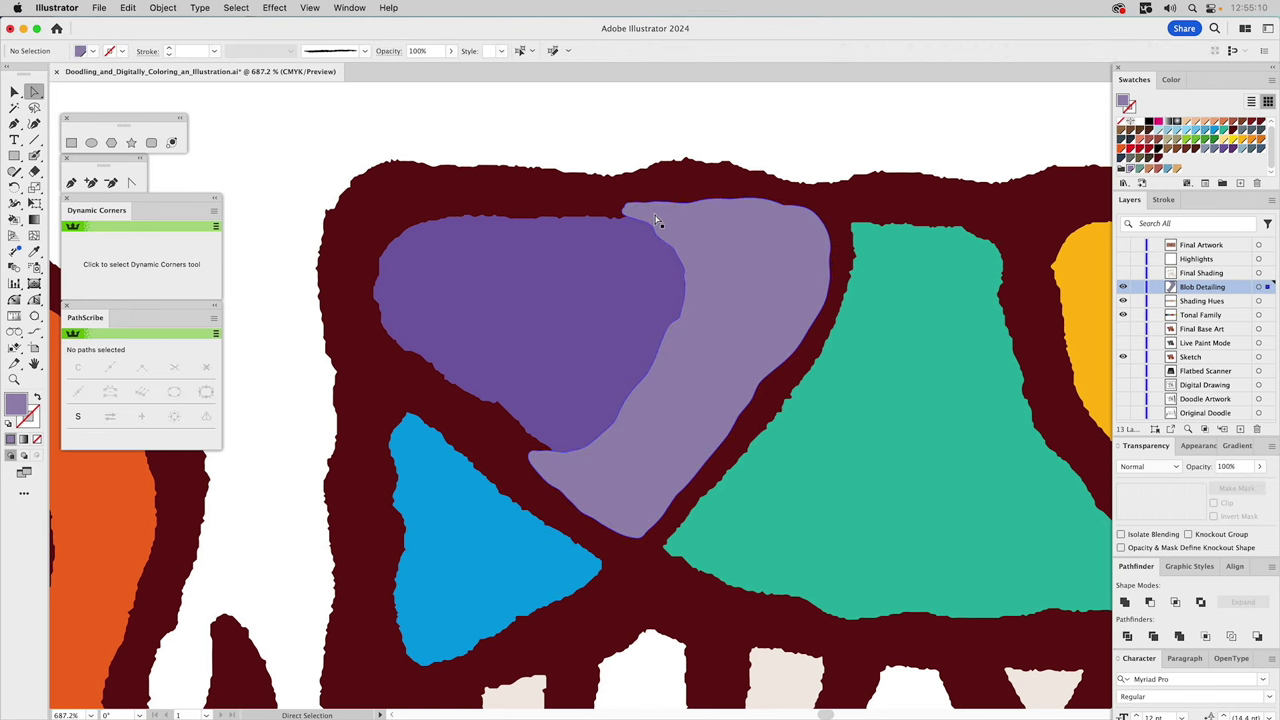
# Try to intersect the muted purple shading shape with the snout's purple triangle
pyautogui.press('v')
pyautogui.click(570, 250)
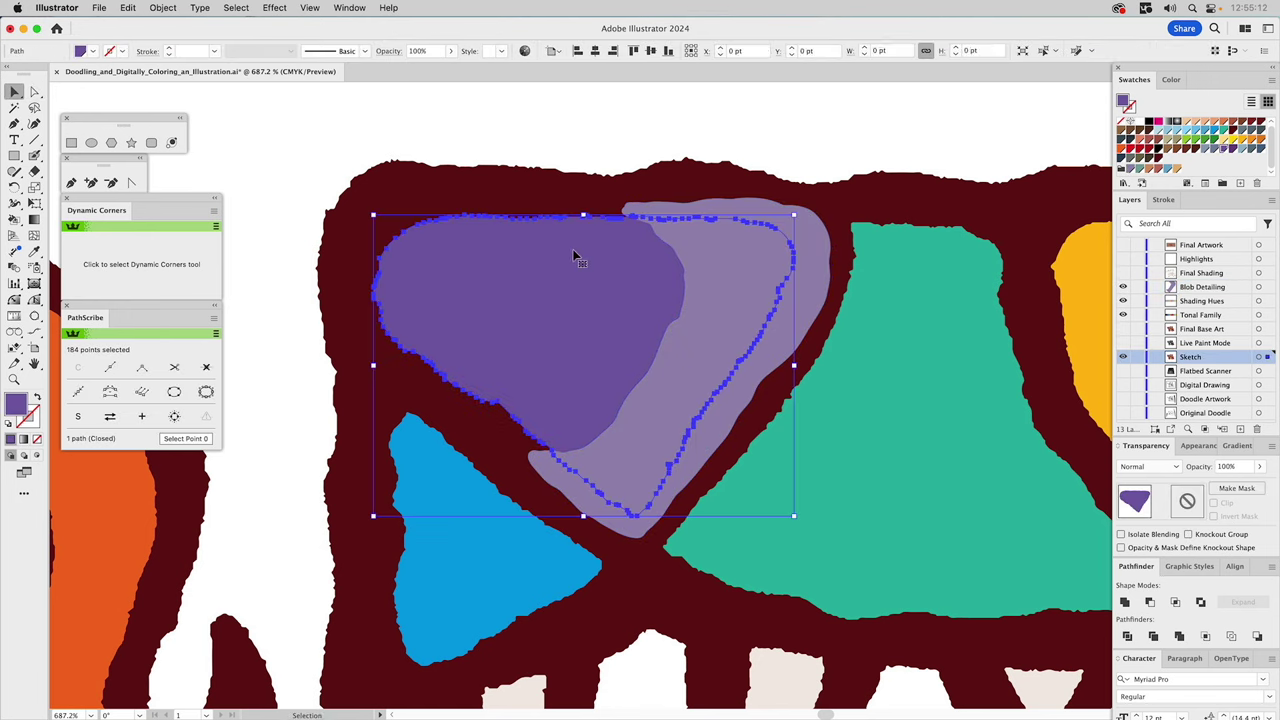
pyautogui.keyDown('shift'); pyautogui.click(725, 205); pyautogui.keyUp('shift')
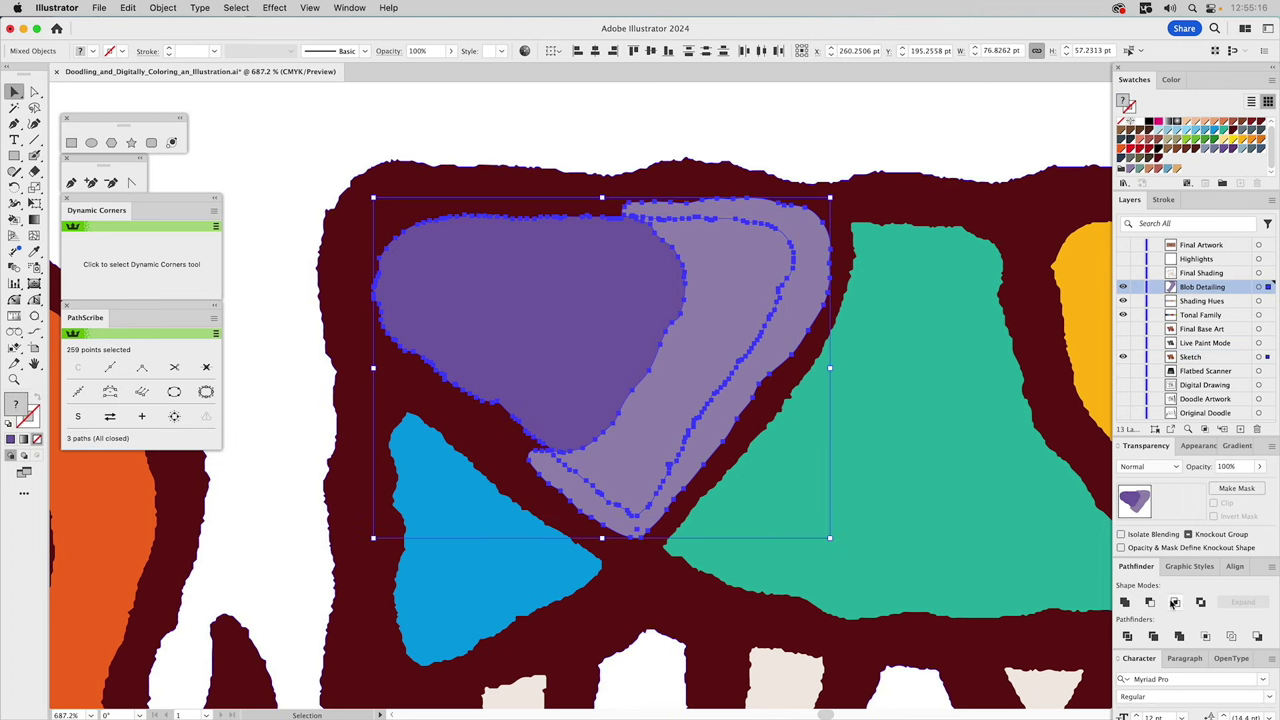
pyautogui.click(1175, 602)
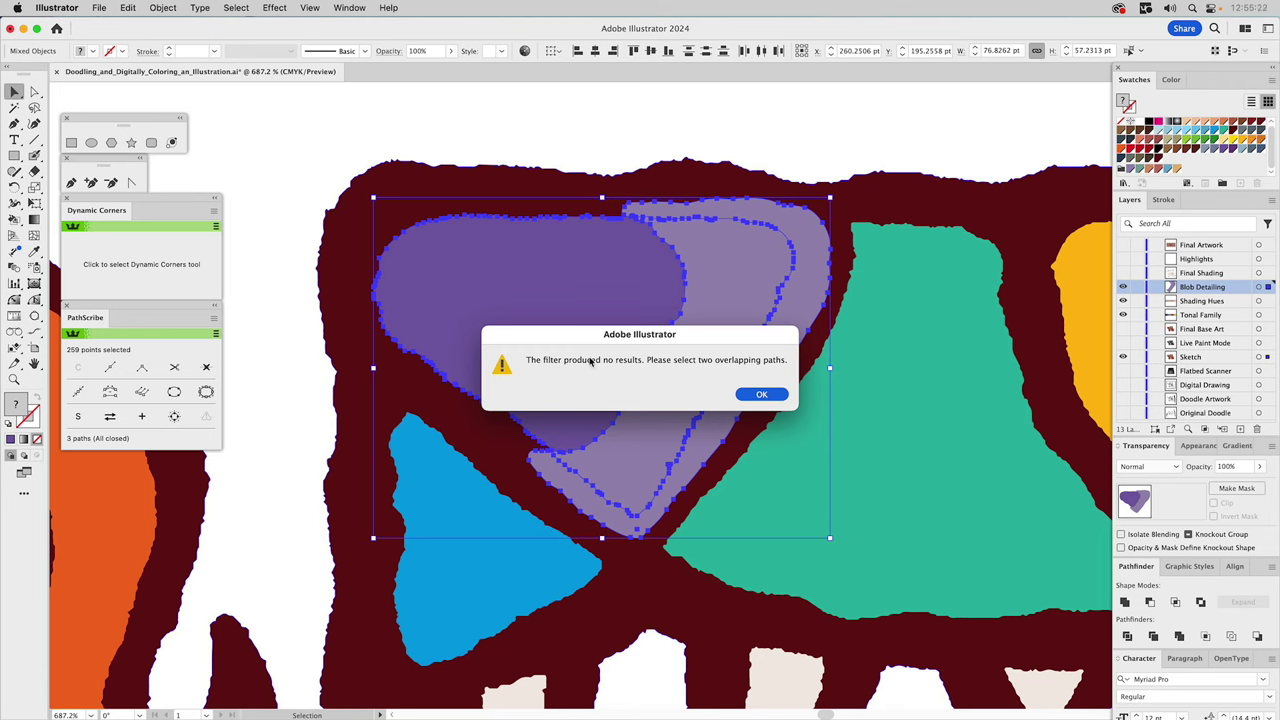
pyautogui.click(762, 395)
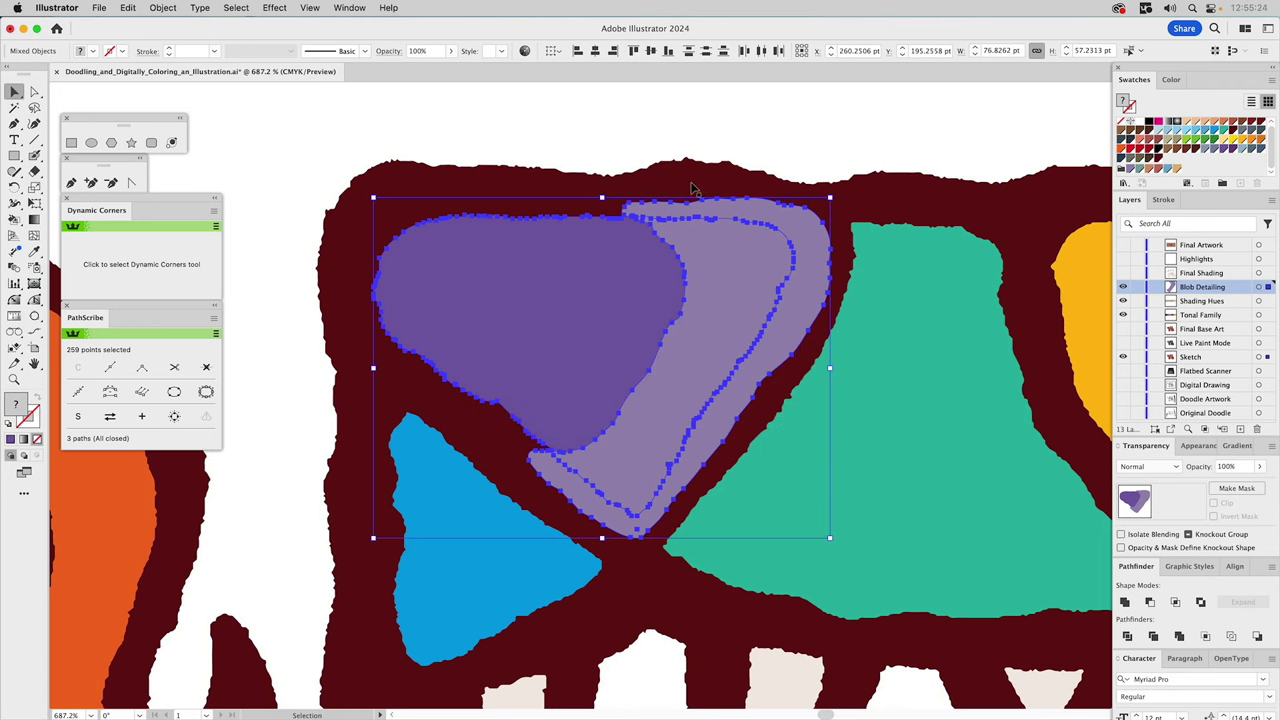
# Isolate the muted purple shading group, delete the tiny stray path near its lower tip, and exit isolation
pyautogui.click(674, 134)
pyautogui.click(608, 278)
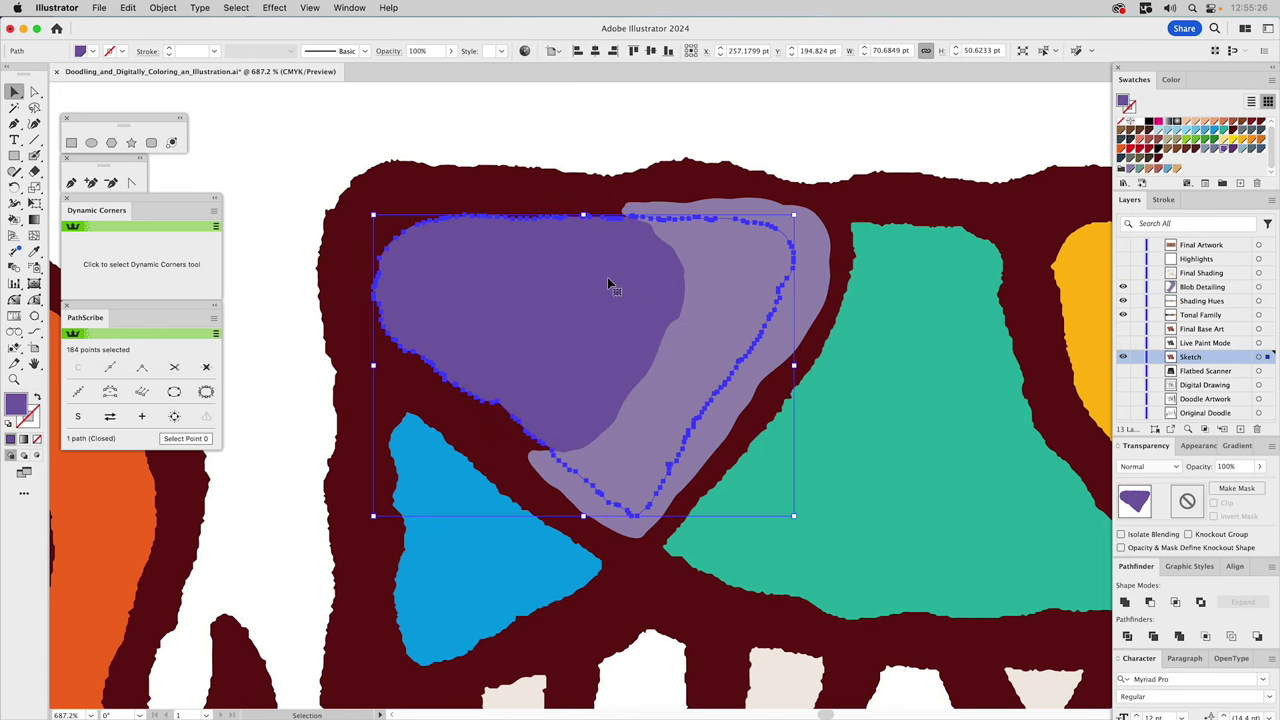
pyautogui.click(1205, 448)
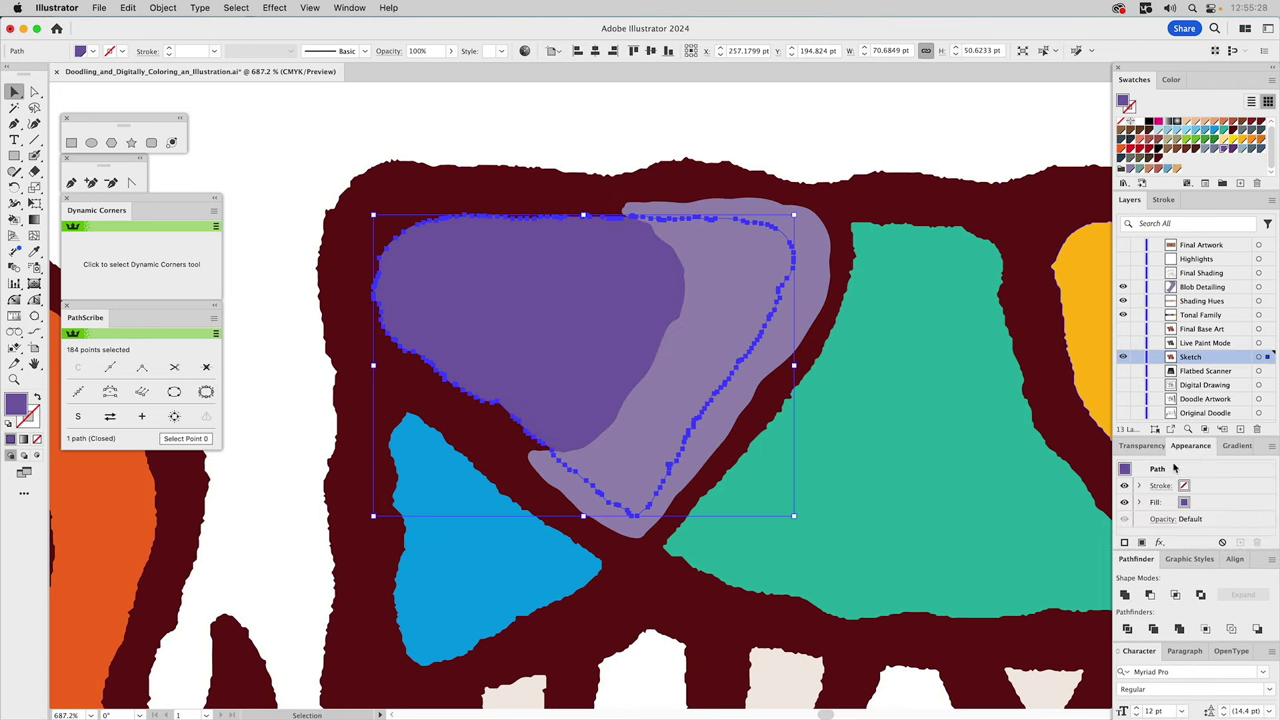
pyautogui.click(689, 259)
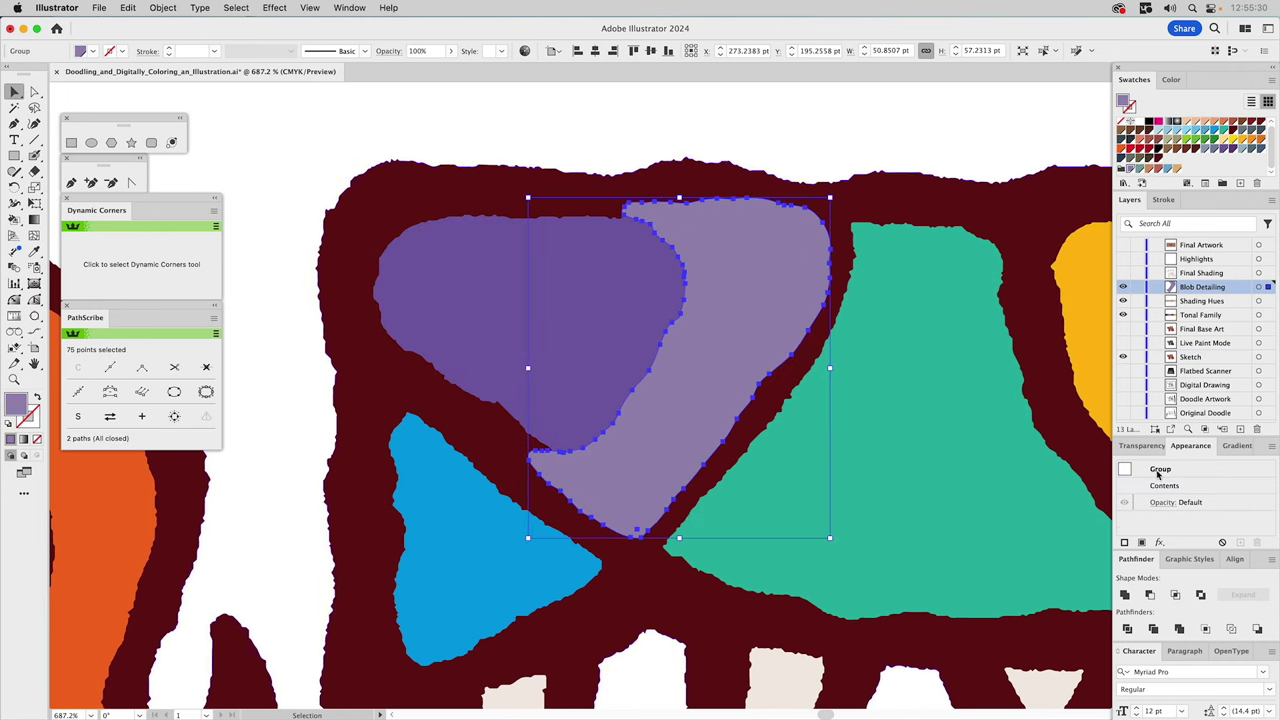
pyautogui.doubleClick(701, 415)
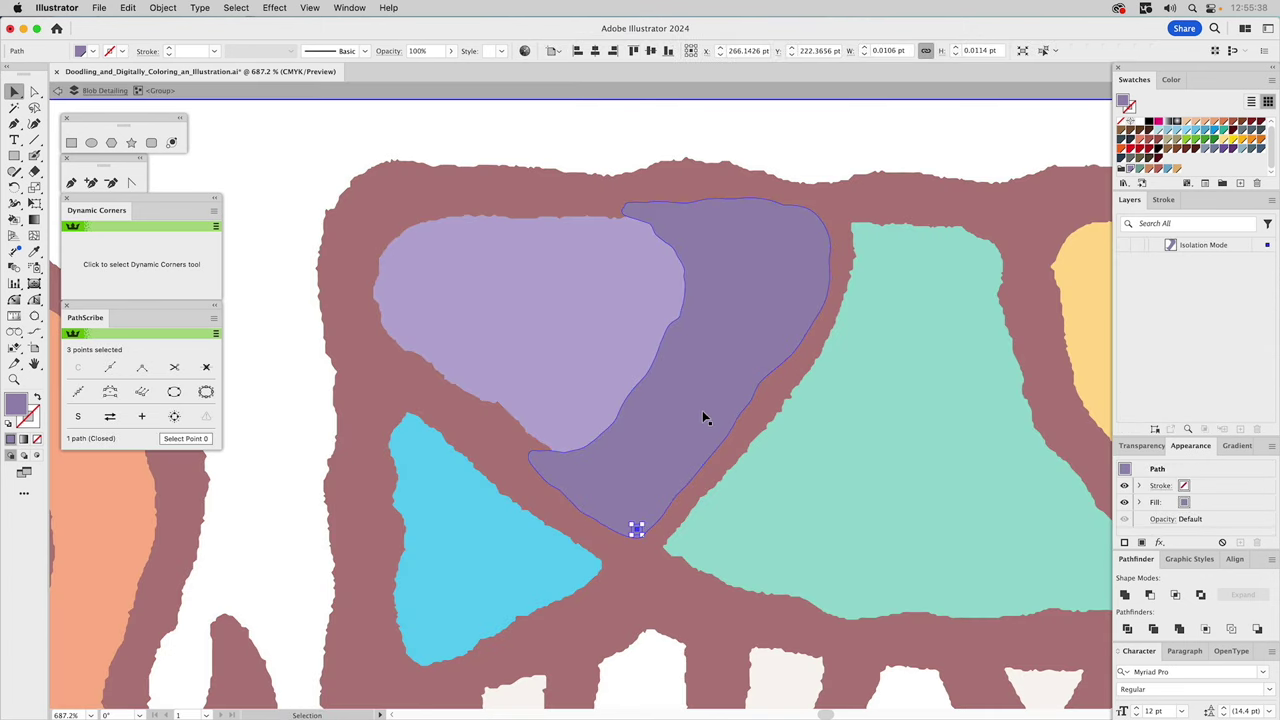
pyautogui.press('super+shift+a')
pyautogui.doubleClick(781, 170)
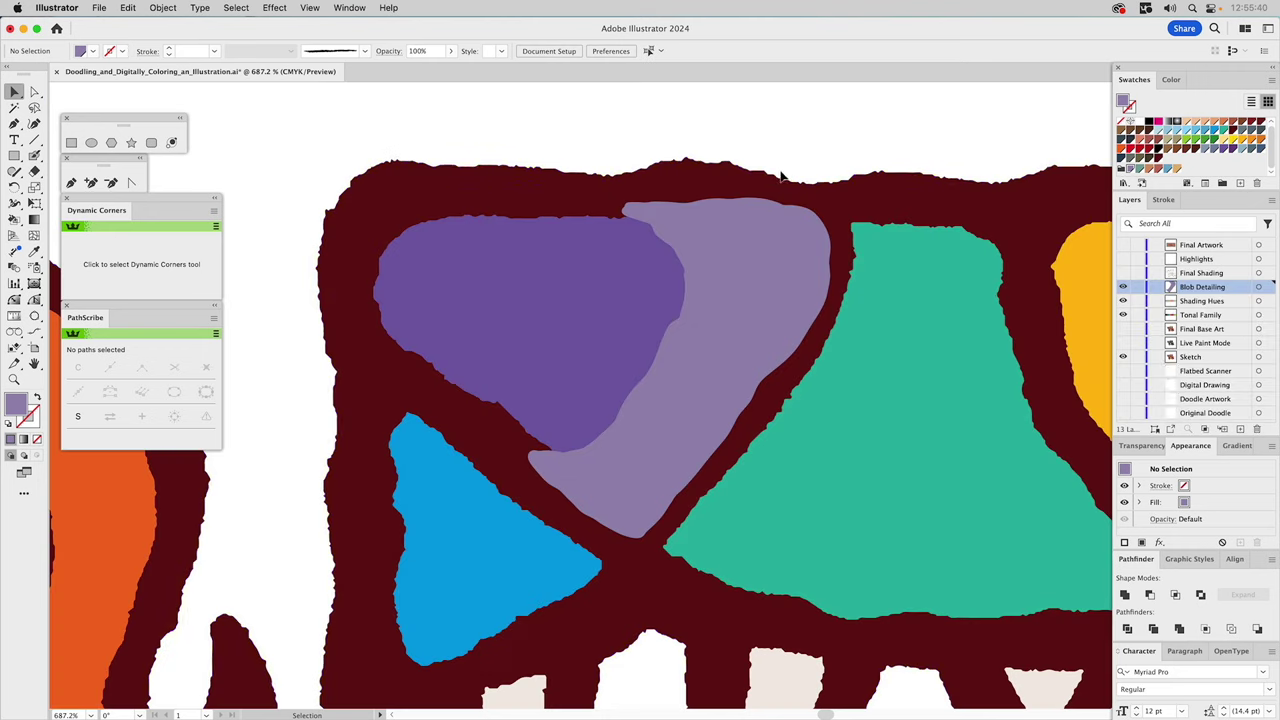
# Make the purple shading group a compound path and intersect it with the snout's purple triangle to trim the overhang
pyautogui.click(735, 238)
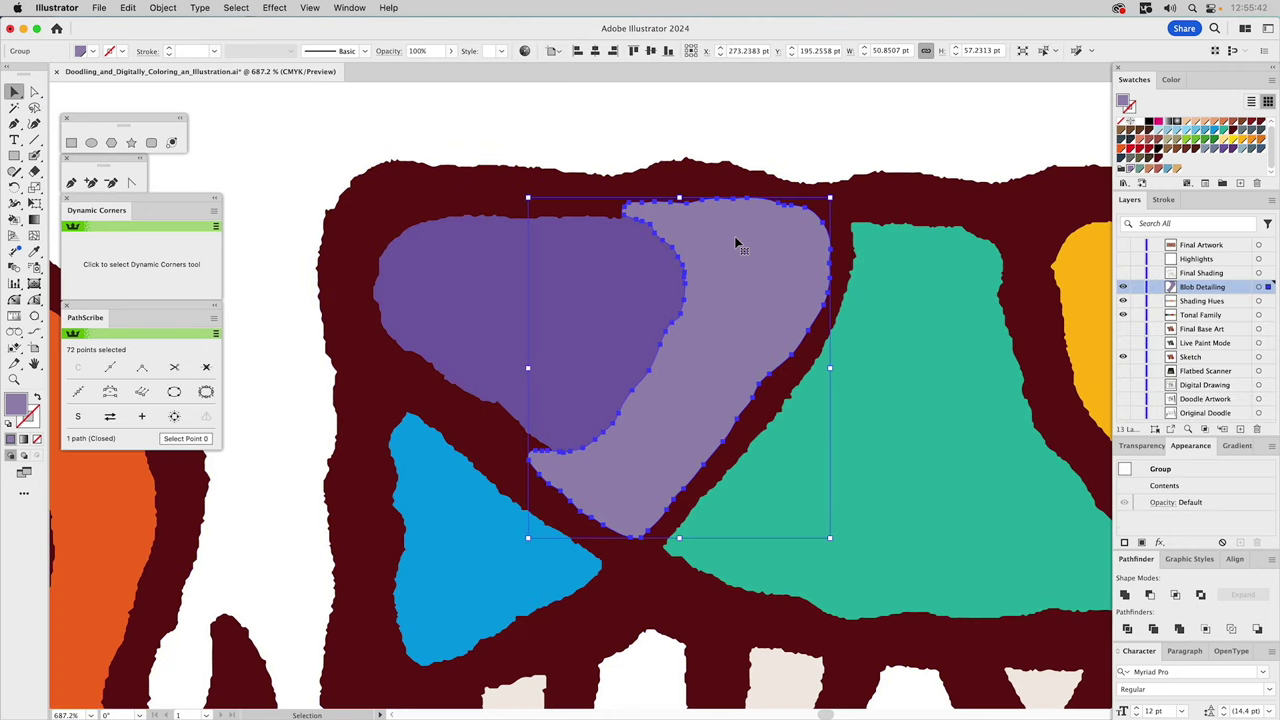
pyautogui.press('super+8')
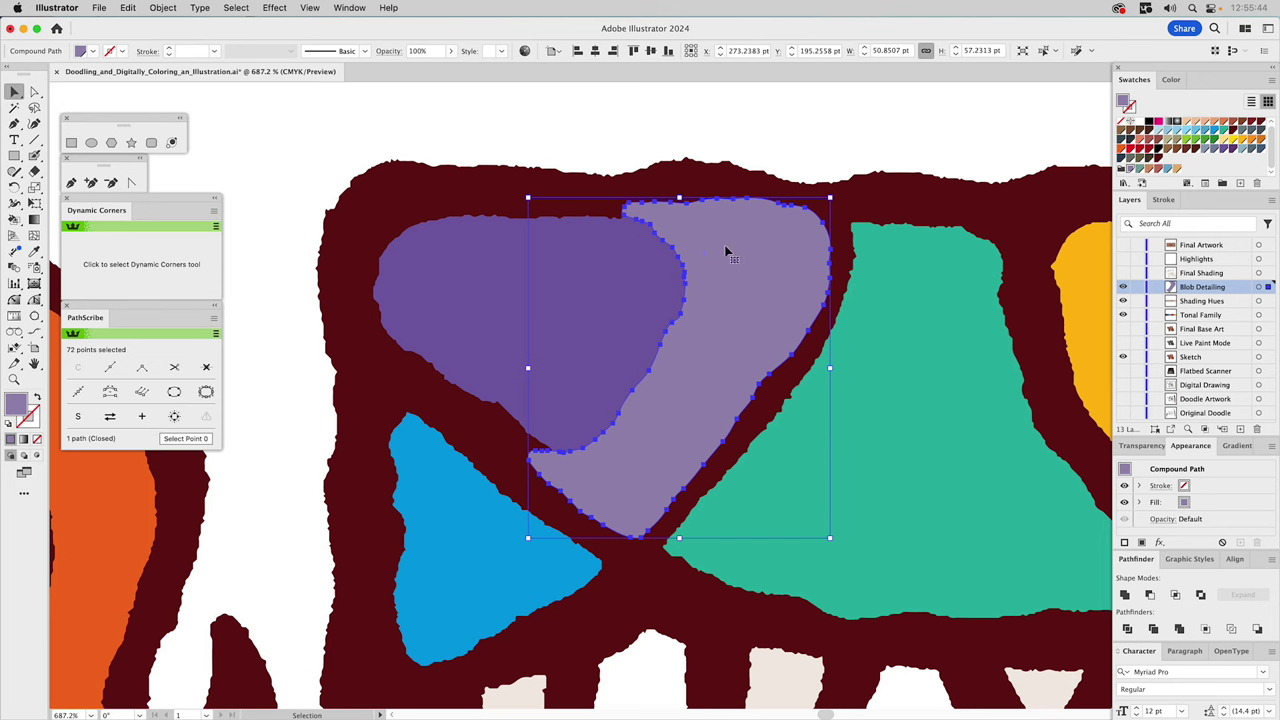
pyautogui.keyDown('shift'); pyautogui.click(601, 274); pyautogui.keyUp('shift')
pyautogui.click(1175, 594)
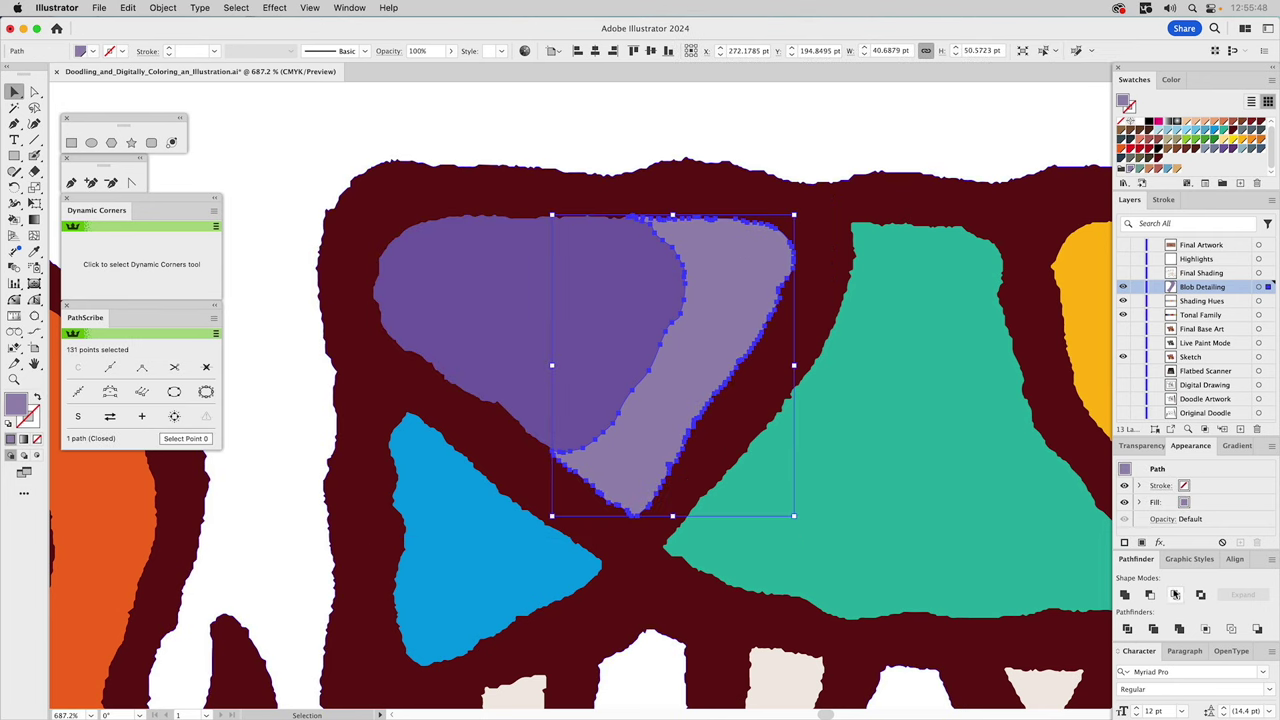
# Set the trimmed purple shading shape to Multiply at 70% opacity and deselect it
pyautogui.click(1141, 445)
pyautogui.click(1141, 467)
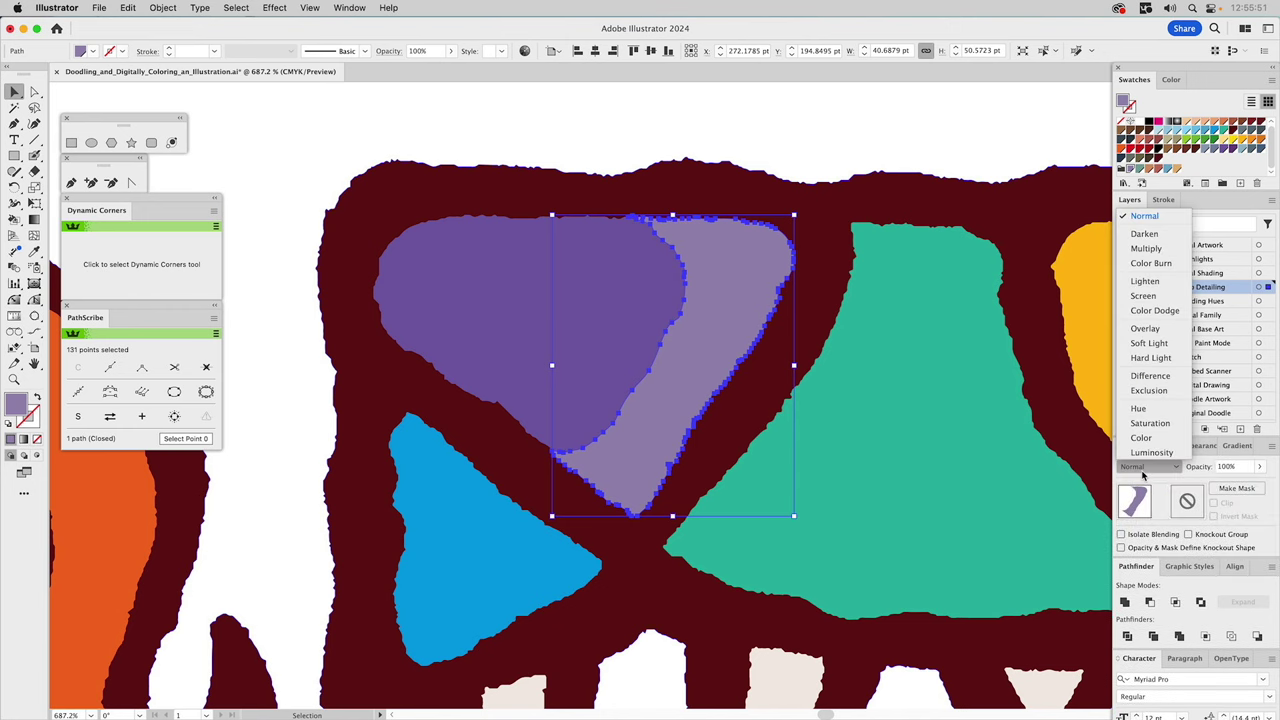
pyautogui.click(1157, 250)
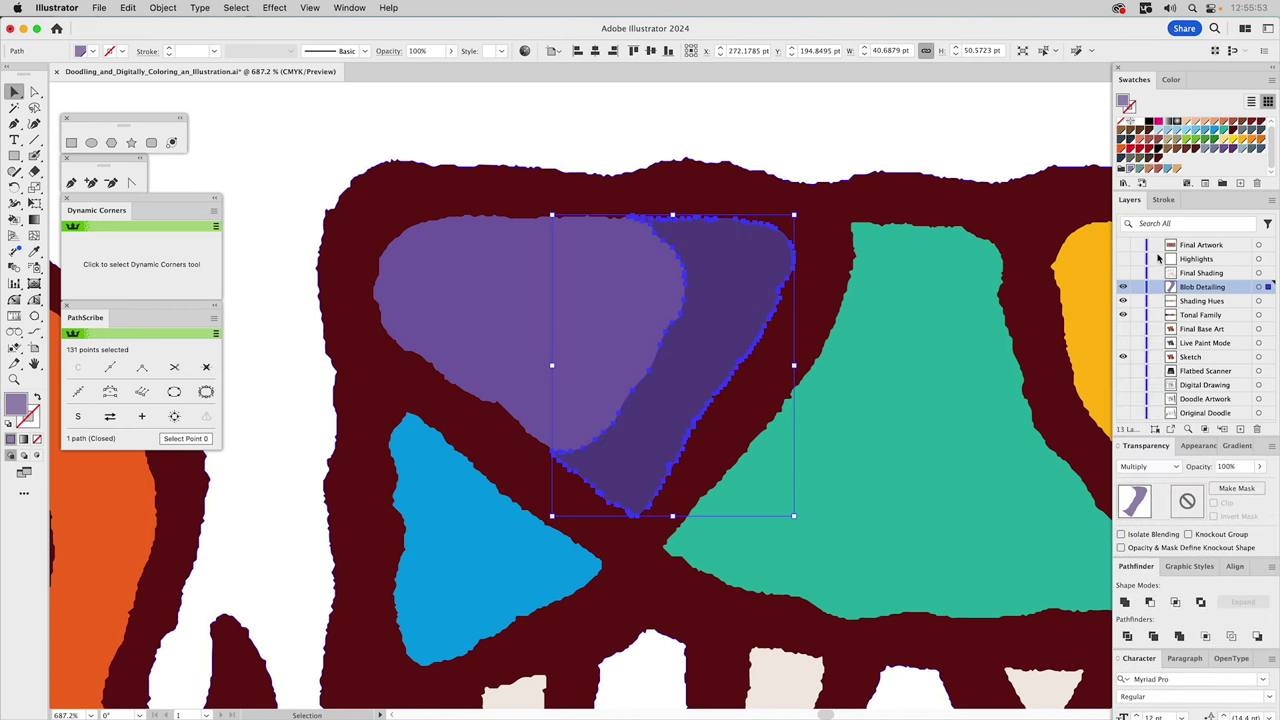
pyautogui.click(1226, 467)
pyautogui.write('70')
pyautogui.press('Return')
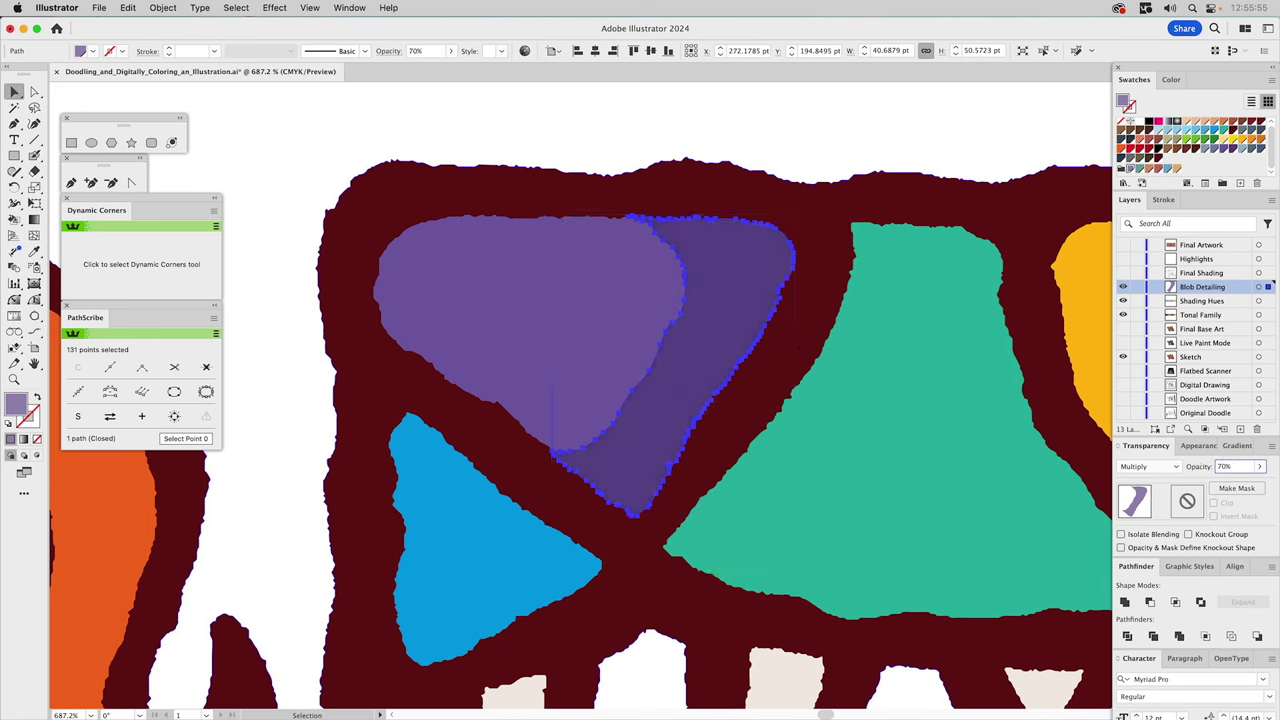
pyautogui.press('Escape')
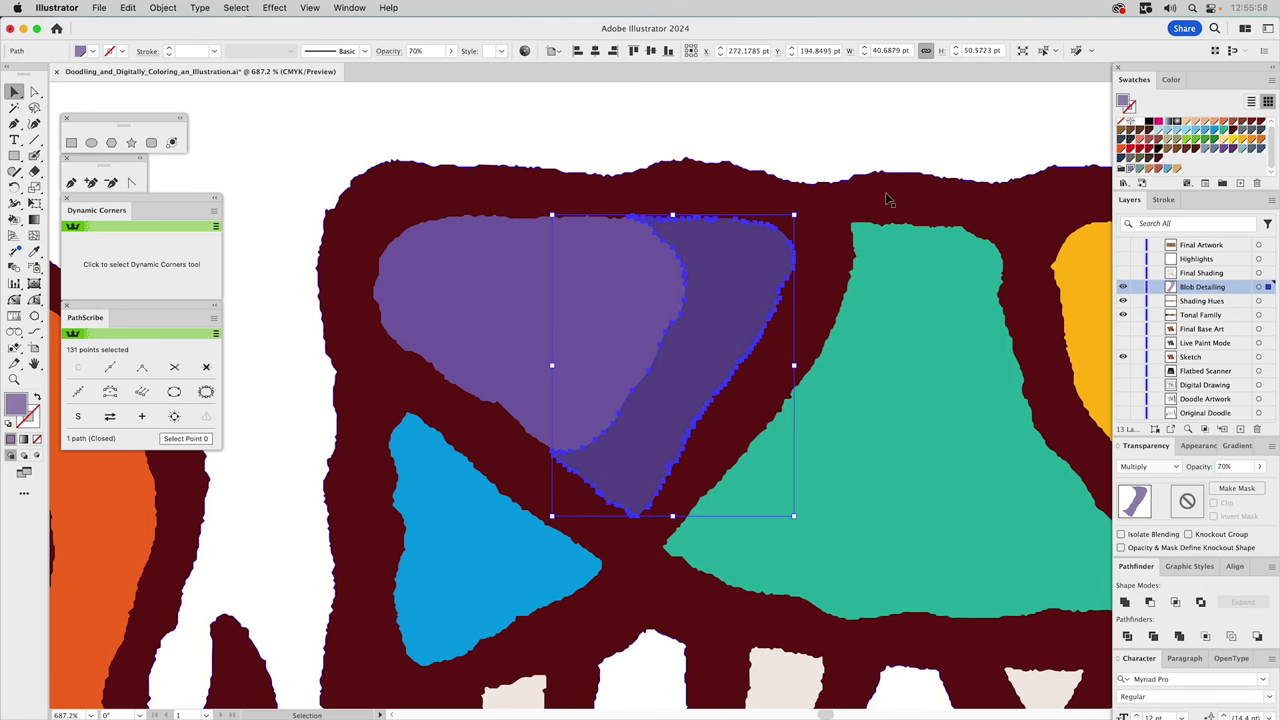
pyautogui.click(760, 113)
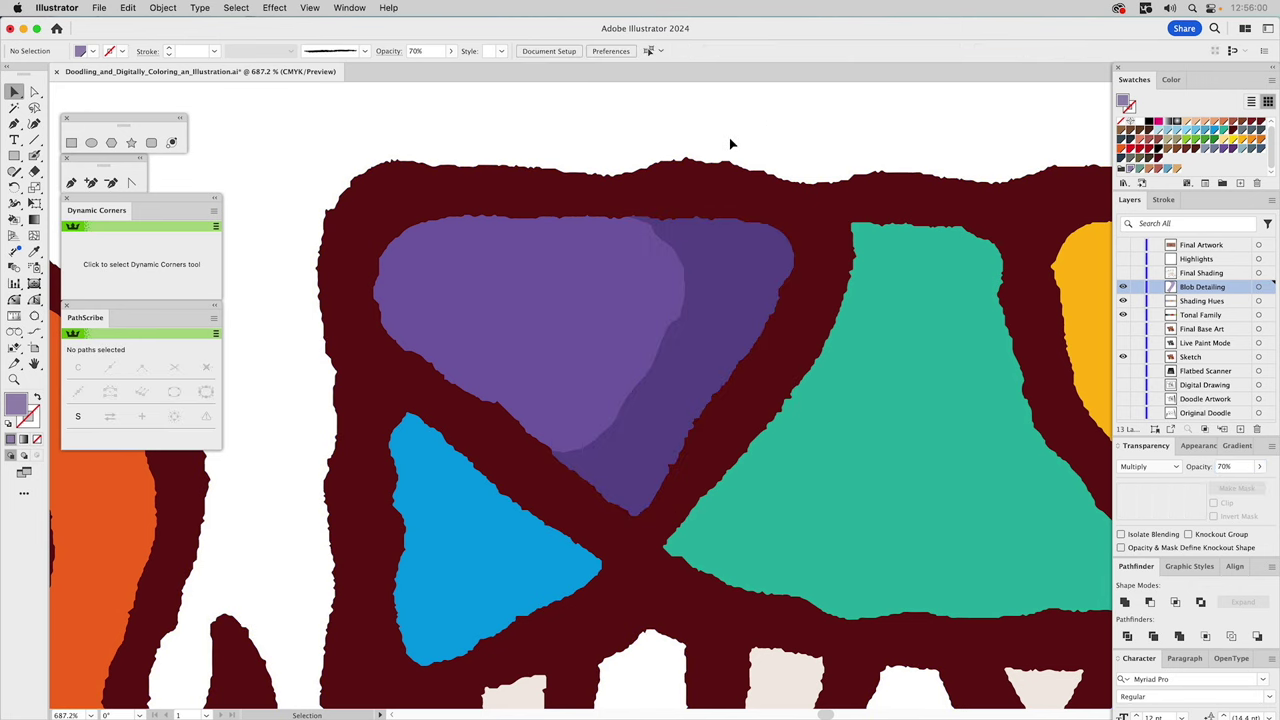
# Ready the Blob Brush with the muted green shading swatch for the snout's green shape
pyautogui.click(14, 378)
pyautogui.keyDown('alt'); pyautogui.click(648, 385); pyautogui.keyUp('alt')
pyautogui.keyDown('alt'); pyautogui.click(651, 383); pyautogui.keyUp('alt')
pyautogui.moveTo(660, 332); pyautogui.dragTo(875, 522)
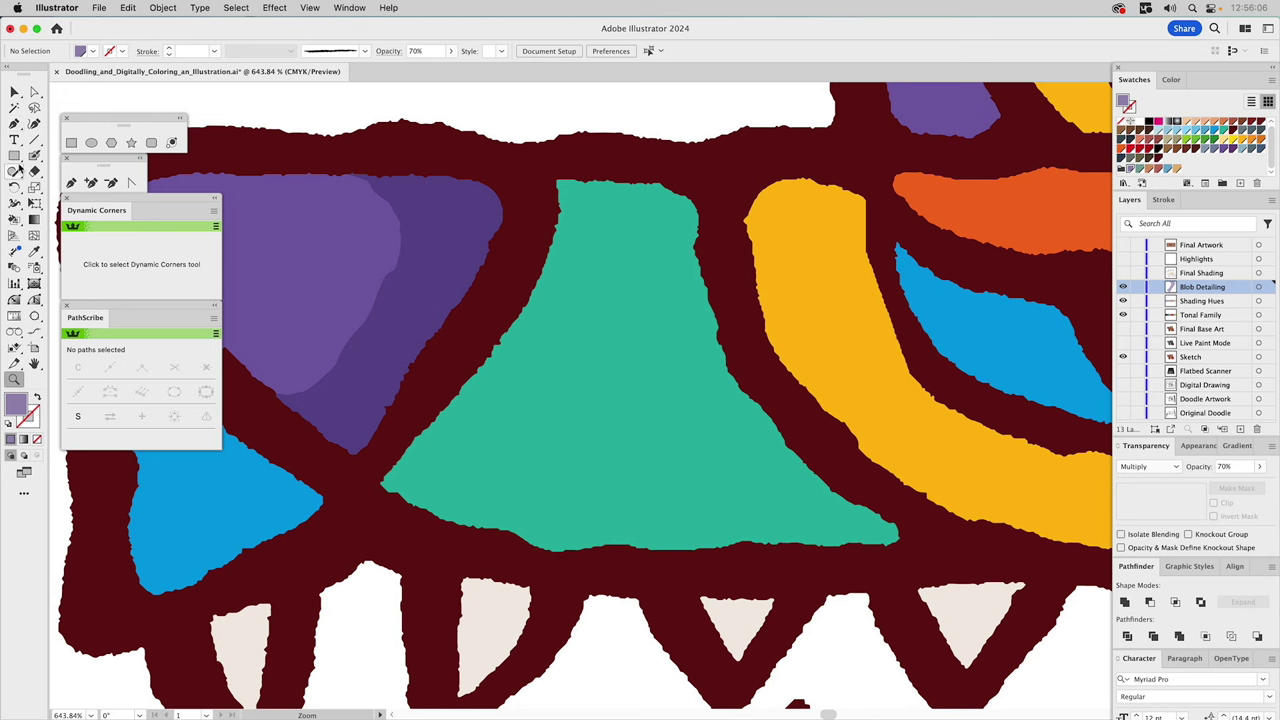
pyautogui.click(34, 155)
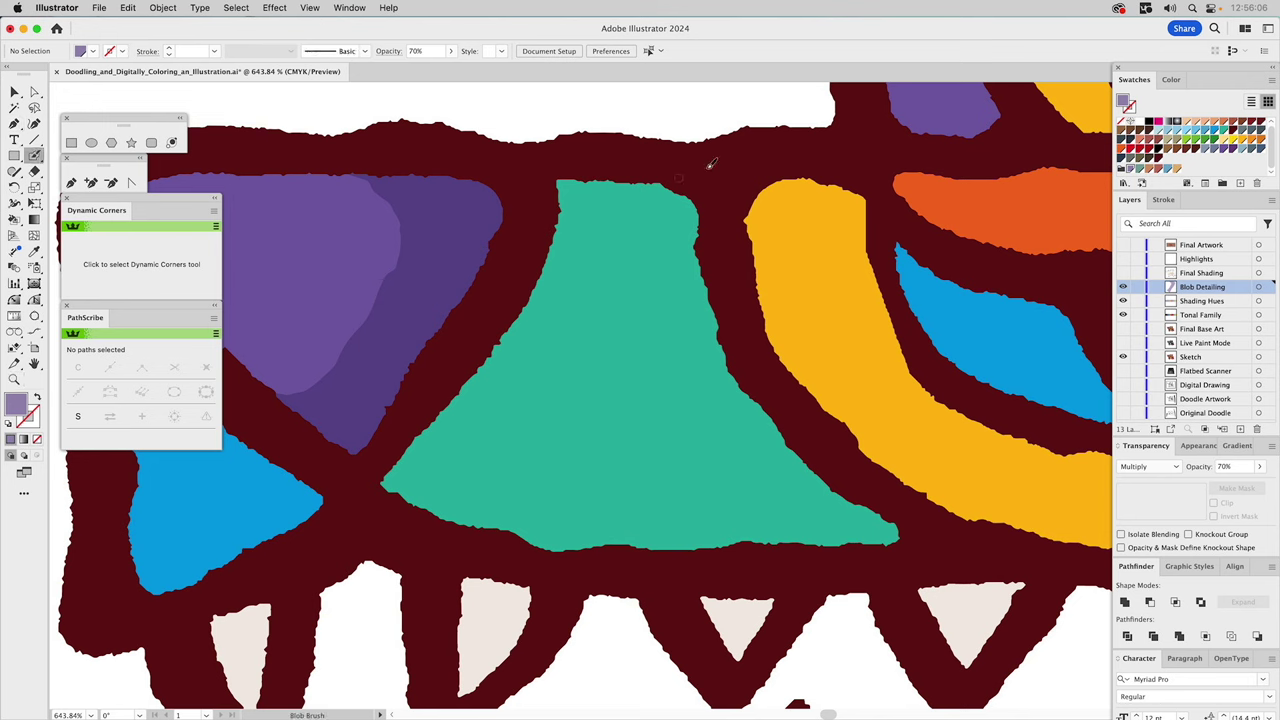
pyautogui.click(1138, 170)
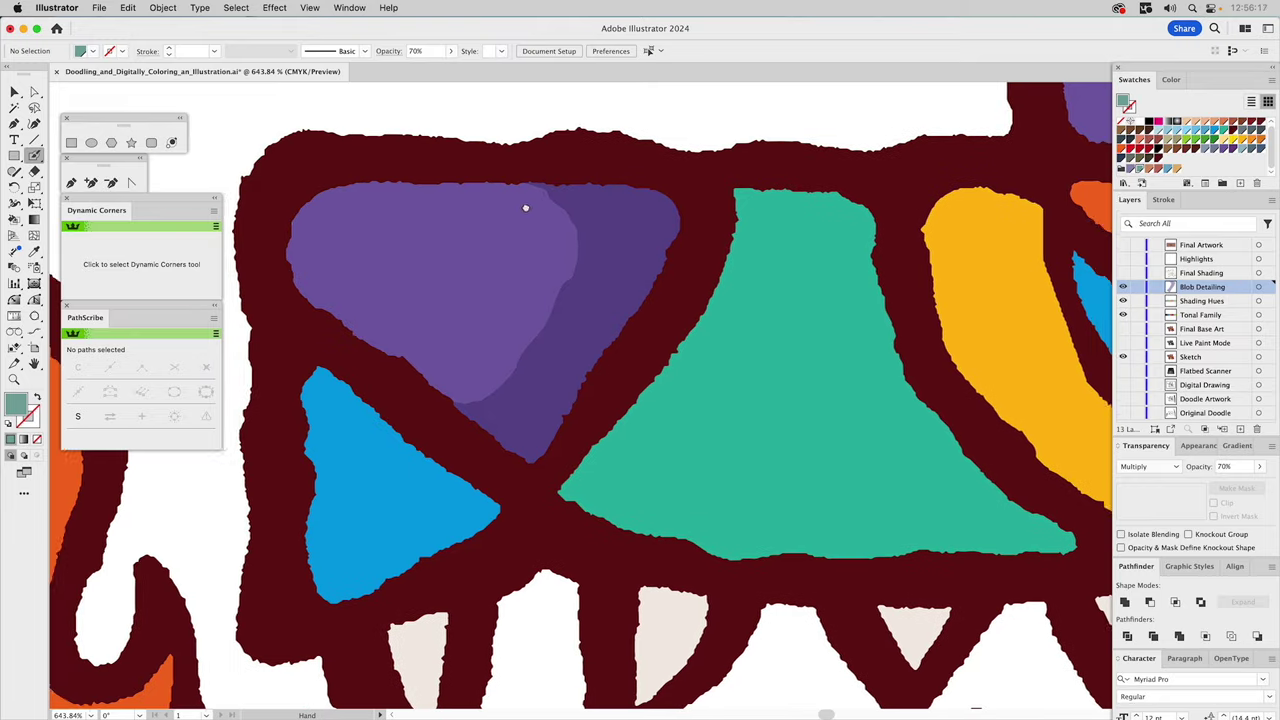
pyautogui.moveTo(351, 198); pyautogui.dragTo(523, 206)
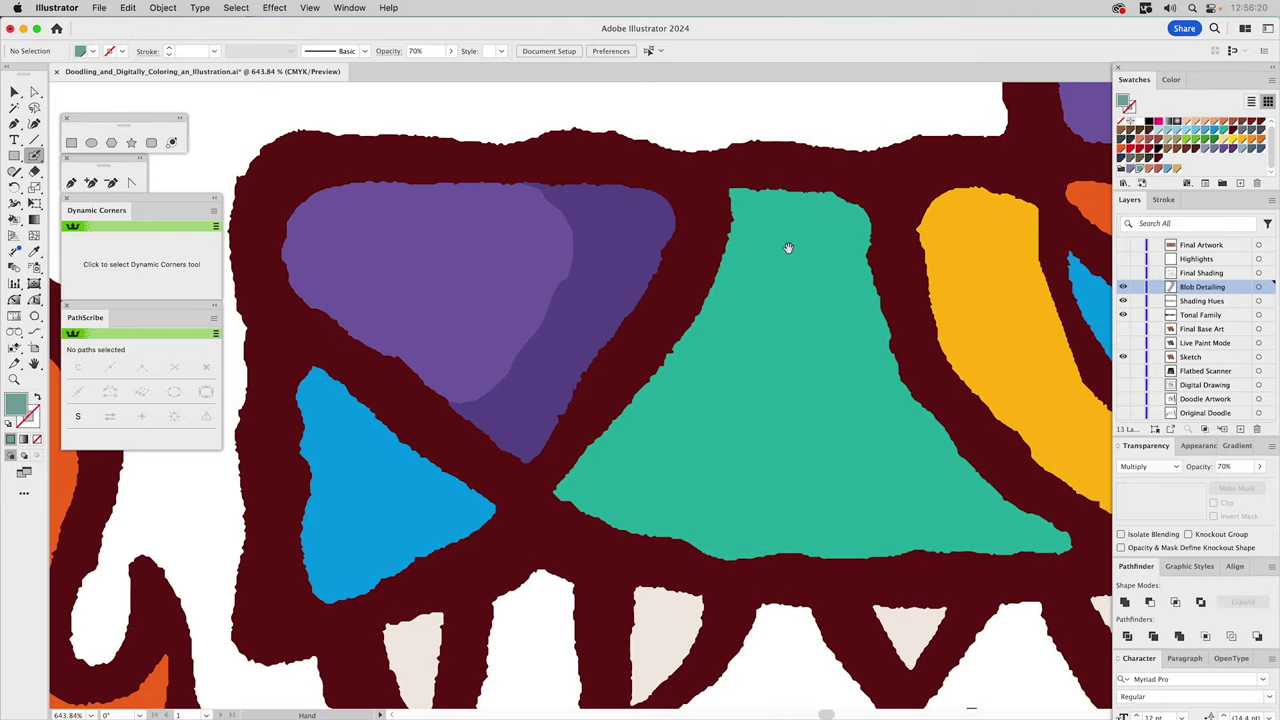
pyautogui.moveTo(789, 277); pyautogui.dragTo(717, 261)
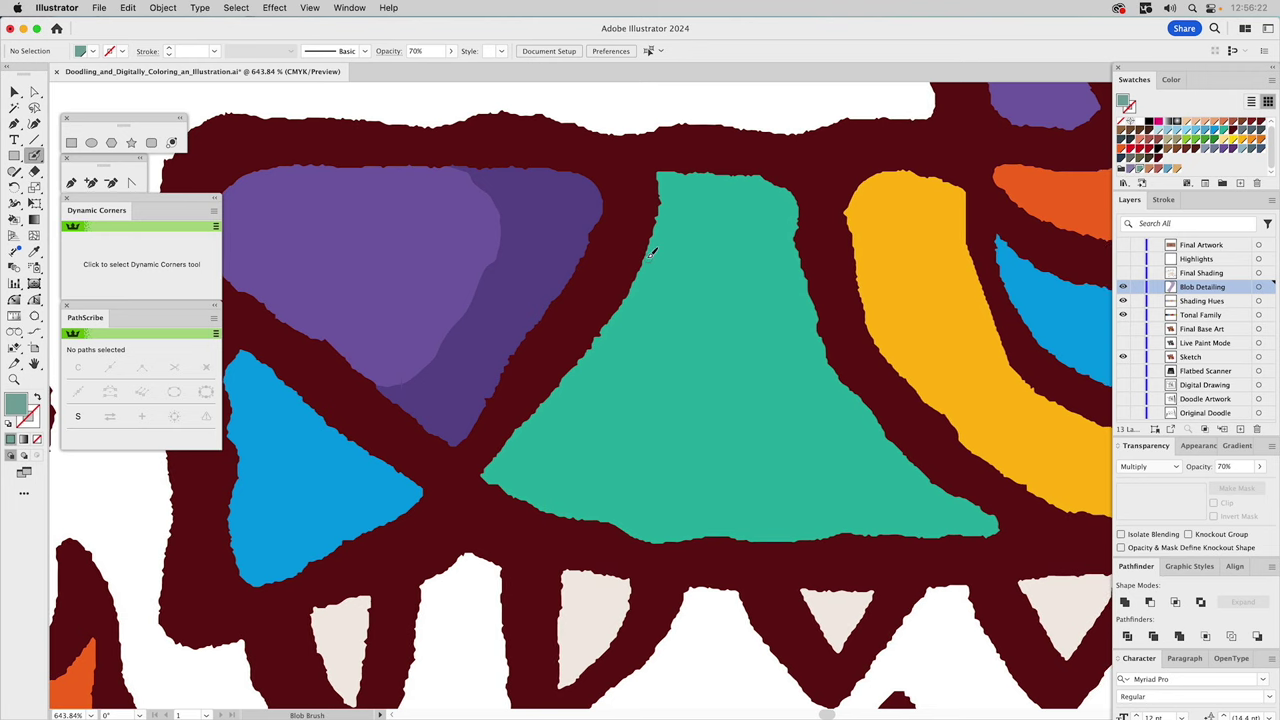
# Paint a closed muted green shading outline around the green shape's lower part and remove its inner path to make it solid
pyautogui.moveTo(648, 225); pyautogui.dragTo(645, 283)
pyautogui.moveTo(713, 484); pyautogui.dragTo(846, 476)
pyautogui.moveTo(850, 405)
pyautogui.mouseDown()
pyautogui.moveTo(845, 355)
pyautogui.moveTo(1009, 494)
pyautogui.moveTo(1025, 537)
pyautogui.moveTo(887, 558)
pyautogui.moveTo(672, 556)
pyautogui.moveTo(521, 520)
pyautogui.moveTo(474, 482)
pyautogui.moveTo(656, 217)
pyautogui.moveTo(647, 228)
pyautogui.mouseUp()
pyautogui.press('a')
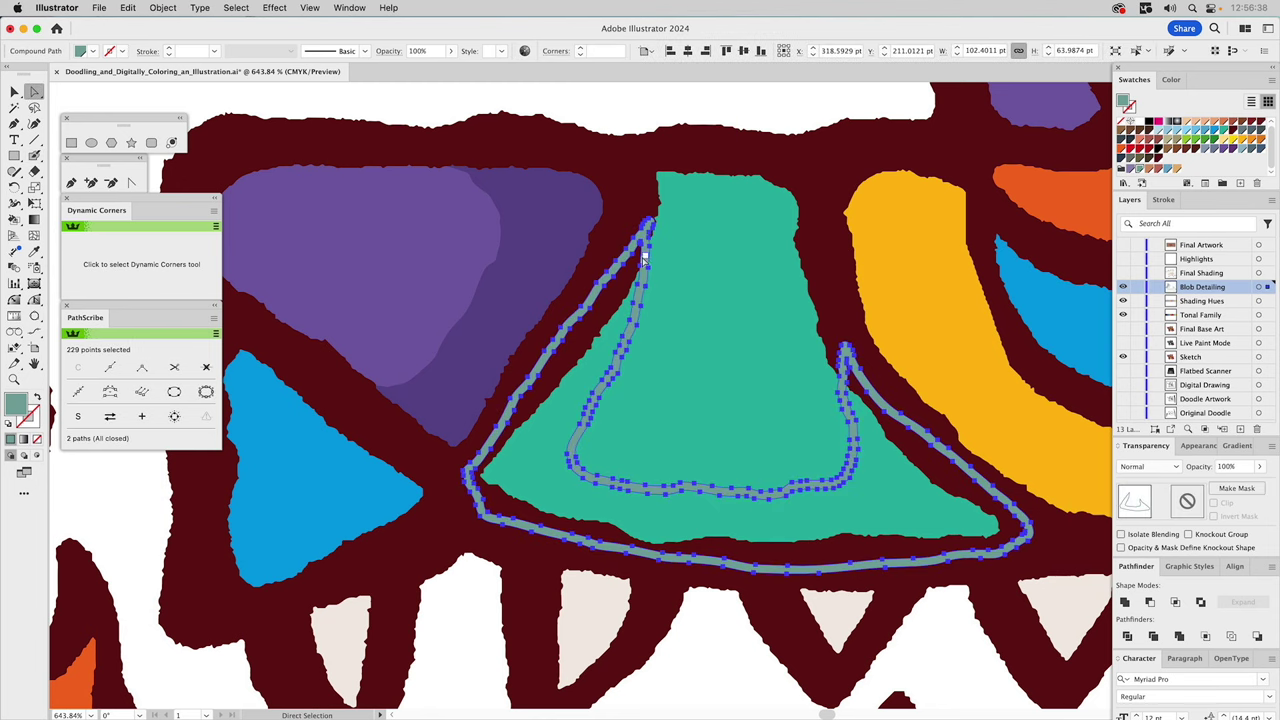
pyautogui.press('super+shift+a')
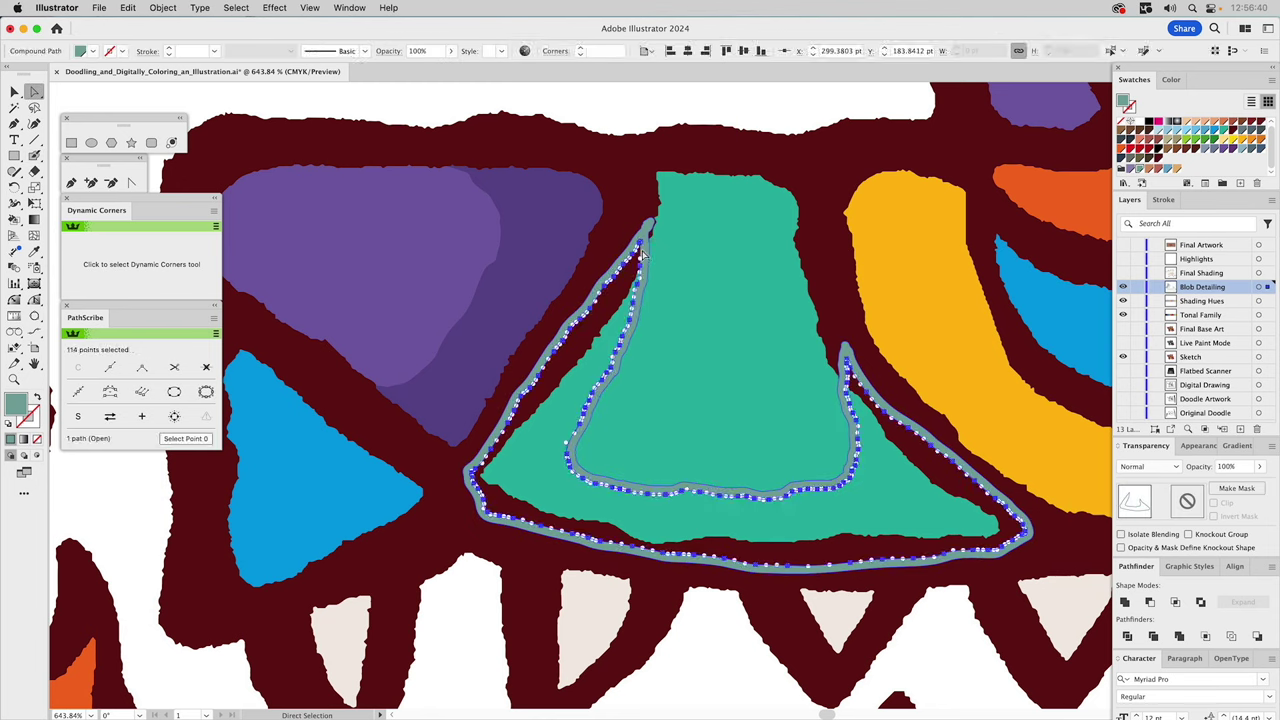
# Try sampling the palette's green shading square onto the untrimmed green shading shape, and undo it
pyautogui.click(15, 378)
pyautogui.keyDown('alt'); pyautogui.click(759, 389); pyautogui.keyUp('alt')
pyautogui.keyDown('alt'); pyautogui.click(723, 386); pyautogui.keyUp('alt')
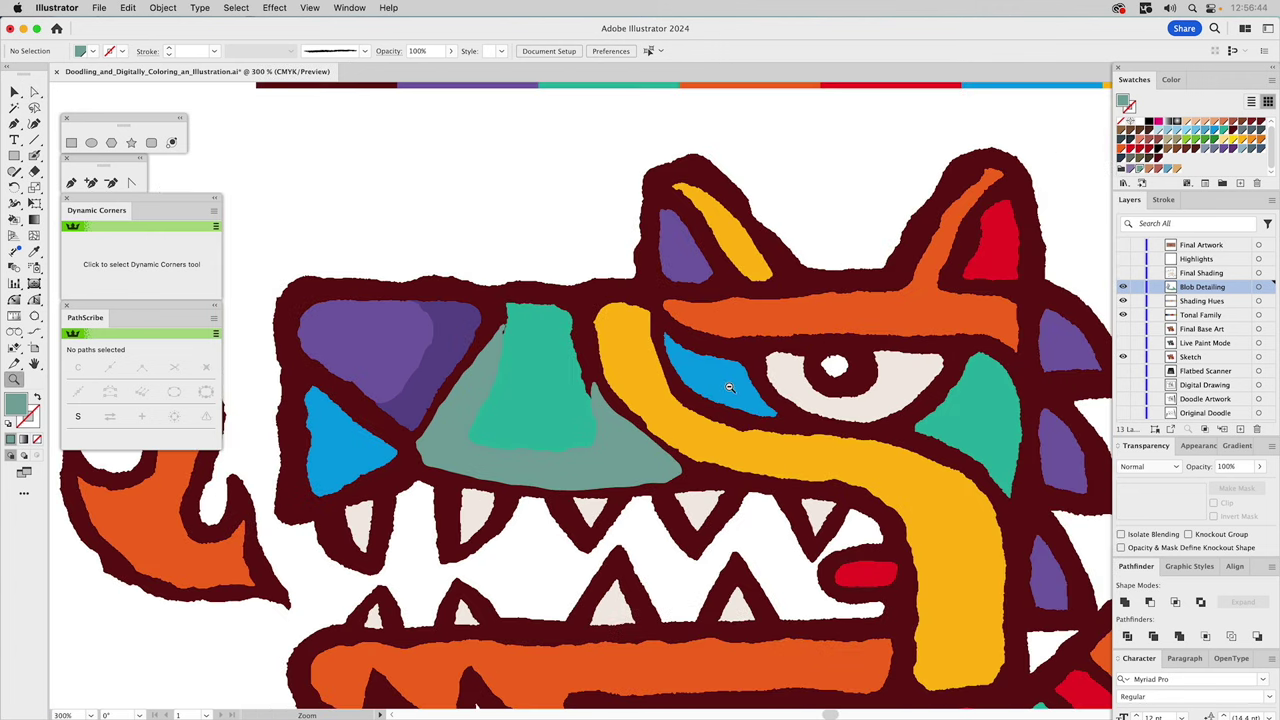
pyautogui.keyDown('alt'); pyautogui.click(723, 386); pyautogui.keyUp('alt')
pyautogui.keyDown('alt'); pyautogui.click(714, 384); pyautogui.keyUp('alt')
pyautogui.press('v')
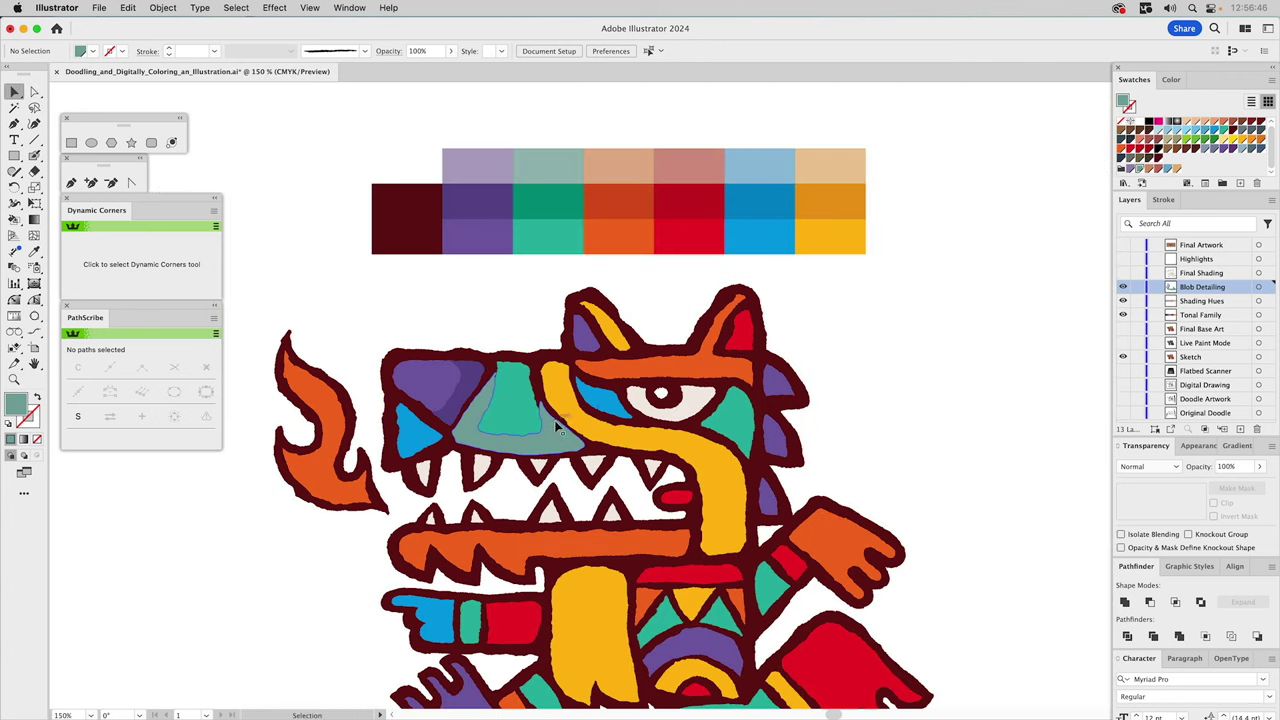
pyautogui.click(563, 437)
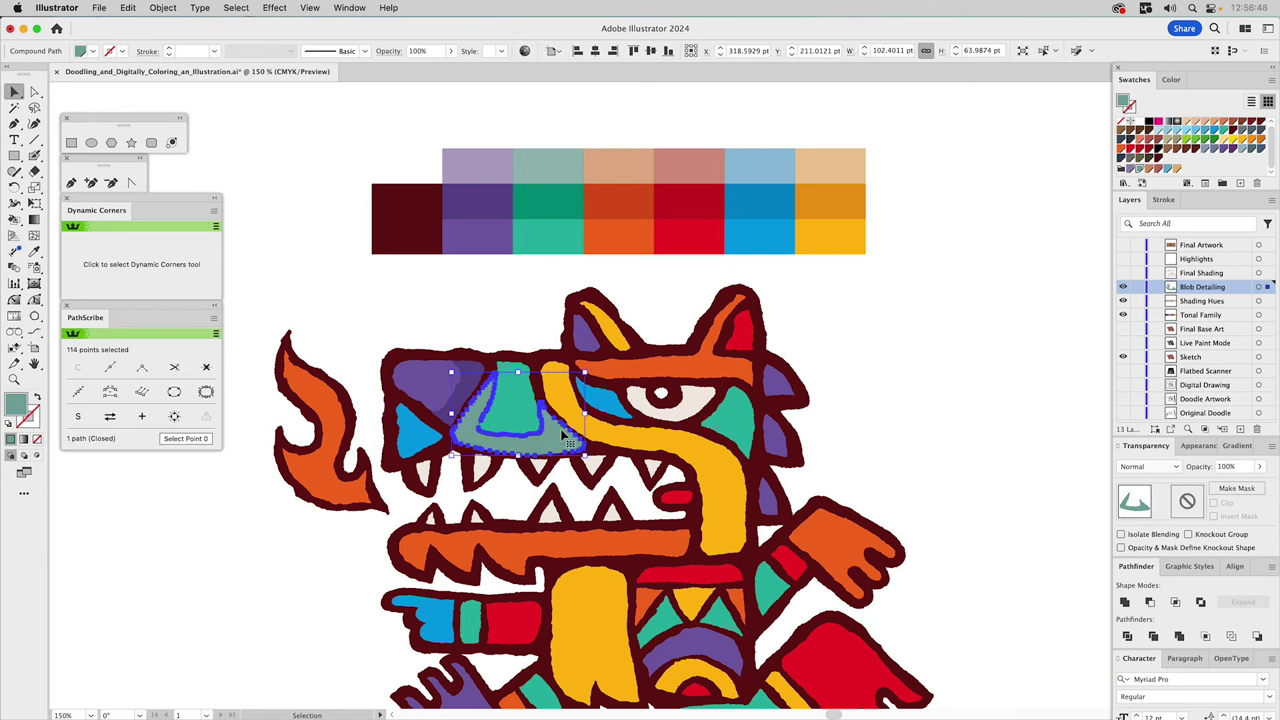
pyautogui.press('i')
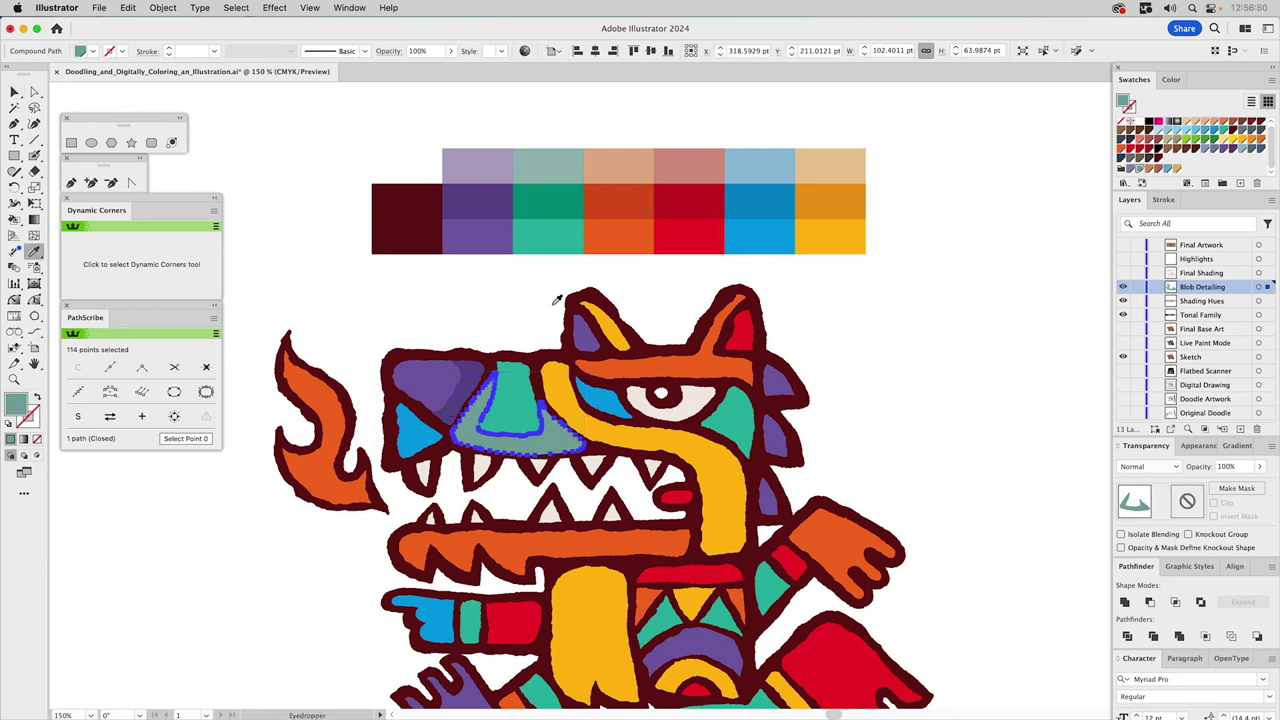
pyautogui.click(545, 201)
pyautogui.press('v')
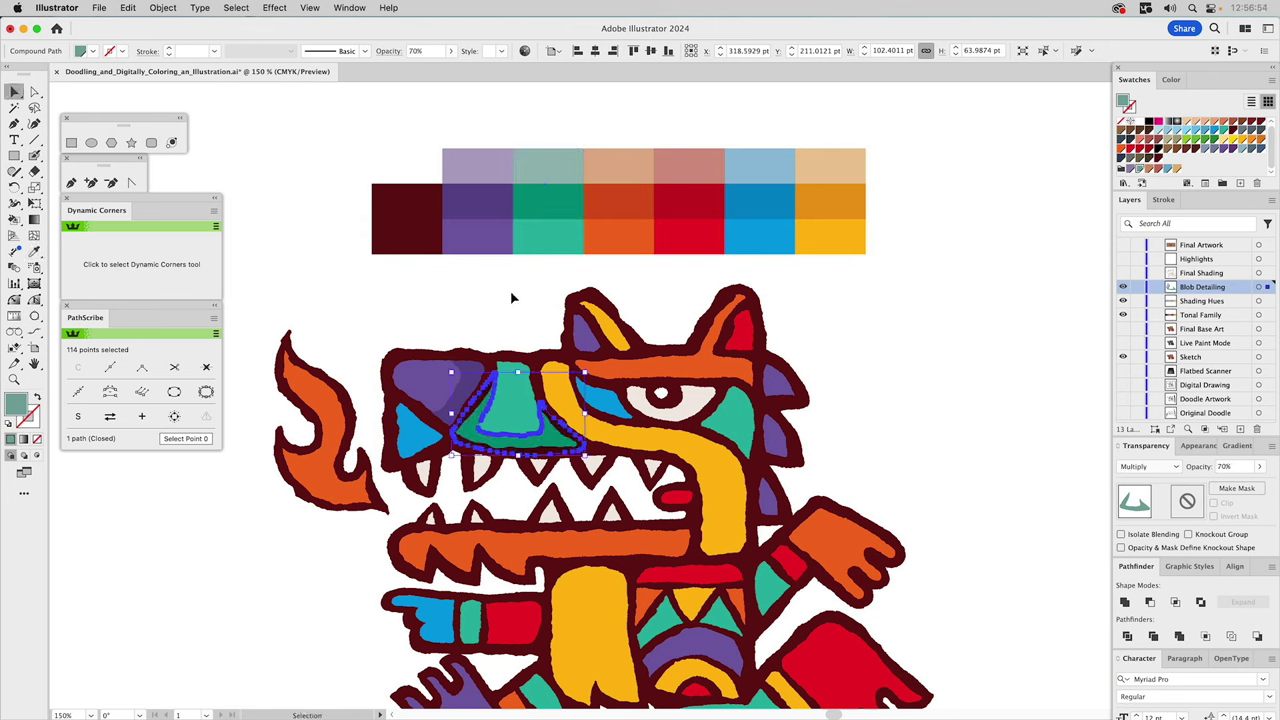
pyautogui.click(512, 300)
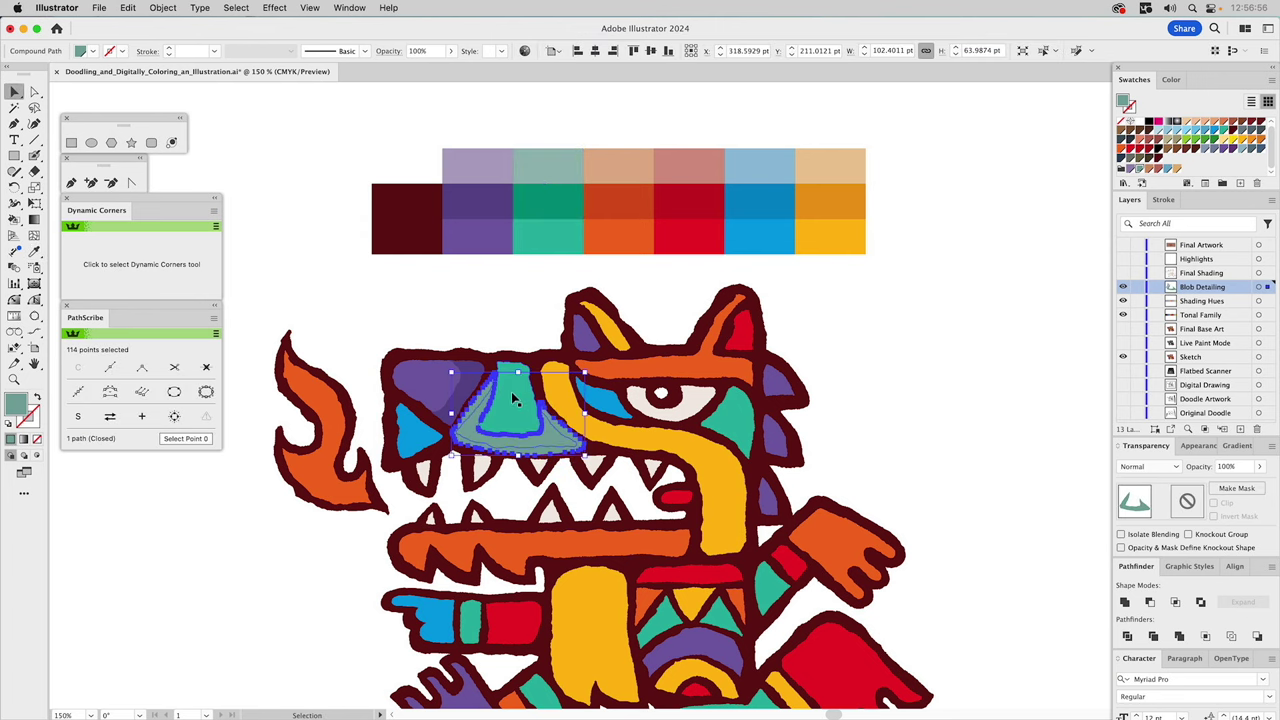
# Intersect the muted green shading shape with the snout's green shape to trim it to that shape's edges
pyautogui.click(513, 395)
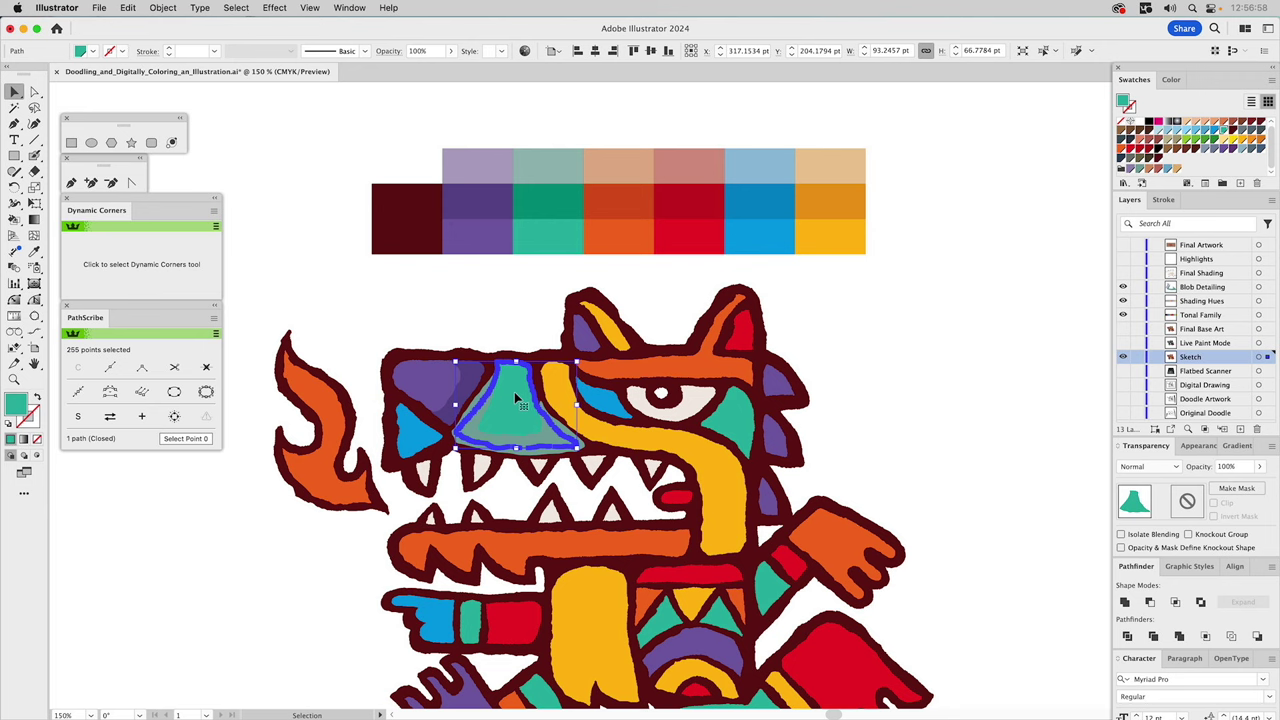
pyautogui.keyDown('shift'); pyautogui.click(480, 422); pyautogui.keyUp('shift')
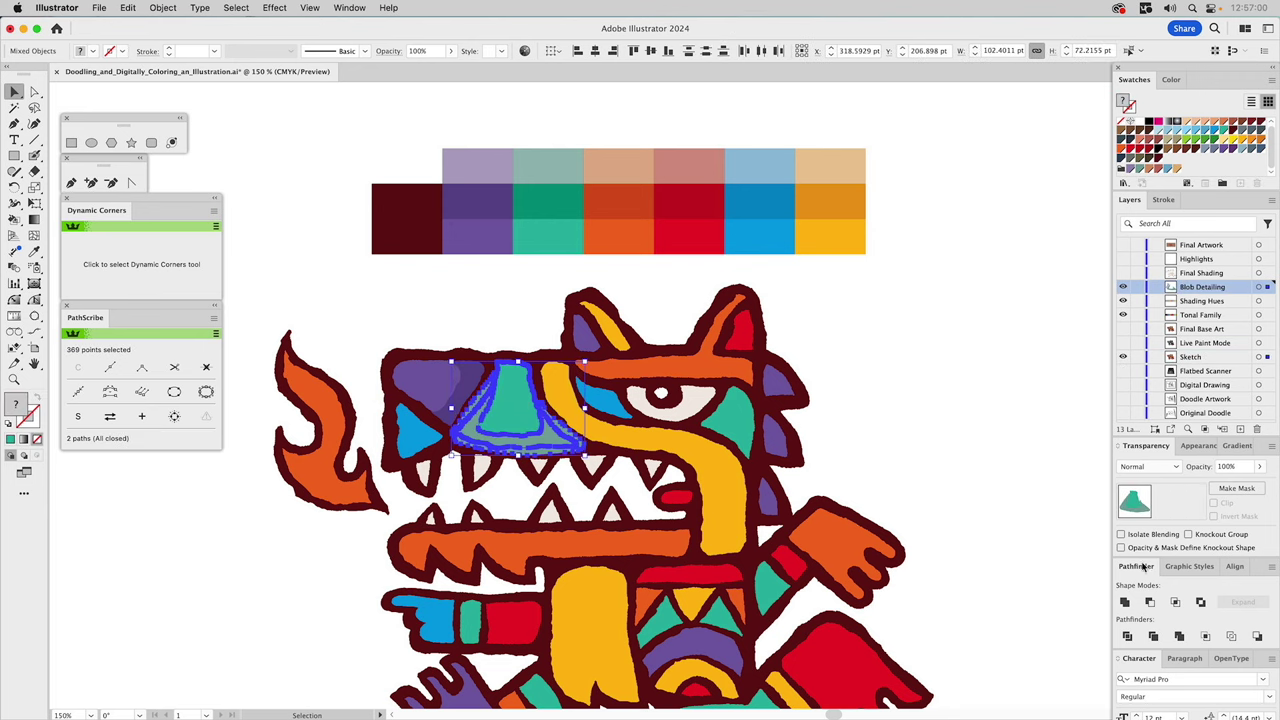
pyautogui.click(1175, 602)
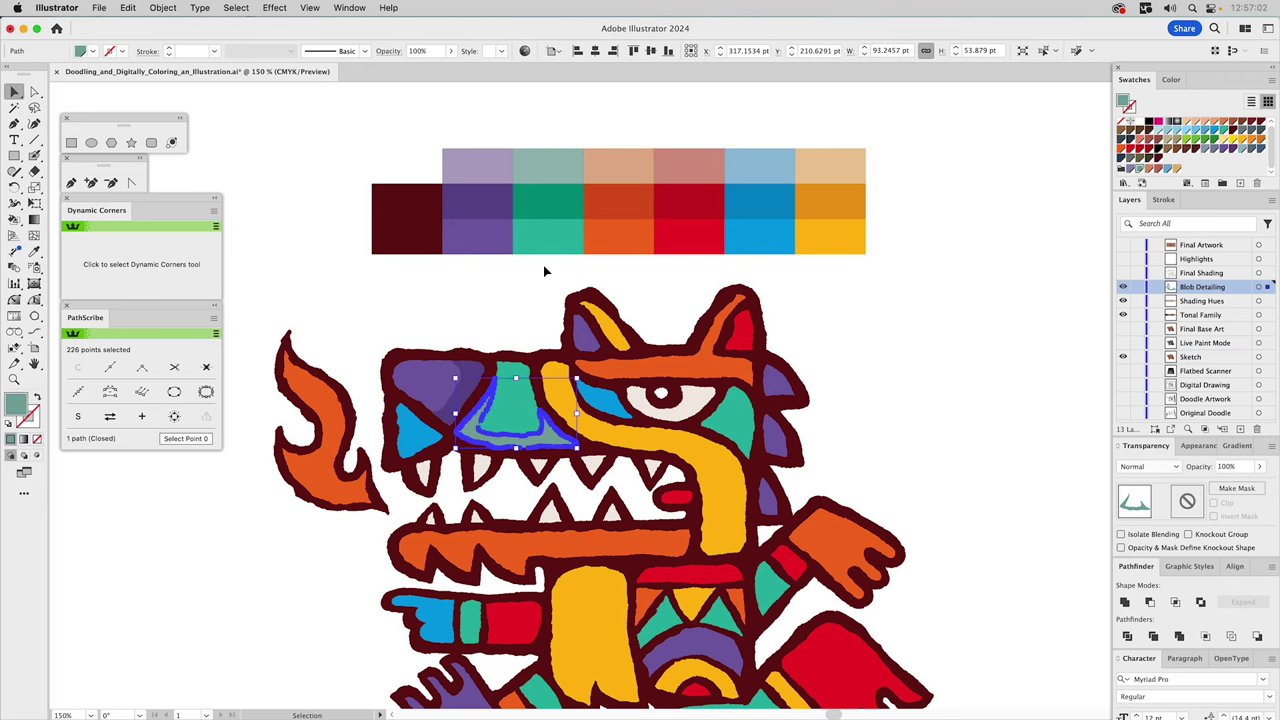
# Copy the Multiply, 70% opacity appearance from the palette's green shading square to the trimmed green shading, then deselect it
pyautogui.press('i')
pyautogui.click(537, 191)
pyautogui.press('super+shift+a')
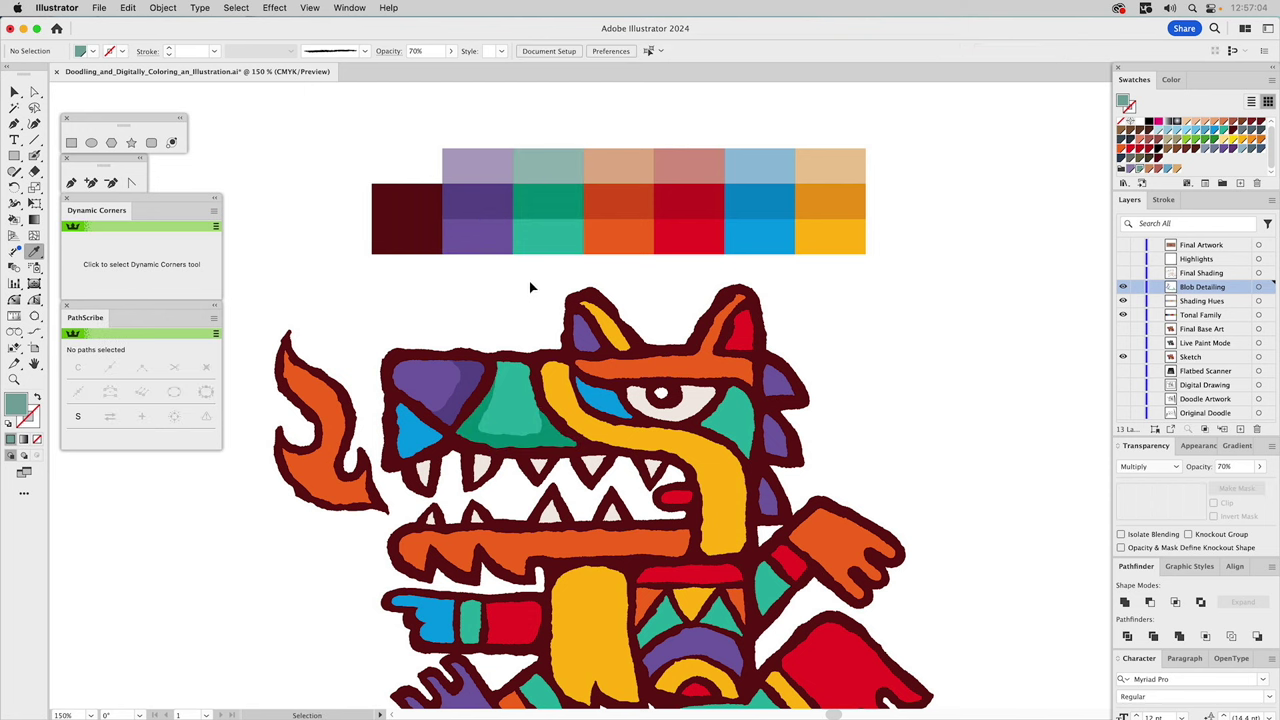
pyautogui.moveTo(551, 309); pyautogui.dragTo(653, 237)
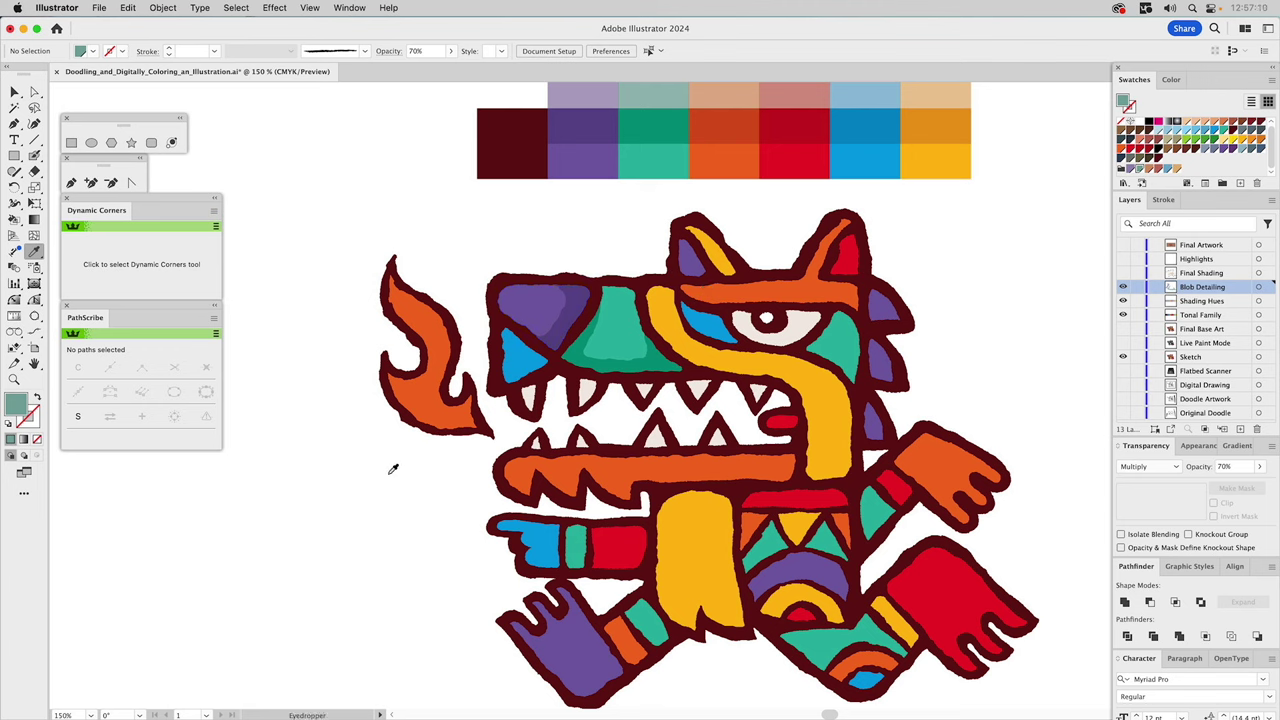
# Sample the blue of the shape beside the eye and paint a solid Blob Brush band in it across the eye's upper part
pyautogui.click(14, 378)
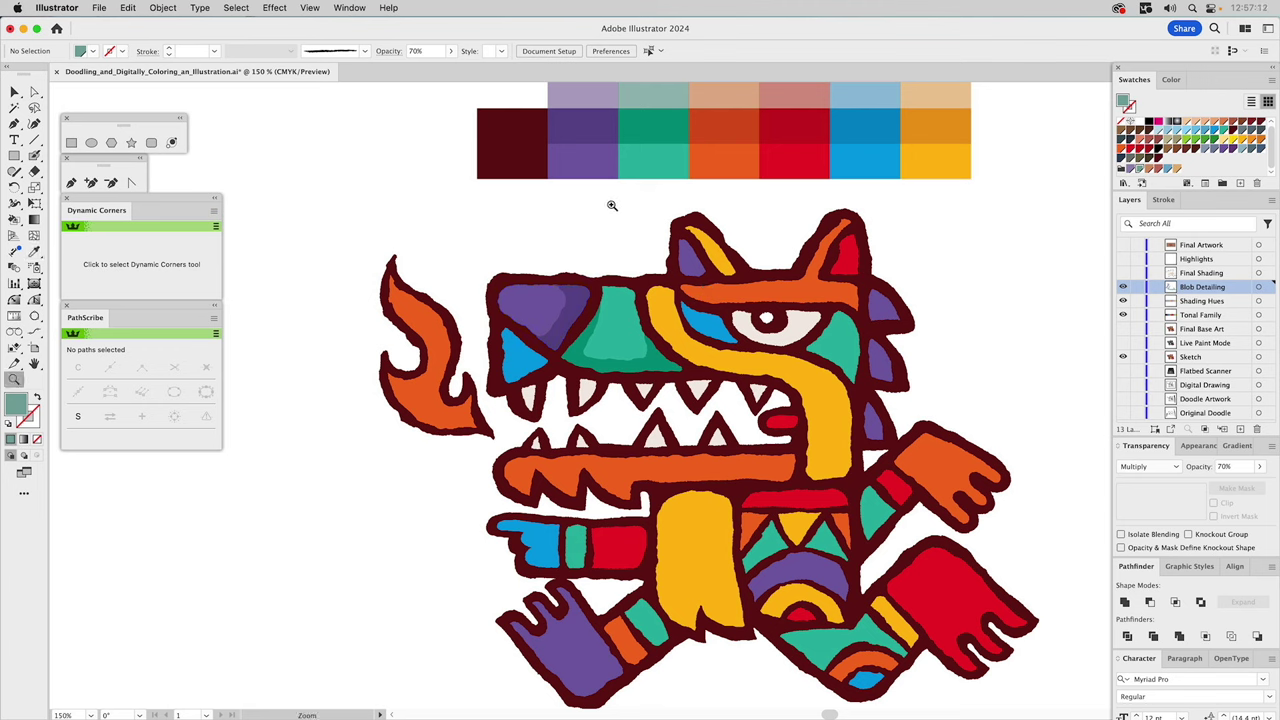
pyautogui.moveTo(640, 215); pyautogui.dragTo(956, 458)
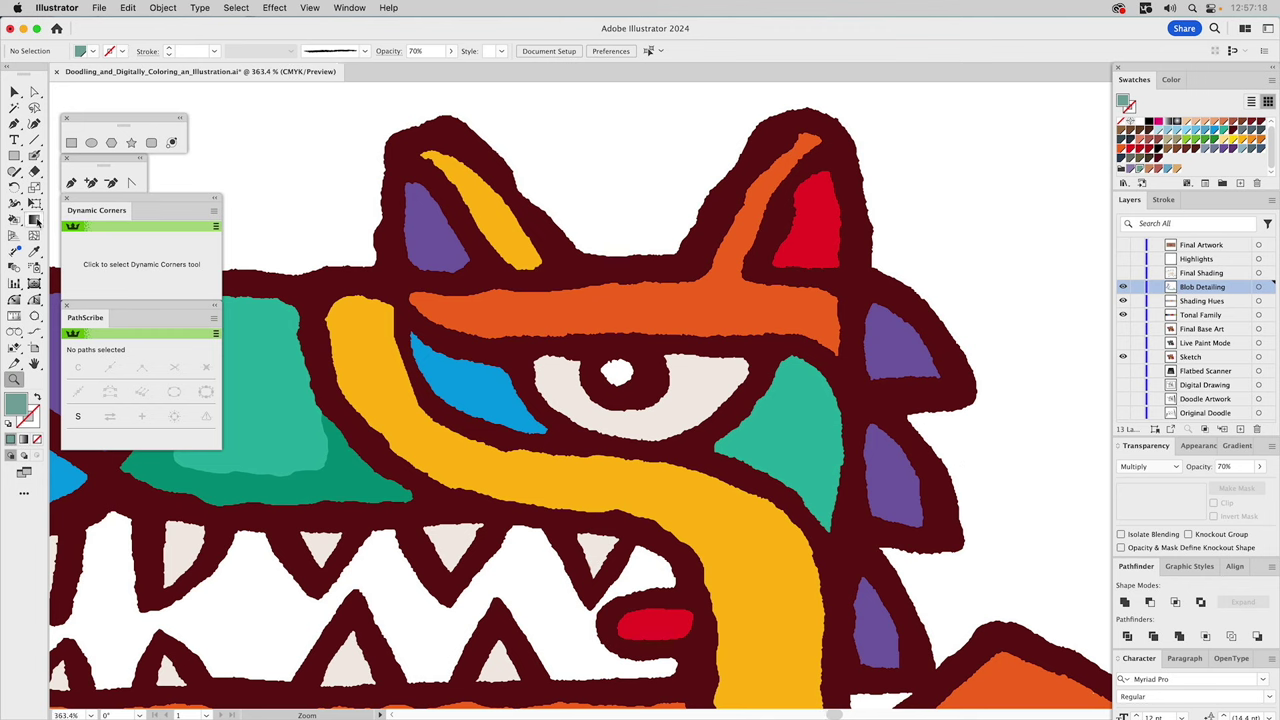
pyautogui.click(34, 155)
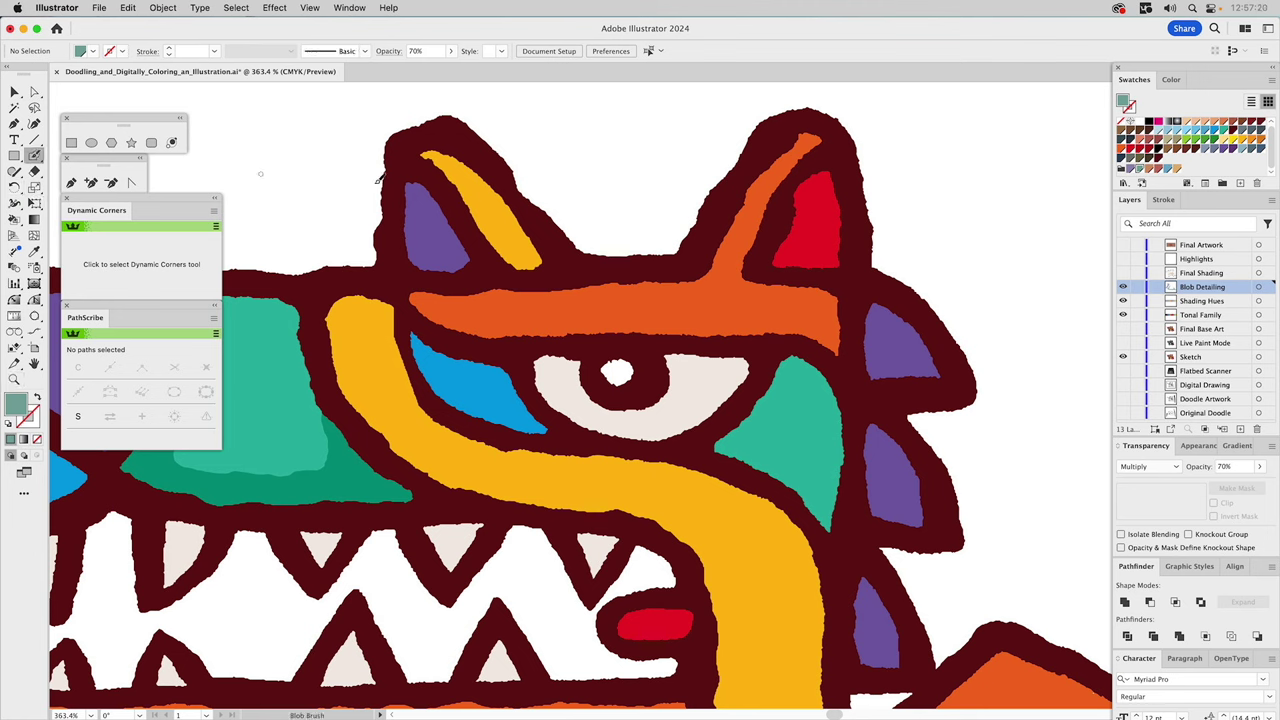
pyautogui.press('v')
pyautogui.click(464, 388)
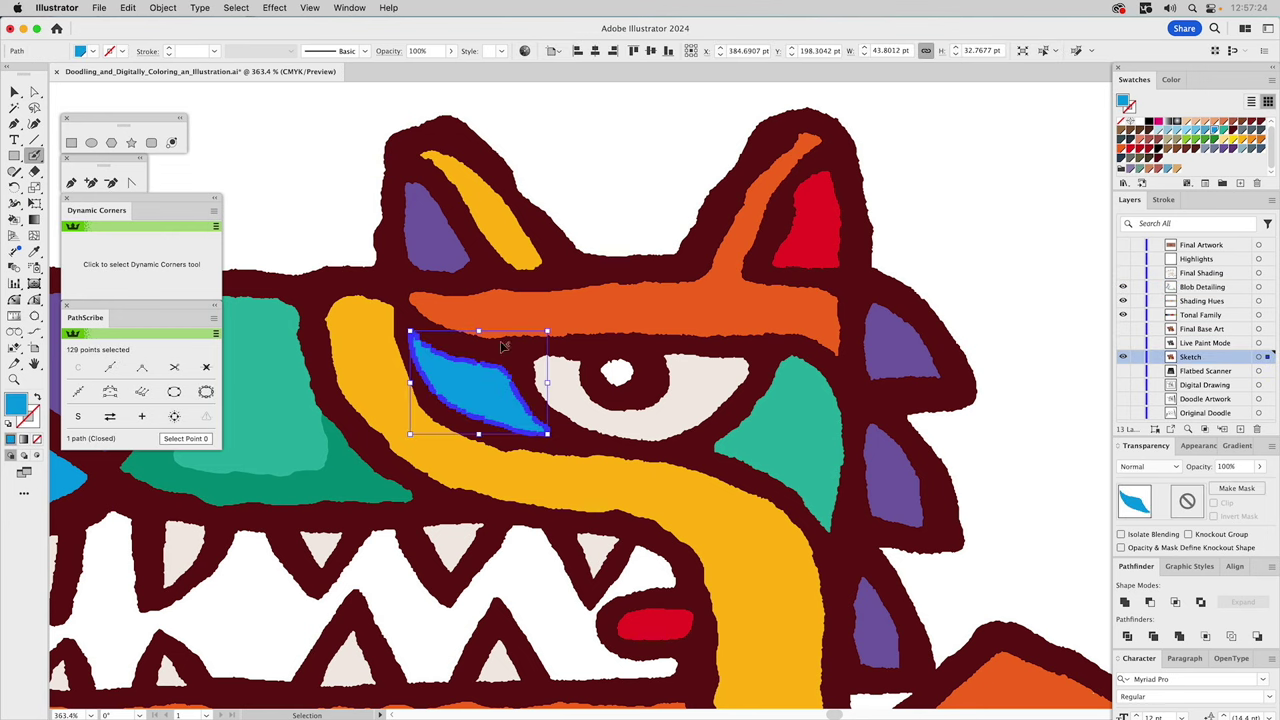
pyautogui.click(601, 188)
pyautogui.hotkey('shift', 'b')
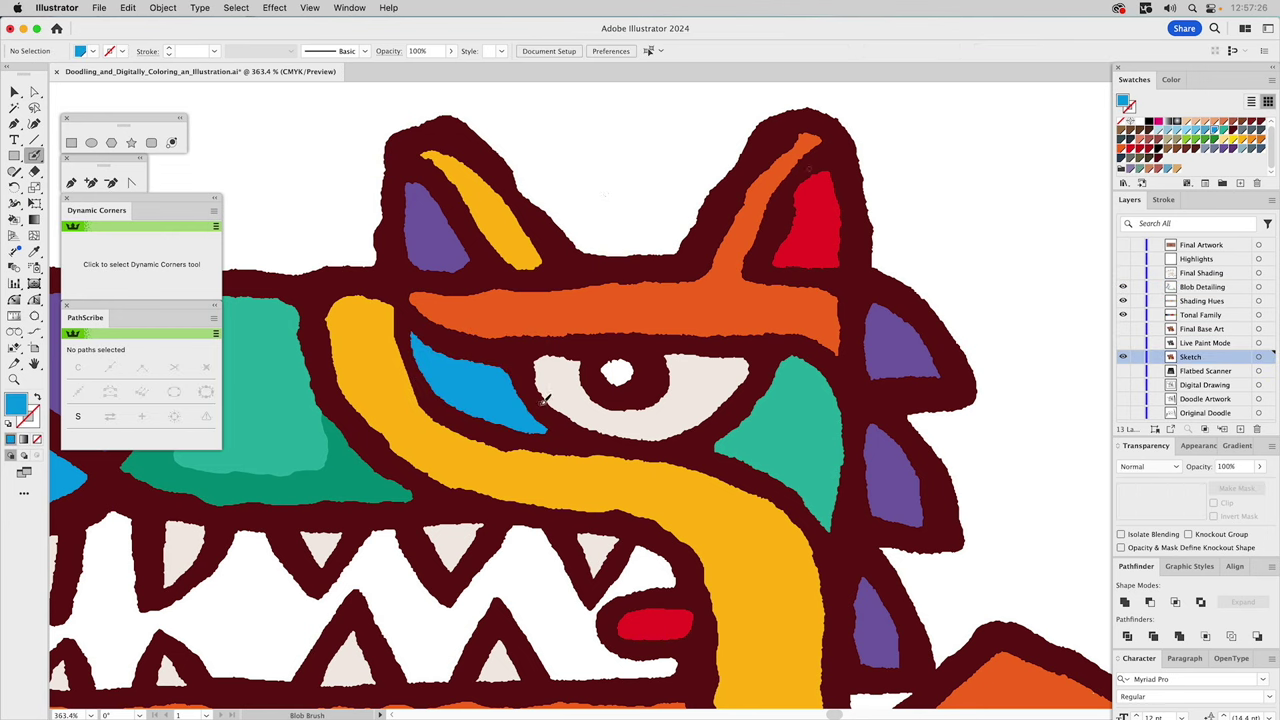
pyautogui.moveTo(550, 396)
pyautogui.mouseDown()
pyautogui.moveTo(588, 376)
pyautogui.moveTo(660, 367)
pyautogui.moveTo(746, 395)
pyautogui.moveTo(759, 347)
pyautogui.moveTo(539, 346)
pyautogui.moveTo(526, 352)
pyautogui.moveTo(542, 404)
pyautogui.mouseUp()
pyautogui.press('a')
pyautogui.click(578, 356)
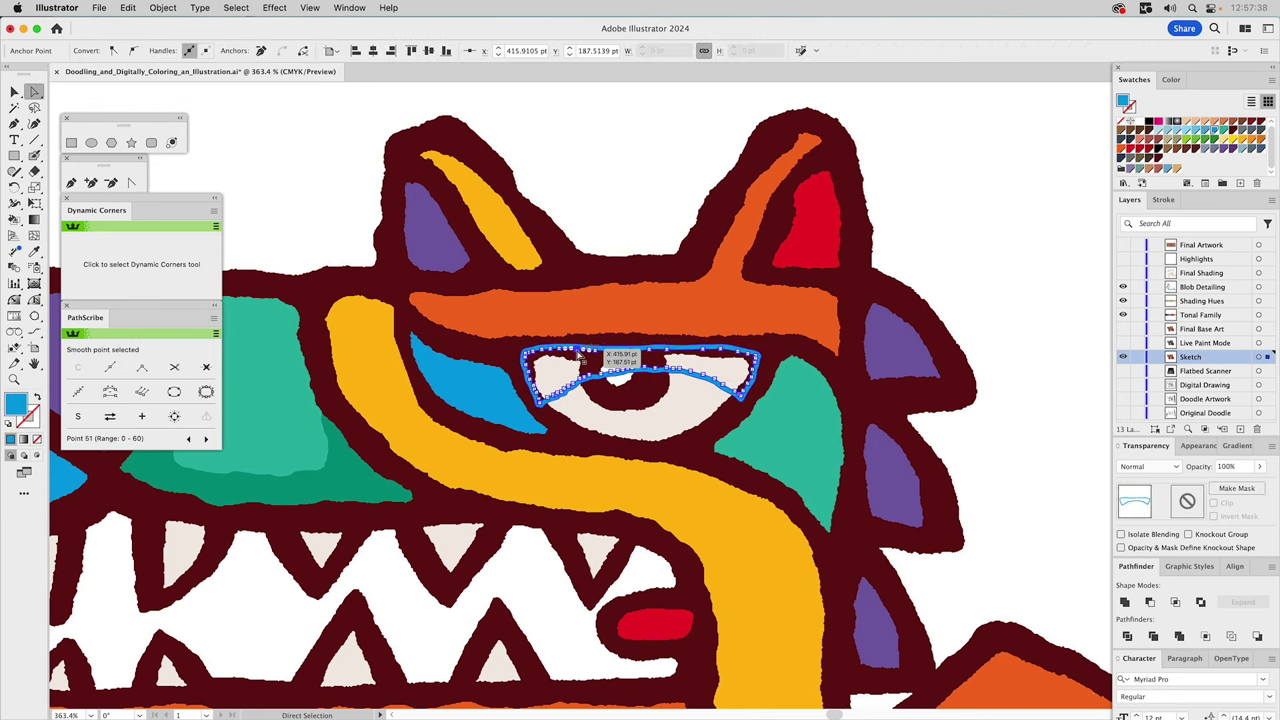
pyautogui.press('Delete')
# Intersect the blue band with the off-white eye shape and turn the resulting group into a compound path
pyautogui.press('v')
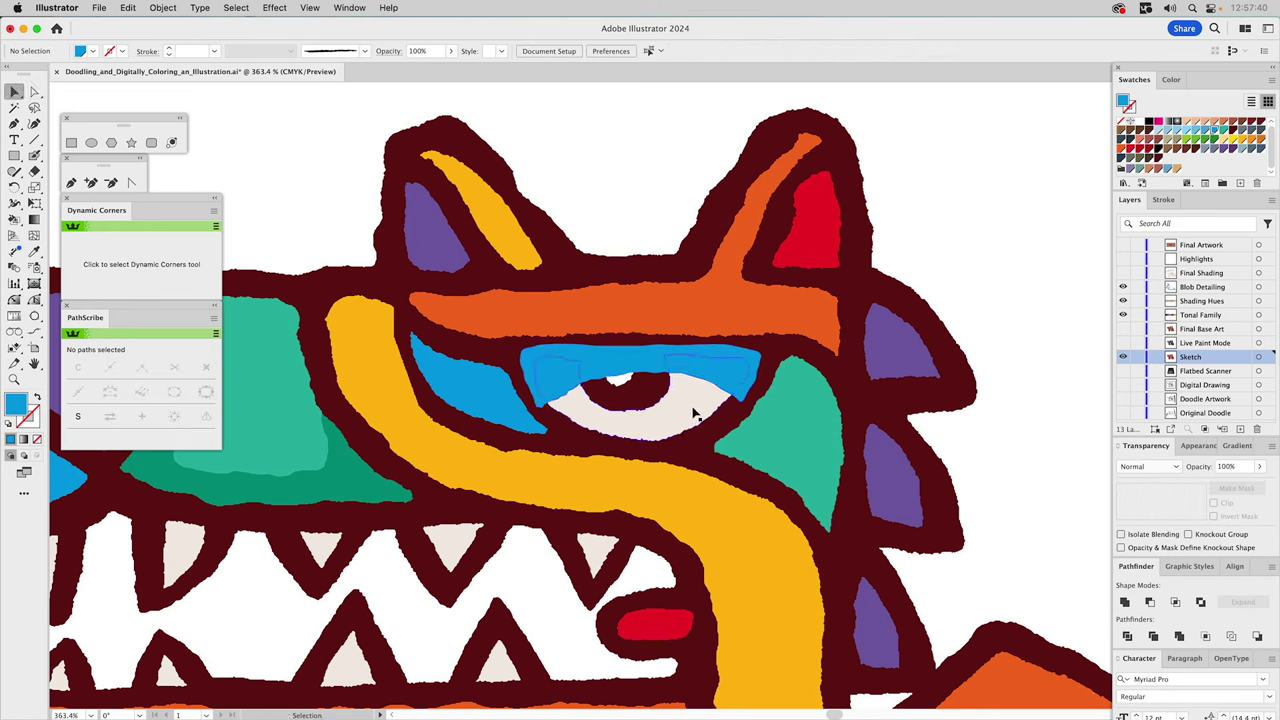
pyautogui.click(689, 410)
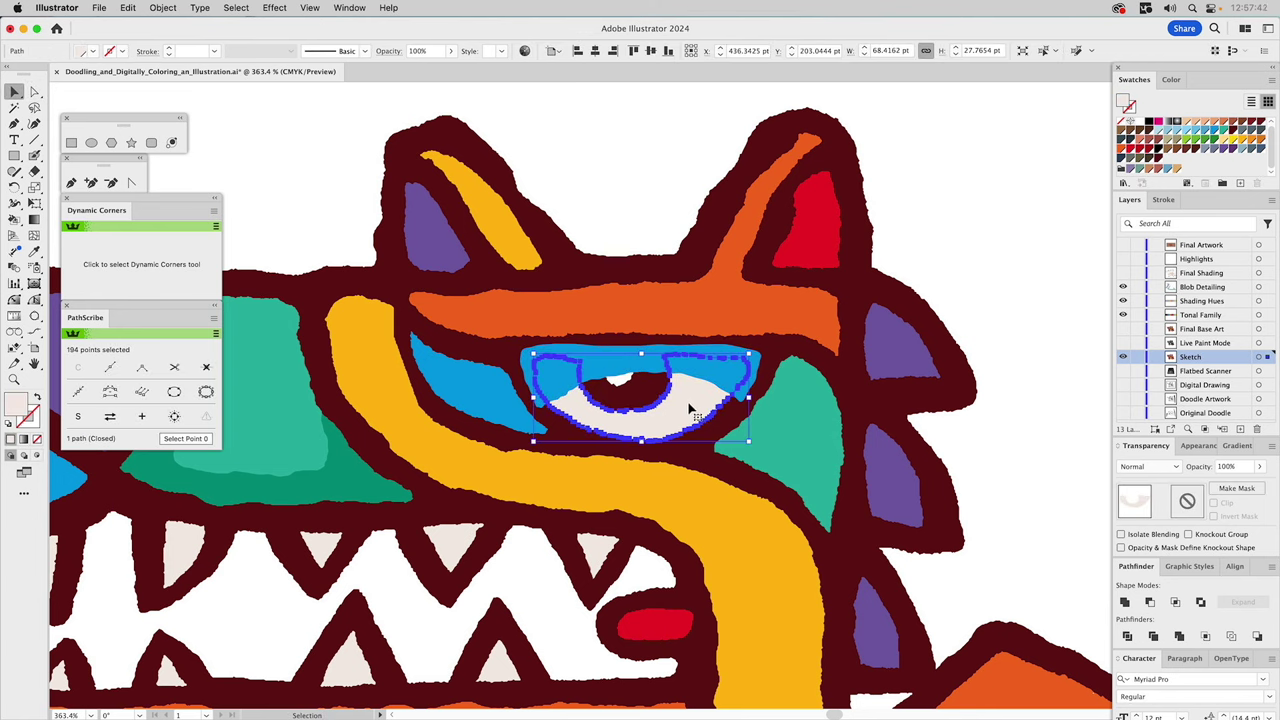
pyautogui.keyDown('shift'); pyautogui.click(740, 392); pyautogui.keyUp('shift')
pyautogui.click(1175, 600)
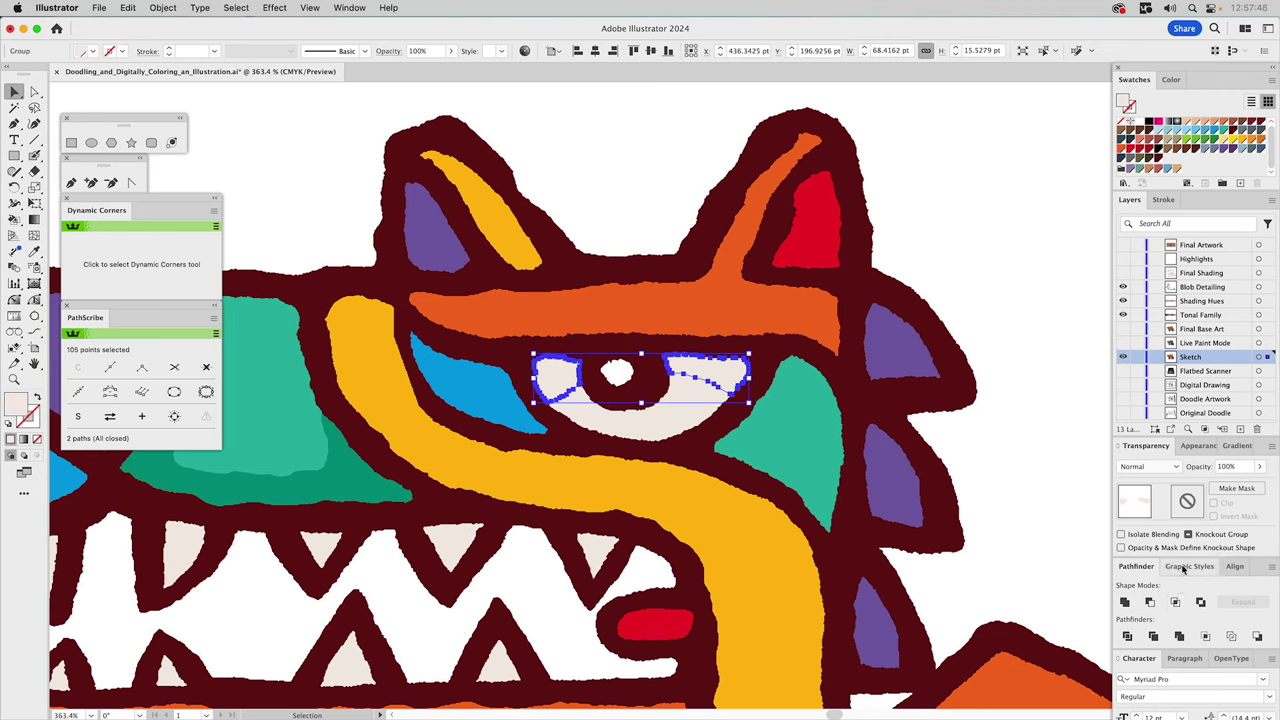
pyautogui.click(1188, 566)
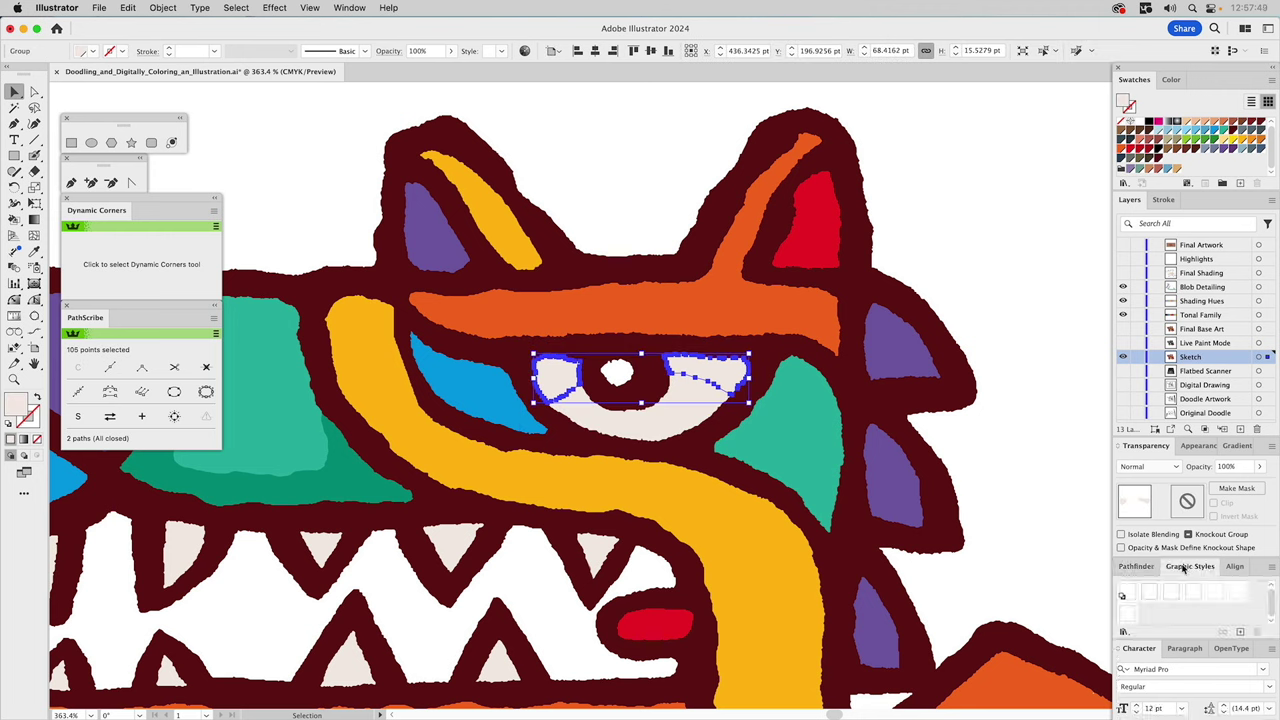
pyautogui.click(1196, 448)
pyautogui.press('super+8')
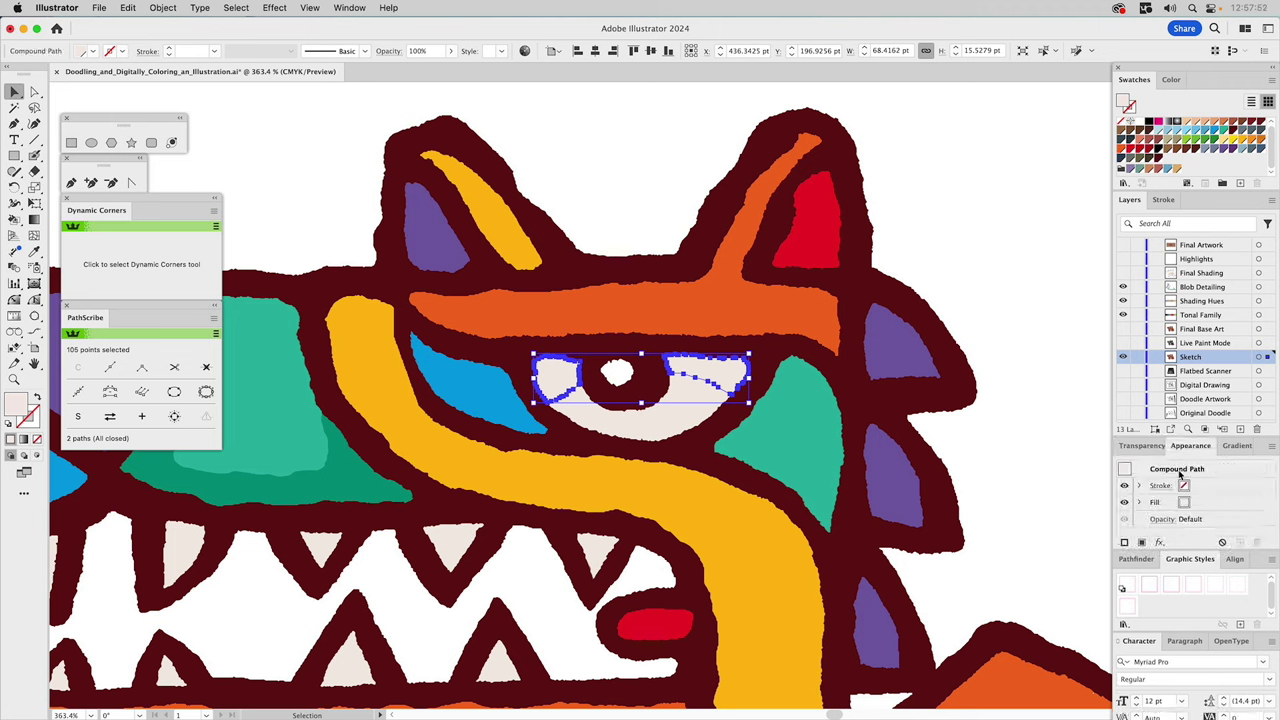
# Fill the trimmed eye shading with the global blue sampled beside the eye, set its tint to 20%, and deselect it
pyautogui.press('i')
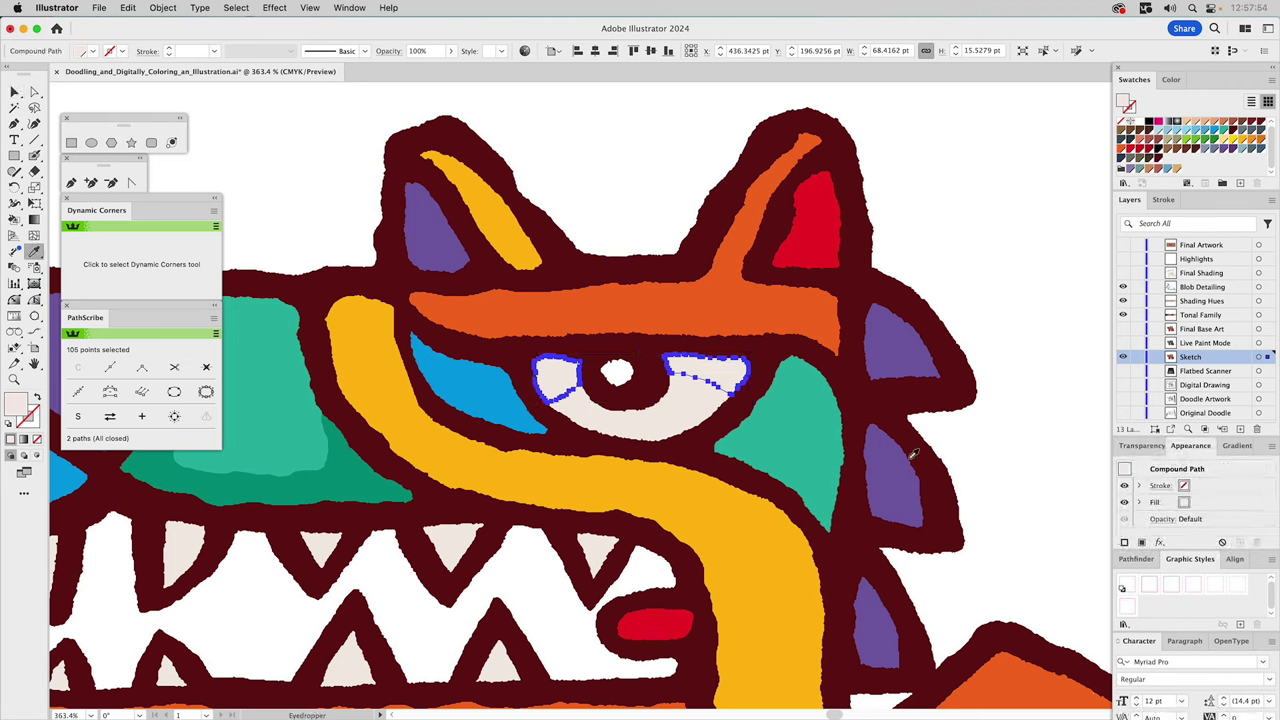
pyautogui.click(477, 388)
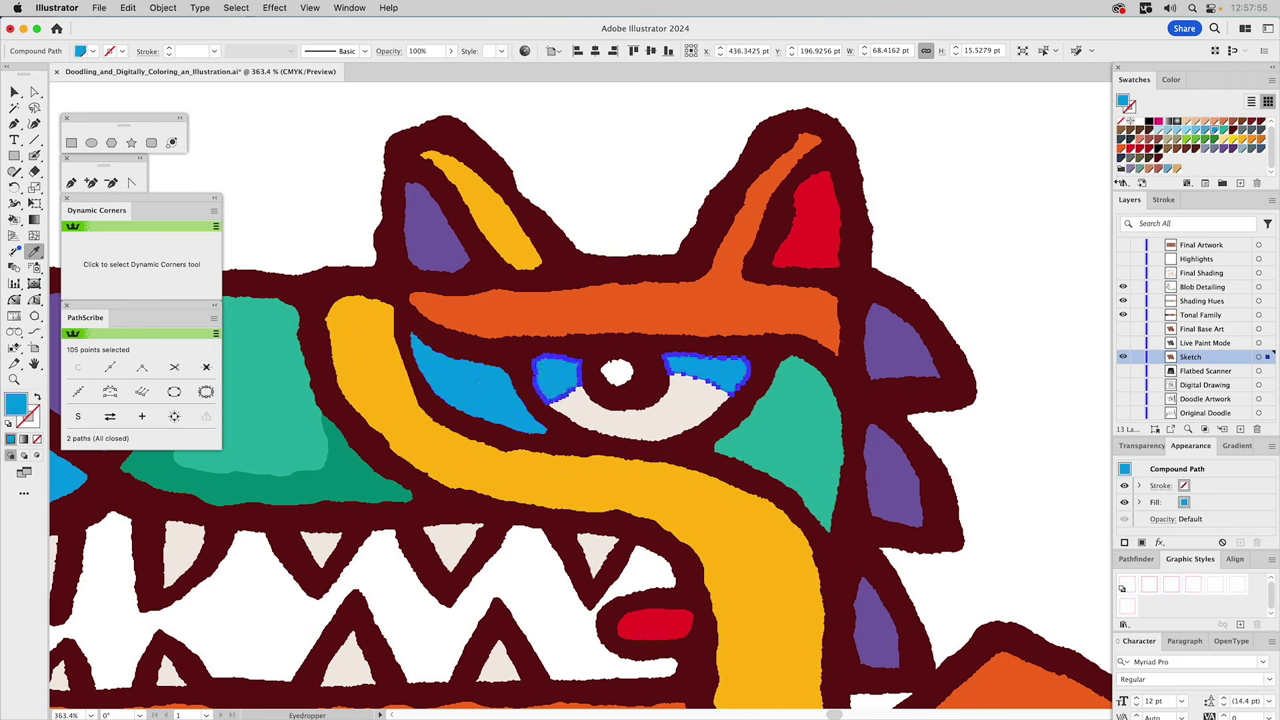
pyautogui.click(1173, 80)
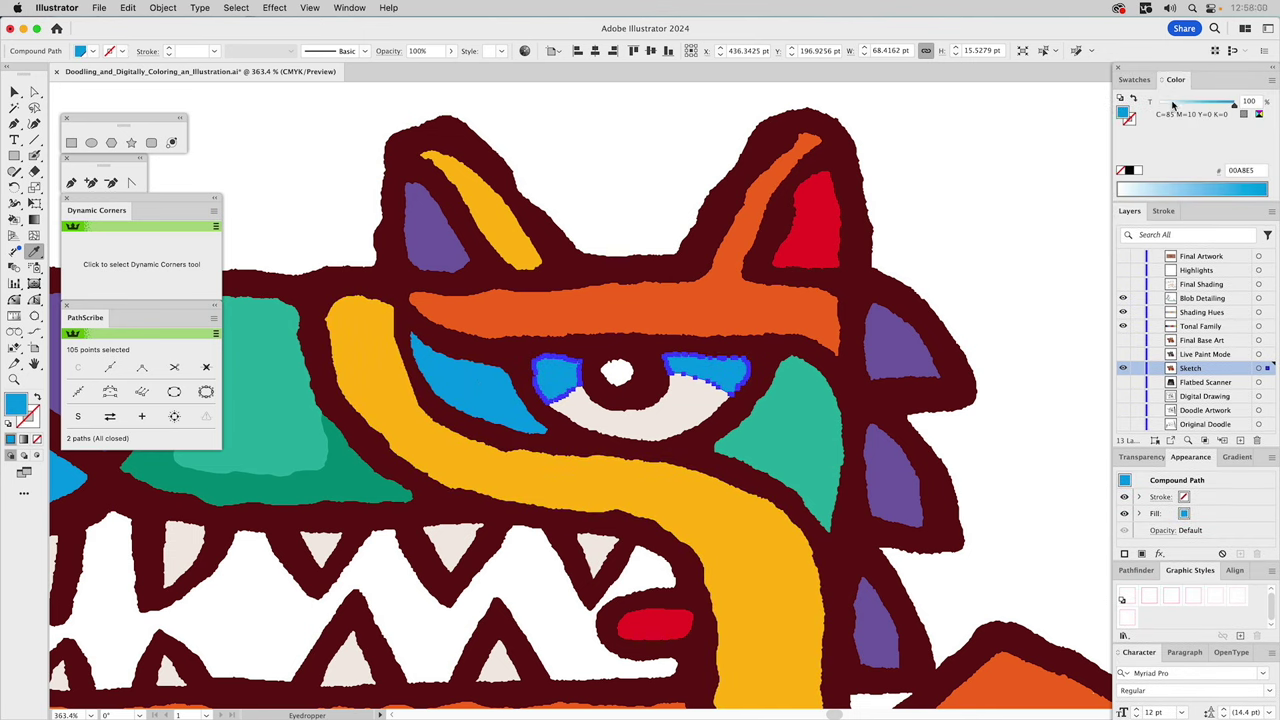
pyautogui.moveTo(1173, 104); pyautogui.dragTo(1176, 104)
pyautogui.press('v')
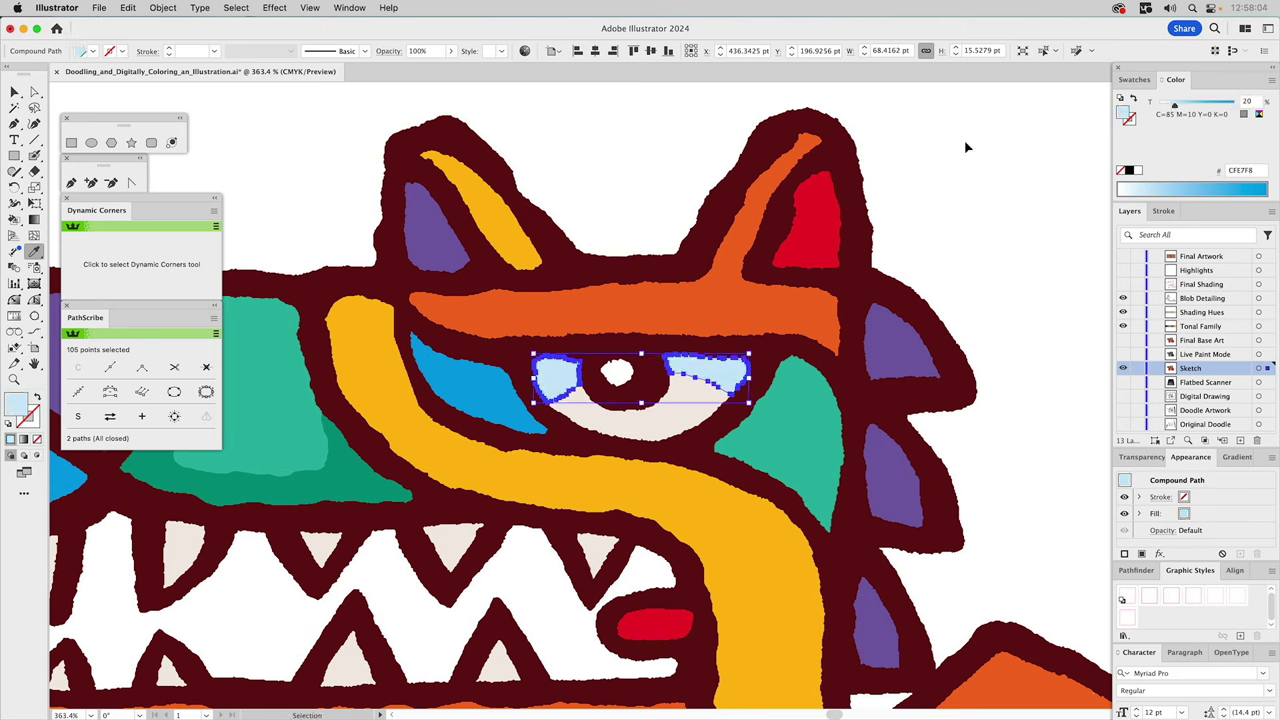
pyautogui.click(970, 146)
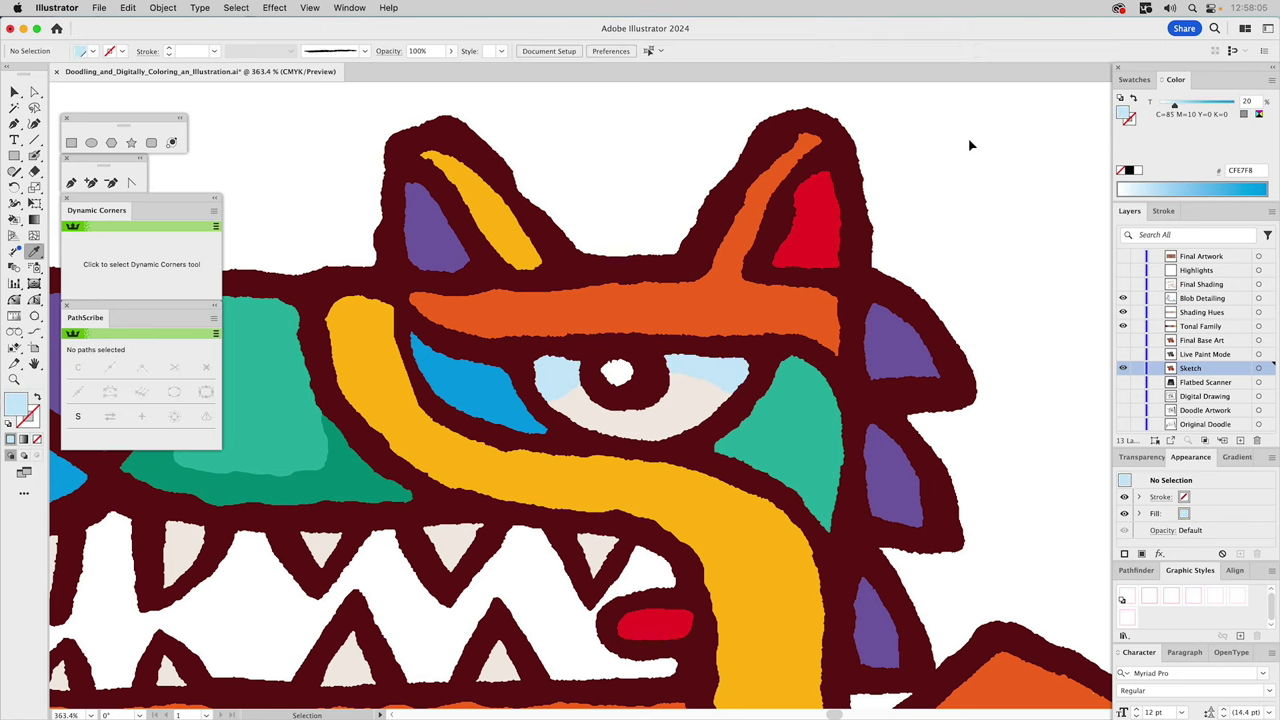
# Set the fill to a pale pink swatch and paint a solid Blob Brush shape over the toe tips of the large red foot
pyautogui.click(14, 378)
pyautogui.keyDown('alt'); pyautogui.click(565, 394); pyautogui.keyUp('alt')
pyautogui.keyDown('alt'); pyautogui.click(566, 394); pyautogui.keyUp('alt')
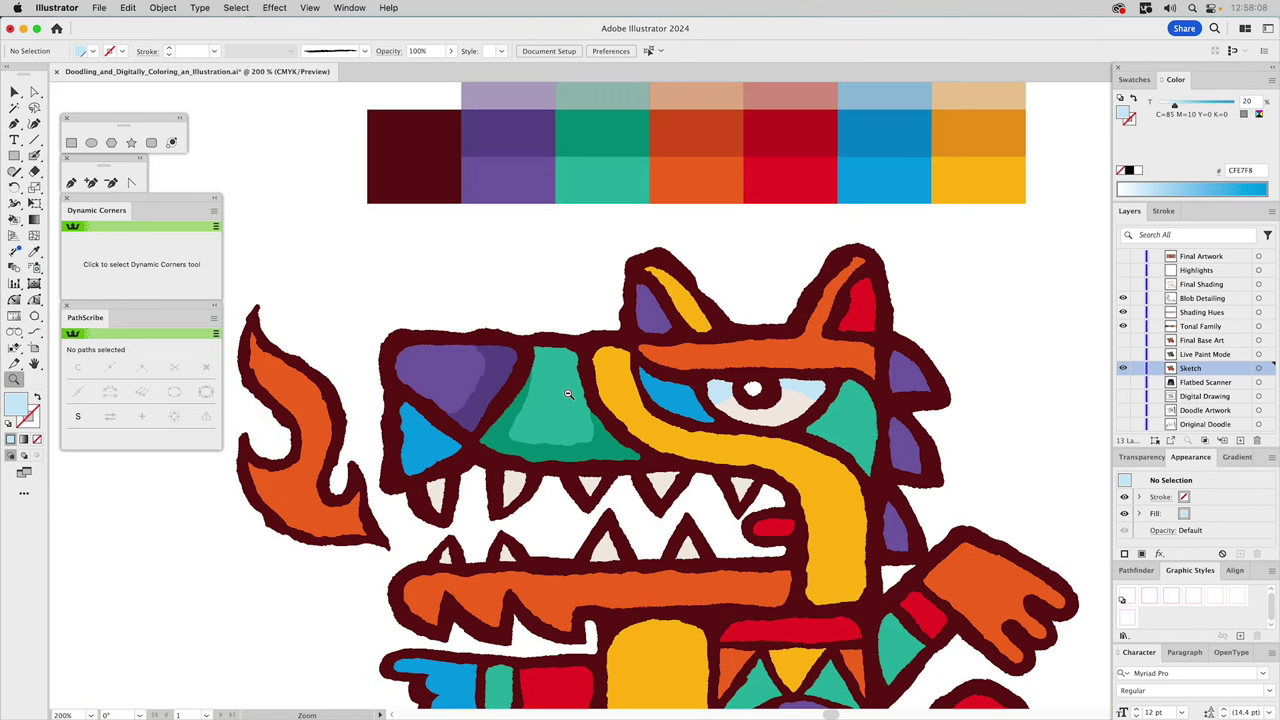
pyautogui.keyDown('alt'); pyautogui.click(567, 395); pyautogui.keyUp('alt')
pyautogui.keyDown('alt'); pyautogui.click(570, 397); pyautogui.keyUp('alt')
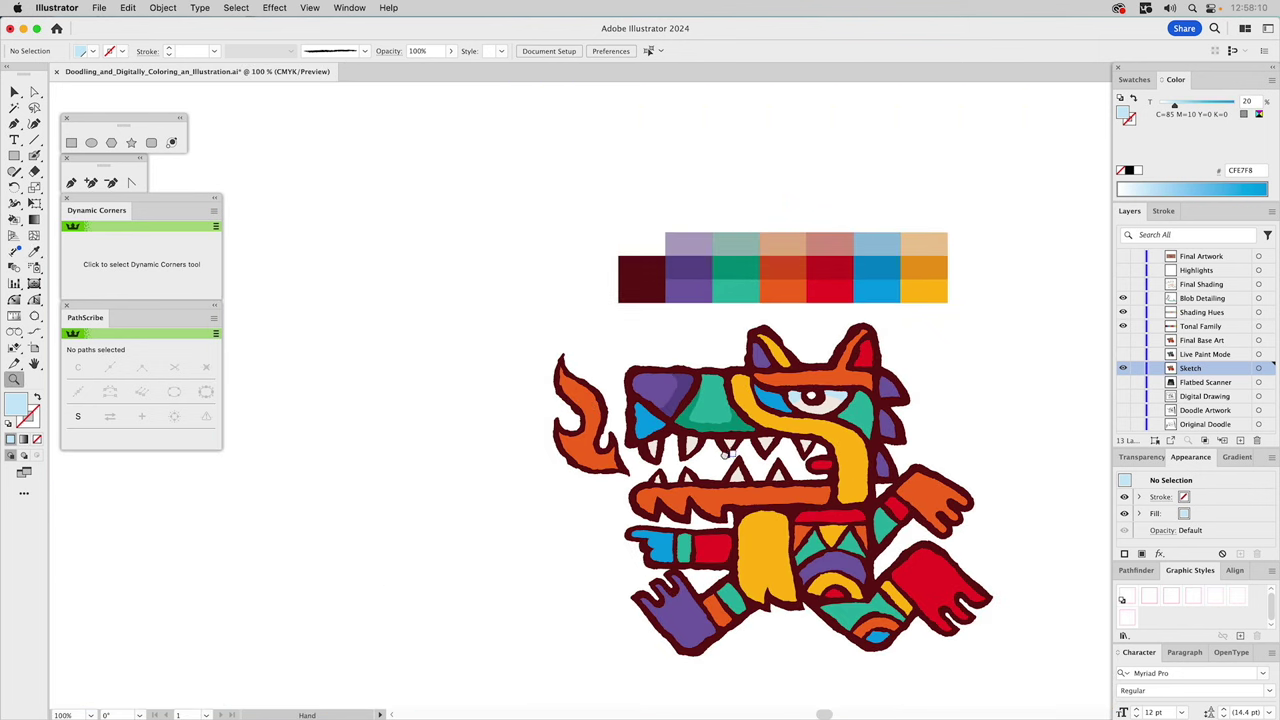
pyautogui.hscroll(3, 725, 450)
pyautogui.scroll(-1, 725, 450)
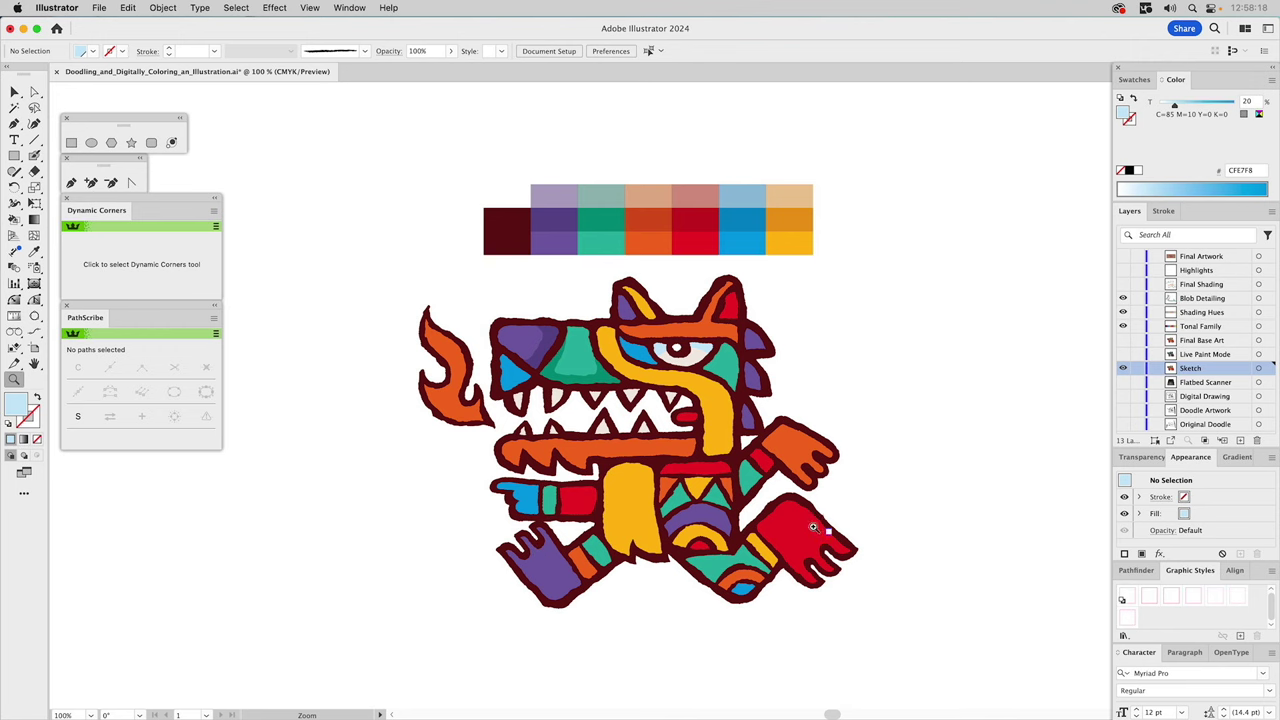
pyautogui.moveTo(716, 462); pyautogui.dragTo(893, 610)
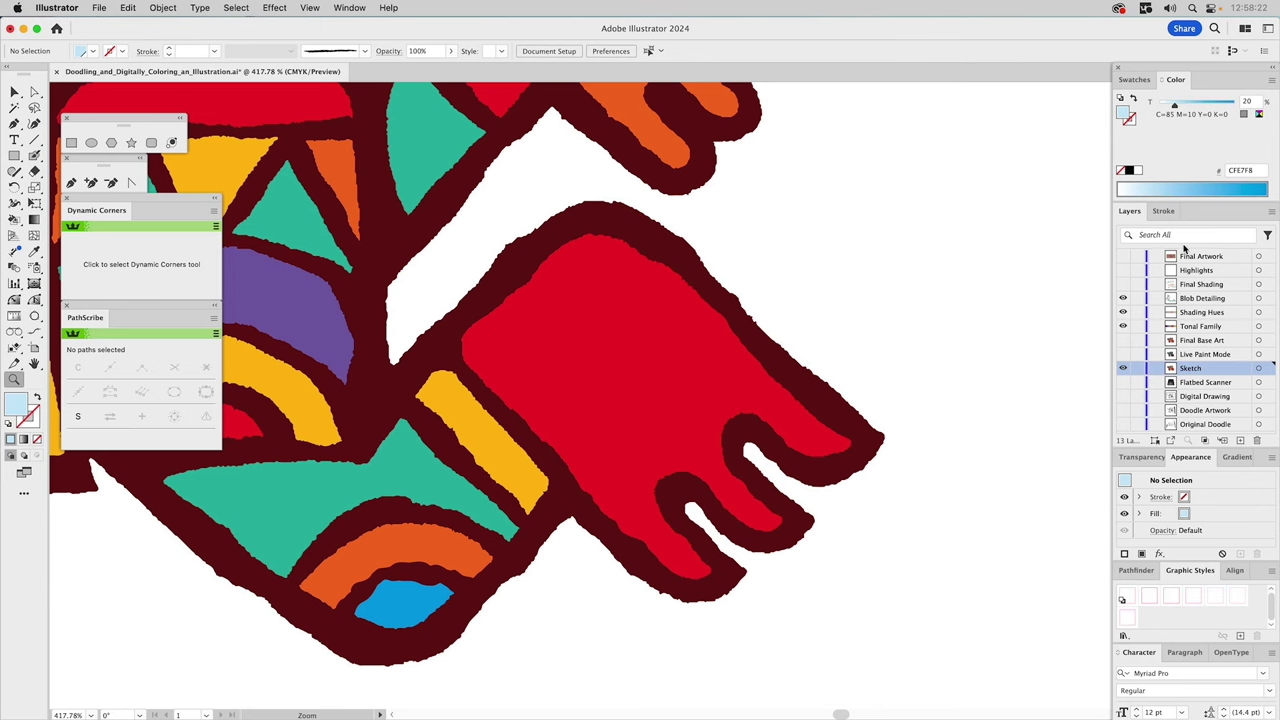
pyautogui.click(1134, 79)
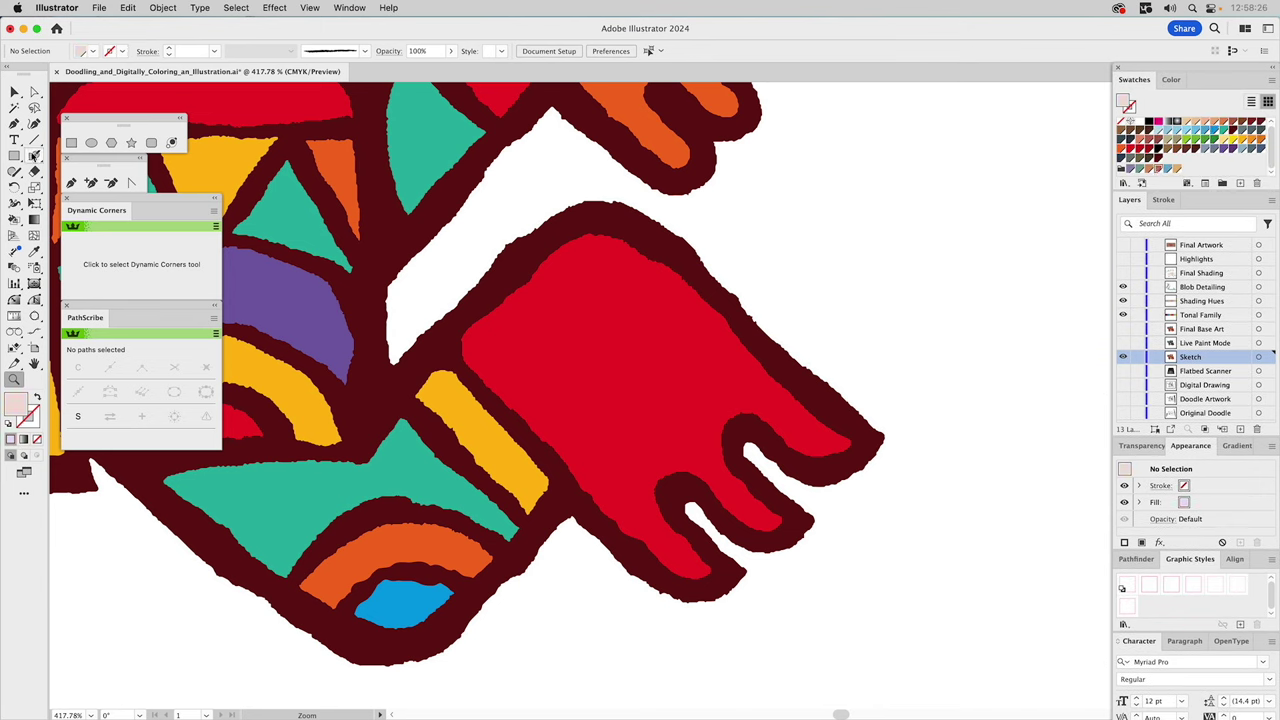
pyautogui.click(34, 157)
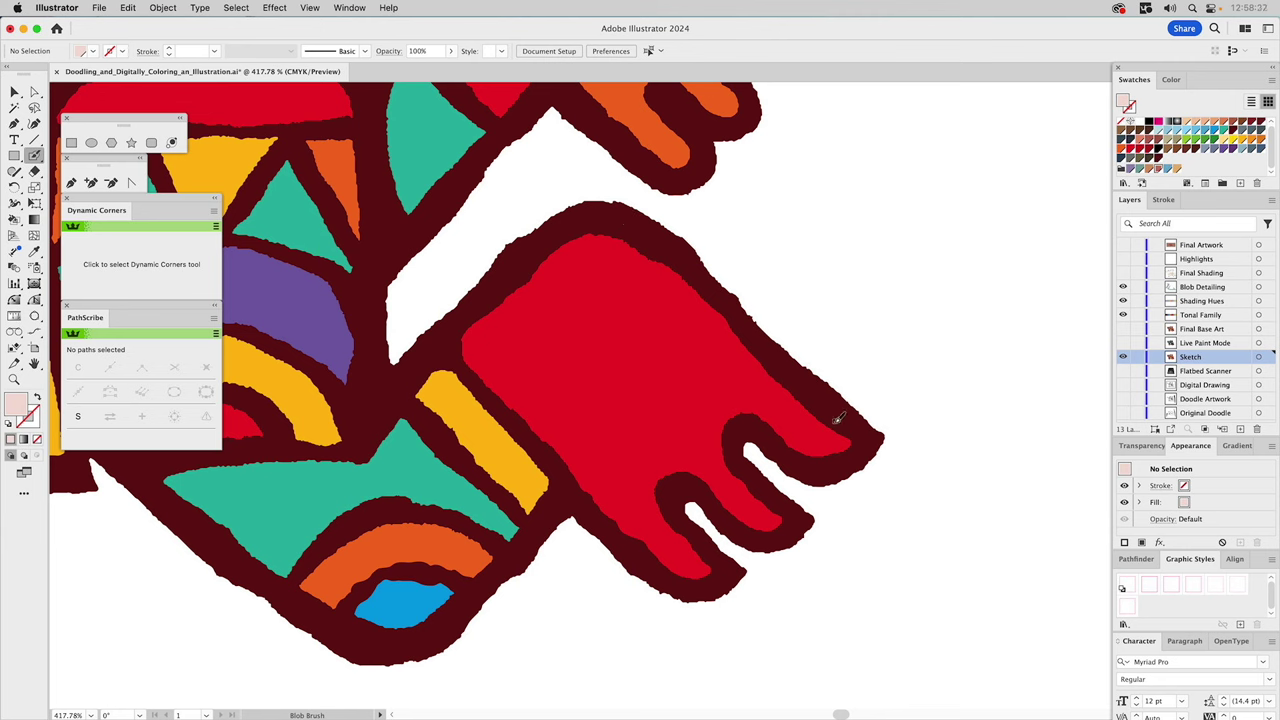
pyautogui.moveTo(820, 411); pyautogui.dragTo(821, 421)
pyautogui.moveTo(775, 437)
pyautogui.mouseDown()
pyautogui.moveTo(758, 511)
pyautogui.moveTo(688, 535)
pyautogui.moveTo(679, 559)
pyautogui.moveTo(652, 571)
pyautogui.moveTo(717, 603)
pyautogui.moveTo(808, 573)
pyautogui.moveTo(888, 429)
pyautogui.moveTo(824, 411)
pyautogui.mouseUp()
pyautogui.press('a')
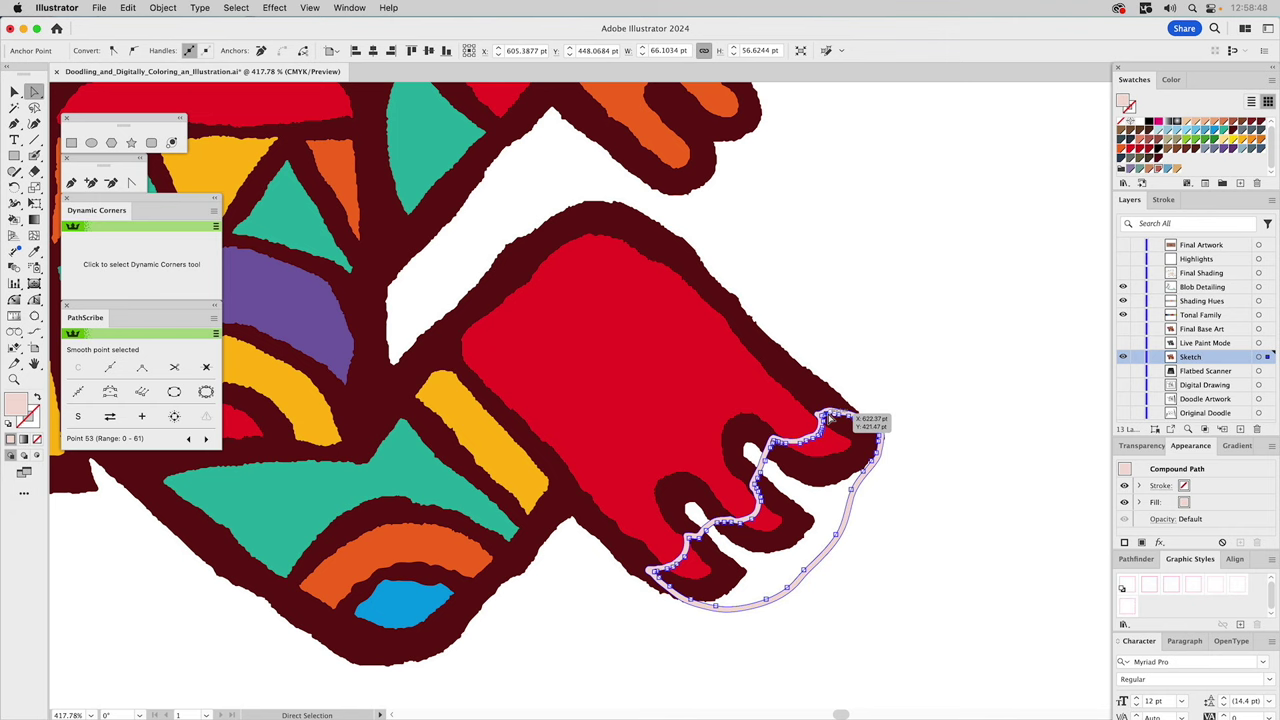
pyautogui.press('super+shift+a')
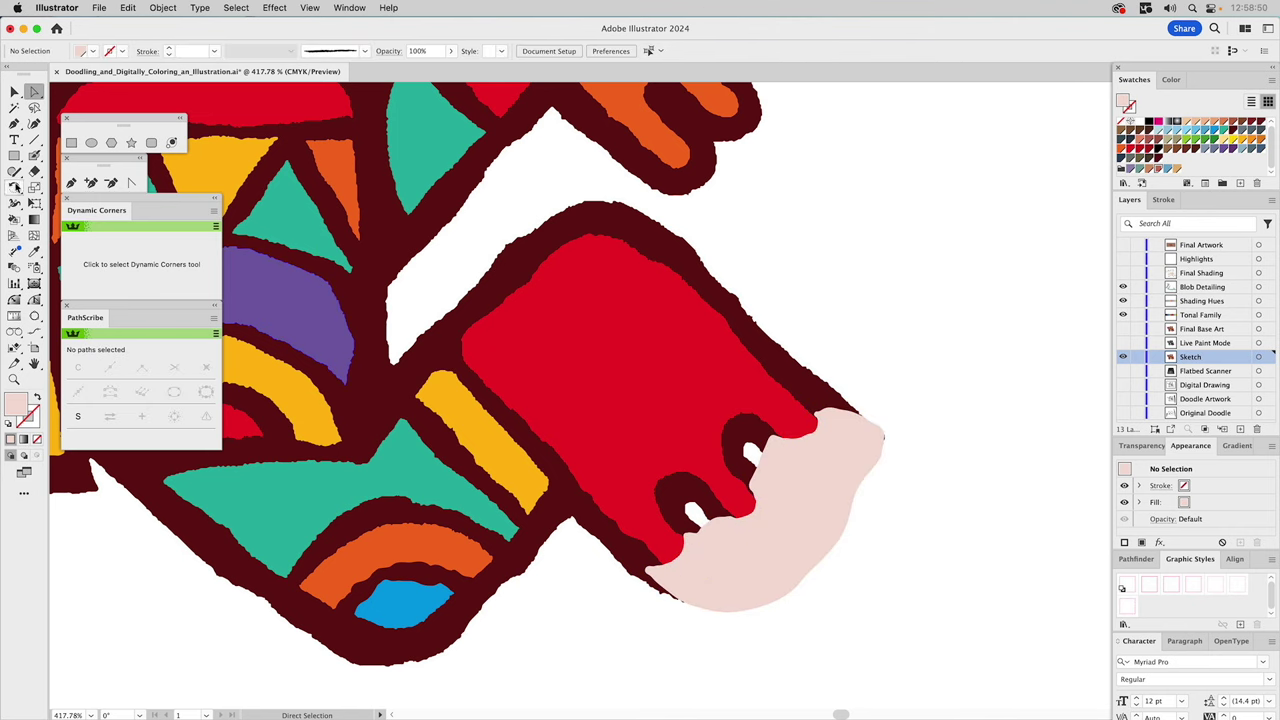
# Paint two closed pale pink outlines around the inner ends of the toe gaps and remove their inner paths to make them solid
pyautogui.click(34, 156)
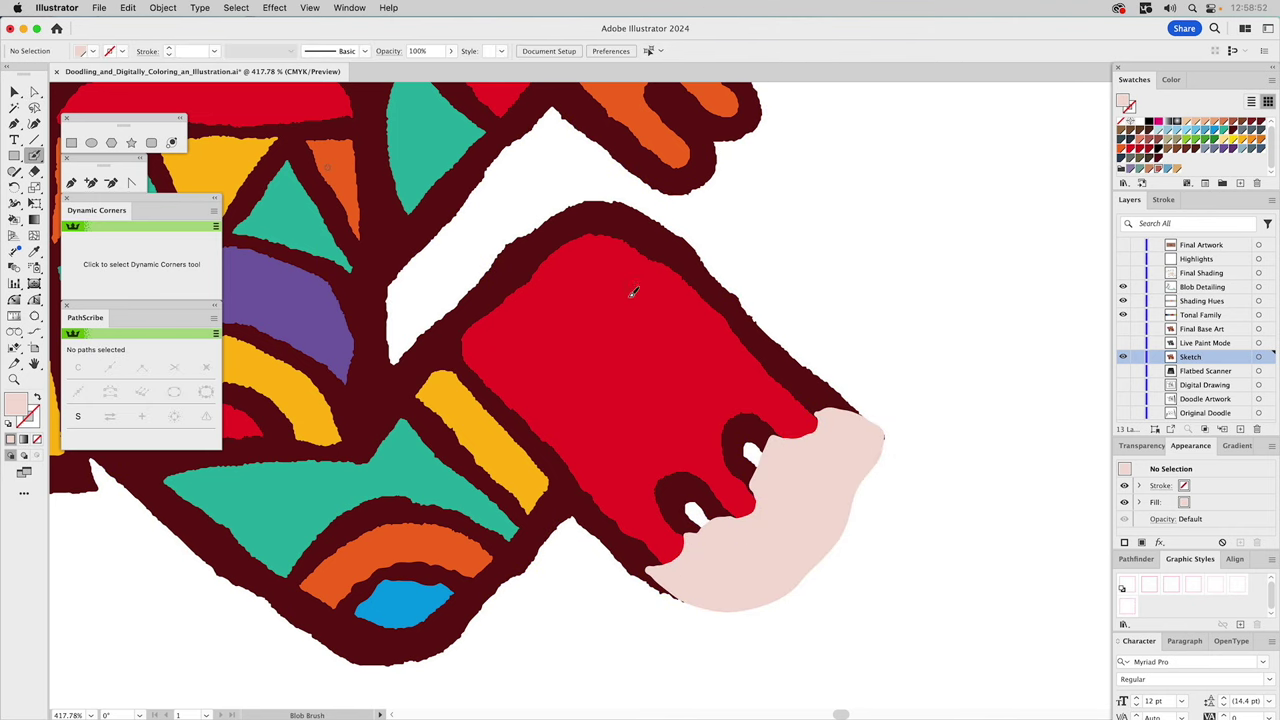
pyautogui.moveTo(671, 509)
pyautogui.mouseDown()
pyautogui.moveTo(643, 468)
pyautogui.moveTo(659, 451)
pyautogui.moveTo(697, 484)
pyautogui.moveTo(670, 508)
pyautogui.mouseUp()
pyautogui.moveTo(735, 466)
pyautogui.mouseDown()
pyautogui.moveTo(710, 421)
pyautogui.moveTo(712, 392)
pyautogui.moveTo(752, 402)
pyautogui.moveTo(764, 420)
pyautogui.moveTo(737, 462)
pyautogui.mouseUp()
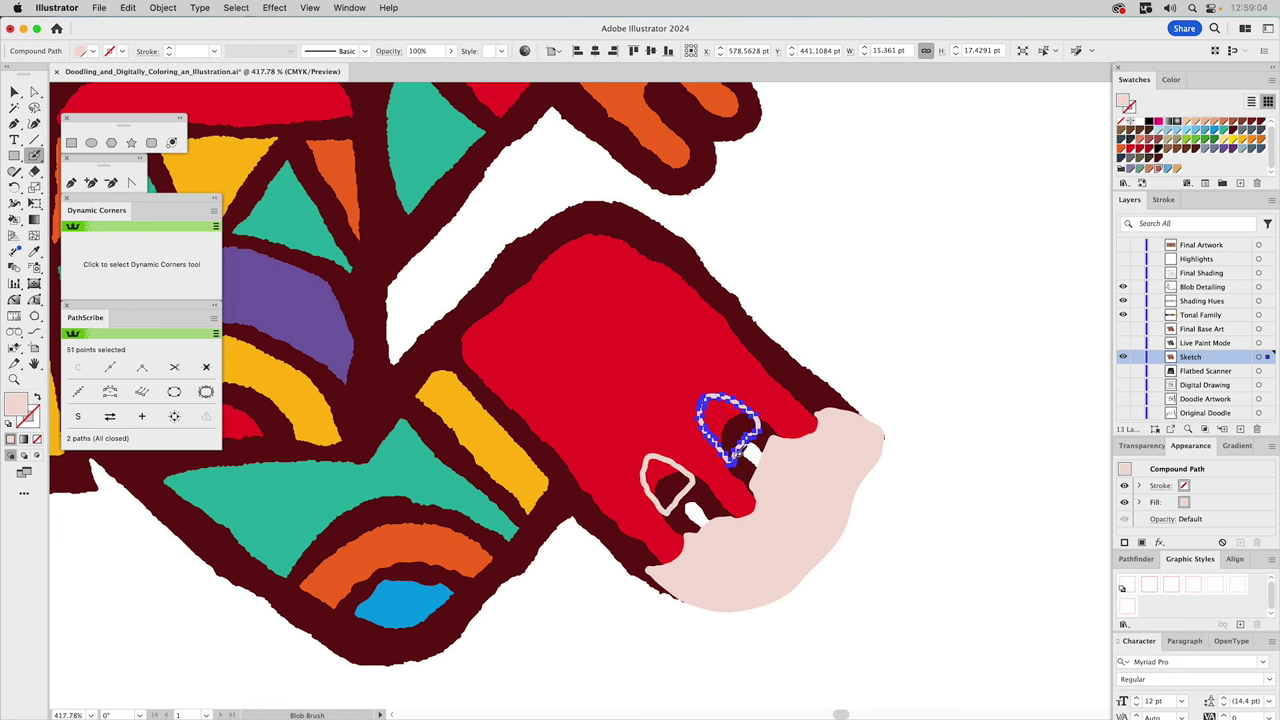
pyautogui.press('a')
pyautogui.click(740, 458)
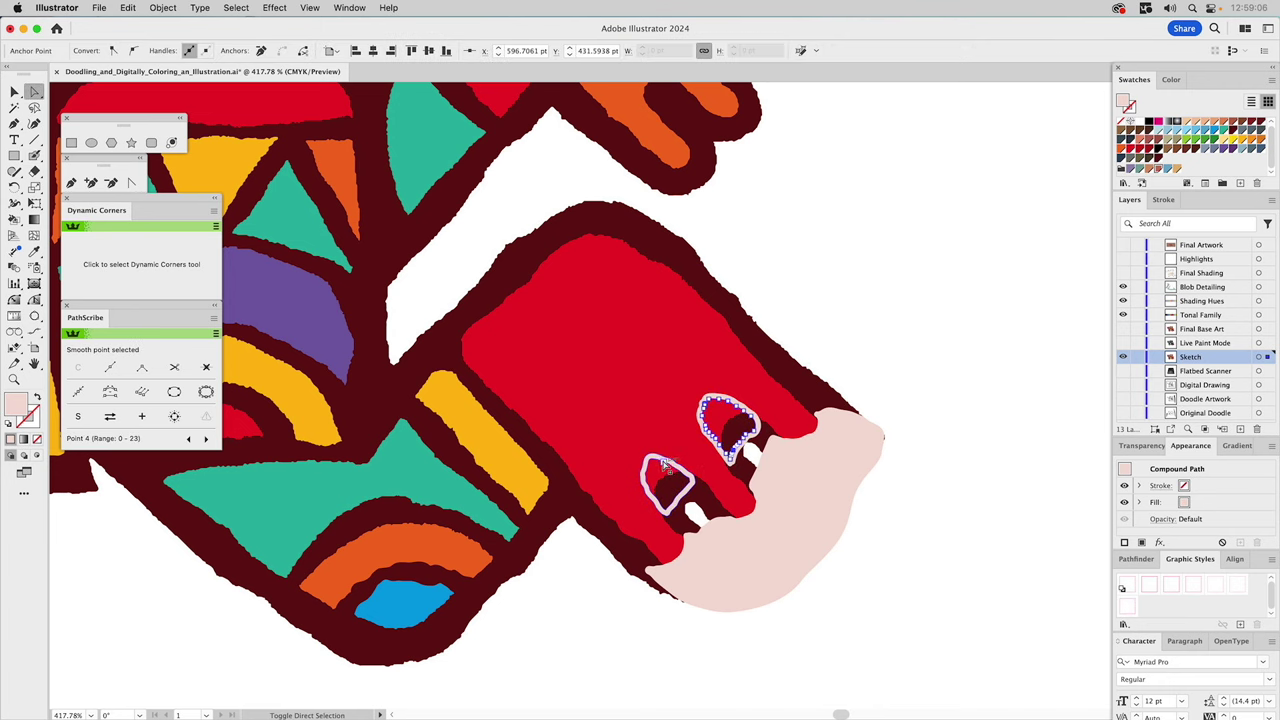
pyautogui.press('super+shift+a')
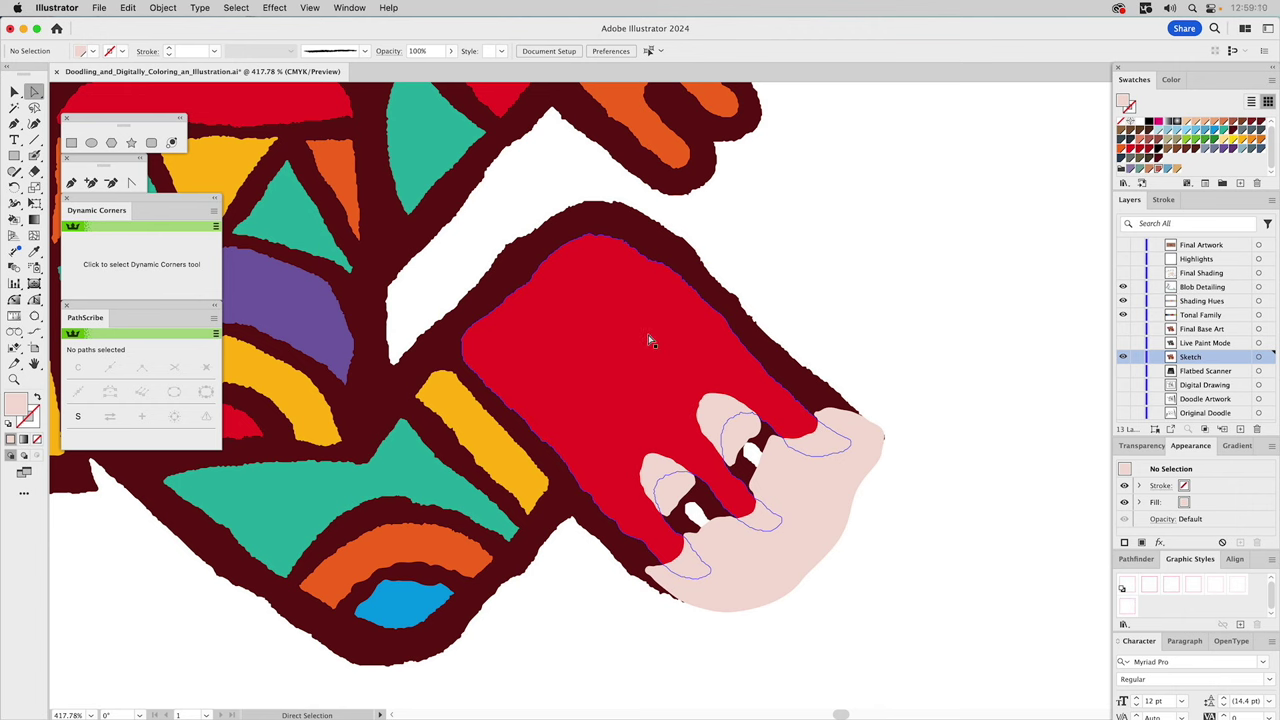
# Try to reduce the Blob Brush size to 0.5 pt, and recheck the size in the tool's options
pyautogui.click(16, 378)
pyautogui.moveTo(865, 593); pyautogui.dragTo(865, 593)
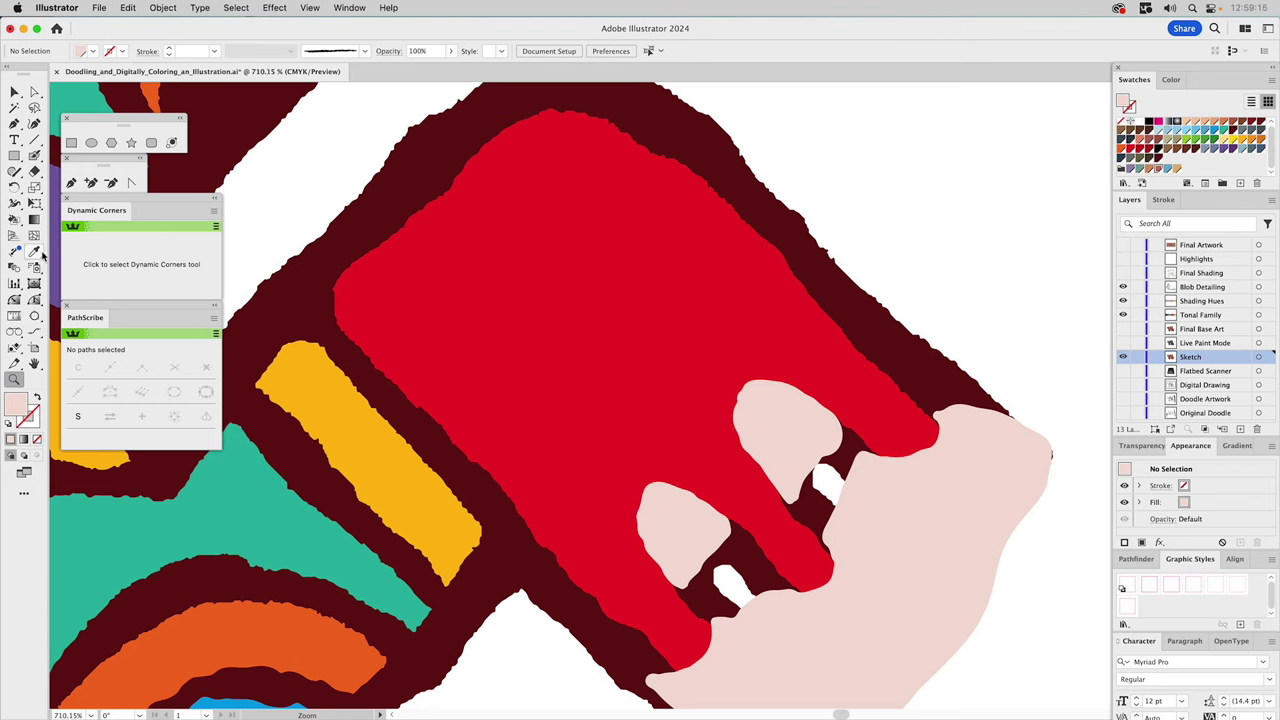
pyautogui.doubleClick(34, 155)
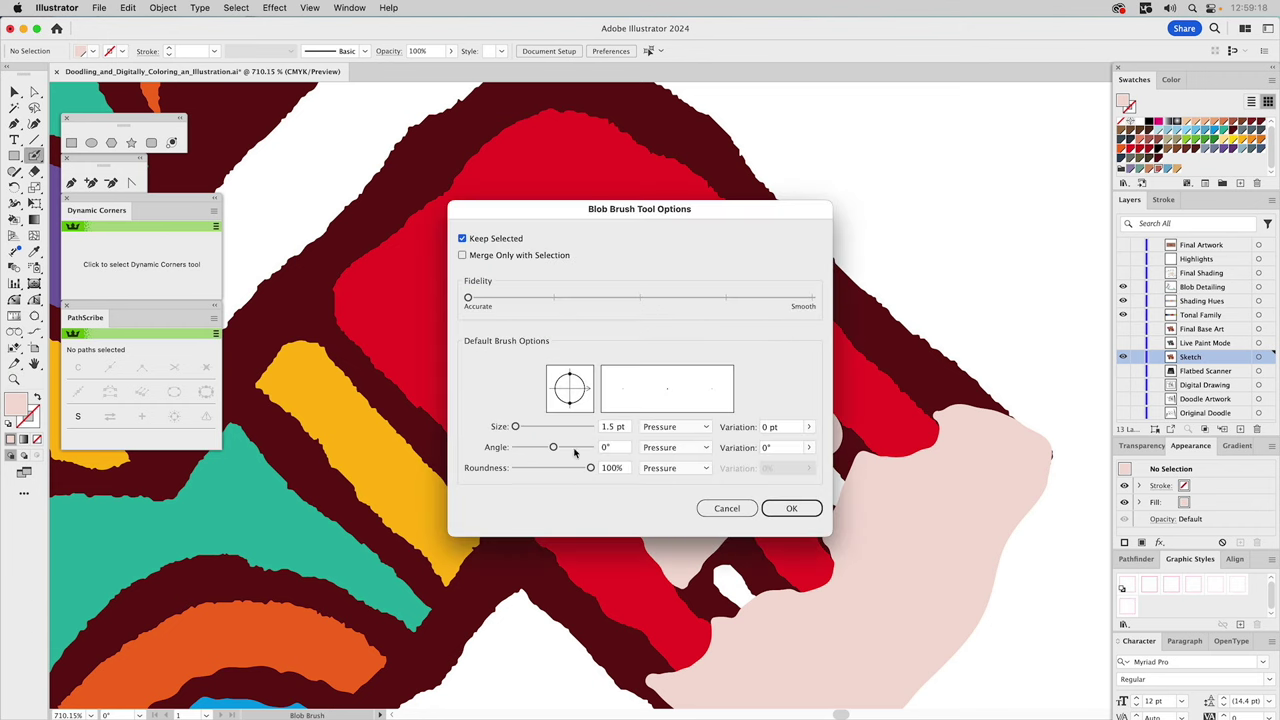
pyautogui.click(603, 427)
pyautogui.press('Delete')
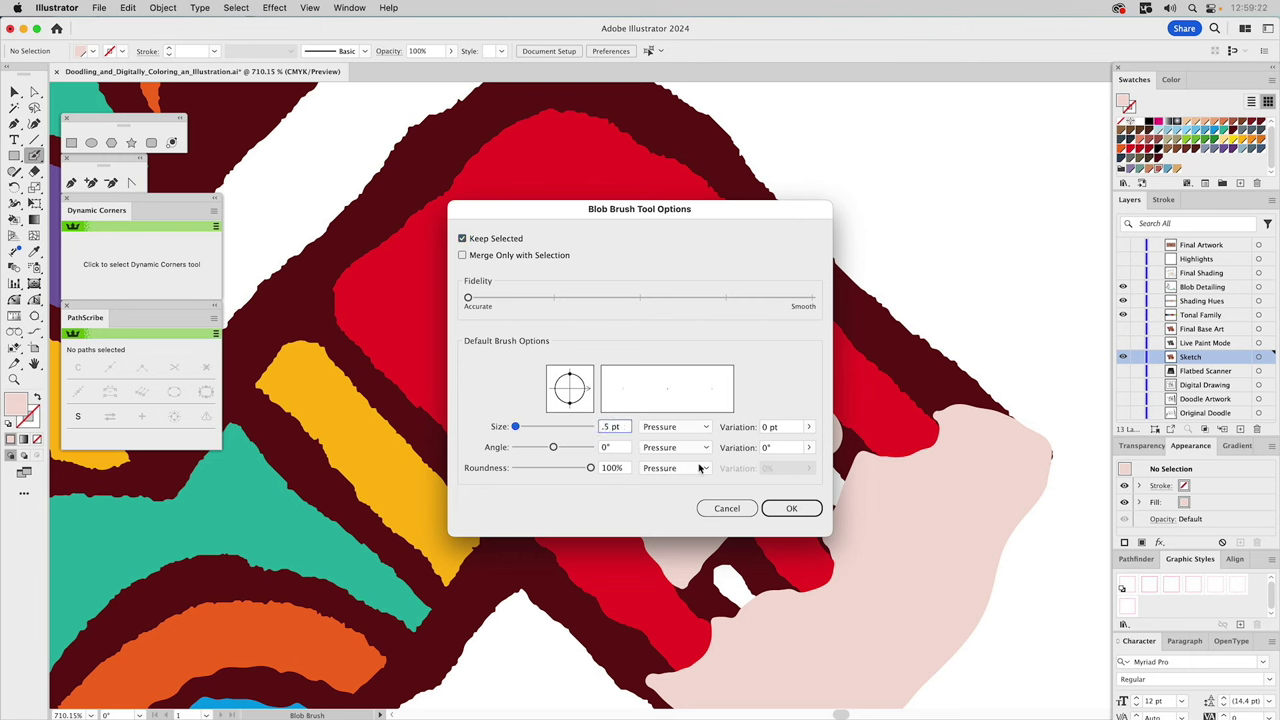
pyautogui.click(771, 508)
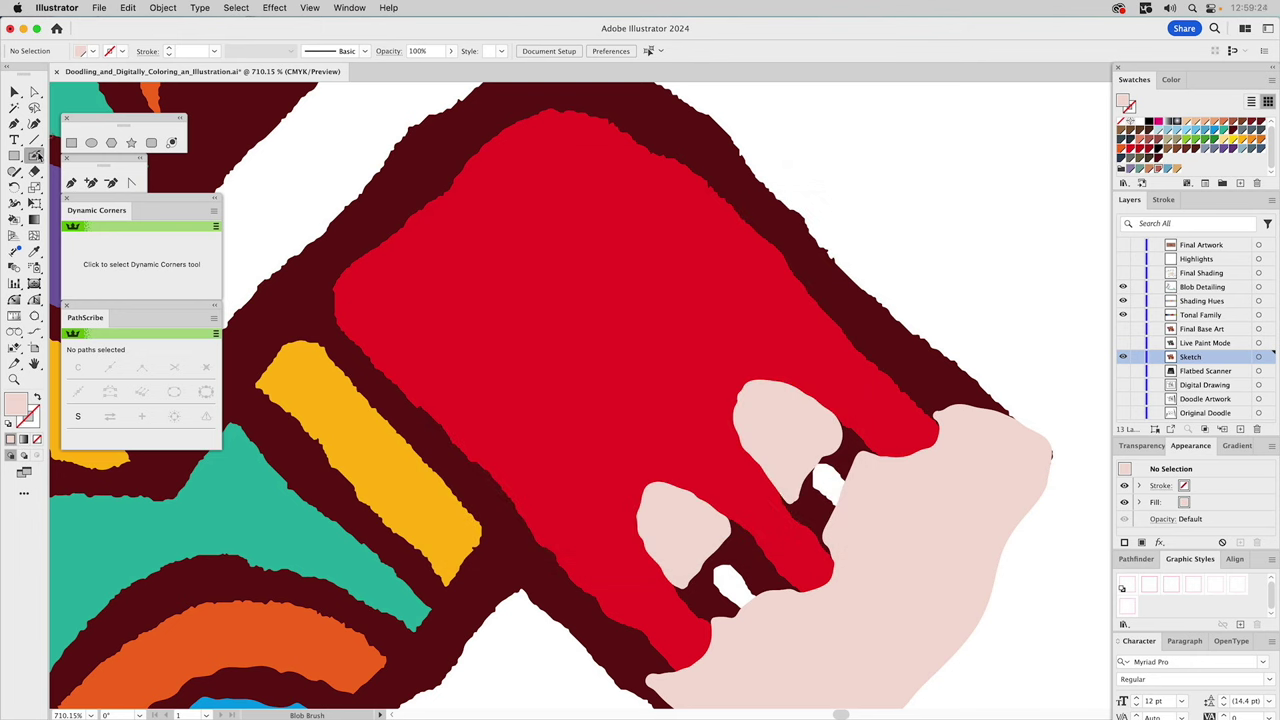
pyautogui.doubleClick(38, 155)
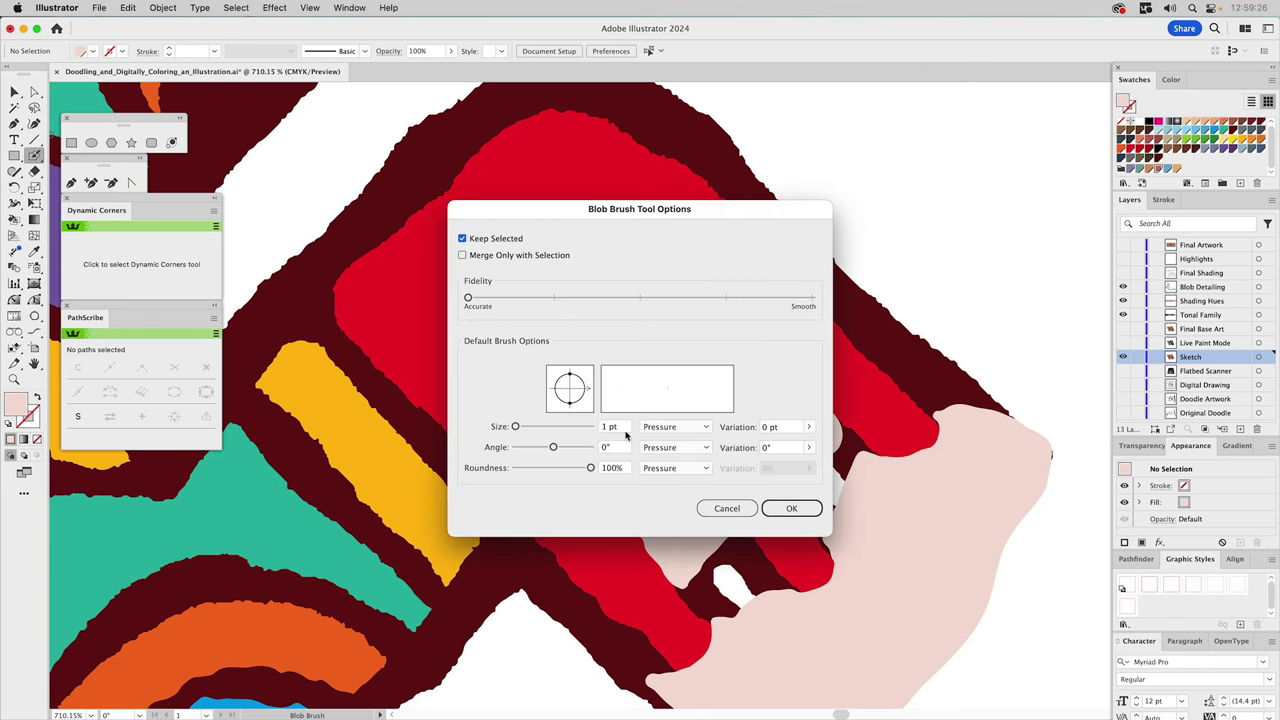
pyautogui.click(789, 509)
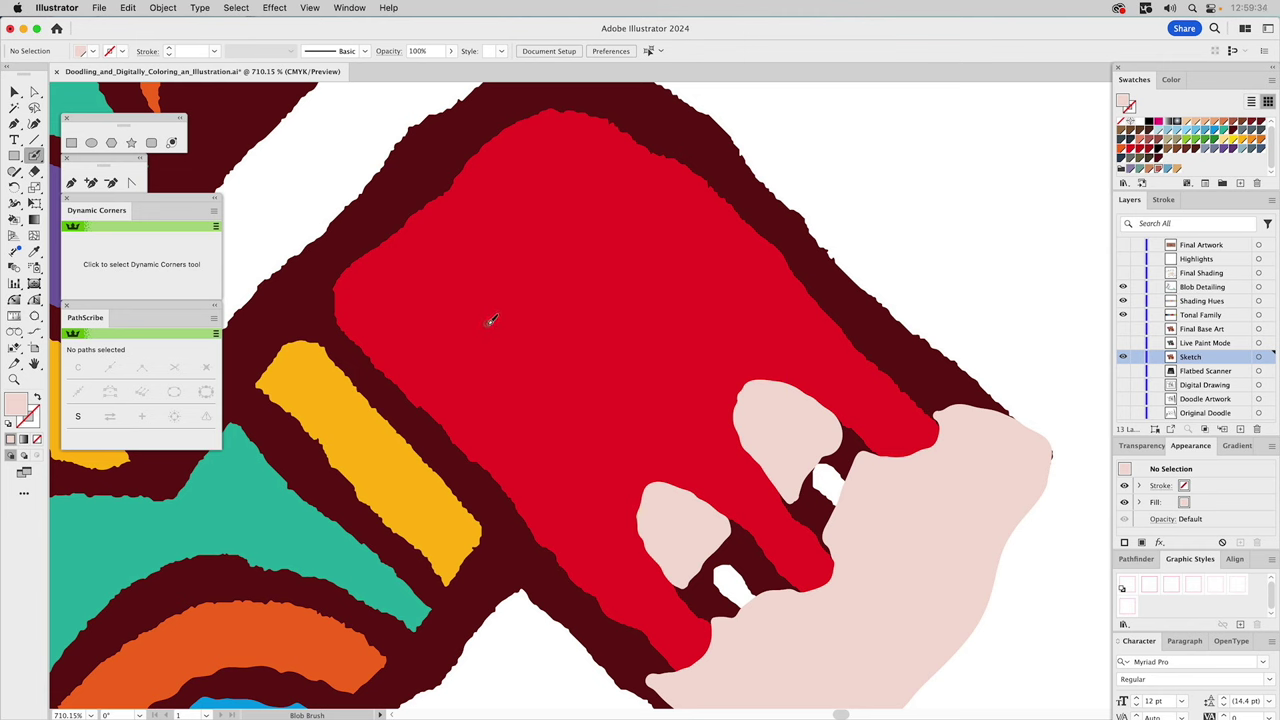
# Try a short Blob Brush test stroke on the red foot, and undo it
pyautogui.moveTo(489, 321); pyautogui.dragTo(522, 370)
pyautogui.press('super+z')
pyautogui.press('space')
pyautogui.moveTo(745, 243); pyautogui.dragTo(469, 386)
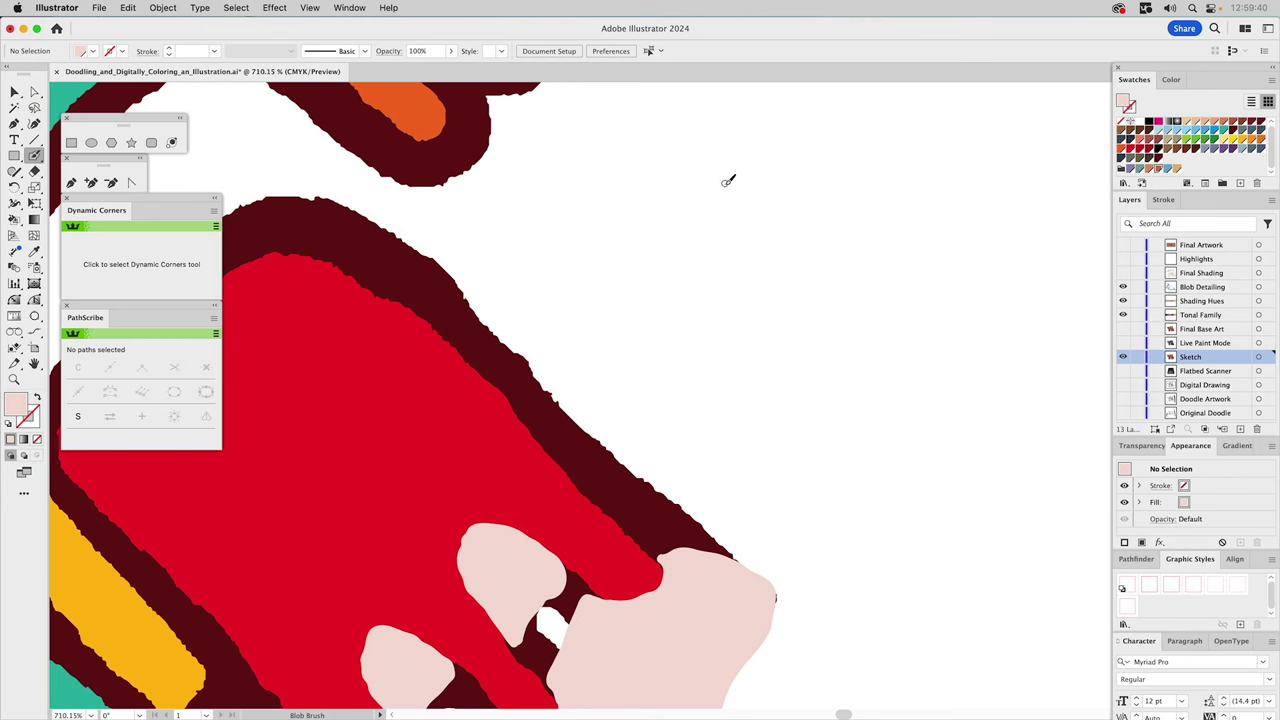
# Paint three slender pale pink Blob Brush outlines beside the red foot and remove their inner paths to make them solid
pyautogui.moveTo(726, 182)
pyautogui.mouseDown()
pyautogui.moveTo(735, 382)
pyautogui.moveTo(729, 193)
pyautogui.mouseUp()
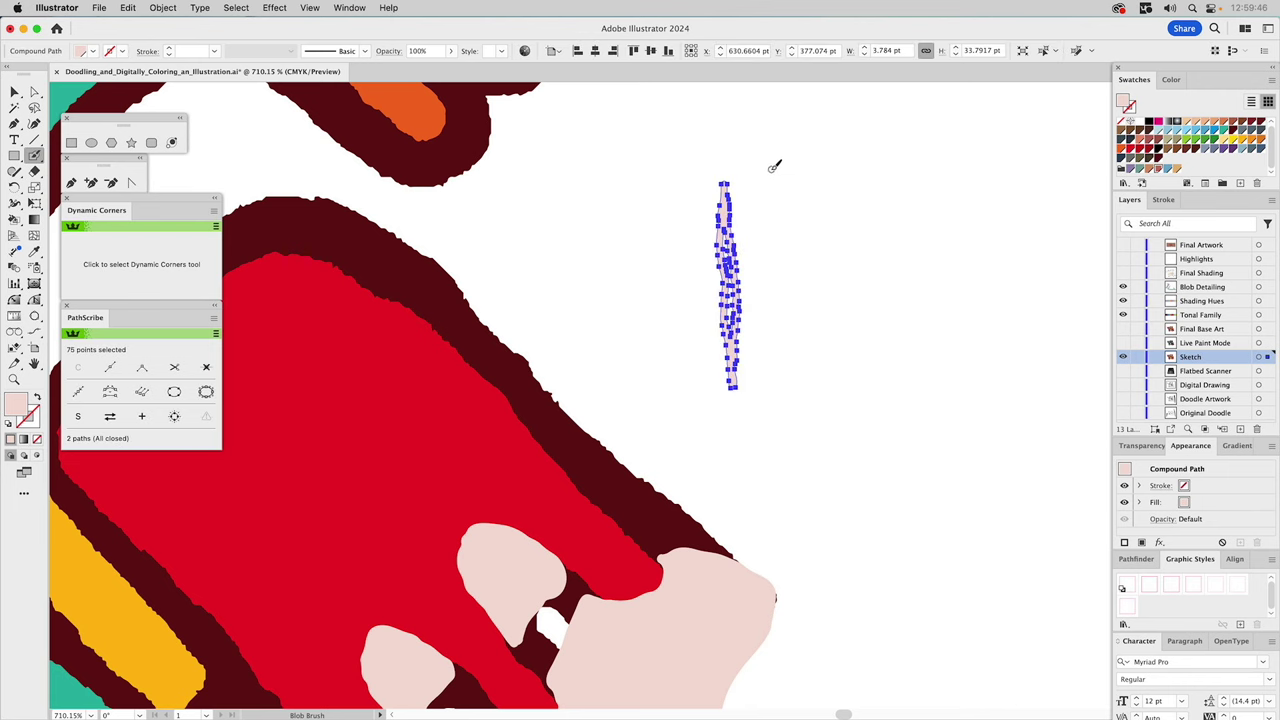
pyautogui.moveTo(768, 159)
pyautogui.mouseDown()
pyautogui.moveTo(775, 401)
pyautogui.moveTo(788, 316)
pyautogui.moveTo(770, 157)
pyautogui.mouseUp()
pyautogui.moveTo(820, 192)
pyautogui.mouseDown()
pyautogui.moveTo(820, 346)
pyautogui.moveTo(831, 280)
pyautogui.moveTo(820, 190)
pyautogui.mouseUp()
pyautogui.press('a')
pyautogui.click(864, 252)
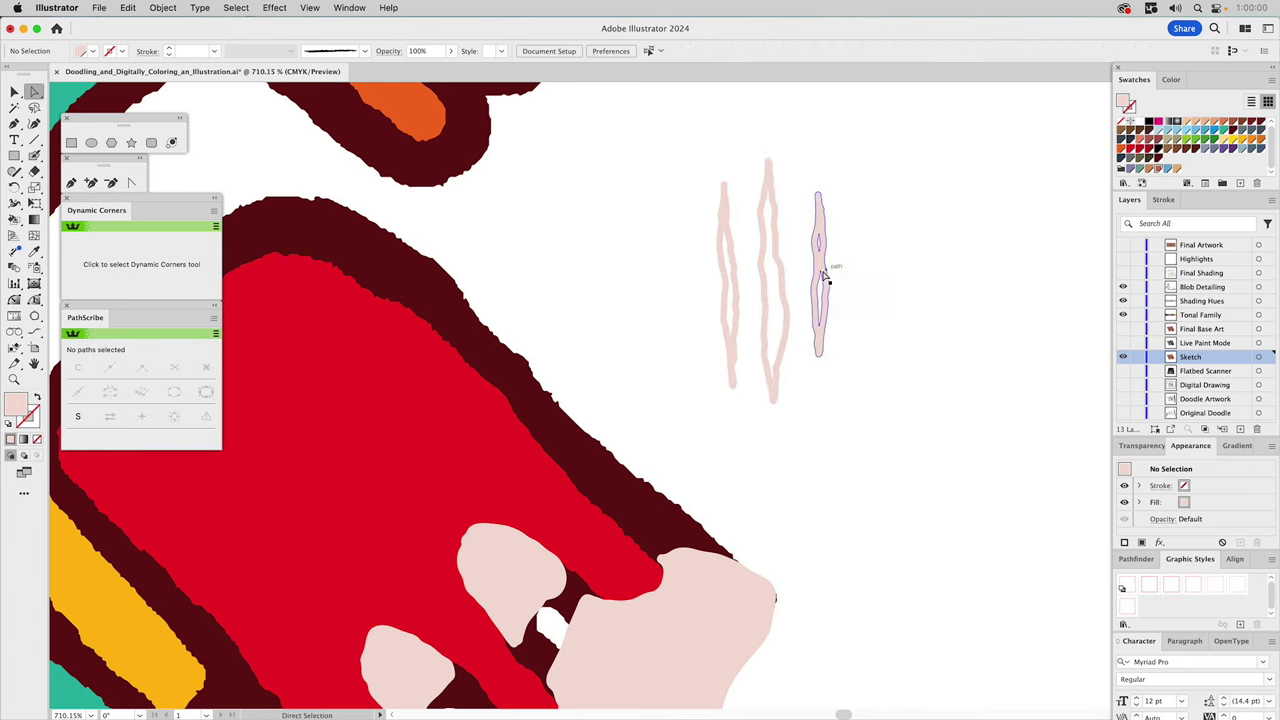
pyautogui.click(821, 250)
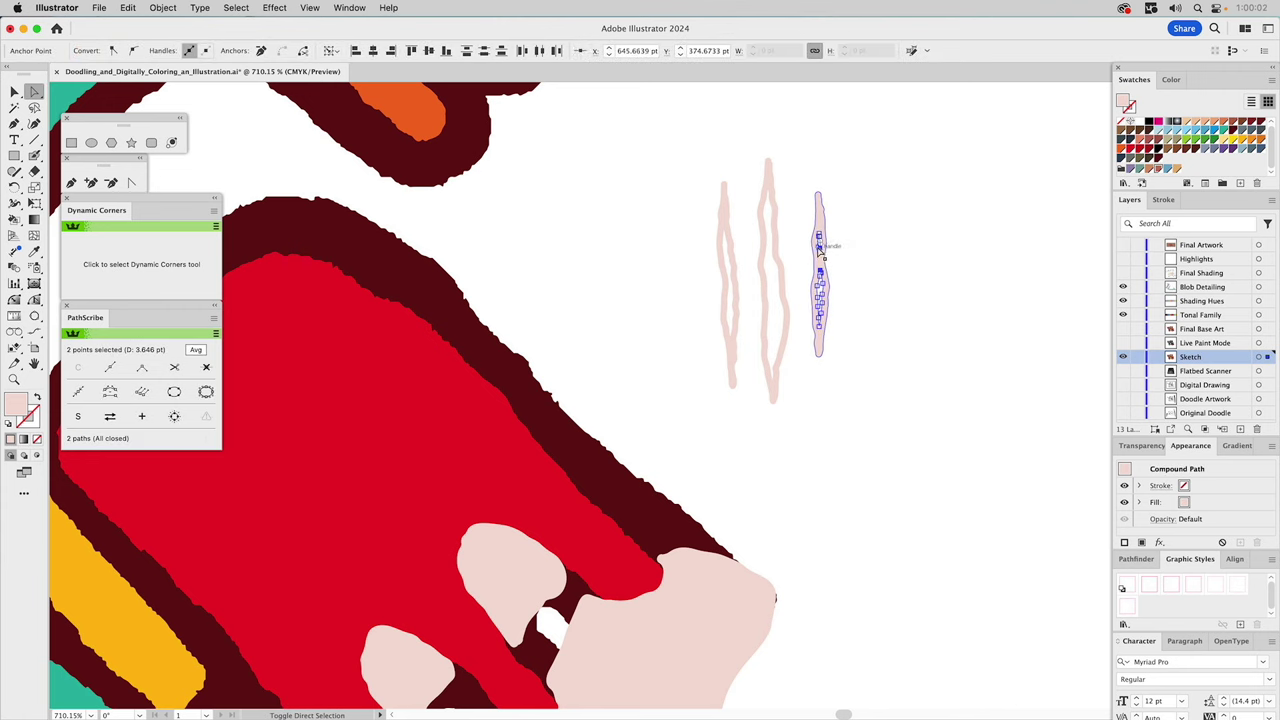
pyautogui.keyDown('shift'); pyautogui.click(767, 203); pyautogui.keyUp('shift')
pyautogui.keyDown('shift'); pyautogui.click(728, 240); pyautogui.keyUp('shift')
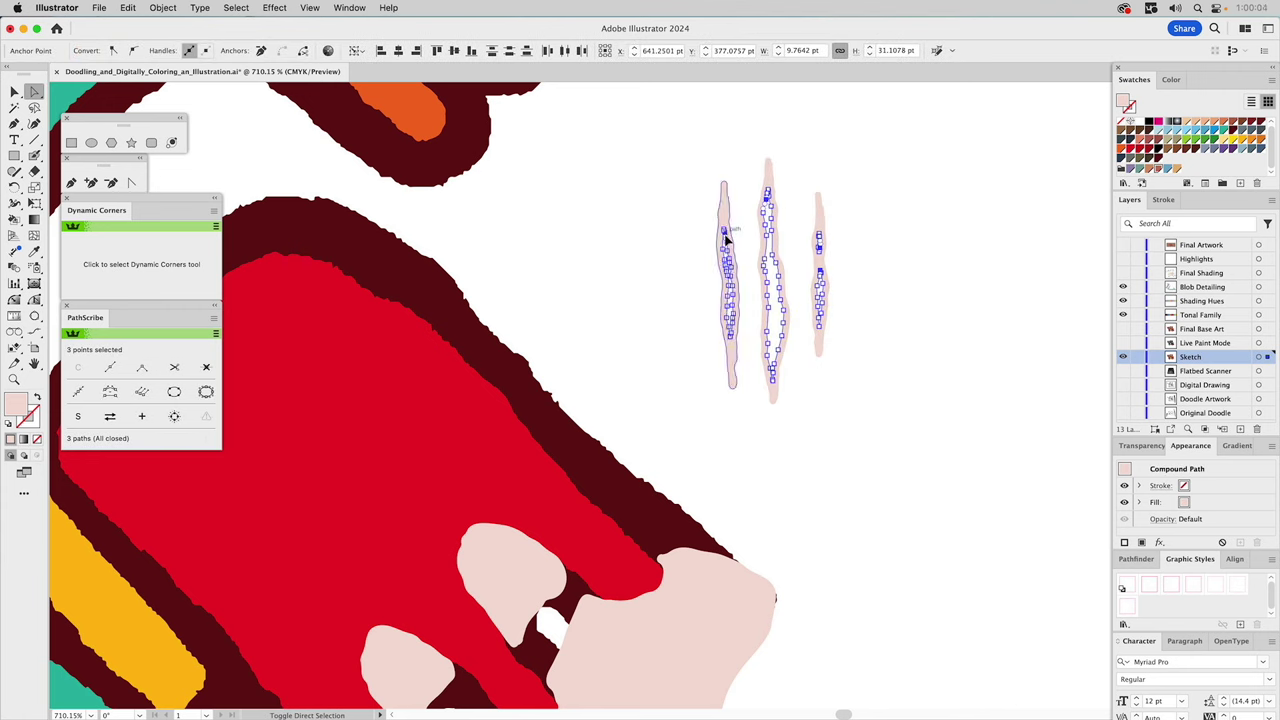
pyautogui.press('super+shift+a')
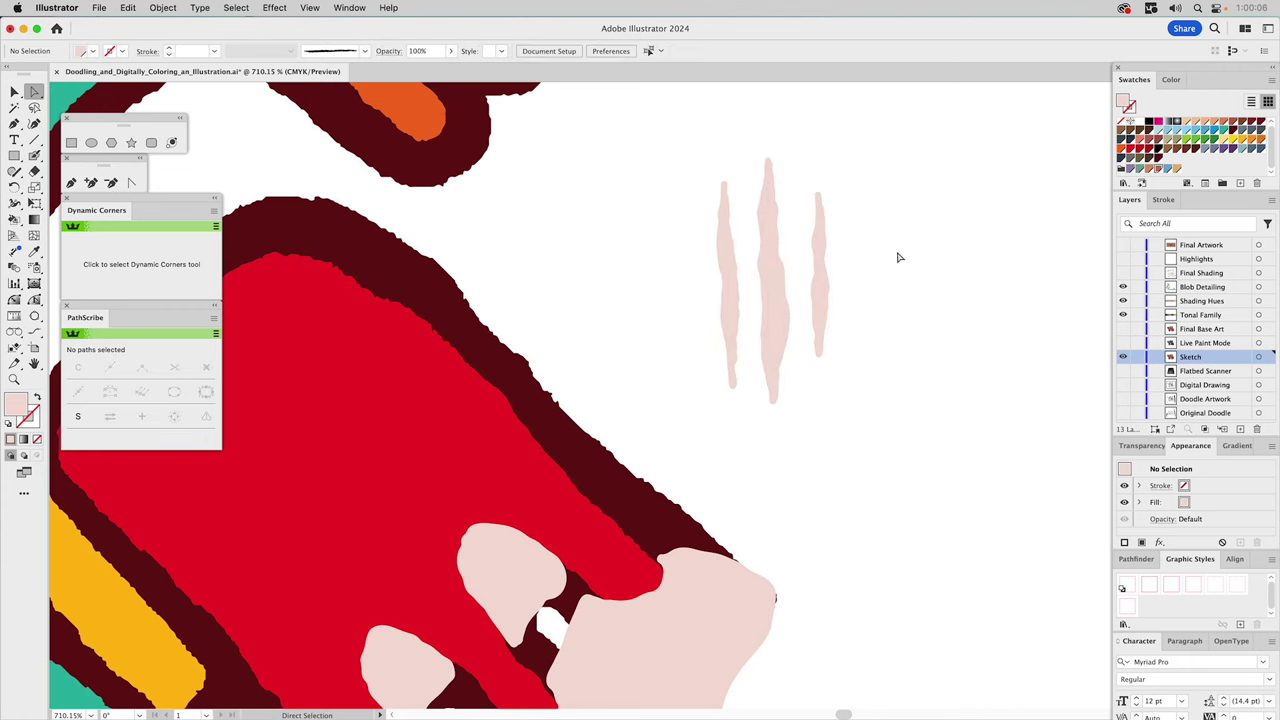
# Shorten the three pale pink slivers to about 32 pt tall and space them slightly wider apart
pyautogui.press('v')
pyautogui.moveTo(877, 229); pyautogui.dragTo(672, 335)
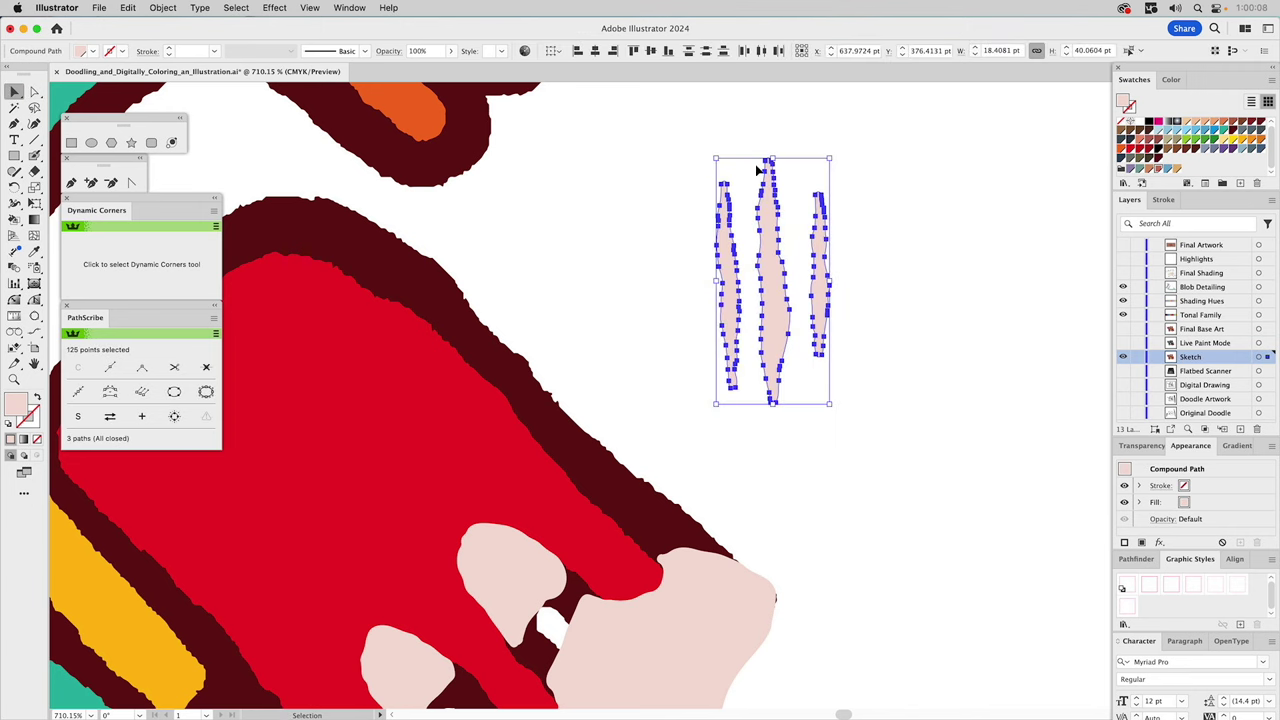
pyautogui.hscroll(-3, 785, 212)
pyautogui.scroll(-2, 785, 212)
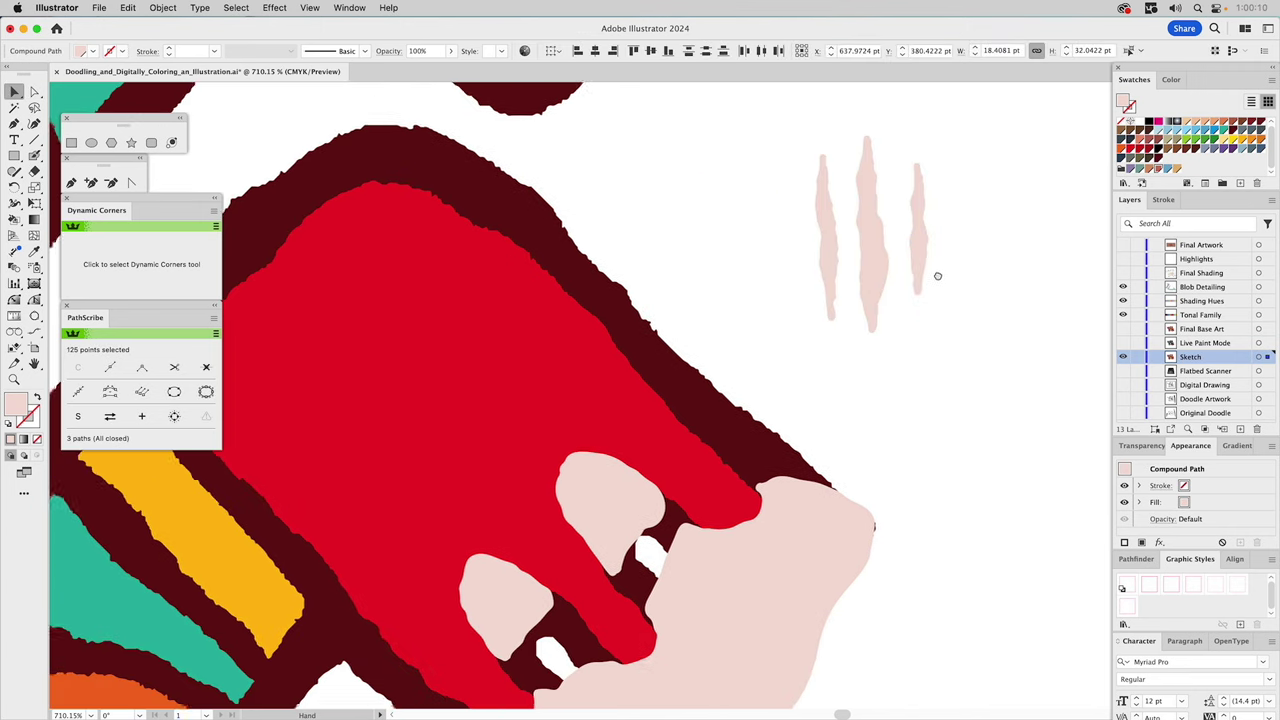
pyautogui.press('super+shift+a')
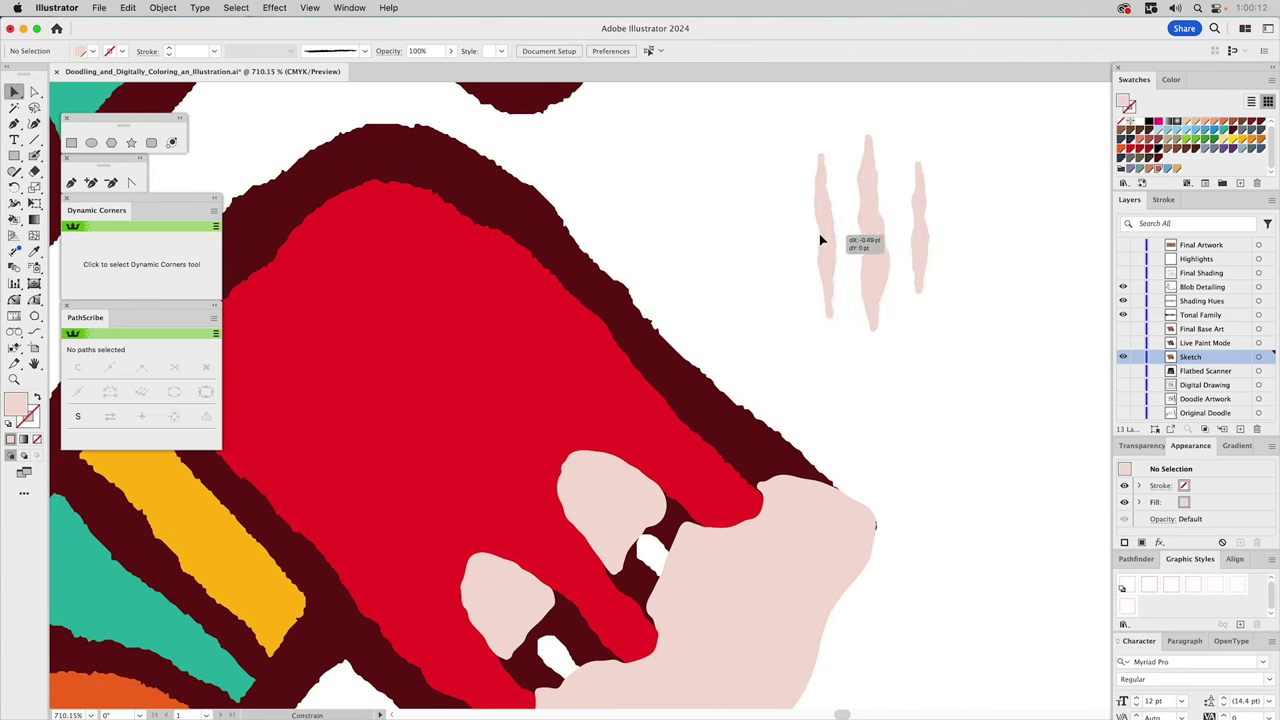
pyautogui.click(814, 232)
# Move the three slivers onto the middle of the red foot and rotate them diagonally to follow the foot's direction
pyautogui.moveTo(745, 165)
pyautogui.mouseDown()
pyautogui.moveTo(963, 273)
pyautogui.moveTo(940, 229)
pyautogui.moveTo(457, 429)
pyautogui.moveTo(461, 409)
pyautogui.mouseUp()
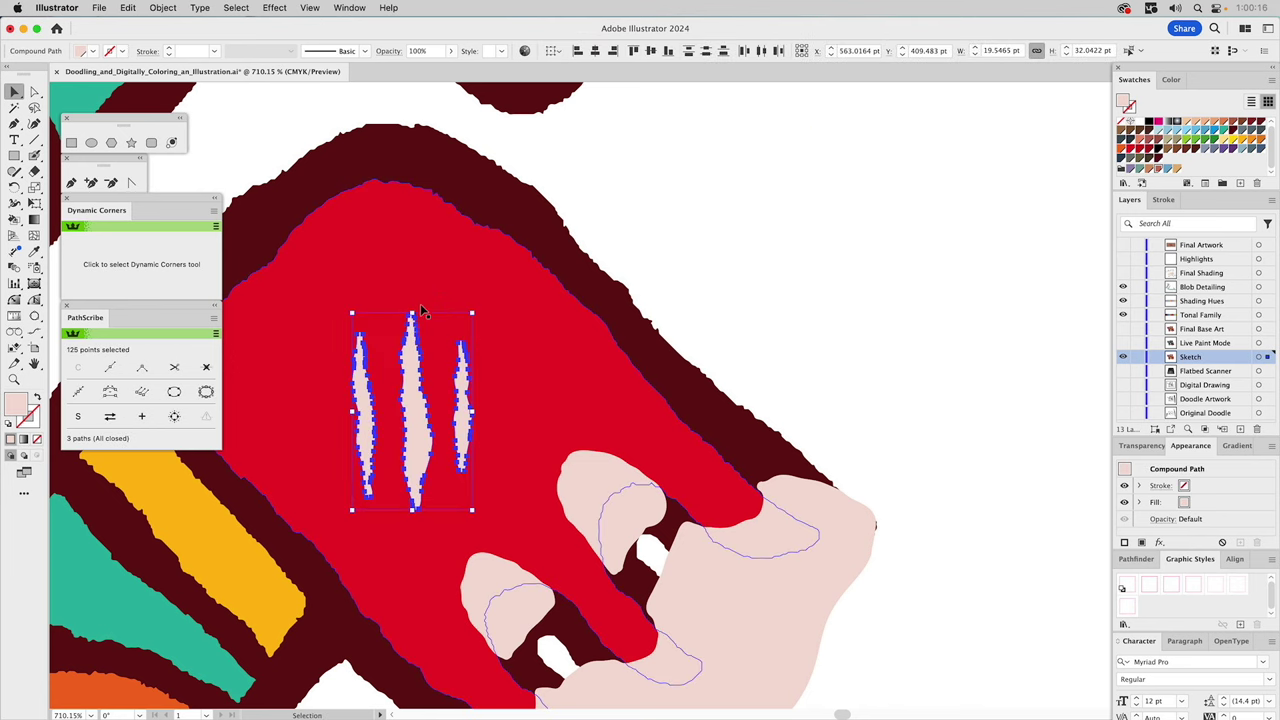
pyautogui.moveTo(420, 306)
pyautogui.mouseDown()
pyautogui.moveTo(360, 298)
pyautogui.moveTo(331, 318)
pyautogui.mouseUp()
pyautogui.moveTo(400, 406); pyautogui.dragTo(397, 407)
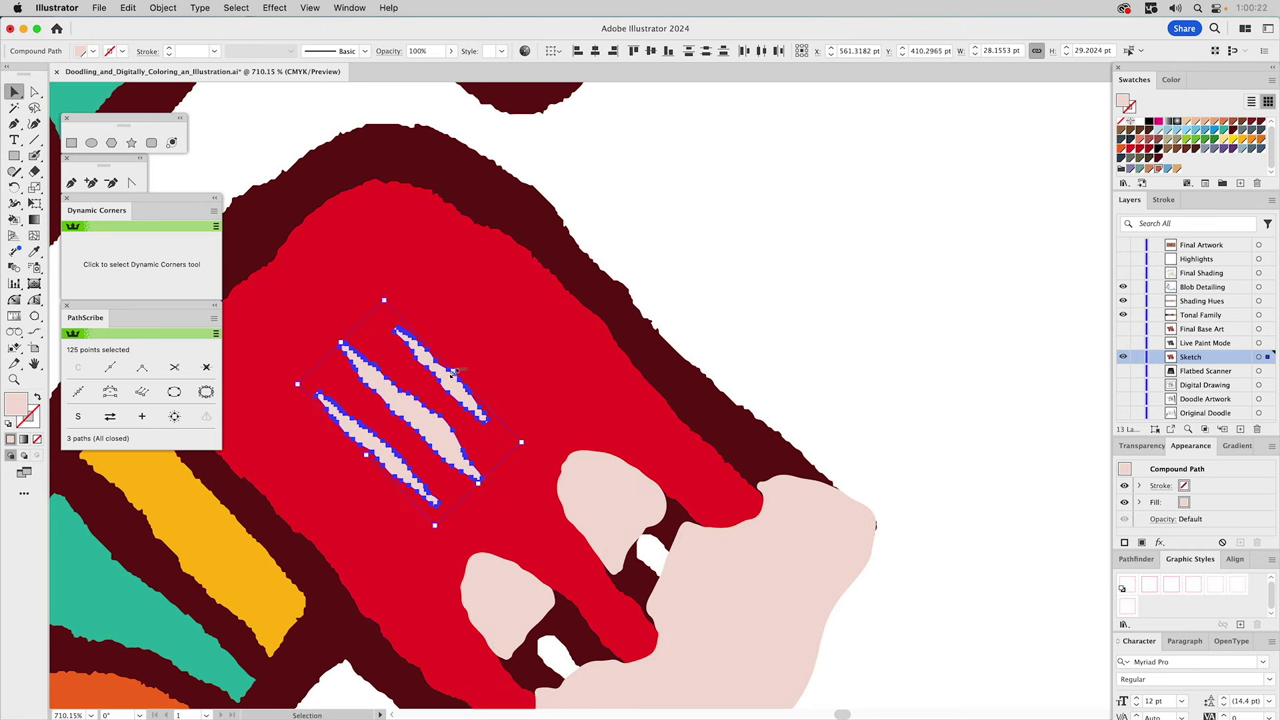
pyautogui.moveTo(454, 371); pyautogui.dragTo(464, 364)
# Unite the three slivers with the toe-gap and toe-tip shapes and make them one compound path
pyautogui.moveTo(569, 491); pyautogui.dragTo(625, 300)
pyautogui.keyDown('shift'); pyautogui.click(565, 404); pyautogui.keyUp('shift')
pyautogui.keyDown('shift'); pyautogui.click(686, 314); pyautogui.keyUp('shift')
pyautogui.keyDown('shift'); pyautogui.click(797, 416); pyautogui.keyUp('shift')
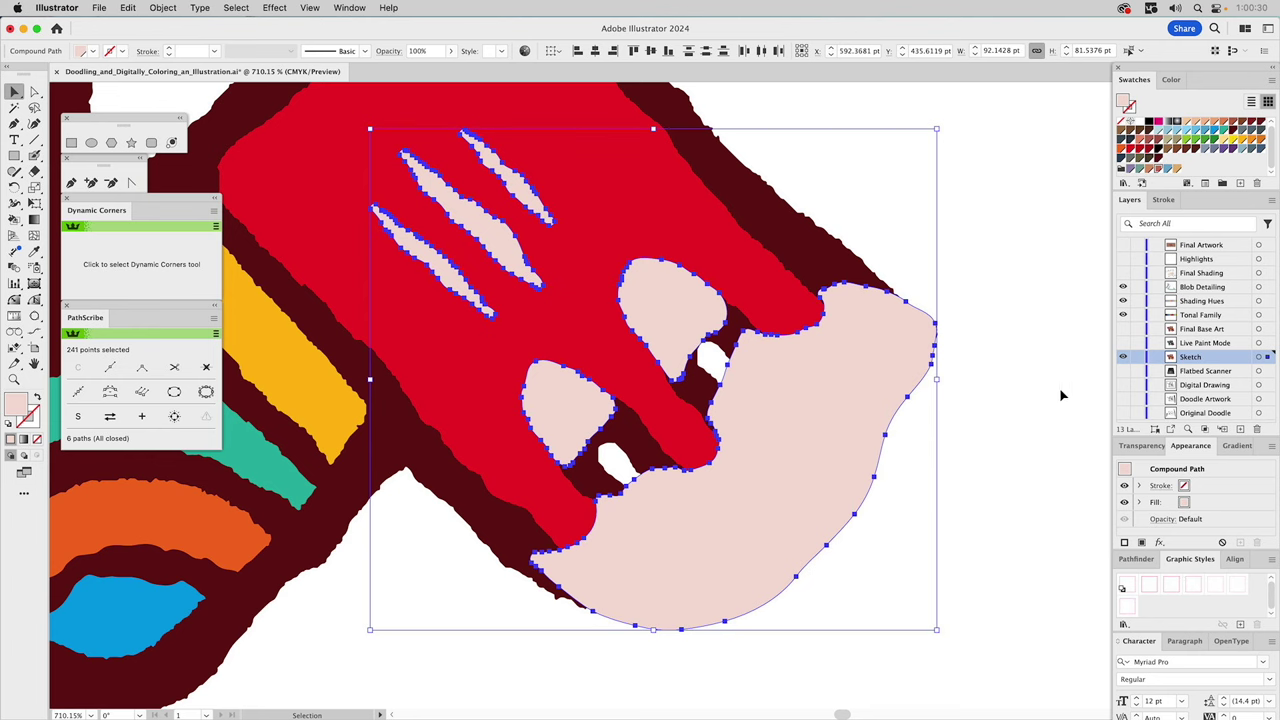
pyautogui.click(1136, 558)
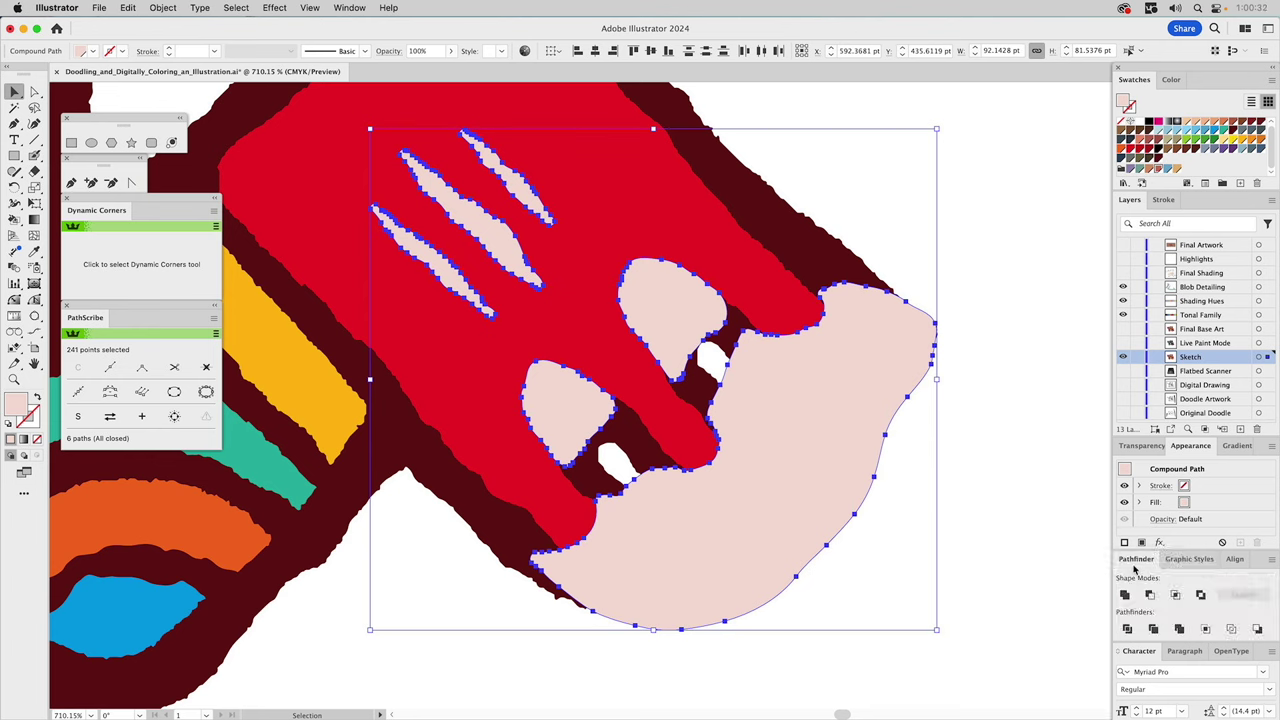
pyautogui.click(1125, 595)
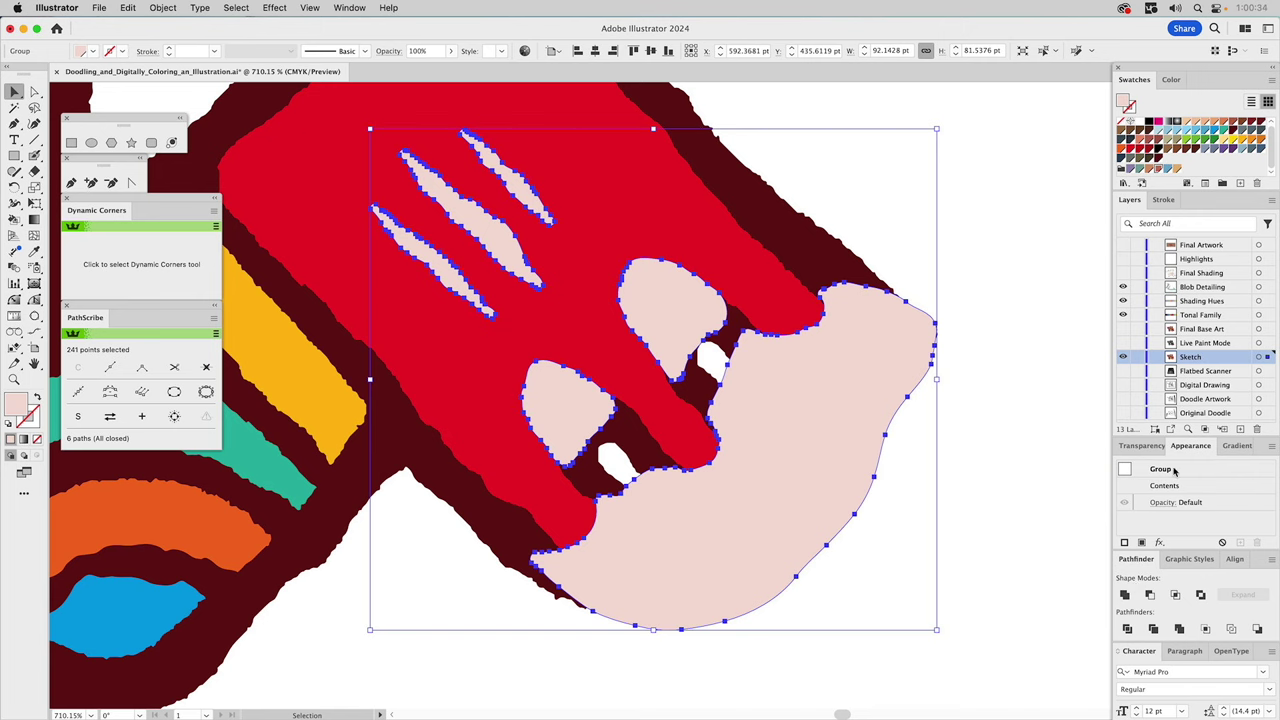
pyautogui.press('super+8')
pyautogui.click(825, 189)
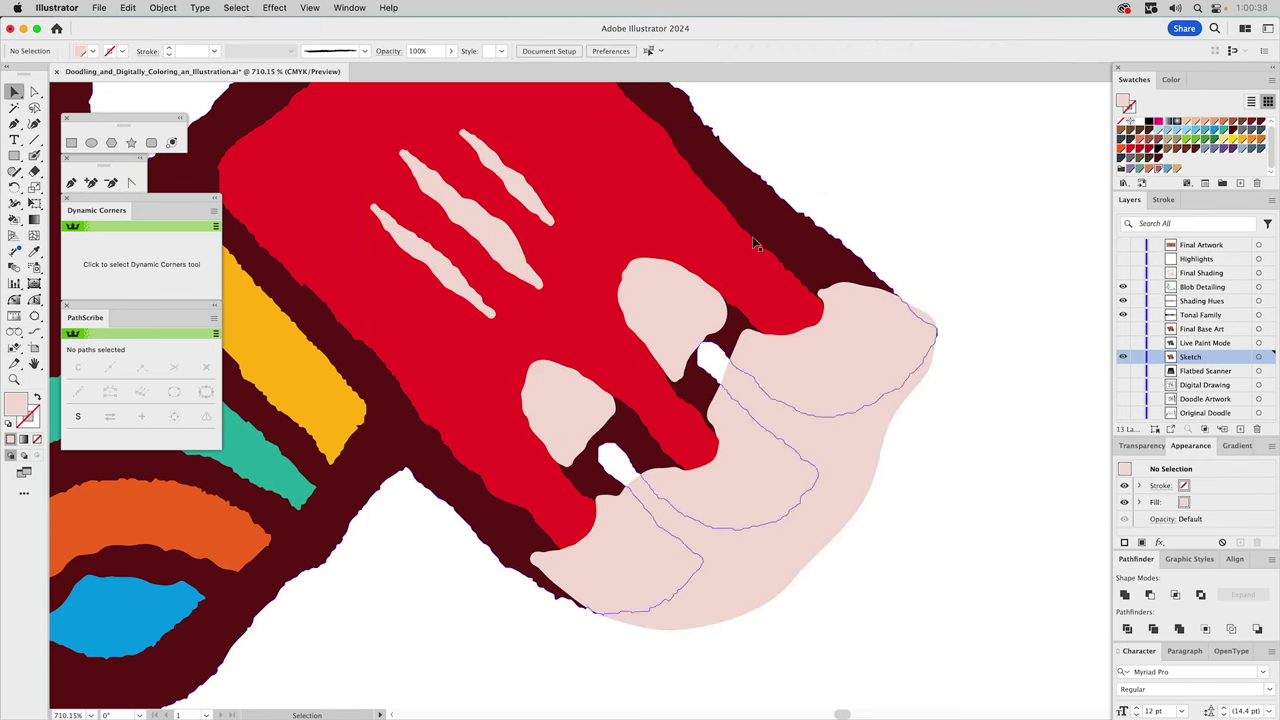
# Duplicate the red foot shape in front and intersect it with the pale pink compound path to trim the details
pyautogui.click(717, 255)
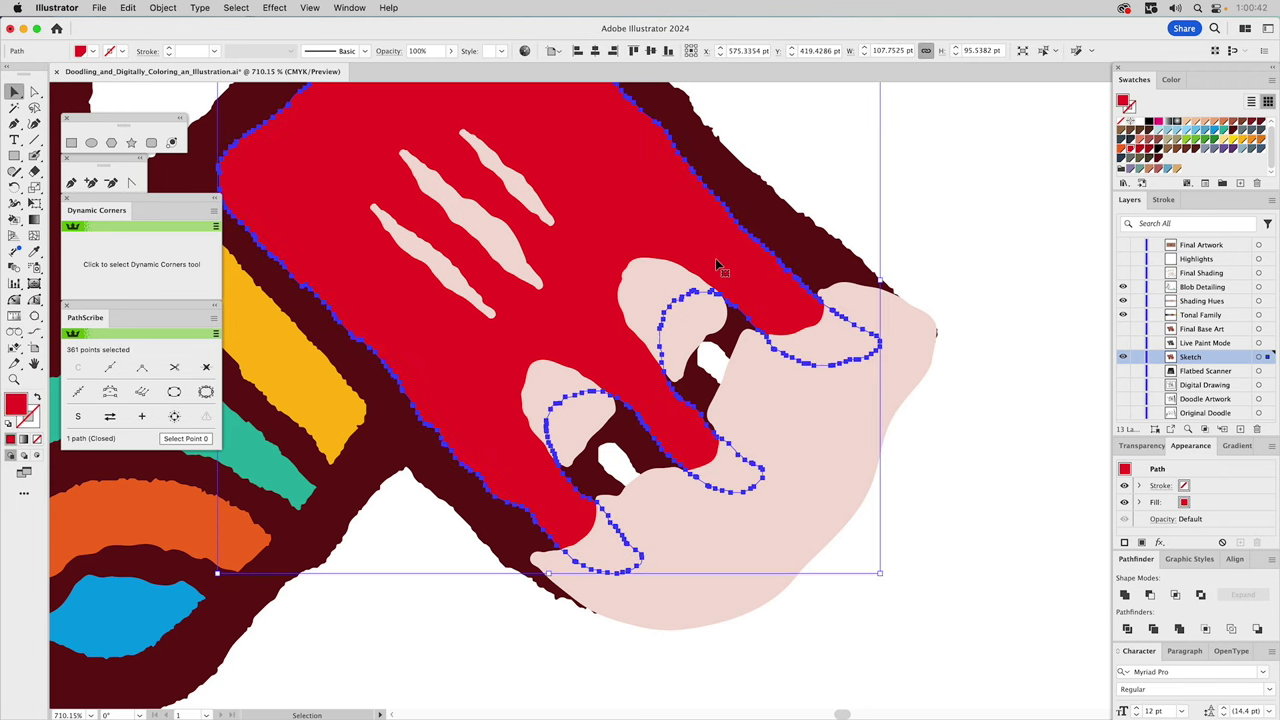
pyautogui.keyDown('shift'); pyautogui.click(717, 266); pyautogui.keyUp('shift')
pyautogui.keyDown('shift'); pyautogui.click(771, 413); pyautogui.keyUp('shift')
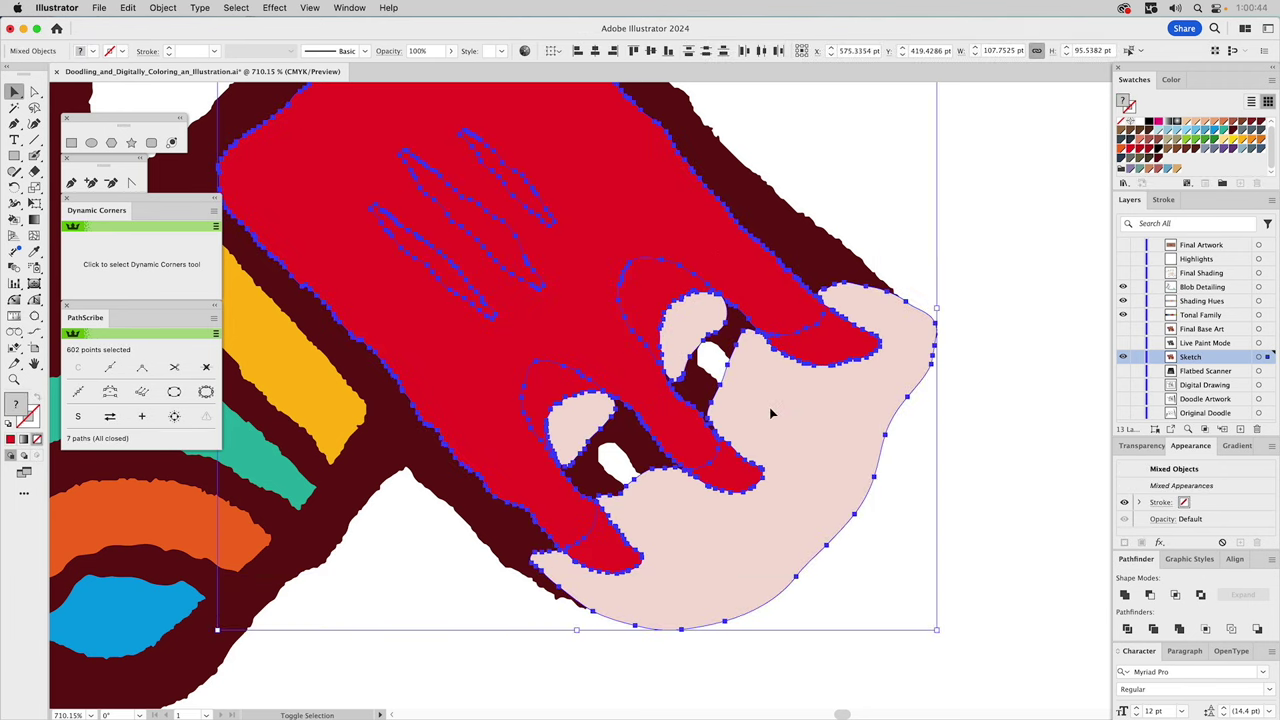
pyautogui.click(1174, 594)
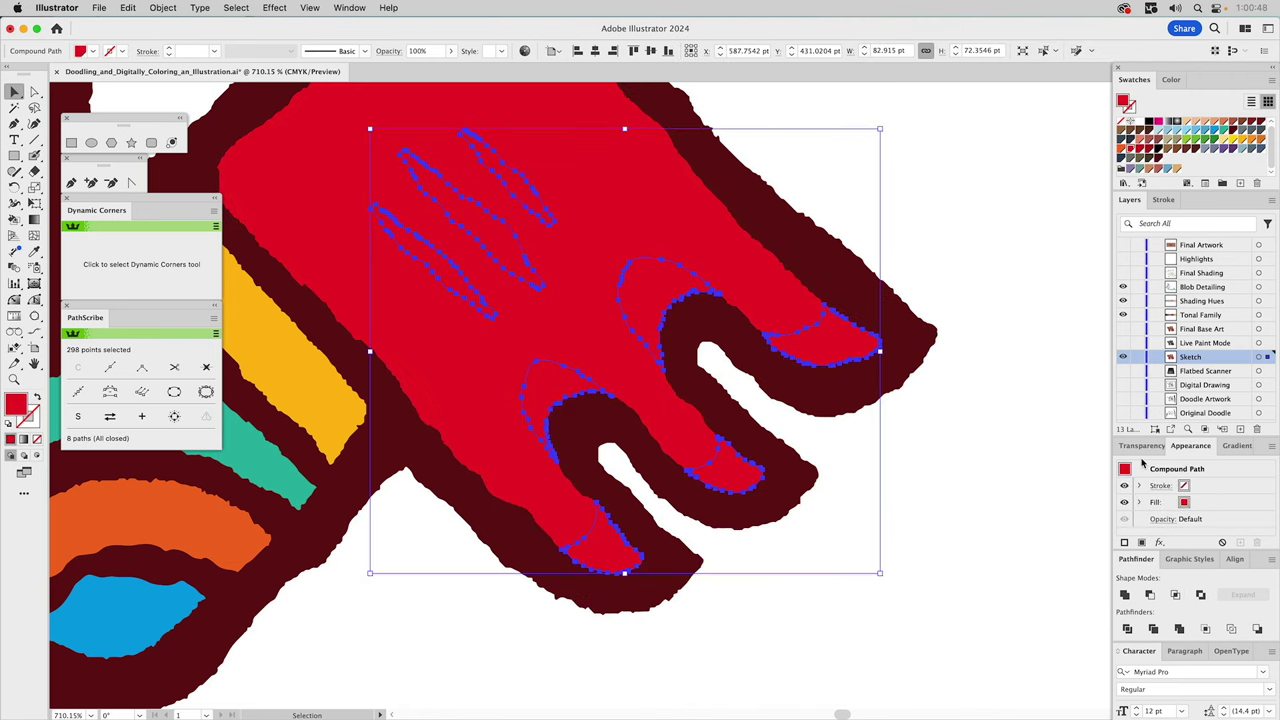
# Apply the palette's red shading tint, 70% Multiply, to the trimmed detail shapes on the foot
pyautogui.click(14, 380)
pyautogui.keyDown('alt'); pyautogui.click(463, 380); pyautogui.keyUp('alt')
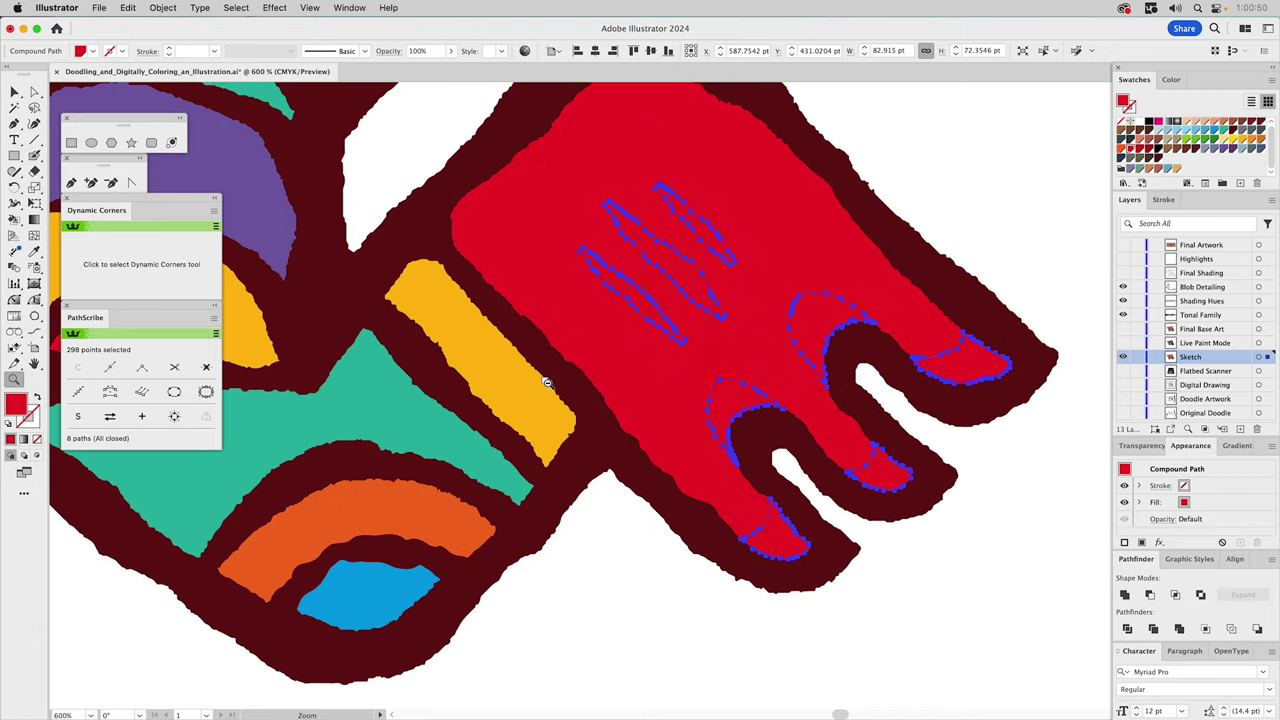
pyautogui.keyDown('alt'); pyautogui.click(597, 393); pyautogui.keyUp('alt')
pyautogui.keyDown('alt'); pyautogui.click(634, 393); pyautogui.keyUp('alt')
pyautogui.keyDown('alt'); pyautogui.click(634, 393); pyautogui.keyUp('alt')
pyautogui.scroll(2, 634, 393)
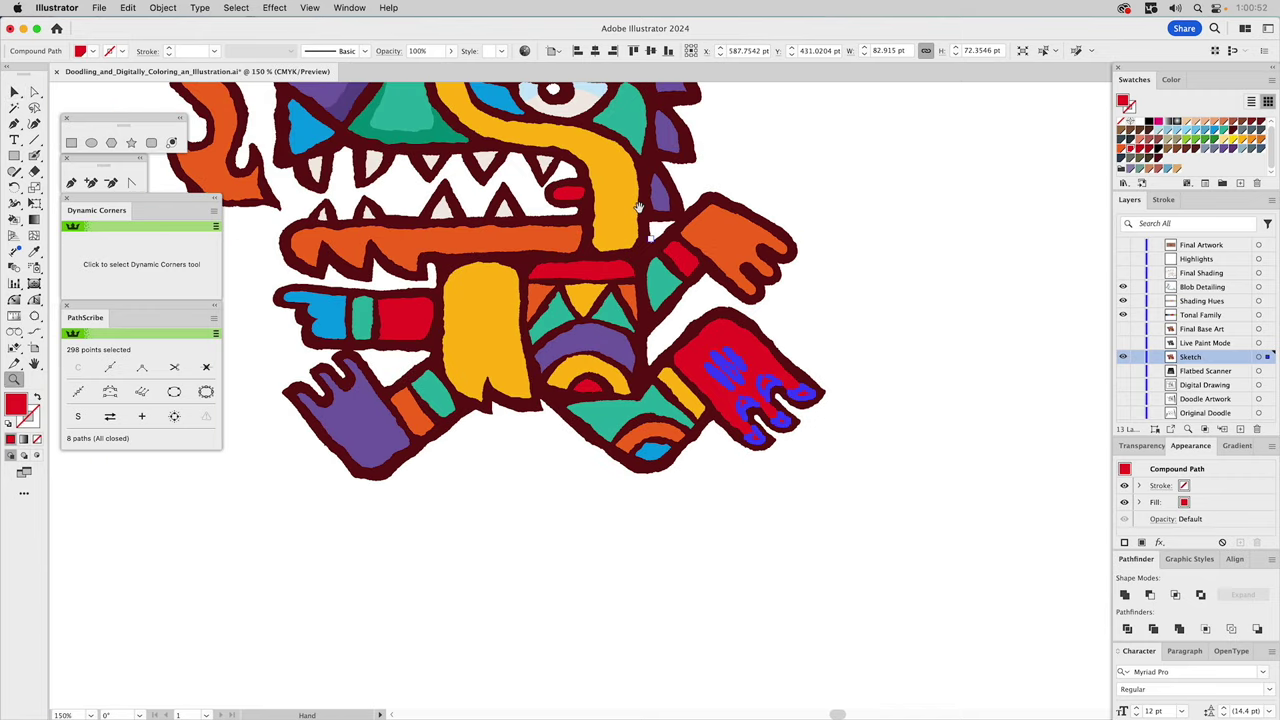
pyautogui.keyDown('alt'); pyautogui.click(640, 400); pyautogui.keyUp('alt')
pyautogui.moveTo(640, 400); pyautogui.dragTo(656, 460)
pyautogui.press('i')
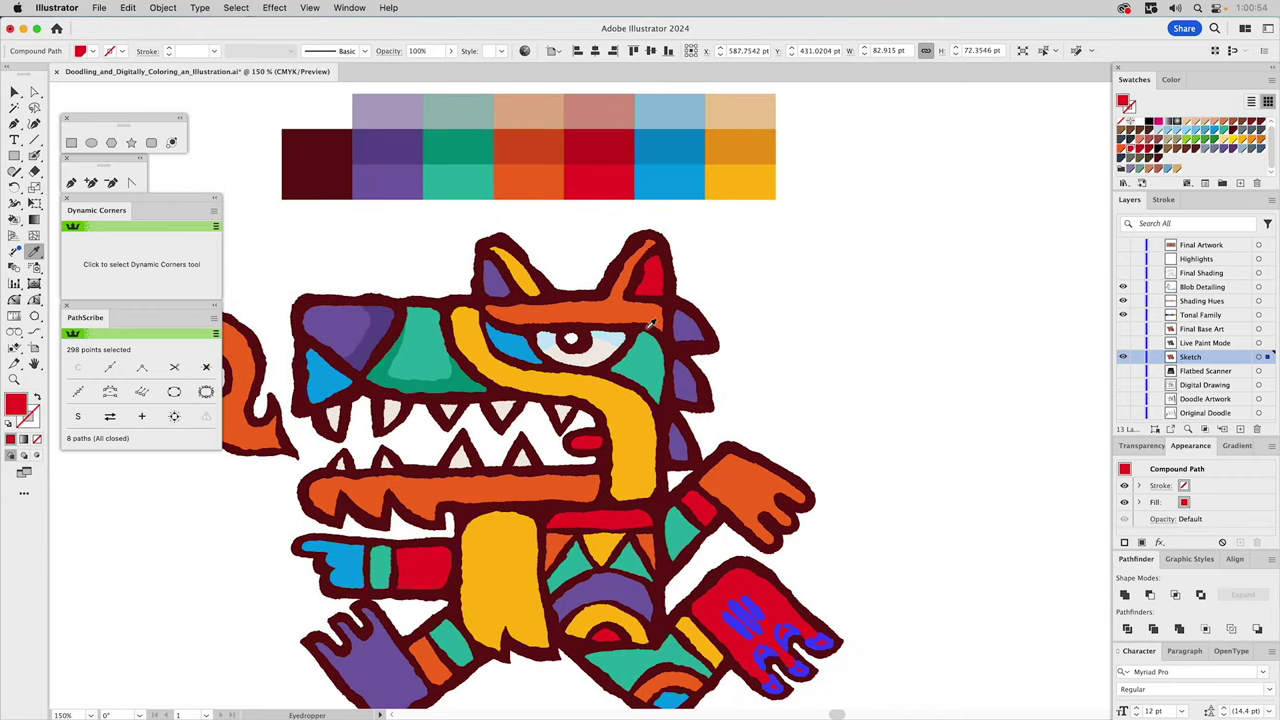
pyautogui.click(600, 142)
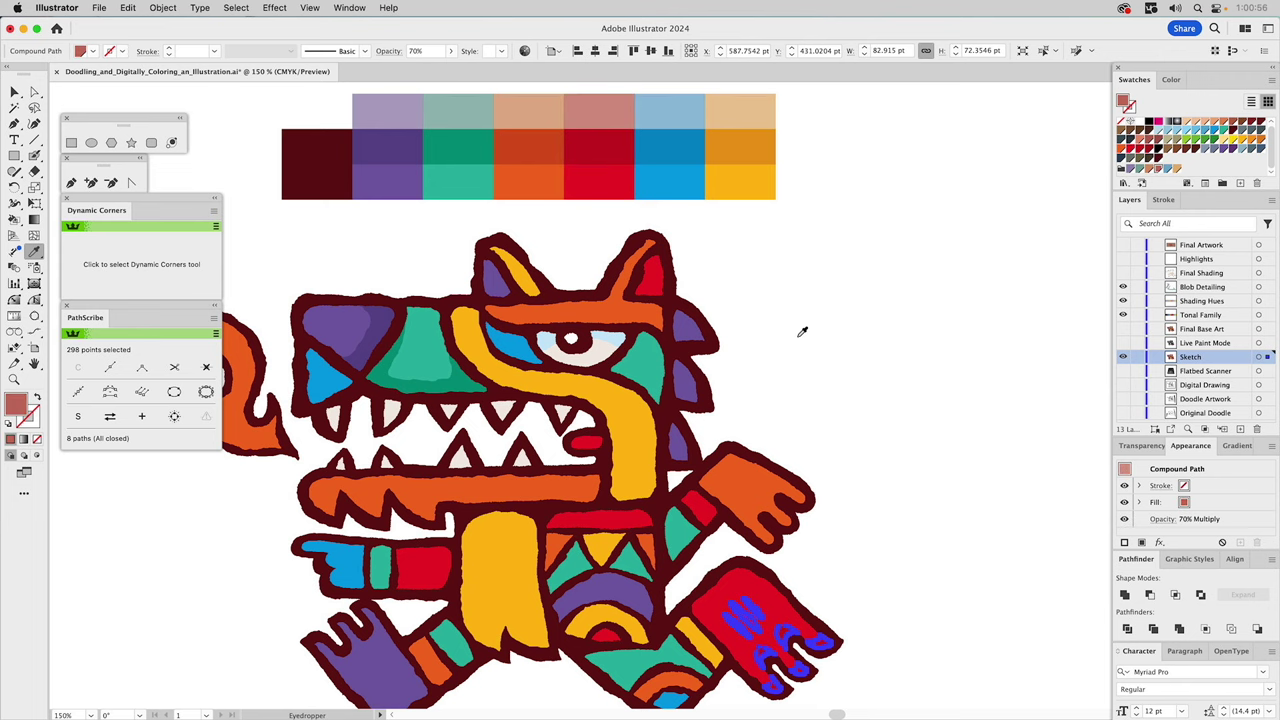
pyautogui.keyDown('super'); pyautogui.click(824, 386); pyautogui.keyUp('super')
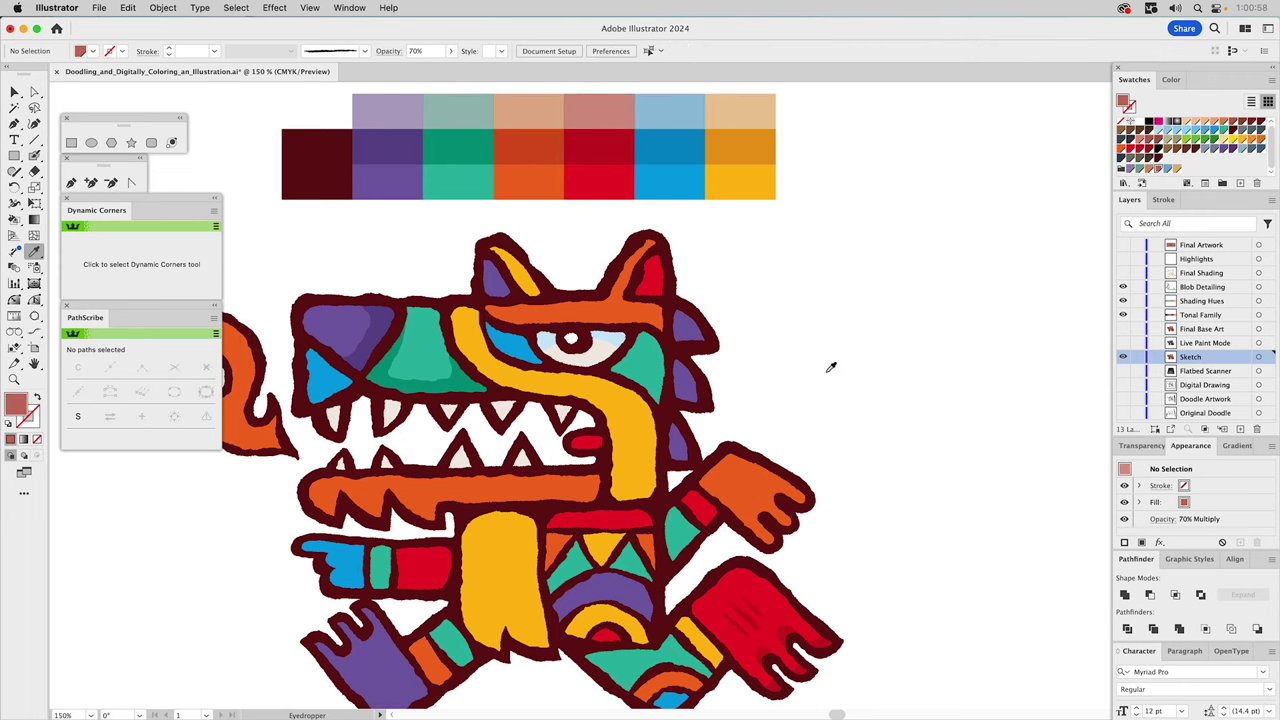
# Hide the Blob Detailing layer and delete the tinted detail shapes from the red foot
pyautogui.moveTo(843, 486); pyautogui.dragTo(860, 434)
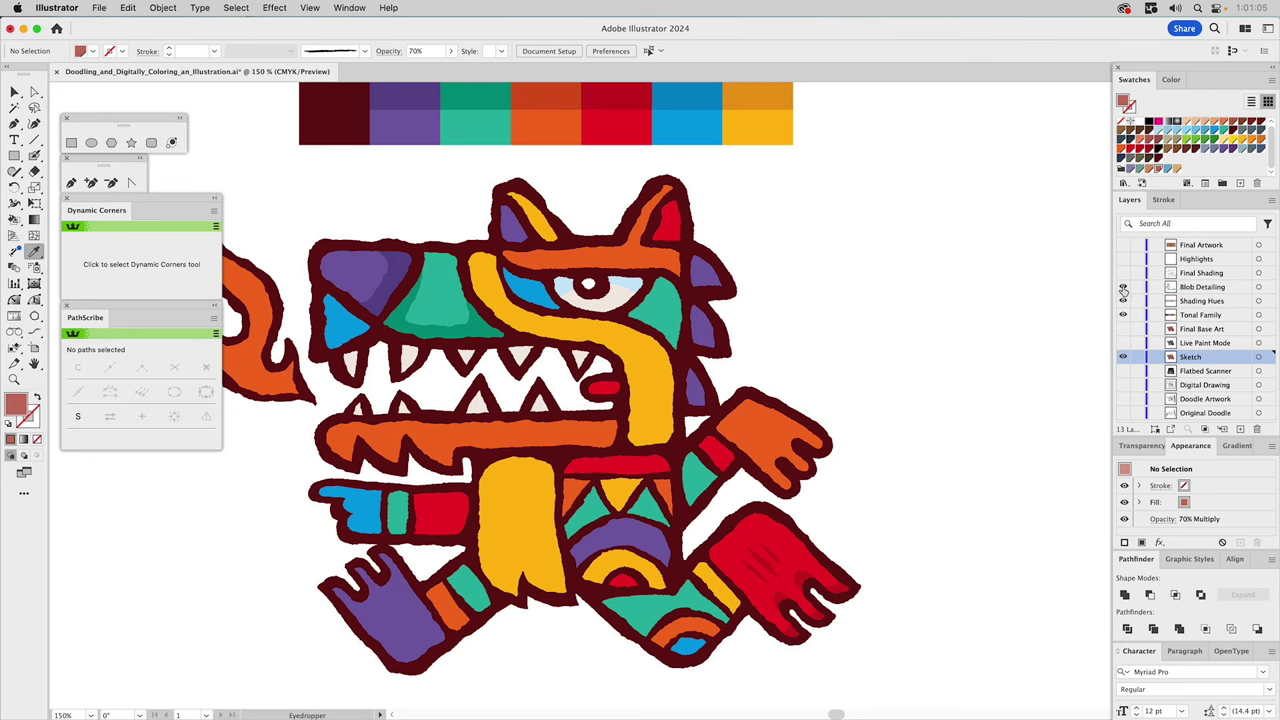
pyautogui.click(1123, 287)
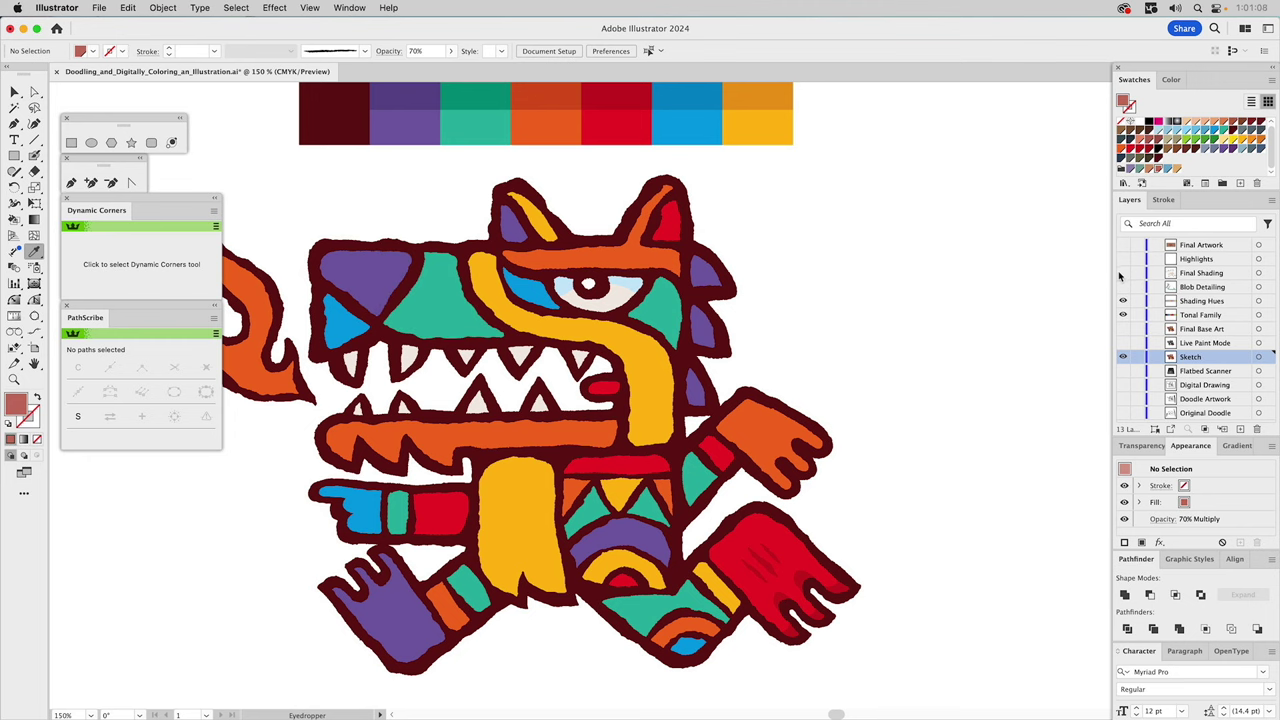
pyautogui.press('v')
pyautogui.click(770, 570)
pyautogui.press('super+shift+a')
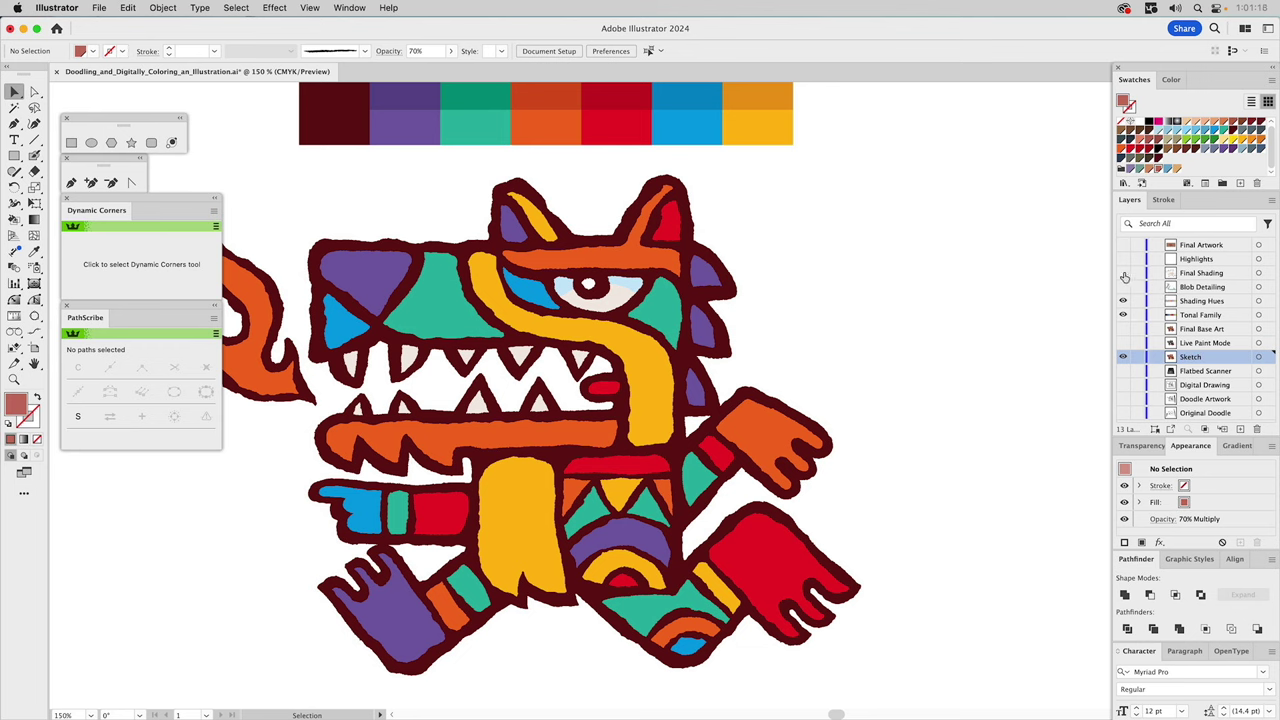
# Show the Final Shading and Highlights layers and hide the Shading Hues and Tonal Family layers
pyautogui.click(1123, 273)
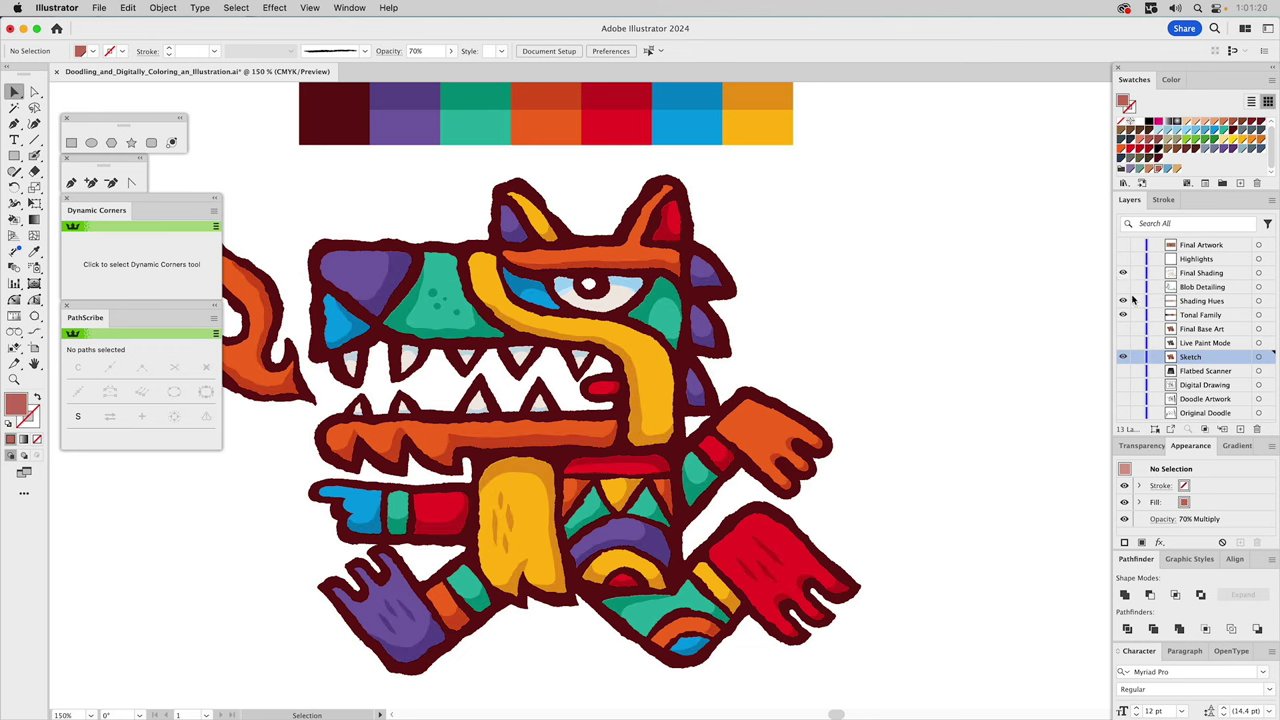
pyautogui.click(1123, 301)
pyautogui.moveTo(874, 294); pyautogui.dragTo(994, 269)
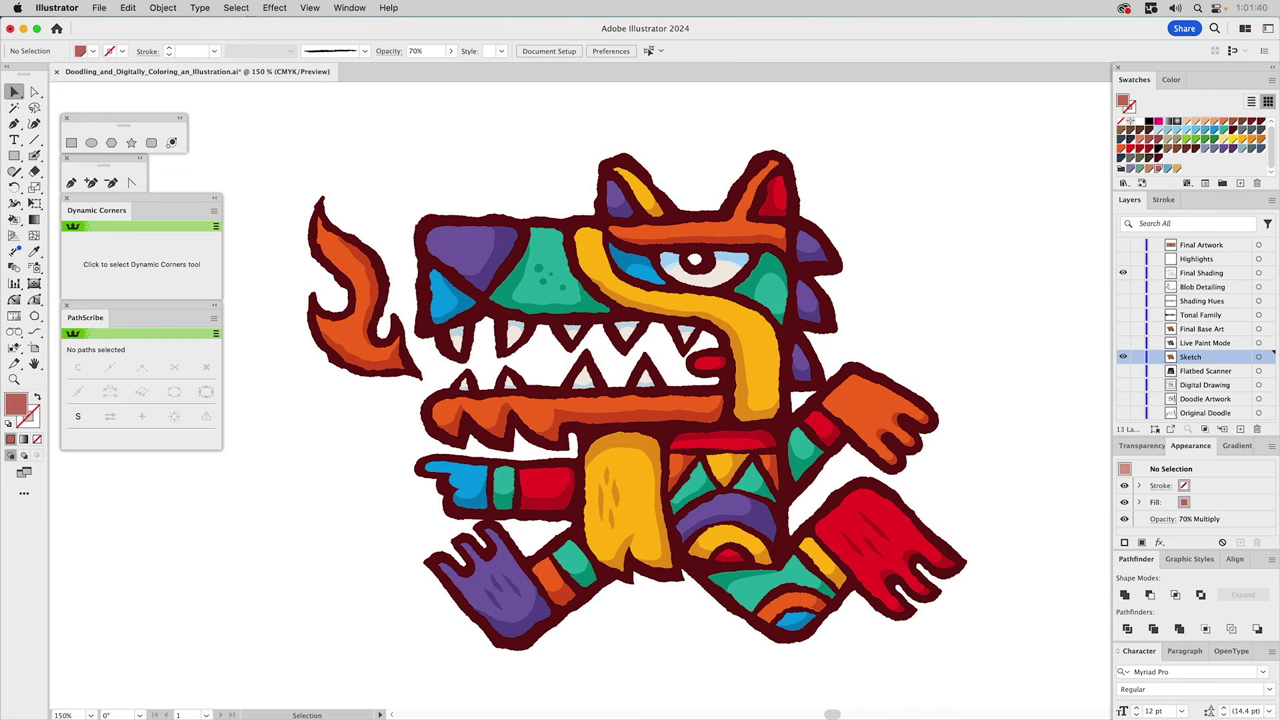
pyautogui.click(1122, 272)
pyautogui.moveTo(1122, 259); pyautogui.dragTo(1122, 272)
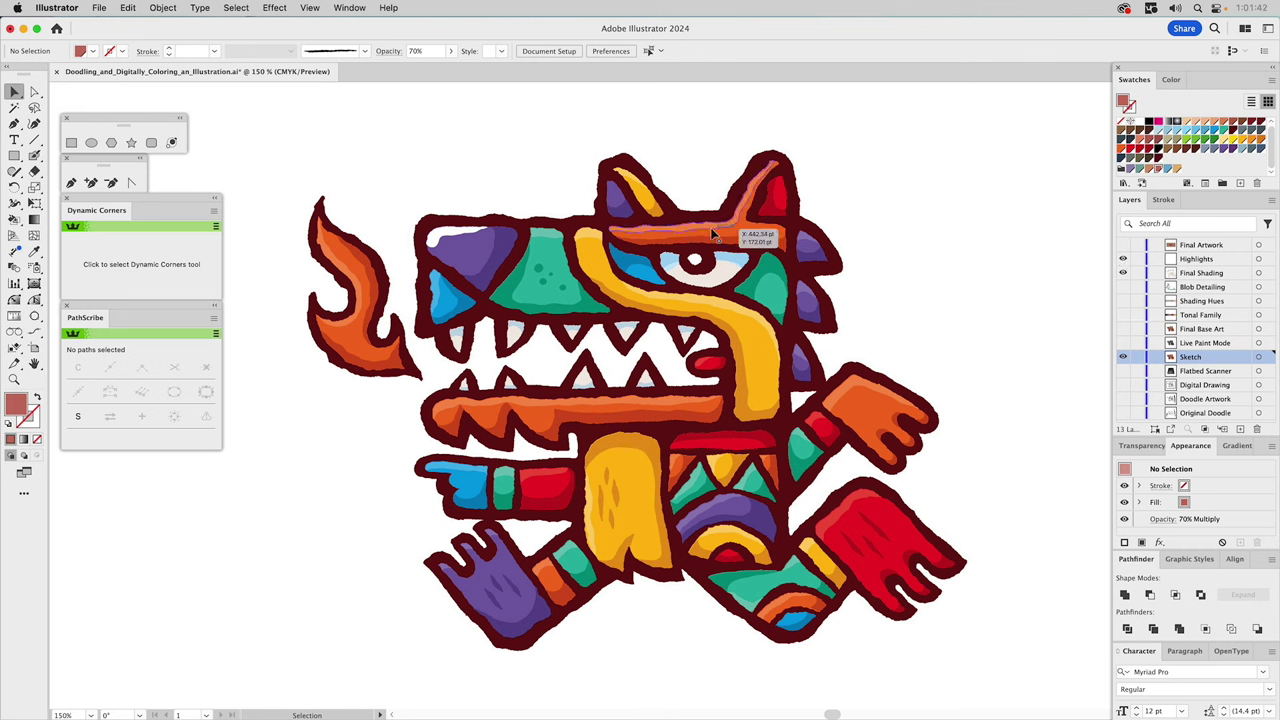
# Lower the opacity of the white highlight on the purple snout shape, trying 20% before settling on 30%
pyautogui.click(435, 237)
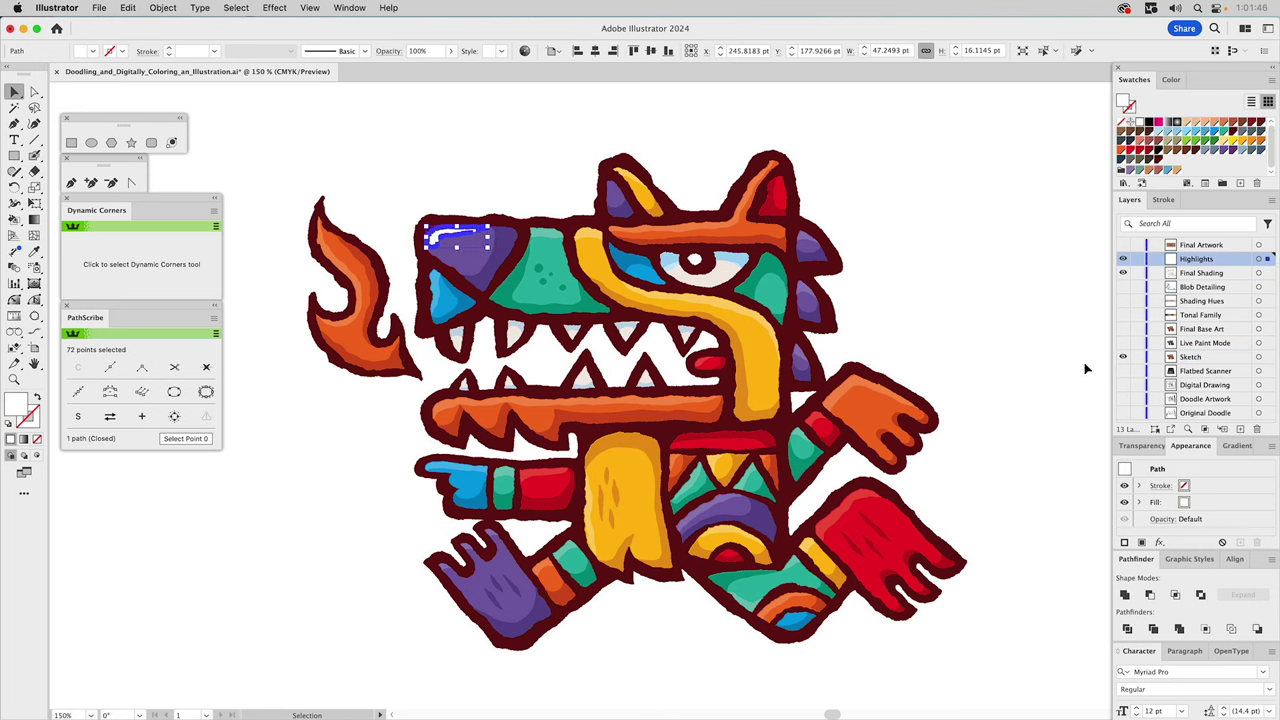
pyautogui.click(1144, 446)
pyautogui.doubleClick(1226, 467)
pyautogui.write('20')
pyautogui.press('Return')
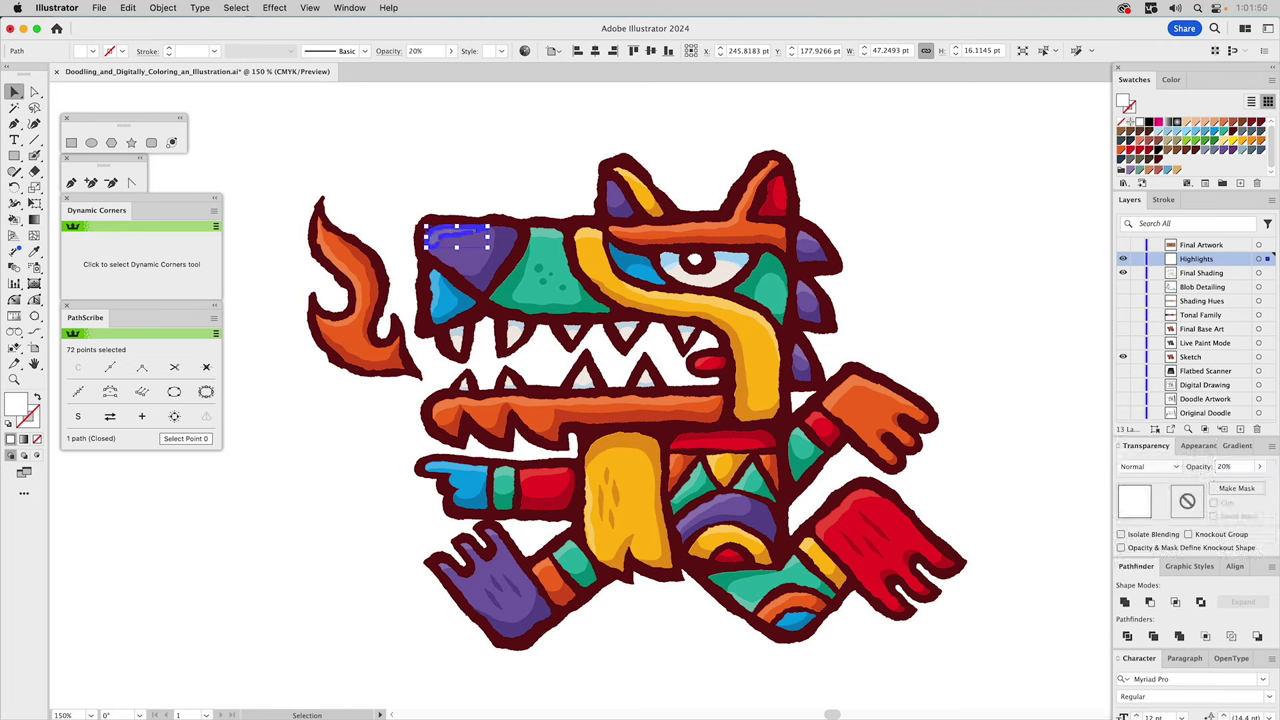
pyautogui.click(1218, 467)
pyautogui.write('30')
pyautogui.press('Return')
pyautogui.click(914, 211)
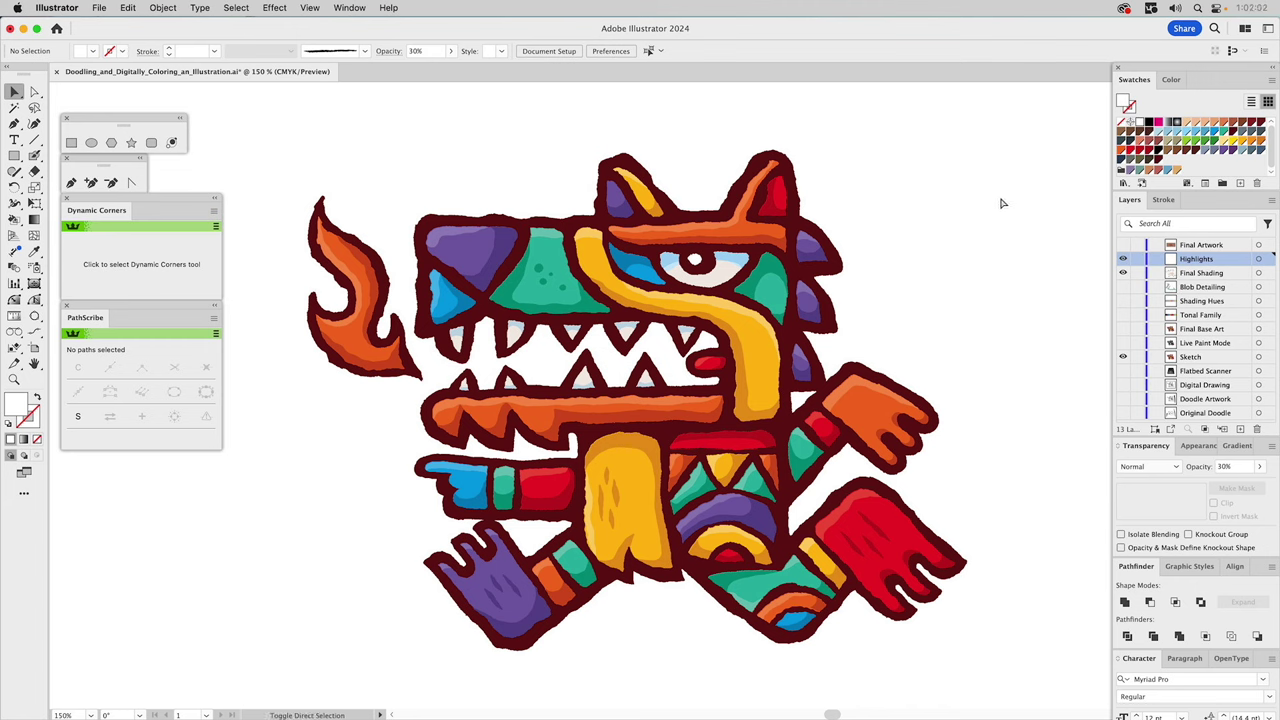
# Fit the artboard in view and preview the Final Artwork layer before hiding it again
pyautogui.press('super+0')
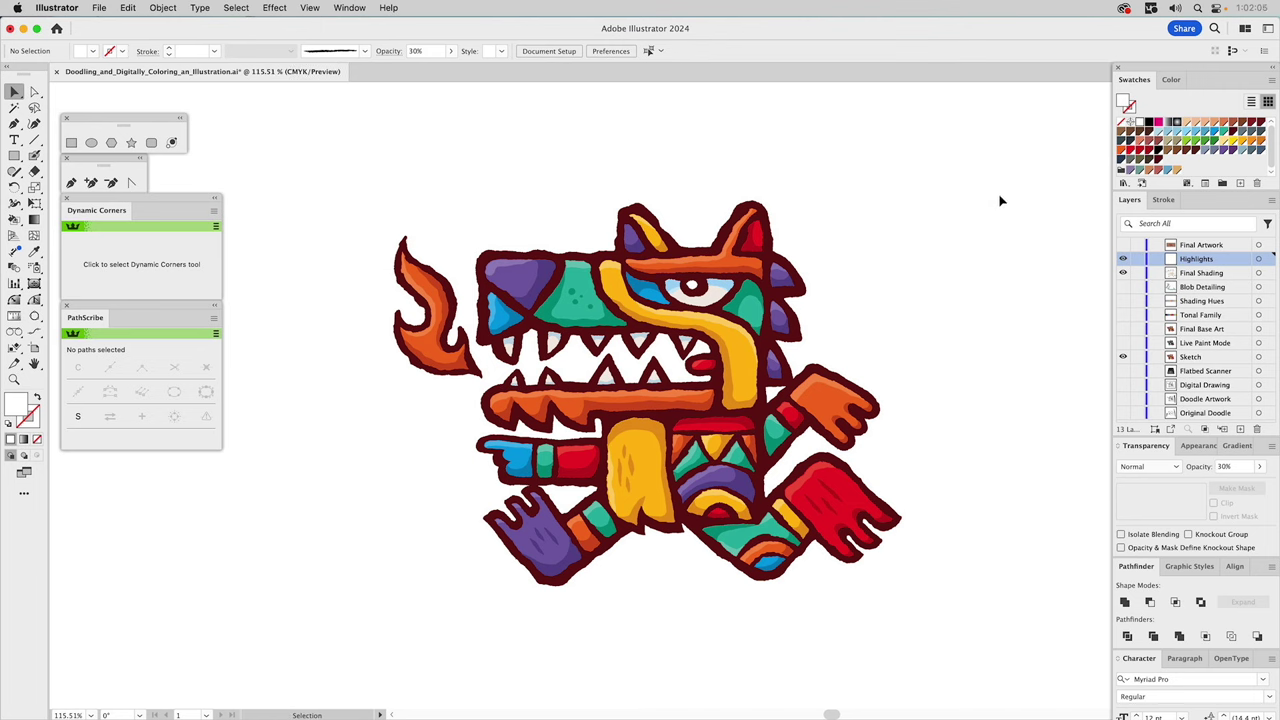
pyautogui.click(1123, 245)
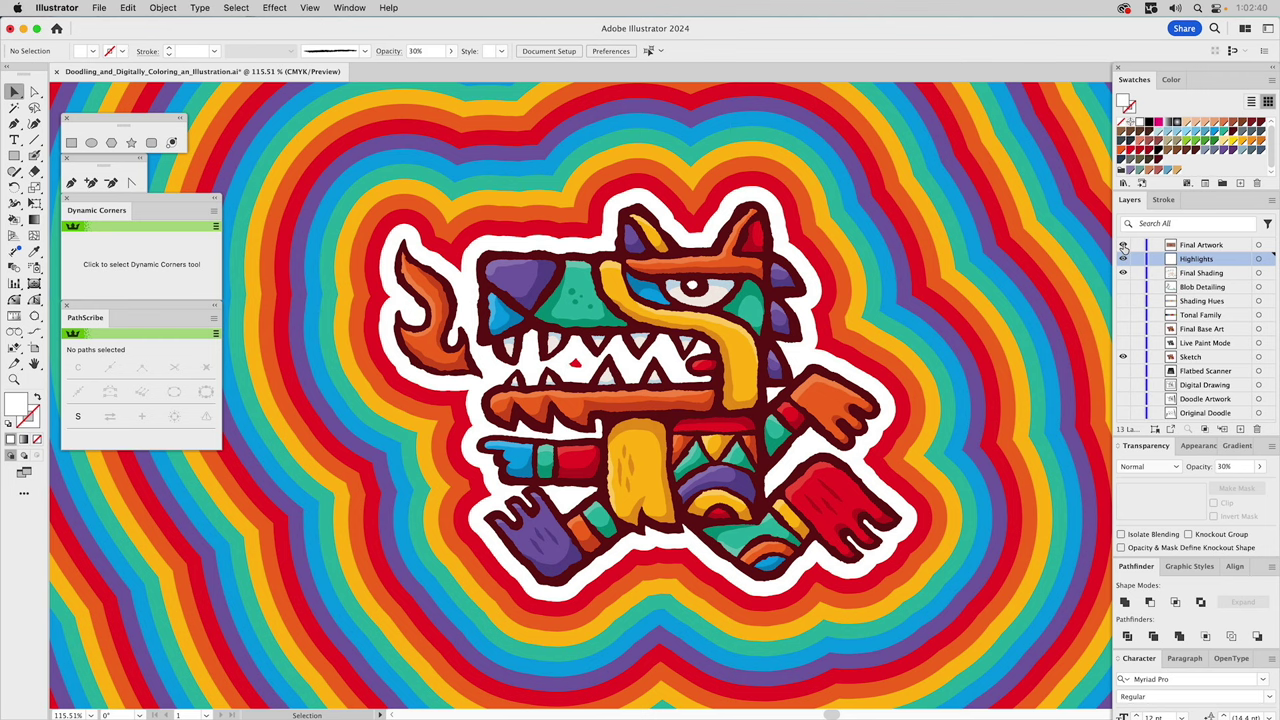
pyautogui.click(1122, 245)
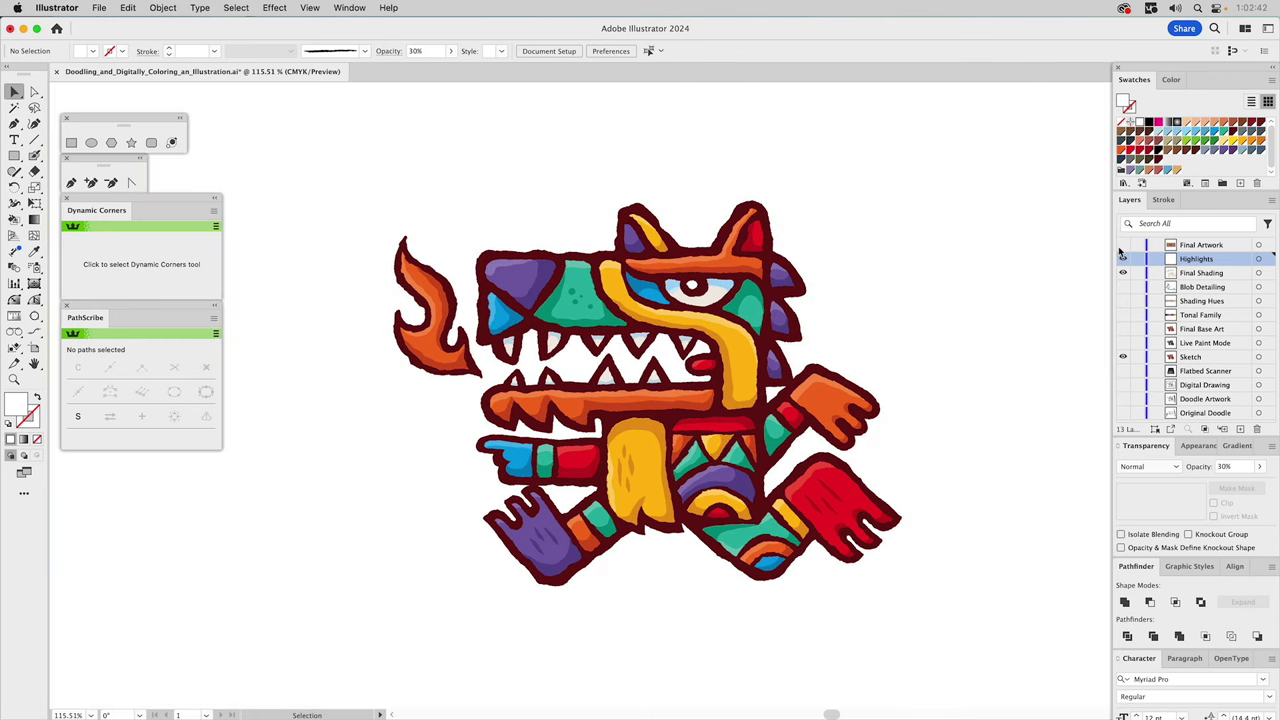